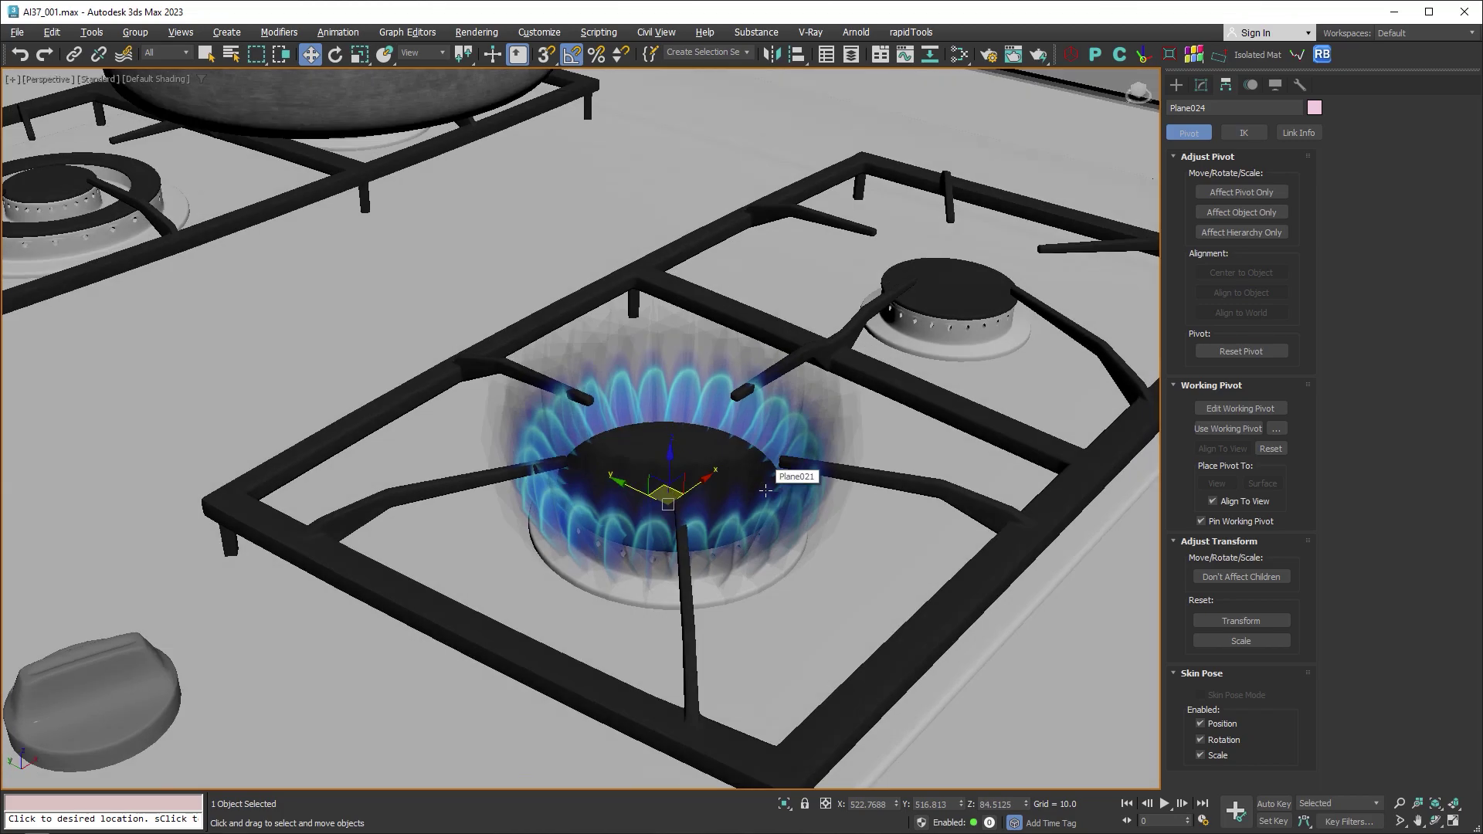
Step: Orbit the Perspective view around the finished burner and fireplace flame examples
mouse_move(924, 310)
middle_mouse_down("alt")
mouse_move(742, 449)
mouse_move(597, 488)
mouse_move(873, 451)
mouse_move(768, 586)
mouse_move(798, 483)
mouse_move(785, 448)
mouse_move(805, 433)
mouse_move(780, 470)
middle_mouse_up("alt")
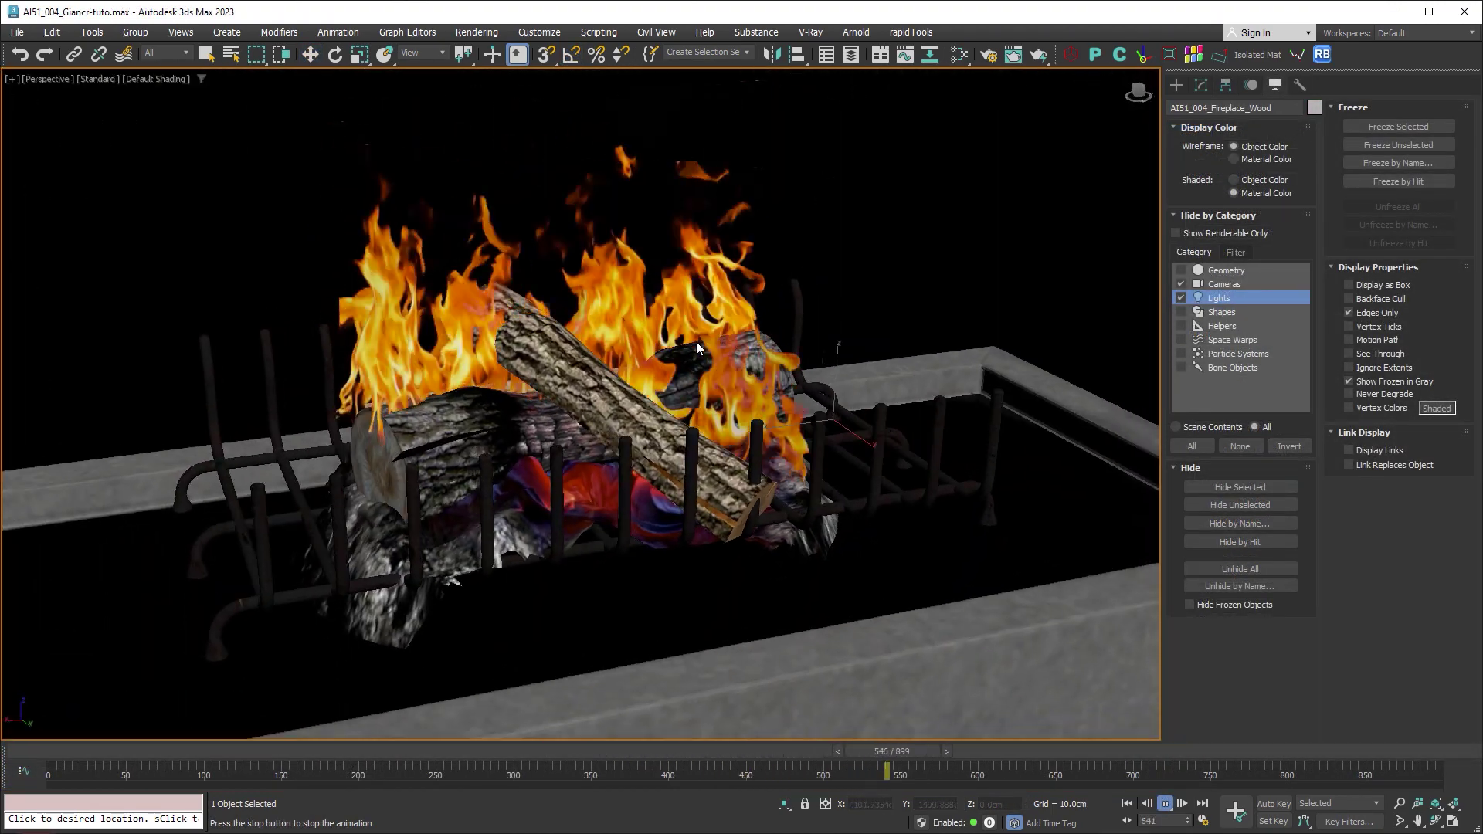
mouse_move(696, 341)
middle_mouse_down("alt")
mouse_move(659, 427)
mouse_move(635, 354)
mouse_move(665, 410)
mouse_move(632, 427)
mouse_move(623, 347)
mouse_move(660, 359)
mouse_move(651, 383)
mouse_move(628, 368)
mouse_move(676, 375)
middle_mouse_up("alt")
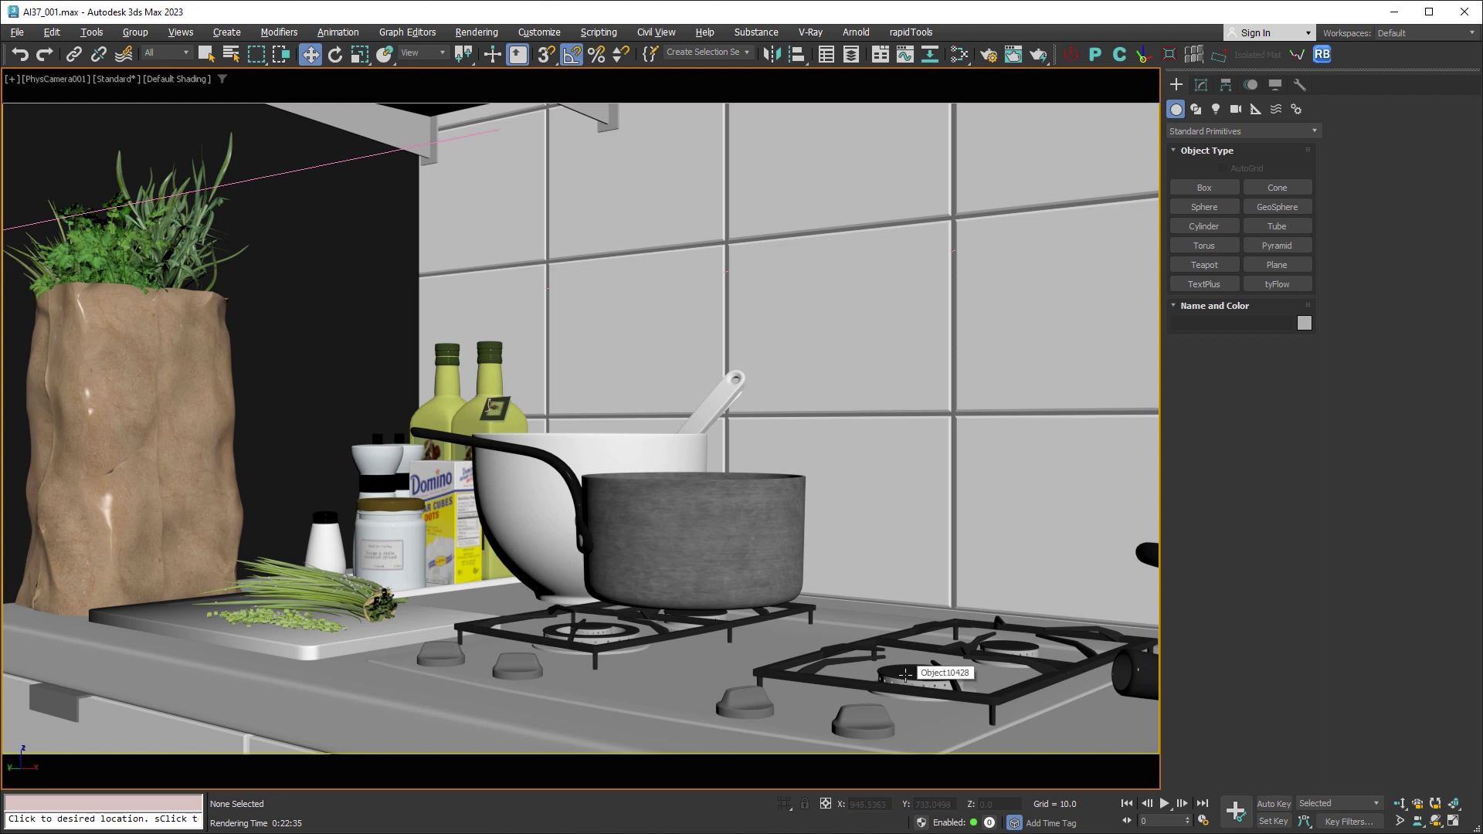
Step: Isolate burner Object10428 and frame it in a maximized Front view
key("alt+w")
left_click(918, 294)
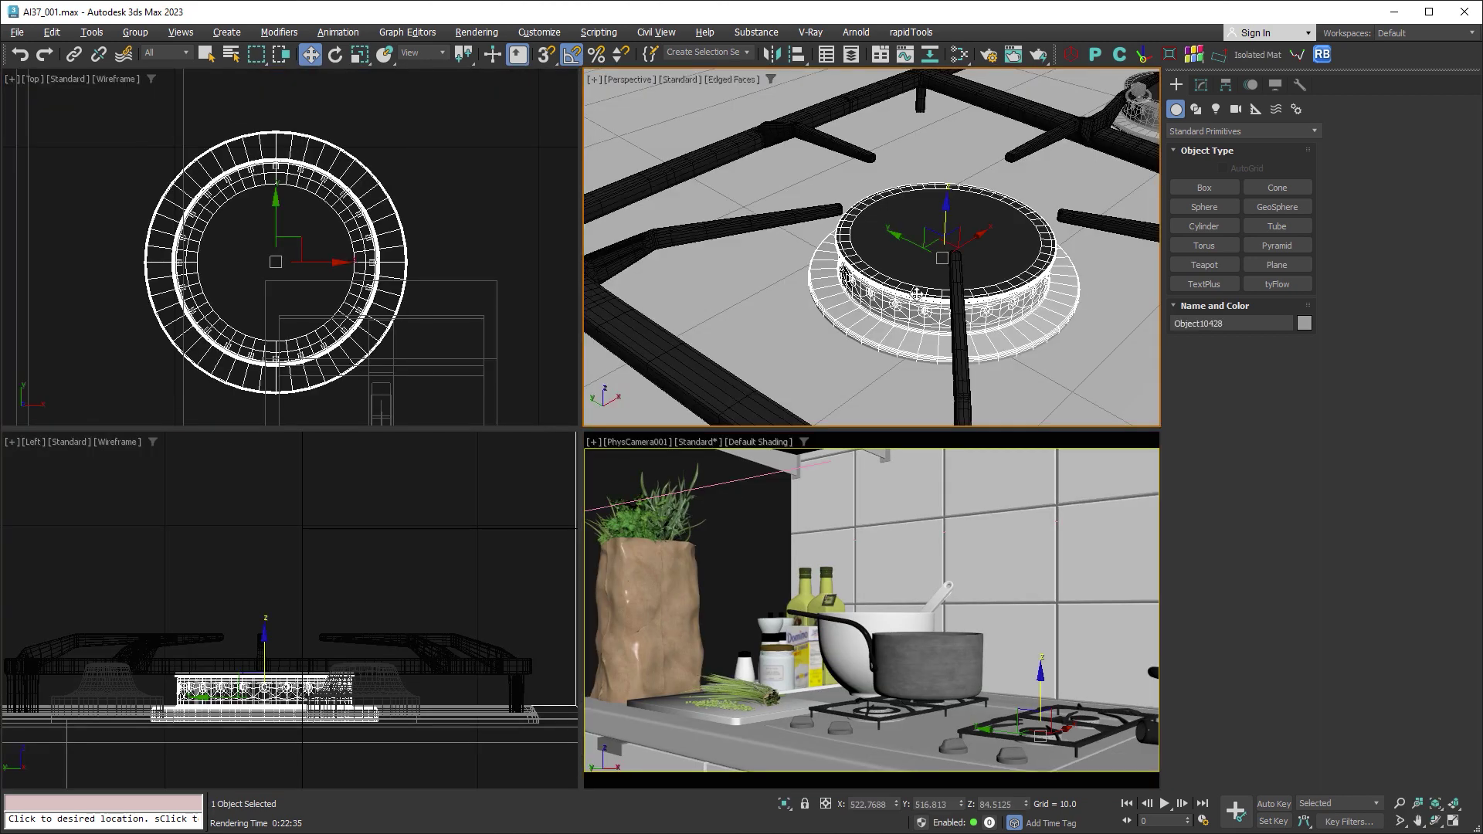
key("alt+q")
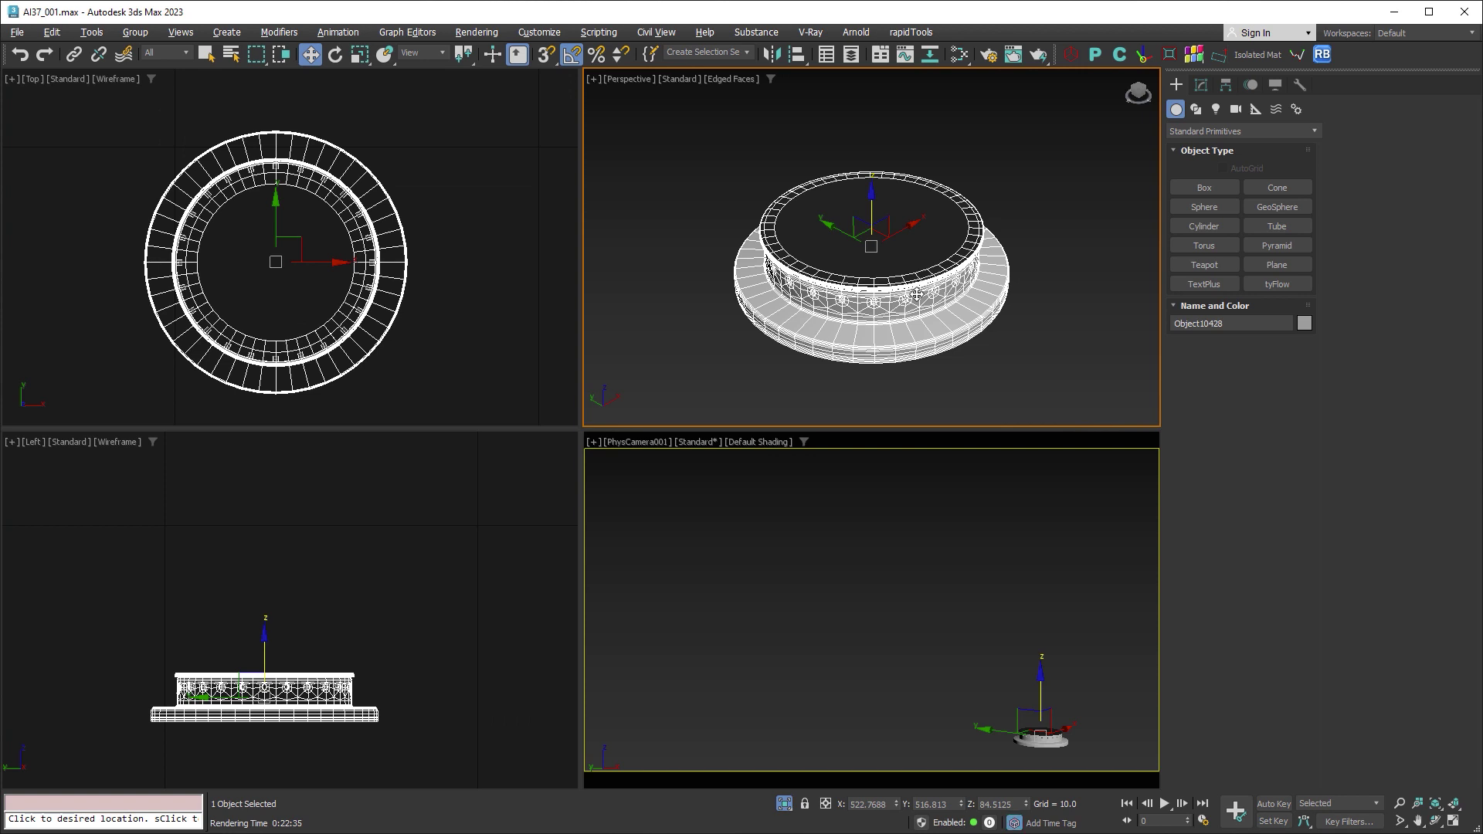
key("f")
key("alt+w")
key("z")
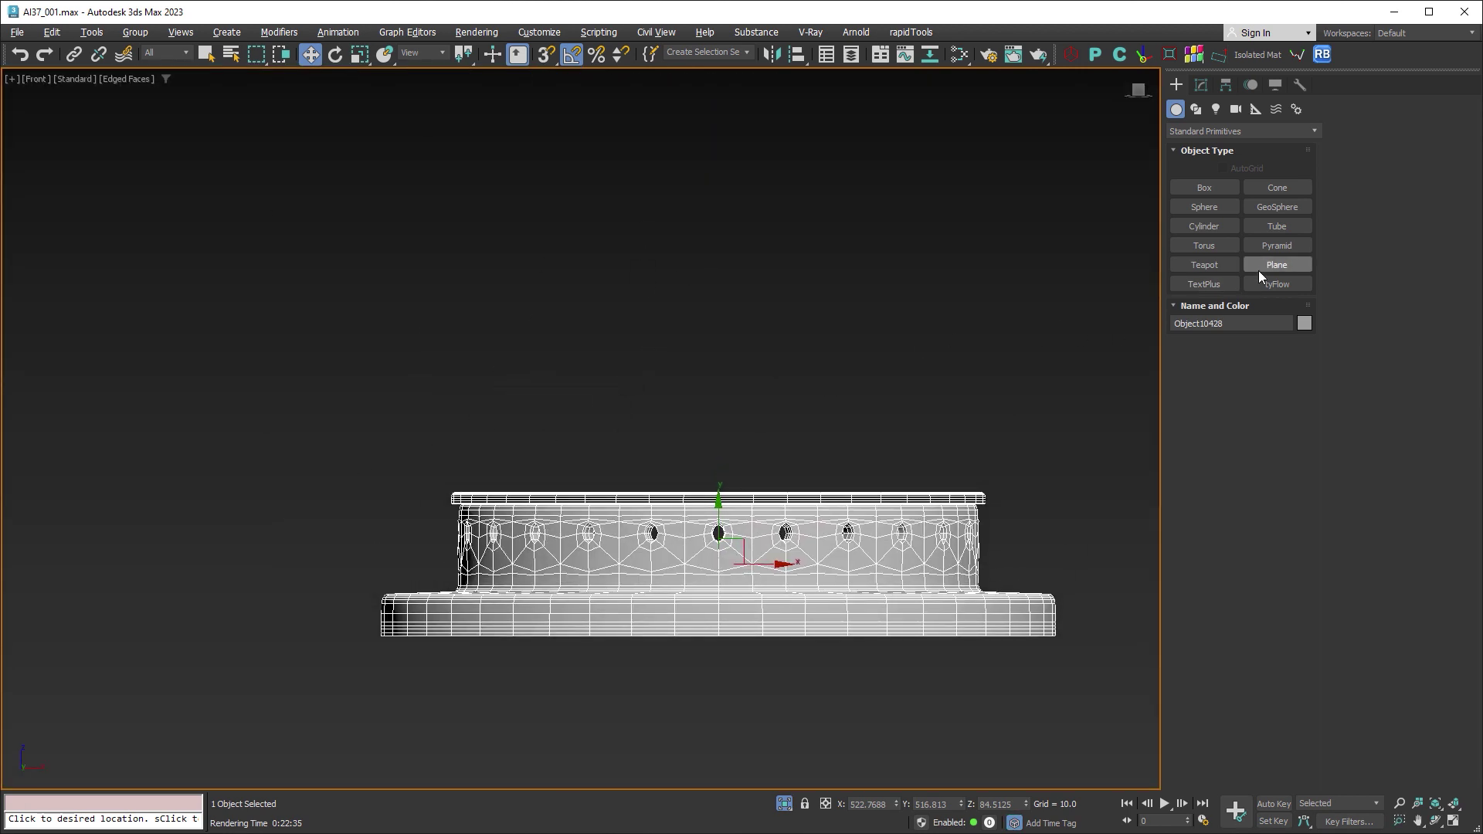
Step: Draw a tall plane beside the burner and convert it to Editable Poly
left_click(1259, 266)
left_click_drag(225, 132, 467, 562)
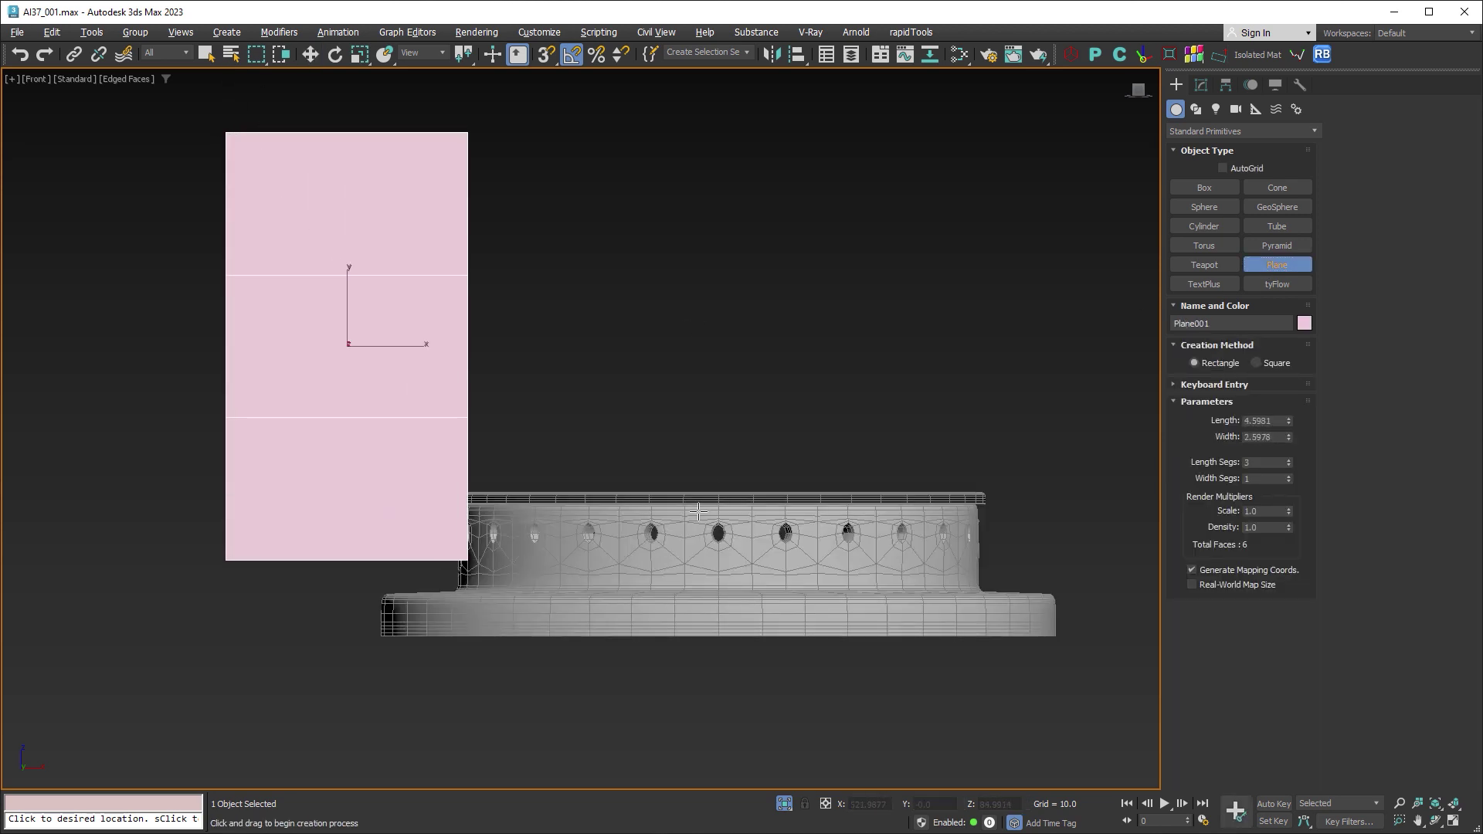
right_click(406, 422)
mouse_move(452, 612)
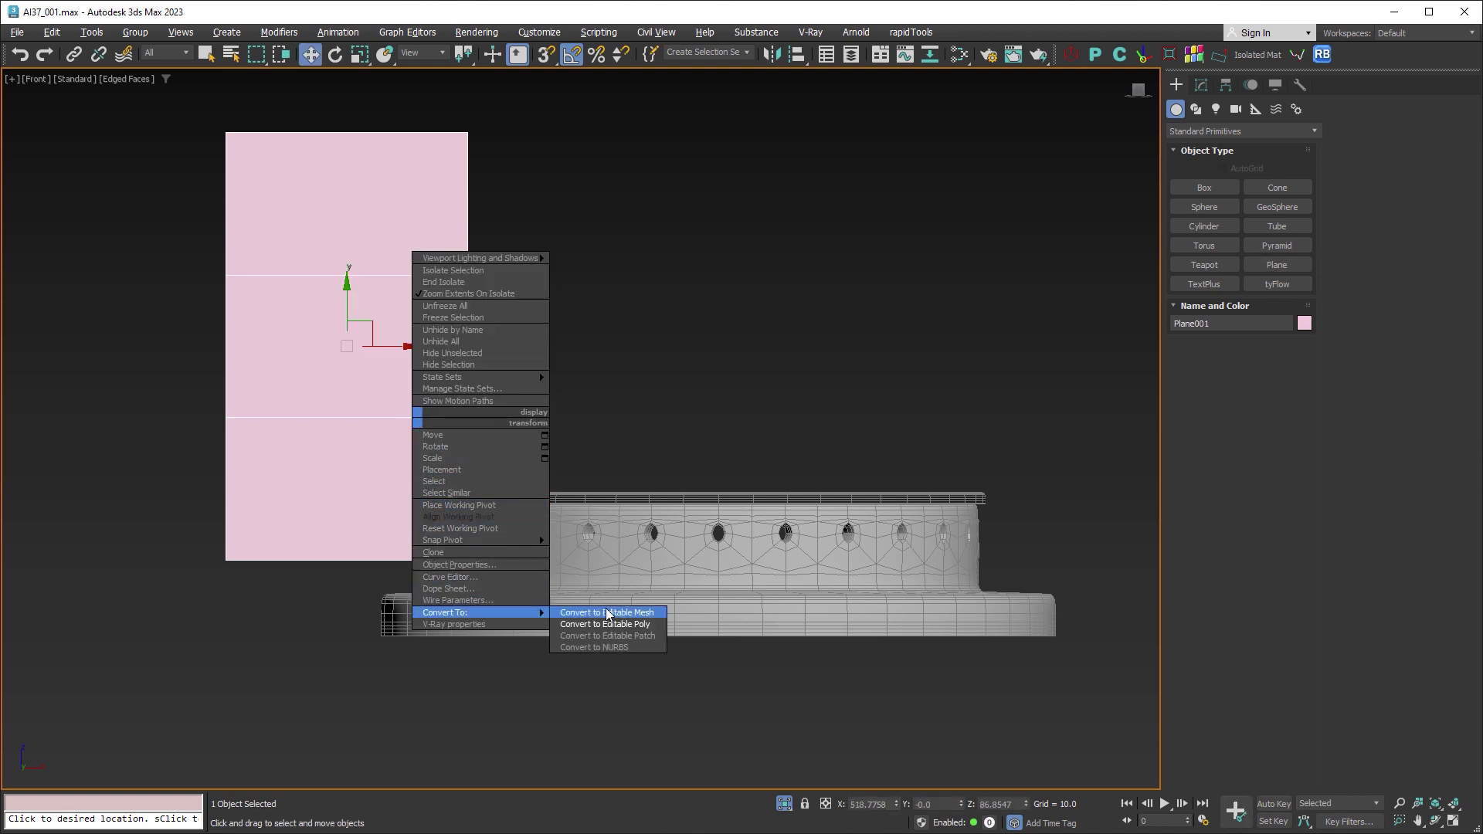
left_click(621, 624)
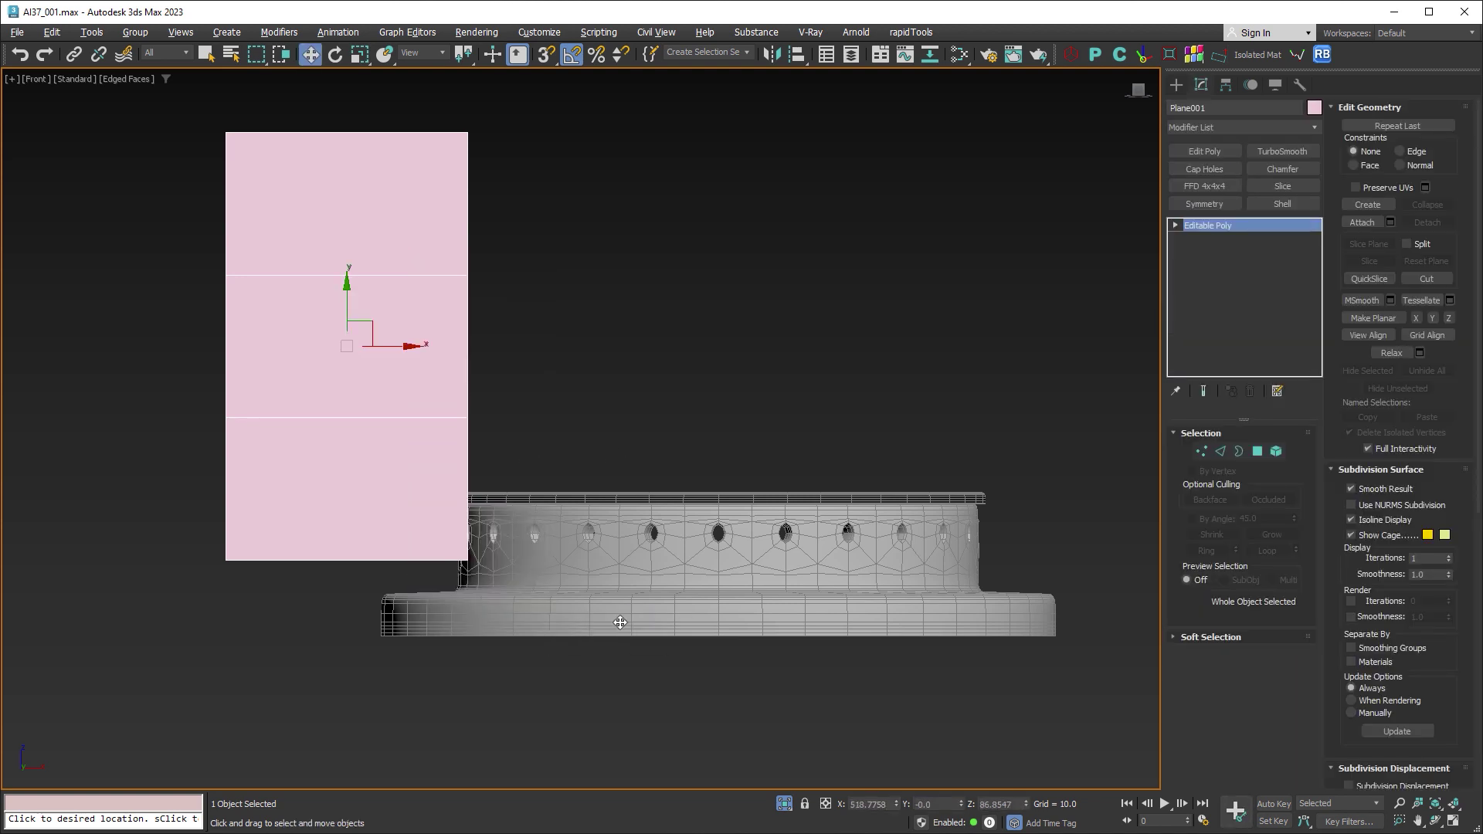
Step: Snap the plane's pivot to its bottom edge using Affect Pivot Only
key("s")
left_click(1226, 84)
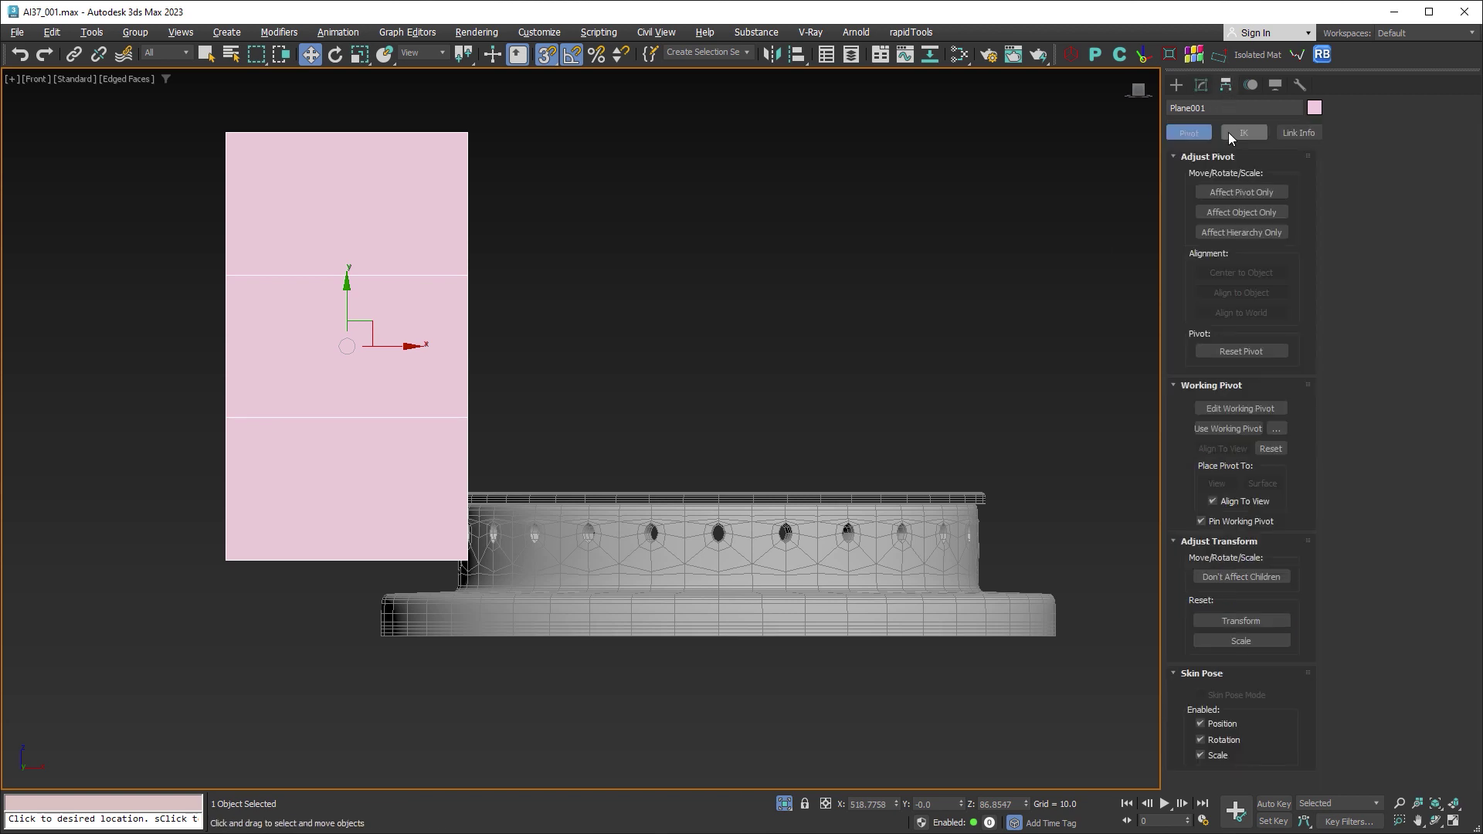
left_click(1236, 192)
left_click_drag(341, 306, 240, 557)
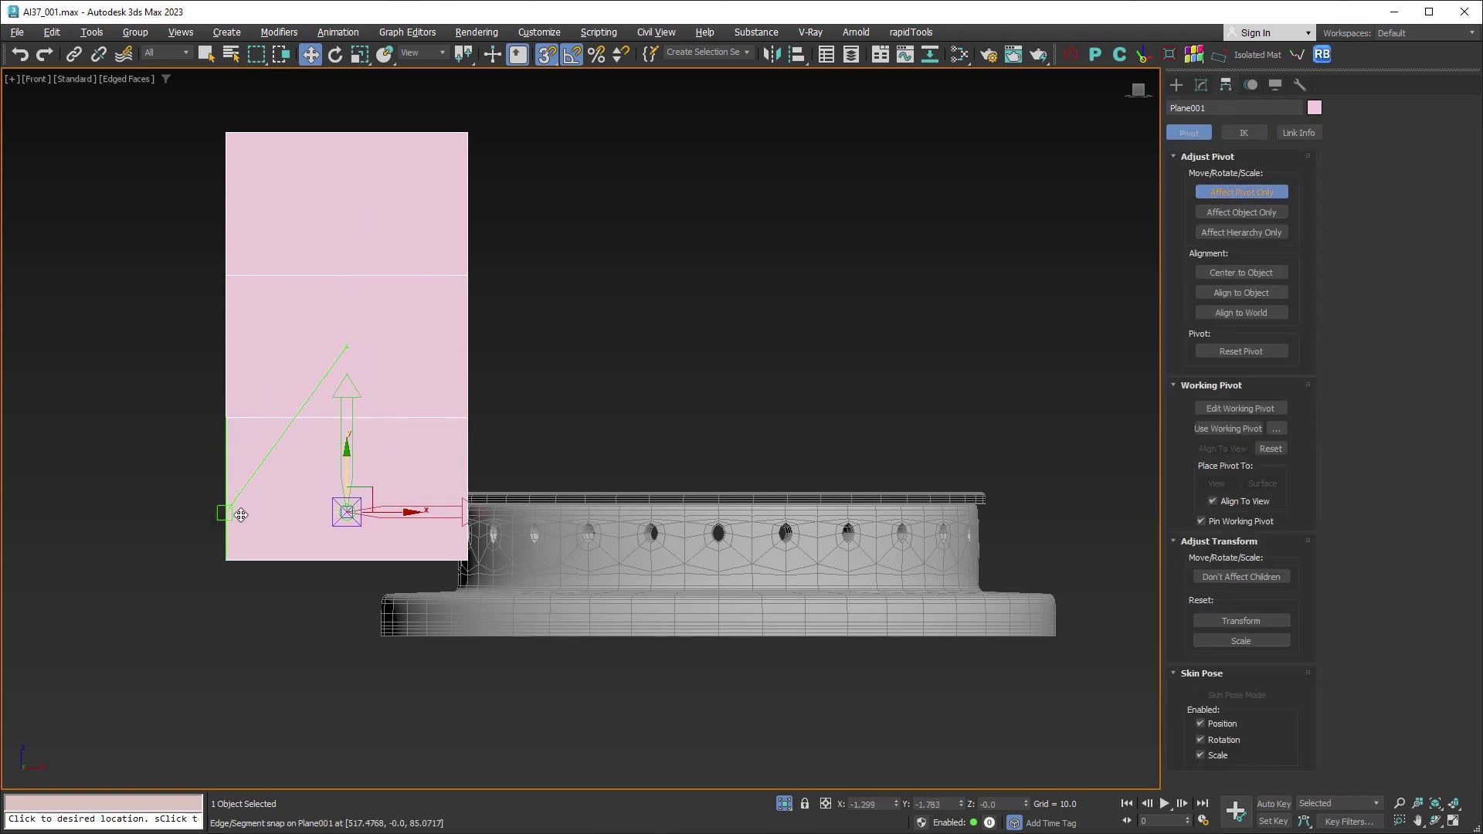
key("s")
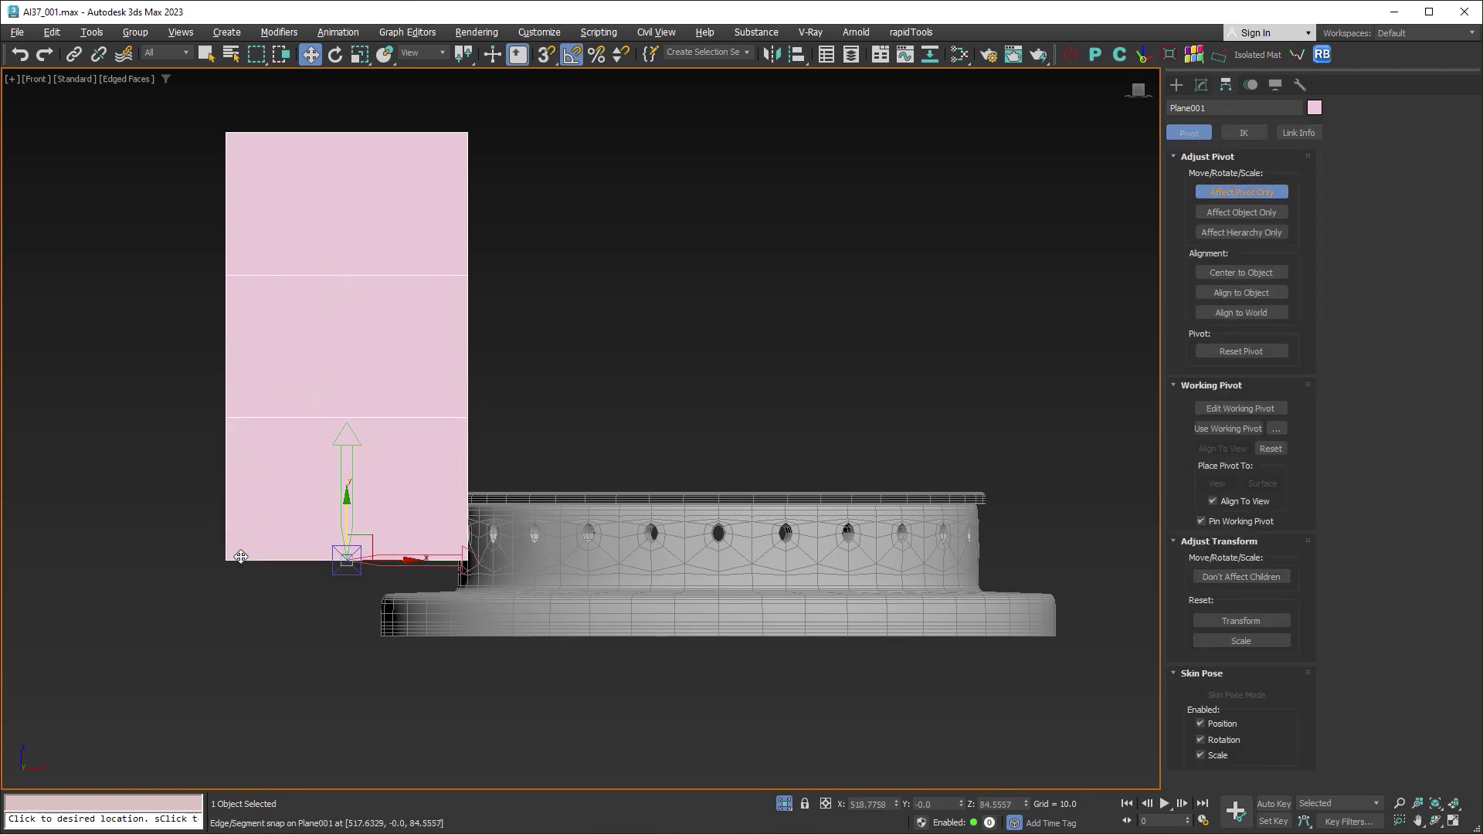
left_click(1204, 193)
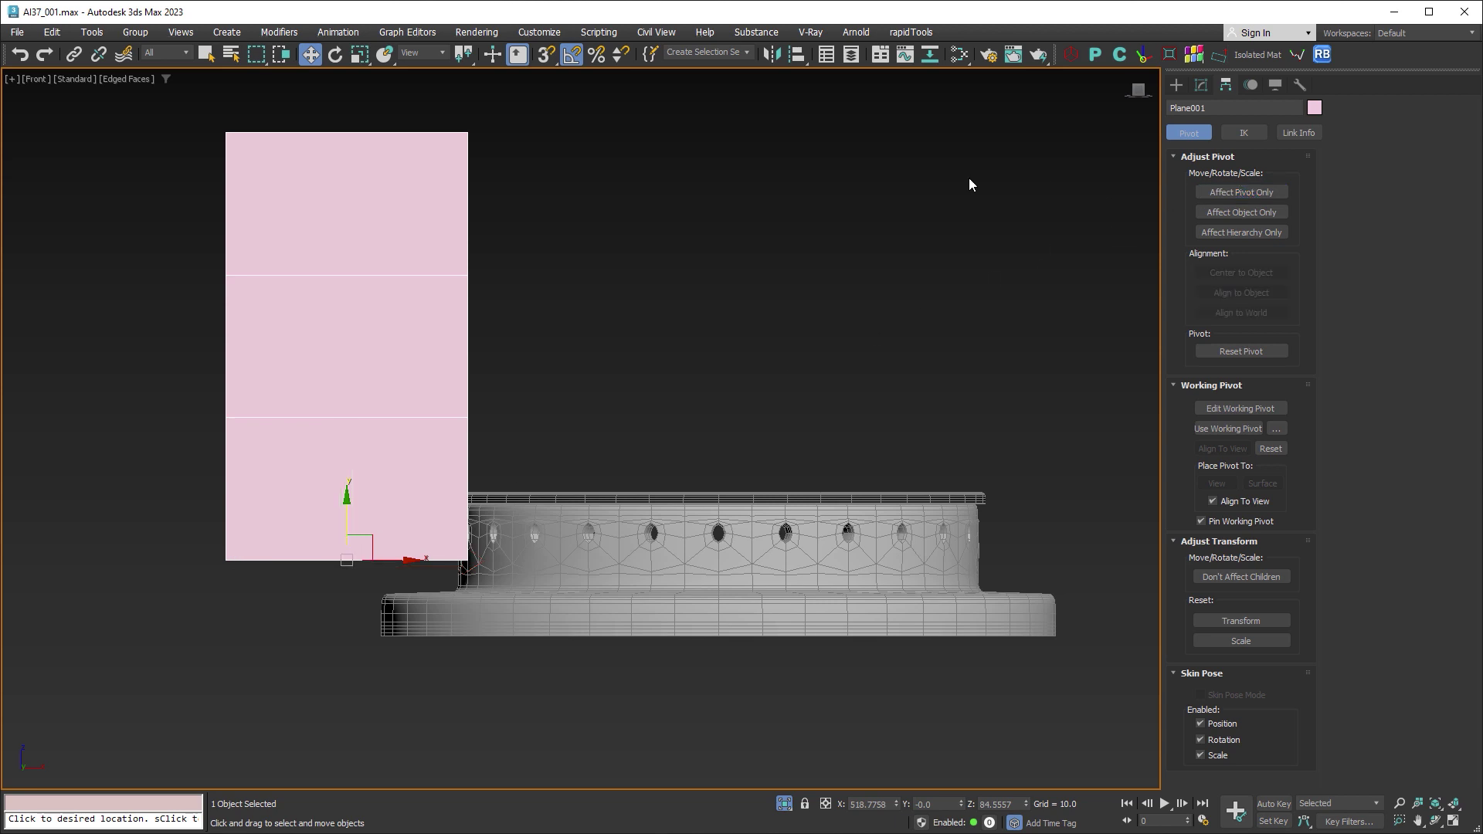
left_click(961, 55)
Step: Build a VRayMtl with fire gas blue.png wired to Diffuse and apply it to the plane
right_click(693, 268)
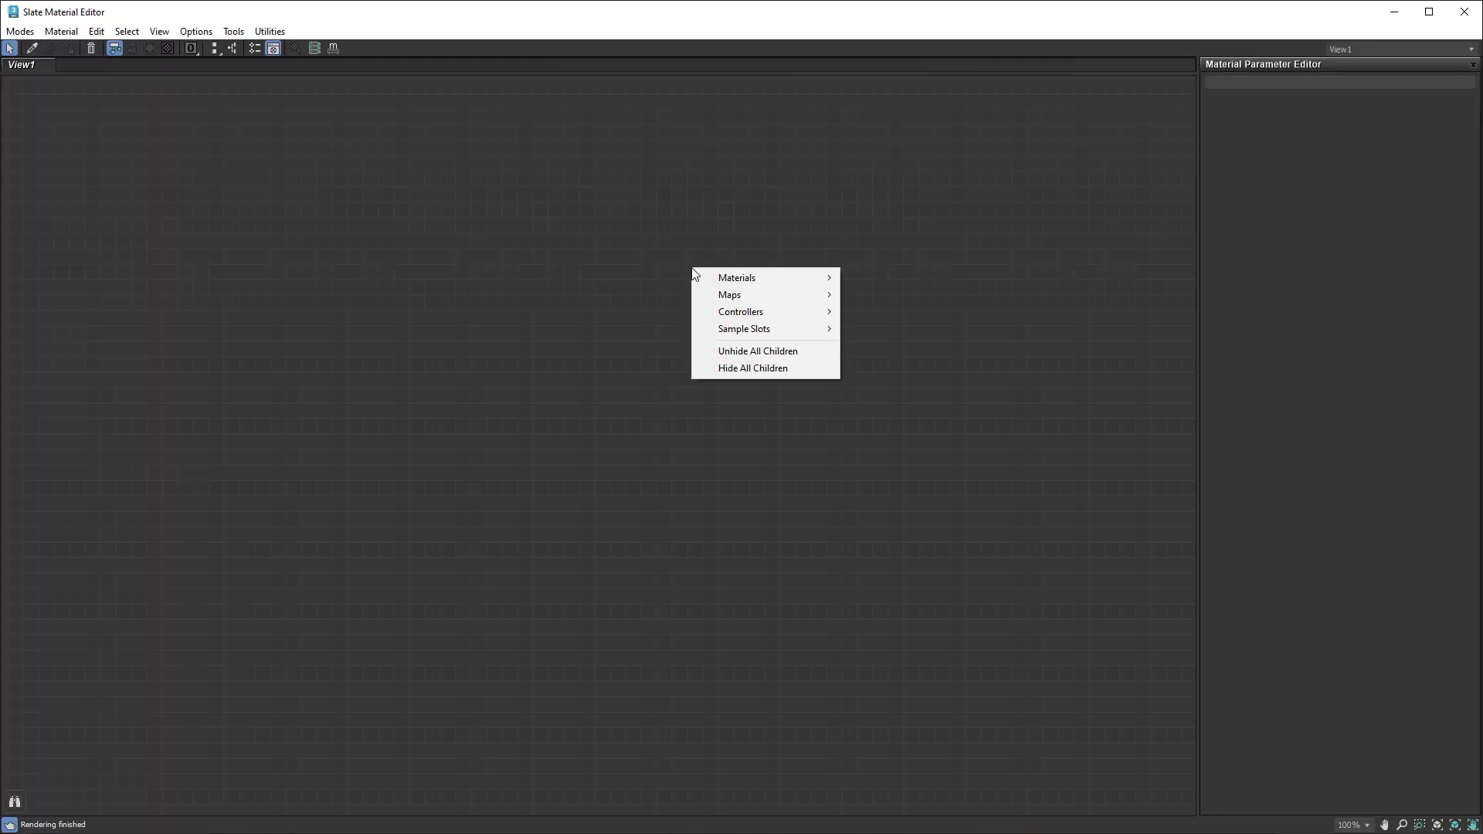
mouse_move(876, 312)
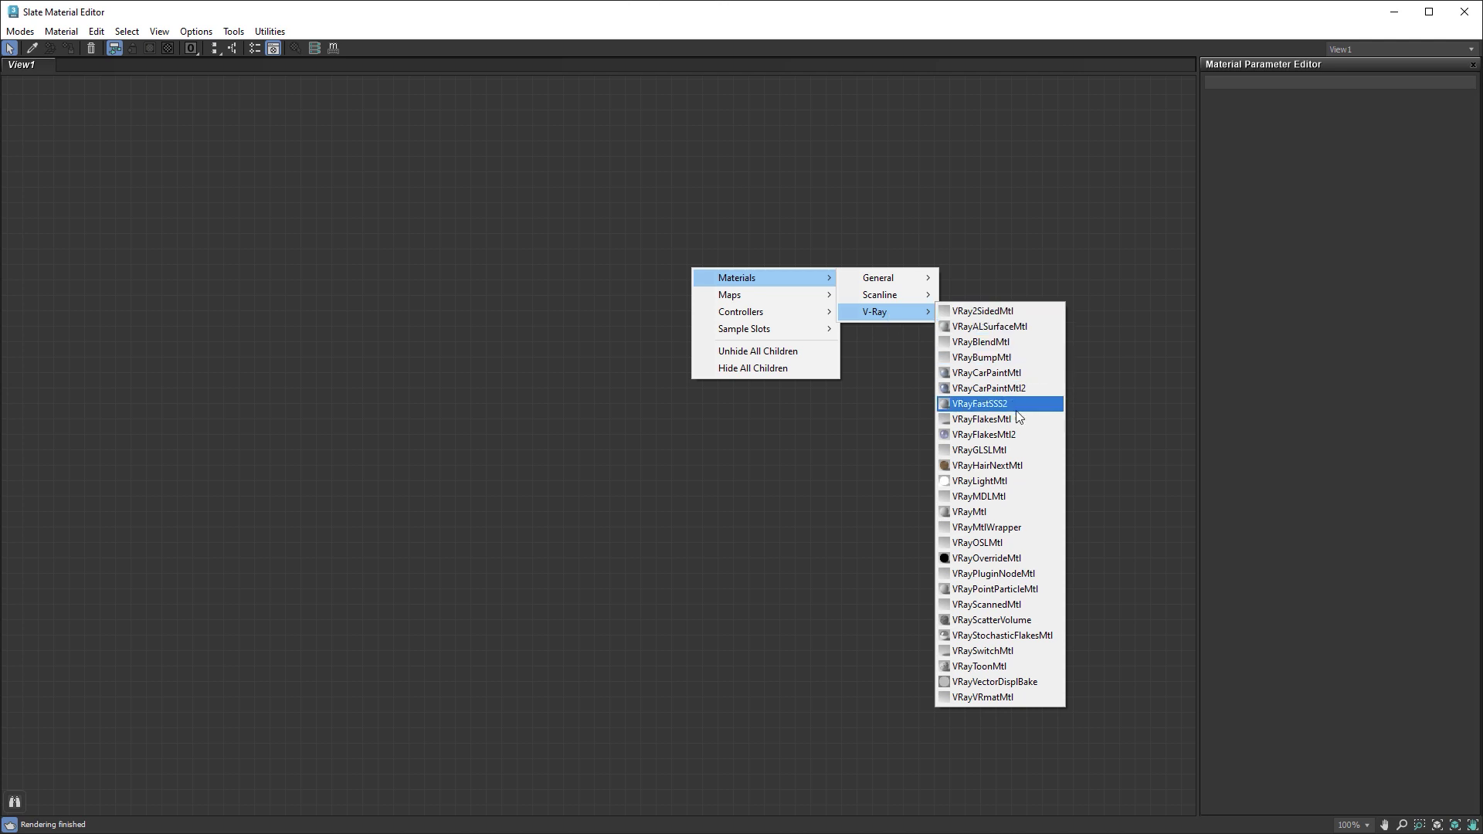
left_click(994, 514)
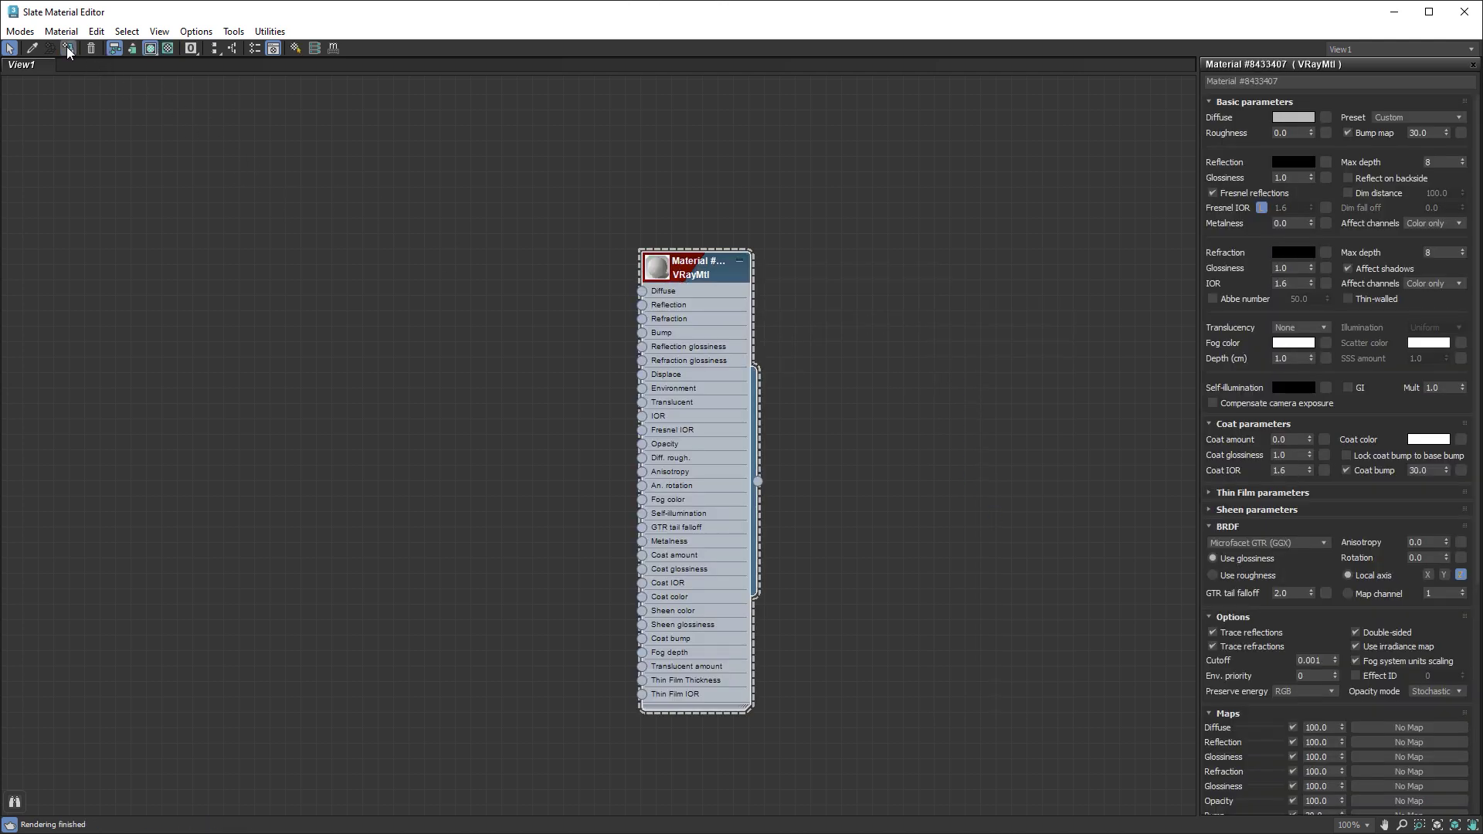
key("alt+Tab")
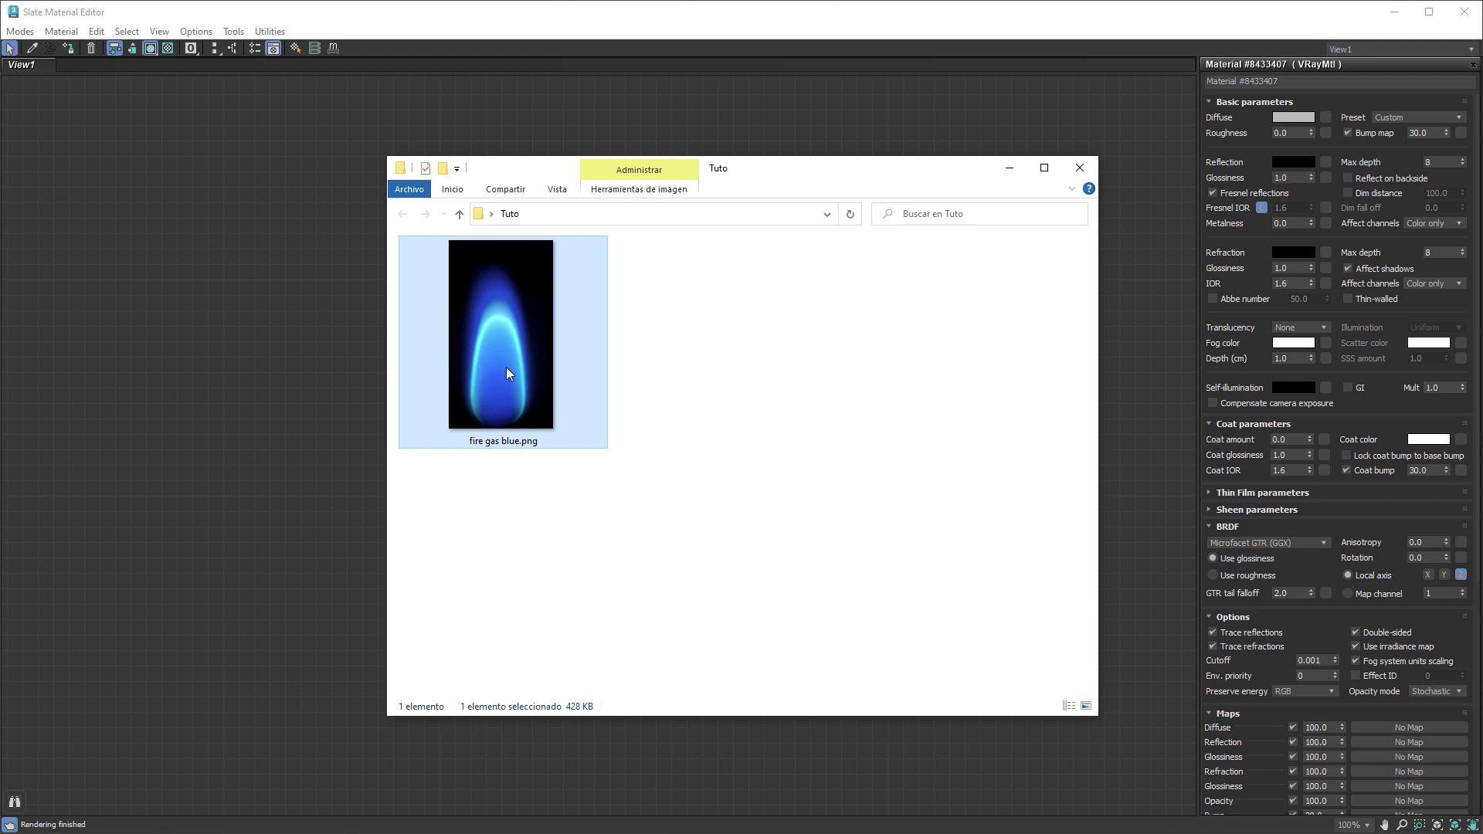
mouse_move(518, 334)
left_mouse_down()
mouse_move(309, 368)
mouse_move(533, 289)
mouse_move(642, 291)
left_mouse_up()
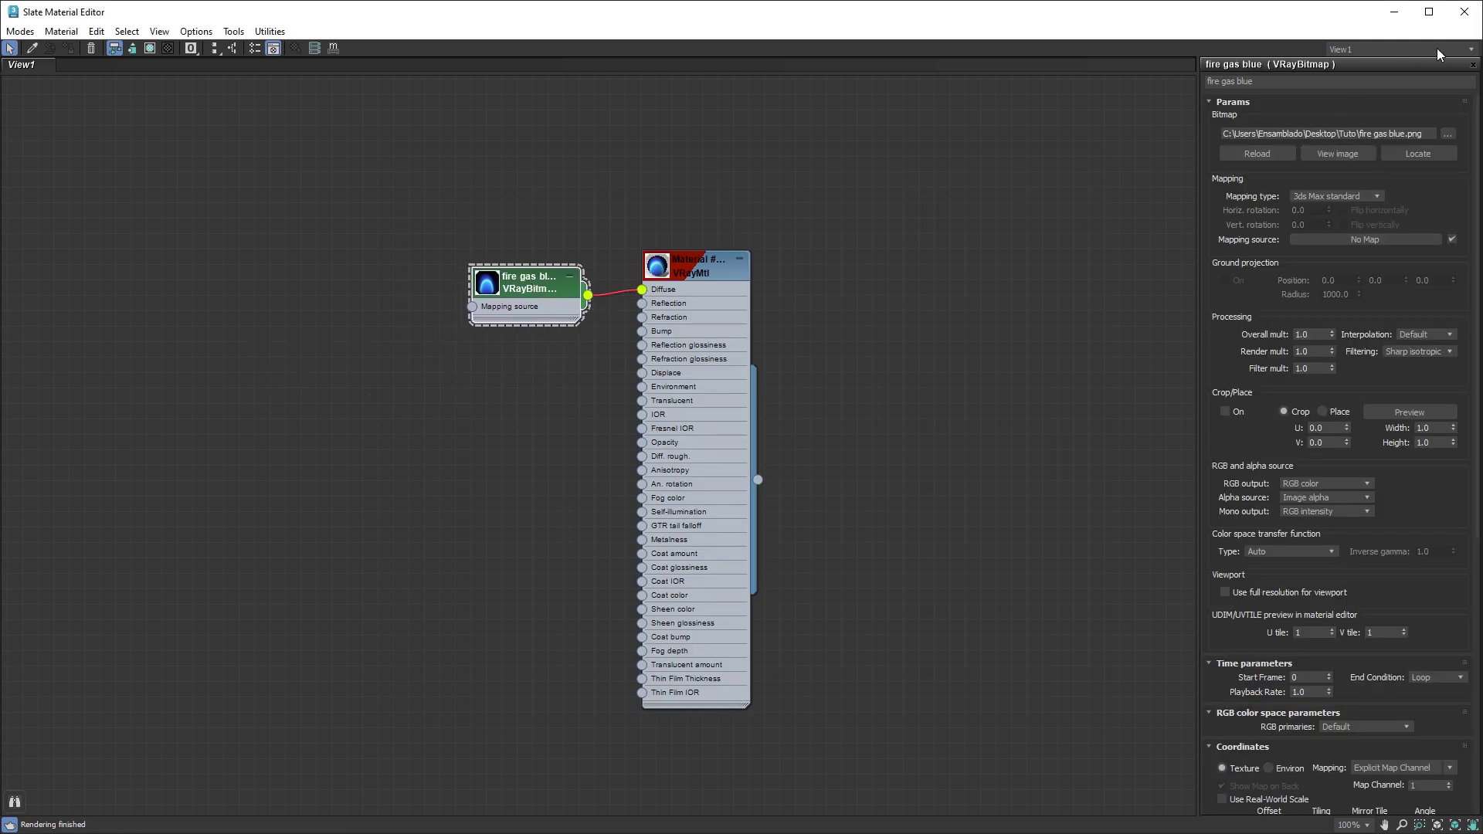
left_click(1463, 14)
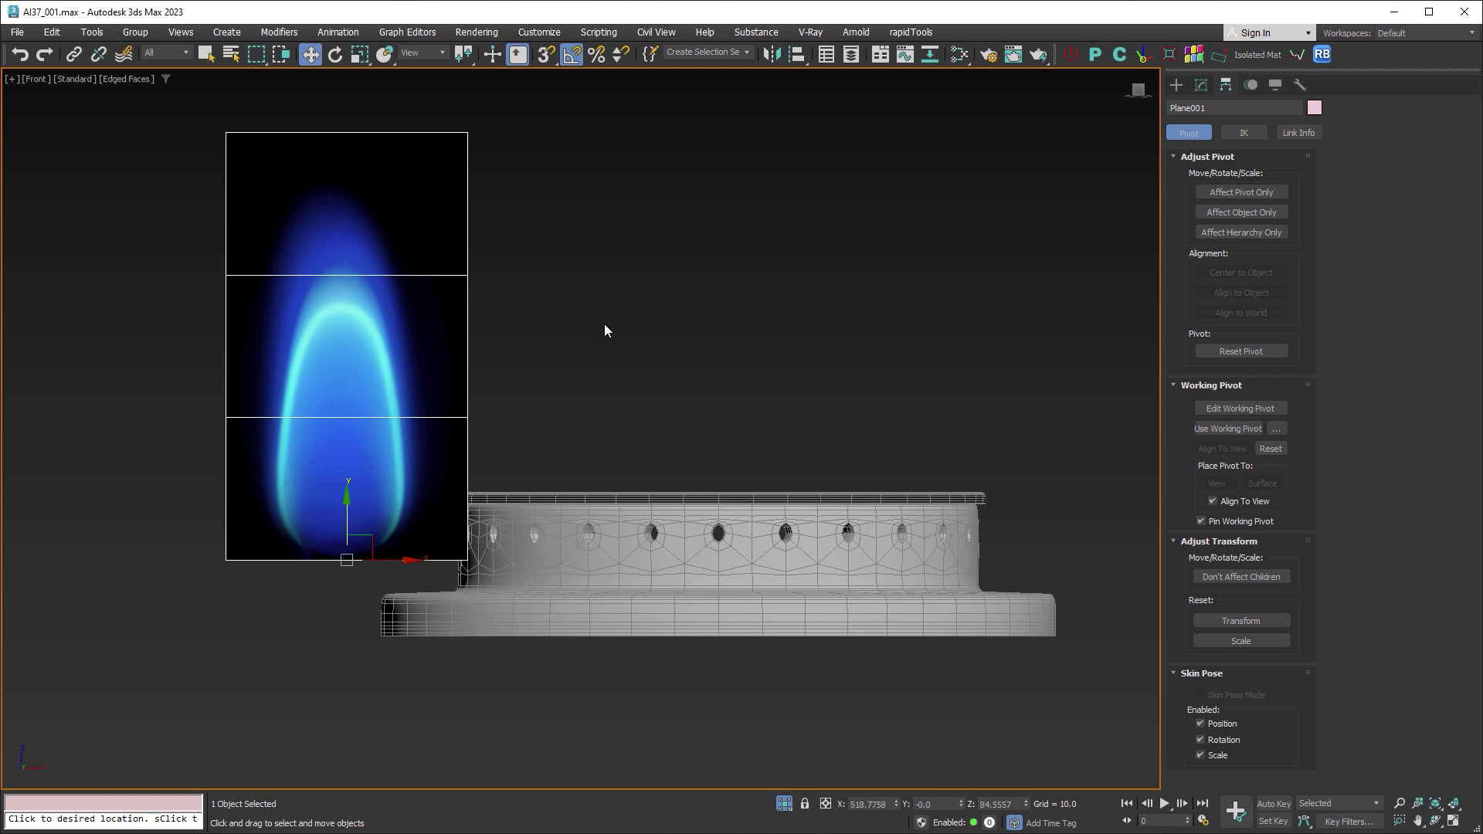
Step: Centre the plane in the Top view and try a 60° rotation, then undo it
key("alt+w")
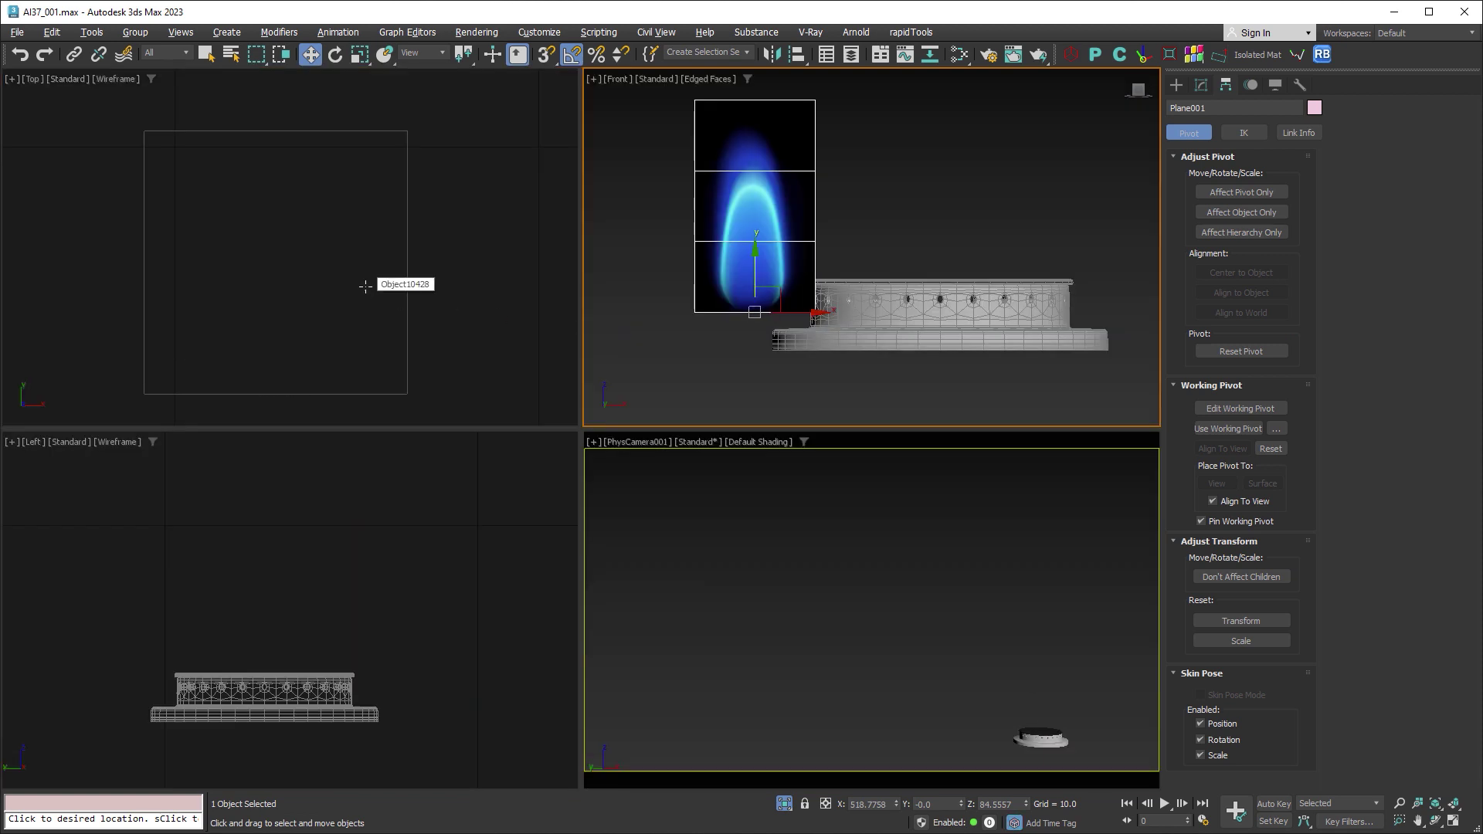
right_click(366, 287)
mouse_move(366, 287)
middle_mouse_down()
mouse_move(354, 228)
mouse_move(371, 153)
middle_mouse_up()
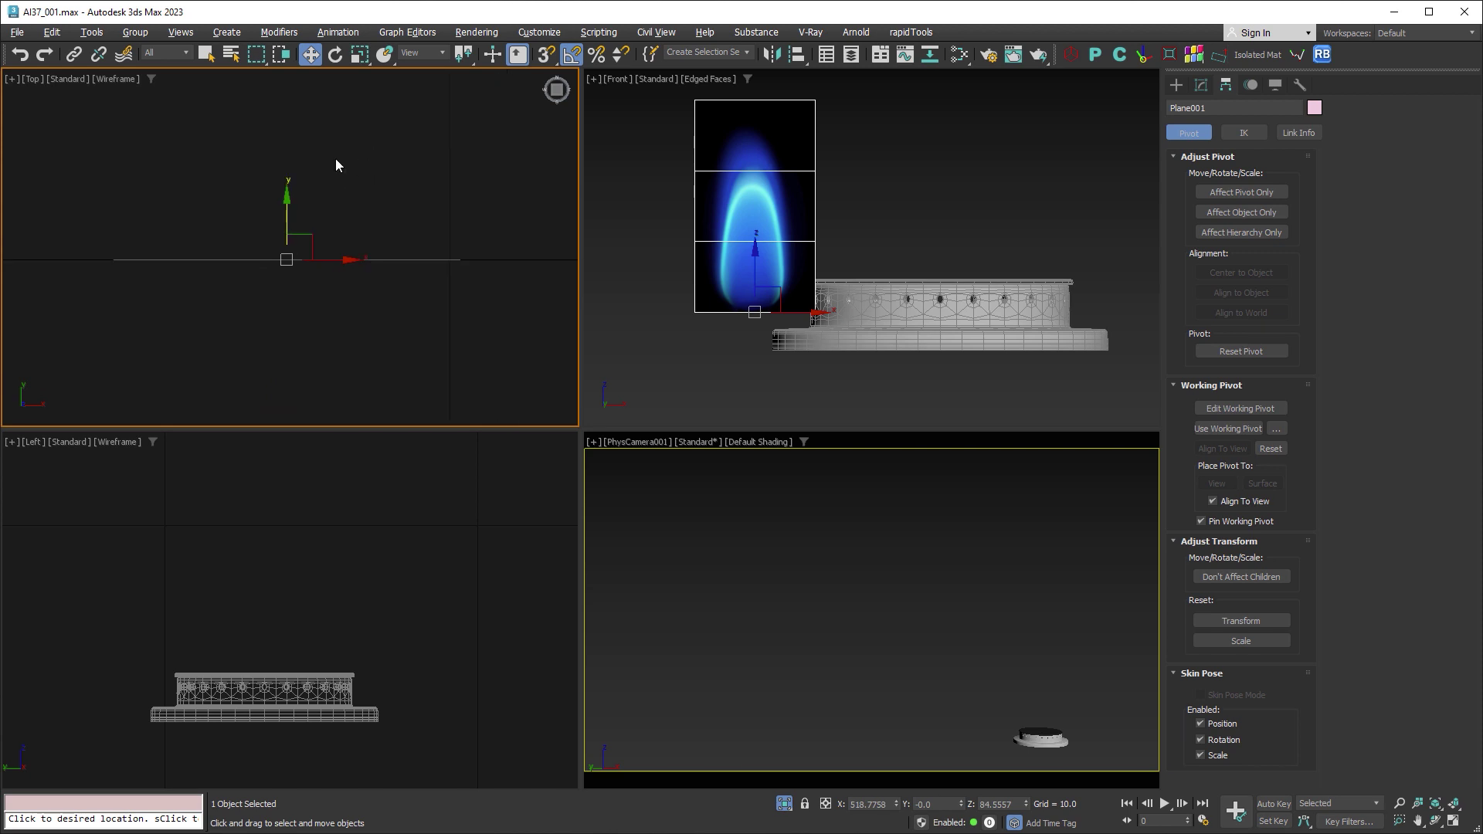
left_click(335, 55)
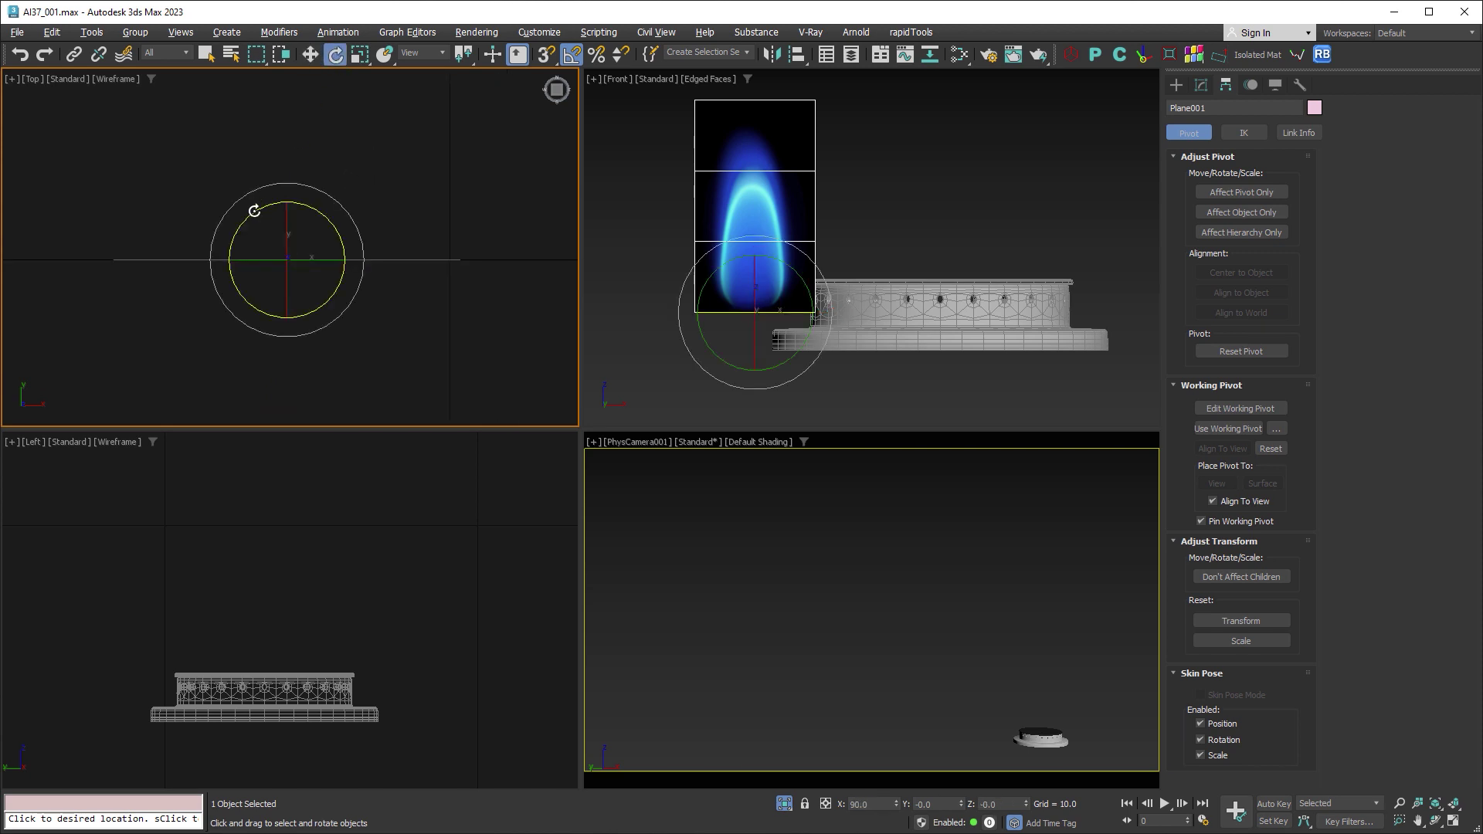
left_click_drag(255, 211, 221, 242)
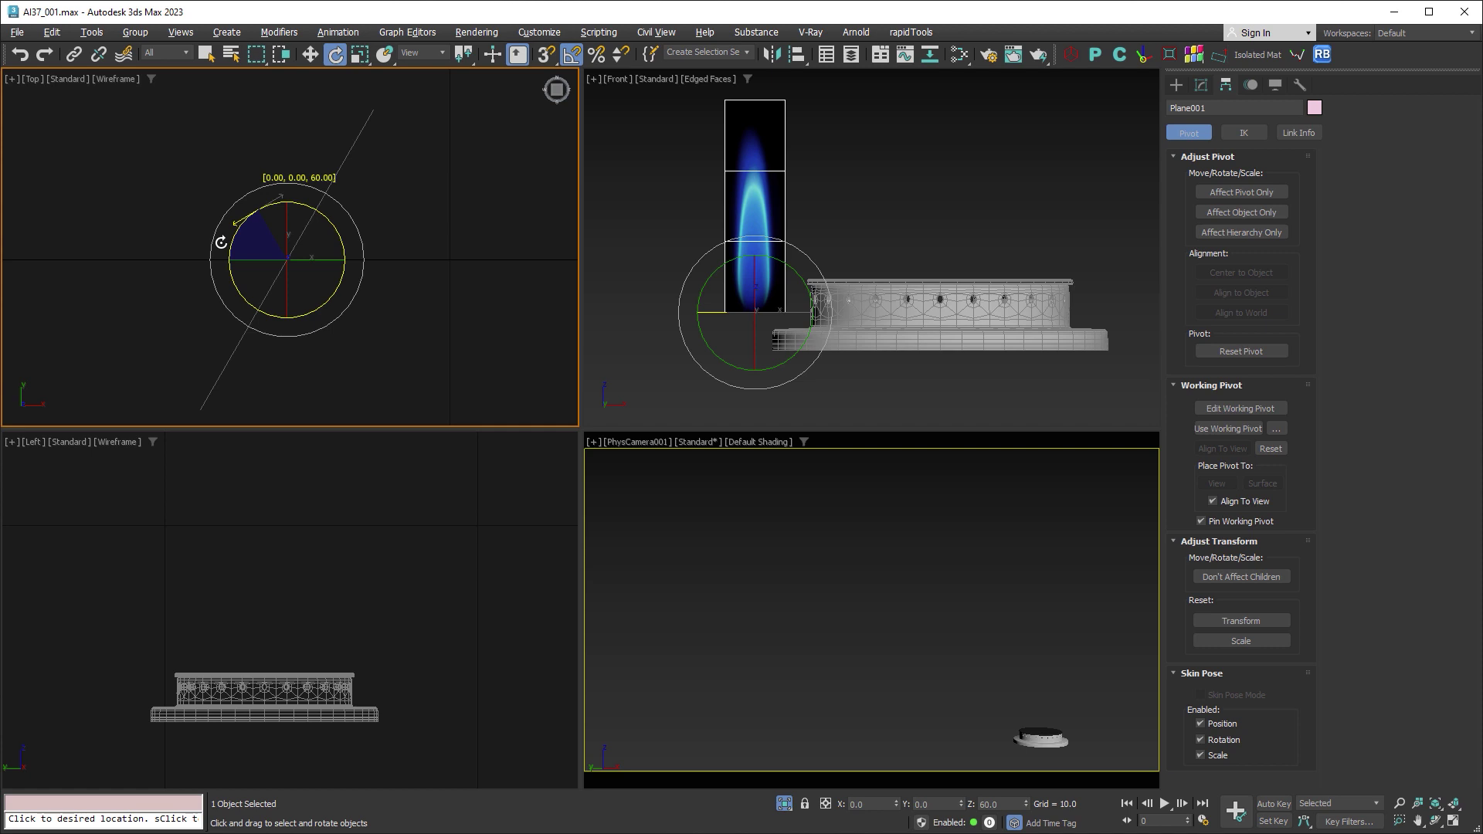
left_click_drag(221, 243, 221, 243)
key("ctrl+z")
Step: Shift-rotate two instanced copies of the plane at 60° steps
left_click_drag(254, 212, 227, 231, "shift")
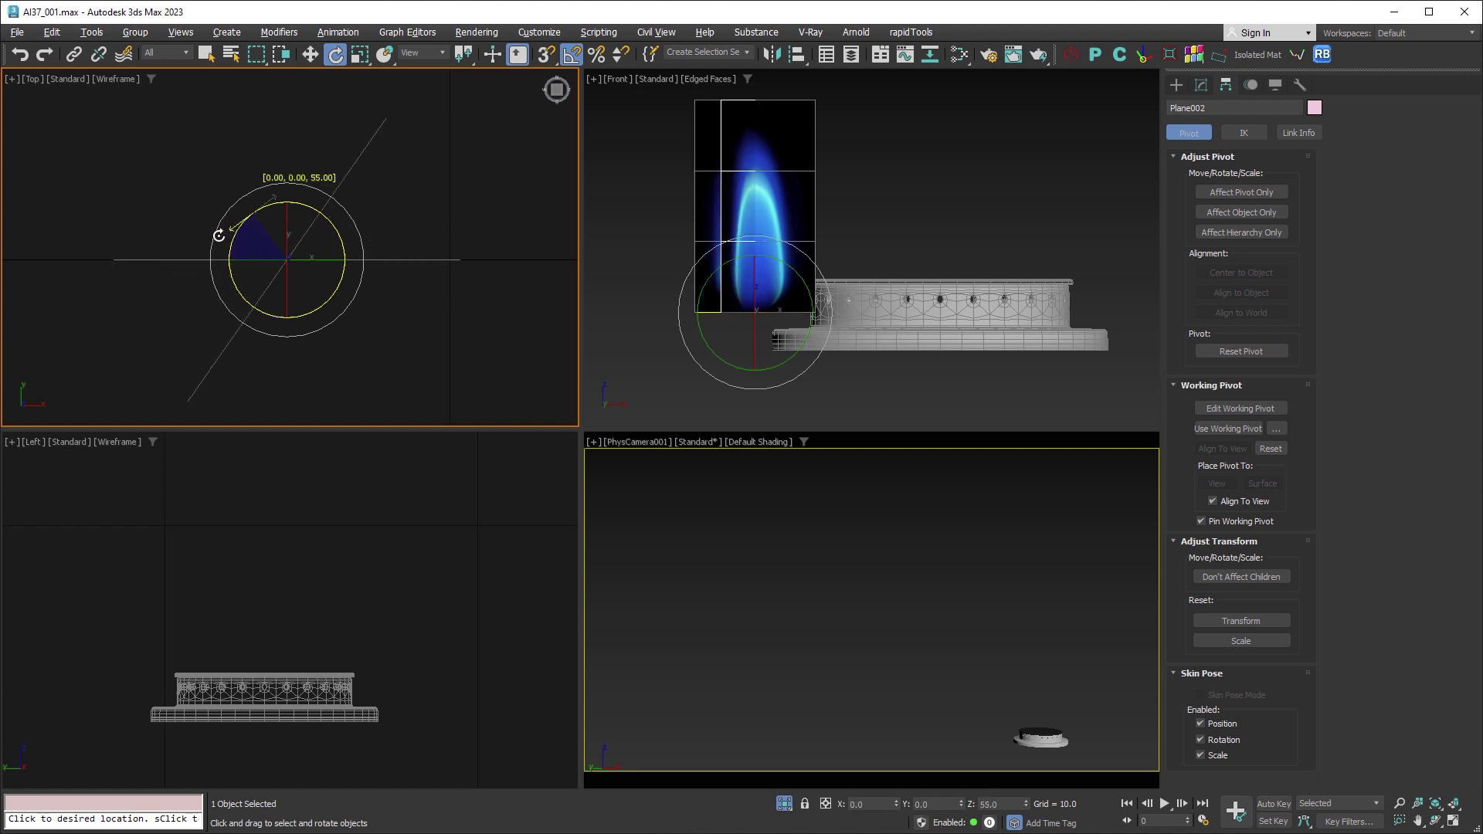
left_click_drag(228, 231, 216, 236, "shift")
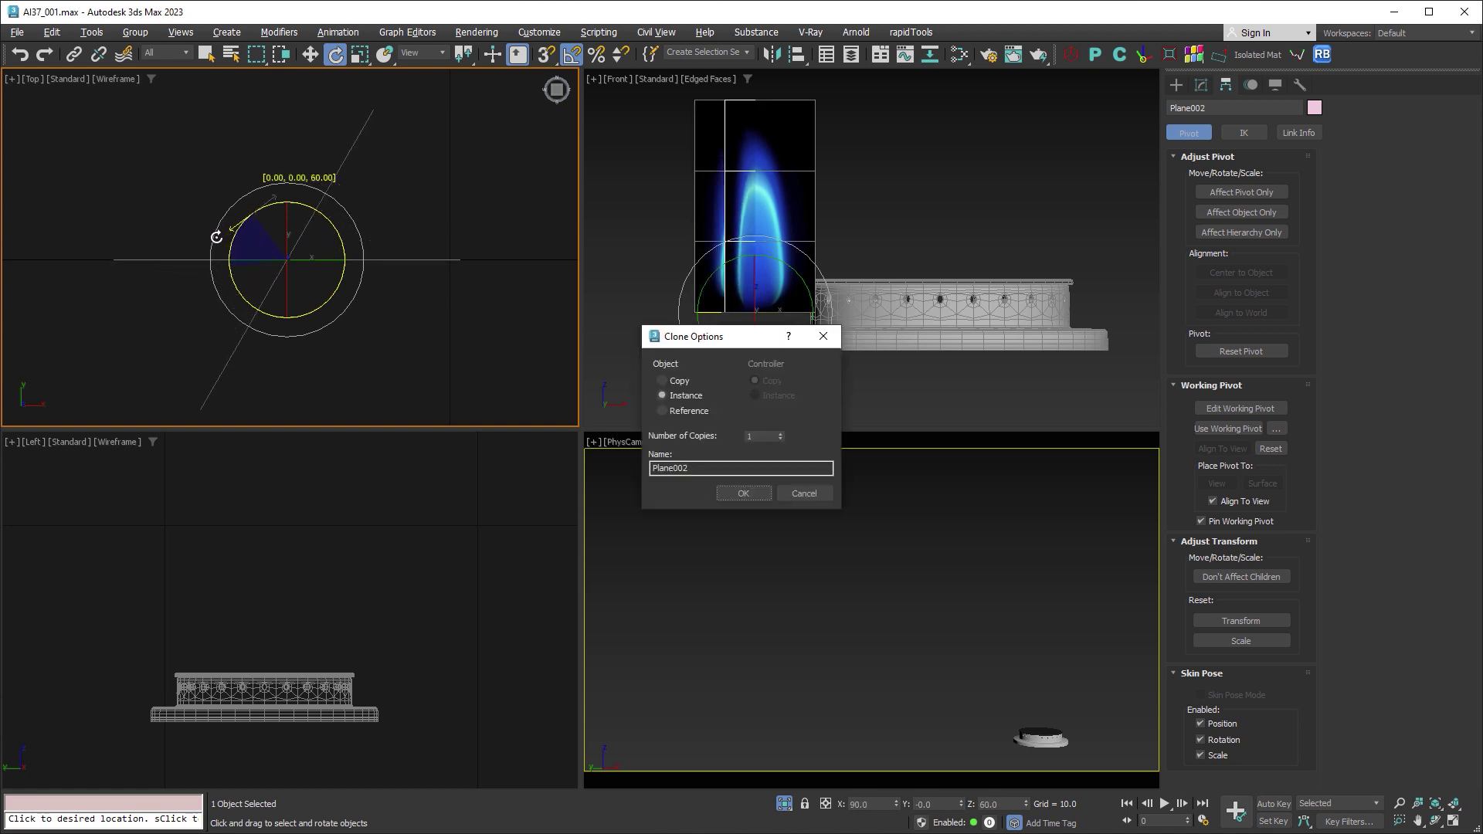
left_click(780, 434)
left_click(742, 495)
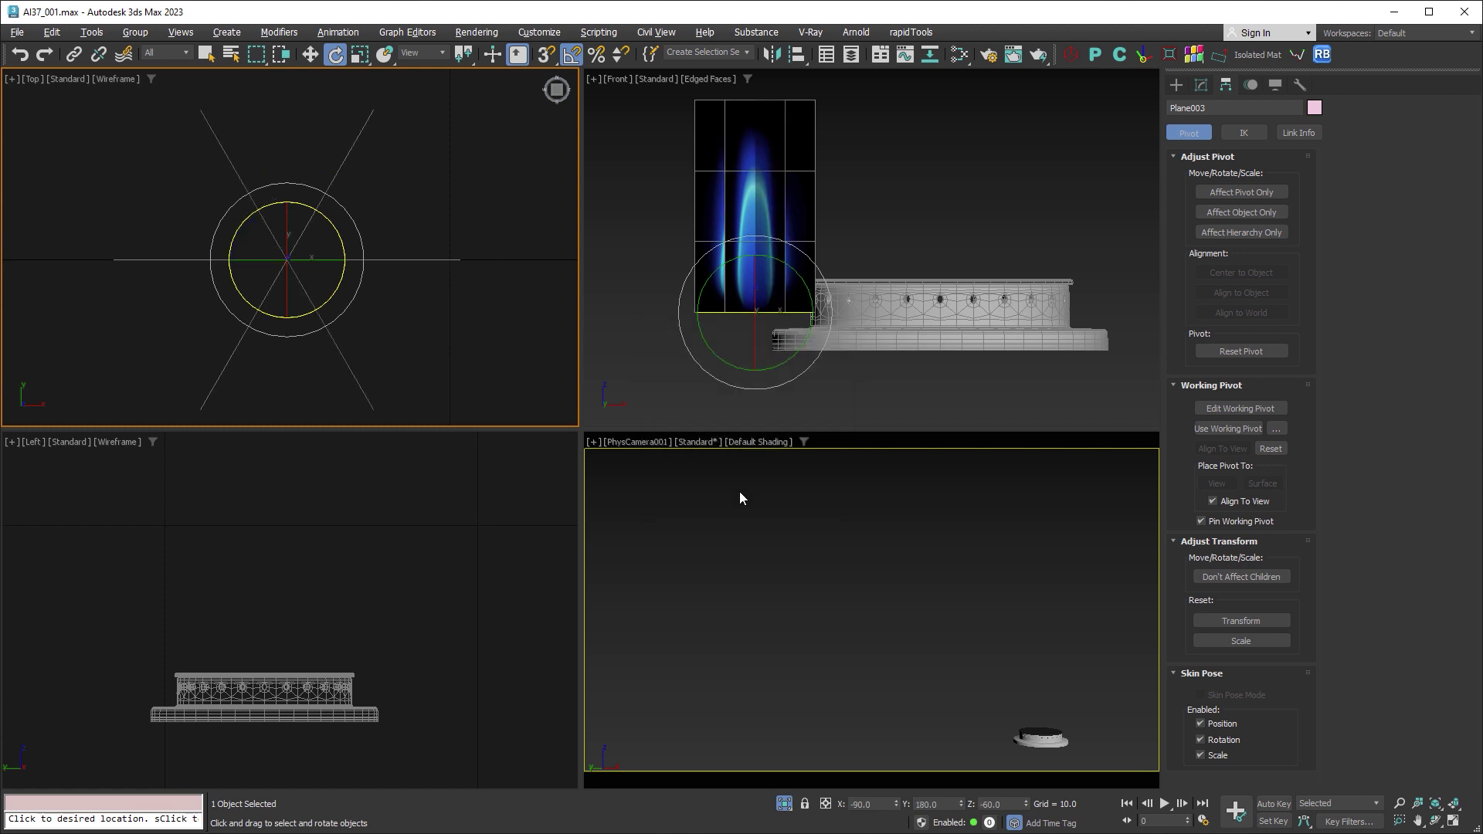
Step: Select all three flame planes and move them onto the burner ring in Top view
key("w")
left_click_drag(230, 221, 357, 306)
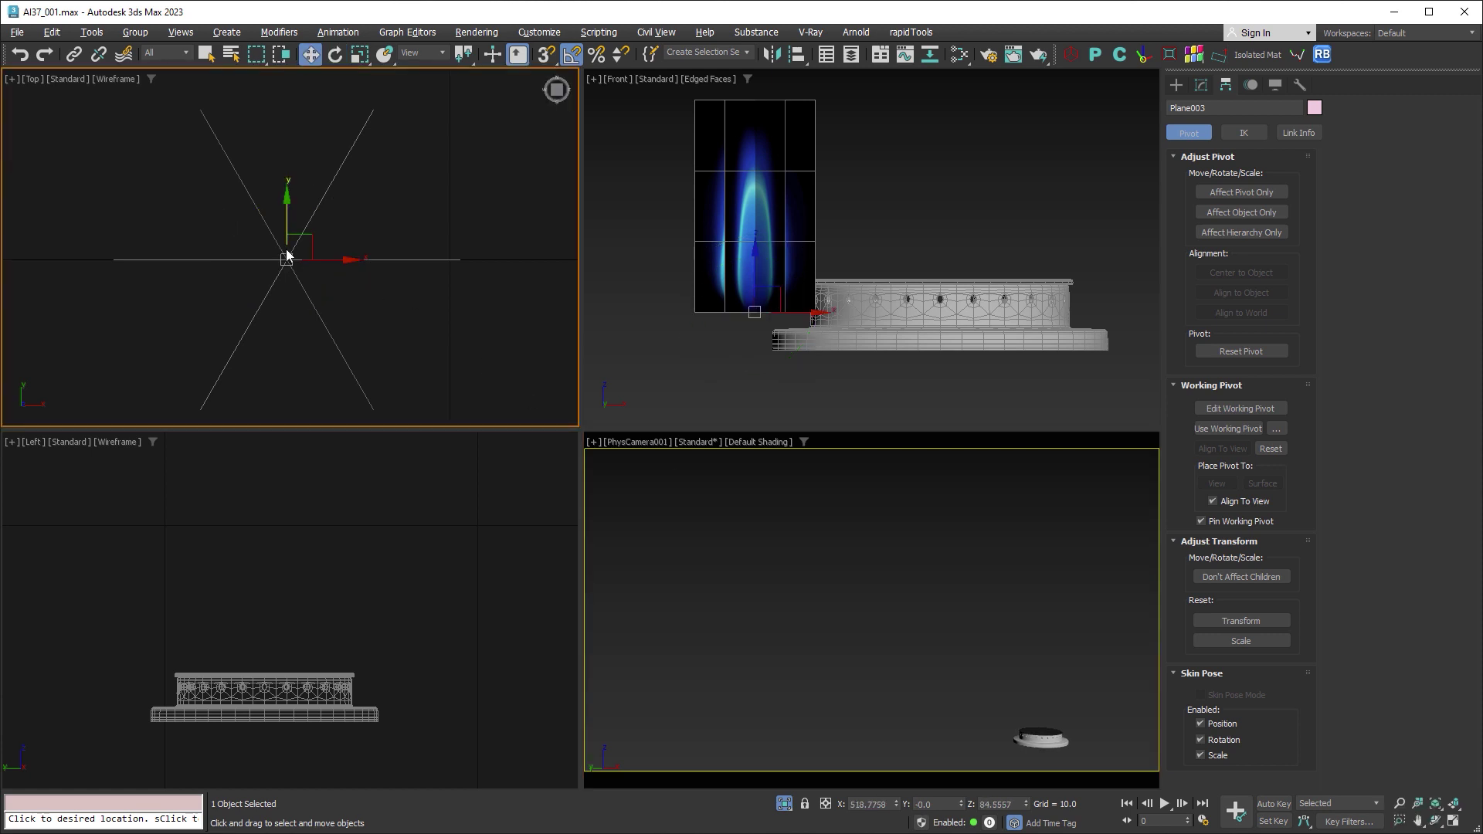
scroll(357, 306, "down", 4)
key("alt+w")
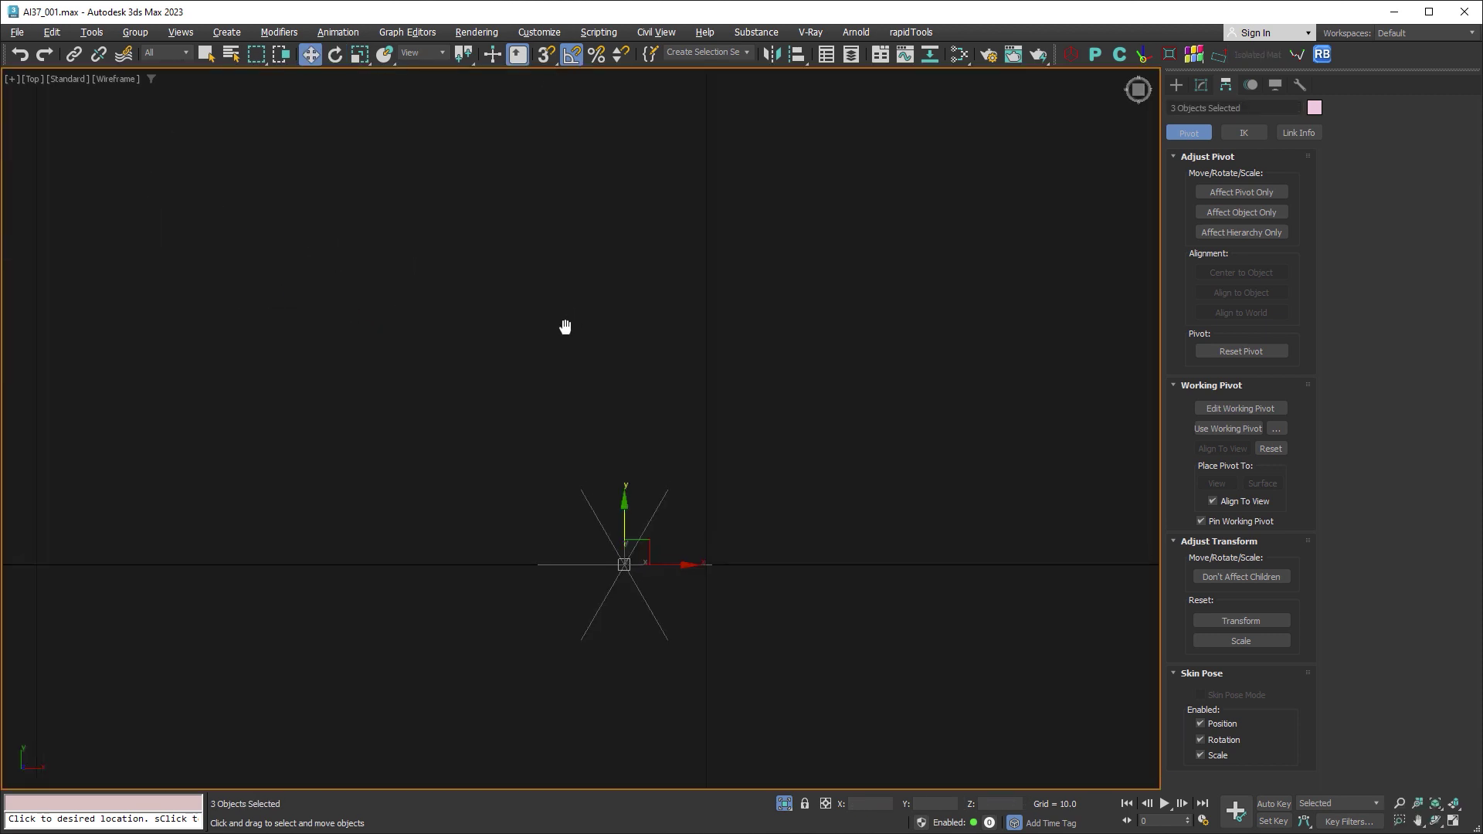
scroll(513, 391, "down", 3)
mouse_move(513, 391)
middle_mouse_down()
mouse_move(573, 281)
mouse_move(584, 539)
middle_mouse_up()
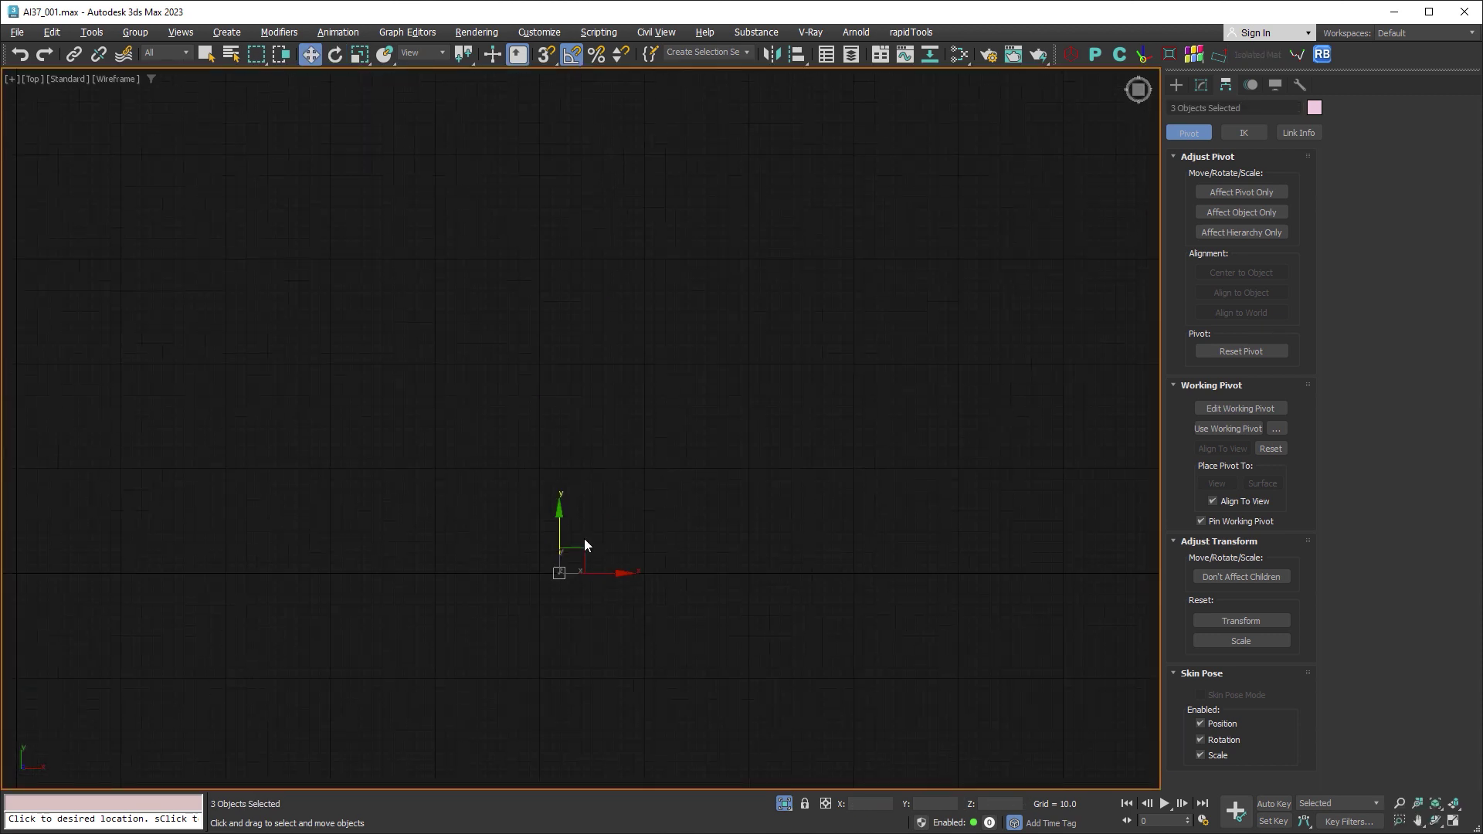
scroll(584, 539, "down", 2)
left_click_drag(574, 502, 573, 233)
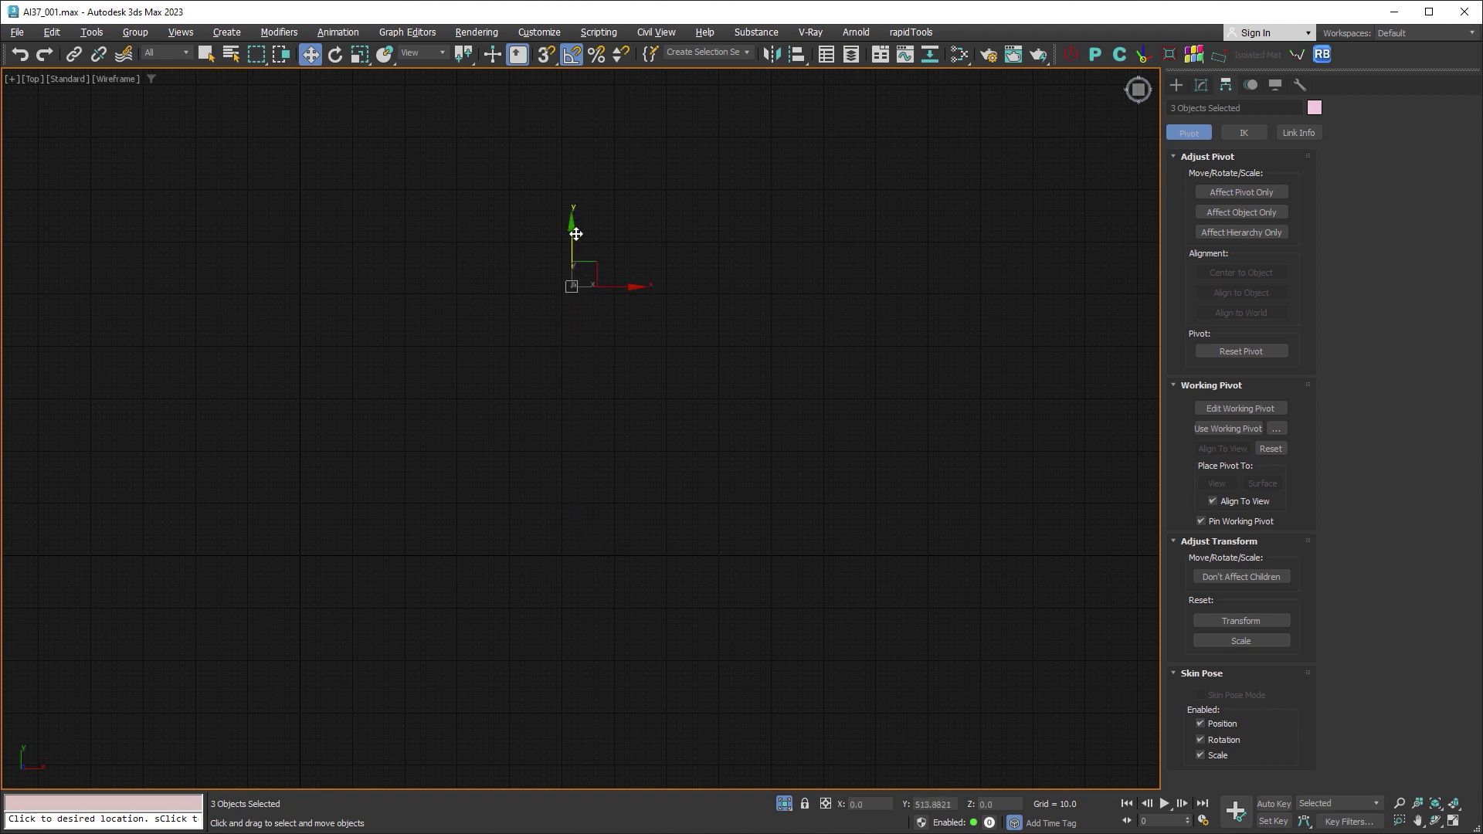
Step: Fine-tune the planes' placement on the ring with a slight nudge along Y
scroll(570, 284, "up", 5)
scroll(555, 272, "up", 5)
scroll(555, 272, "up", 5)
middle_click_drag(555, 272, 565, 522)
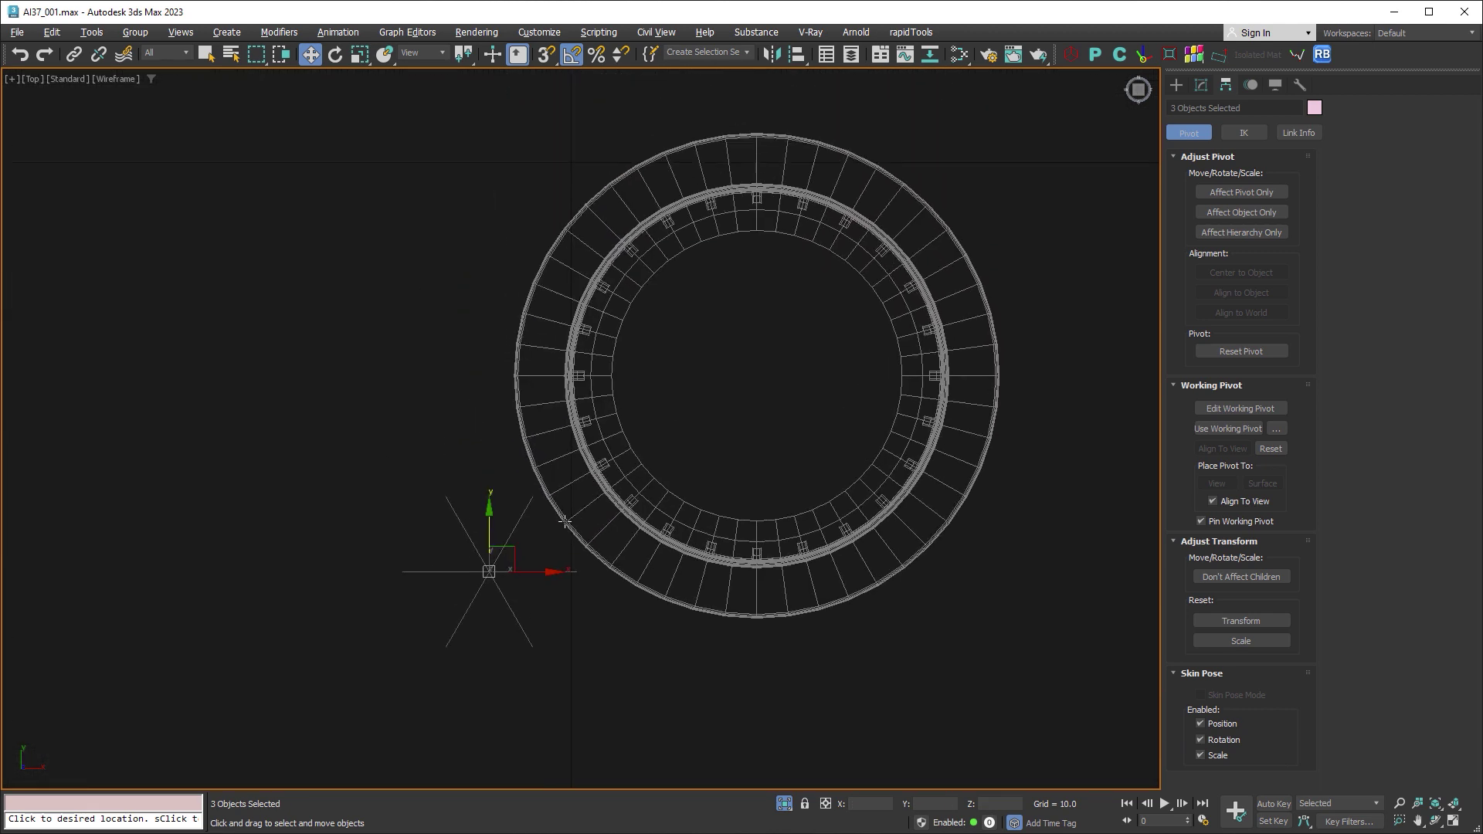
left_click_drag(491, 522, 497, 333)
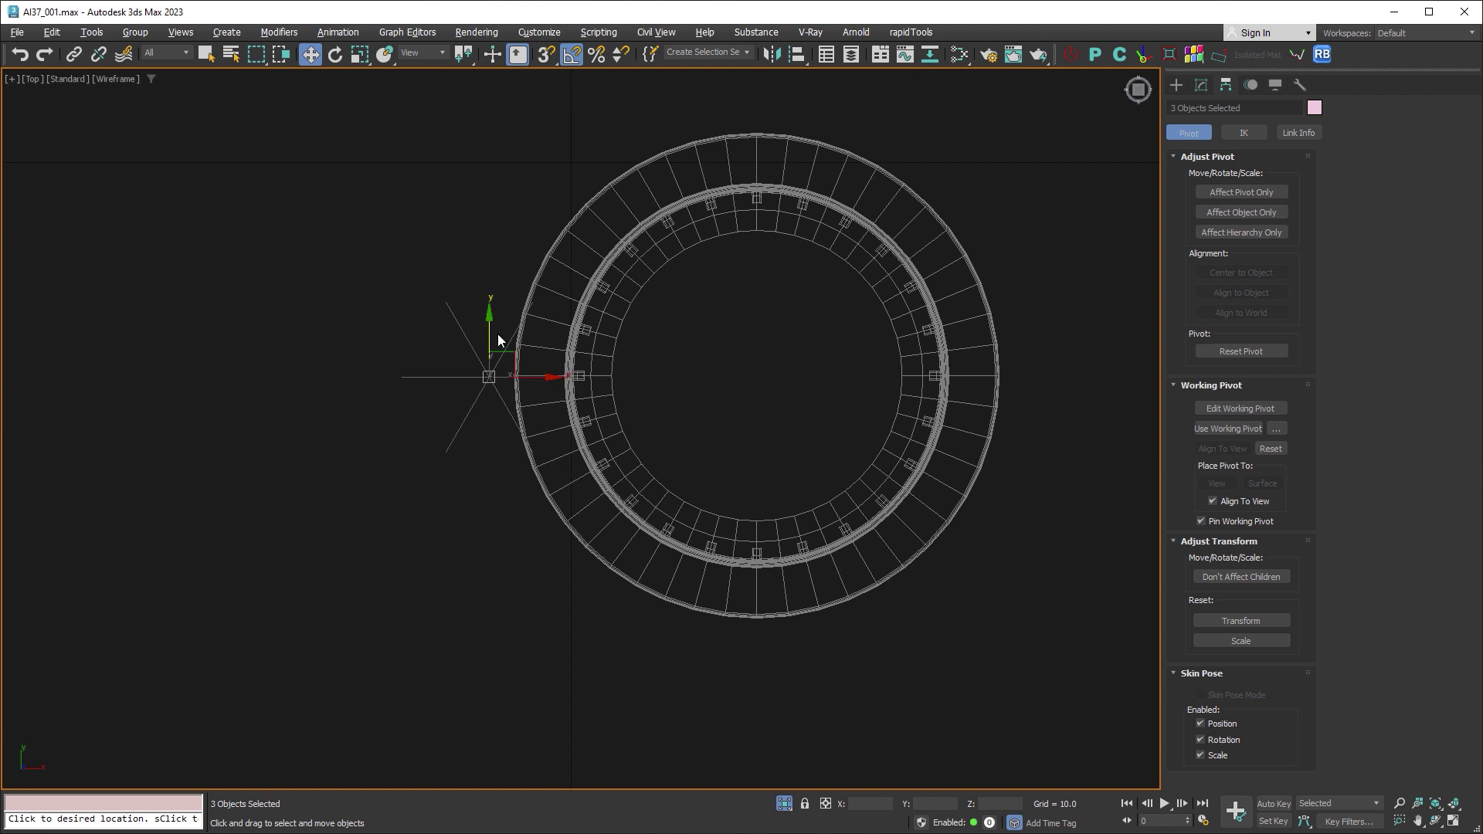
scroll(498, 334, "up", 6)
scroll(506, 410, "up", 5)
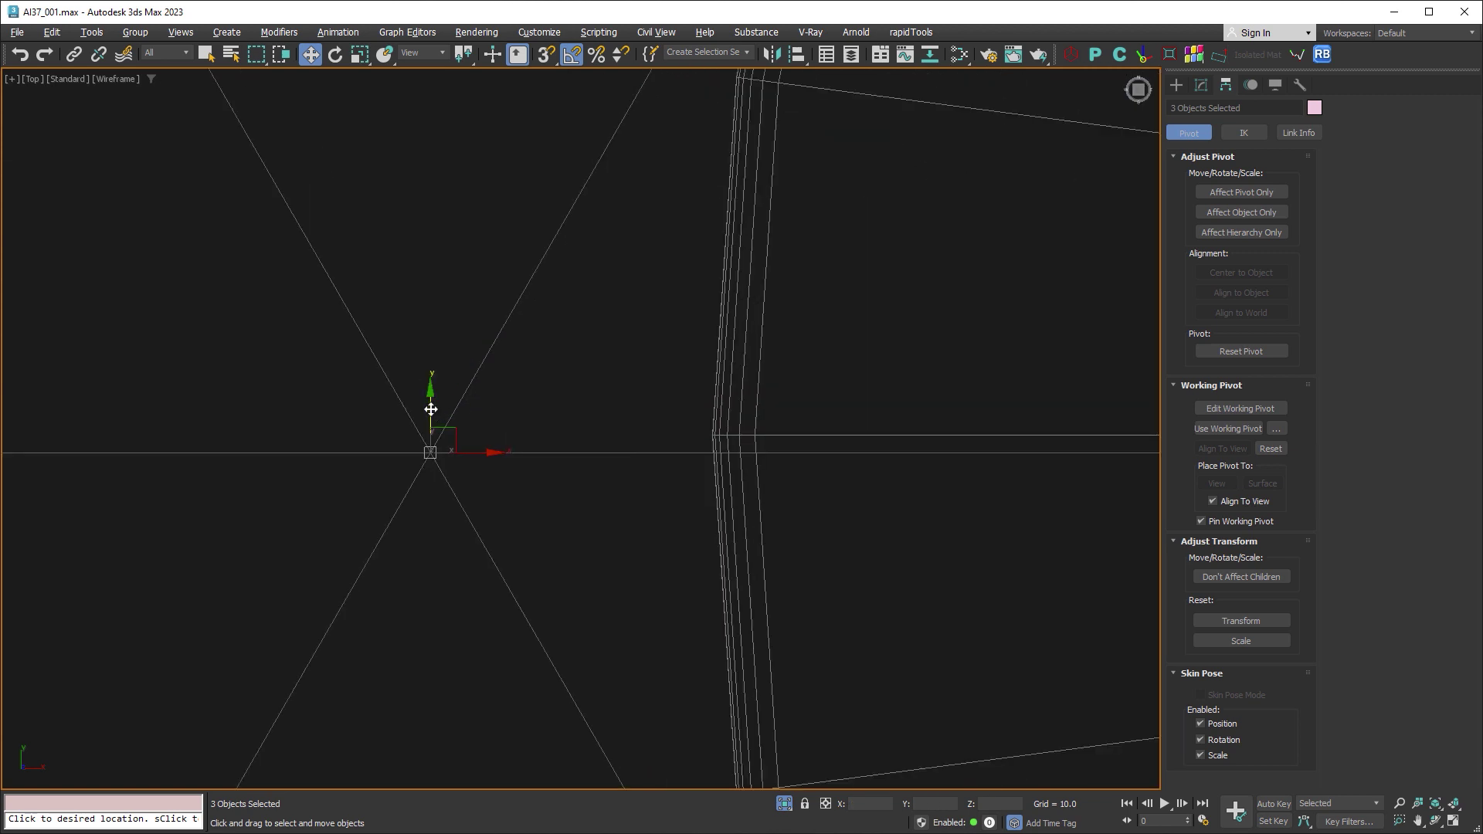
left_click_drag(431, 410, 431, 391)
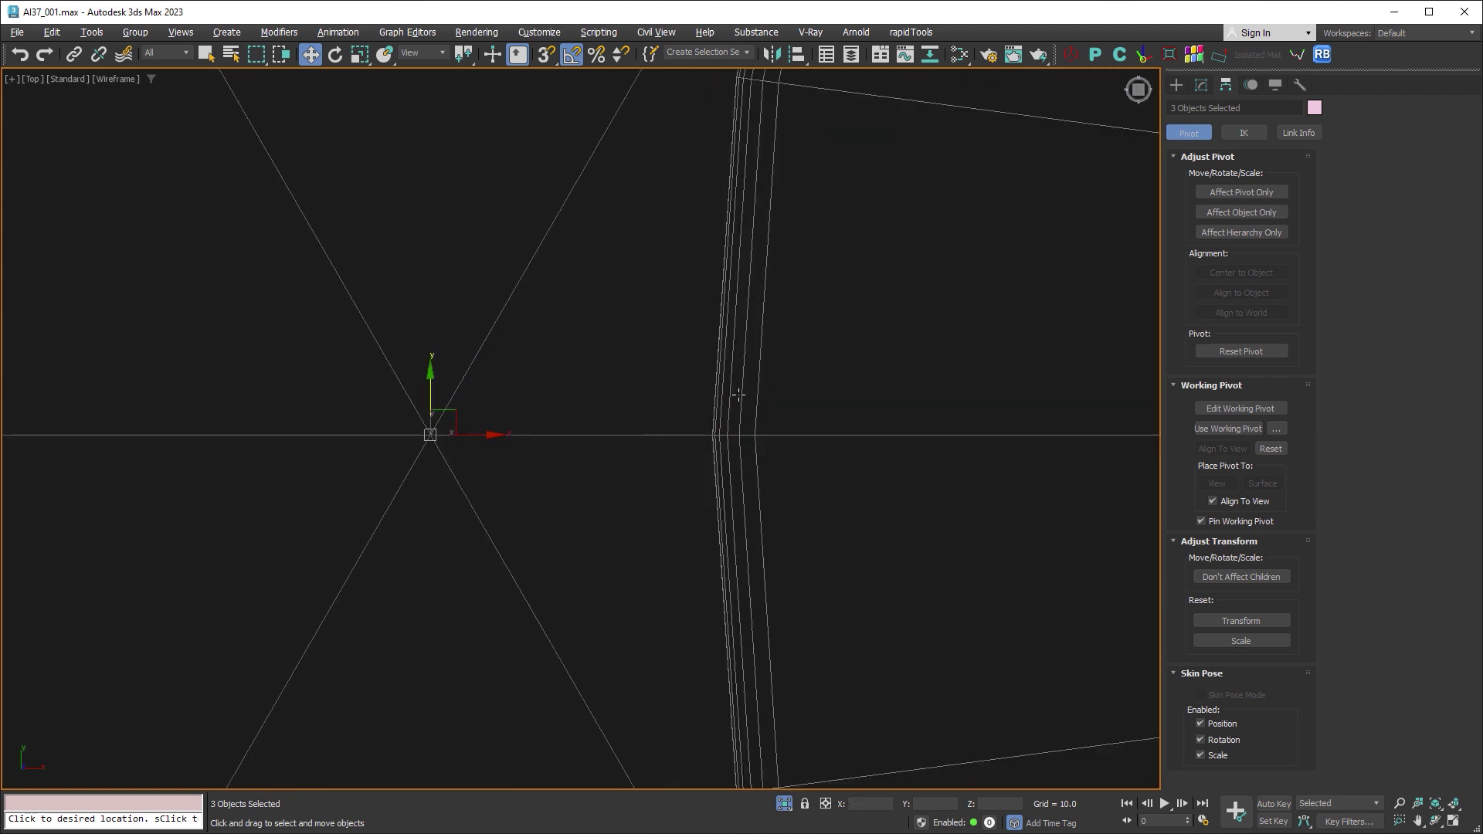
key("alt+w")
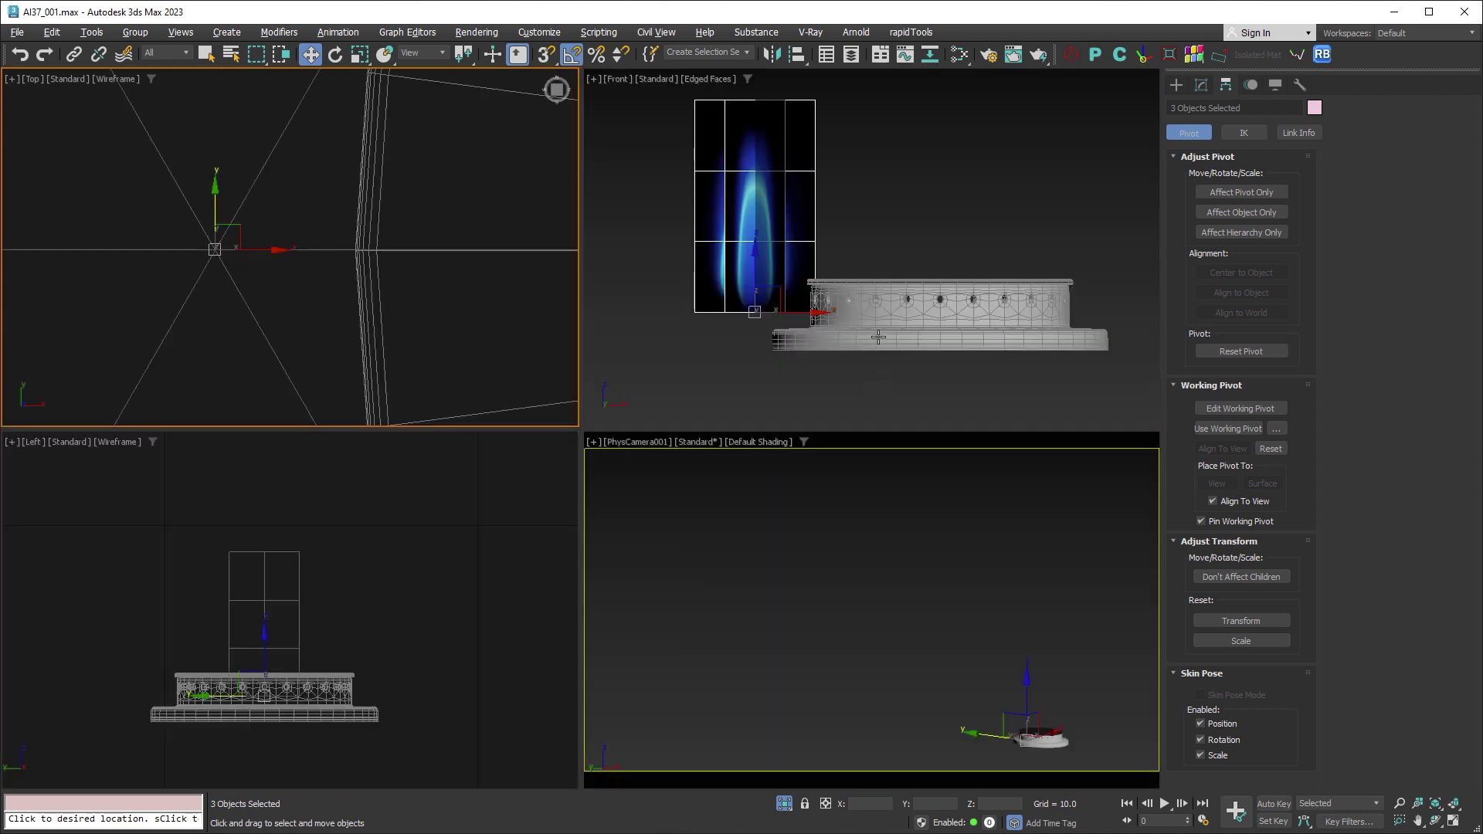
left_click(827, 333)
Step: Tilt the flame plane 45° in the maximized Front view and move it up and right
key("alt+w")
middle_click_drag(646, 391, 717, 385)
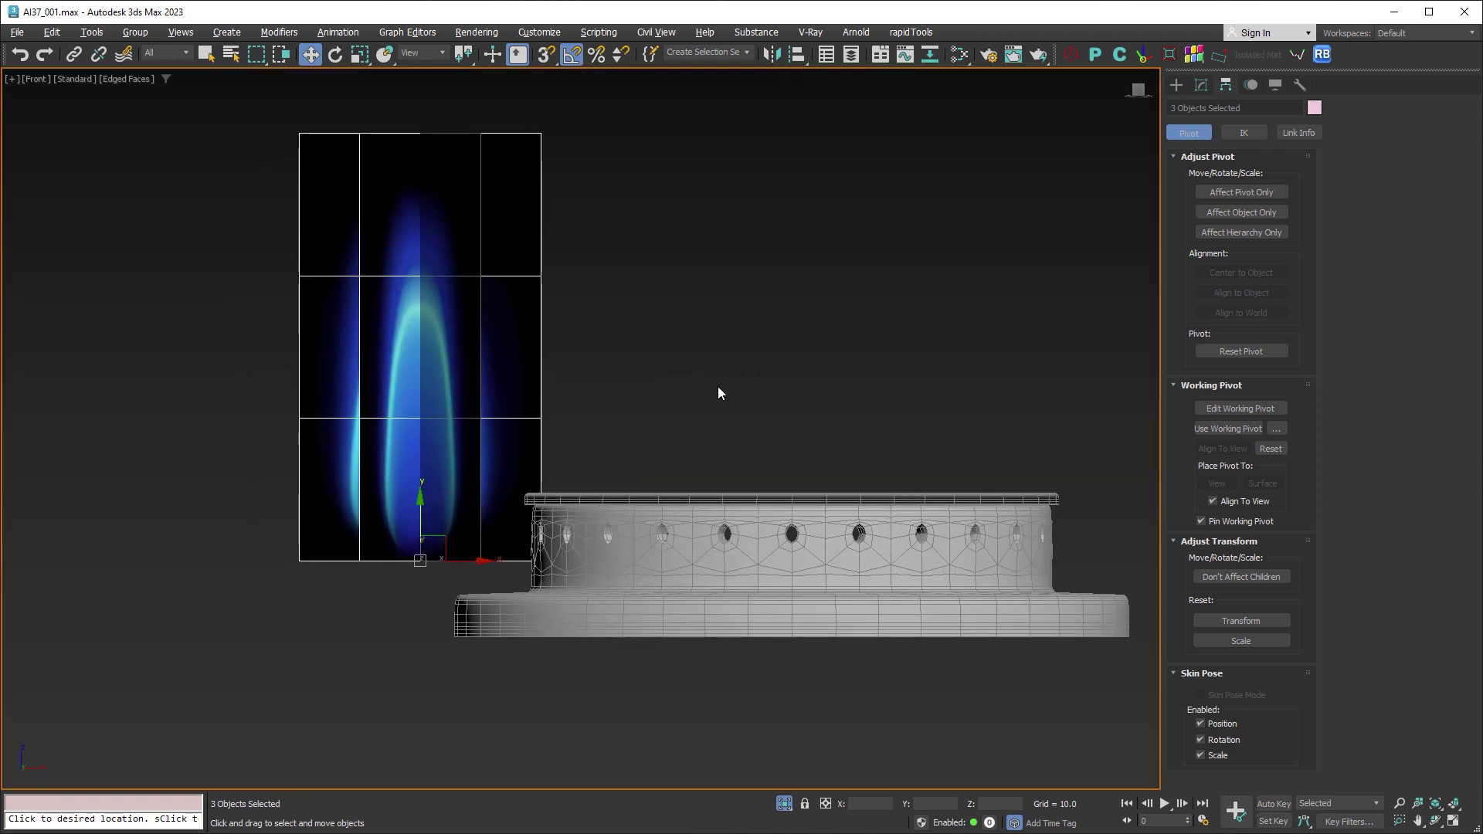
key("e")
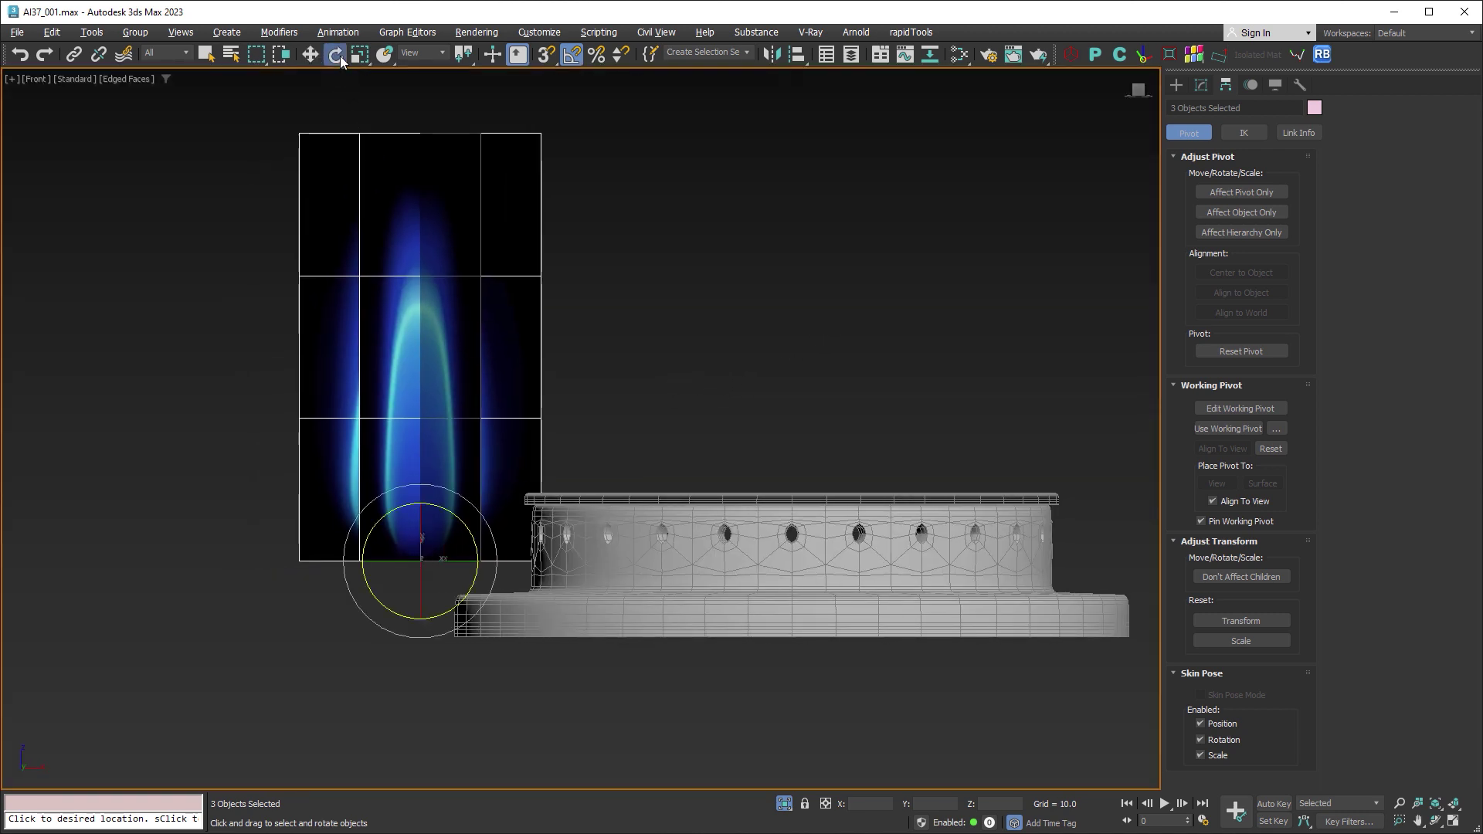
left_click_drag(410, 504, 362, 517)
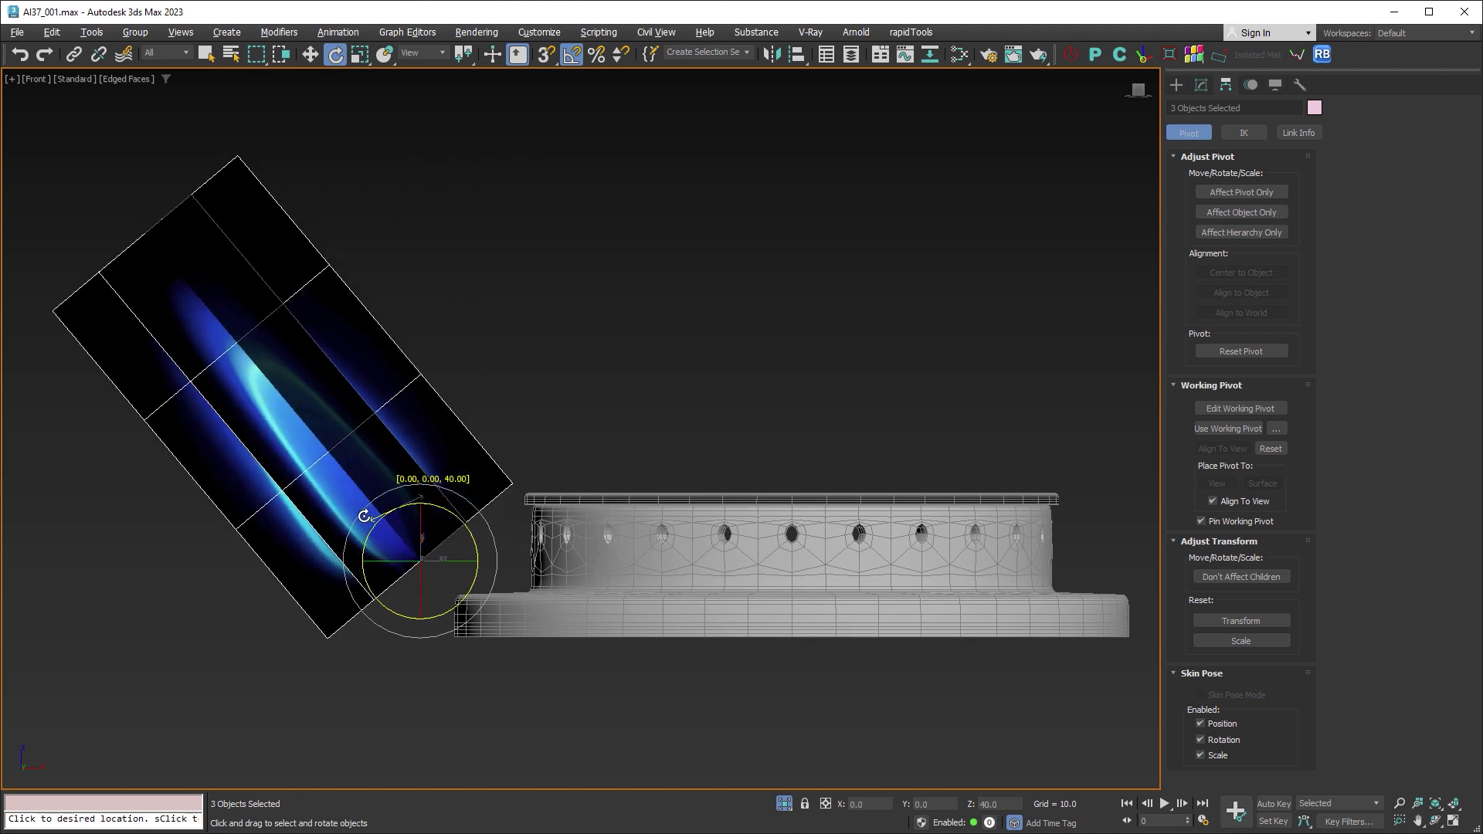
key("w")
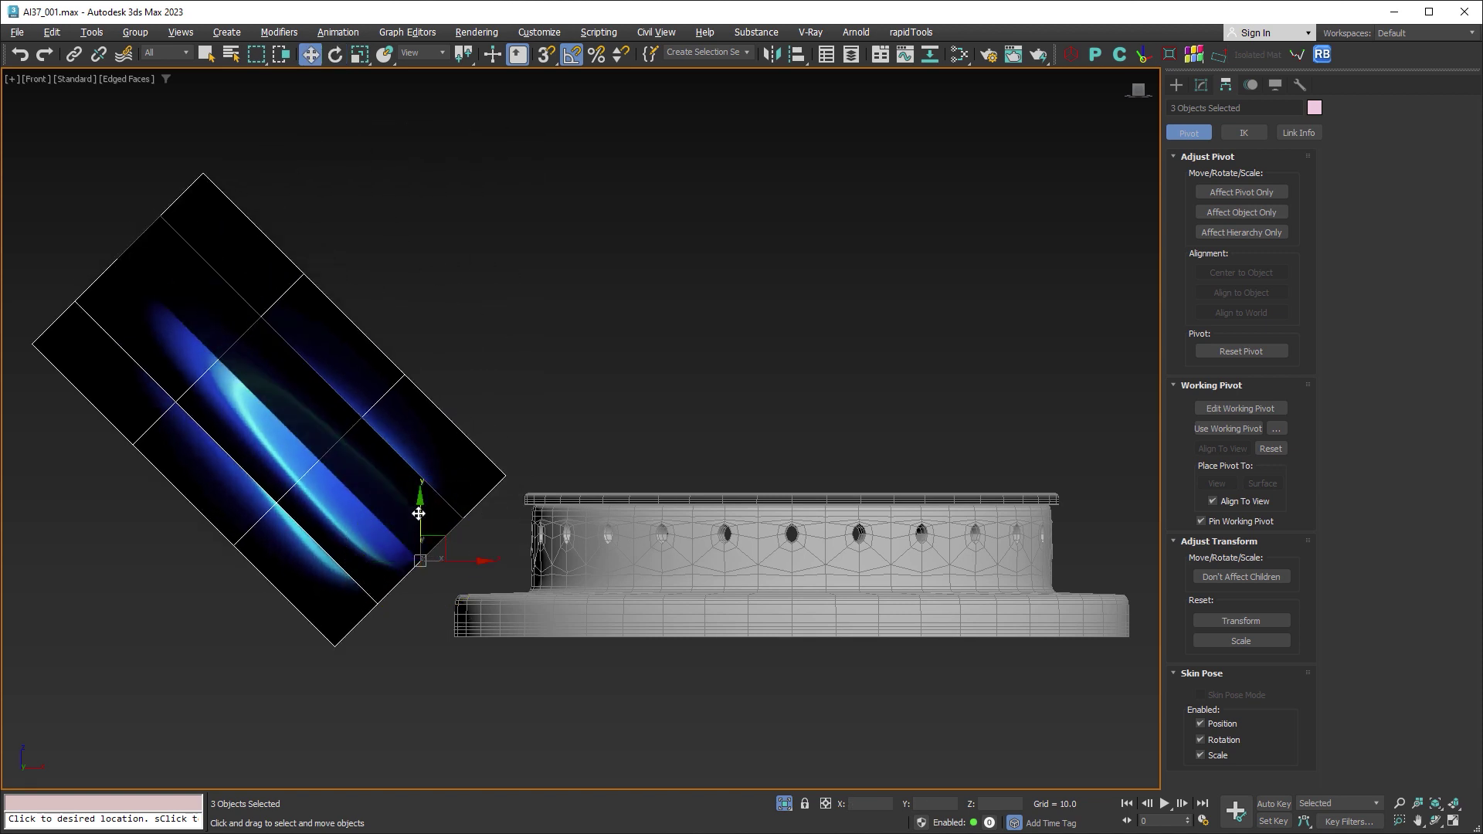
left_click_drag(448, 539, 548, 522)
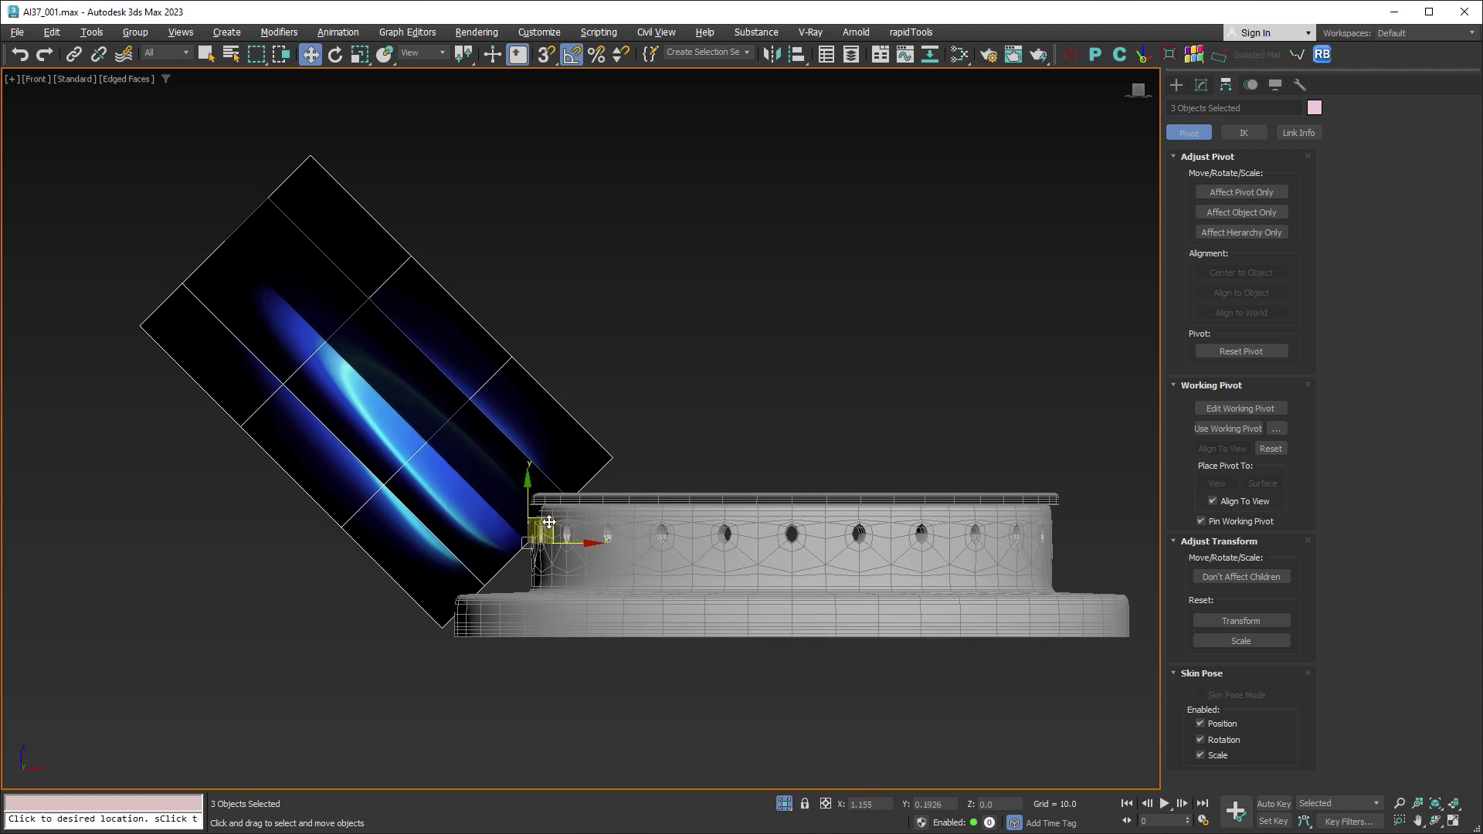
Step: Shrink the flame plane and rest its base on the ring's left edge
left_click(360, 54)
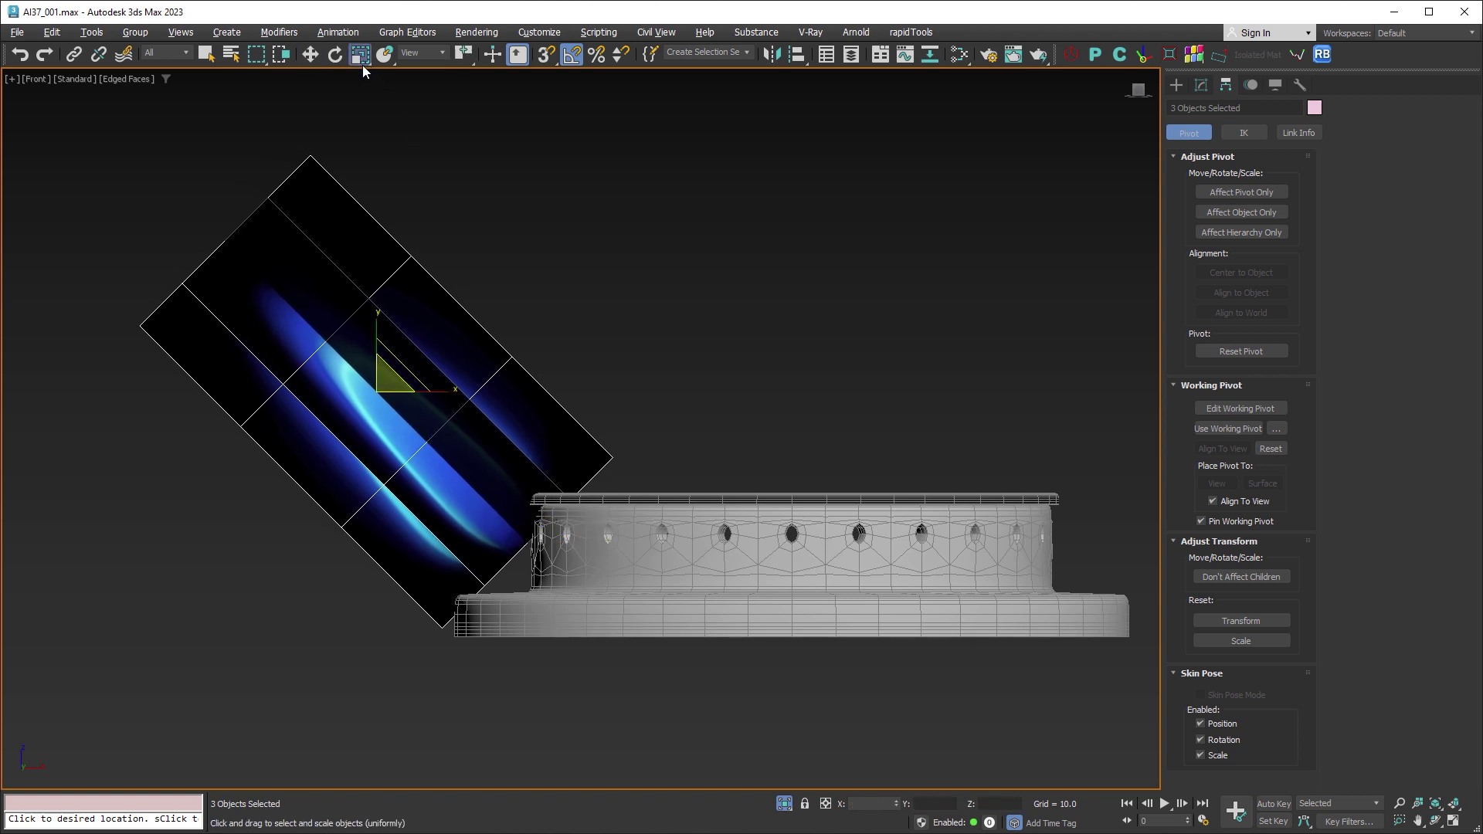
left_click_drag(384, 383, 387, 390)
key("w")
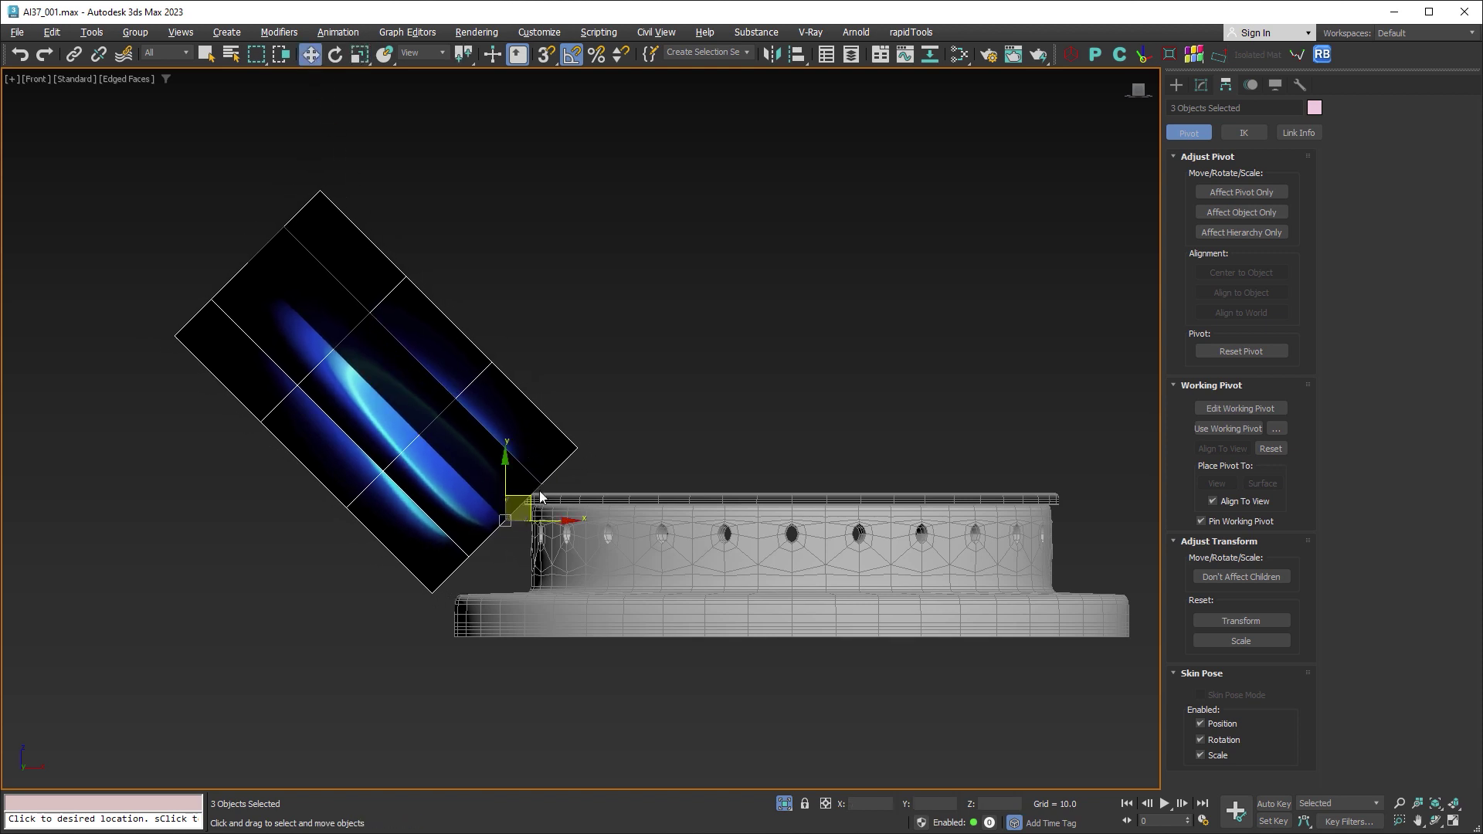
left_click_drag(531, 497, 566, 522)
left_click(564, 521)
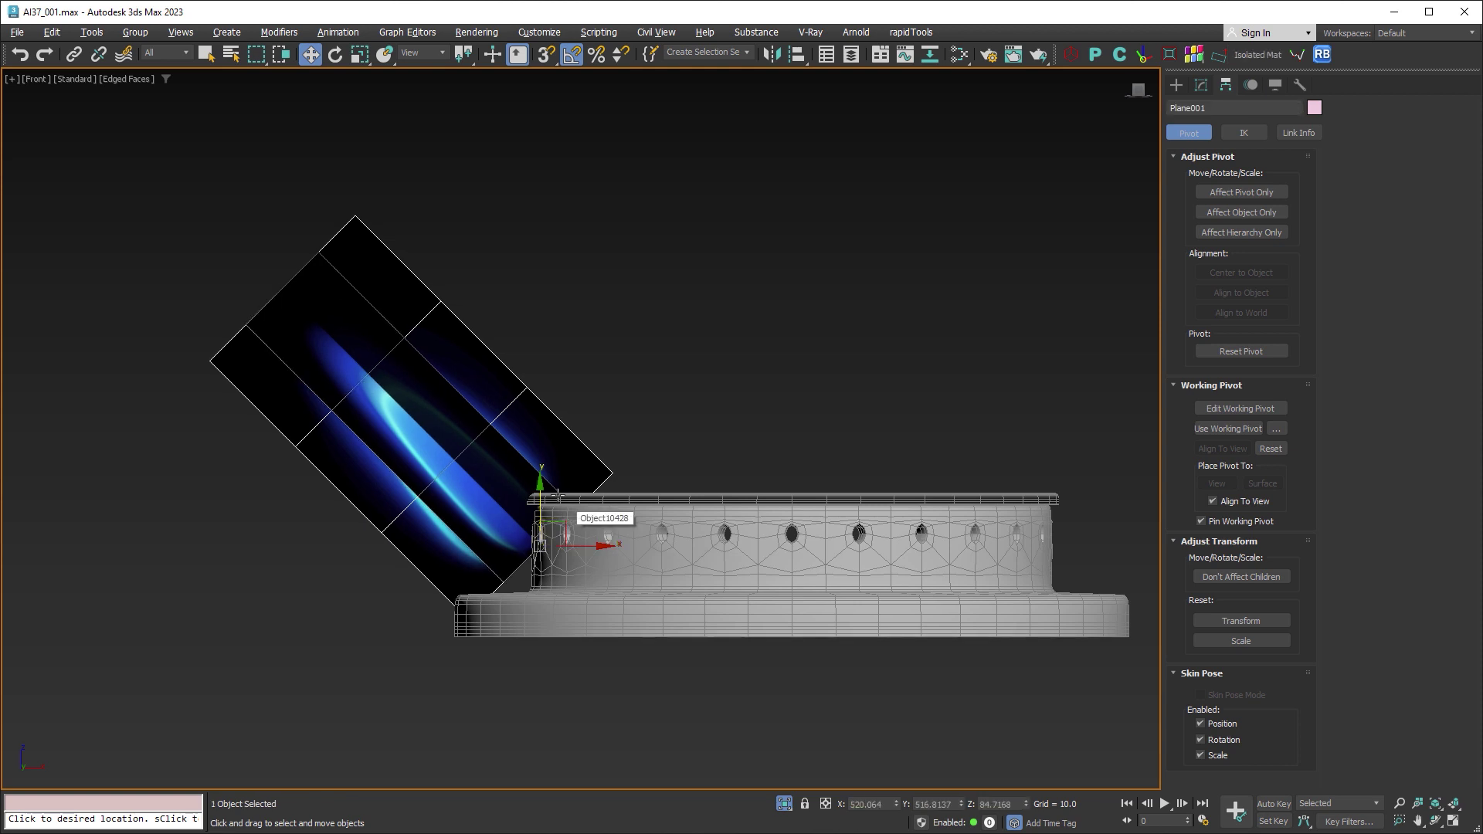
Step: Add a Bend modifier to the flame plane with a 65° angle on Y
left_click(1201, 85)
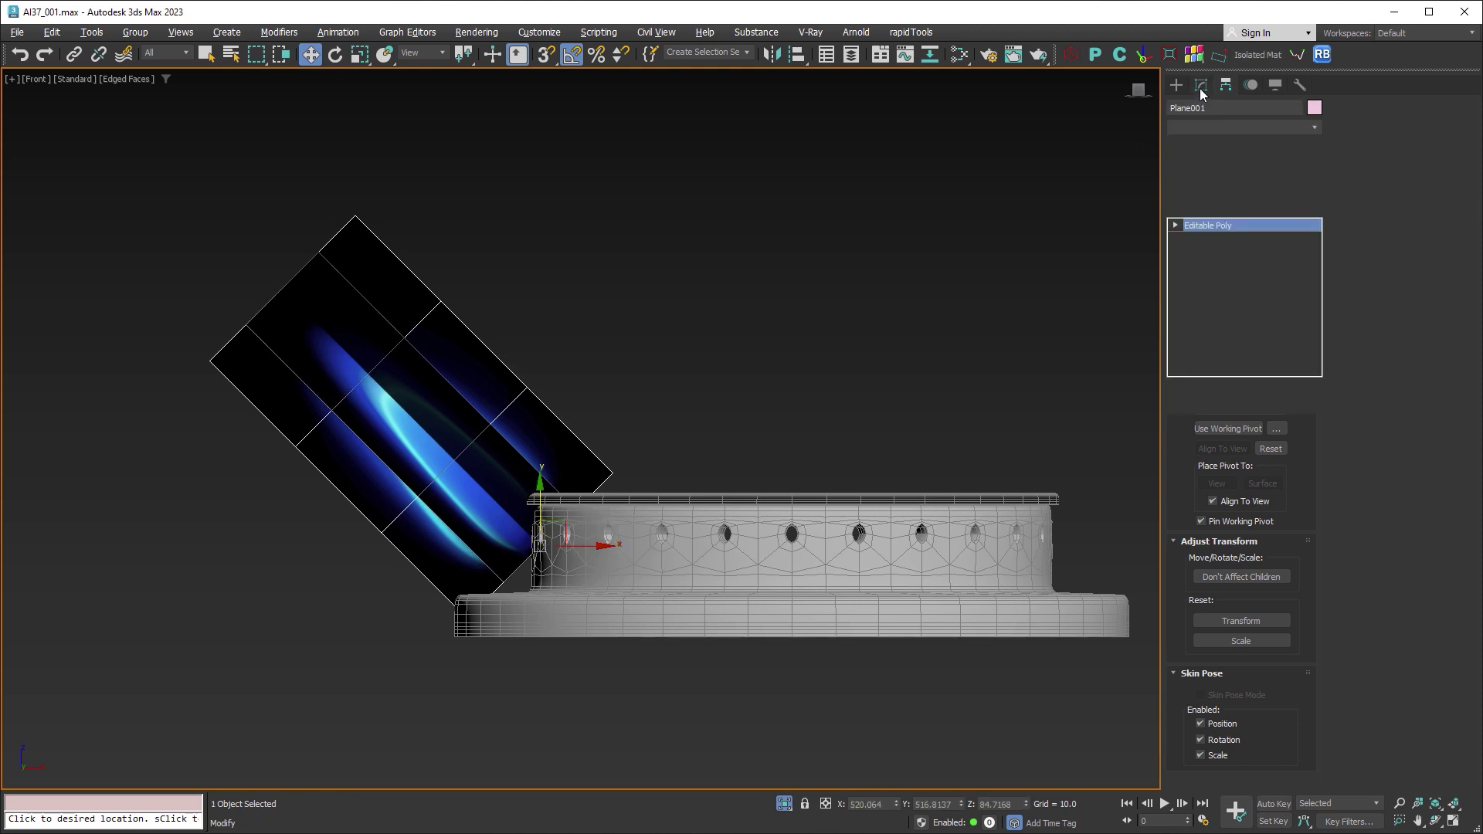
left_click(1363, 222)
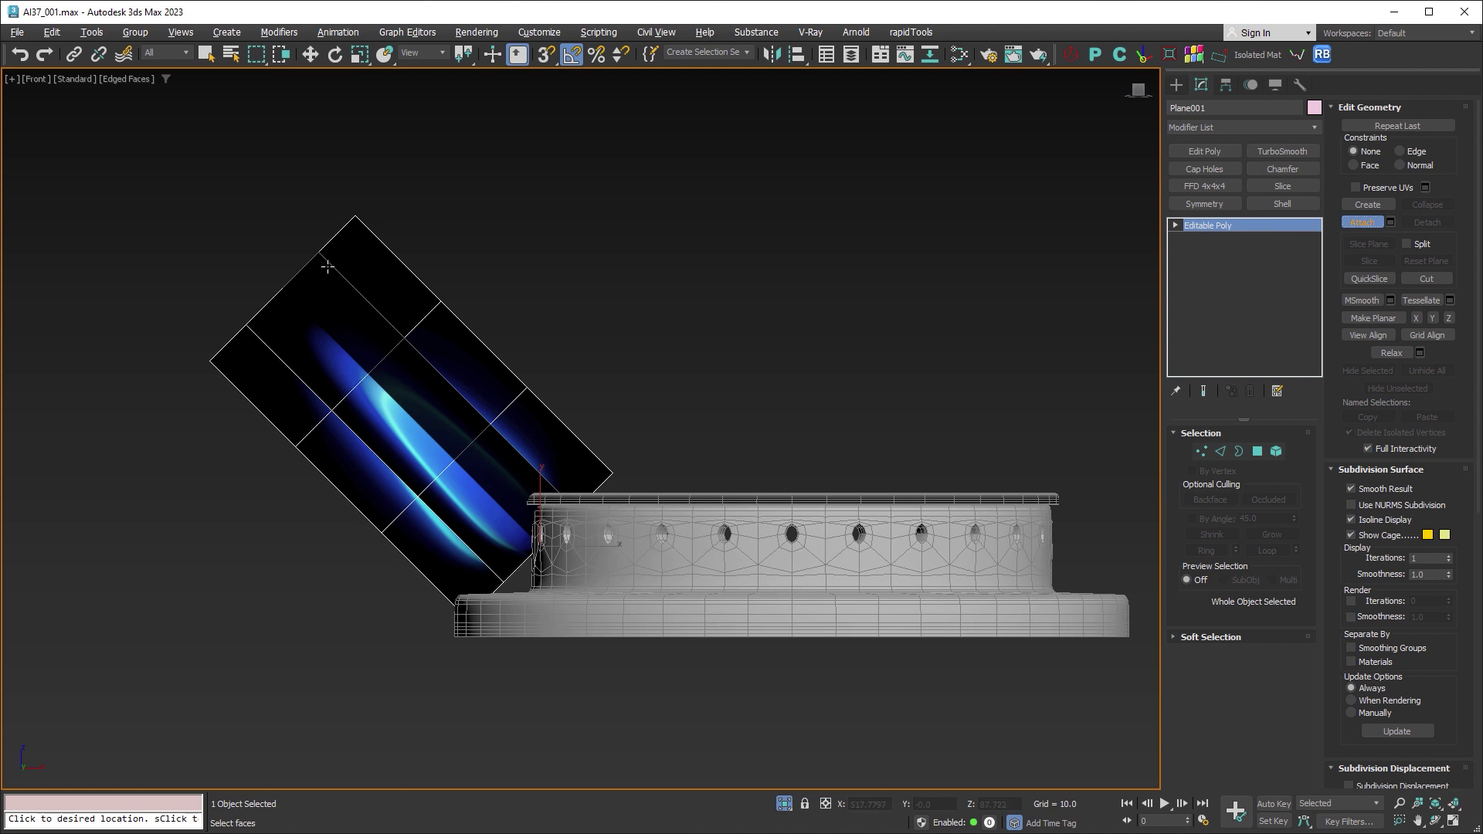
right_click(830, 278)
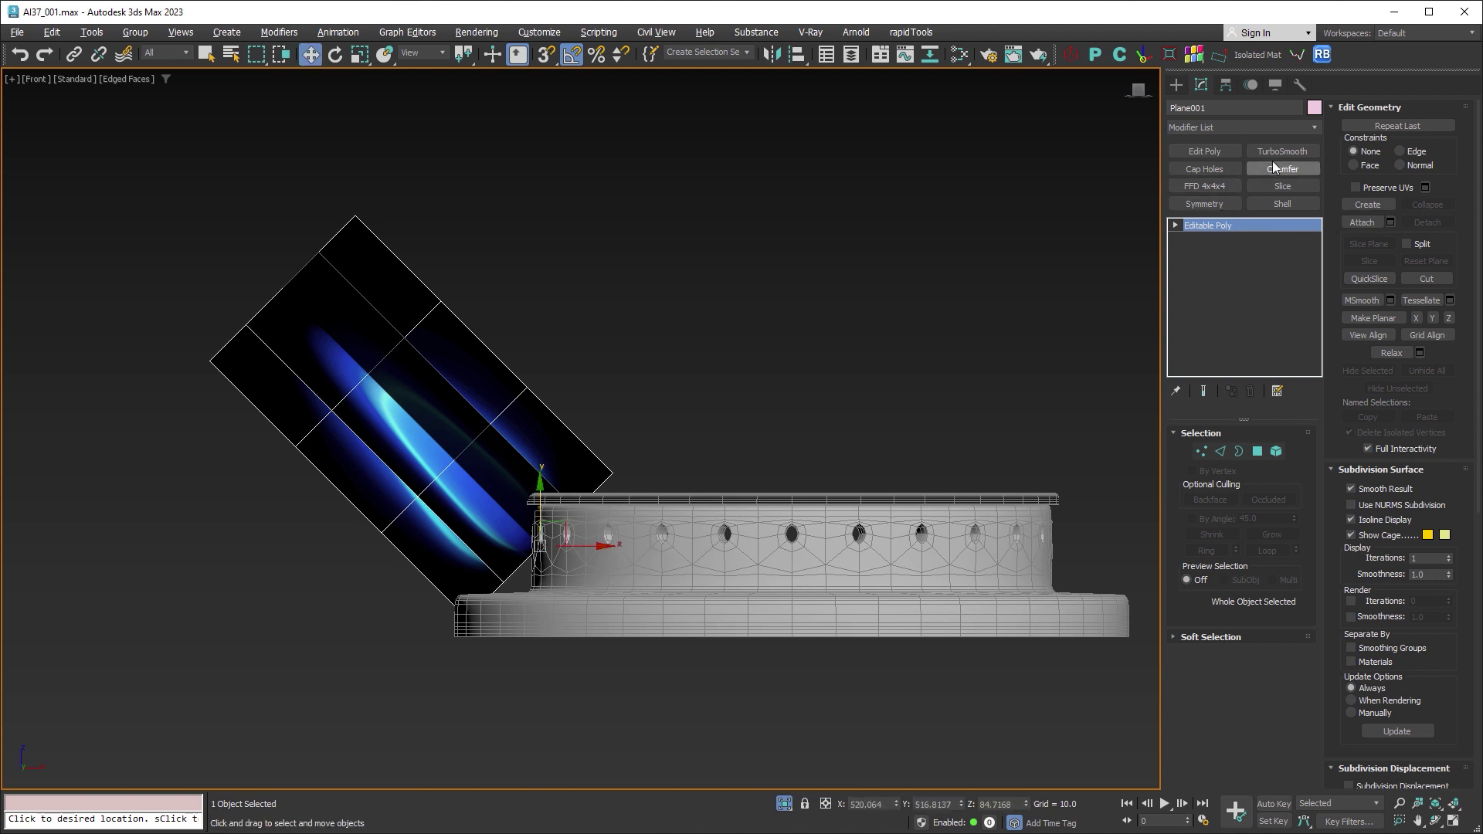
left_click(1301, 127)
key("b")
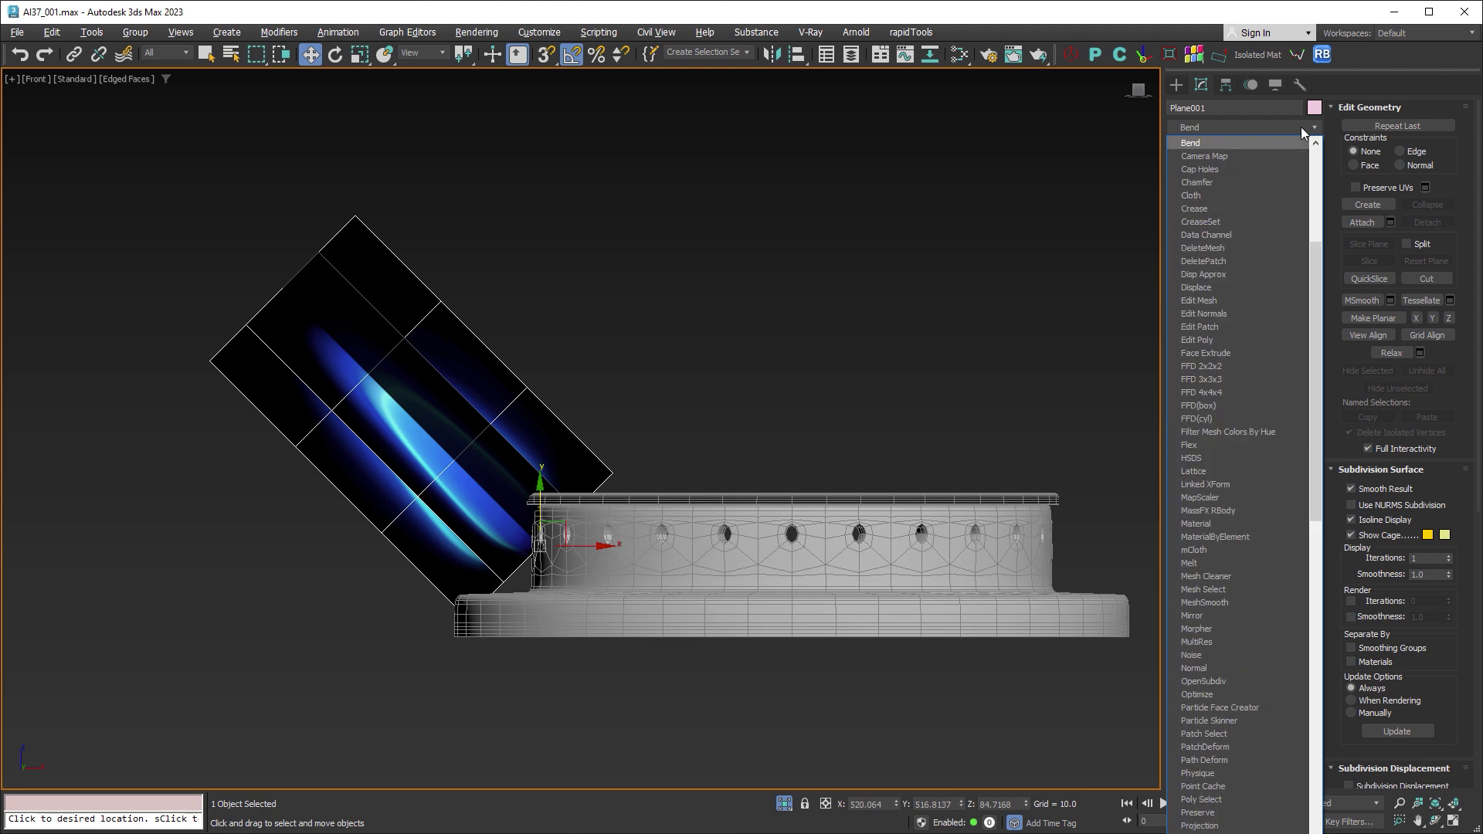
key("Return")
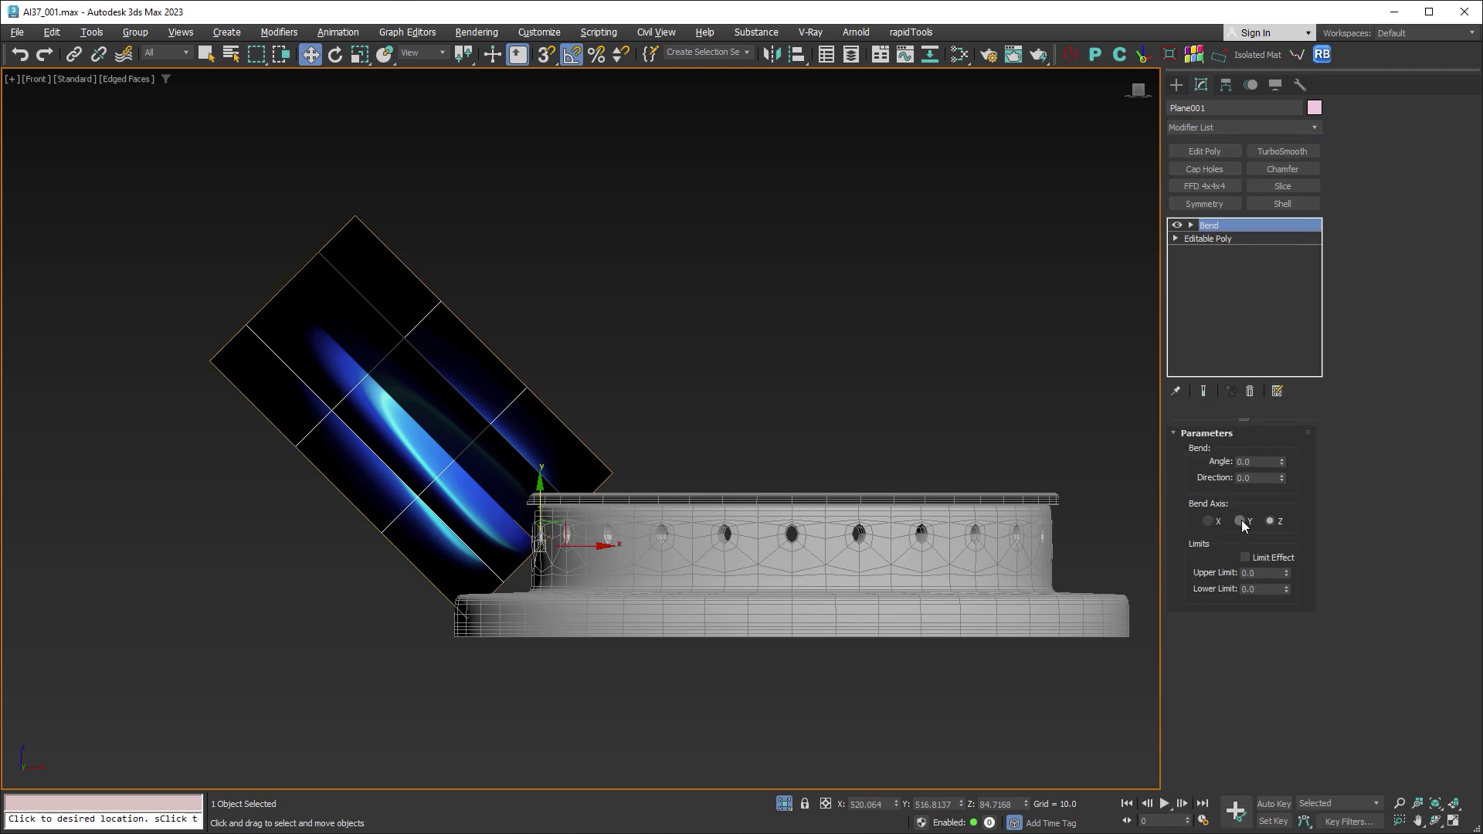
left_click_drag(1281, 464, 1274, 361)
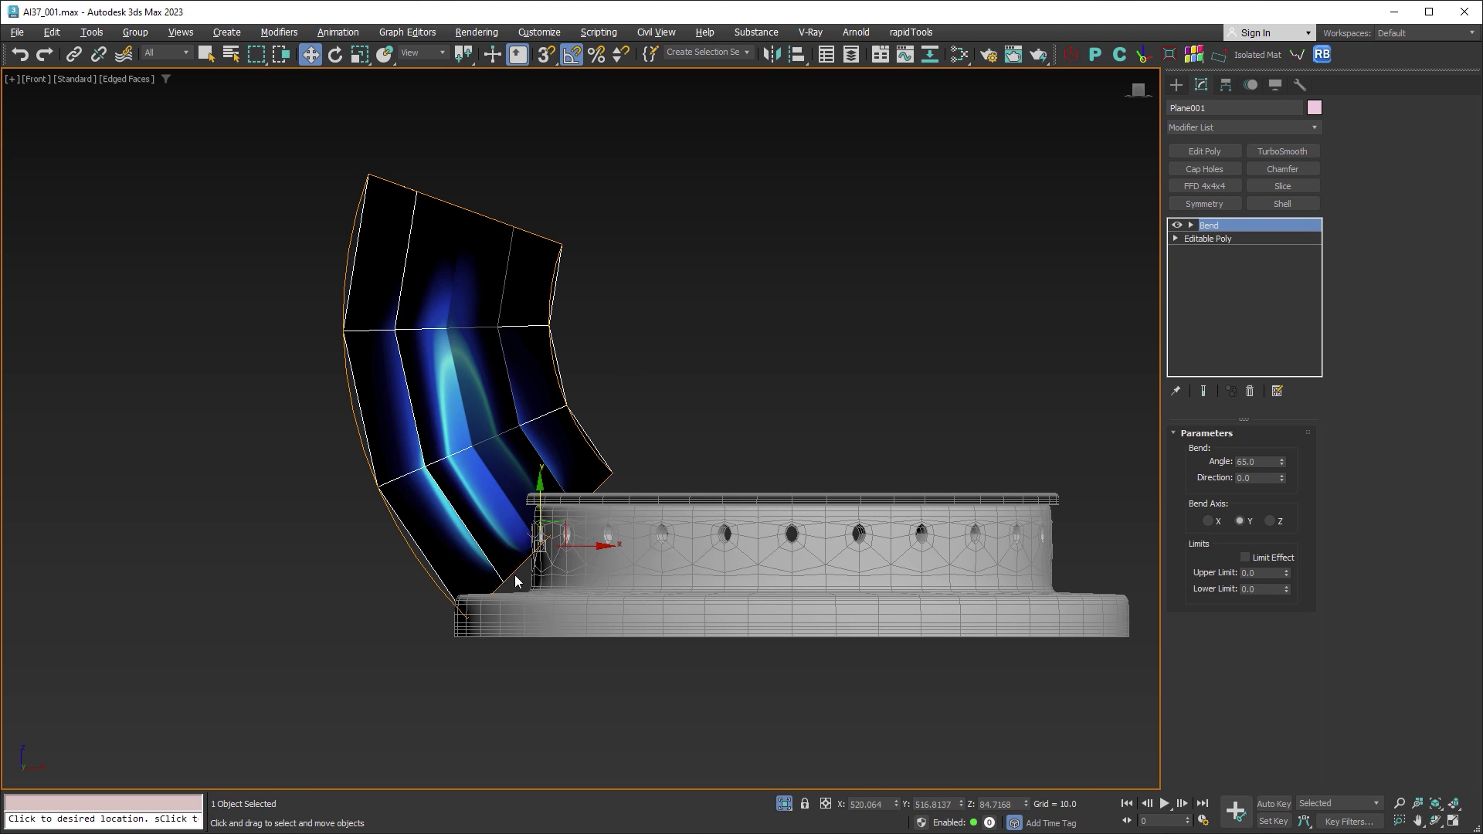
Step: Nudge the bent plane right and down, then inspect it in Perspective
left_click_drag(564, 524, 572, 553)
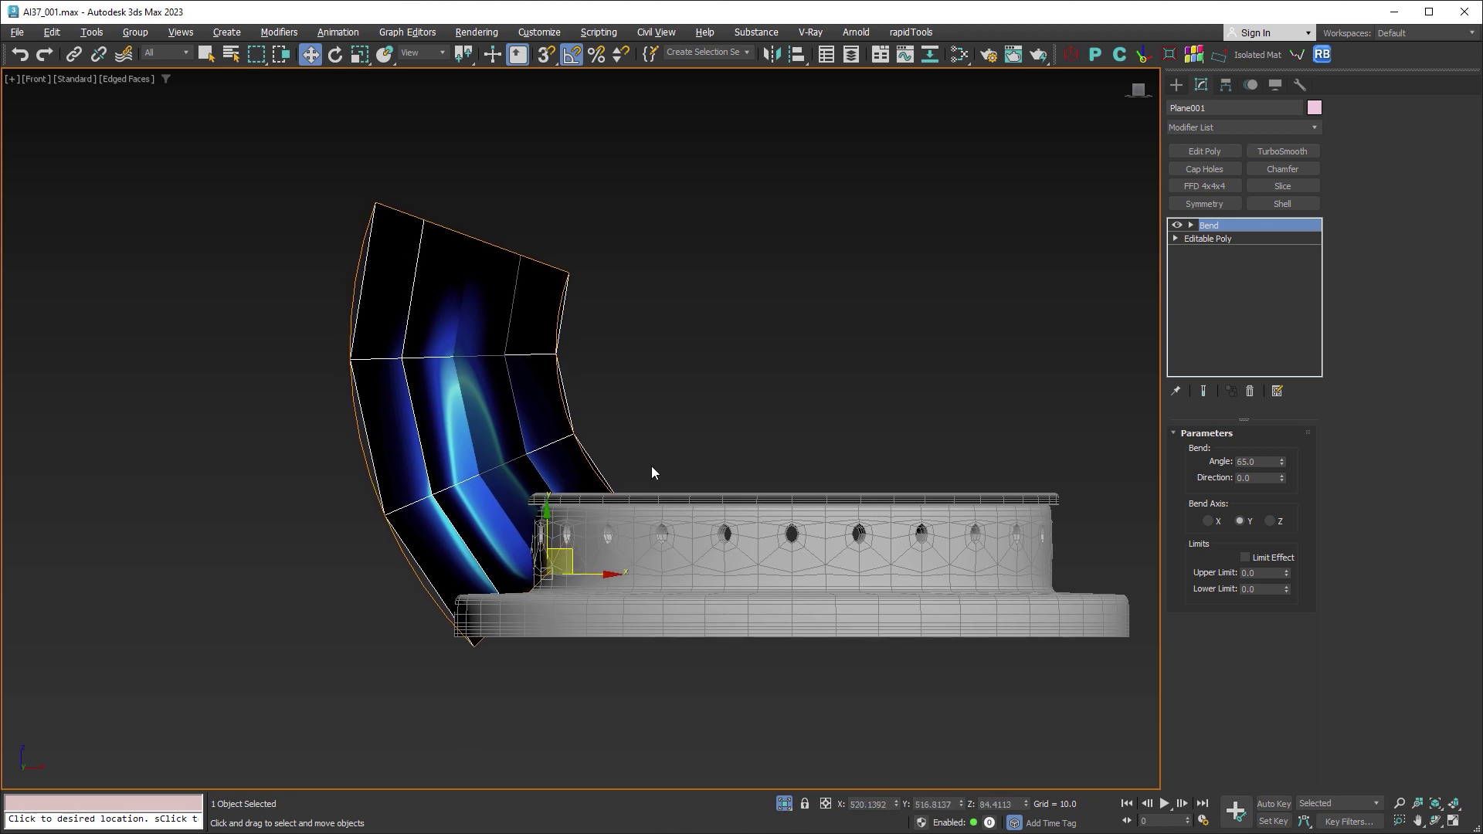
key("p")
key("z")
mouse_move(619, 440)
middle_mouse_down("alt")
mouse_move(804, 513)
mouse_move(701, 570)
mouse_move(676, 567)
mouse_move(767, 537)
mouse_move(895, 546)
mouse_move(939, 582)
mouse_move(939, 607)
mouse_move(855, 569)
mouse_move(669, 560)
mouse_move(653, 601)
mouse_move(663, 637)
mouse_move(673, 572)
middle_mouse_up("alt")
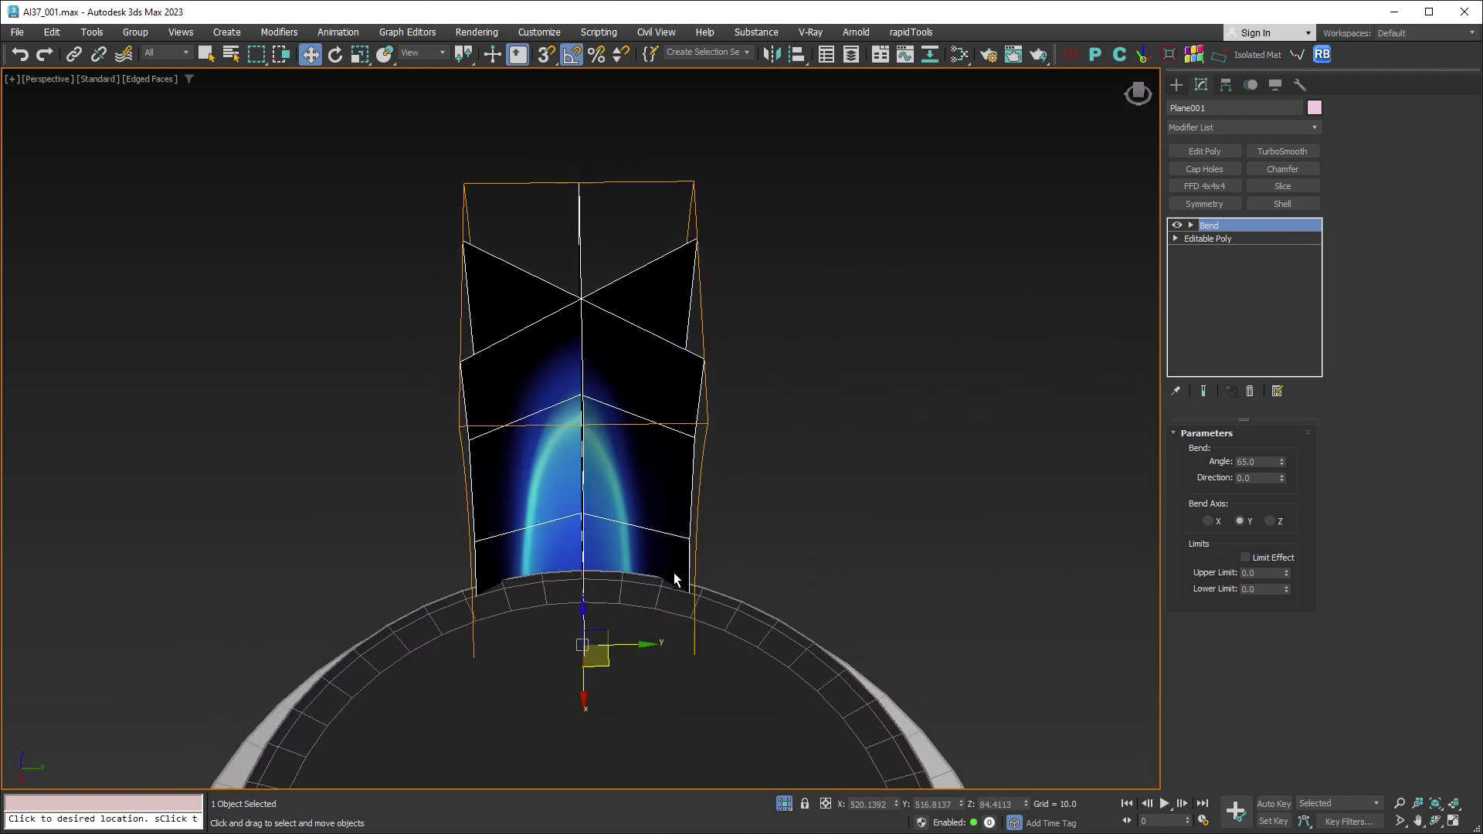
Step: Select the flame plane Plane001 in the Top view
left_click(828, 539)
key("t")
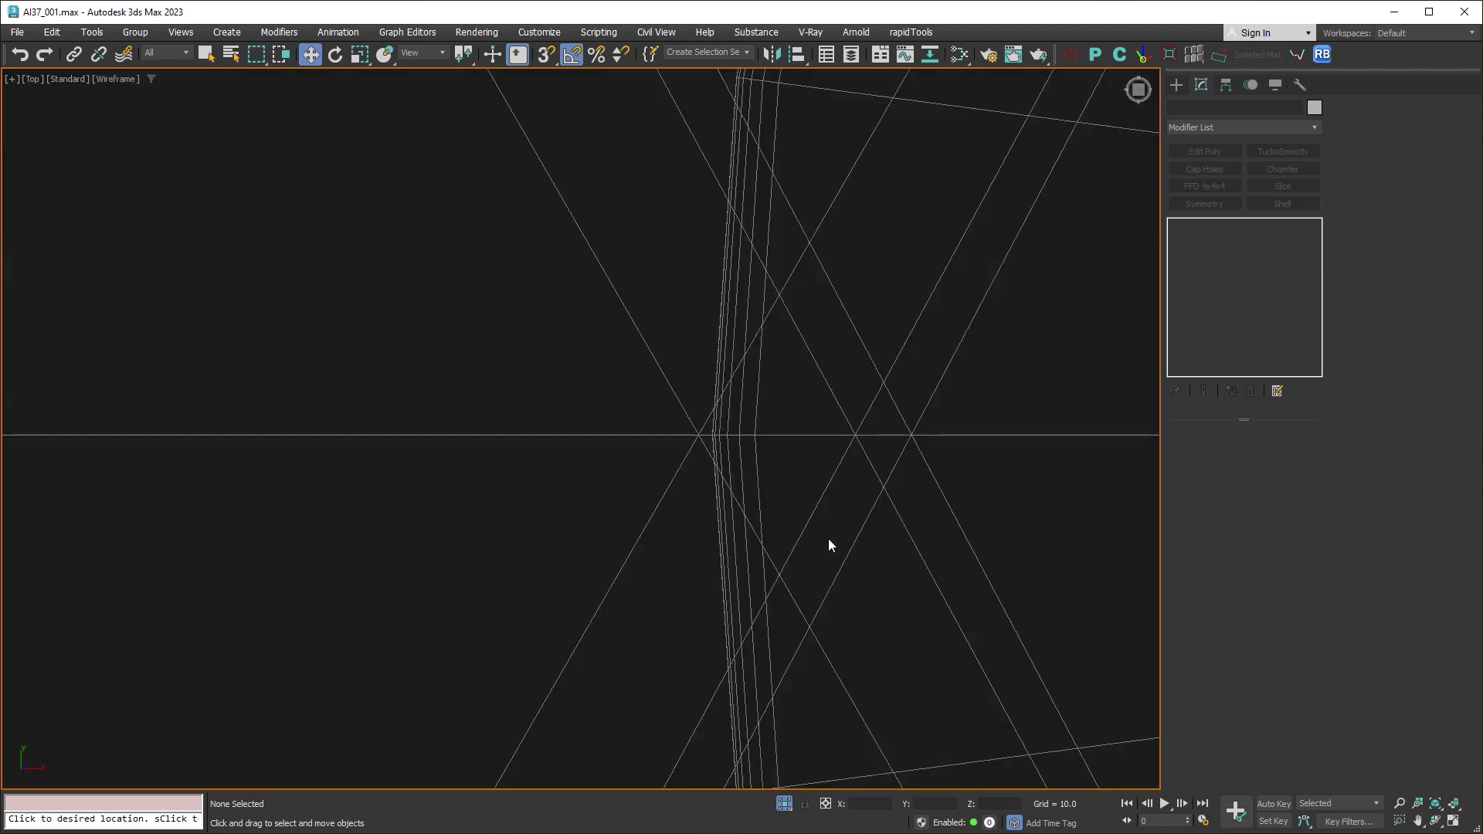
scroll(829, 539, "down", 5)
scroll(628, 517, "down", 3)
scroll(631, 516, "up", 4)
scroll(631, 516, "up", 3)
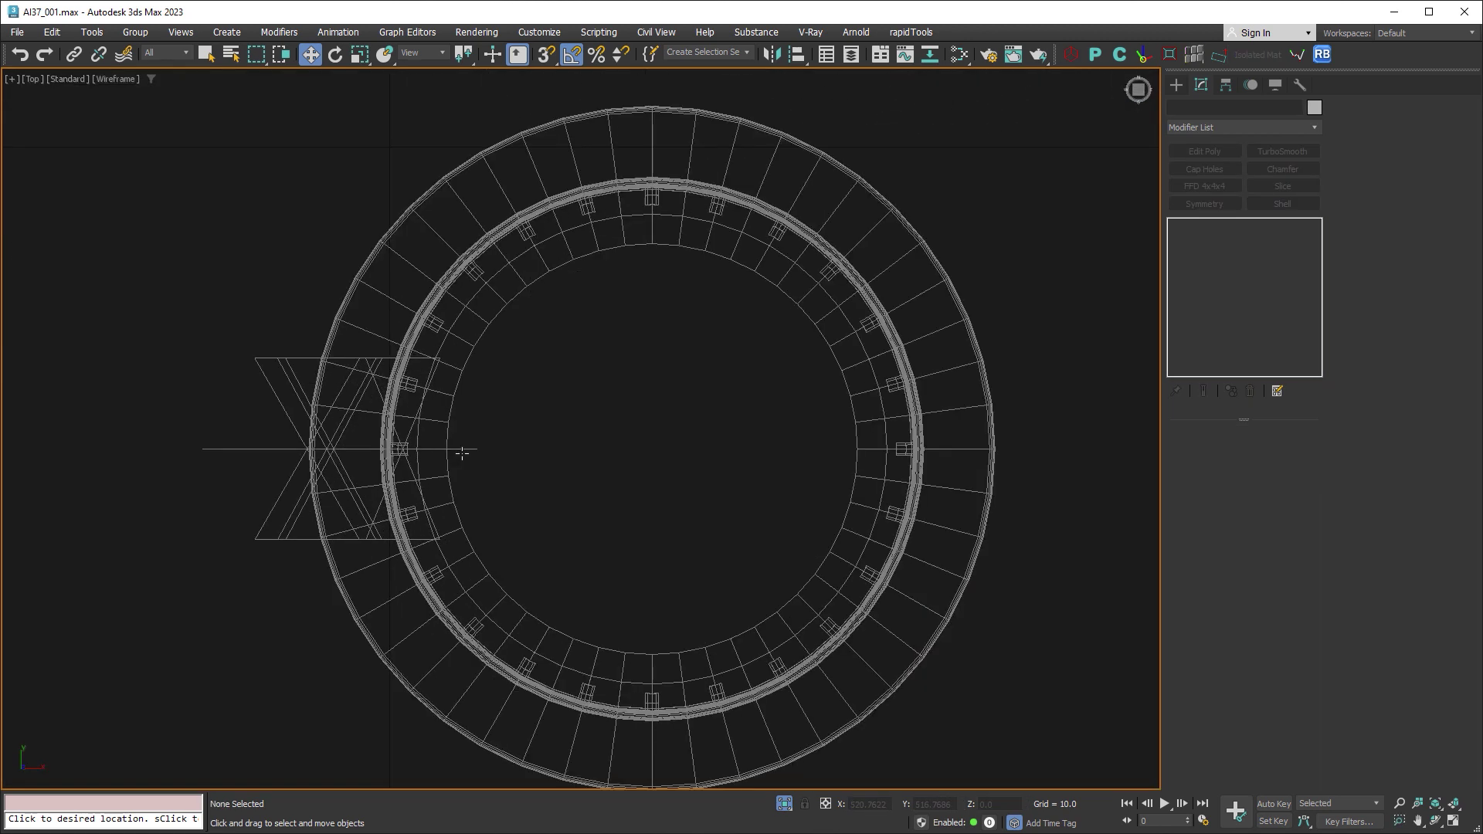
scroll(464, 463, "up", 3)
scroll(192, 404, "down", 3)
left_click_drag(197, 403, 230, 471)
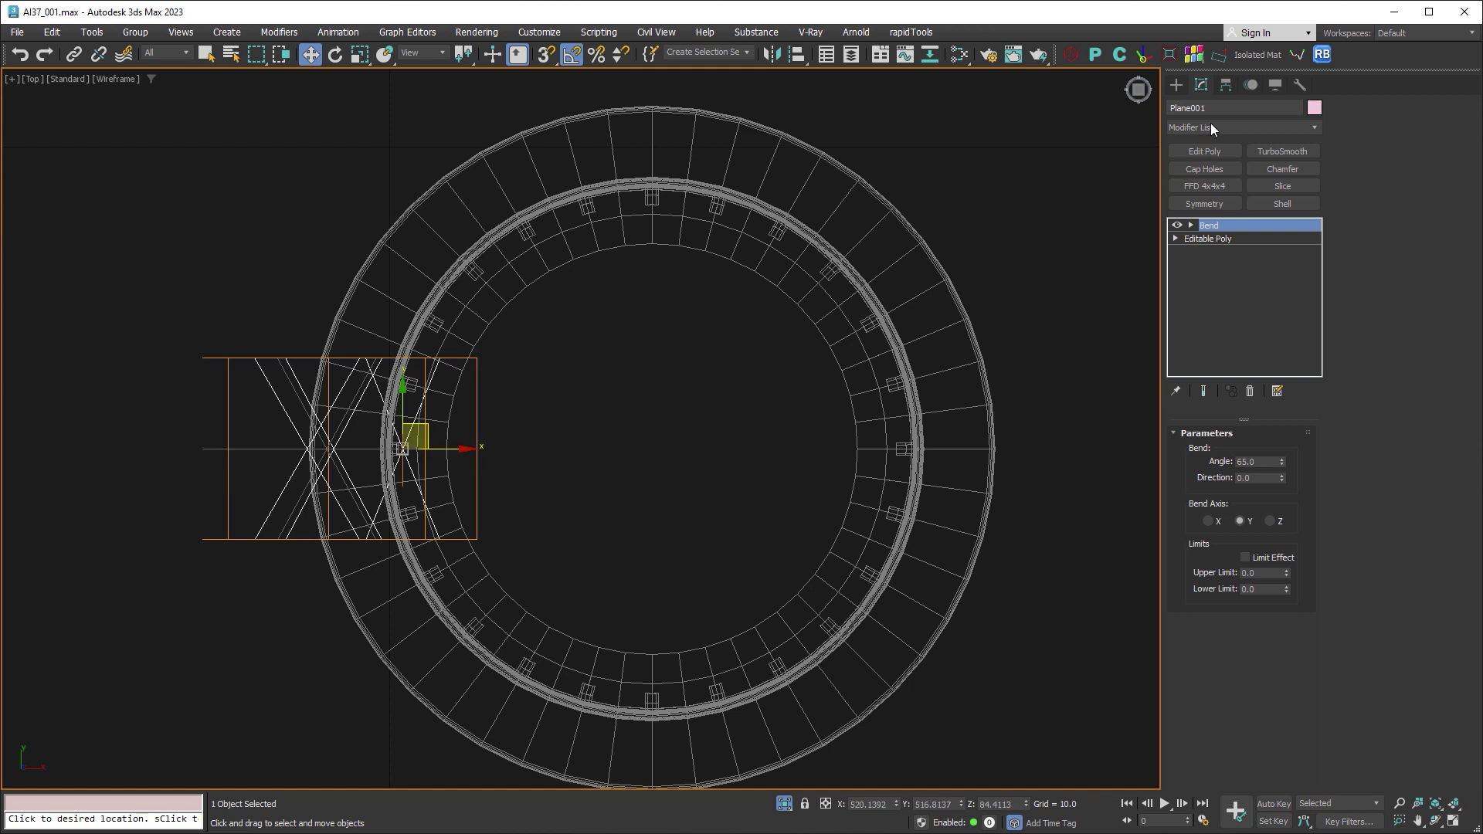
Step: Align Plane001's pivot to the fireplace ring's centre with Affect Pivot Only
left_click(1226, 85)
left_click(1231, 192)
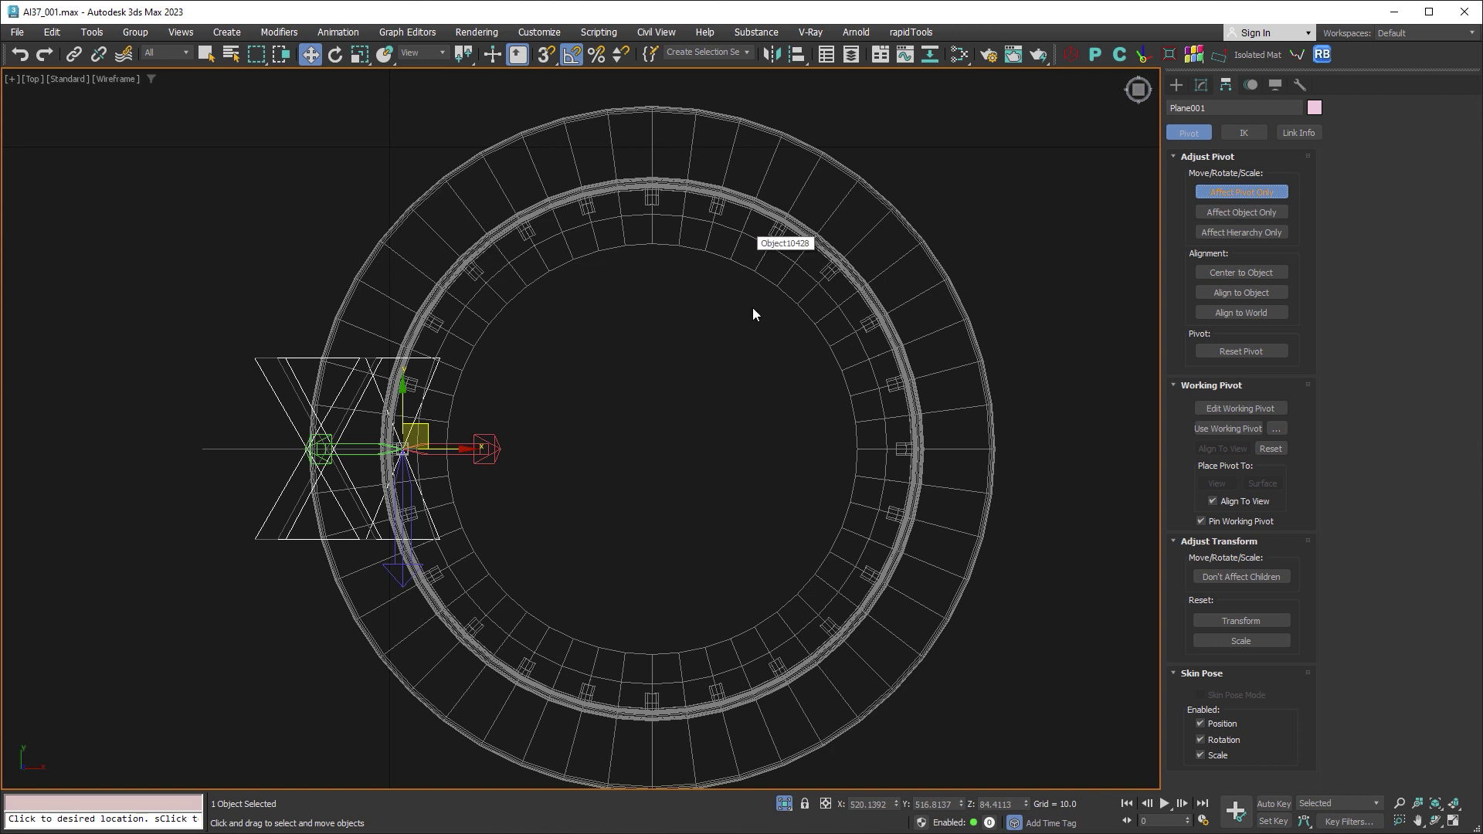
left_click(794, 53)
left_click(736, 200)
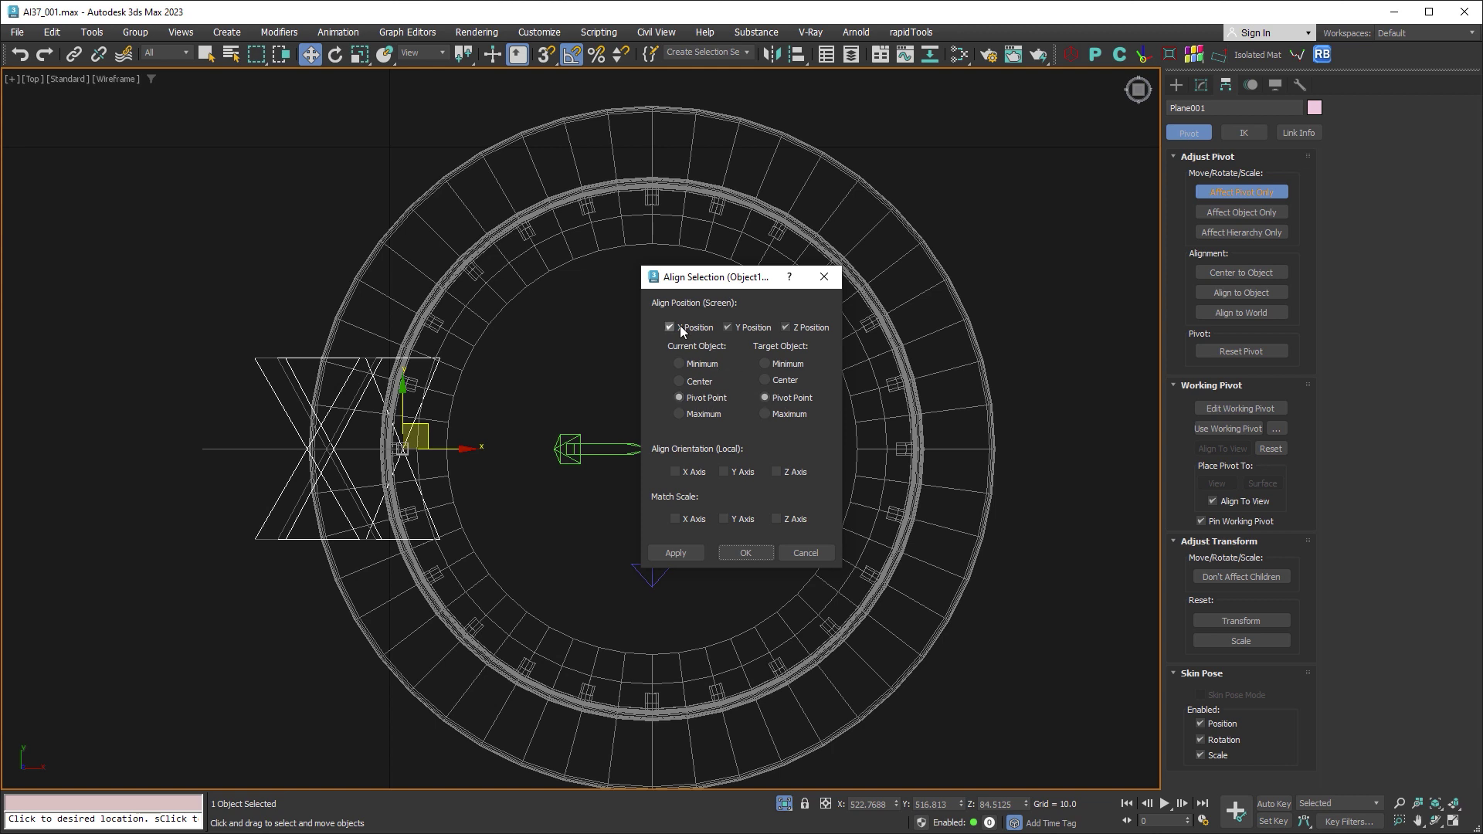
left_click(743, 554)
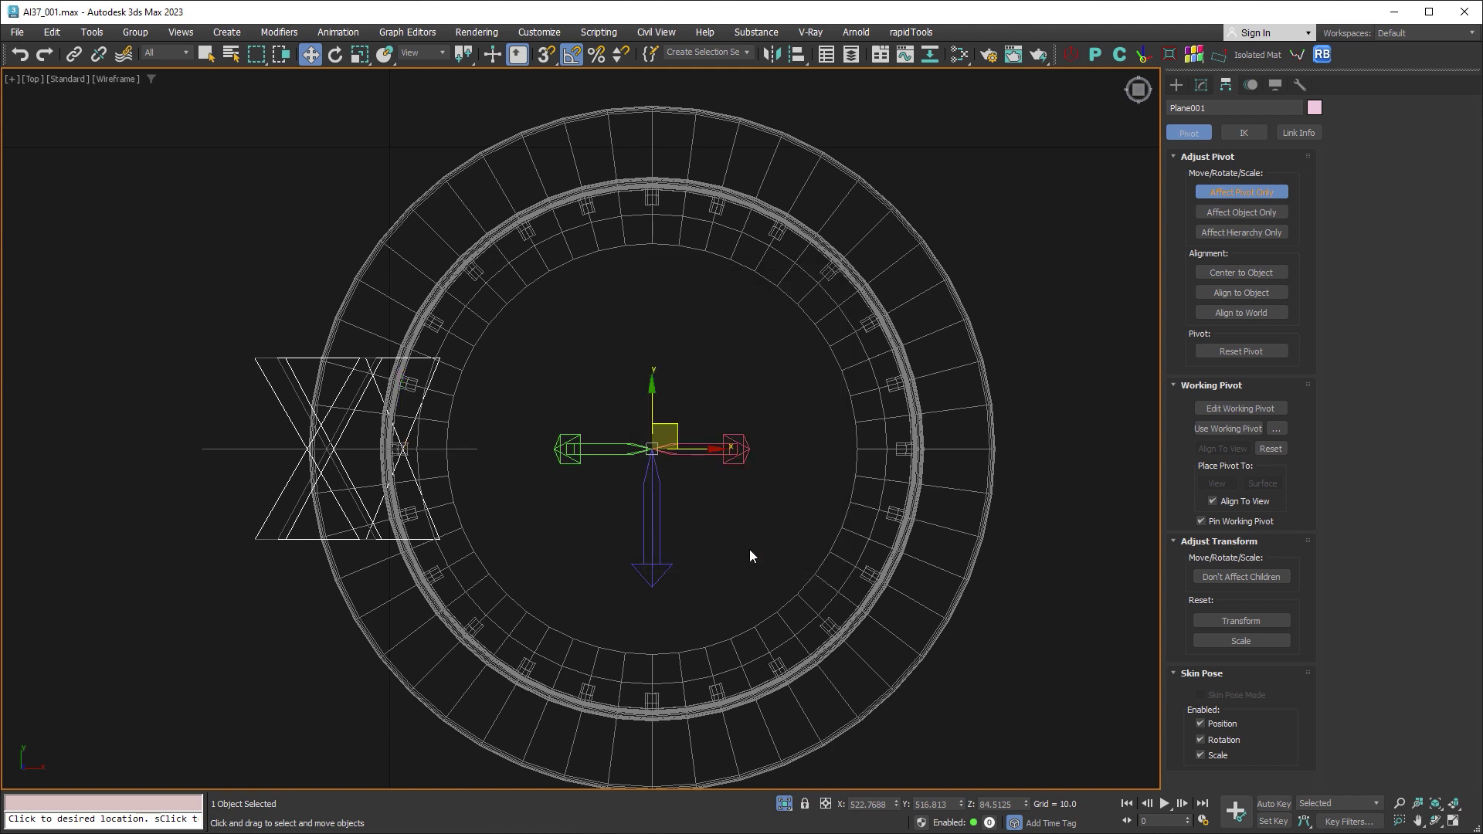
left_click(1204, 193)
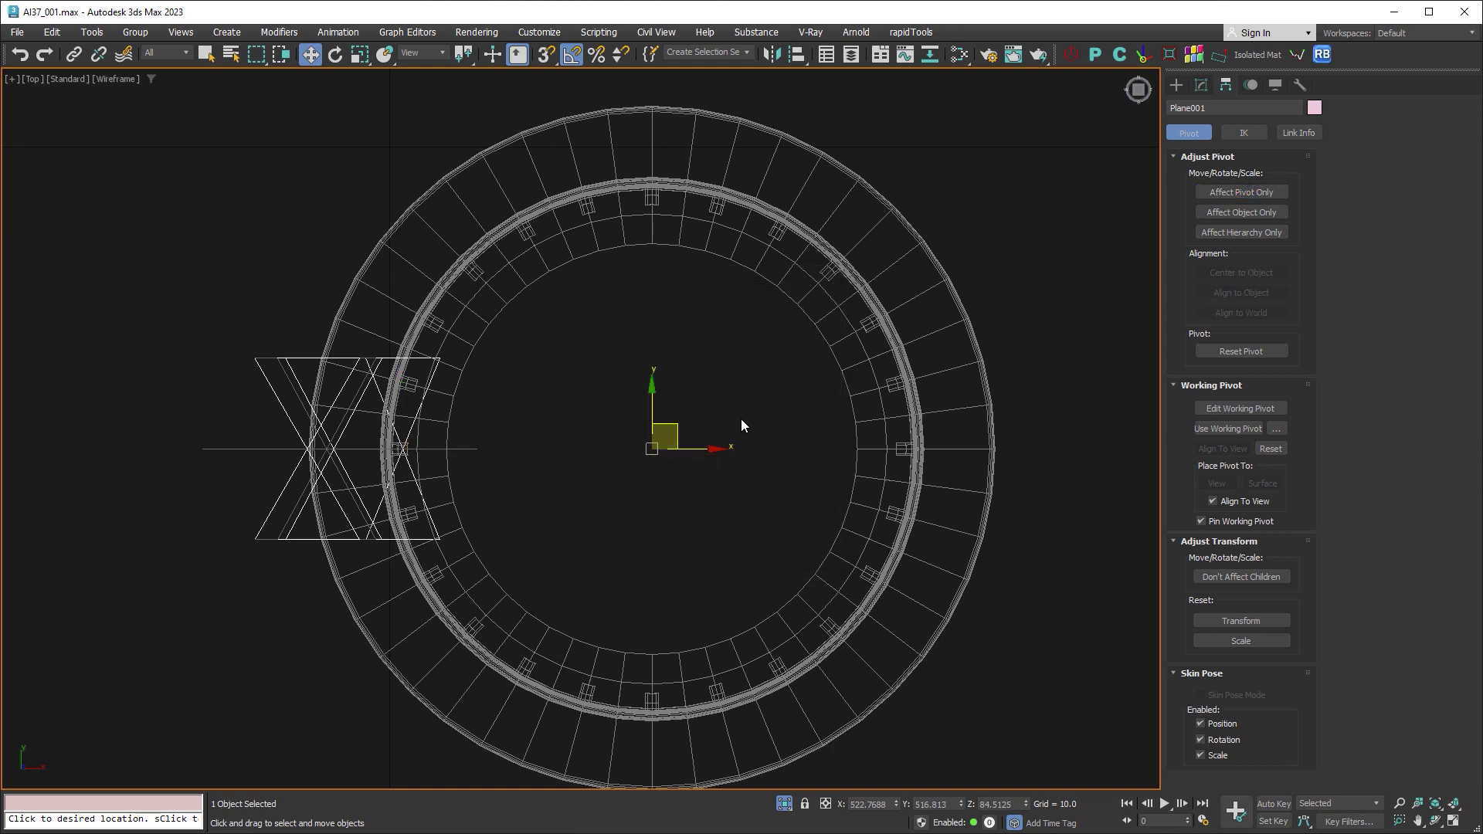
left_click(336, 55)
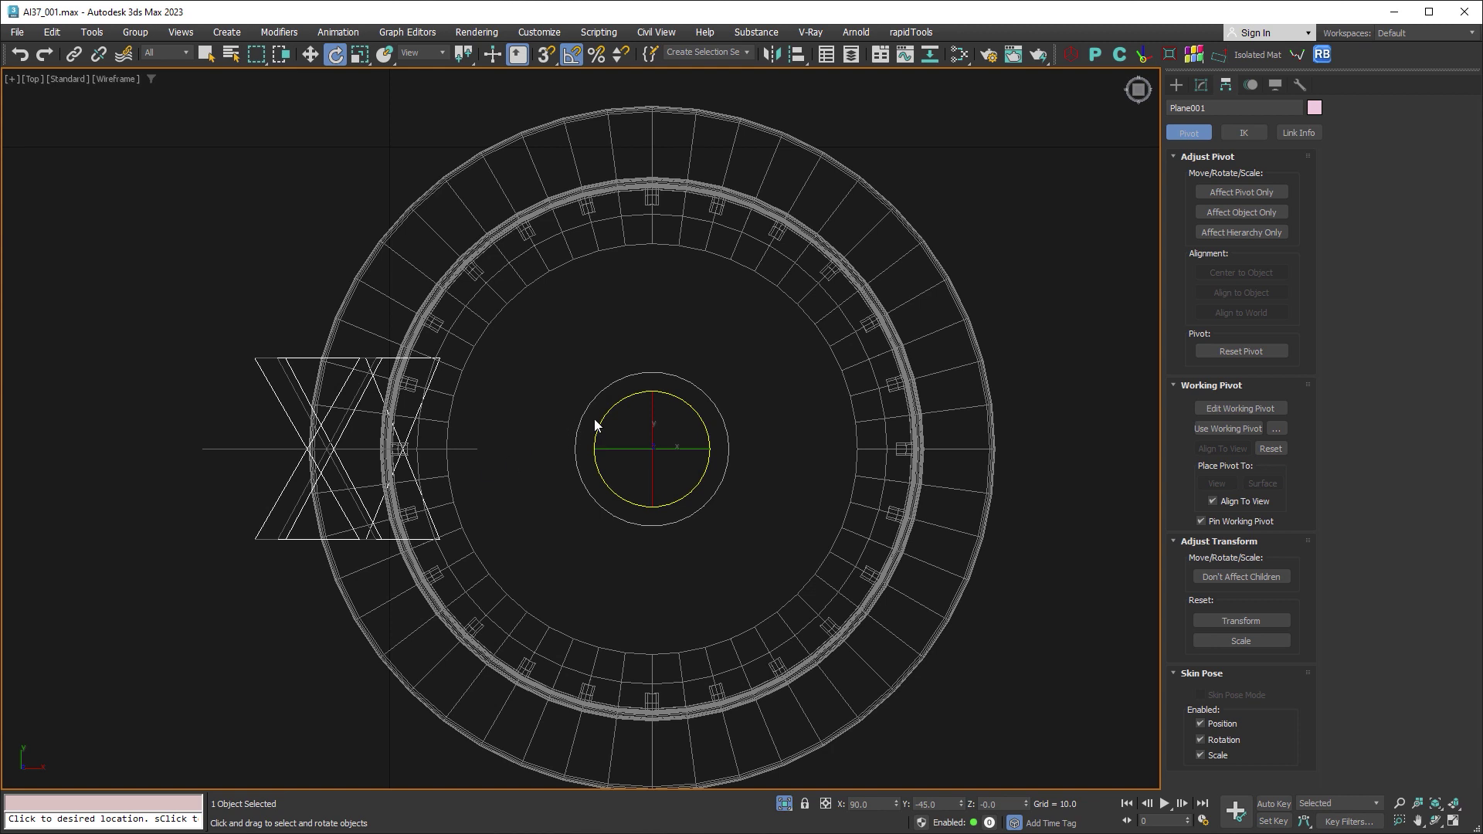
Step: Rotate-clone instanced flame planes at 15° steps around the whole ring
left_click_drag(605, 417, 612, 408, "shift")
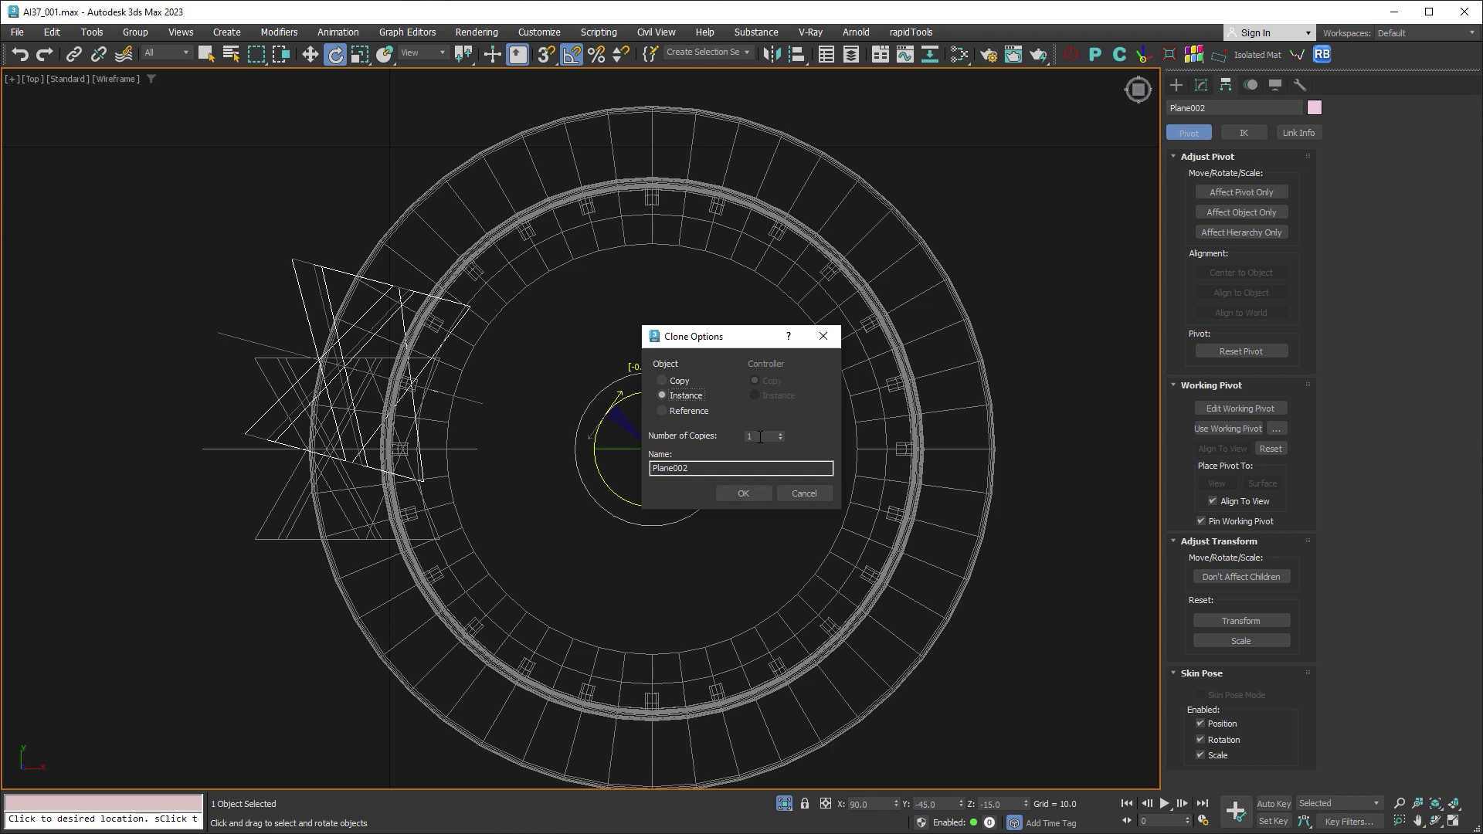
left_click_drag(760, 437, 738, 437)
left_click(754, 493)
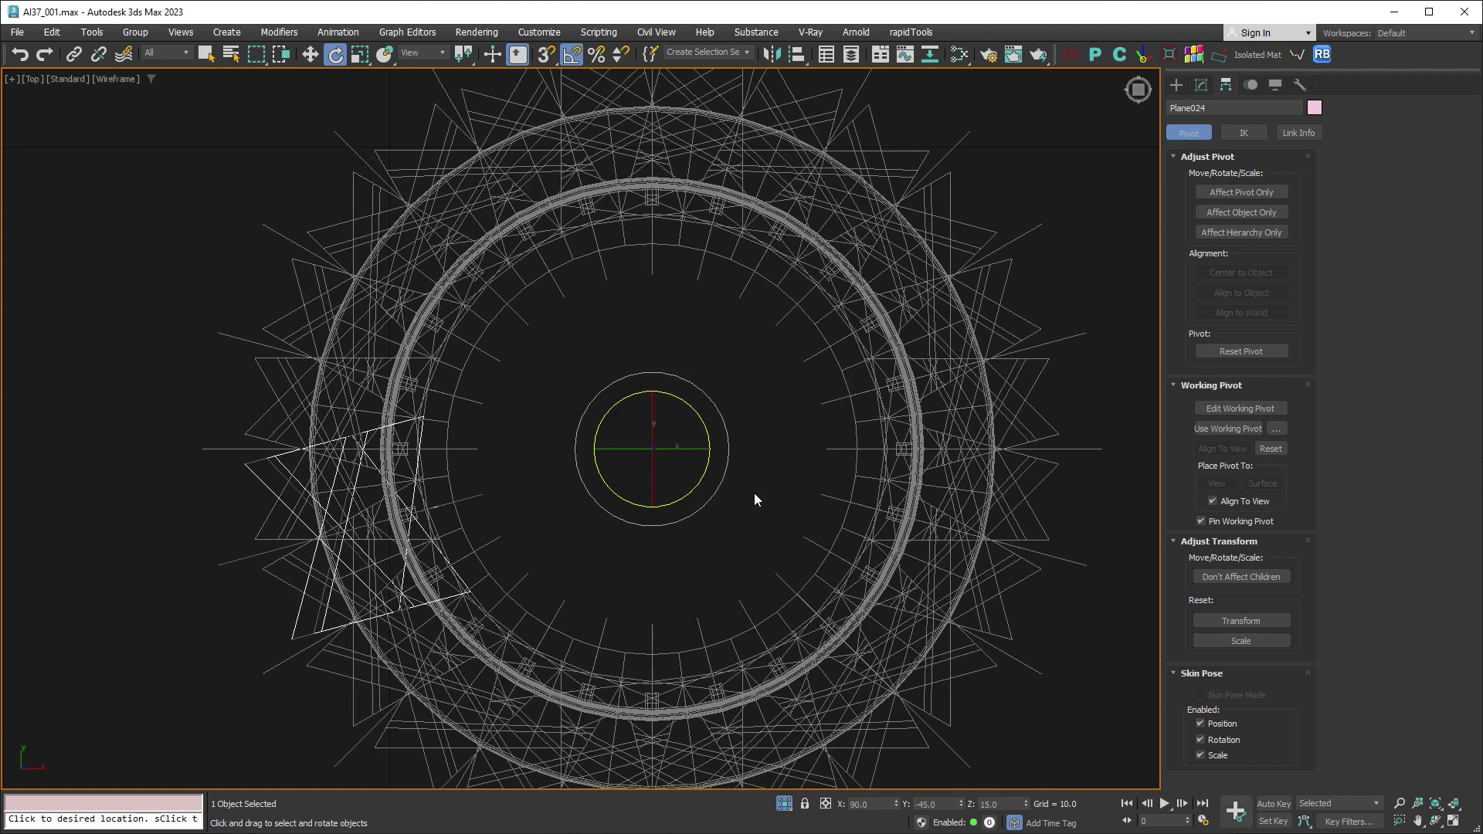
Step: Orbit the Perspective view to a low side angle of the flame ring
key("w")
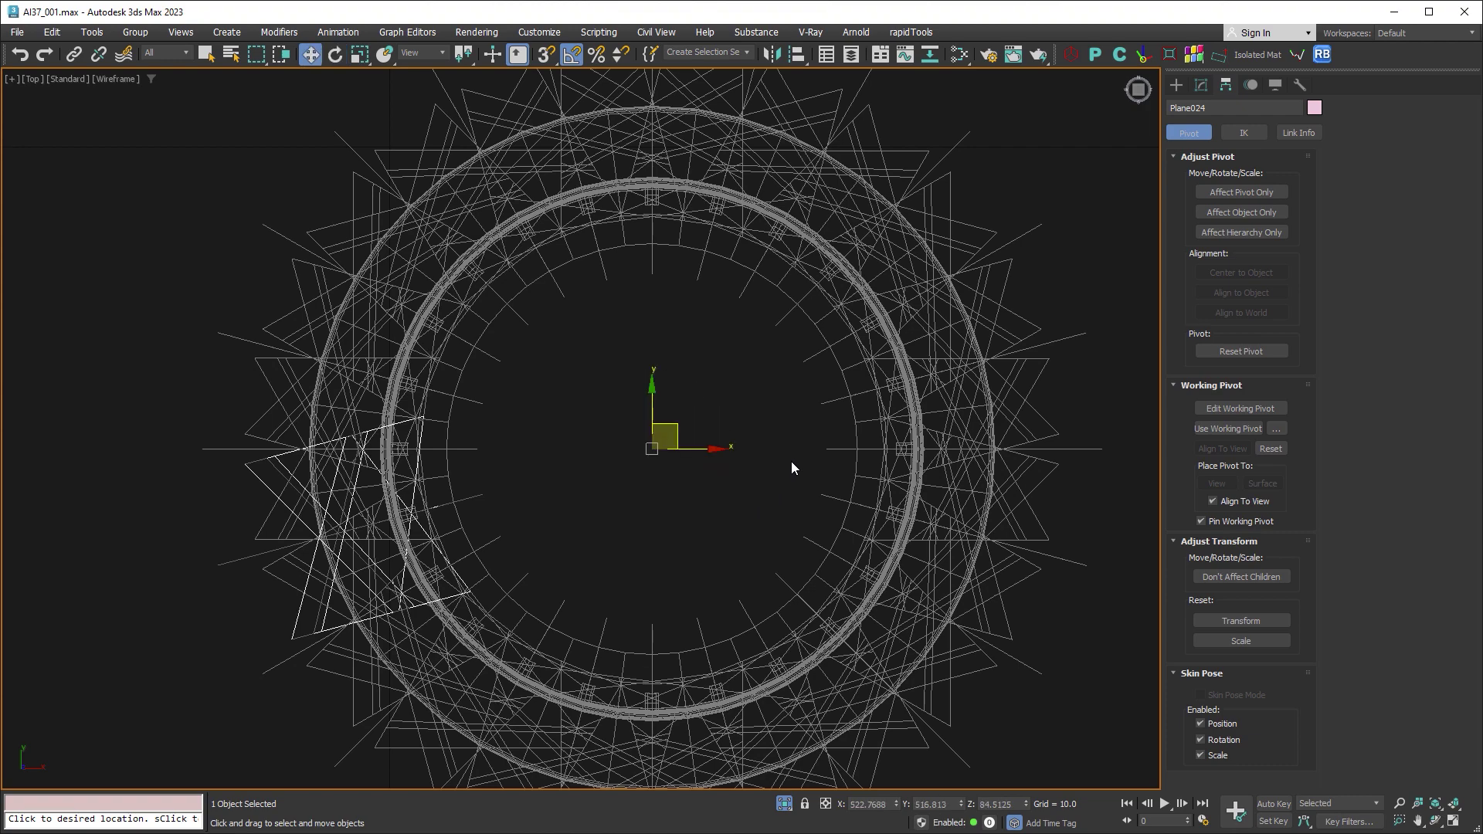
key("p")
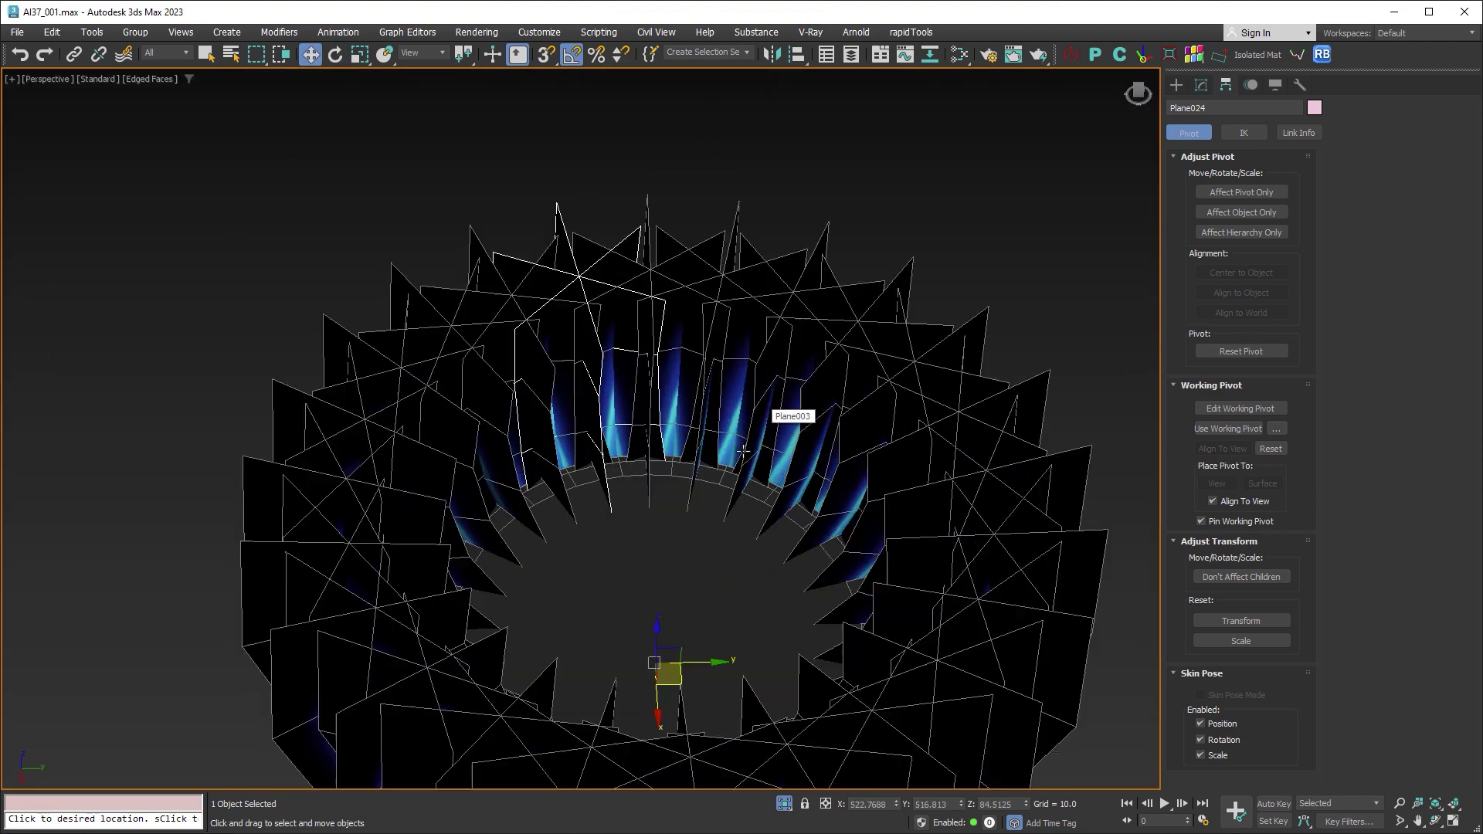
mouse_move(744, 450)
middle_mouse_down("alt")
mouse_move(891, 492)
mouse_move(834, 402)
middle_mouse_up("alt")
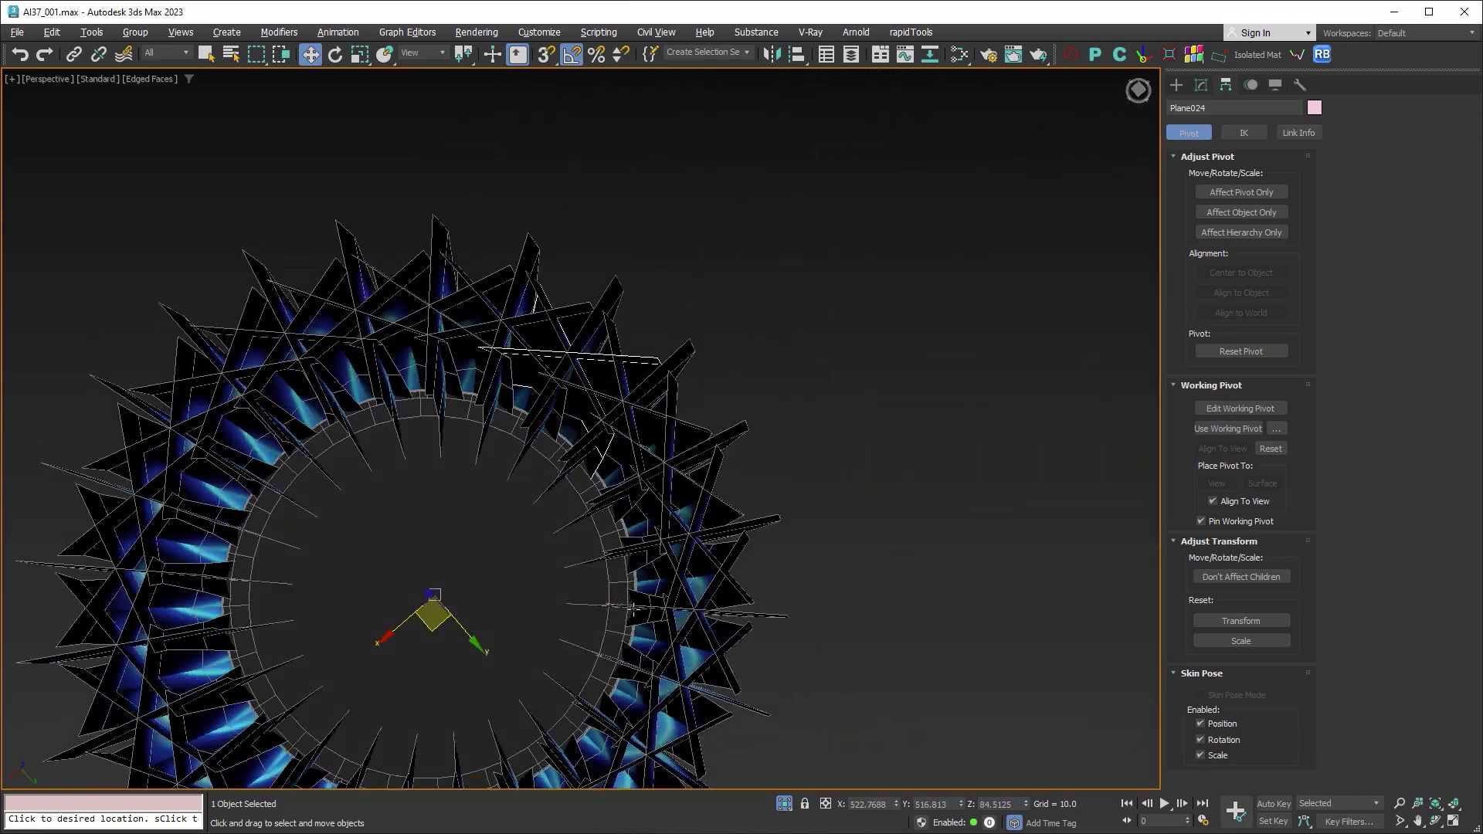
middle_click_drag(634, 608, 689, 523, "alt")
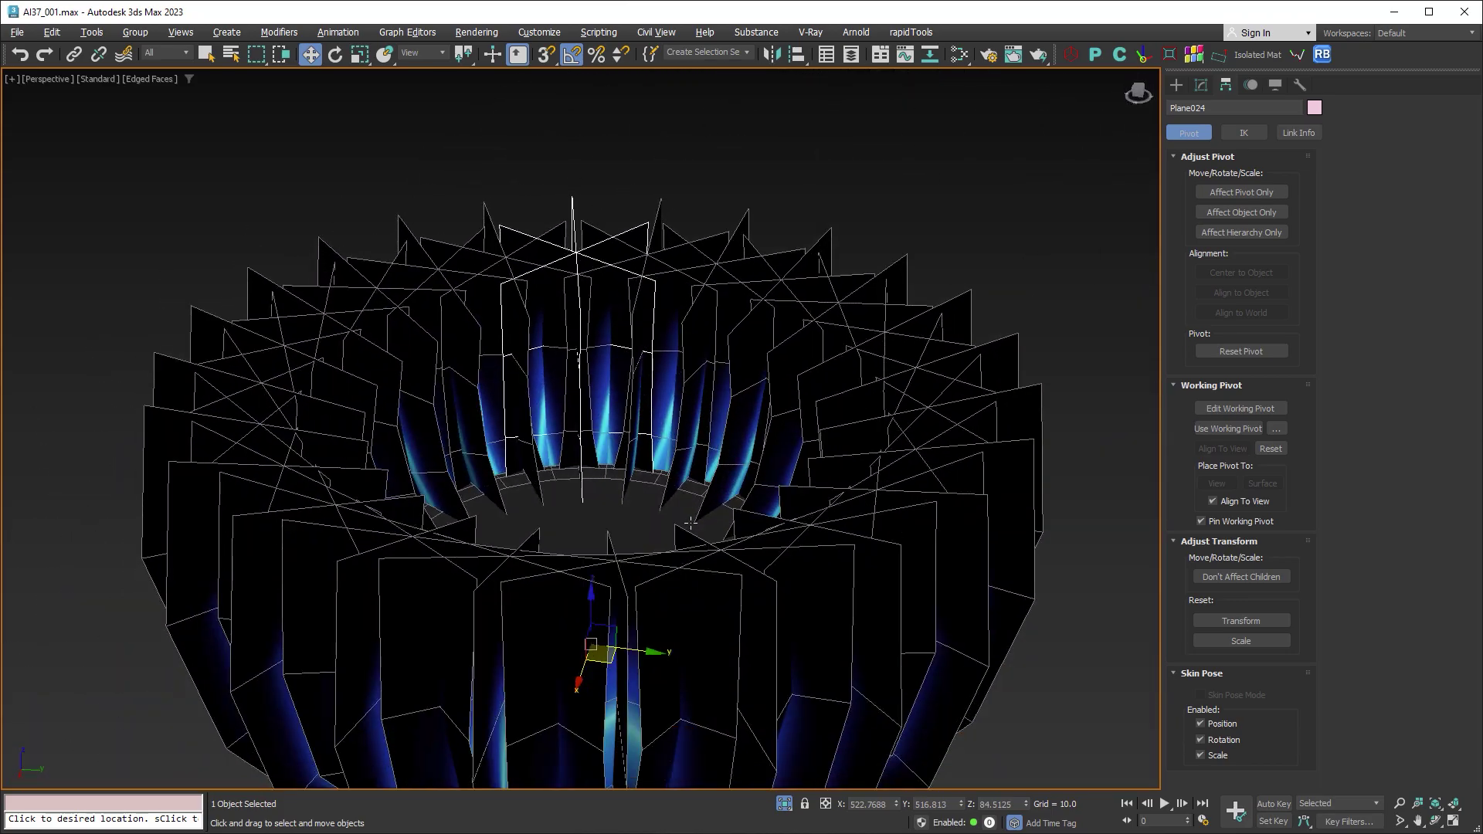
scroll(690, 524, "down", 1)
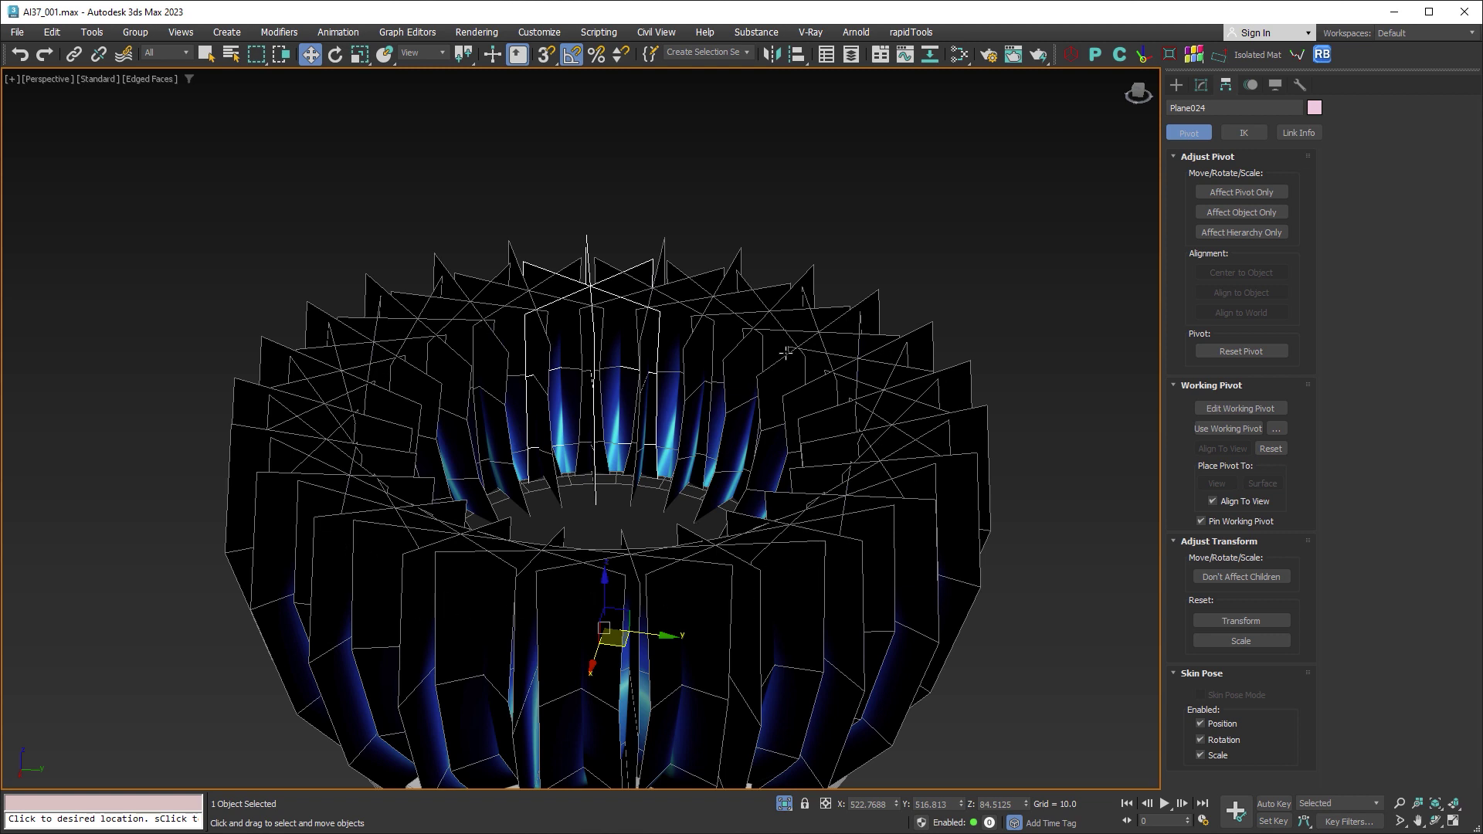
Step: In the Slate editor, wire the fire gas blue VRayBitmap output into the VRayMtl Opacity socket
left_click(959, 55)
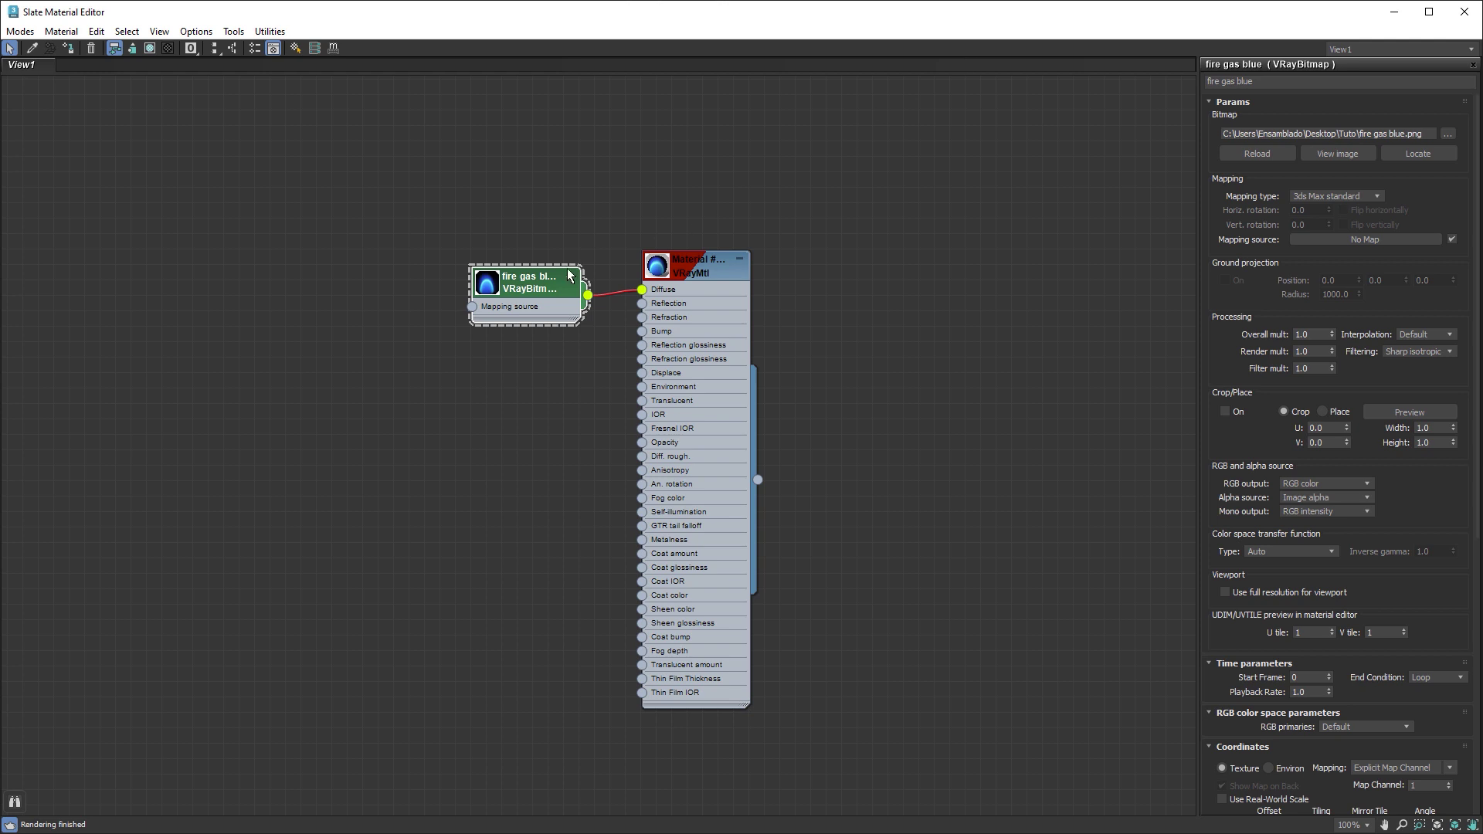
double_click(482, 288)
left_click_drag(483, 287, 405, 241)
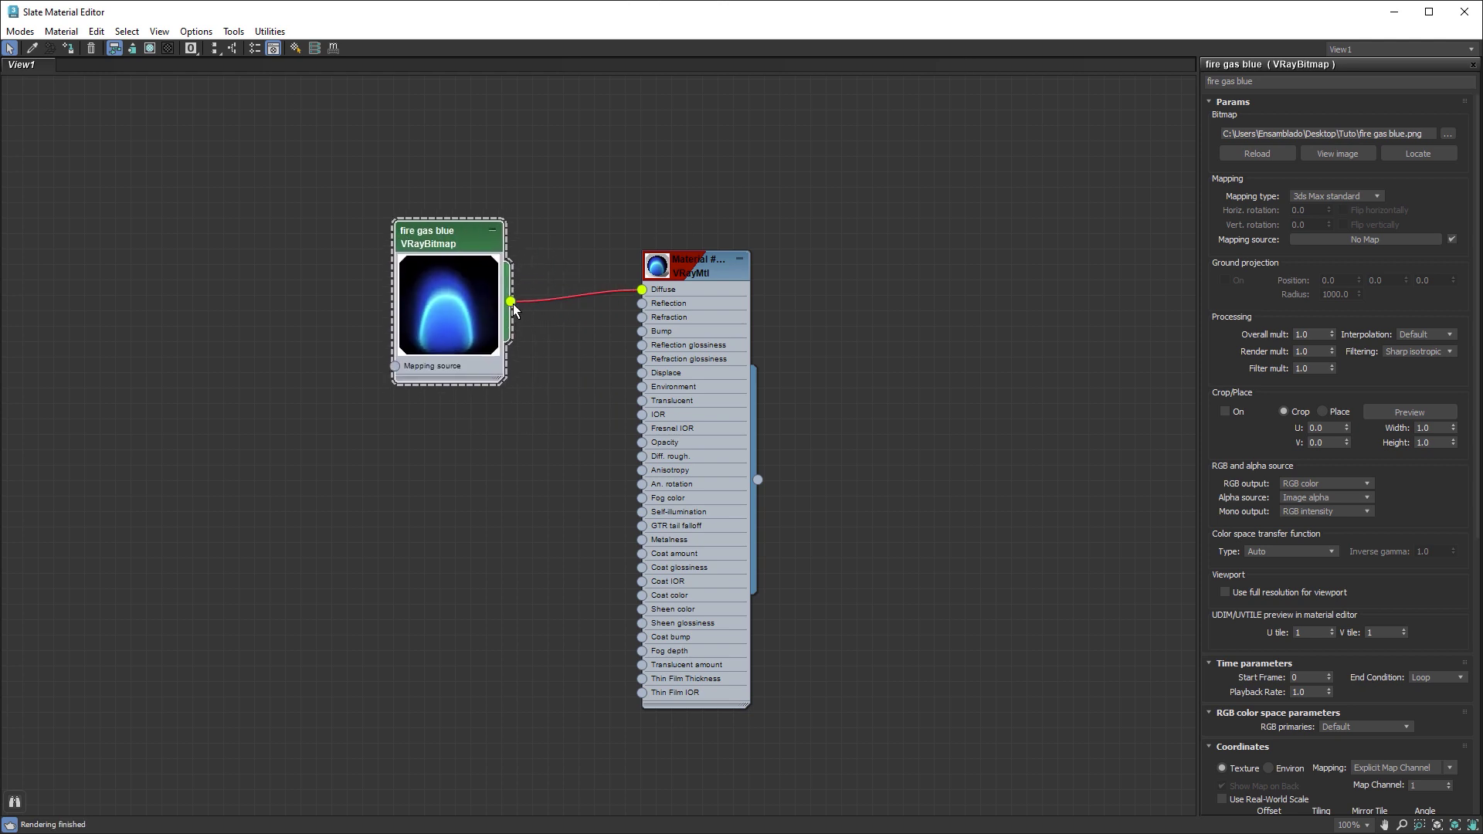
left_click_drag(511, 303, 611, 550)
left_click_drag(610, 551, 642, 442)
Step: Close the material editor and orbit around the burner flame ring with edged faces hidden
left_click(1464, 11)
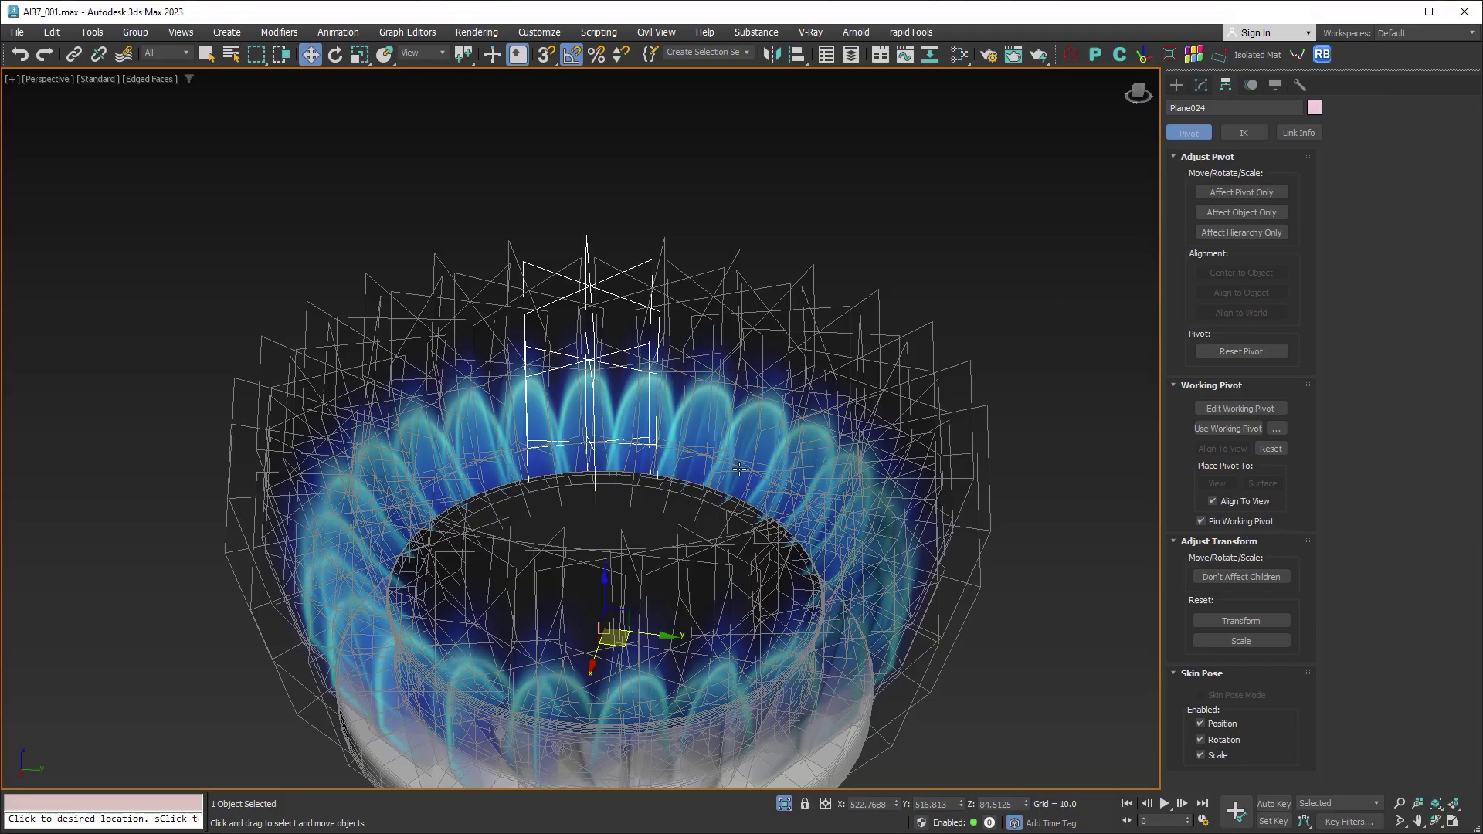
mouse_move(739, 468)
middle_mouse_down("alt")
mouse_move(787, 497)
mouse_move(732, 443)
middle_mouse_up("alt")
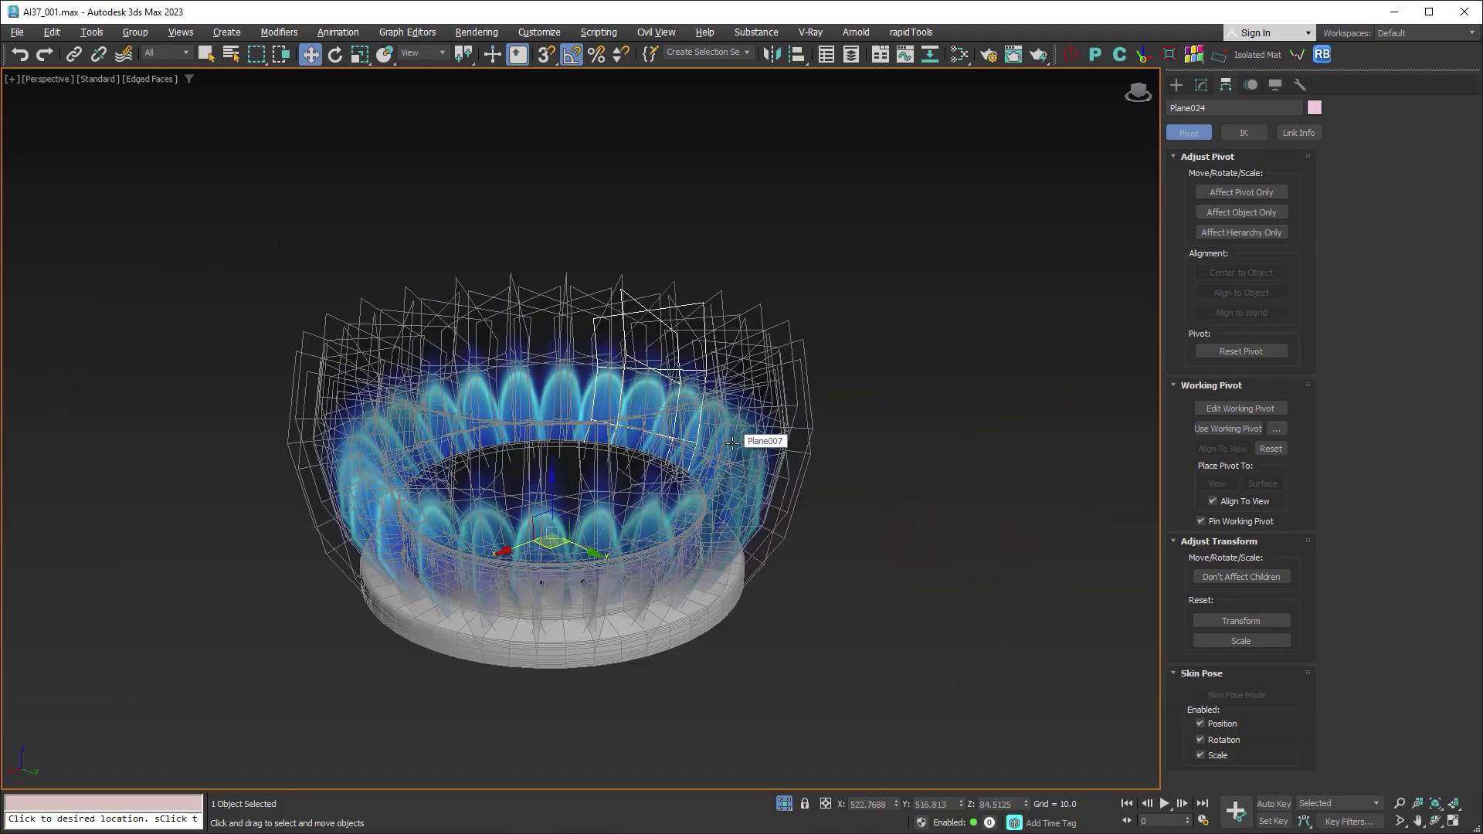
key("F4")
mouse_move(699, 462)
middle_mouse_down("alt")
mouse_move(798, 437)
mouse_move(699, 489)
middle_mouse_up("alt")
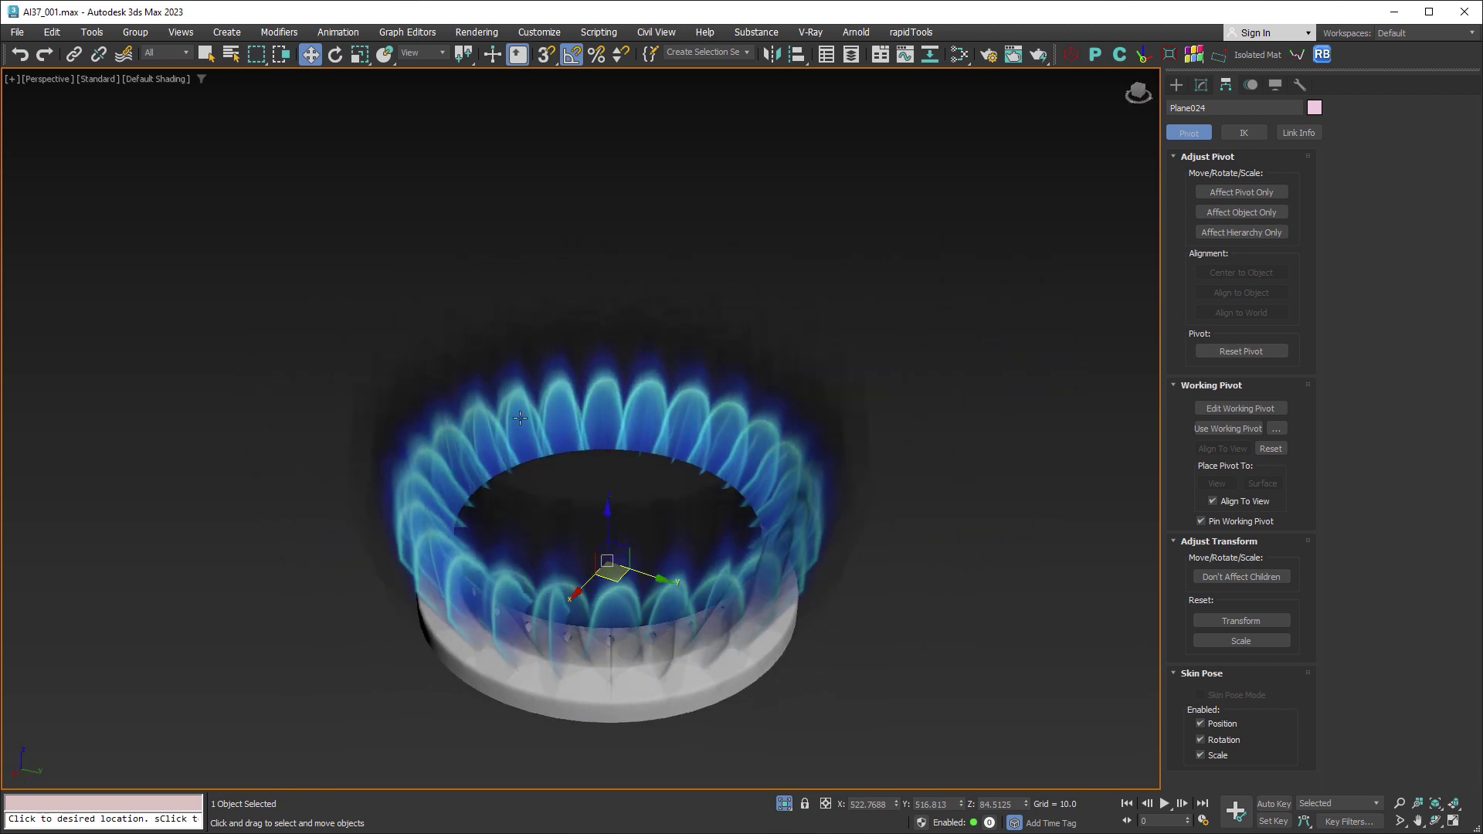
Step: Briefly isolate flame plane Plane024, view the whole stove from low, then show four viewports
left_click(789, 805)
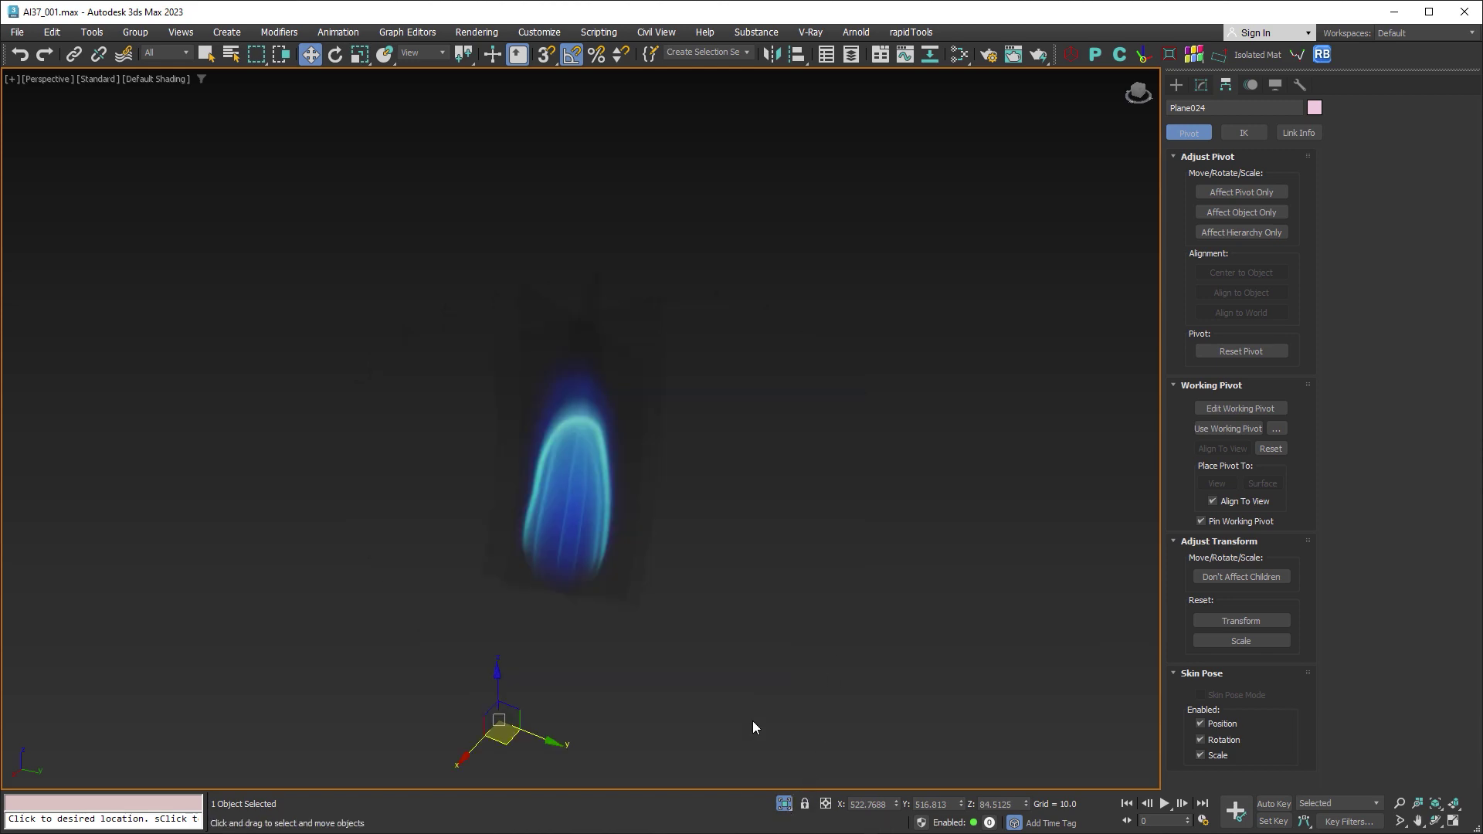
left_click(786, 804)
scroll(860, 451, "down", 5)
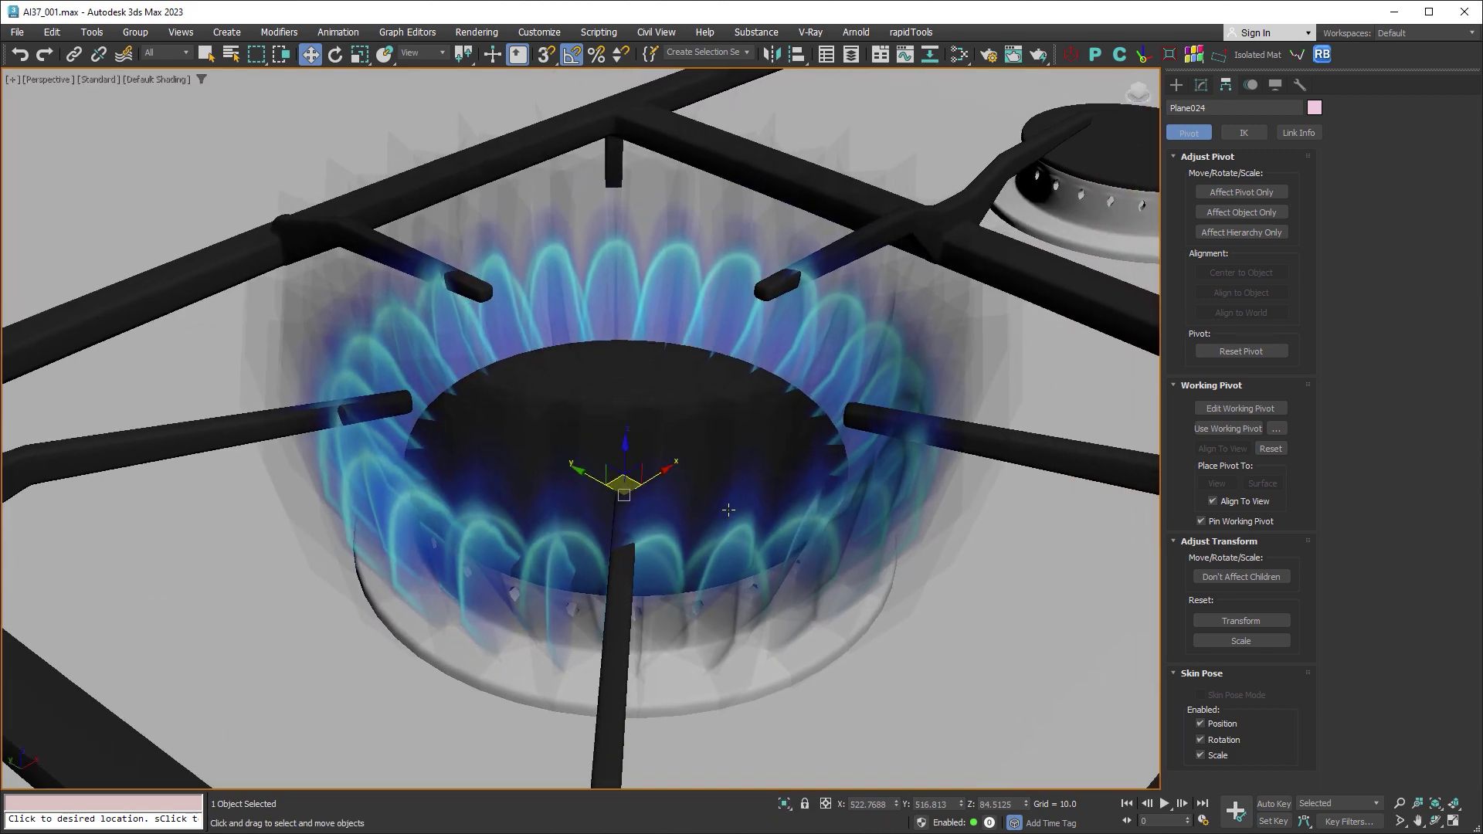
middle_click_drag(860, 451, 761, 554, "alt")
scroll(802, 524, "down", 3)
scroll(762, 554, "up", 3)
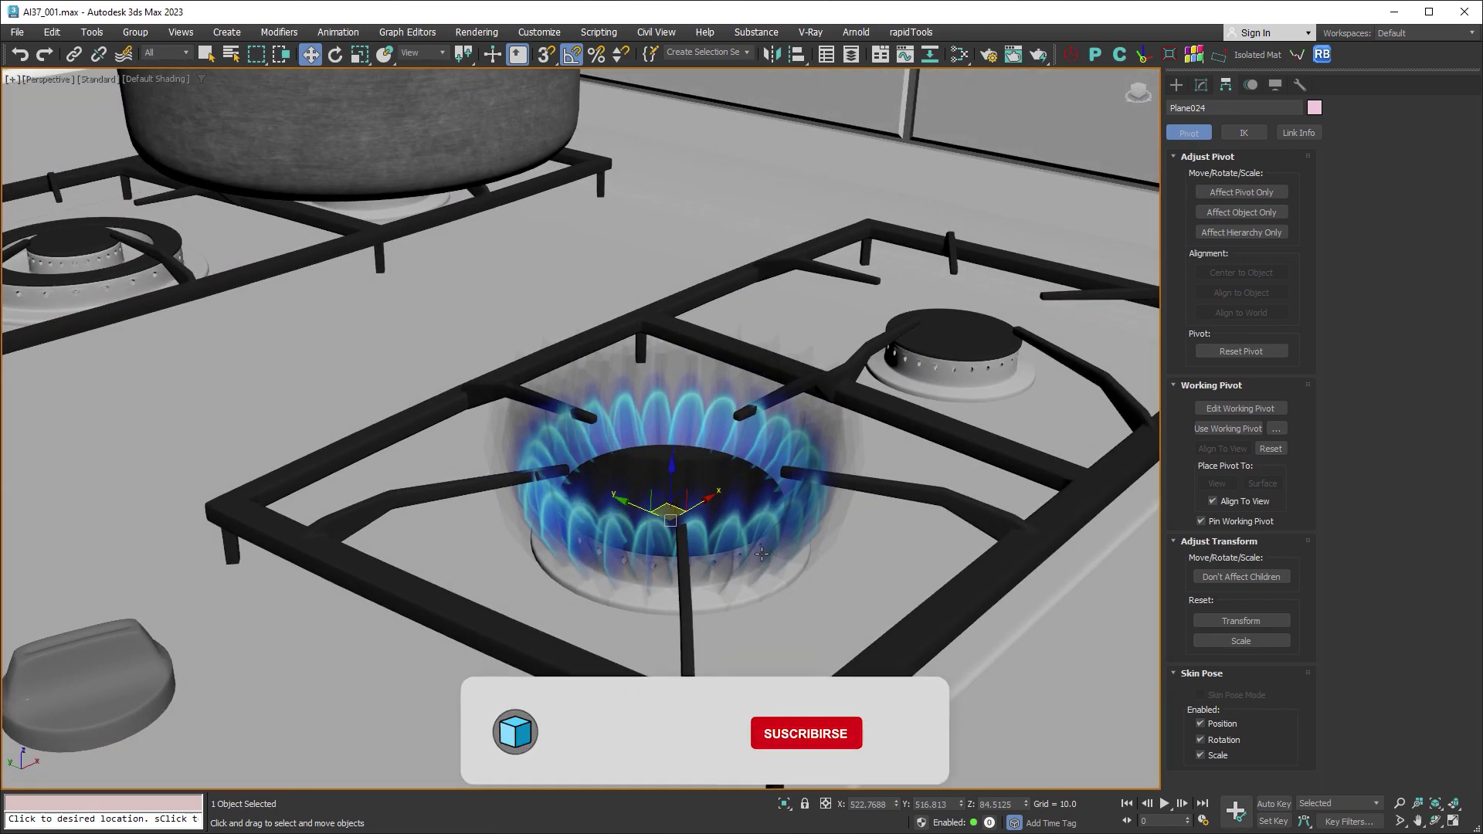
left_click(1434, 806)
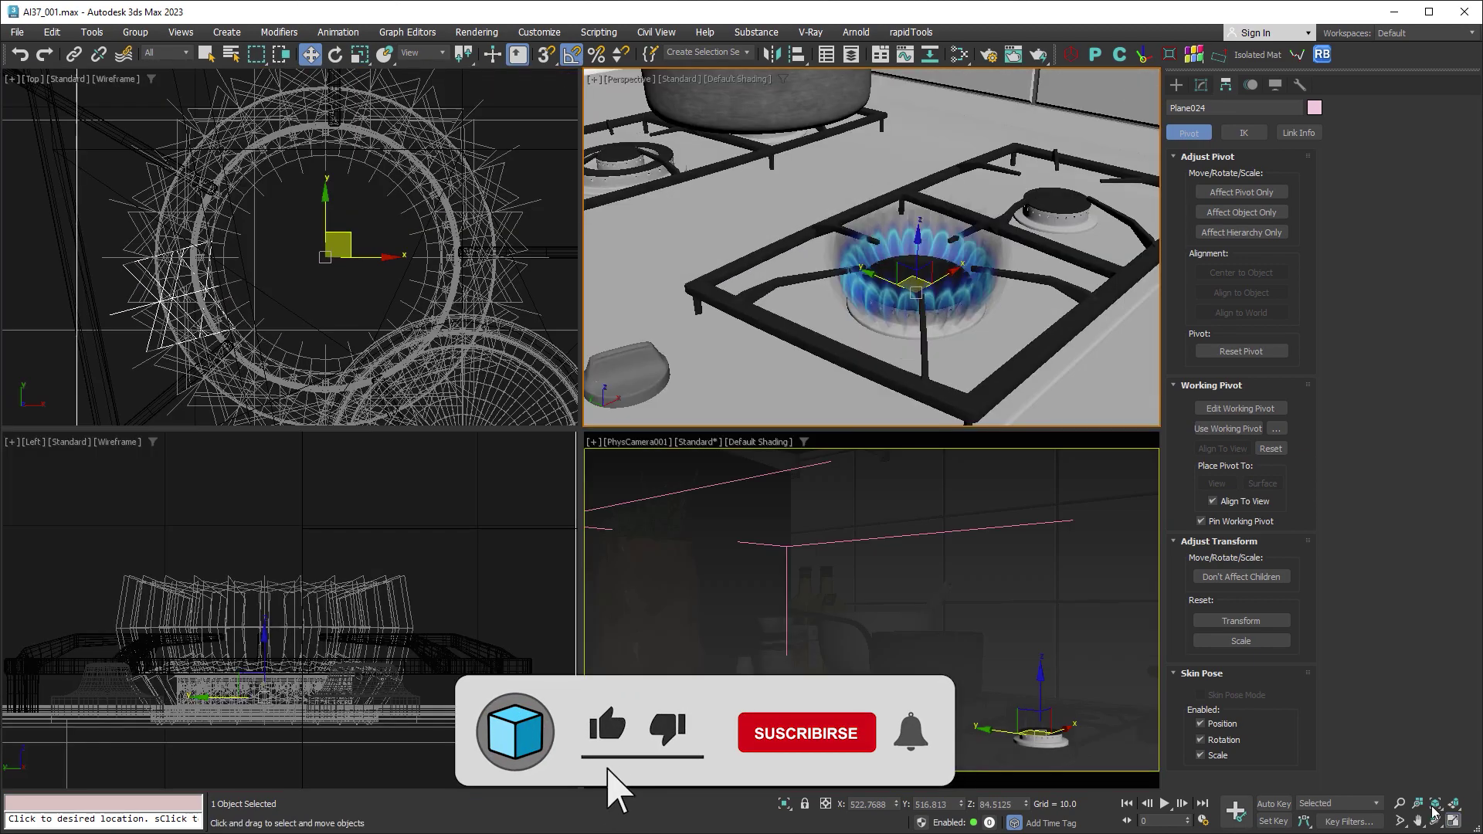
Step: Maximize the camera view, review the last kitchen render in the V-Ray VFB, then close it
right_click(1010, 602)
key("alt+w")
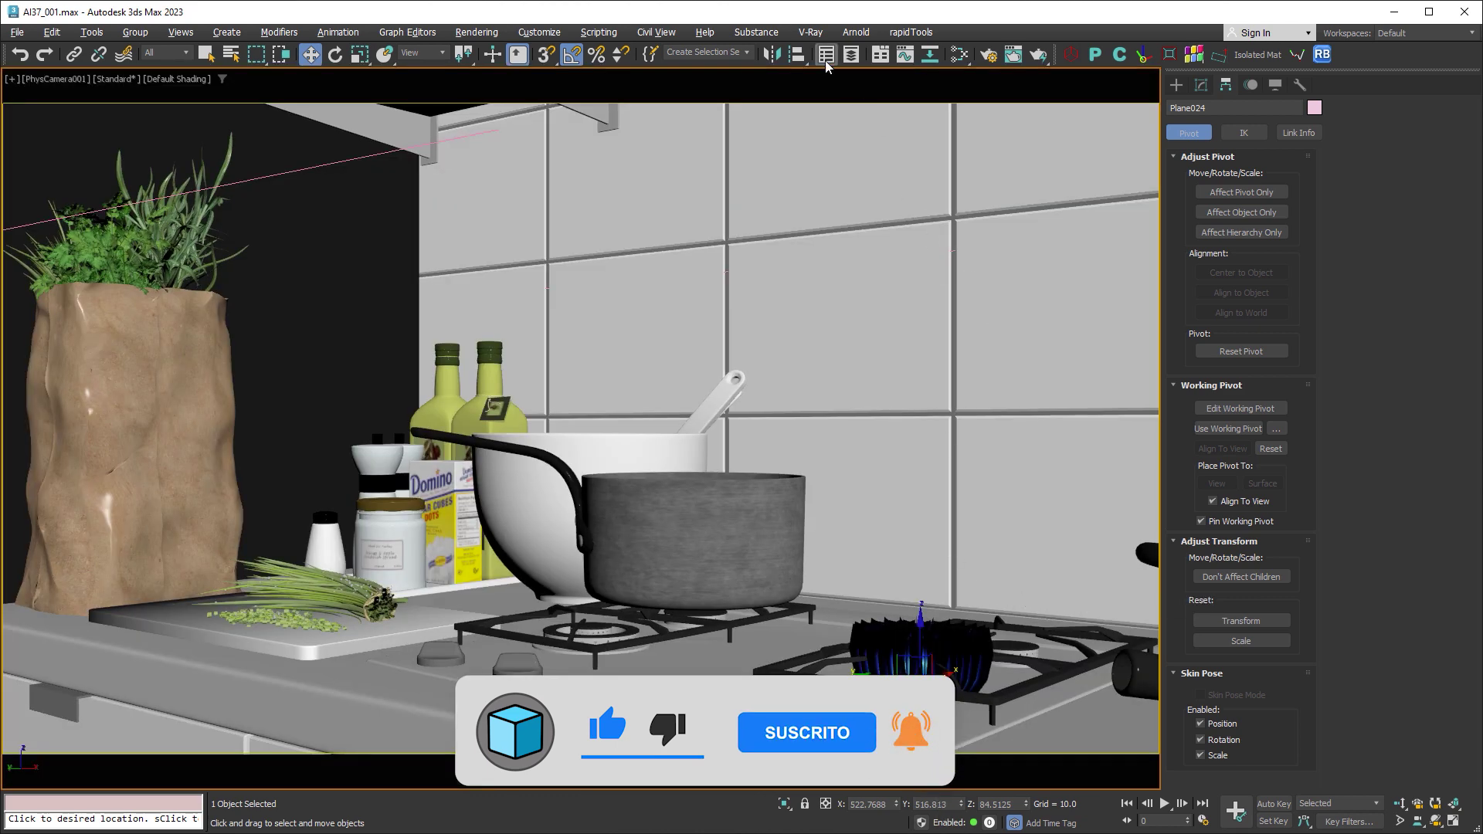
left_click(811, 32)
left_click(845, 59)
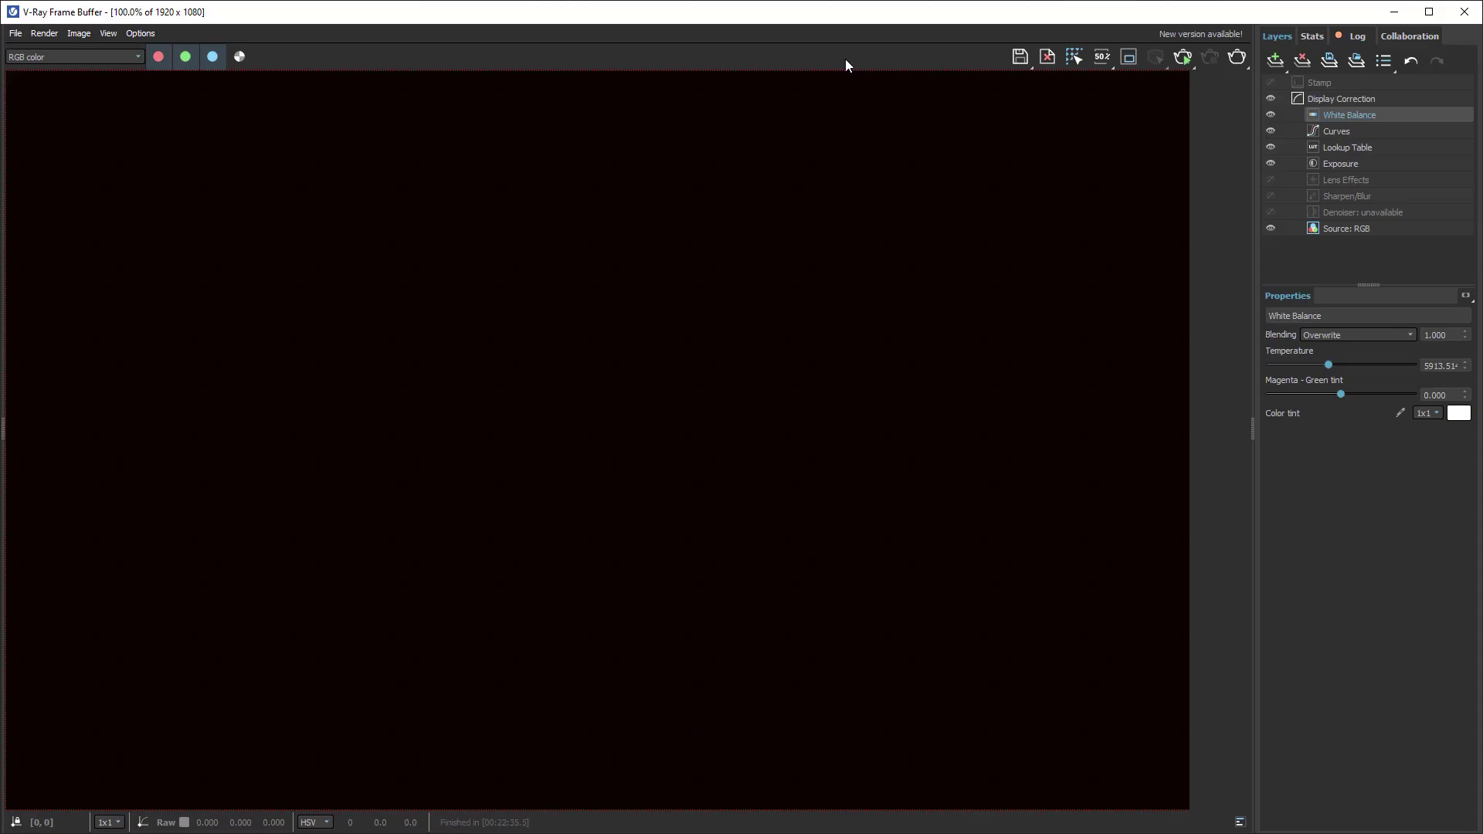
left_click(1185, 55)
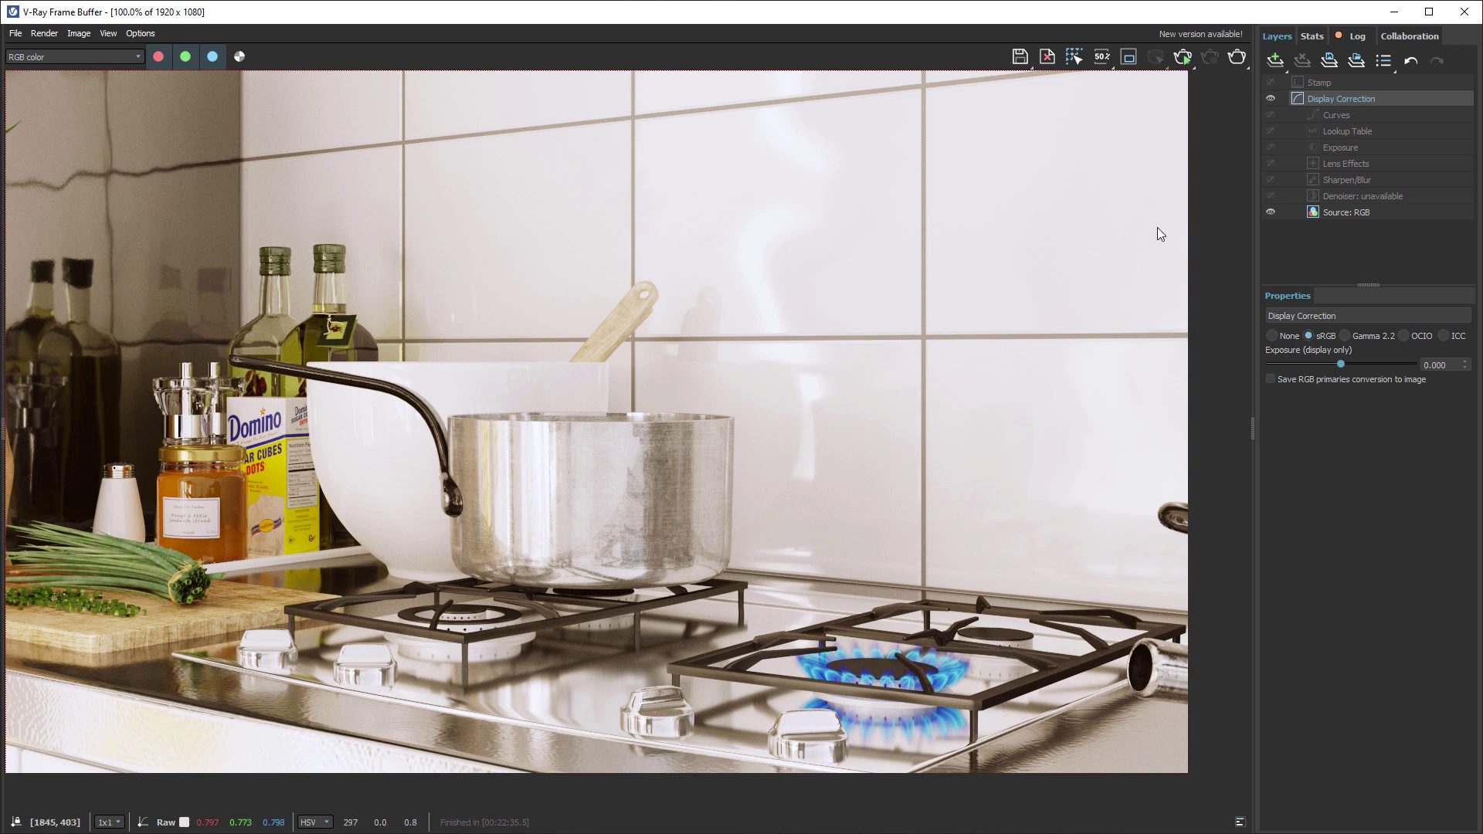
left_click(1459, 17)
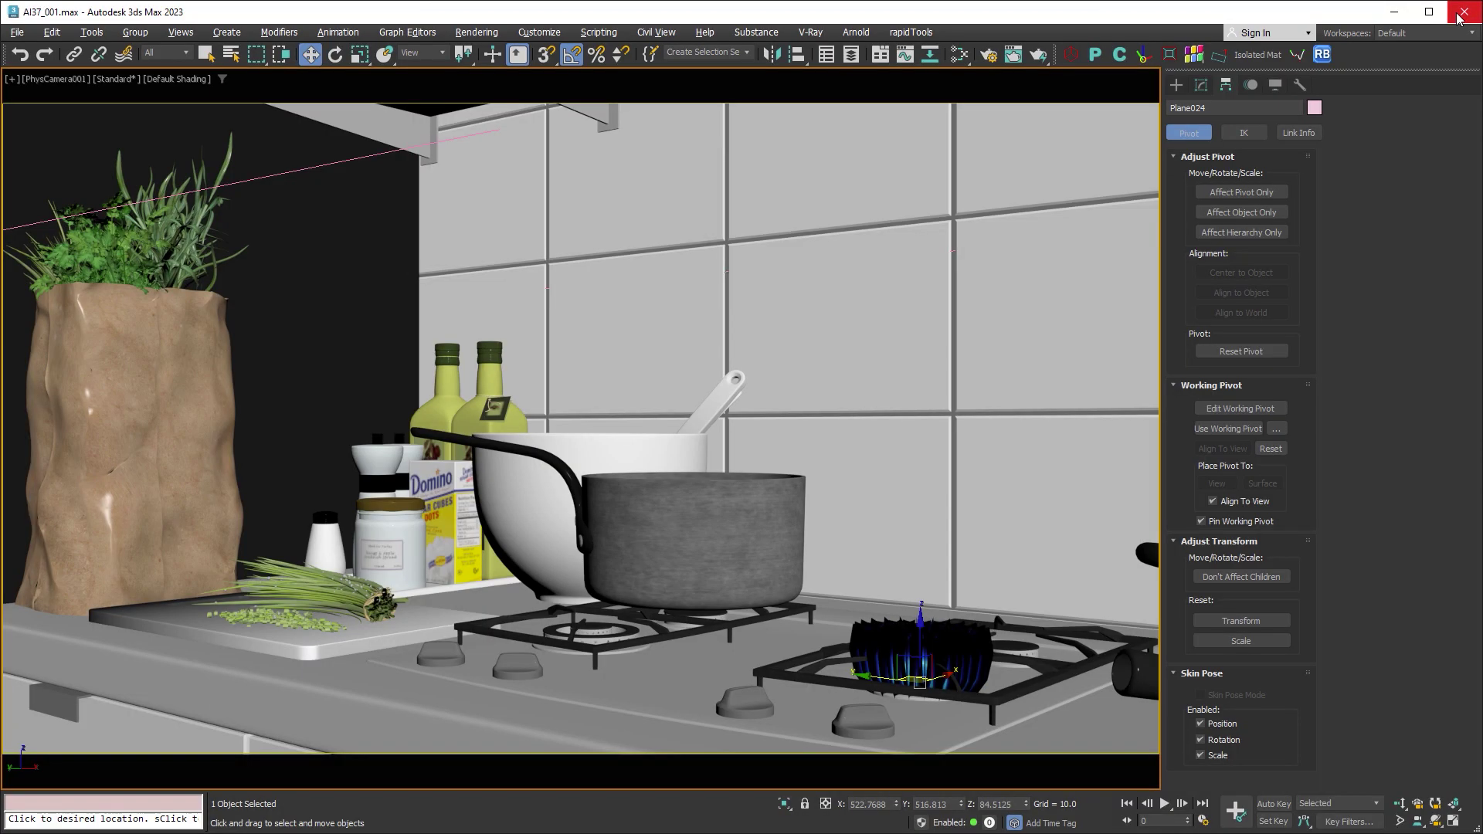
Step: Connect the fire gas blue bitmap to the VRayMtl Self-illumination socket, redoing the wire once, and close the editor
left_click(959, 54)
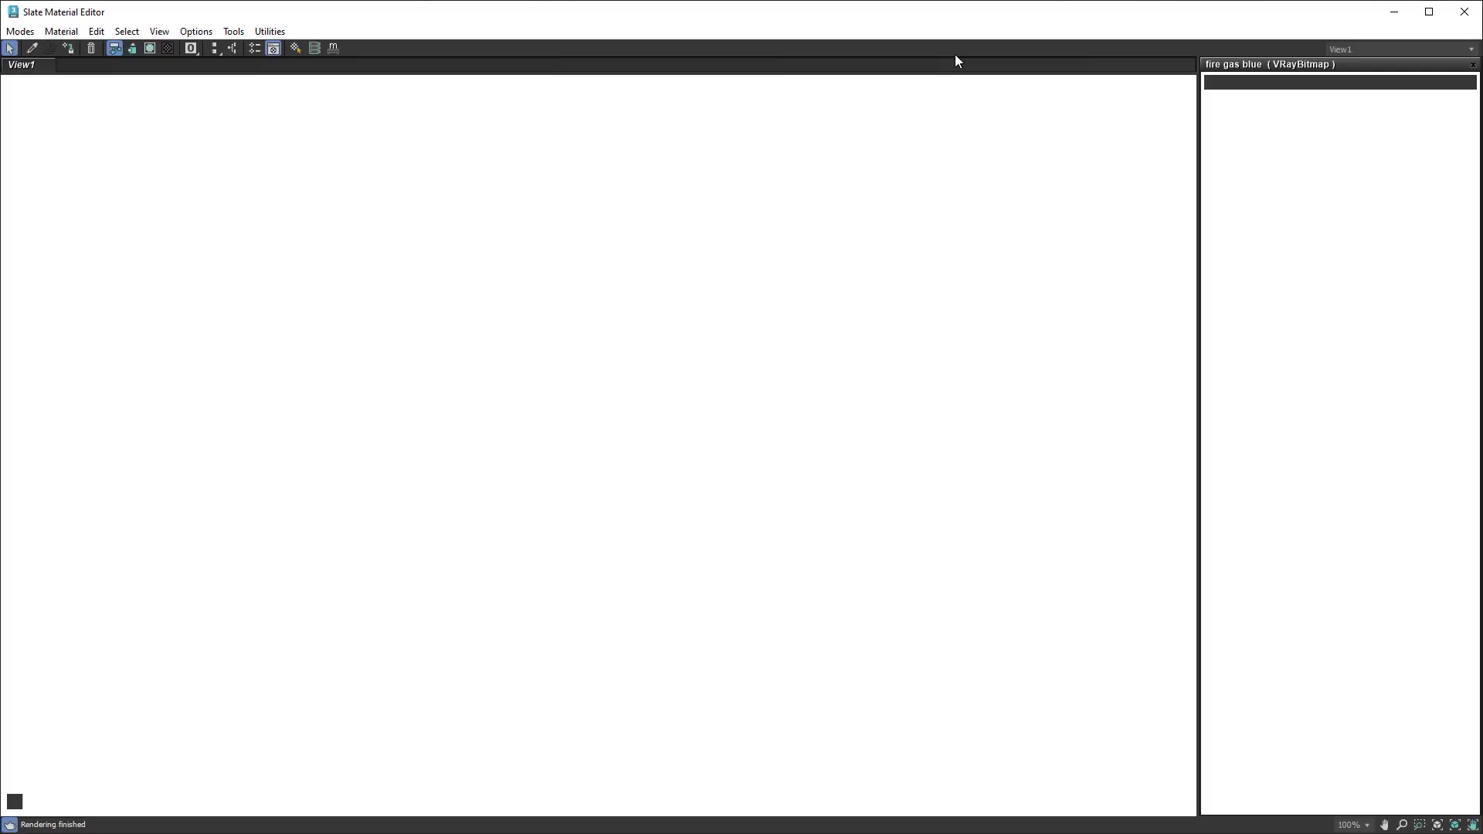
left_click_drag(466, 245, 450, 399)
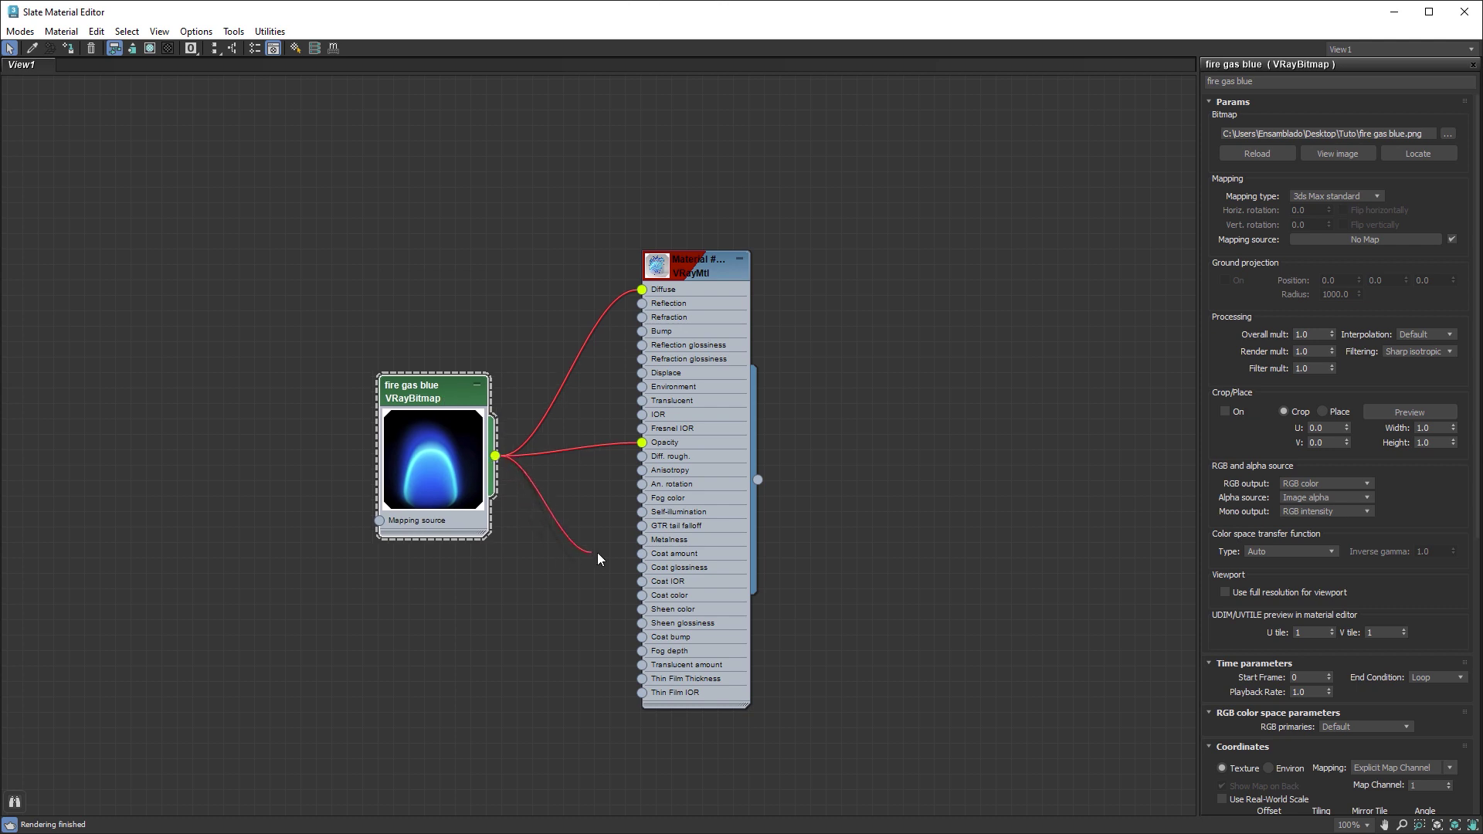
left_click_drag(598, 558, 642, 513)
double_click(659, 270)
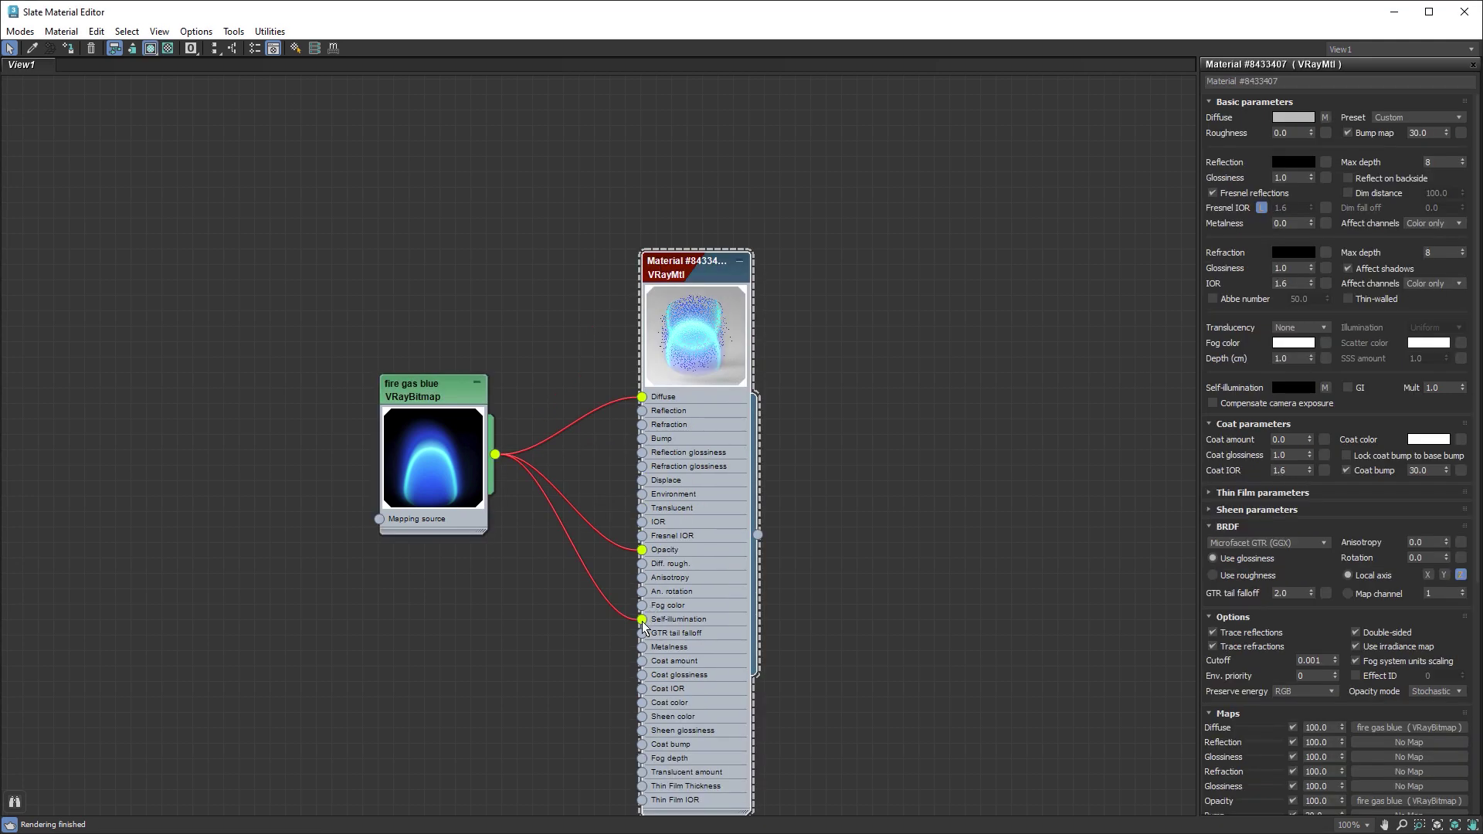
left_click_drag(643, 623, 581, 614)
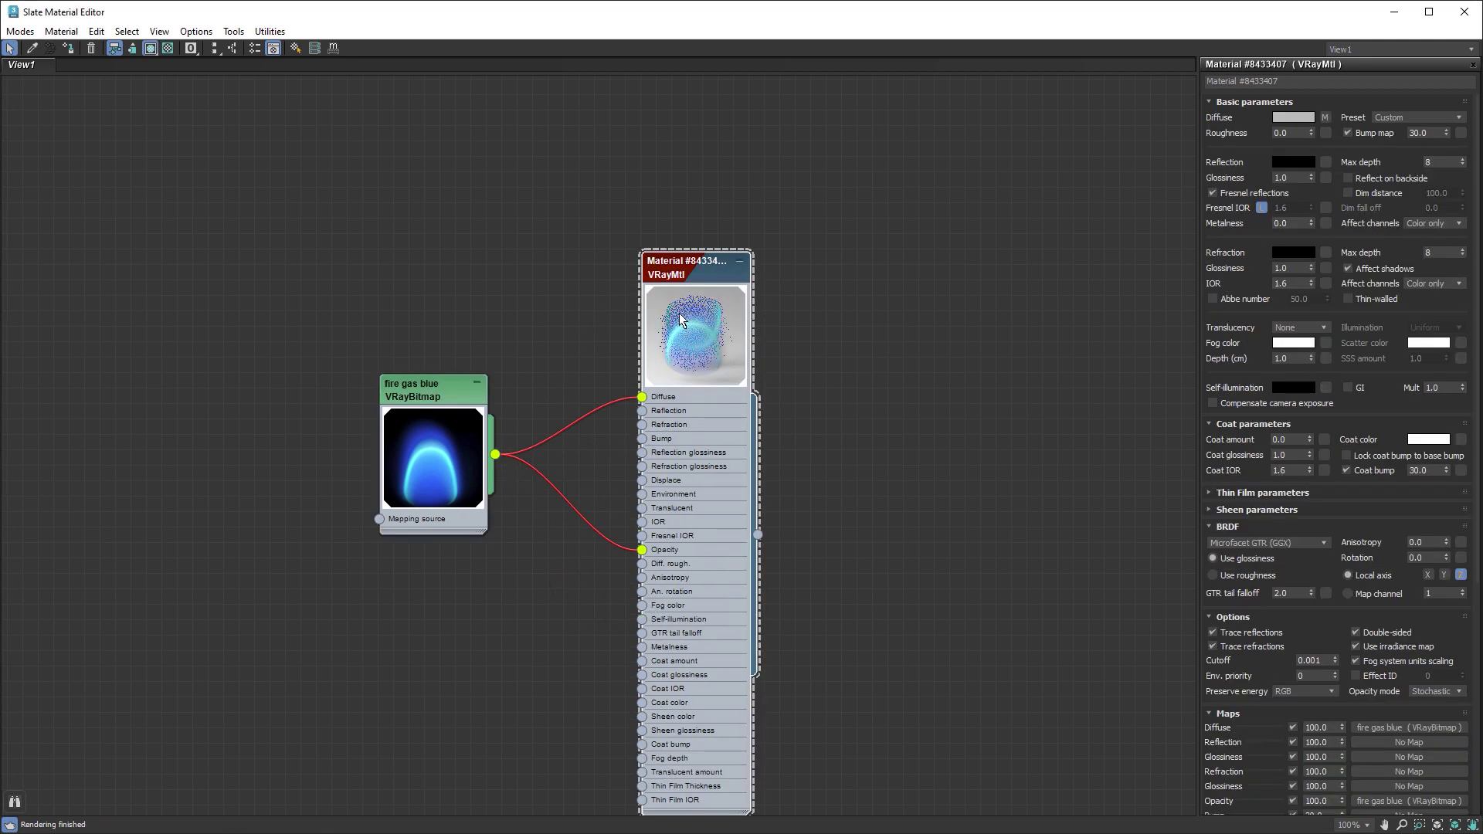
mouse_move(495, 455)
left_mouse_down()
mouse_move(530, 613)
mouse_move(642, 621)
left_mouse_up()
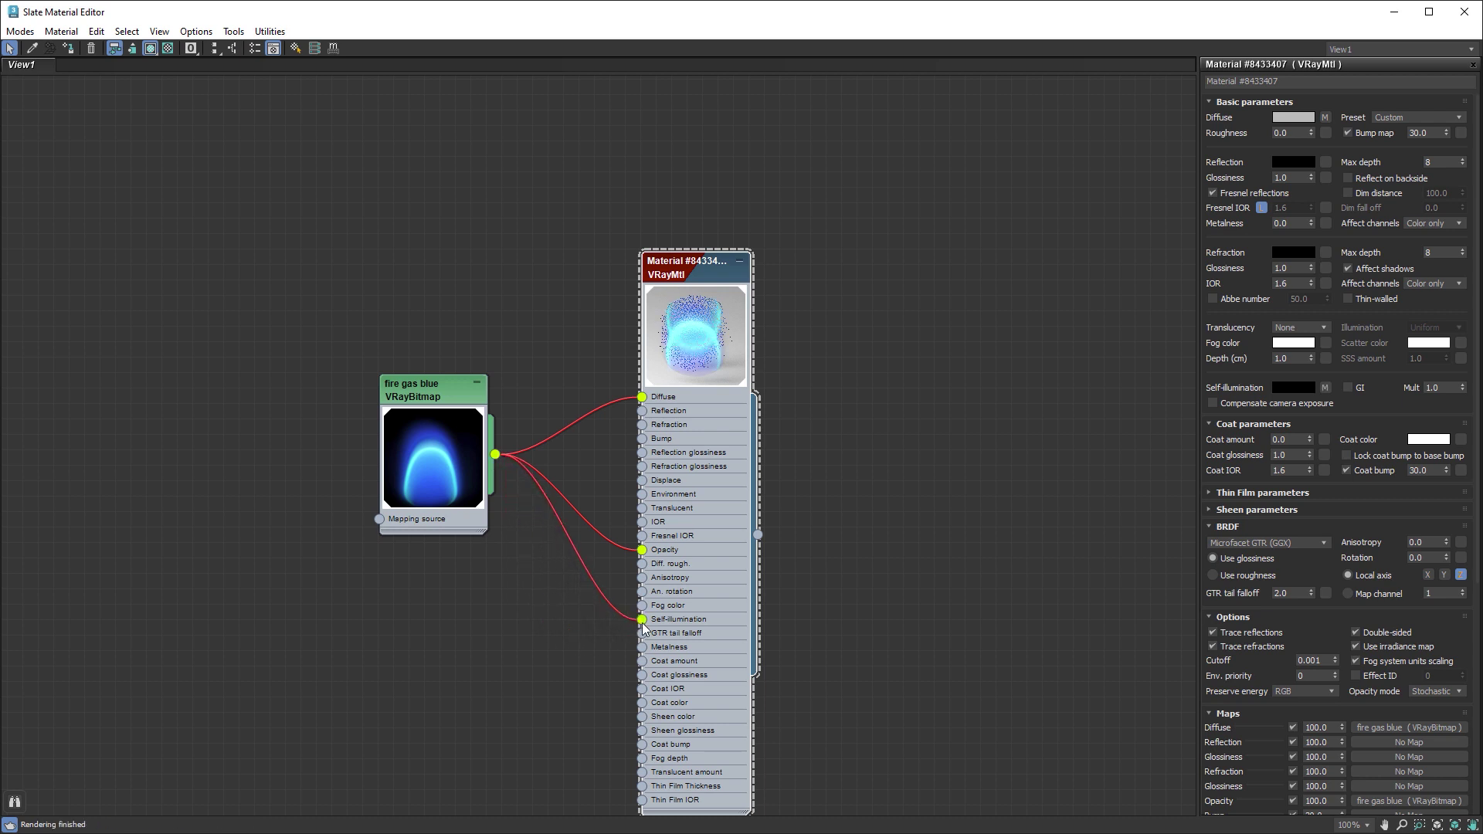
left_click(1459, 16)
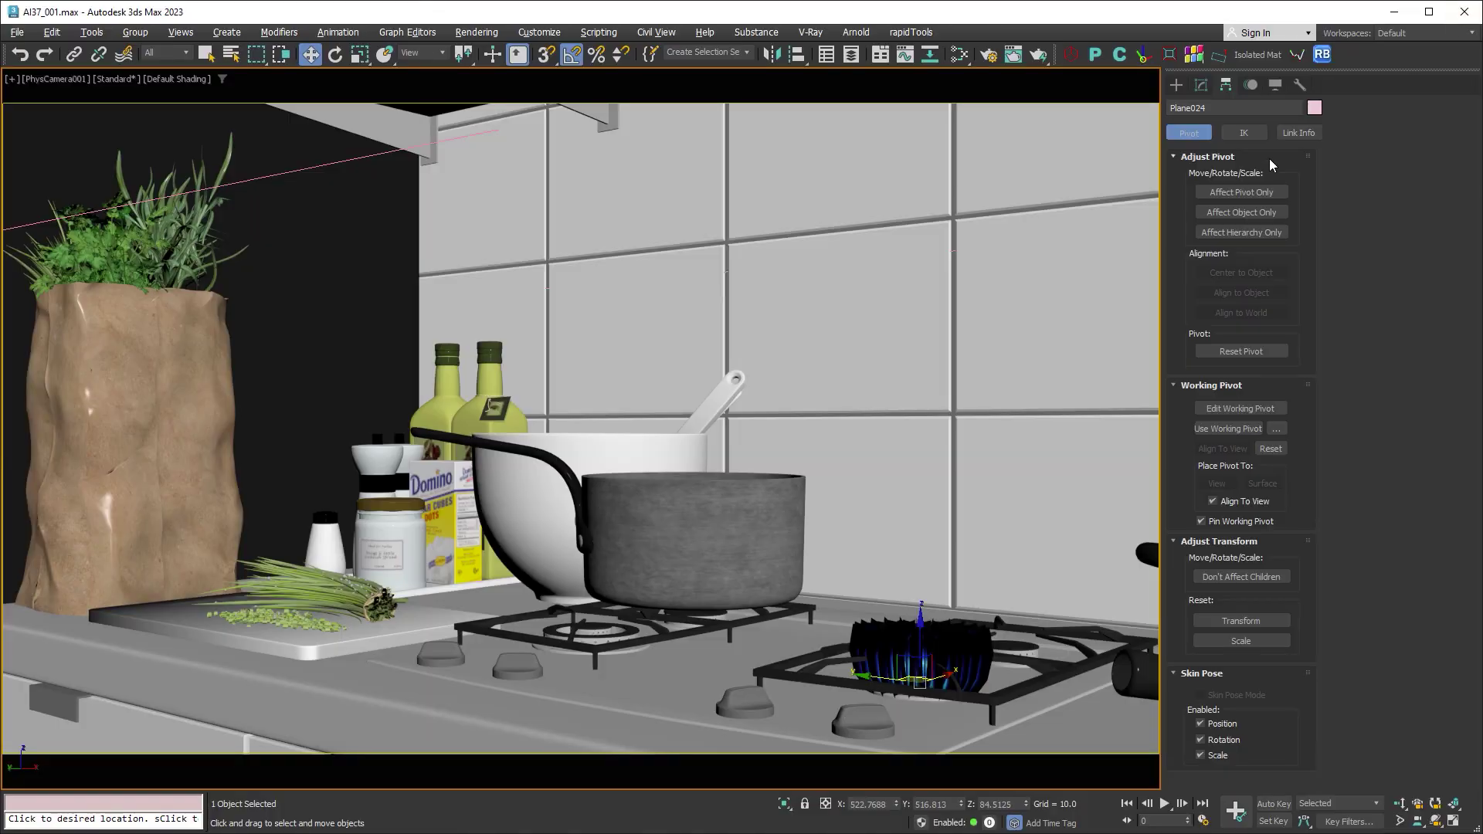
Step: Load the newer kitchen render in the V-Ray VFB and sweep an A/B split against the earlier one
left_click(823, 32)
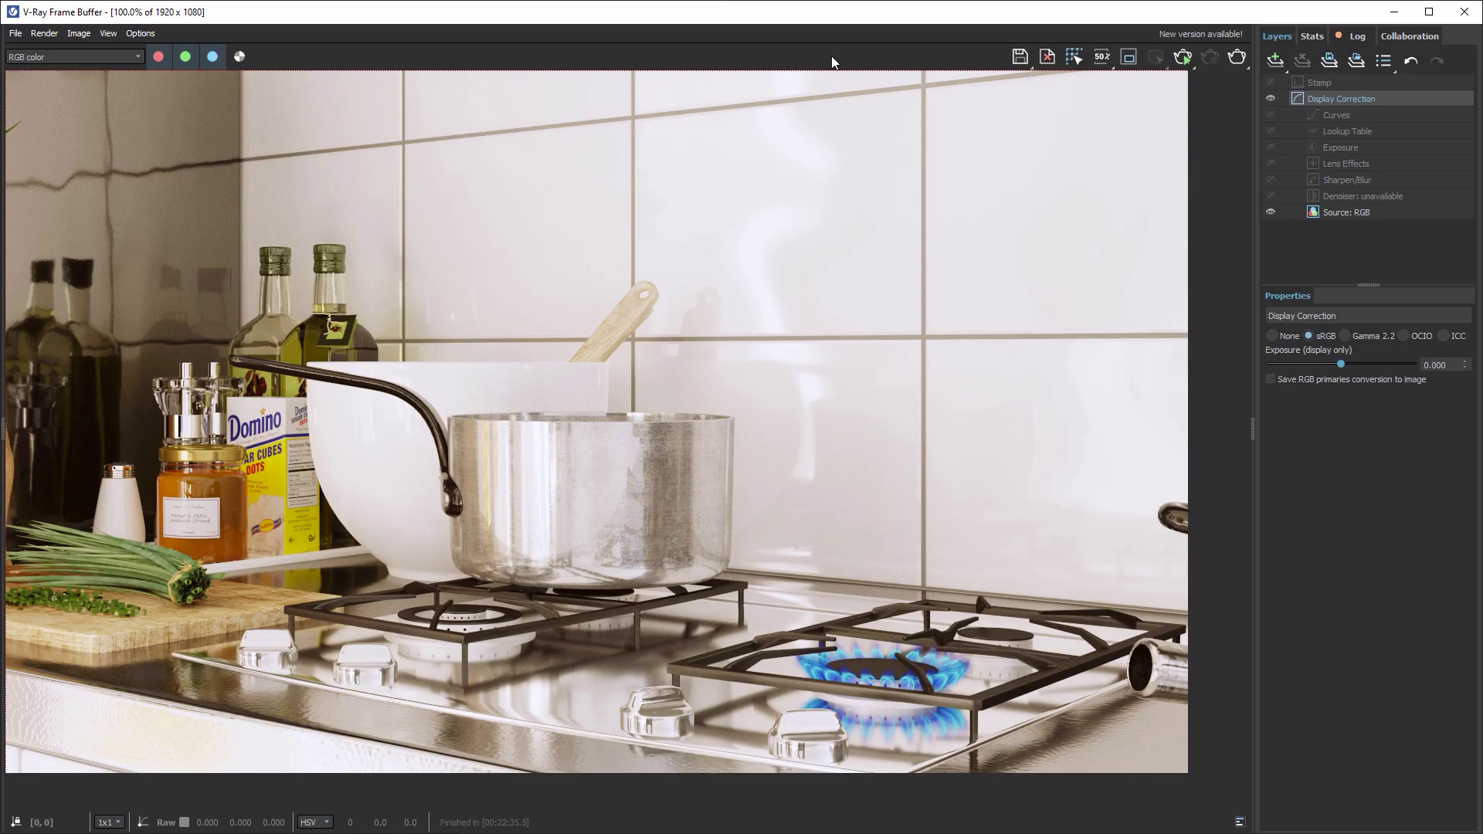
left_click(1180, 54)
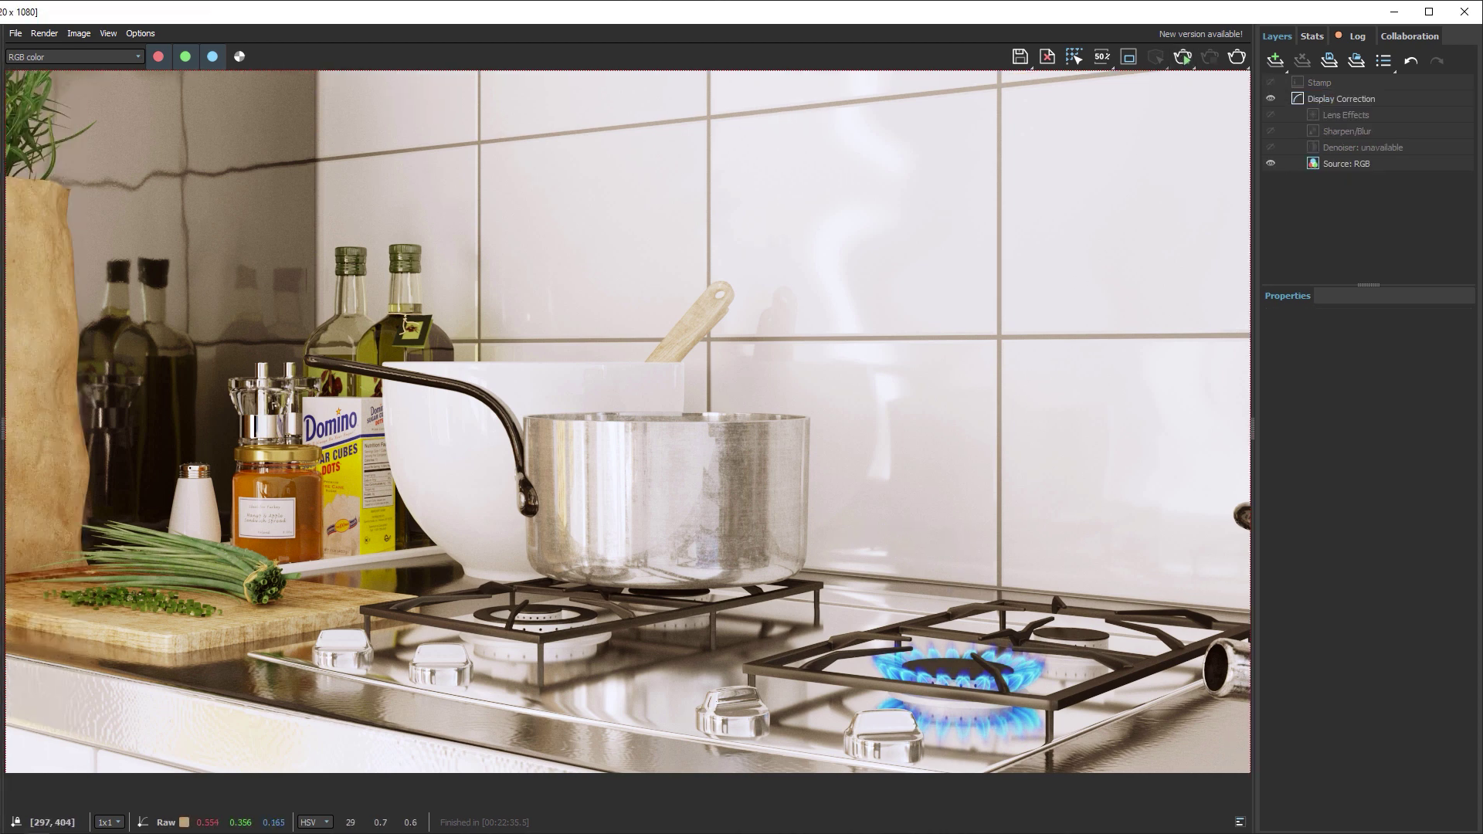
key("a")
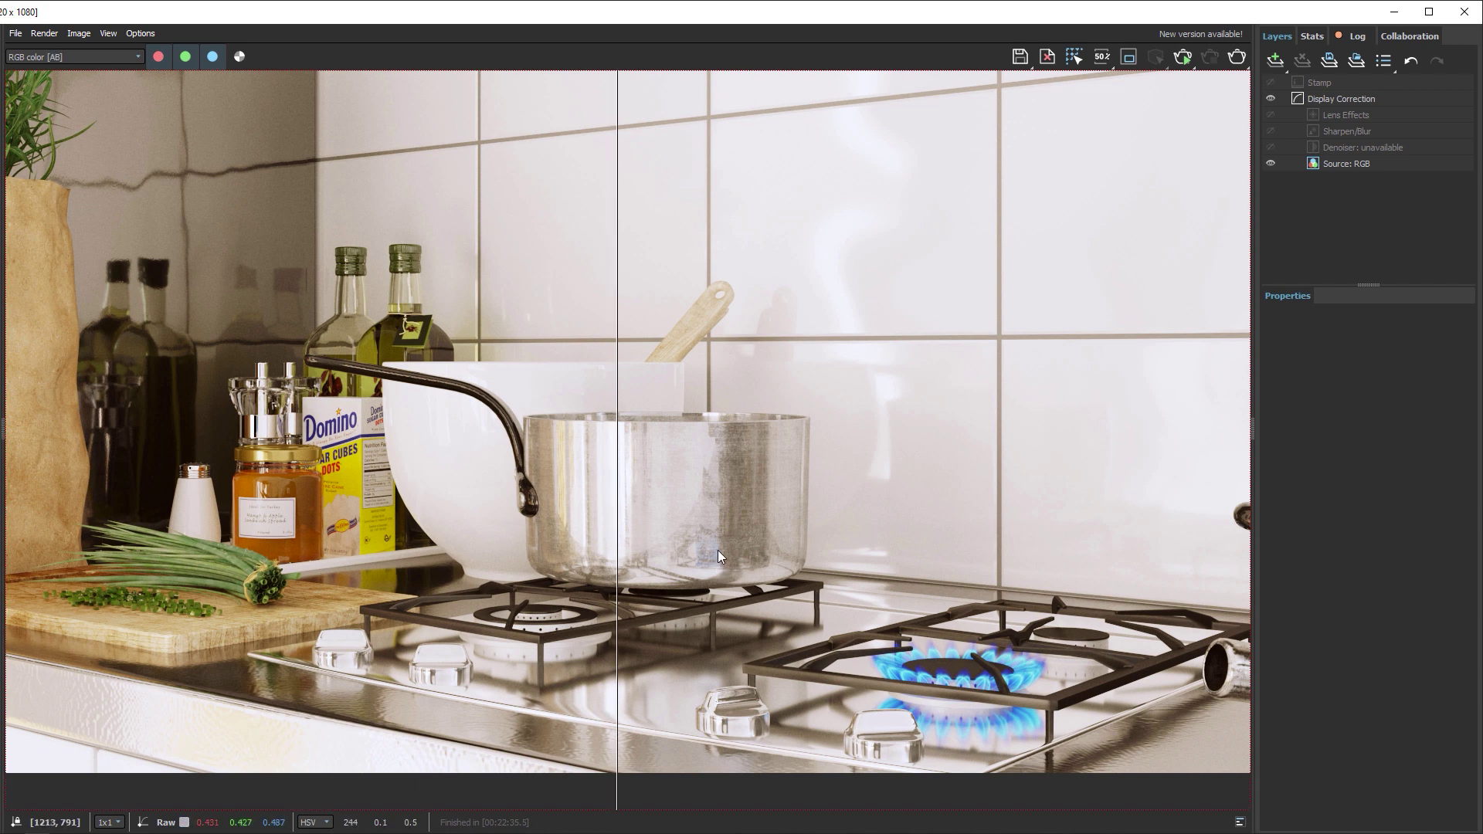
mouse_move(618, 544)
left_mouse_down()
mouse_move(865, 639)
mouse_move(1105, 649)
mouse_move(839, 670)
left_mouse_up()
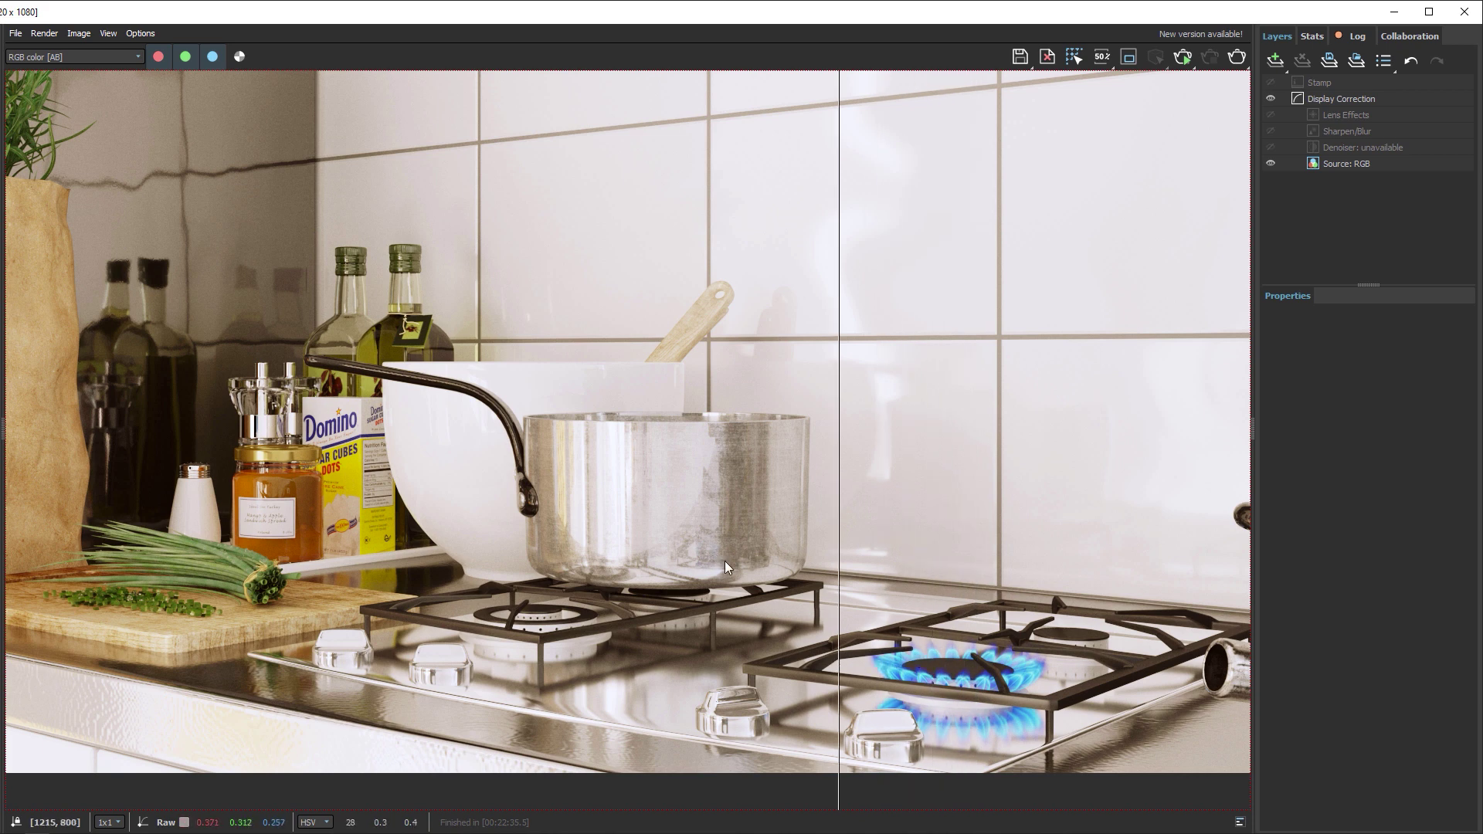
mouse_move(838, 561)
left_mouse_down()
mouse_move(636, 601)
mouse_move(828, 594)
left_mouse_up()
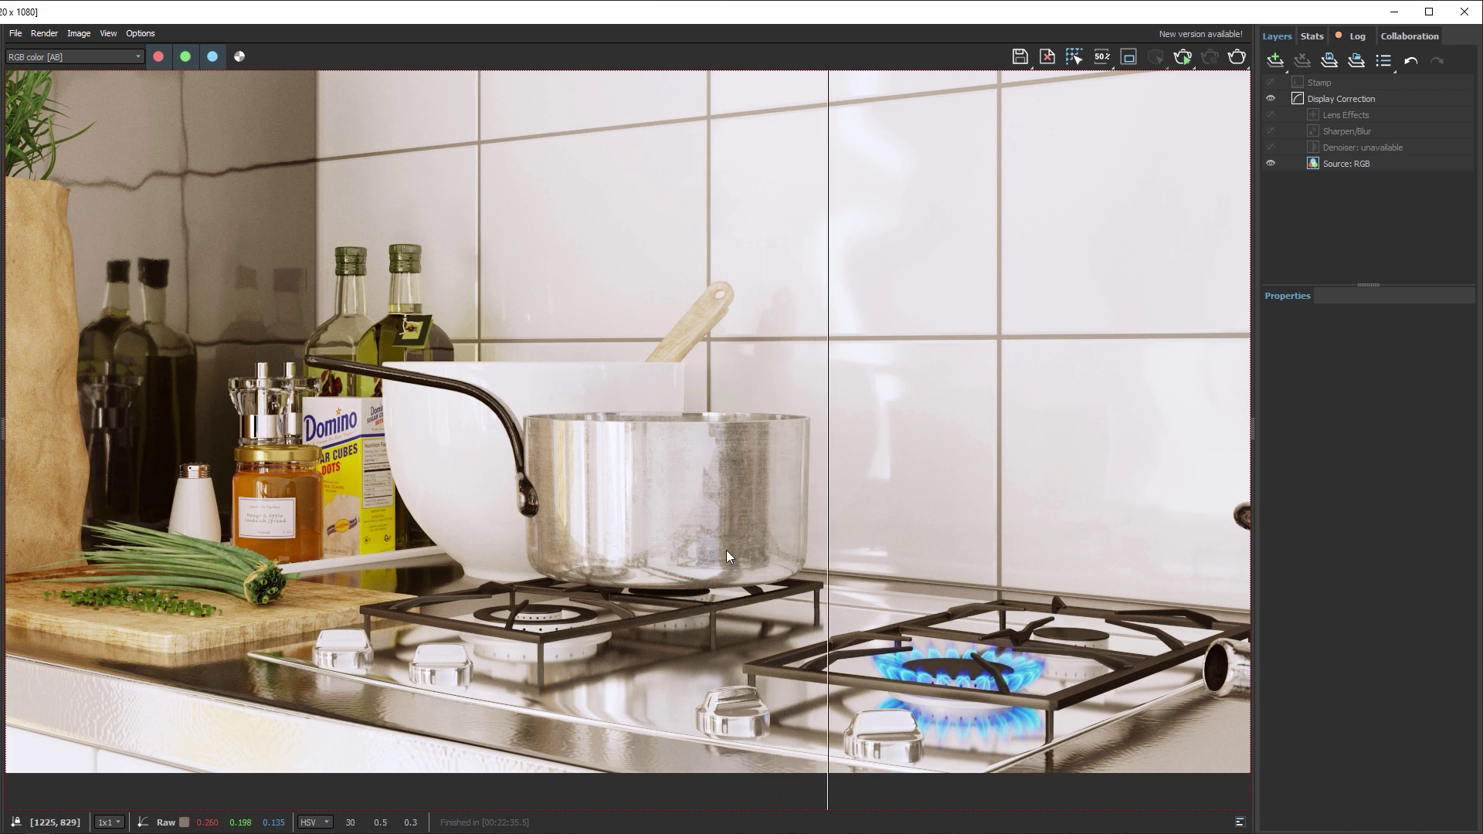
left_click(1464, 12)
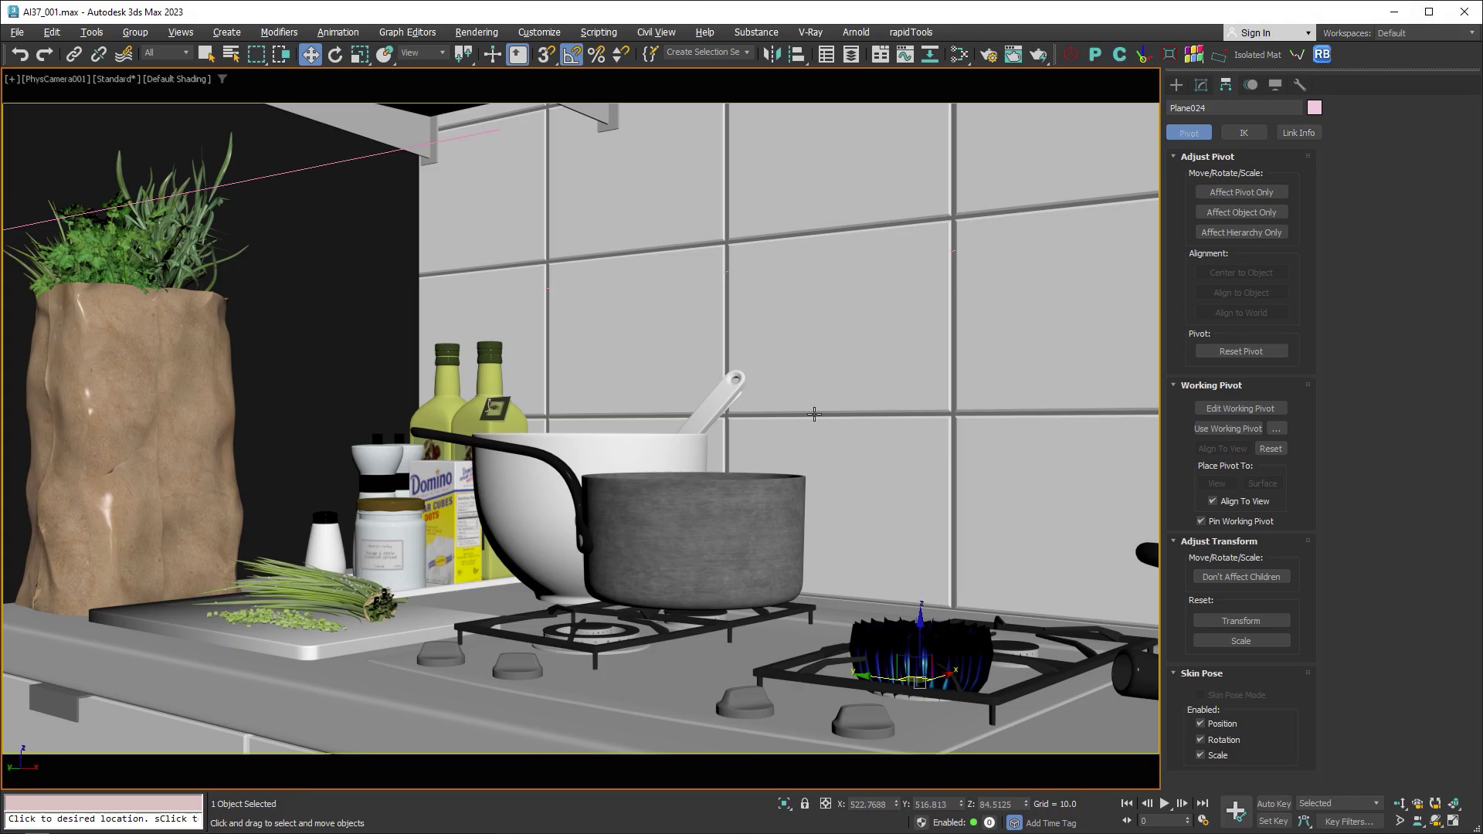
Step: Maximize the Perspective viewport and orbit to a near top-down view of the burner
key("alt+w")
key("alt+w")
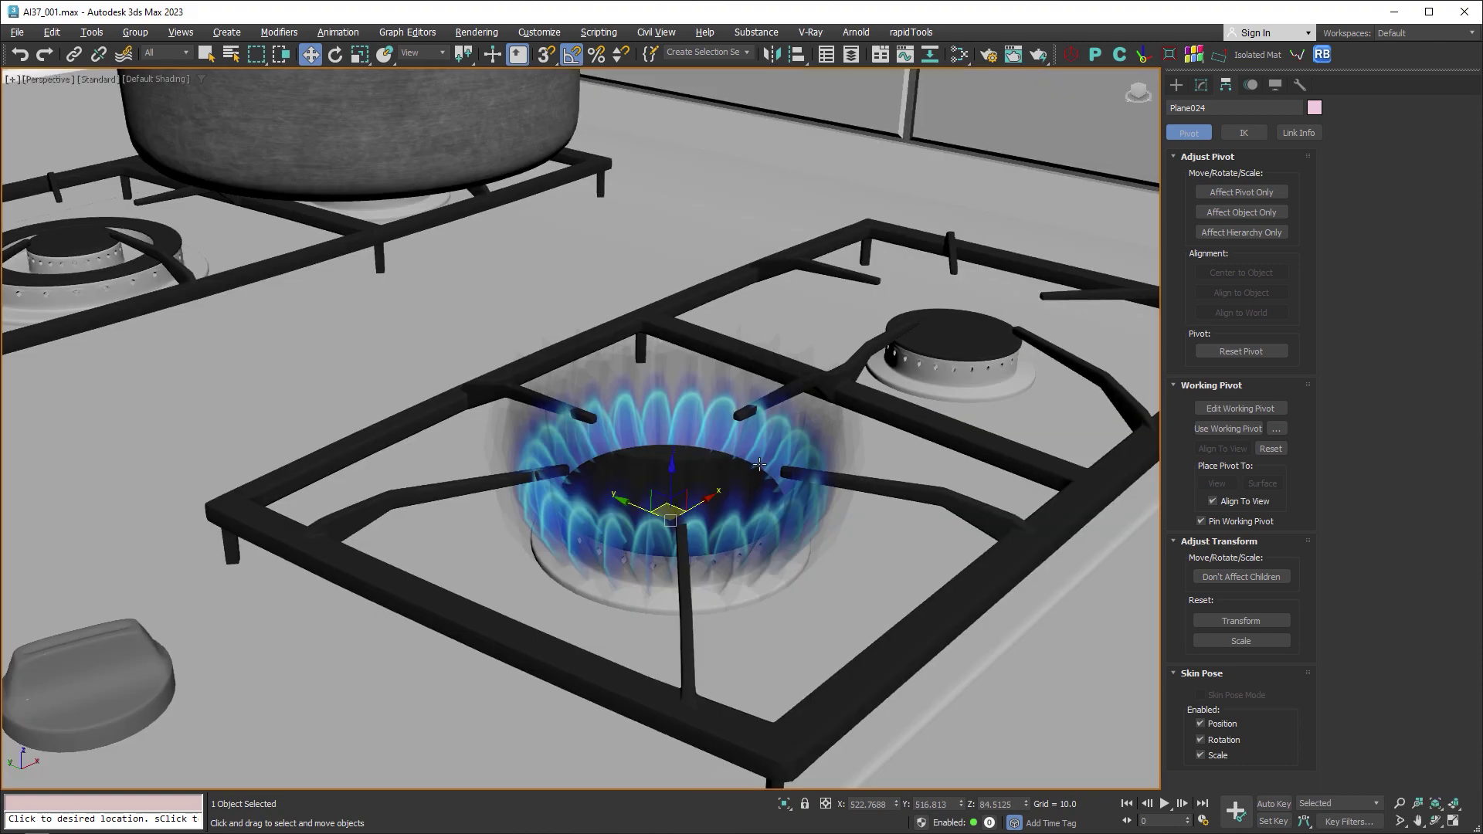
mouse_move(764, 480)
middle_mouse_down("alt")
mouse_move(776, 590)
mouse_move(805, 540)
mouse_move(775, 448)
mouse_move(796, 421)
mouse_move(775, 427)
mouse_move(801, 440)
mouse_move(807, 501)
middle_mouse_up("alt")
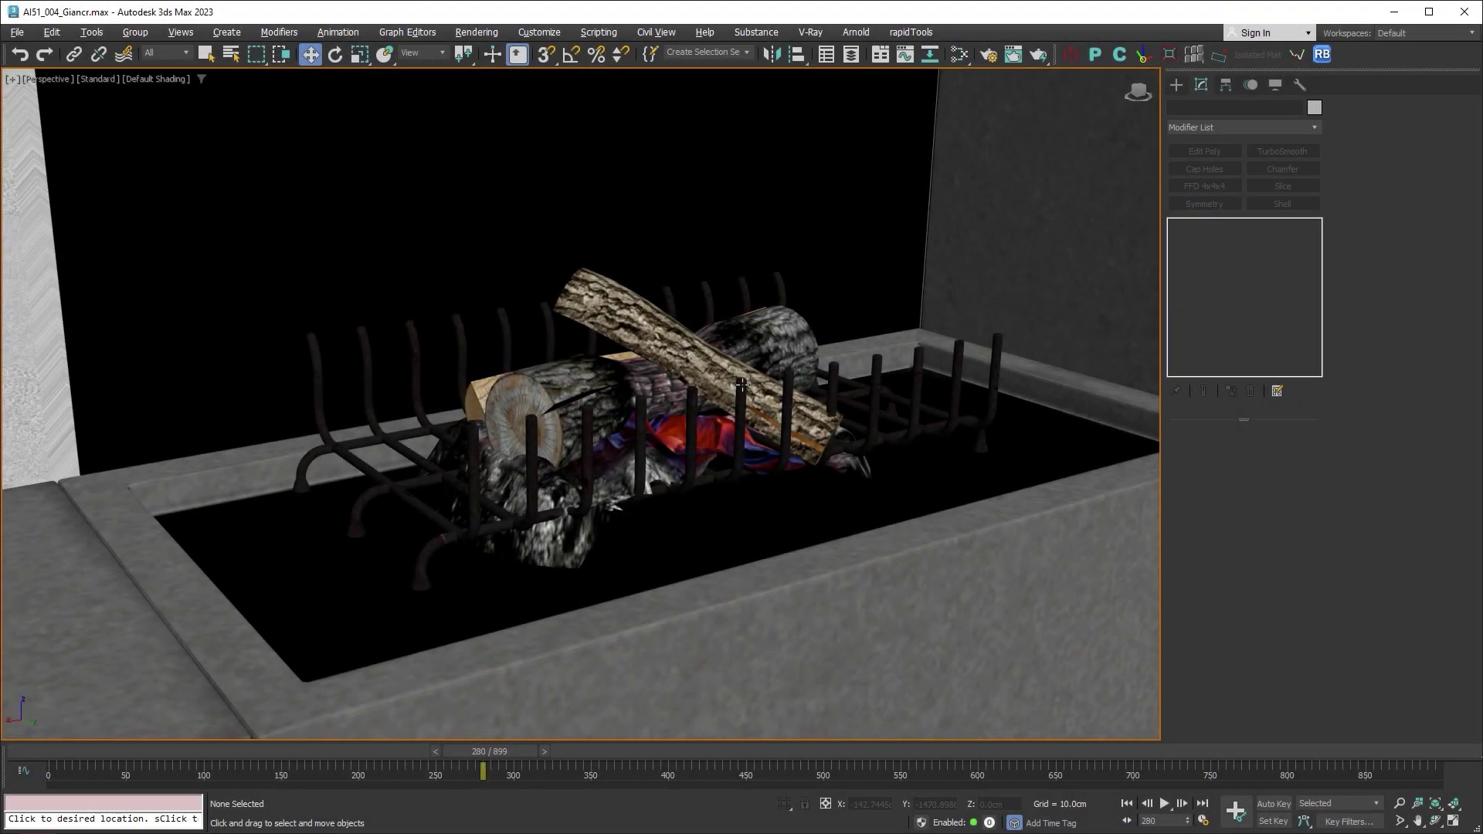
Step: Select the fireplace logs, turn on Edged Faces, and zoom to frame them in the perspective view
left_click(663, 334)
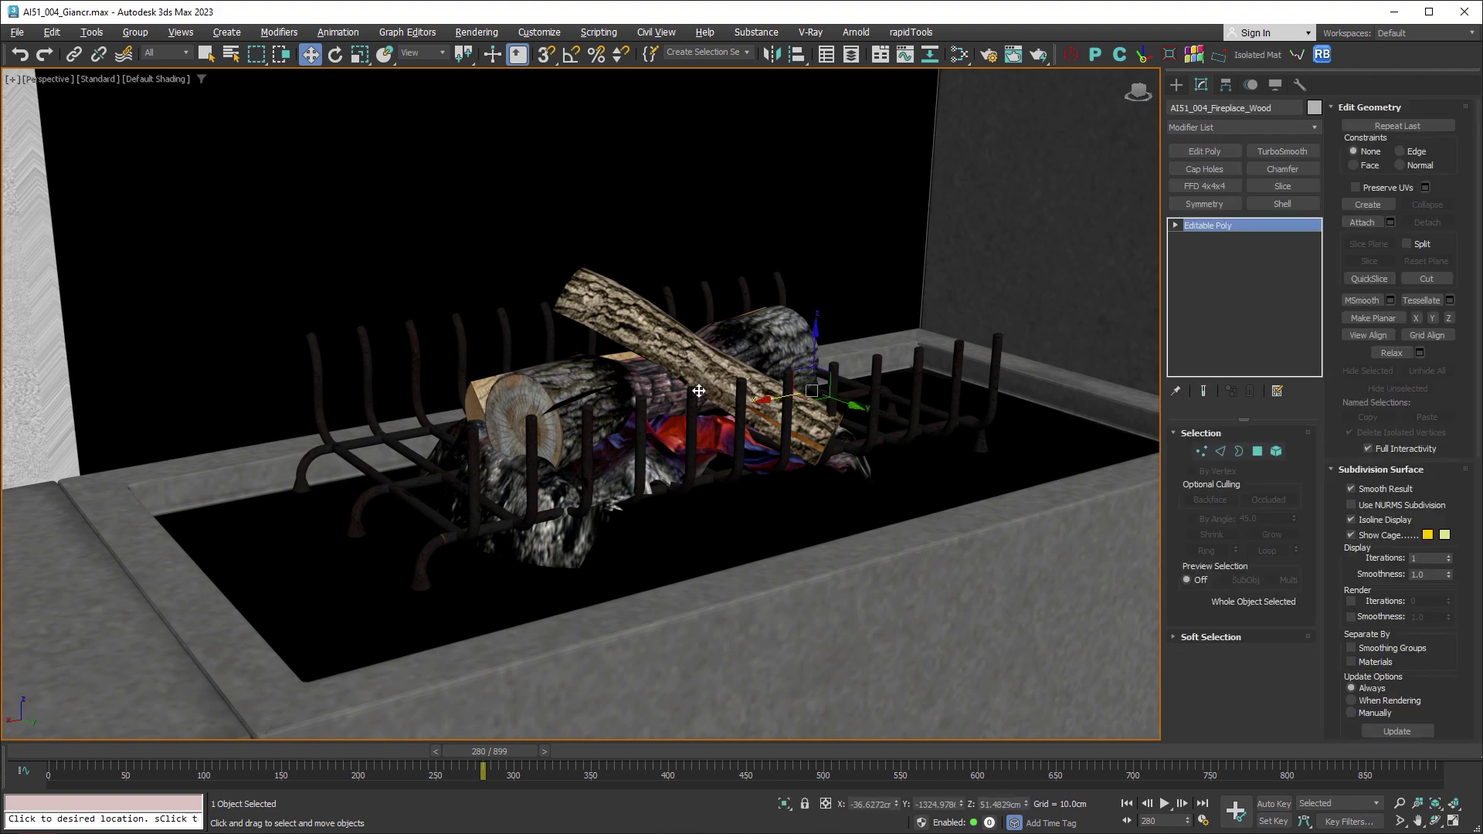
scroll(729, 411, "down", 10)
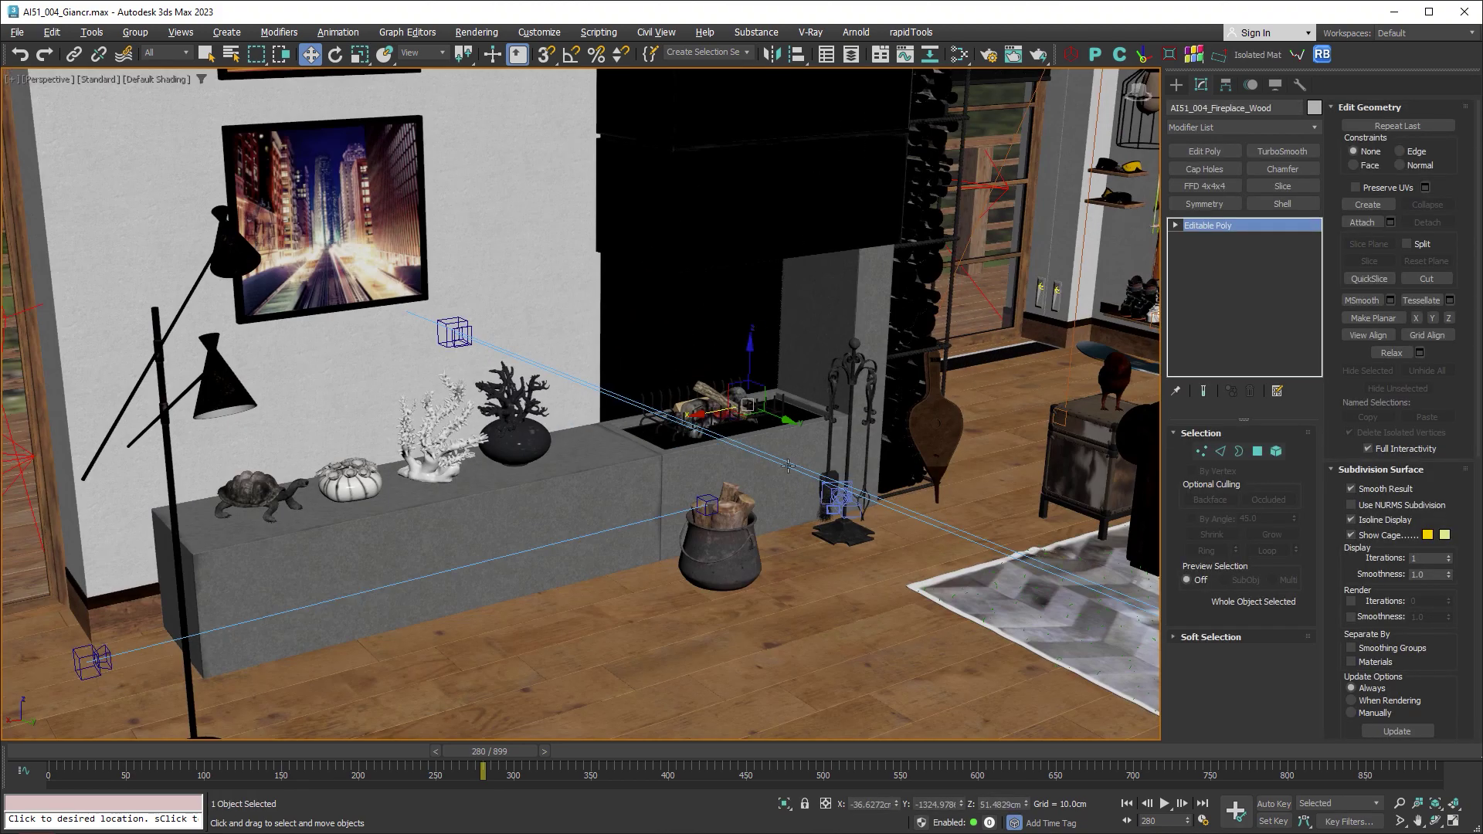
middle_click_drag(728, 411, 773, 459, "alt")
middle_click_drag(786, 461, 722, 415, "alt")
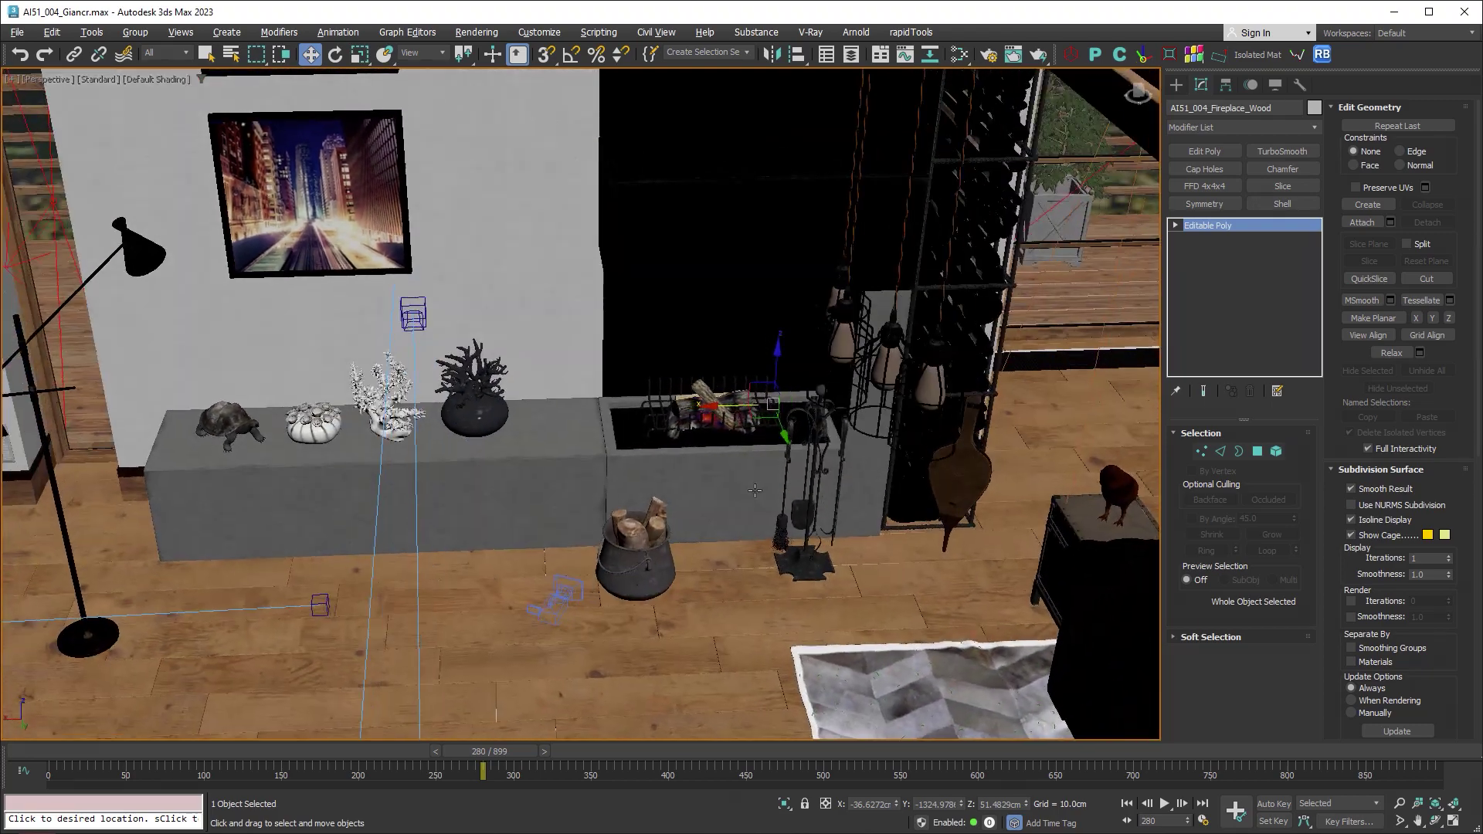
scroll(722, 415, "up", 5)
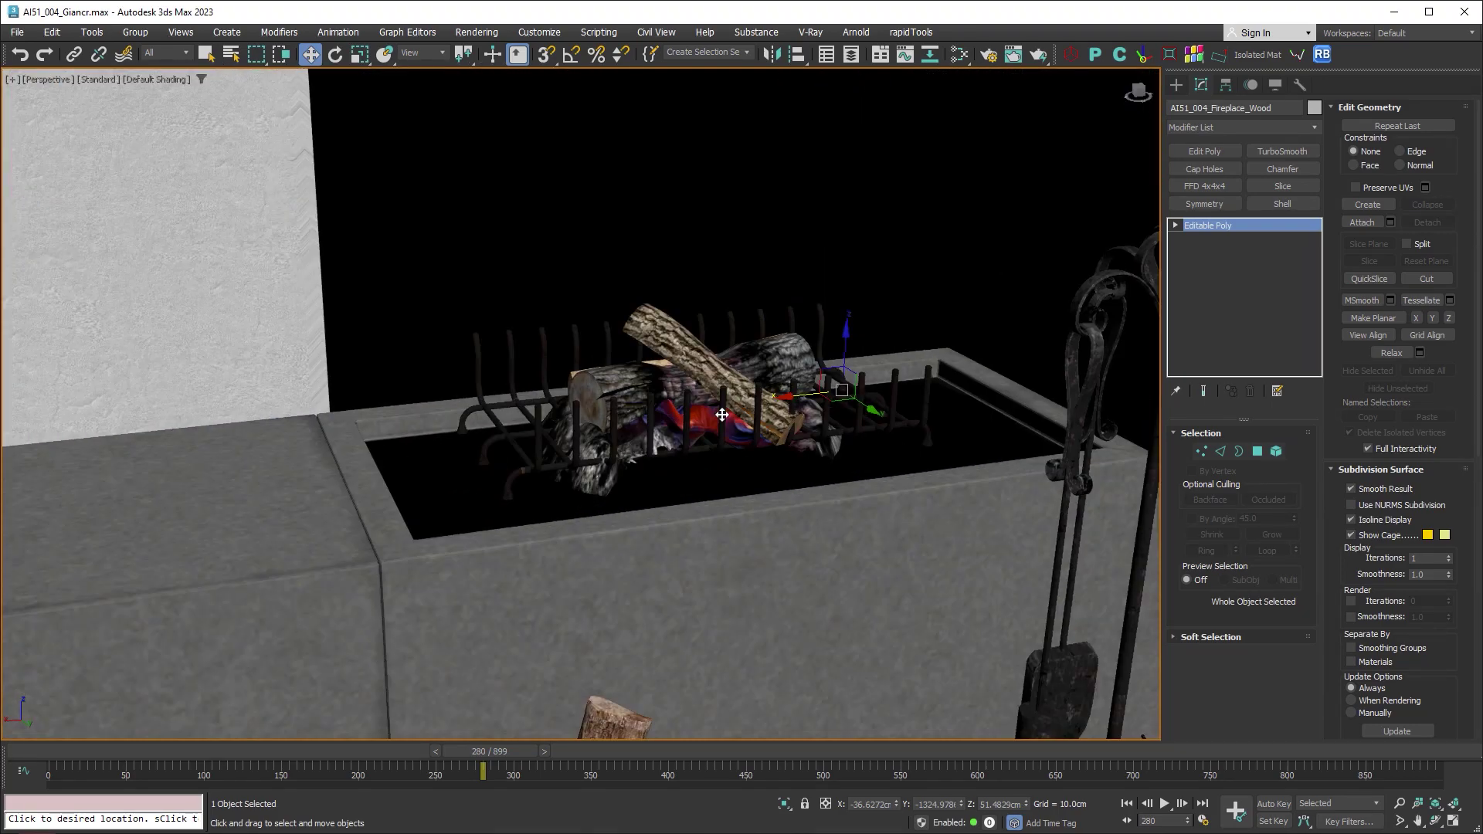
key("F4")
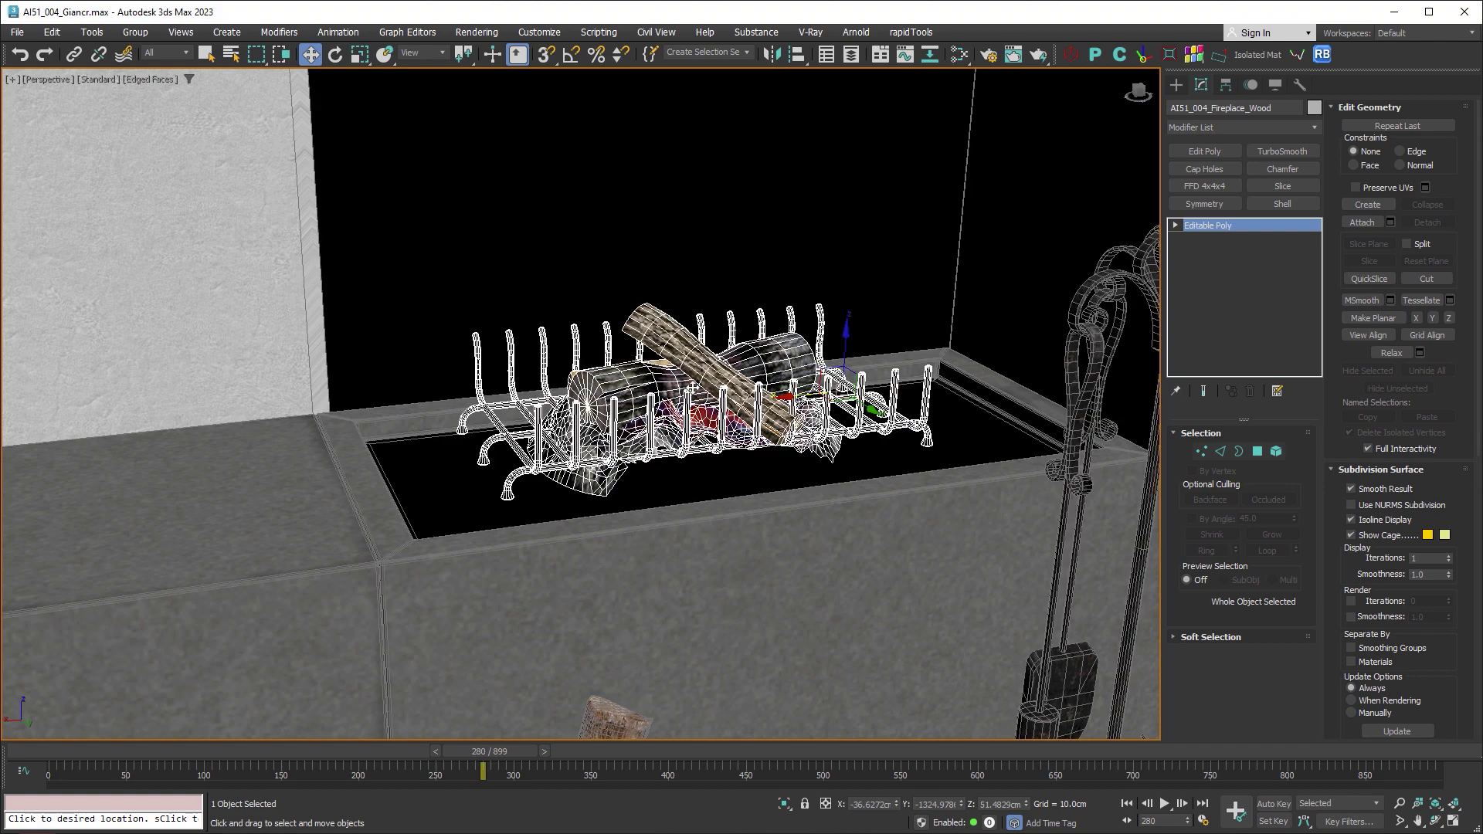
key("alt+w")
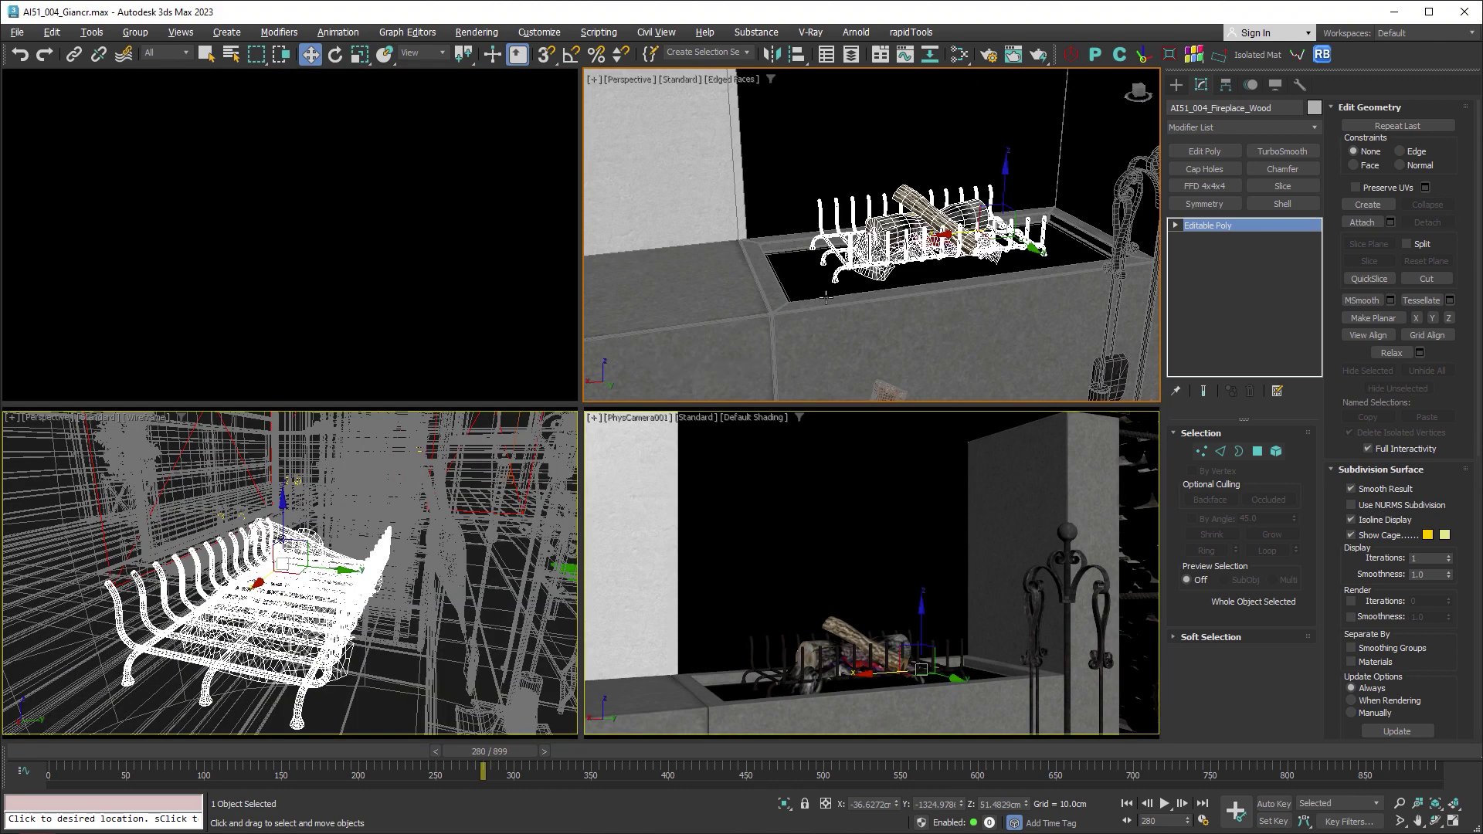
key("alt+w")
key("z")
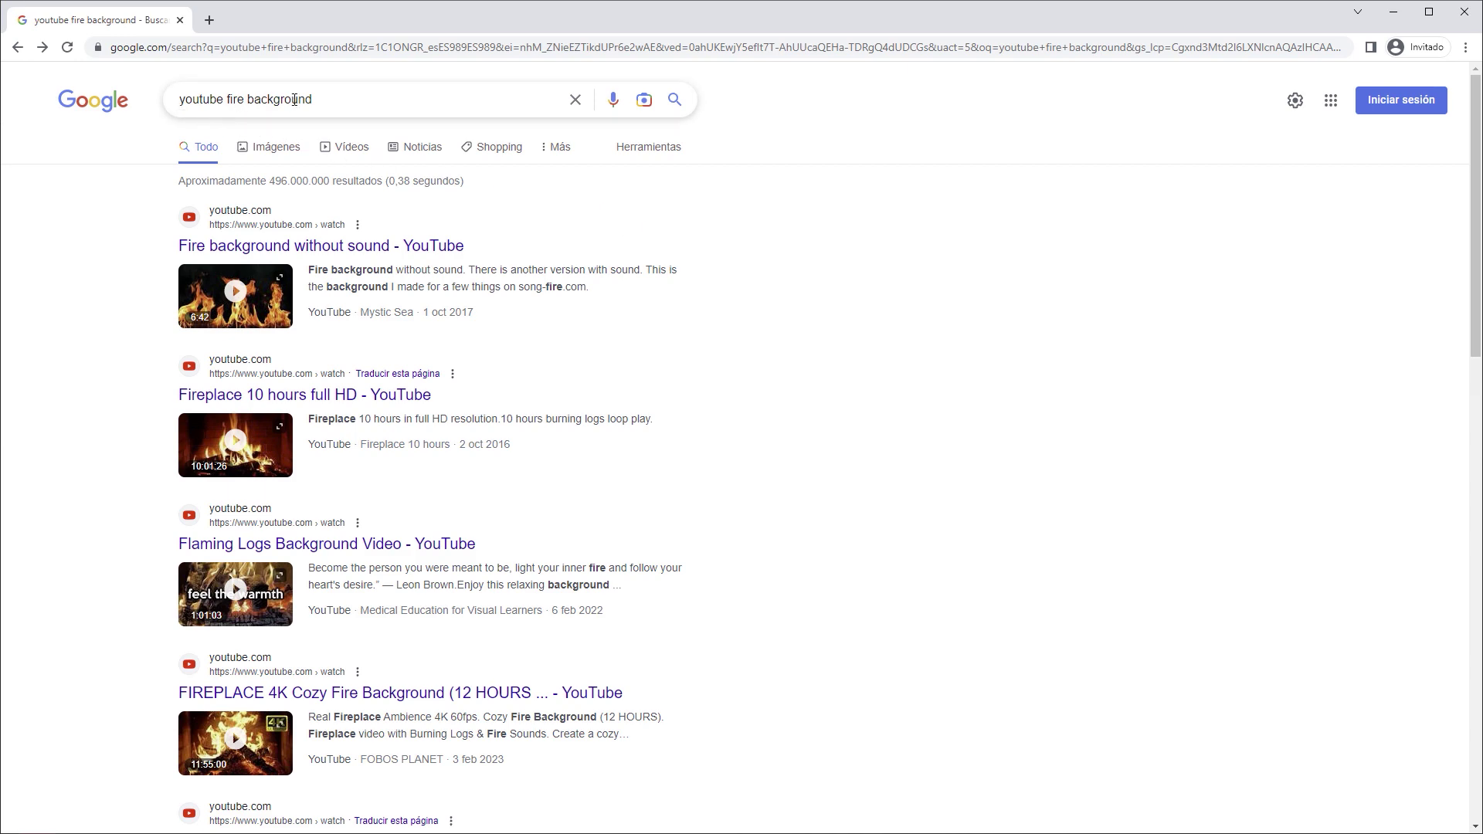
Step: Open the 'Fire background without sound' YouTube result, watch it, then minimize the browser
scroll(961, 414, "down", 8)
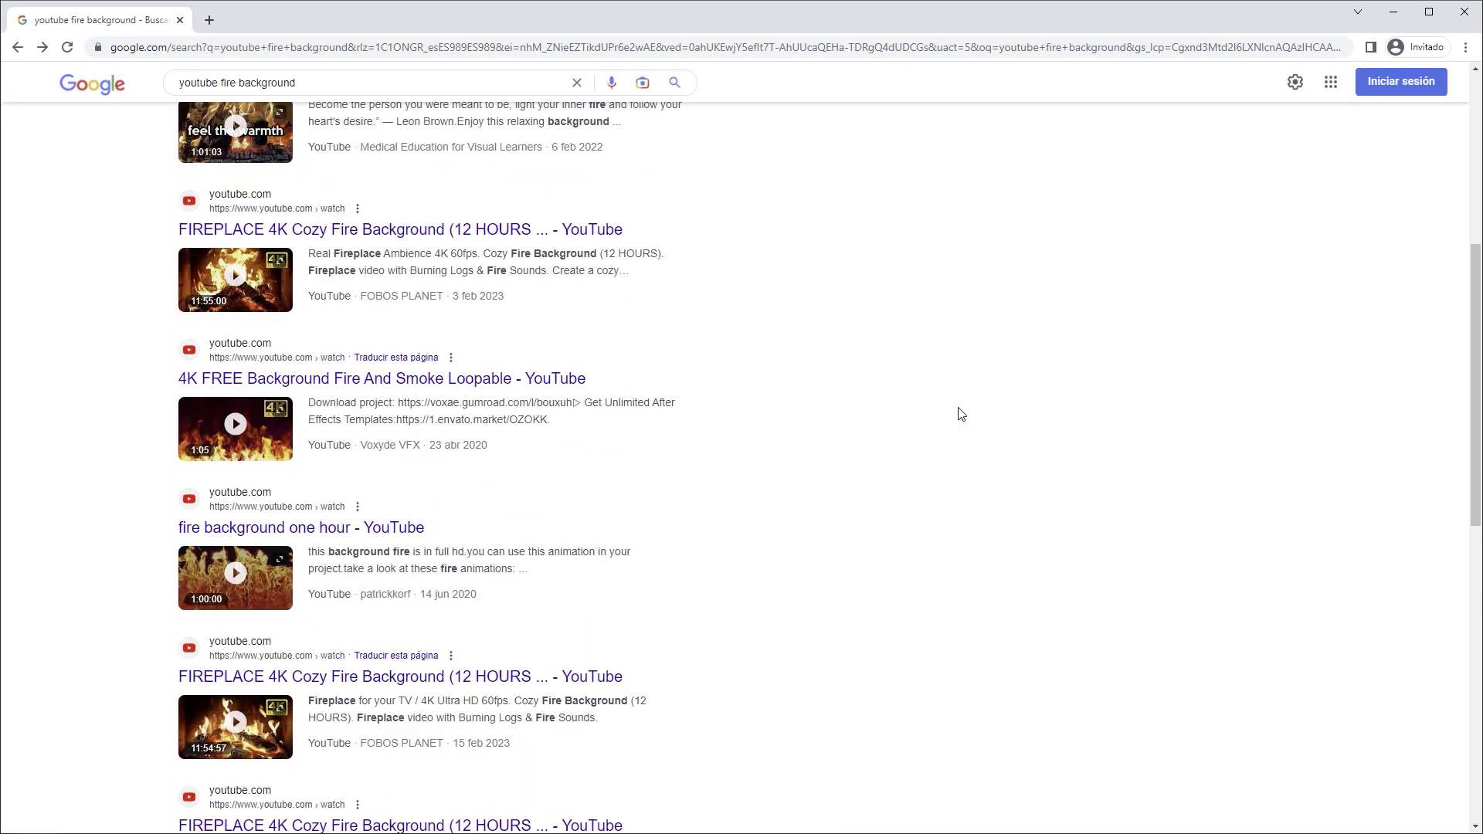
scroll(960, 414, "down", 5)
scroll(961, 413, "up", 1)
scroll(960, 413, "up", 7)
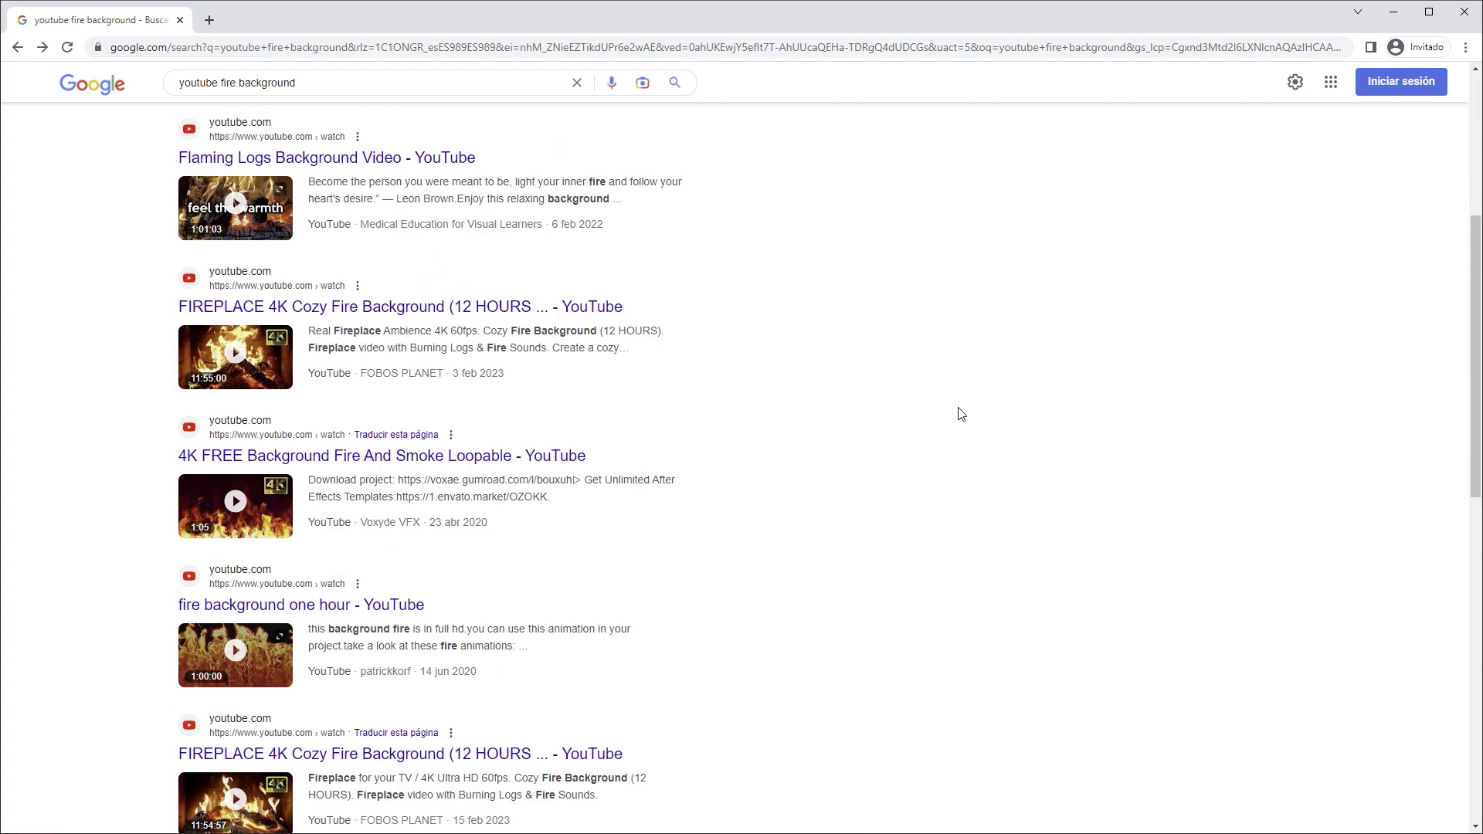
scroll(961, 413, "up", 5)
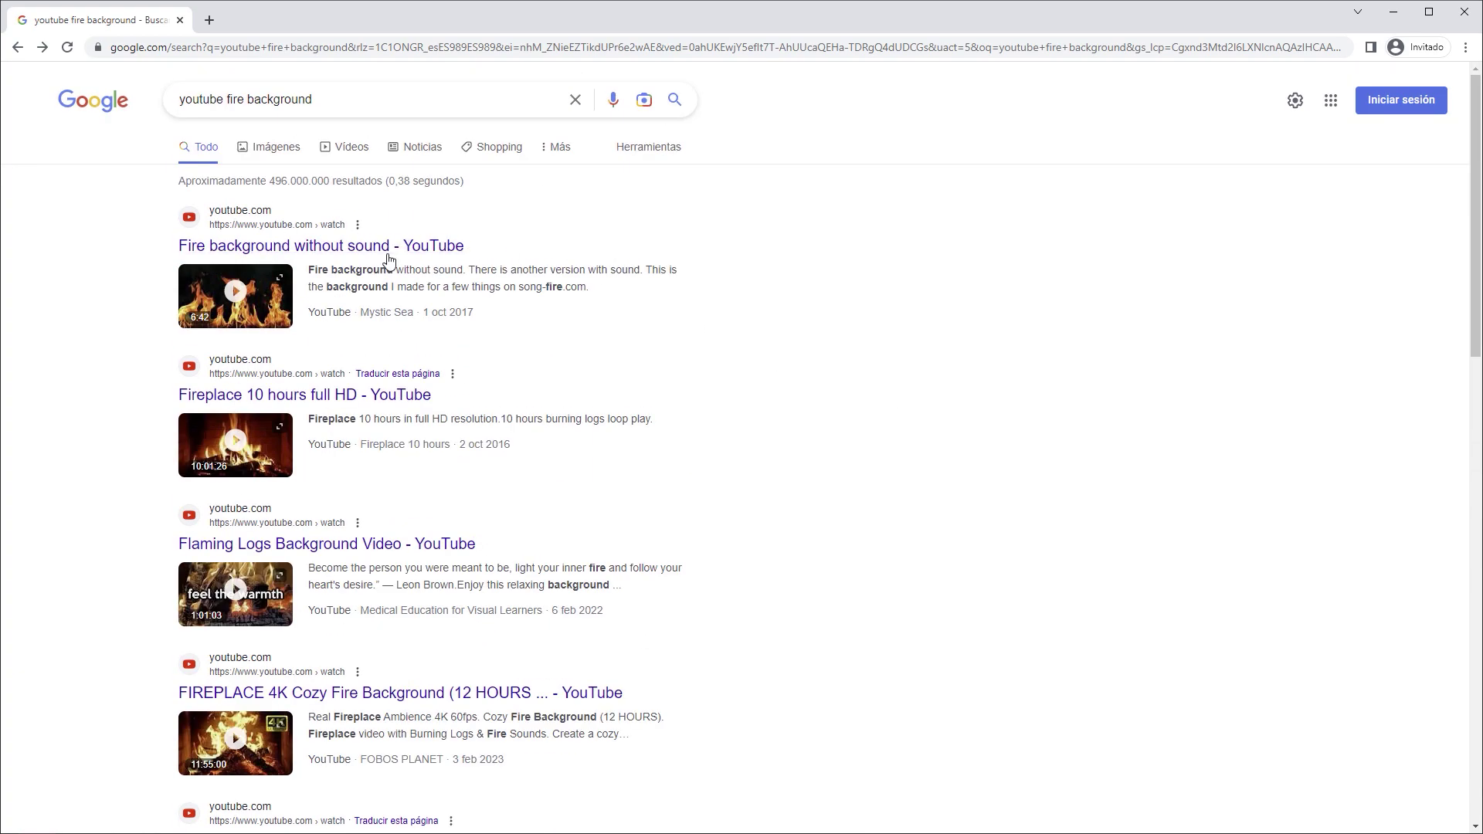
left_click(348, 248)
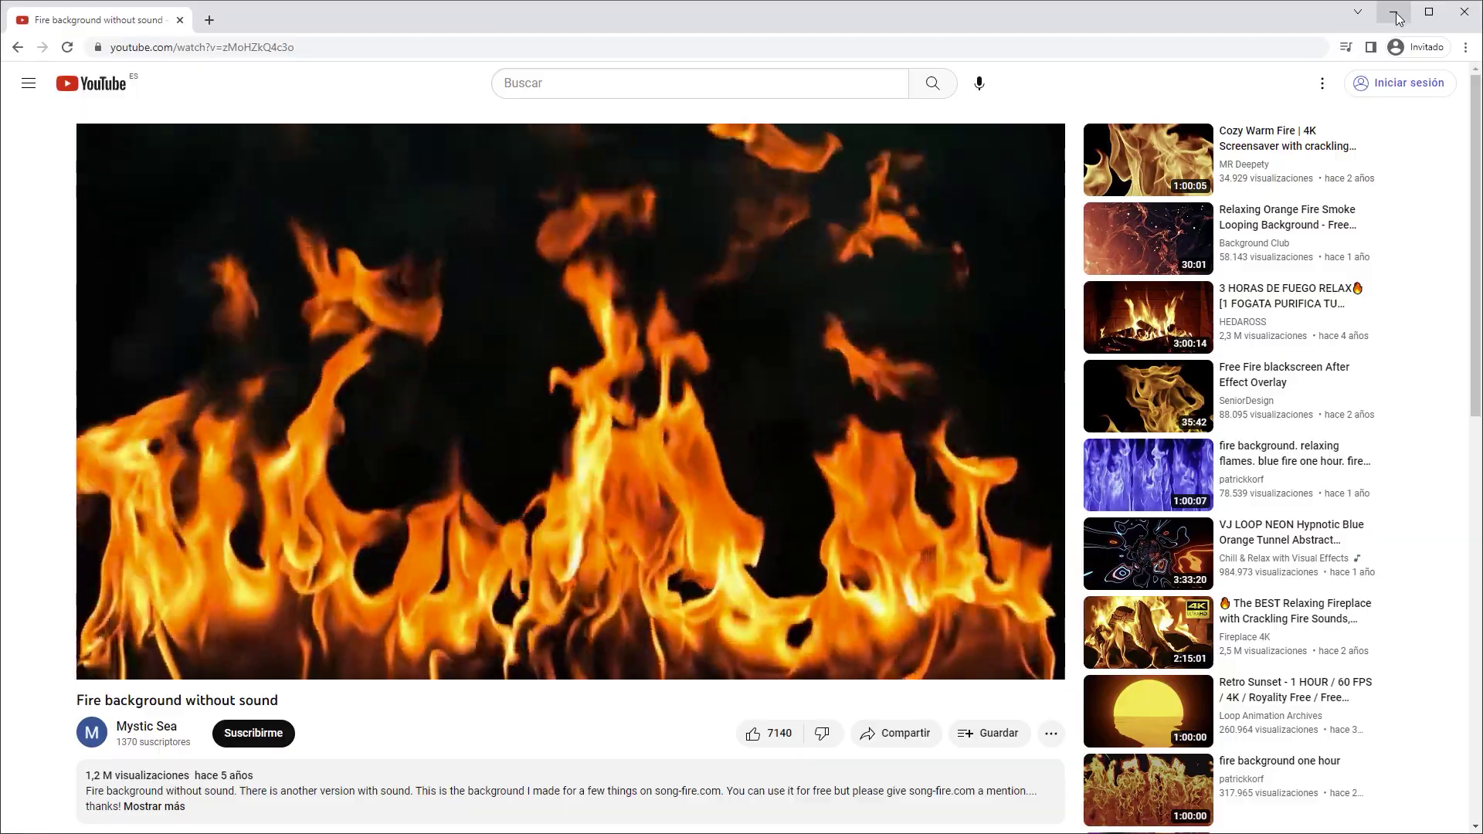
left_click(1394, 14)
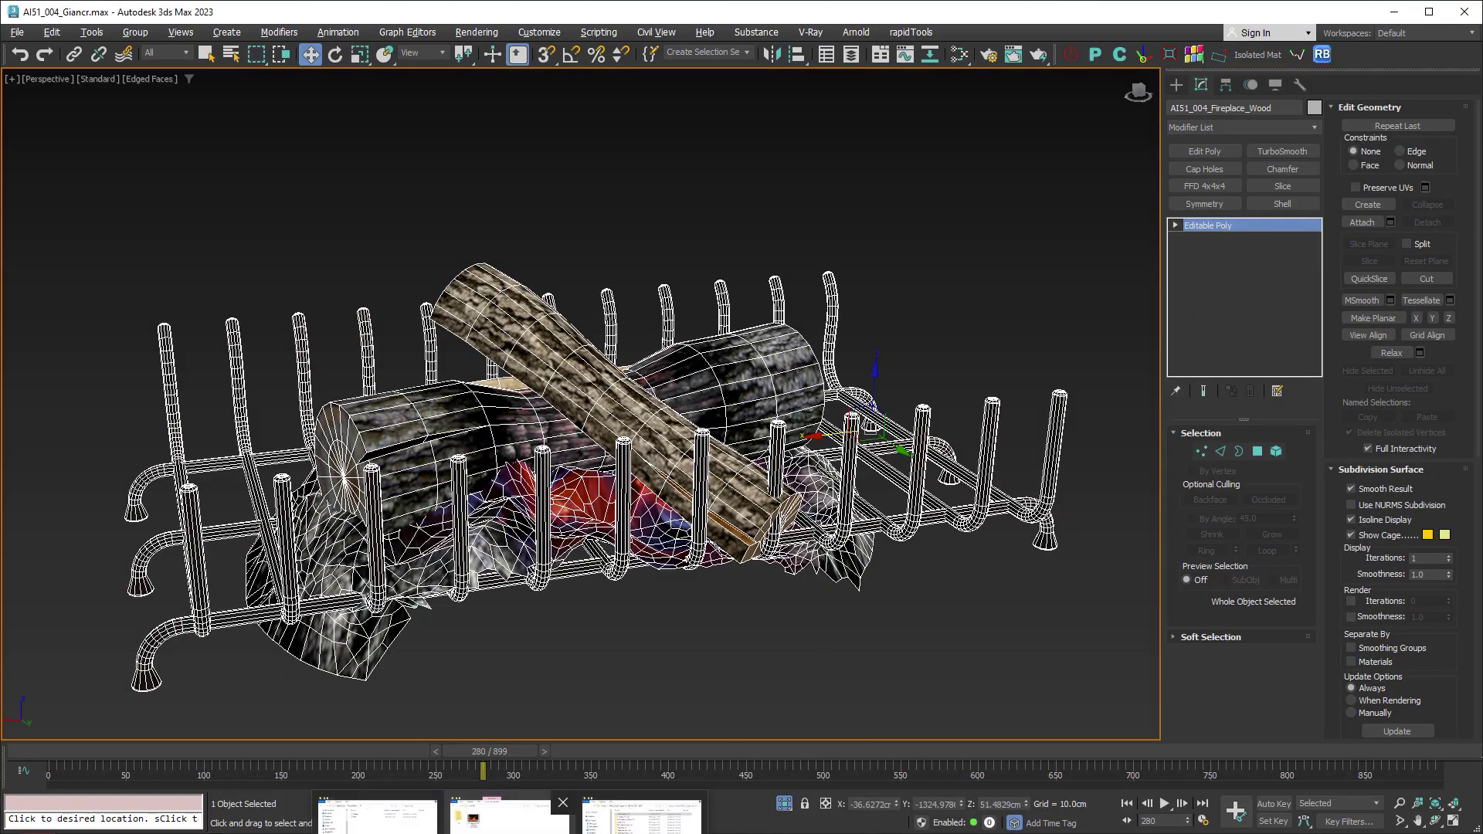
Step: Bring up the 'tuto fire' folder in File Explorer from the taskbar
left_click(576, 811)
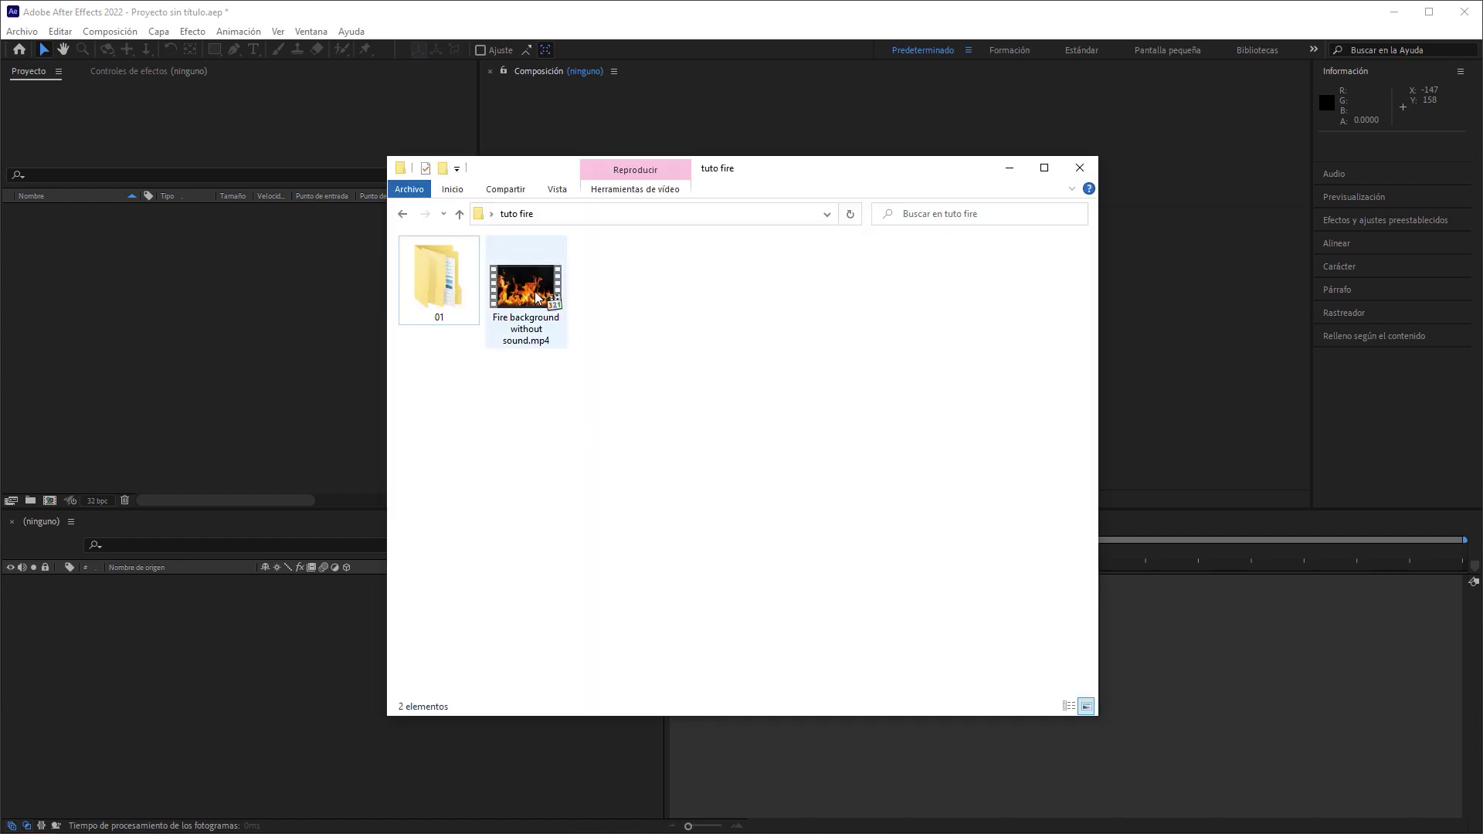
Step: Import 'Fire background without sound.mp4' into the Project panel and build a composition from it
mouse_move(529, 297)
left_mouse_down()
mouse_move(541, 411)
mouse_move(173, 332)
left_mouse_up()
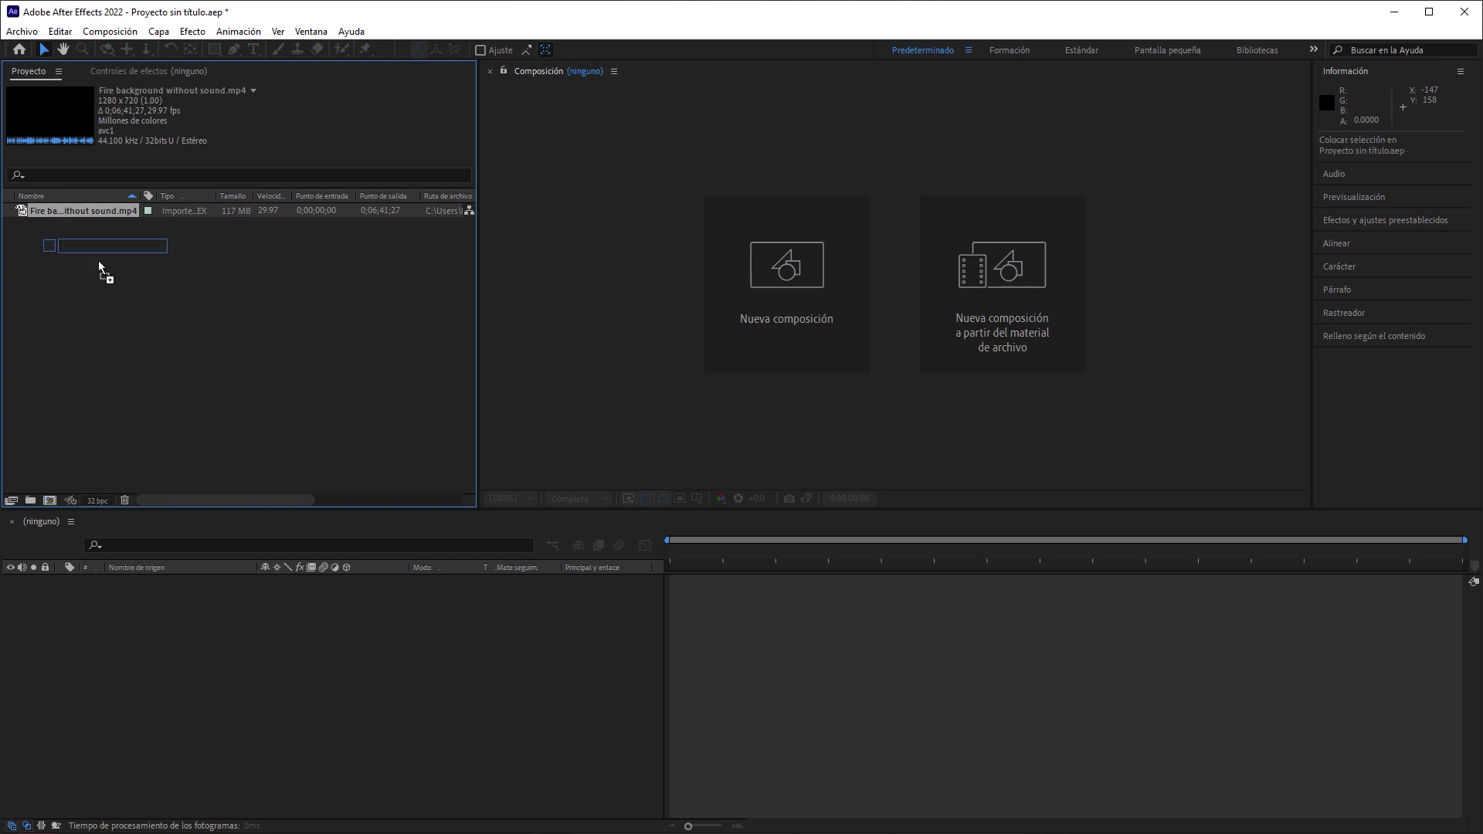
left_click_drag(62, 219, 157, 663)
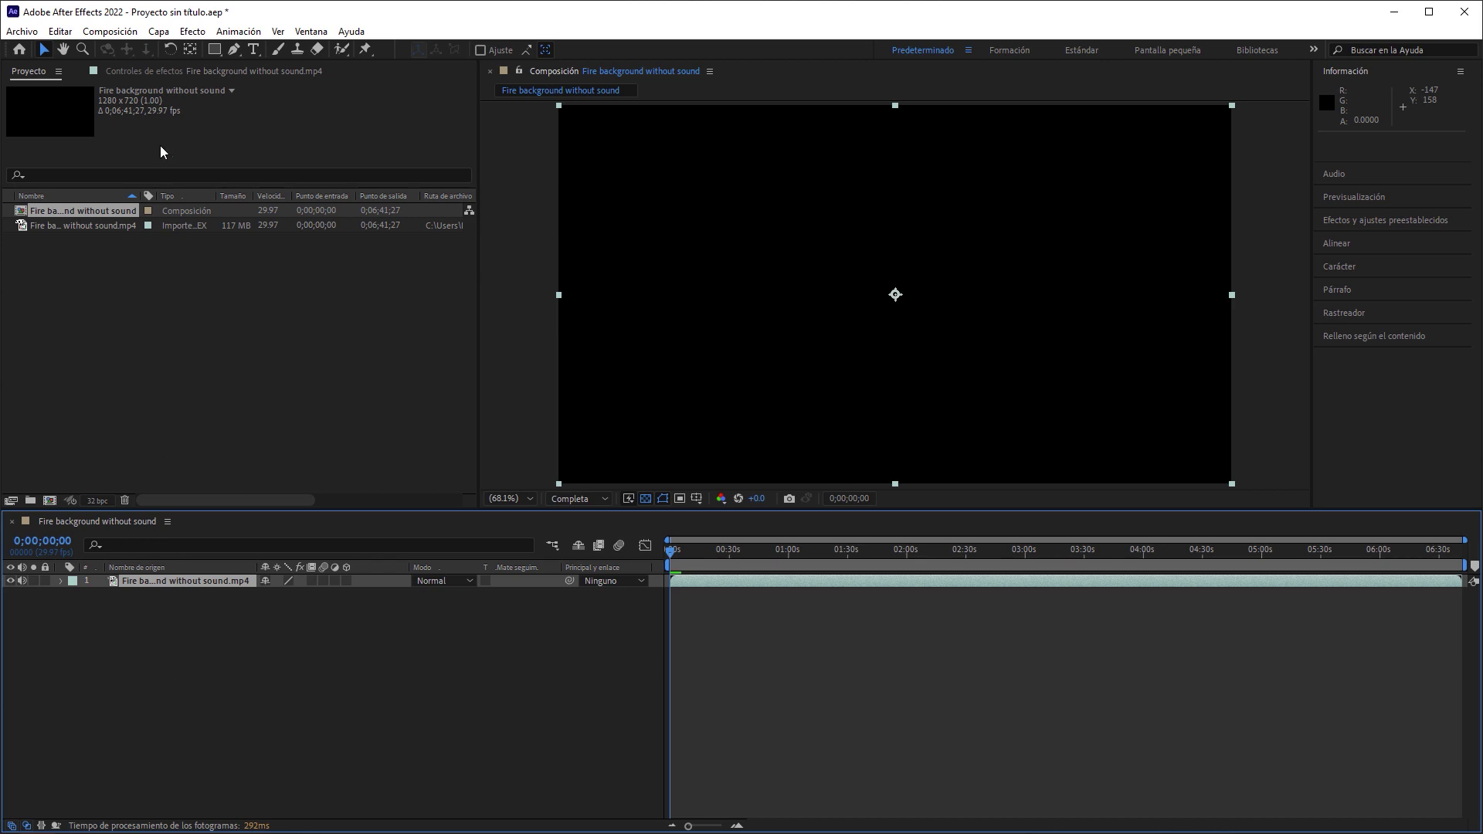
left_click(310, 31)
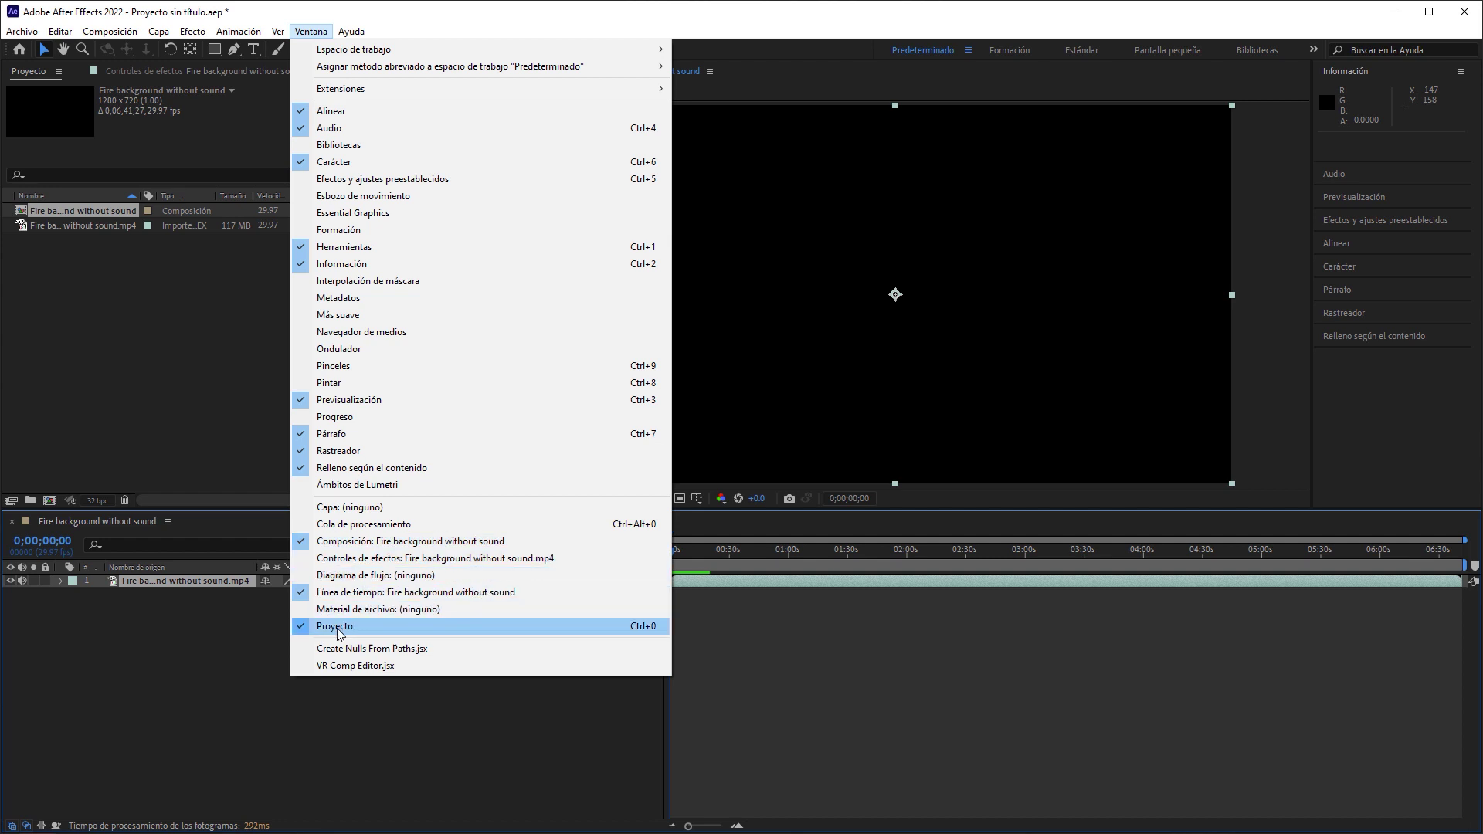
left_click(205, 661)
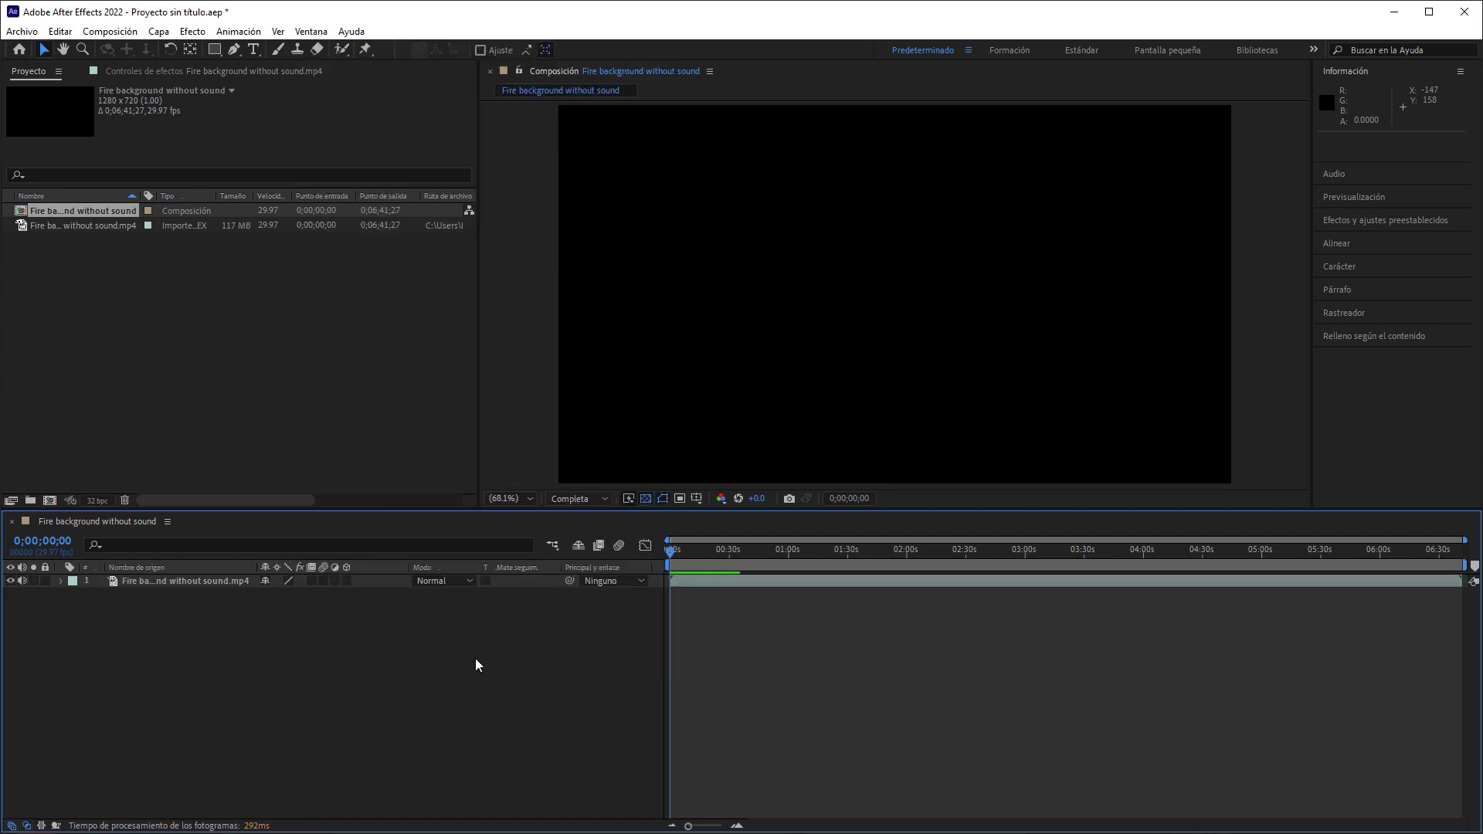
Step: Scrub the fire footage and zoom into the timeline to find the first frame with flames
left_click_drag(674, 555, 712, 556)
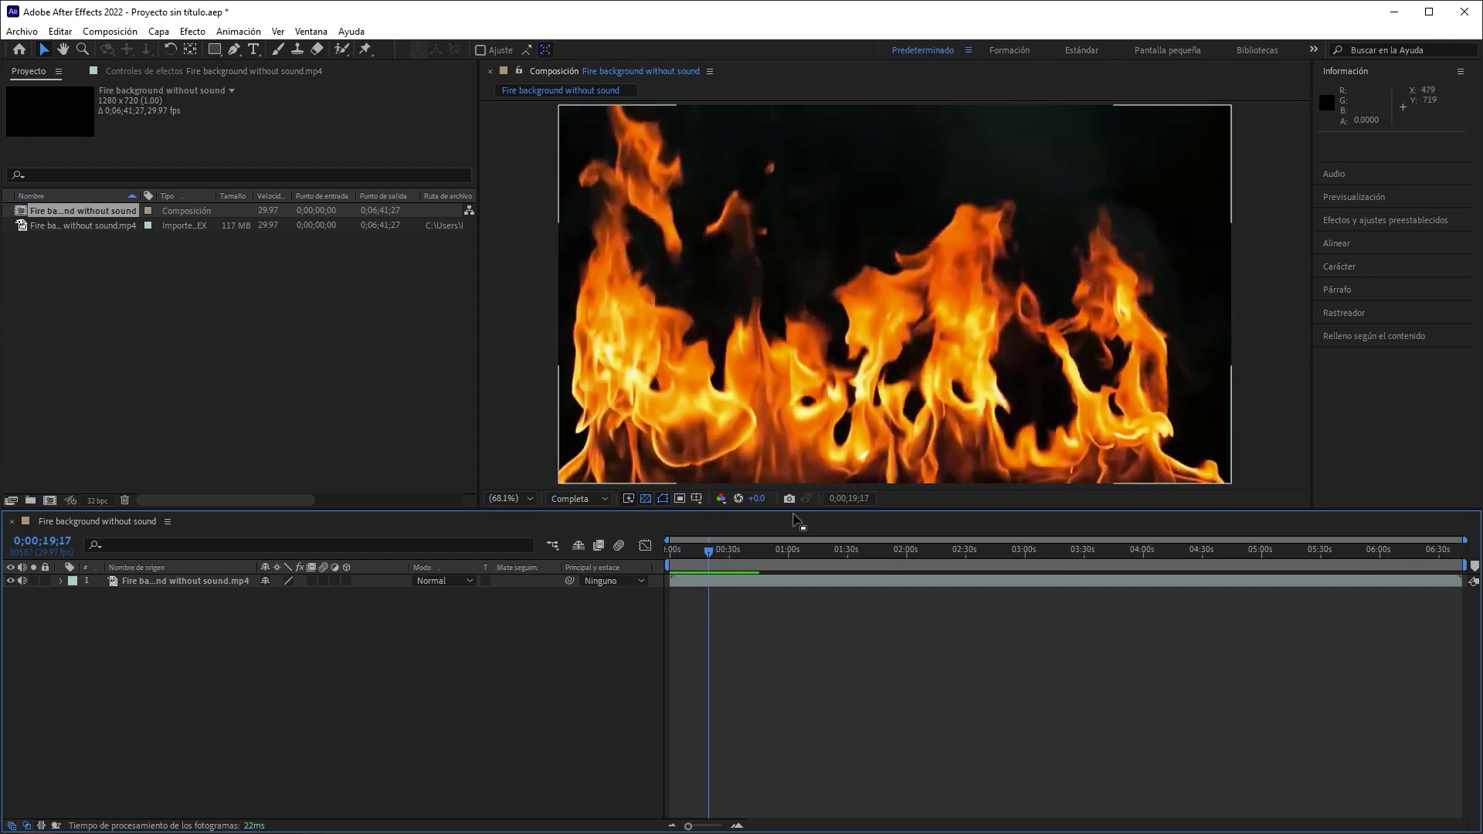
left_click_drag(709, 553, 669, 558)
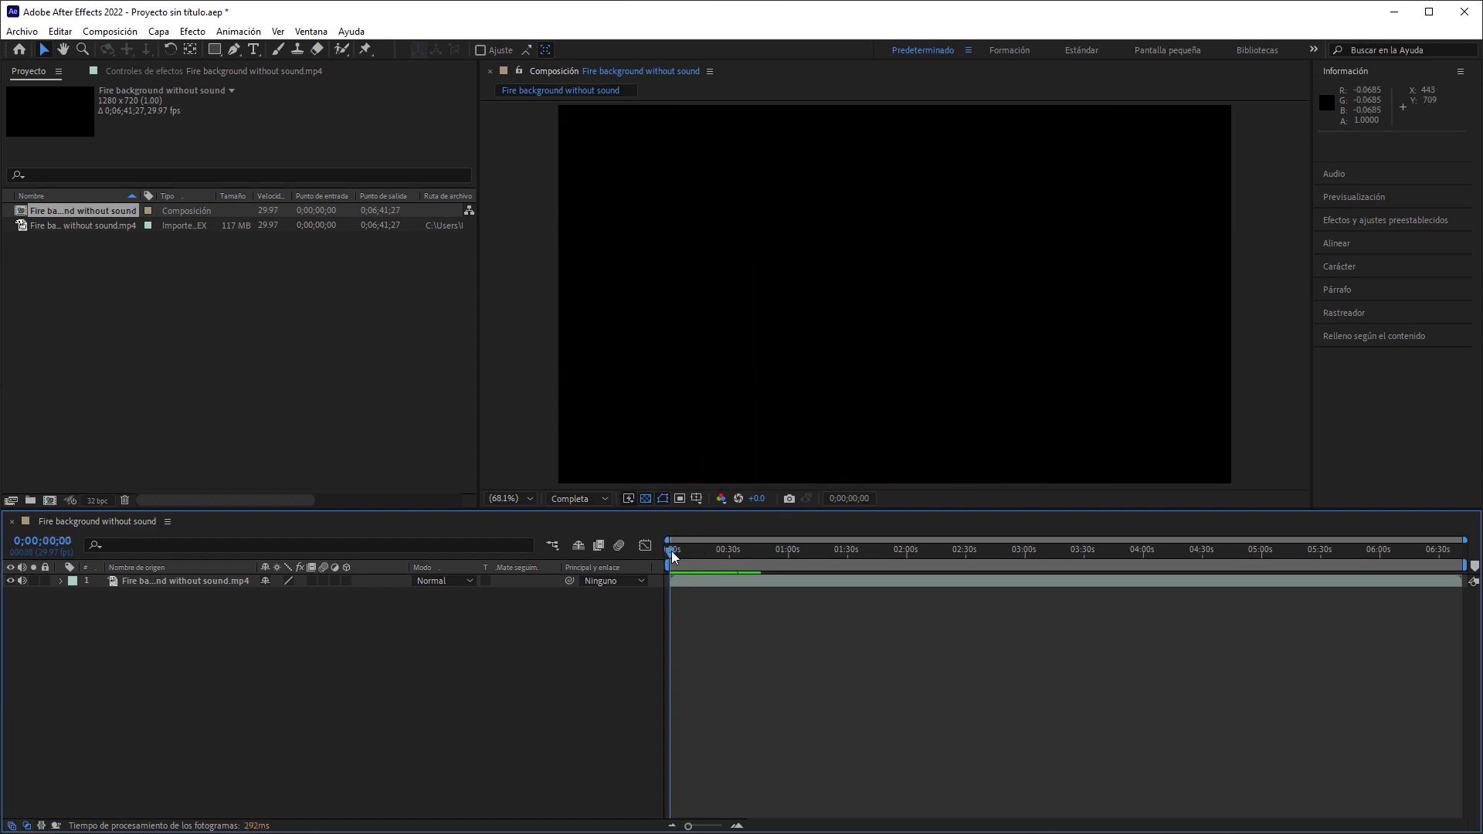
left_click_drag(672, 556, 675, 556)
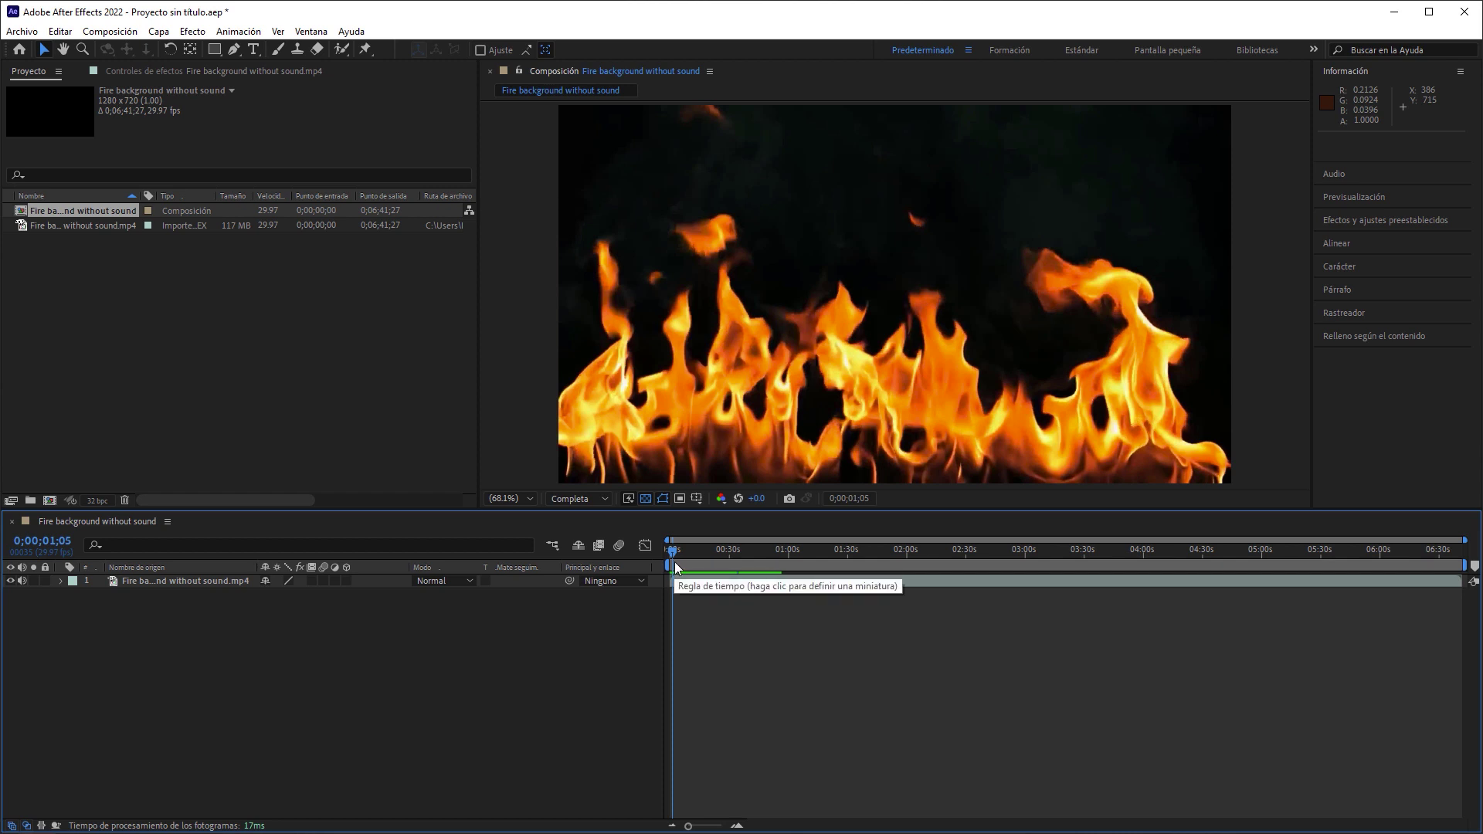
scroll(674, 562, "up", 5, "alt")
scroll(674, 563, "up", 3, "alt")
scroll(675, 562, "up", 2, "alt")
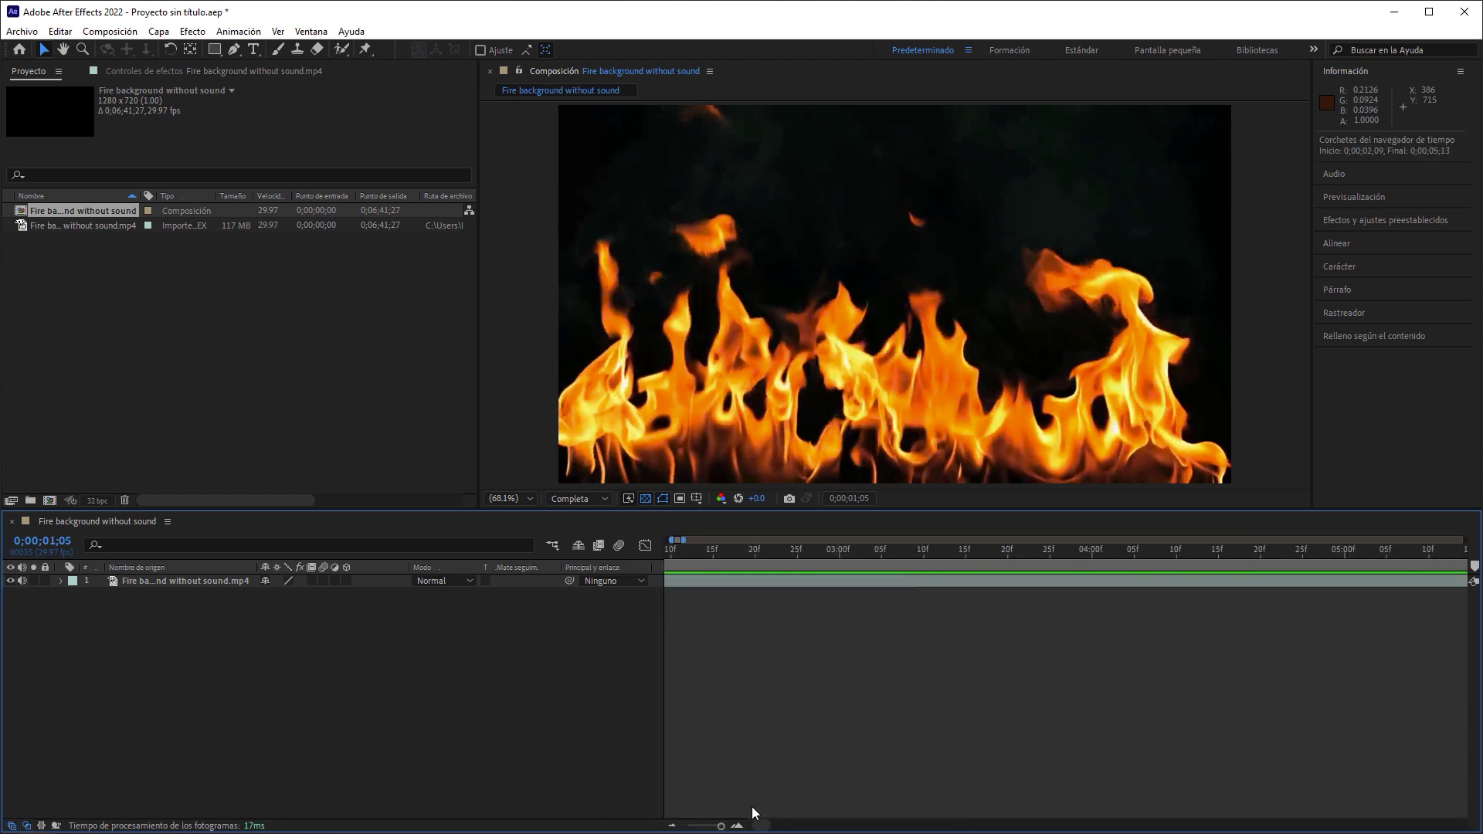
scroll(753, 807, "left", 4)
scroll(752, 806, "left", 3)
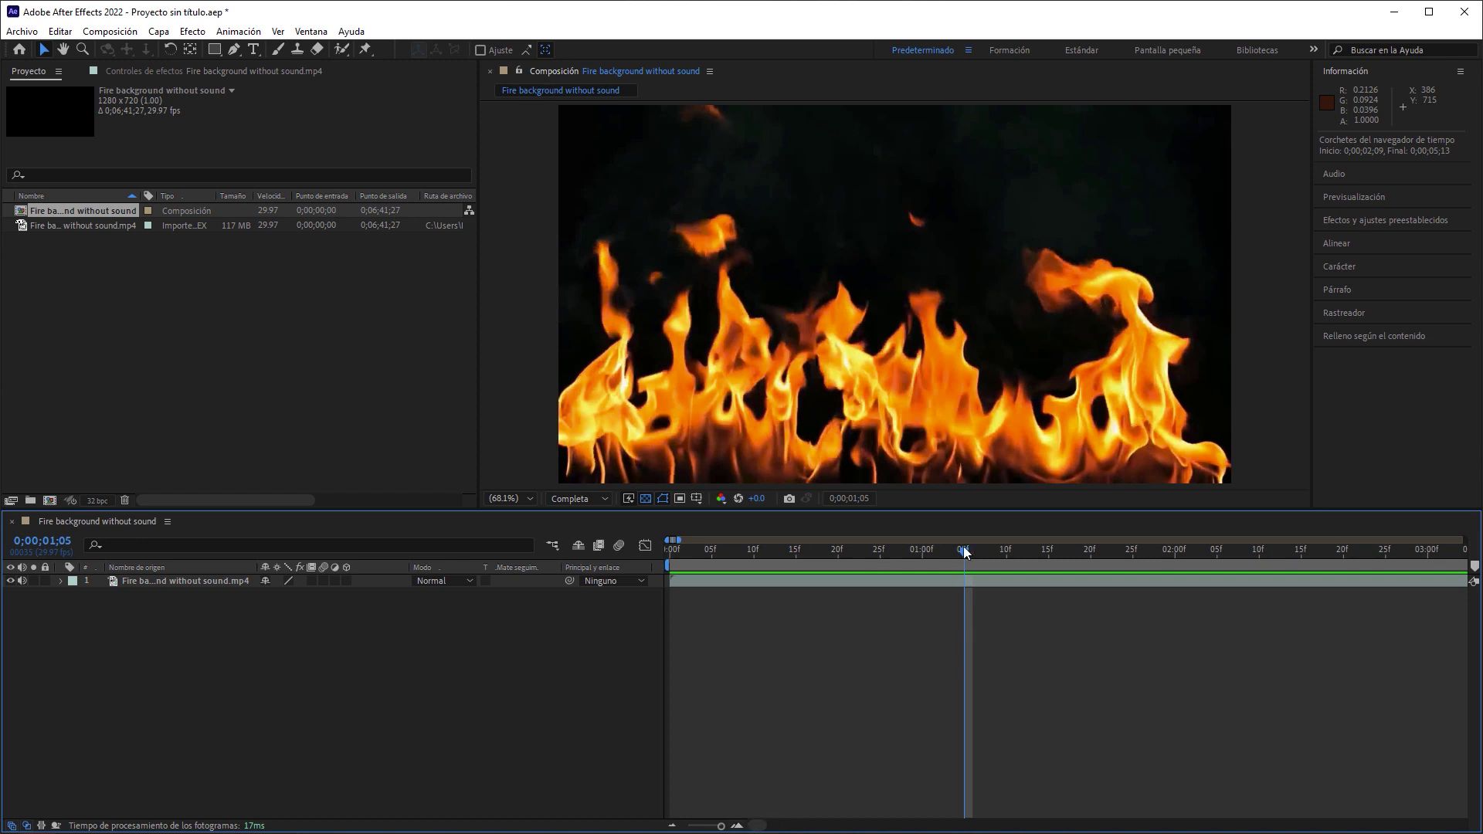
left_click_drag(963, 547, 666, 550)
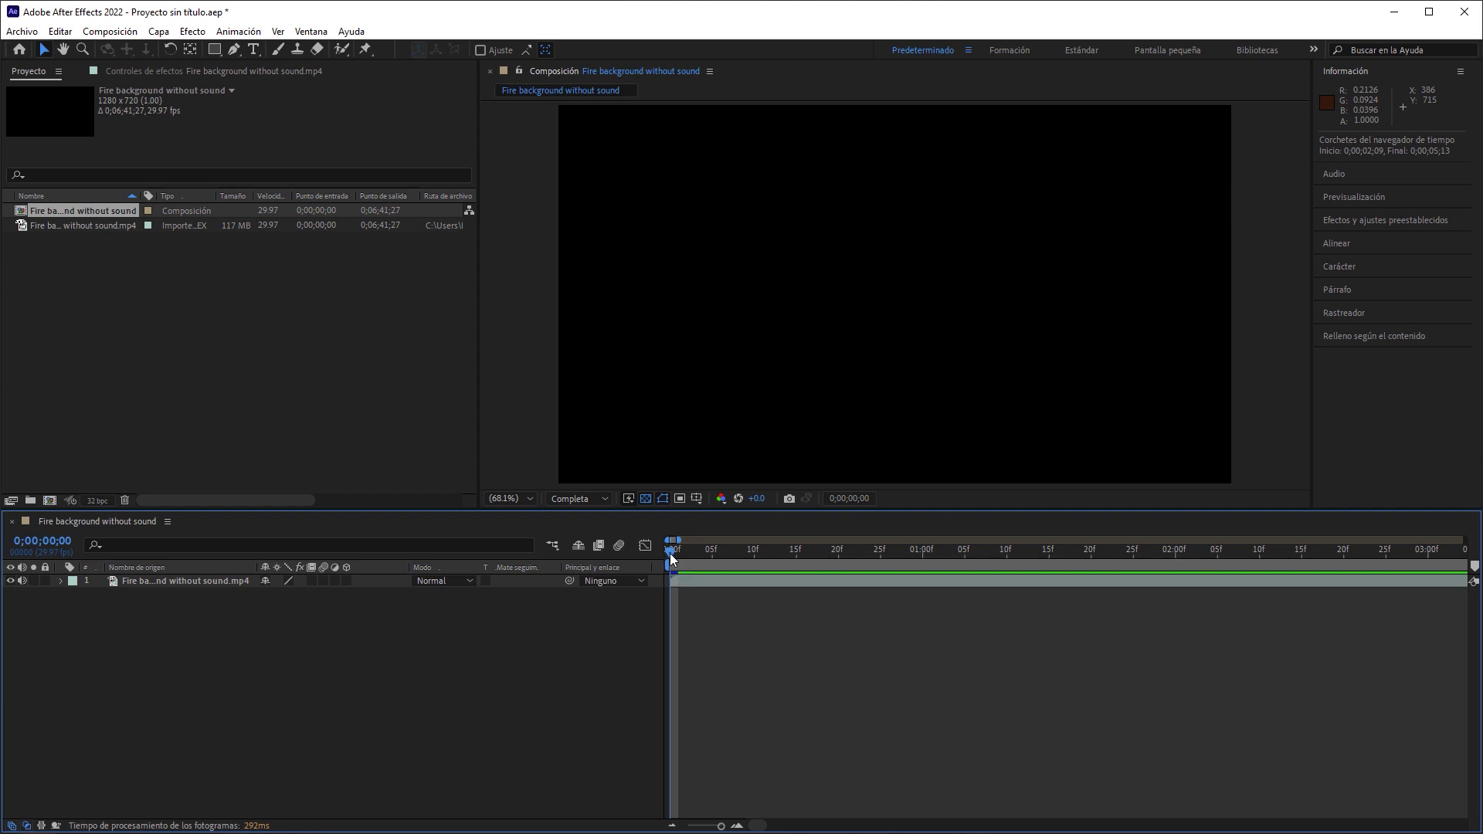
mouse_move(670, 554)
left_mouse_down()
mouse_move(917, 550)
mouse_move(838, 550)
mouse_move(914, 550)
mouse_move(885, 556)
left_mouse_up()
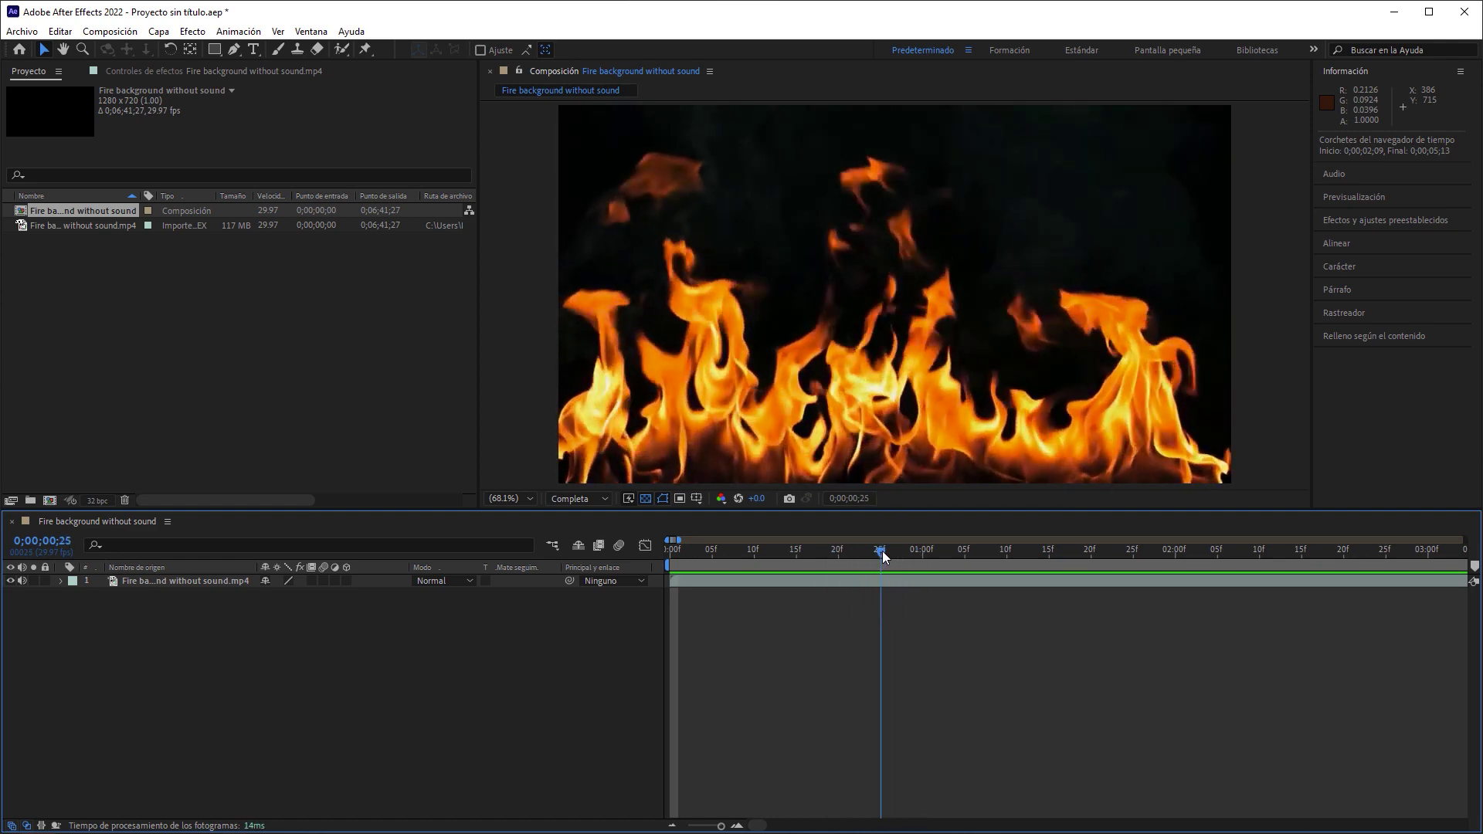
Step: Shift the fire layer 25 frames left so it starts on flames, then zoom the timeline out
left_click(691, 582)
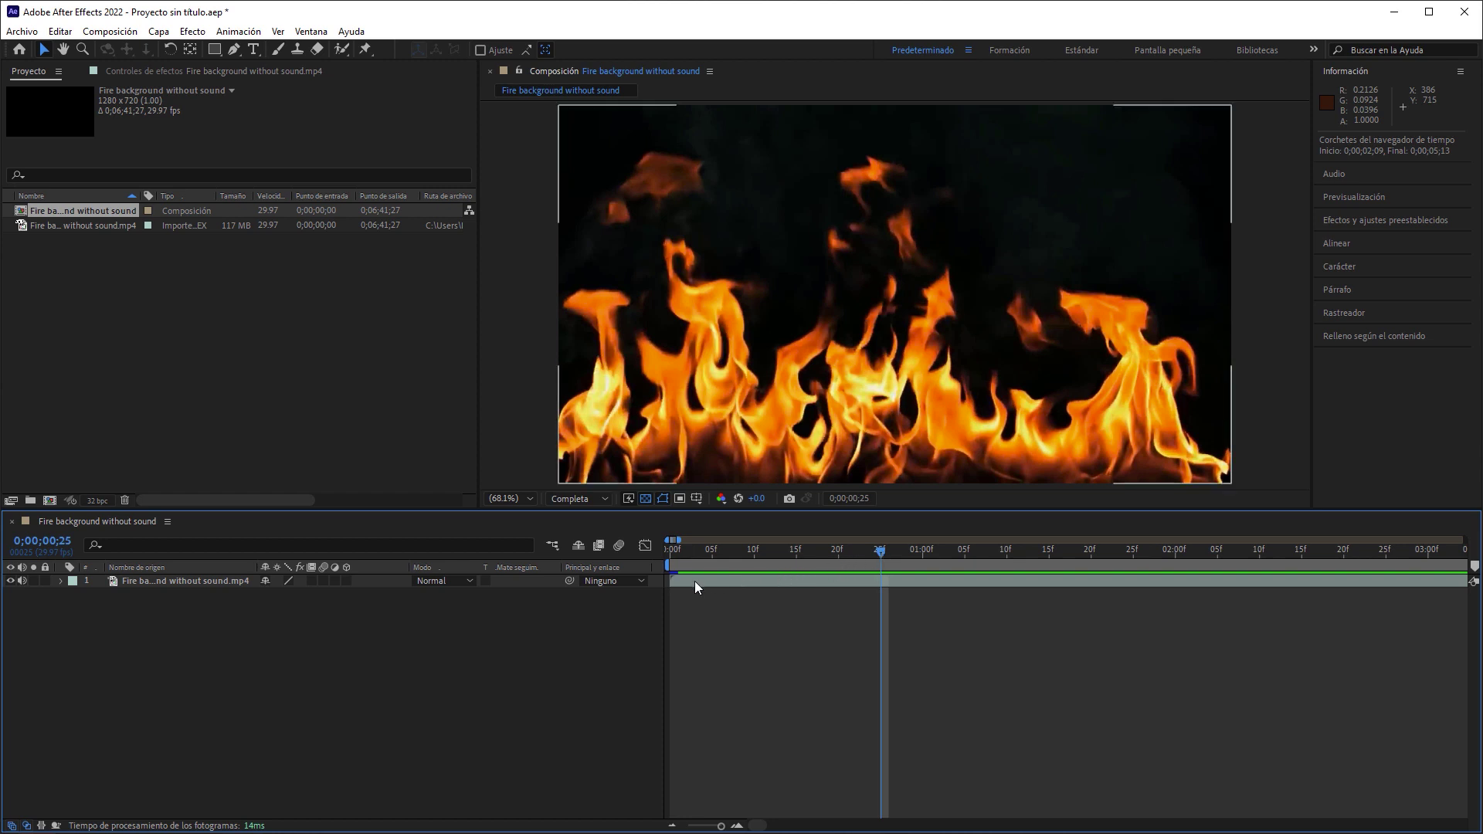
mouse_move(672, 581)
left_mouse_down()
mouse_move(876, 585)
mouse_move(707, 579)
left_mouse_up()
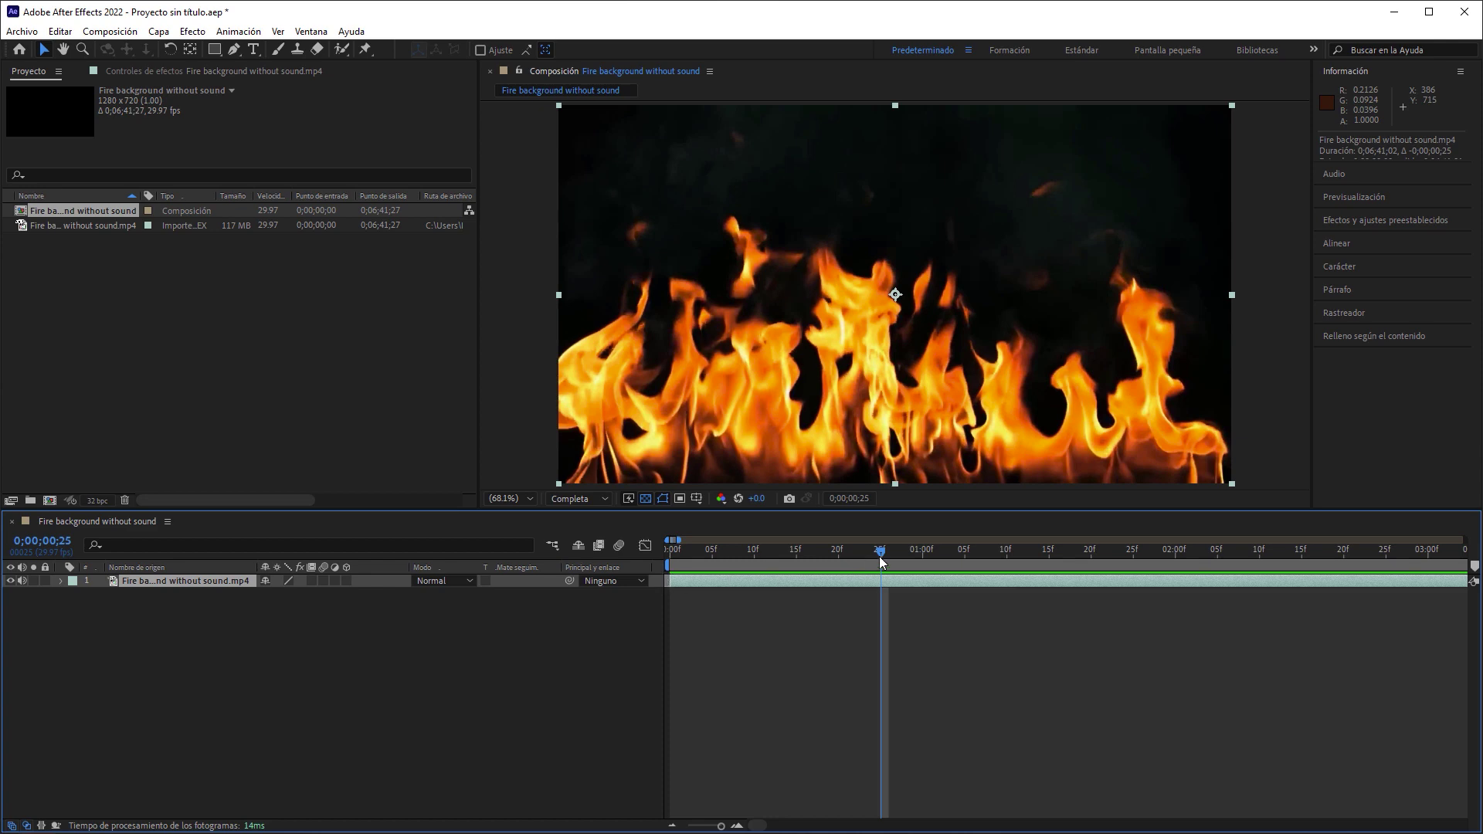
mouse_move(878, 557)
left_mouse_down()
mouse_move(667, 554)
mouse_move(1008, 558)
left_mouse_up()
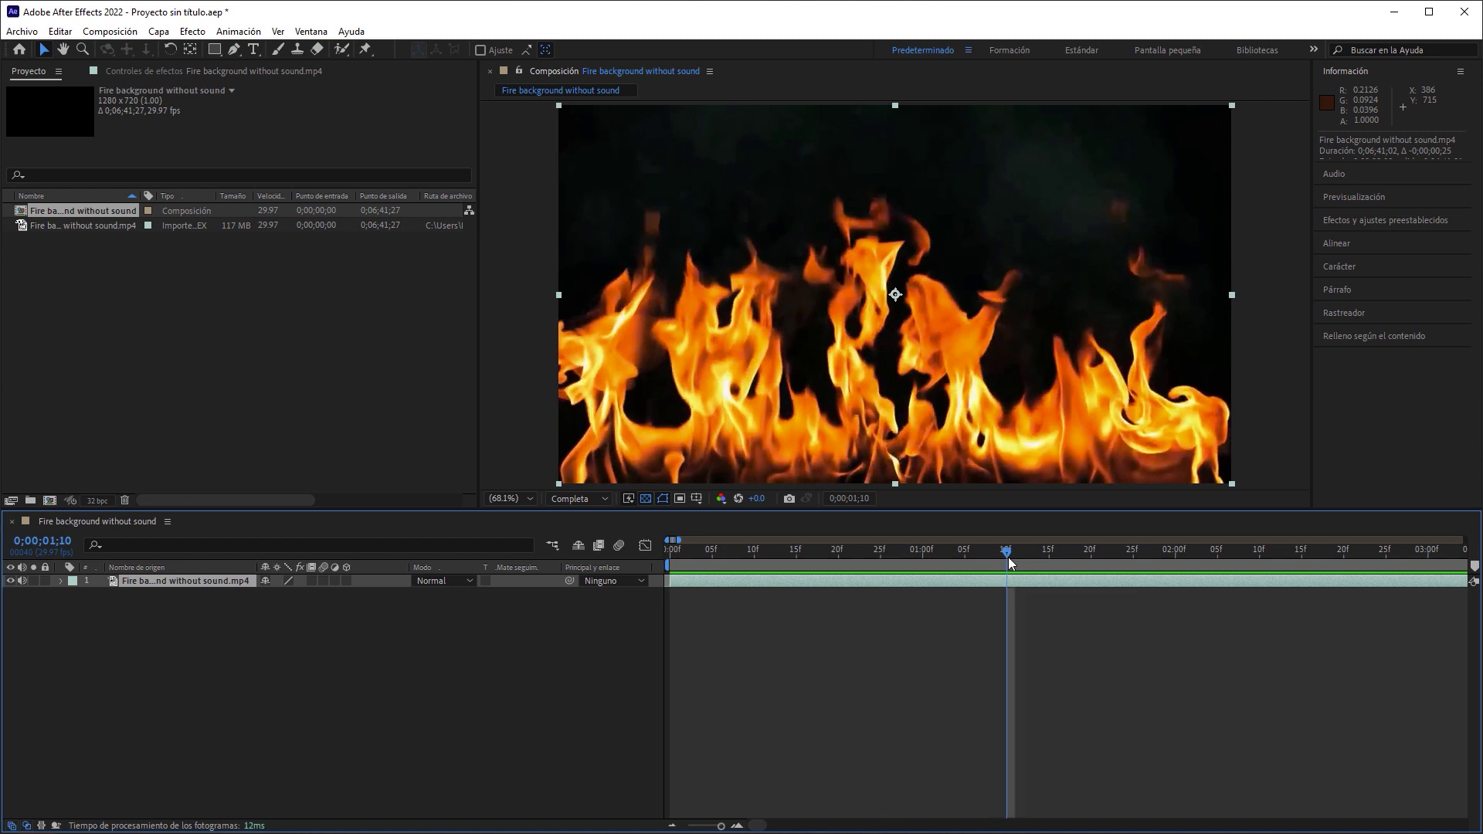
left_click_drag(721, 829, 680, 826)
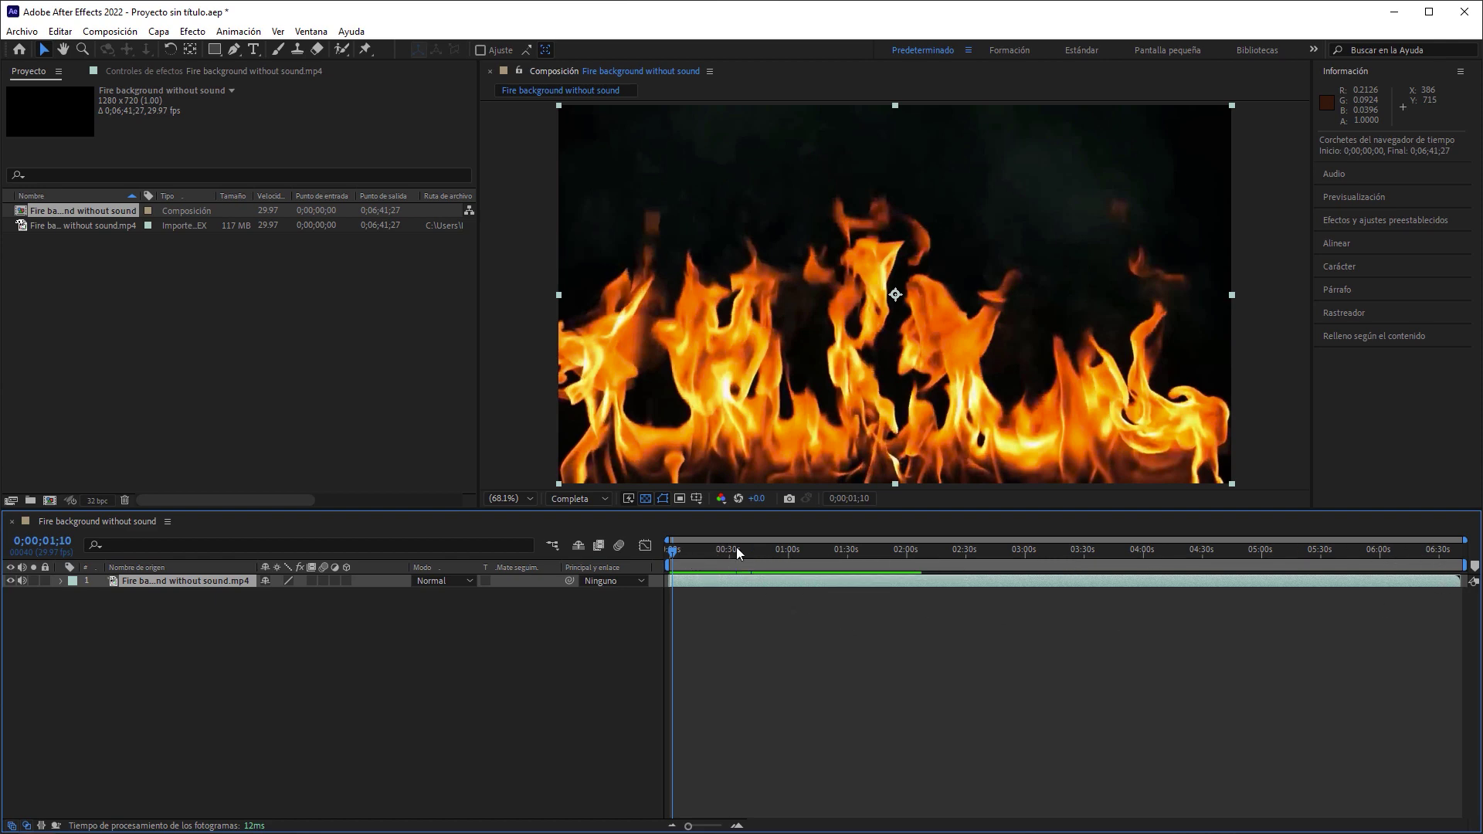
left_click_drag(675, 554, 733, 554)
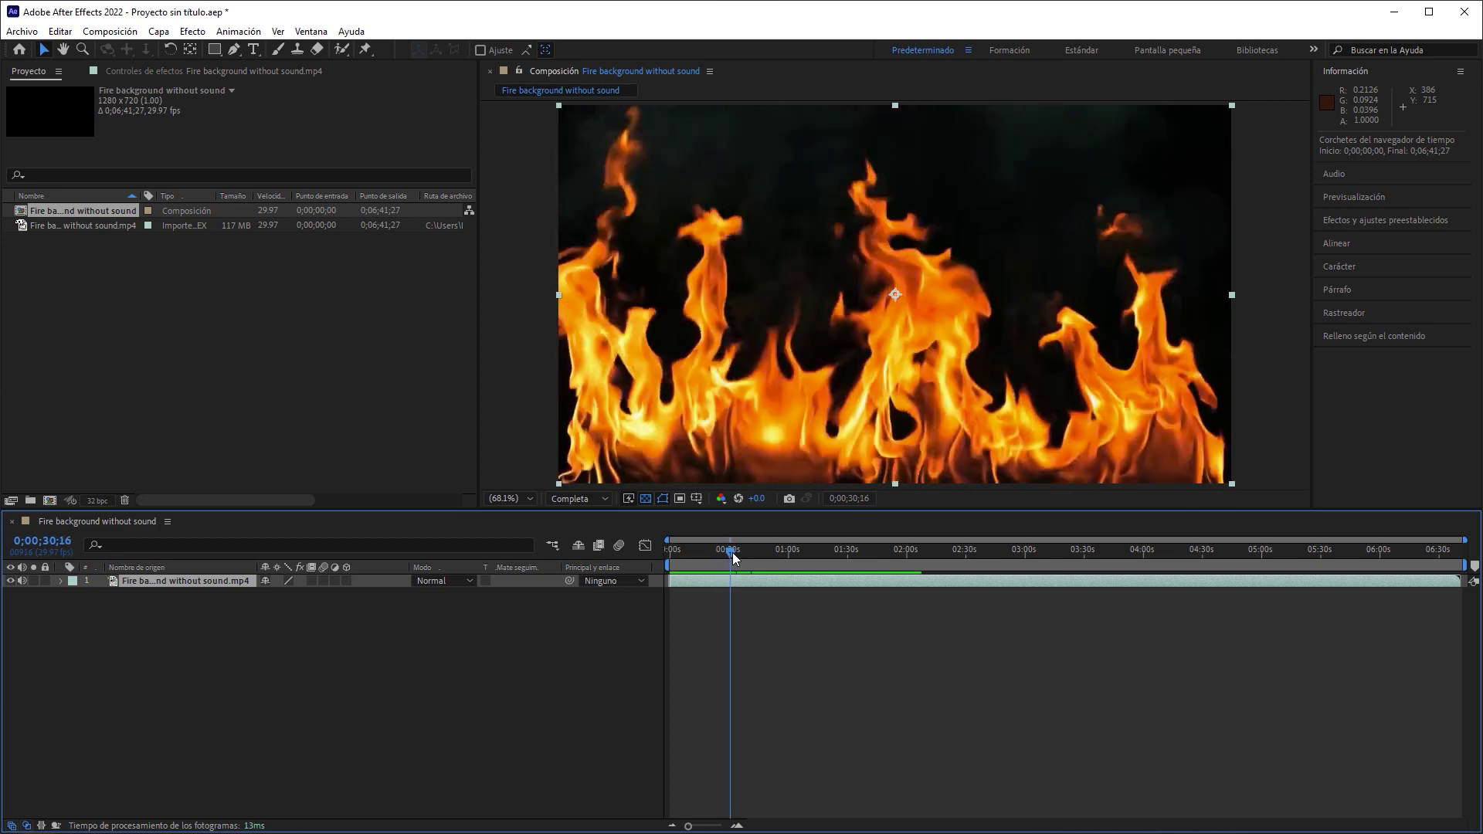
Step: Move the playhead to 0;00;30;00 and end the work area at that mark
left_click(66, 540)
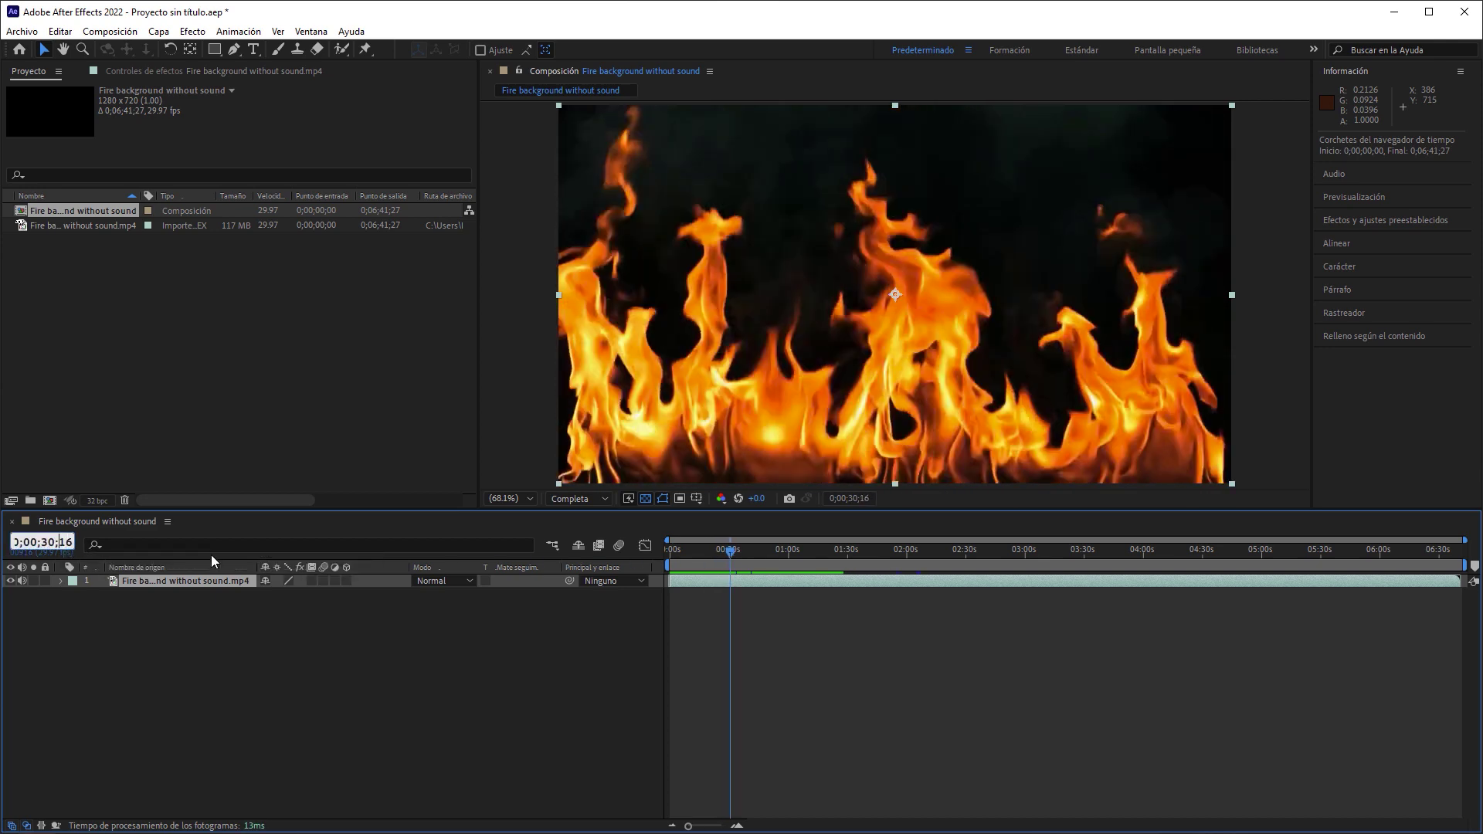
key("Delete")
key("Delete")
type("00")
key("Return")
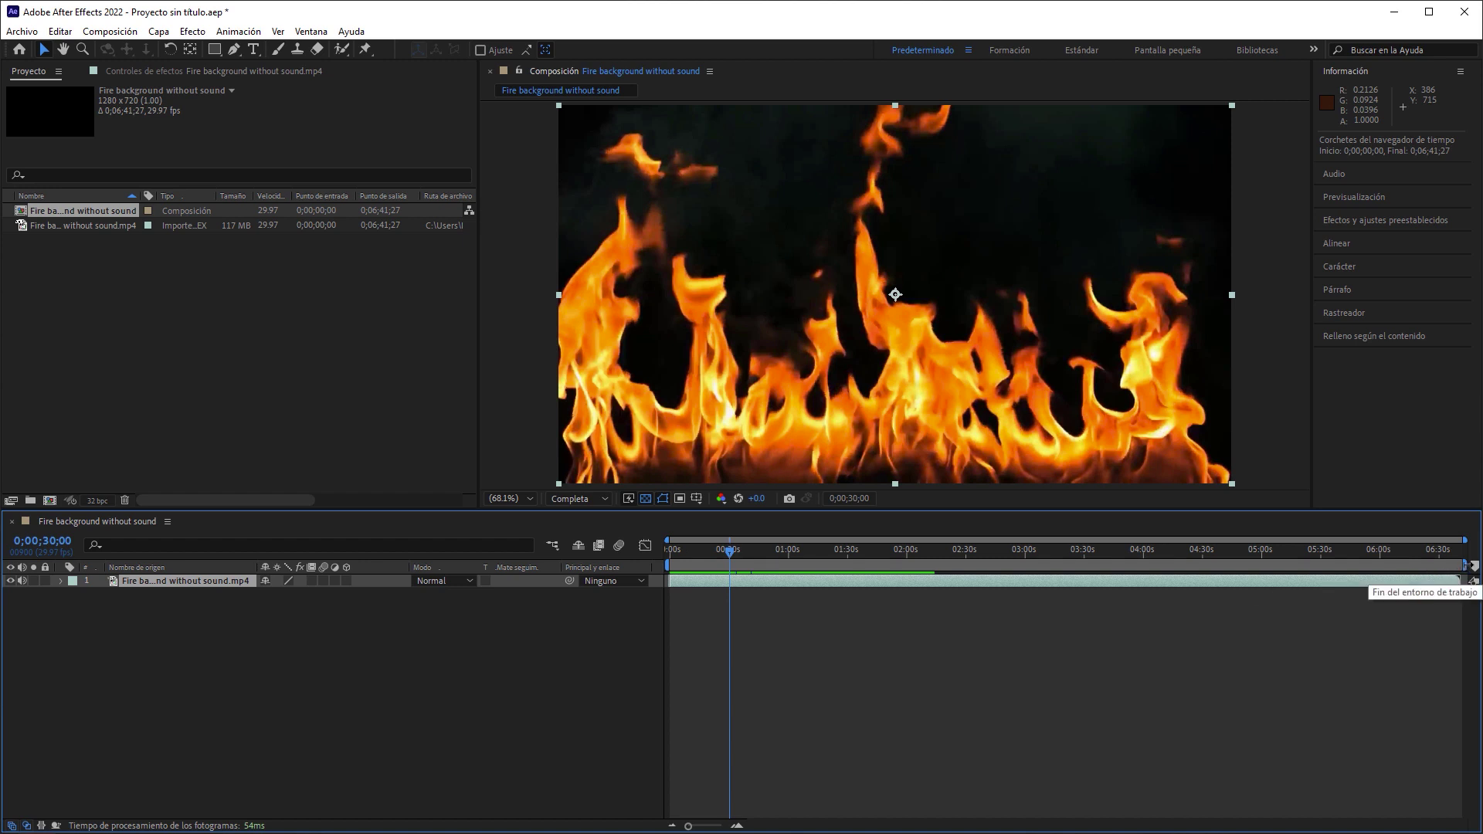
left_click_drag(1468, 566, 738, 566)
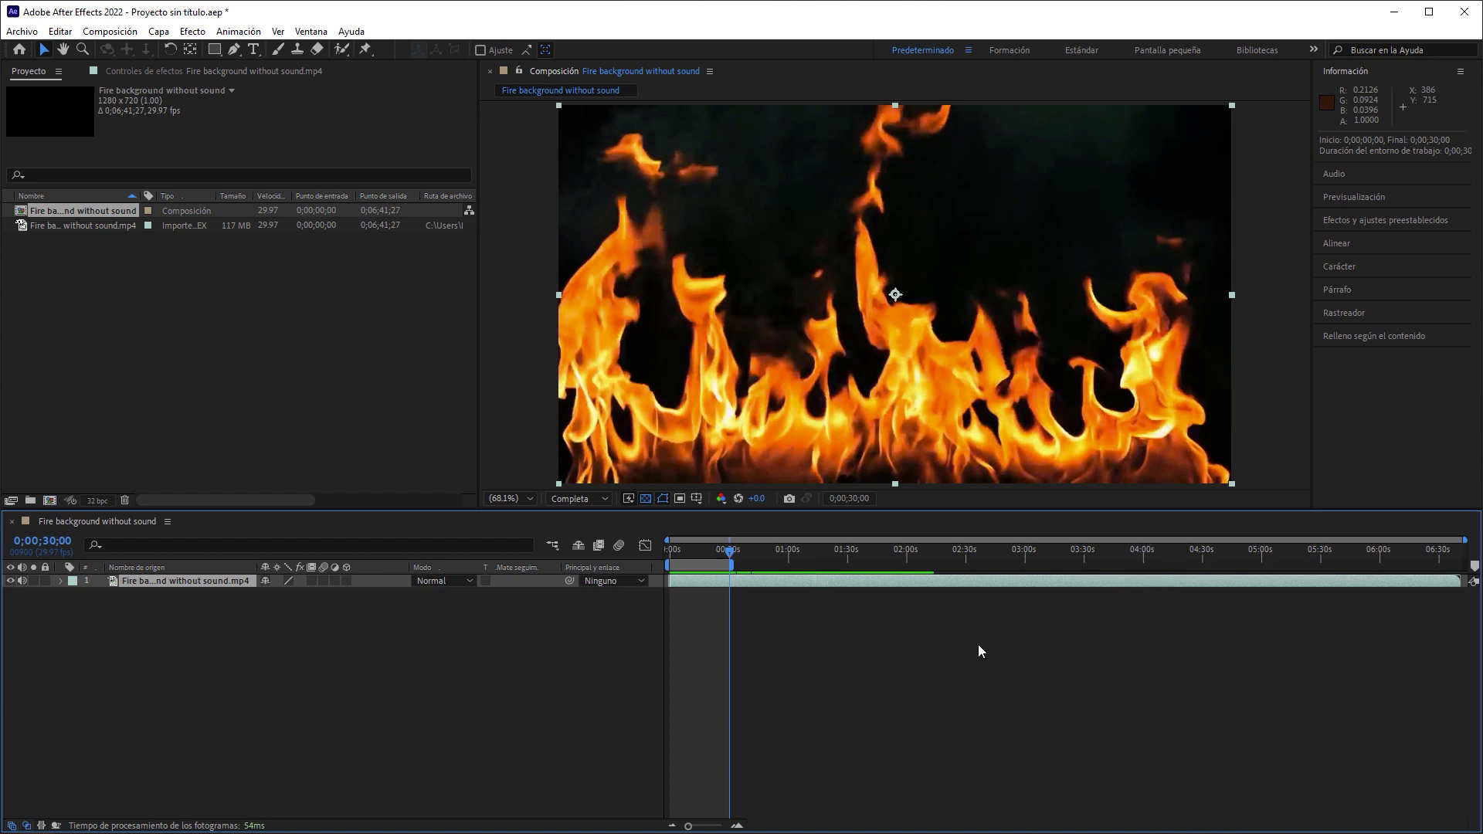
Step: Add the fire composition to the render queue, leaving its render settings unchanged
left_click(112, 33)
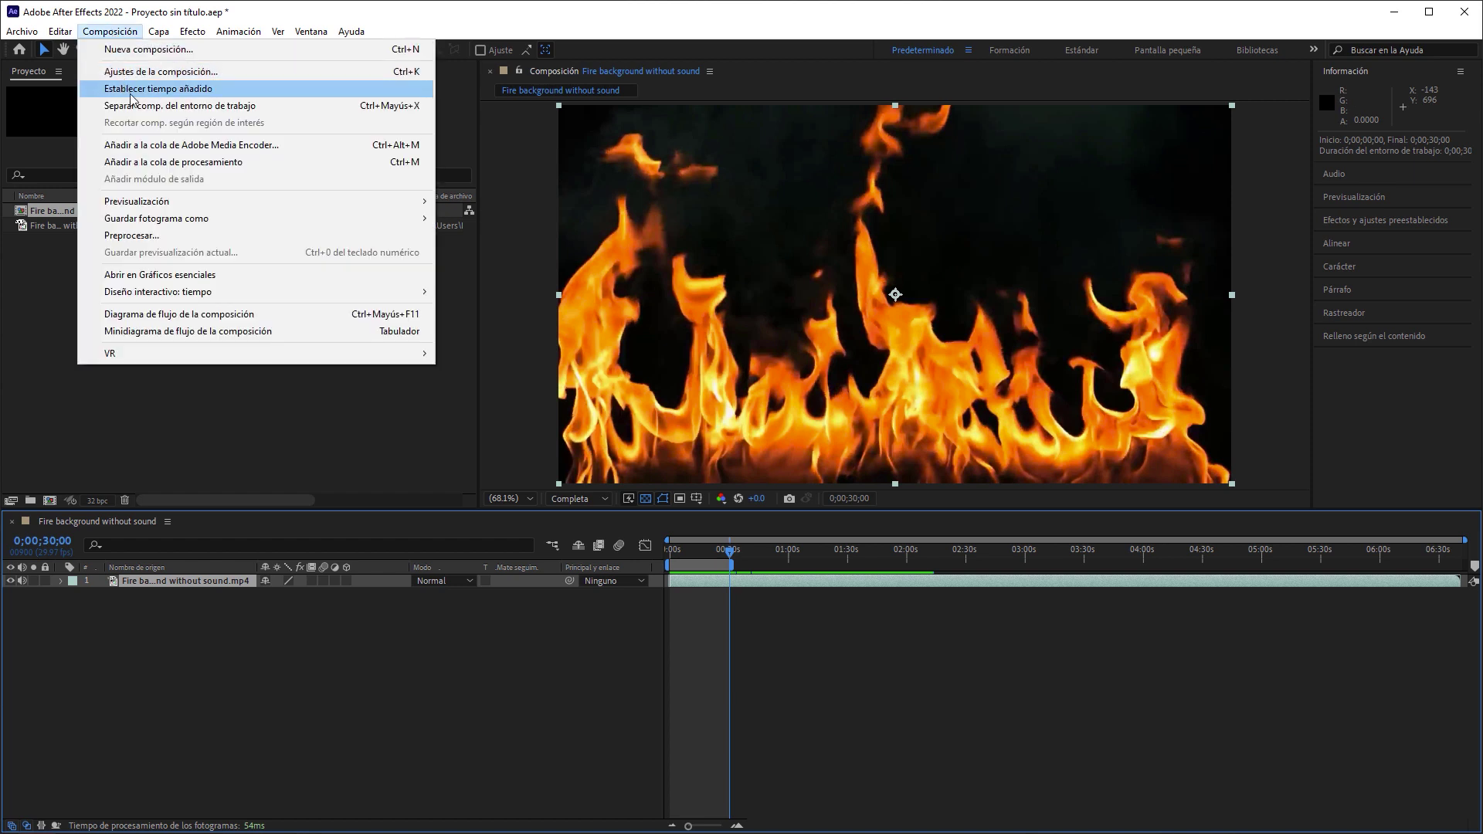
left_click(255, 168)
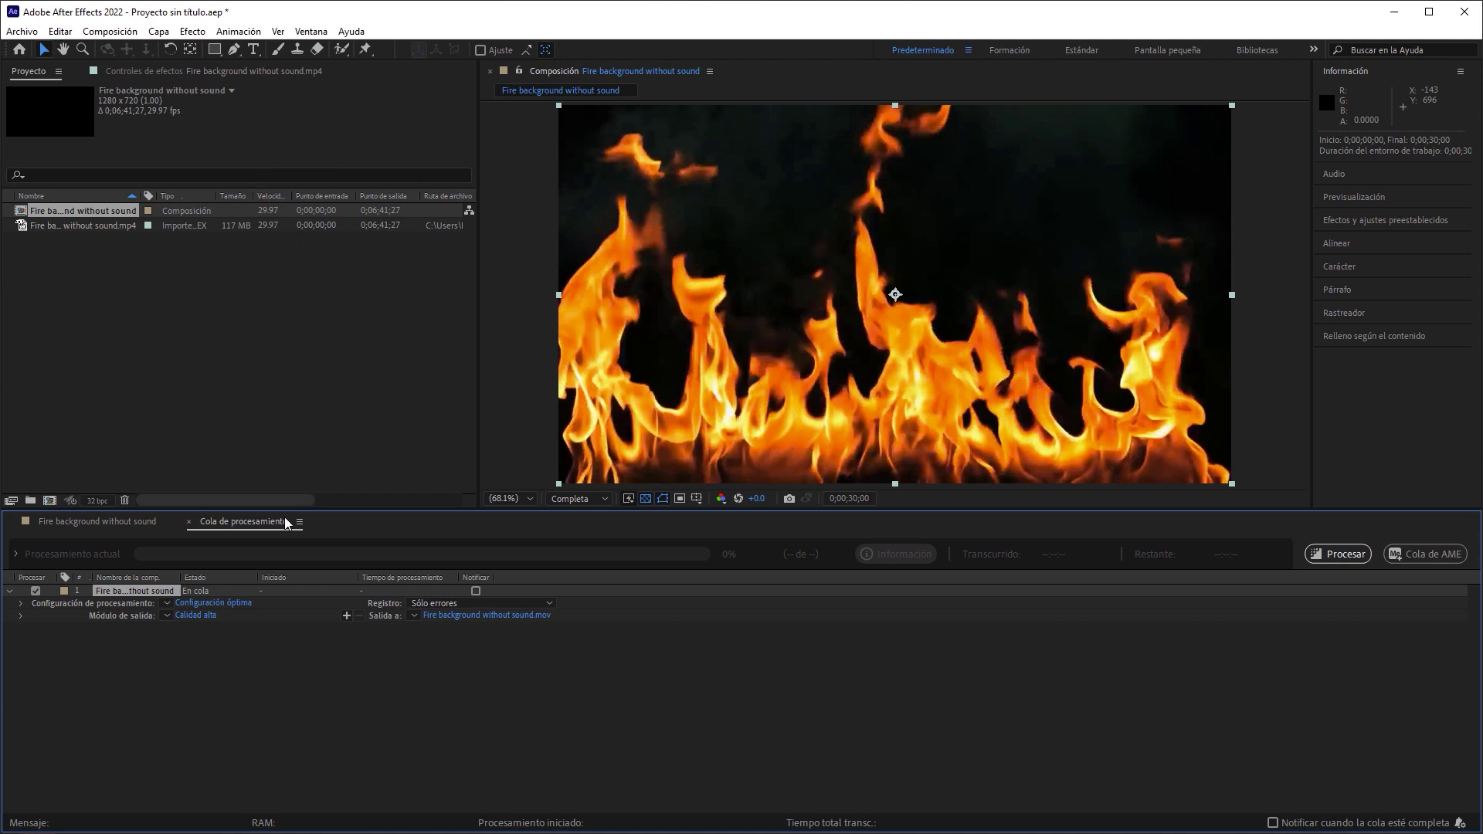
left_click(244, 607)
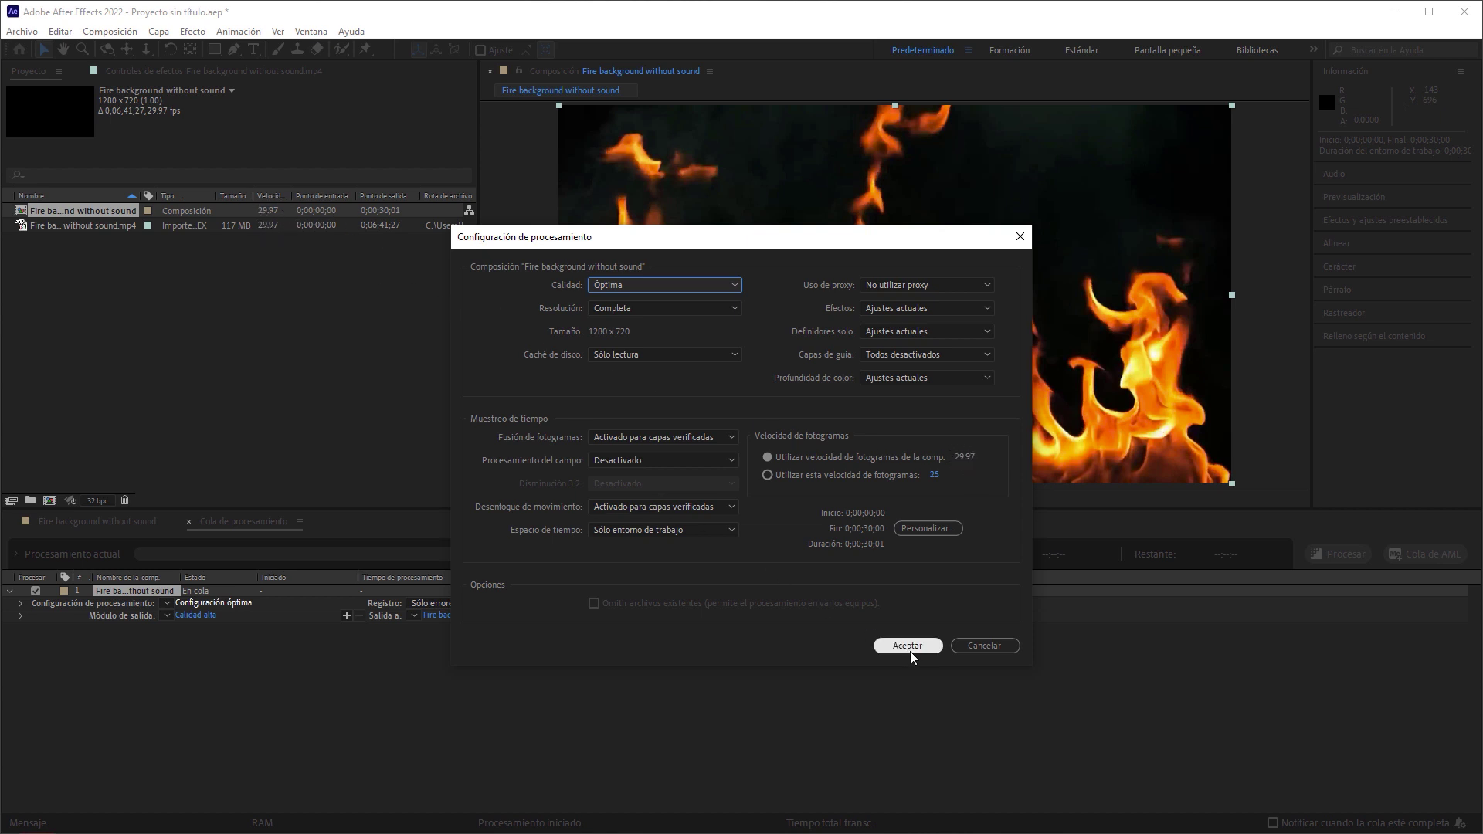
left_click(992, 652)
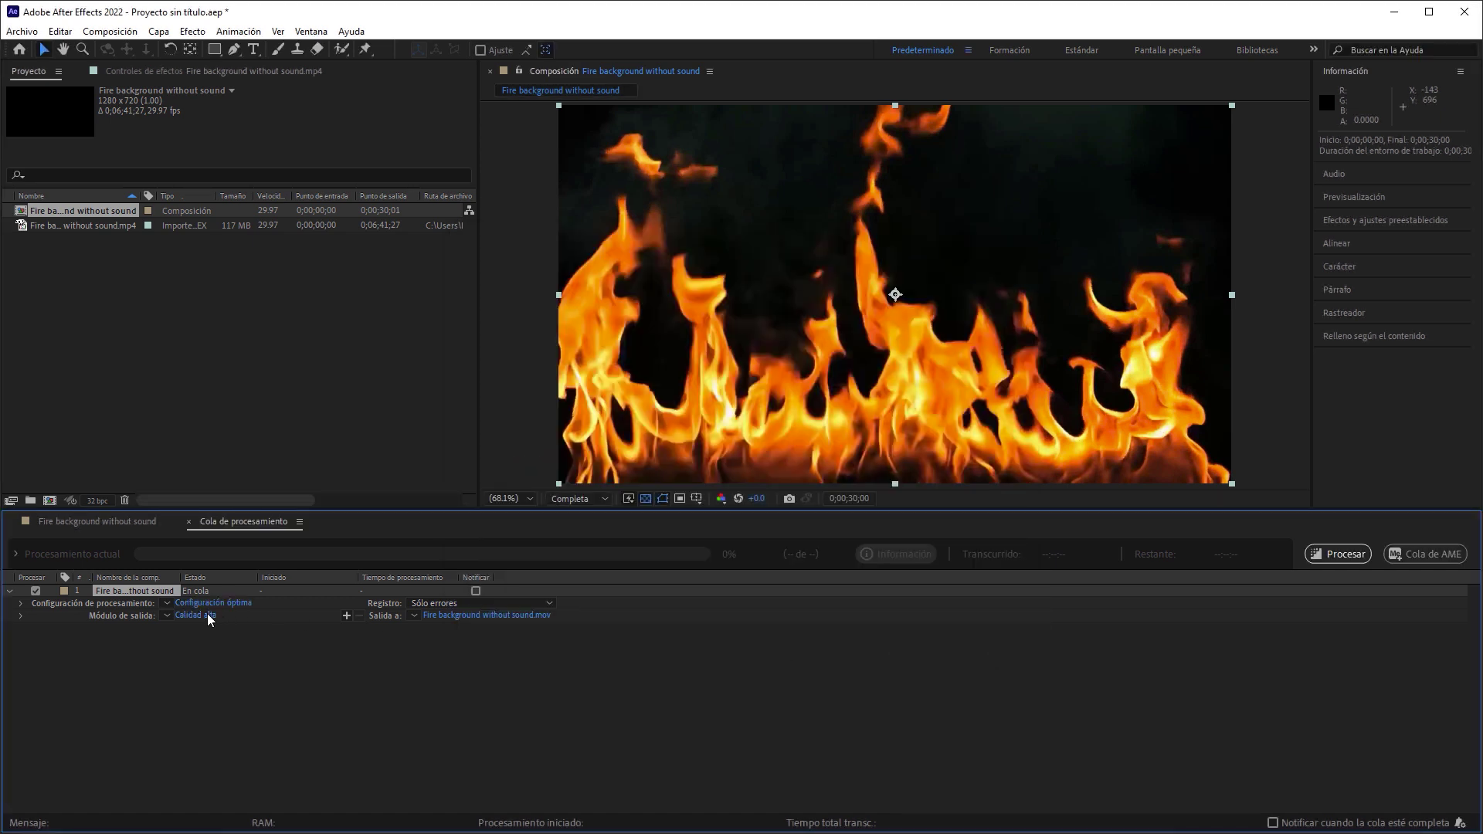
Step: Set the Calidad alta output module format to Secuencia JPEG
left_click(207, 615)
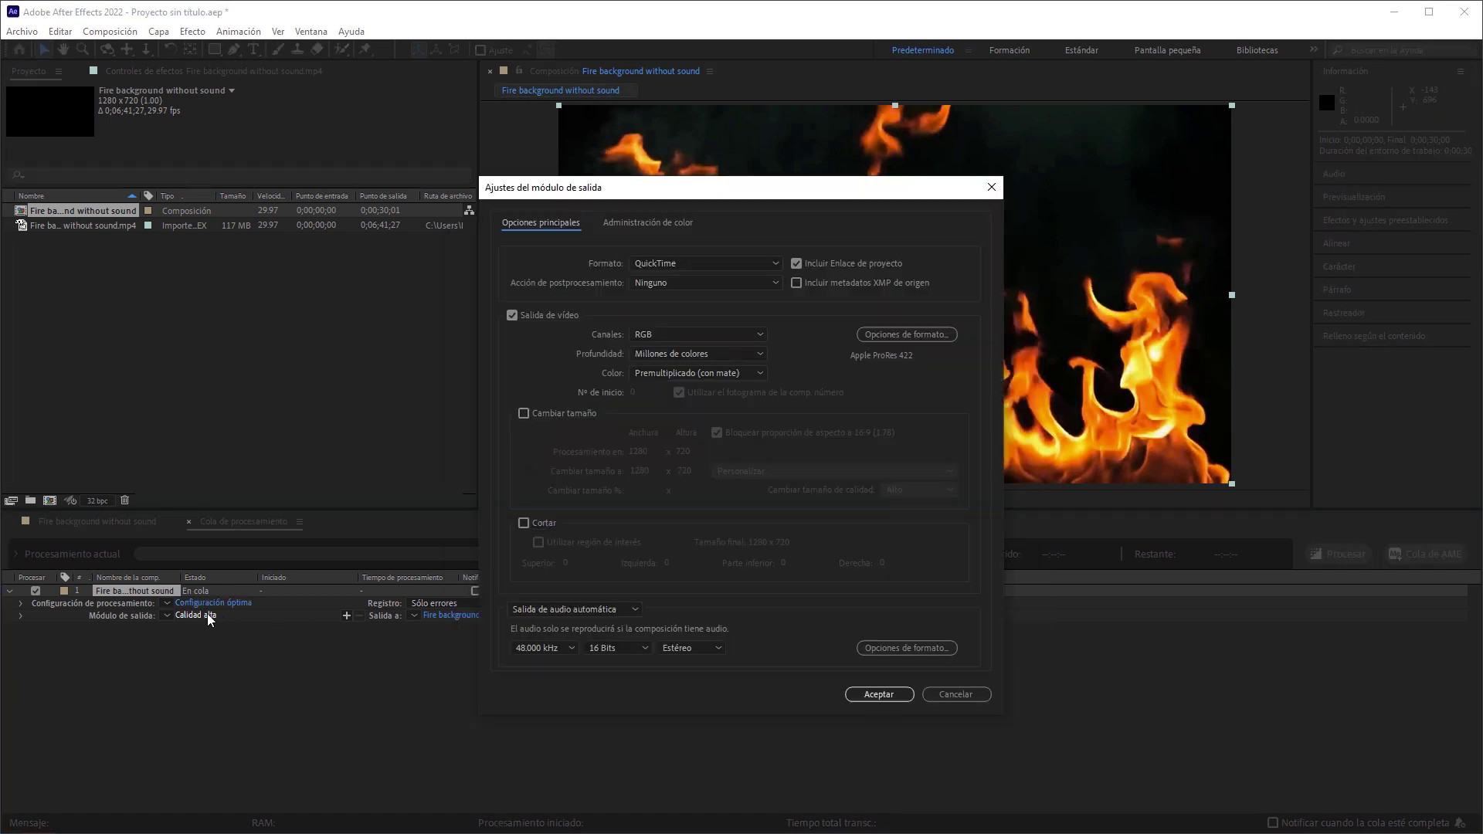
left_click(685, 266)
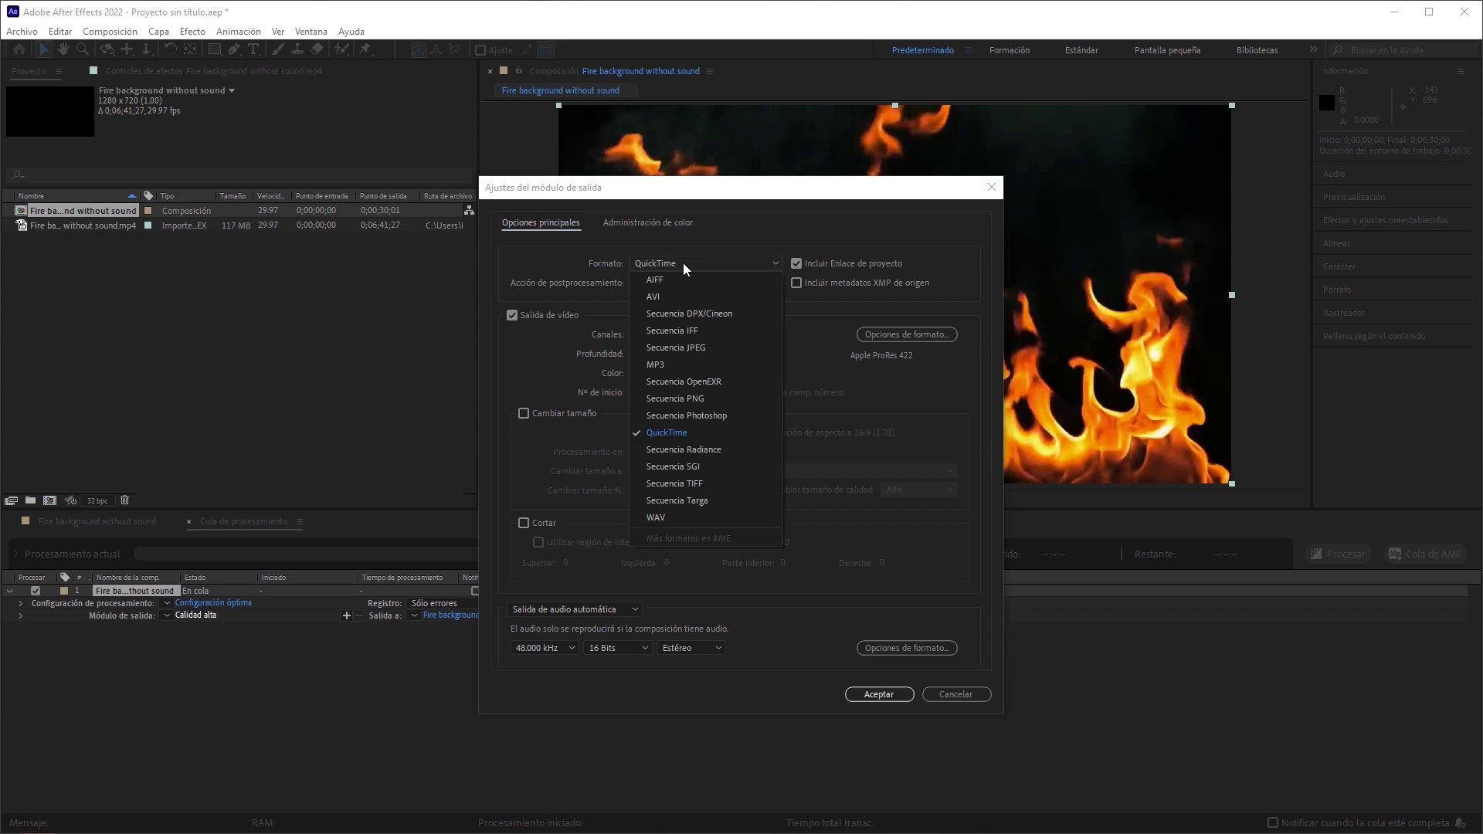
left_click(718, 348)
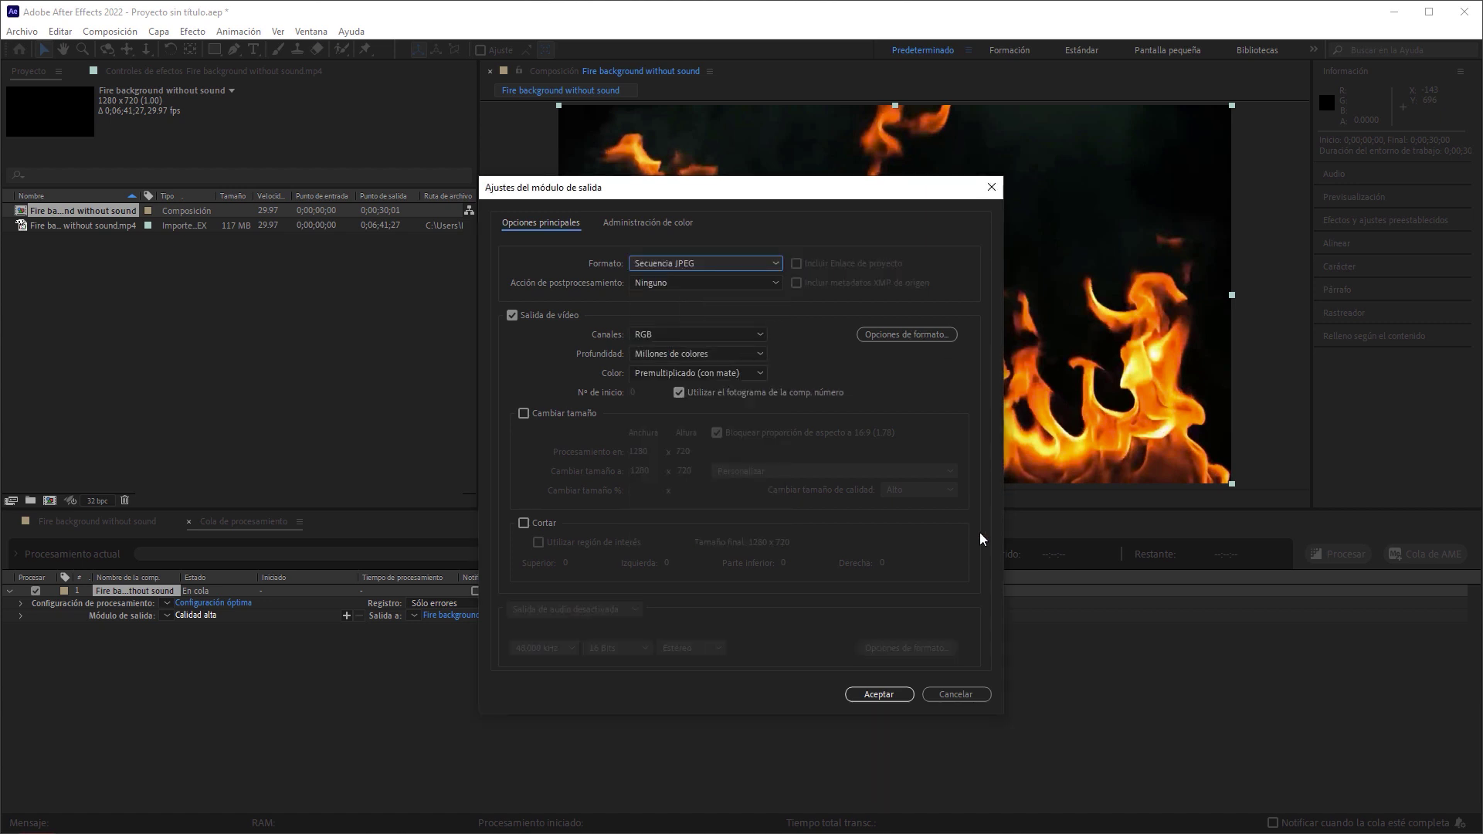
left_click(861, 699)
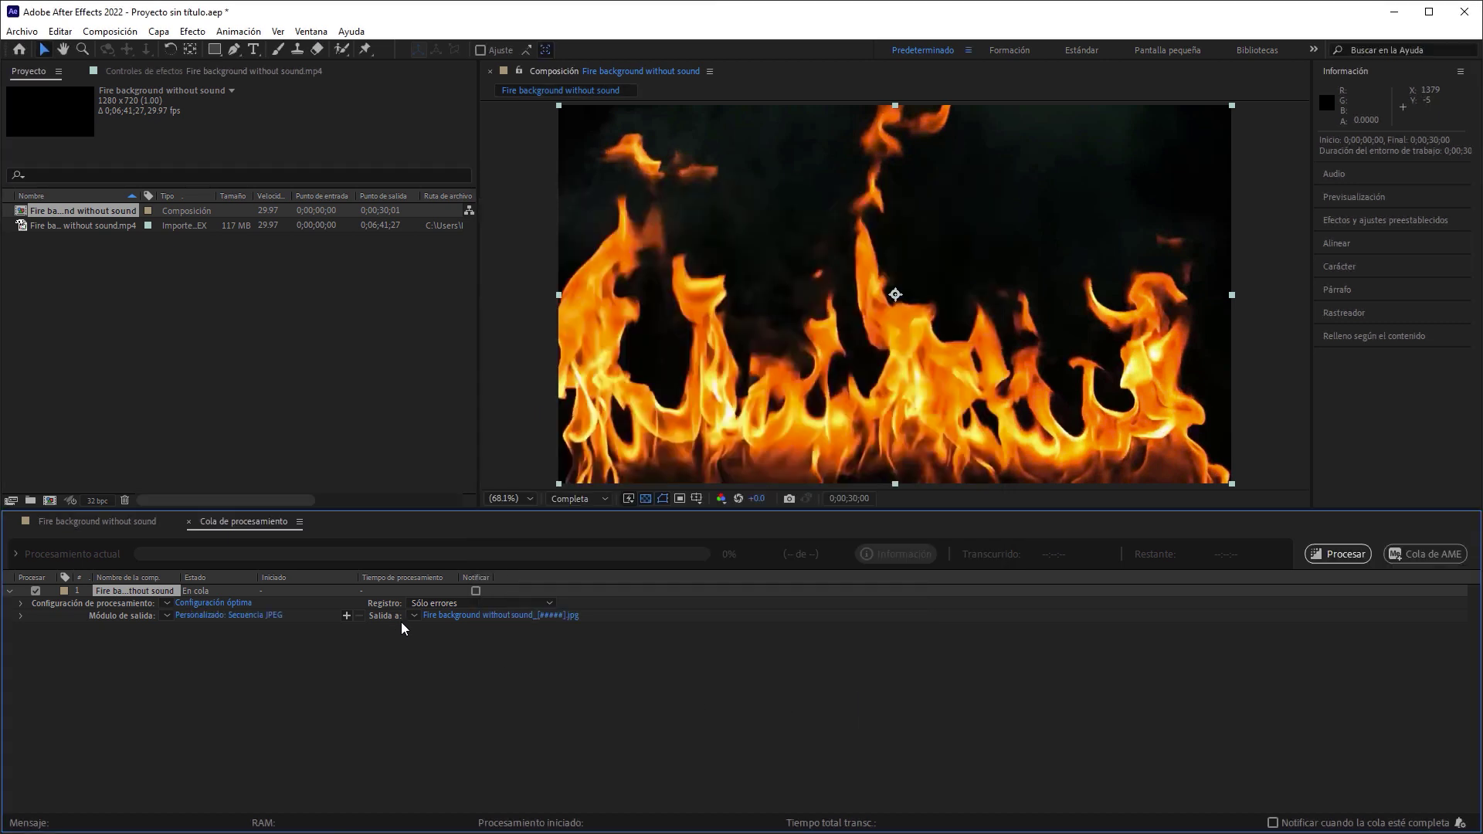
left_click(476, 616)
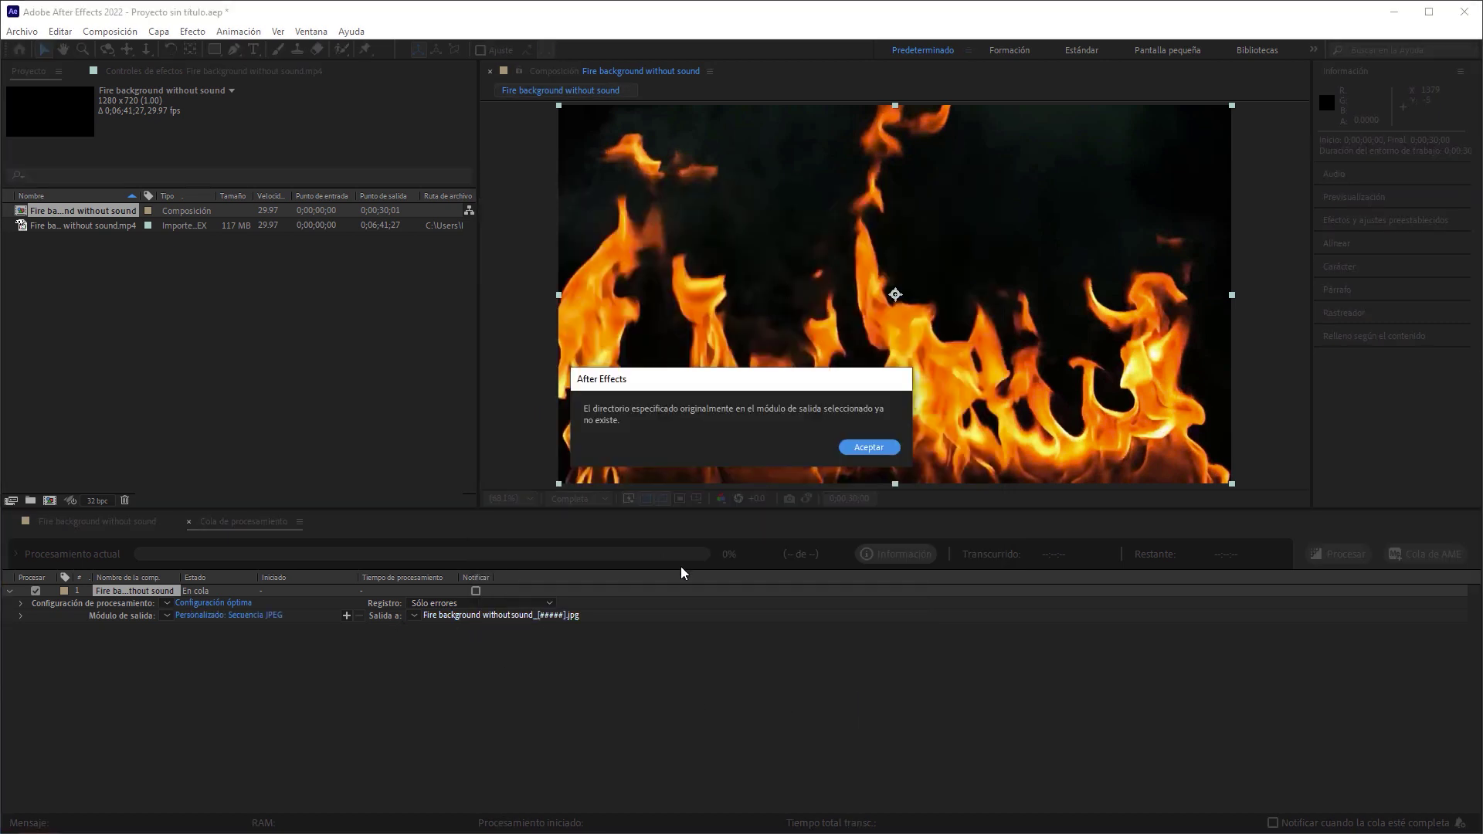
Step: Create a new RGB folder inside 01 and open it as the output location
left_click(854, 449)
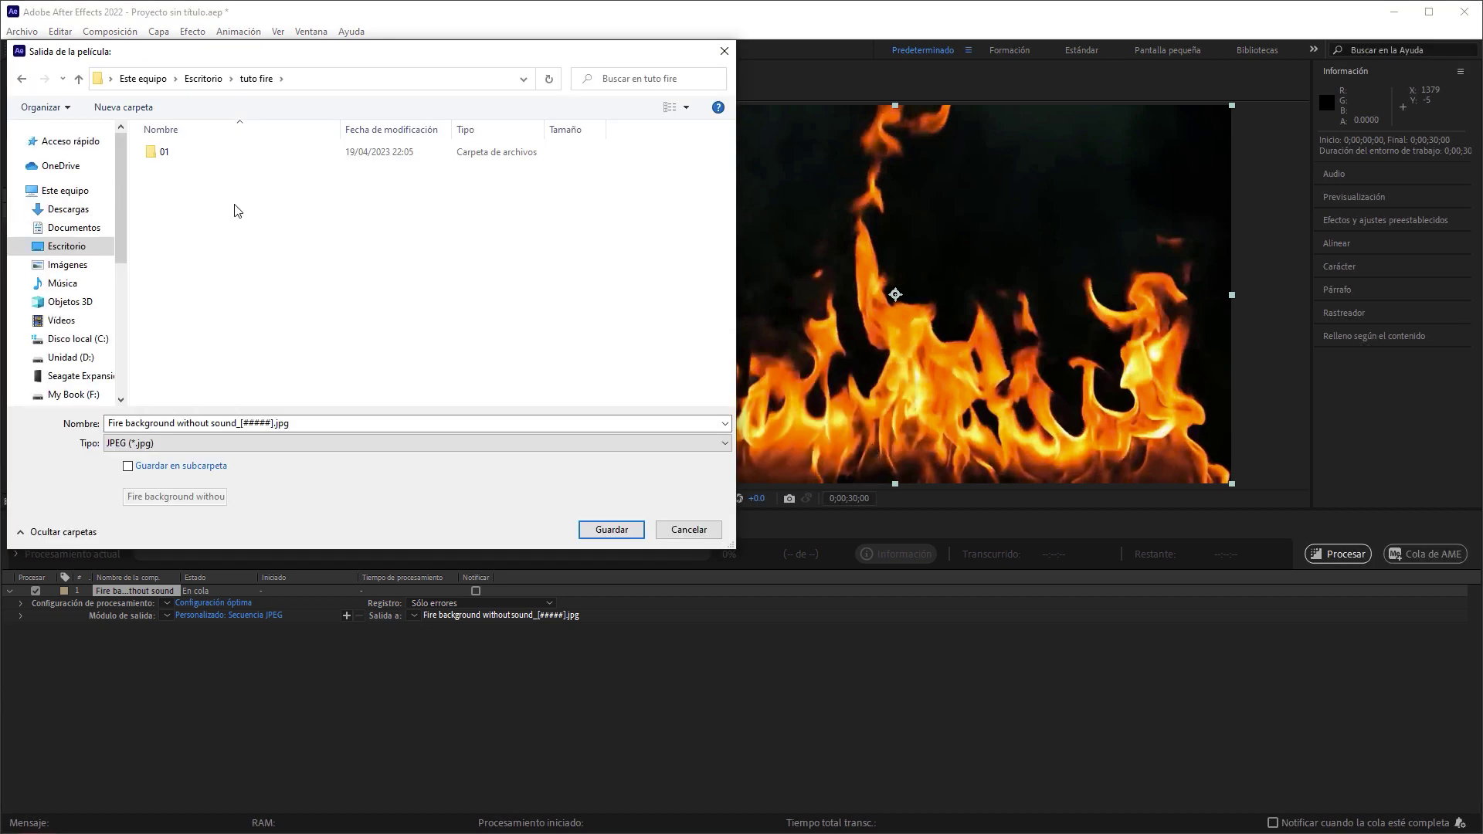
right_click(179, 172)
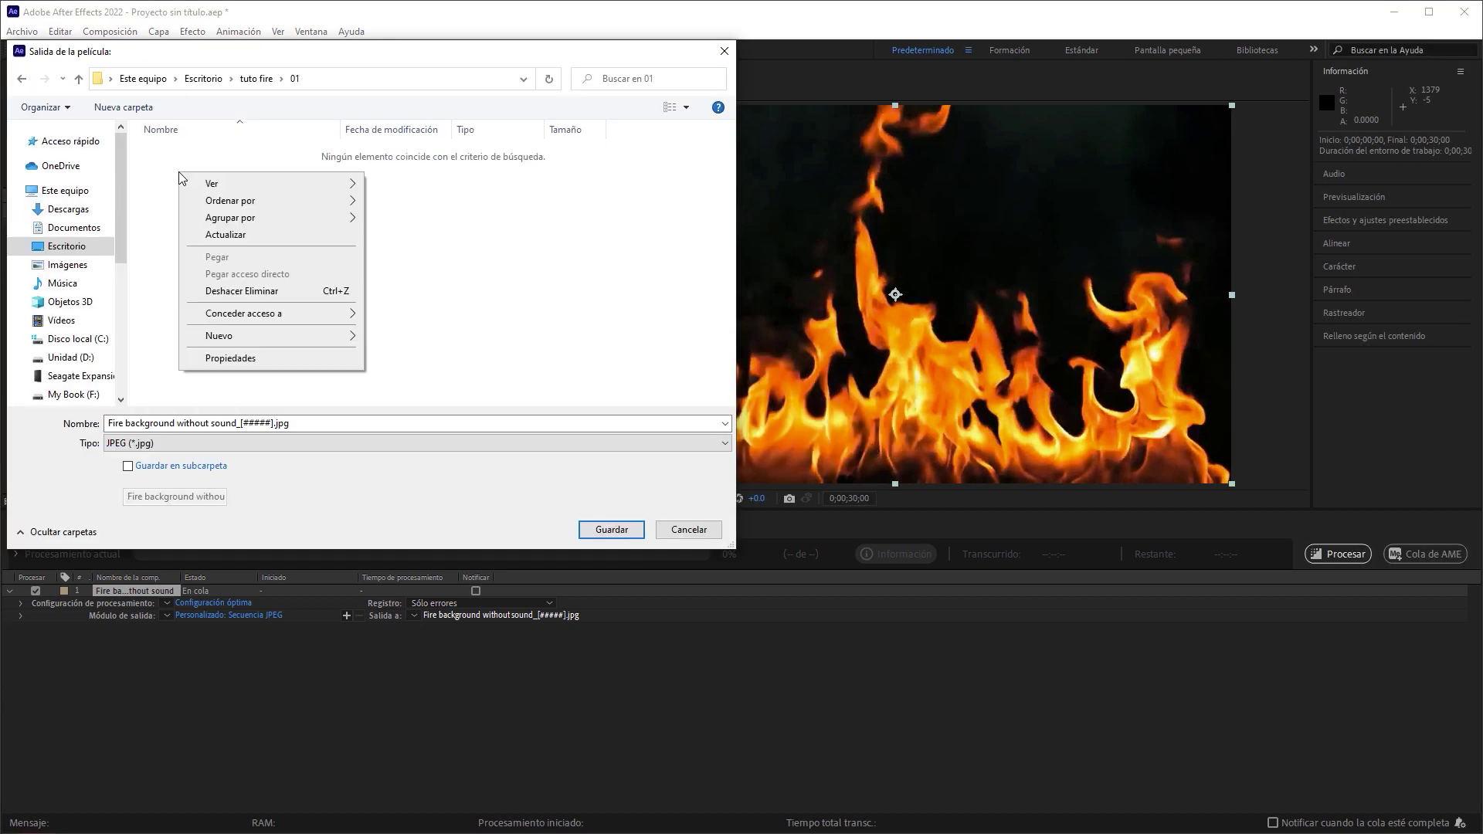
mouse_move(269, 336)
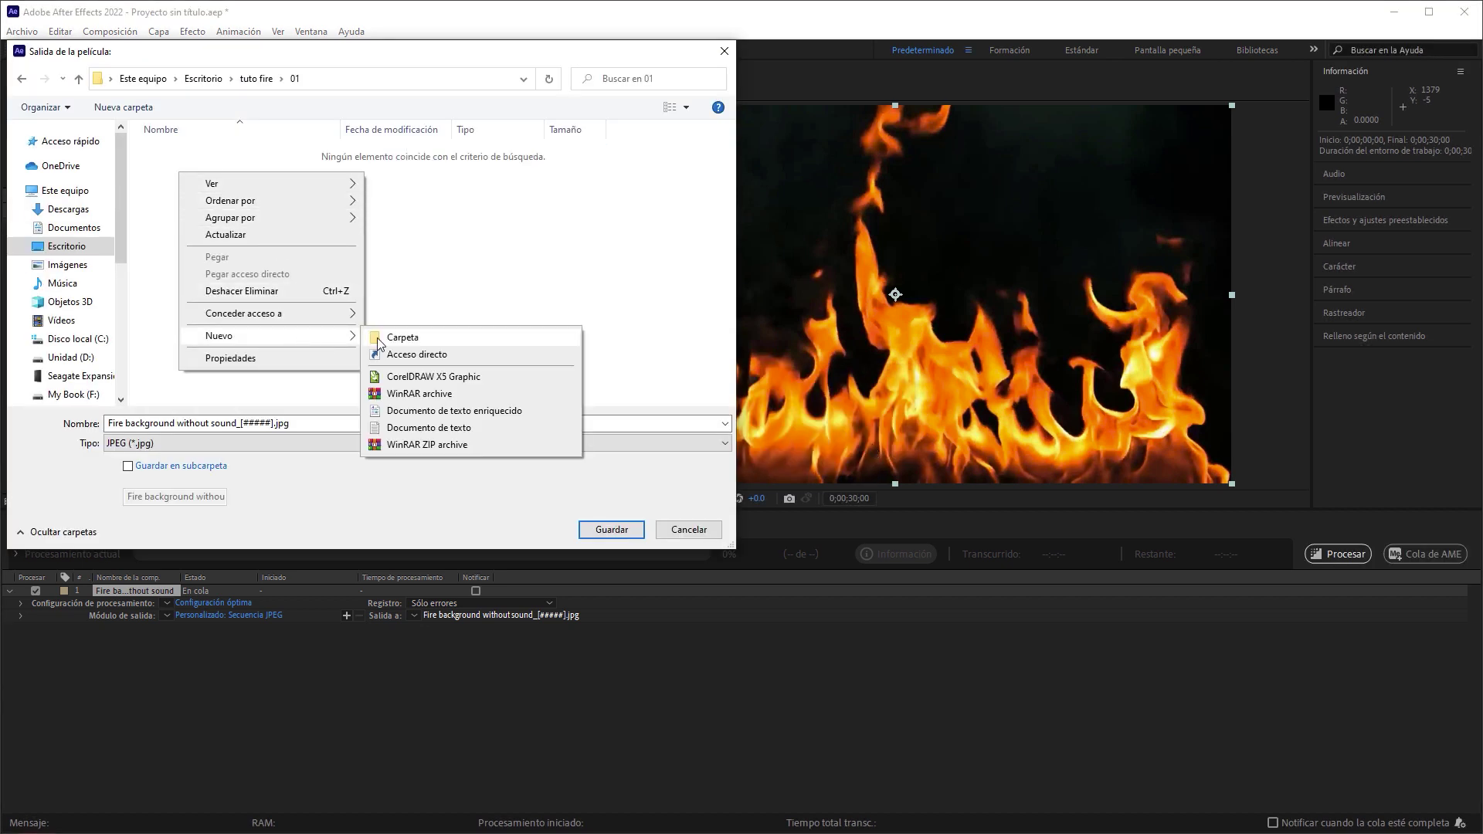
left_click(380, 337)
type("RGB")
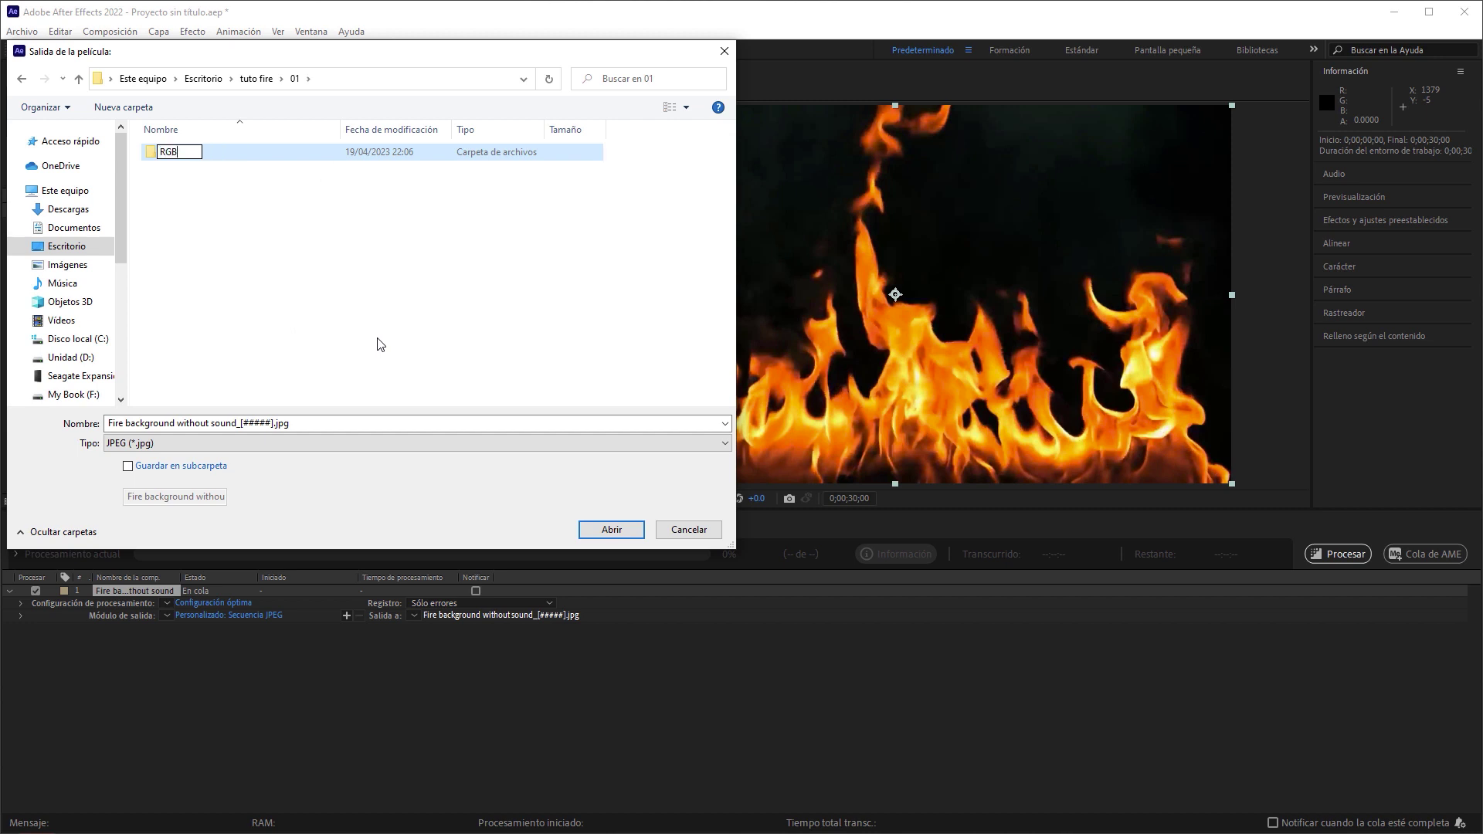
key("Return")
double_click(186, 157)
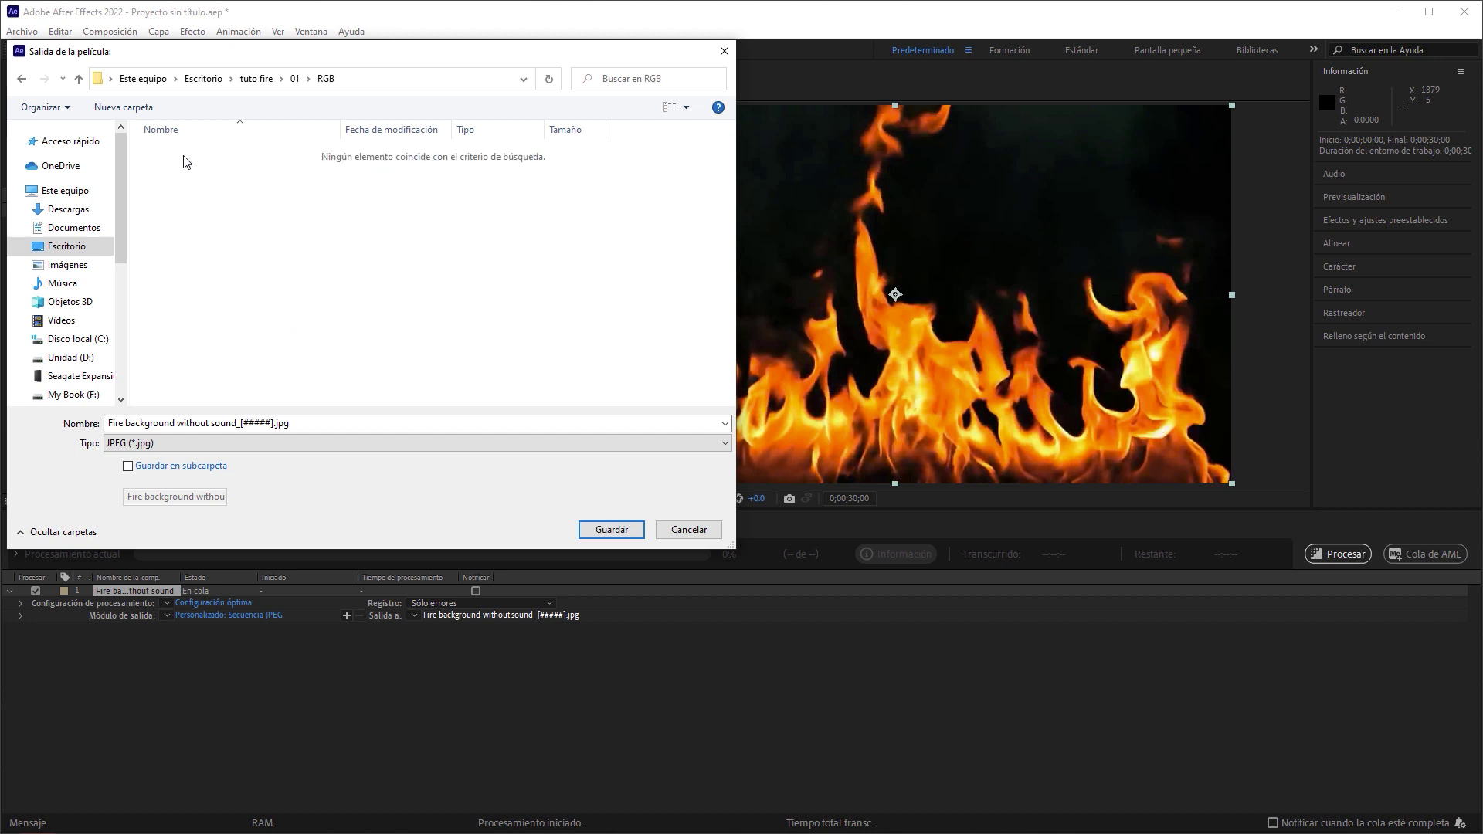
Step: Name the output flama_ani_RGB_, save the path, and start the render
left_click_drag(241, 424, 94, 424)
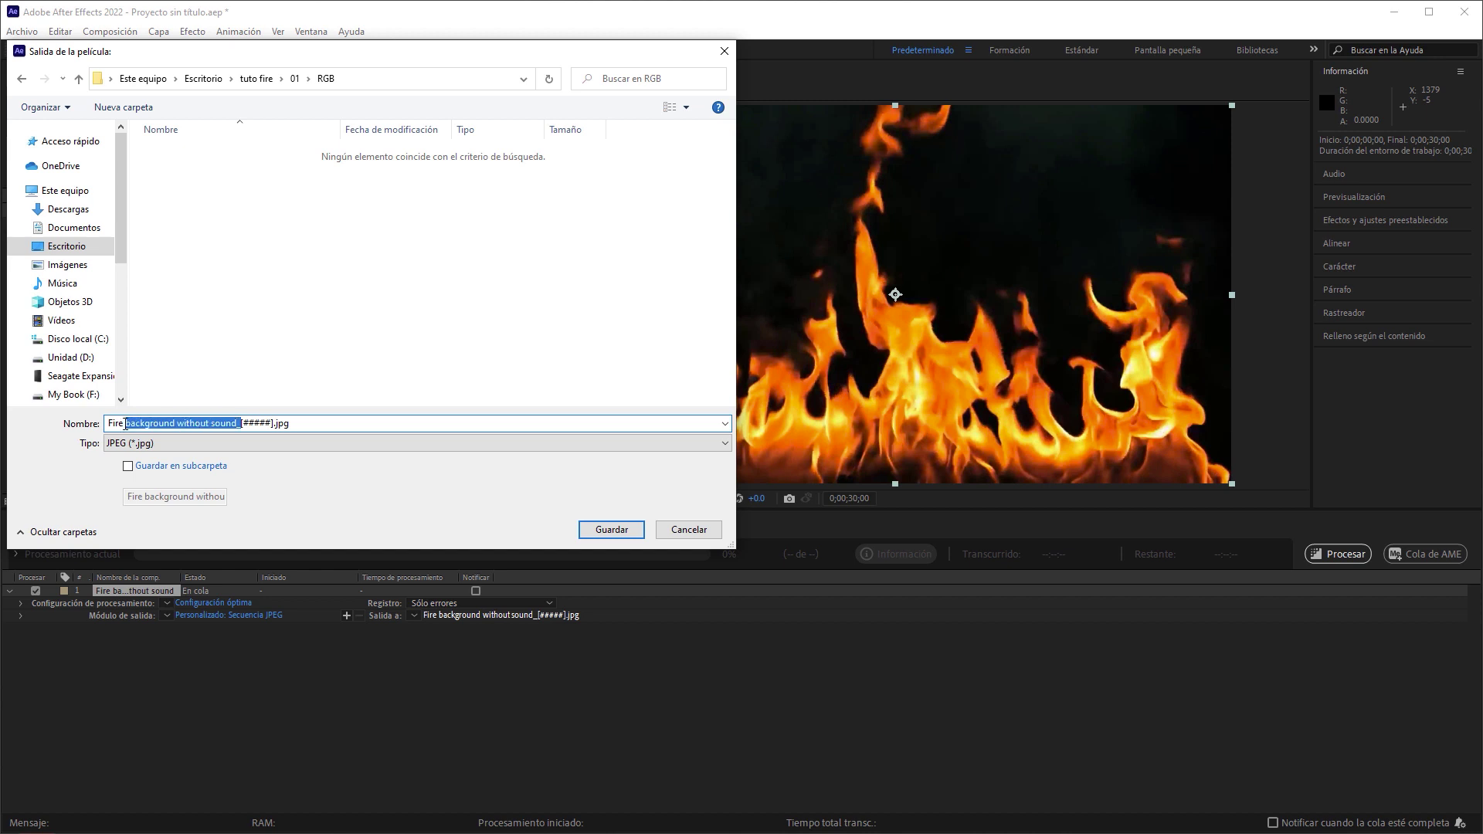
type("flama_ani_RGB_")
key("ctrl+a")
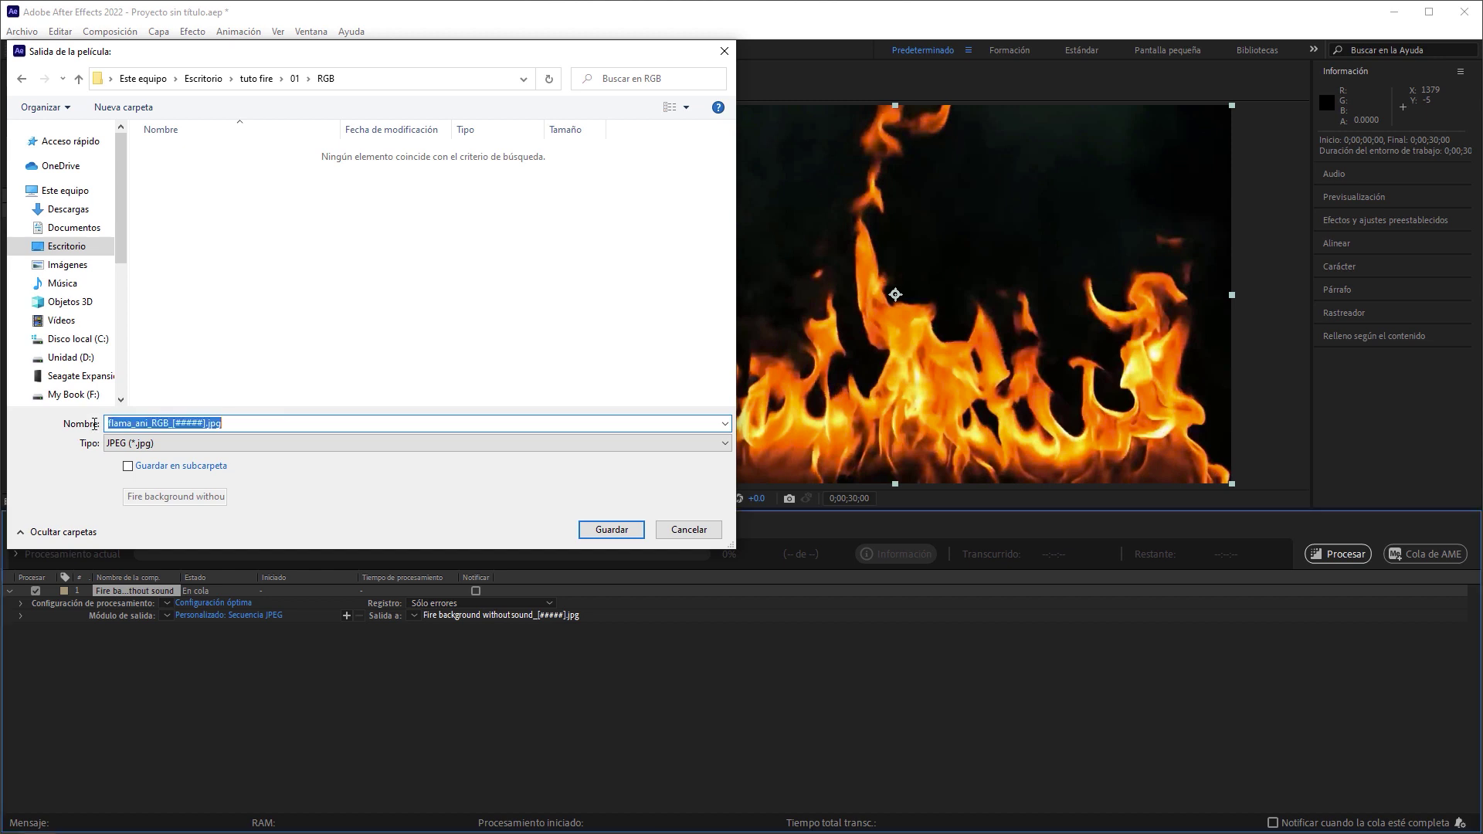
left_click(612, 530)
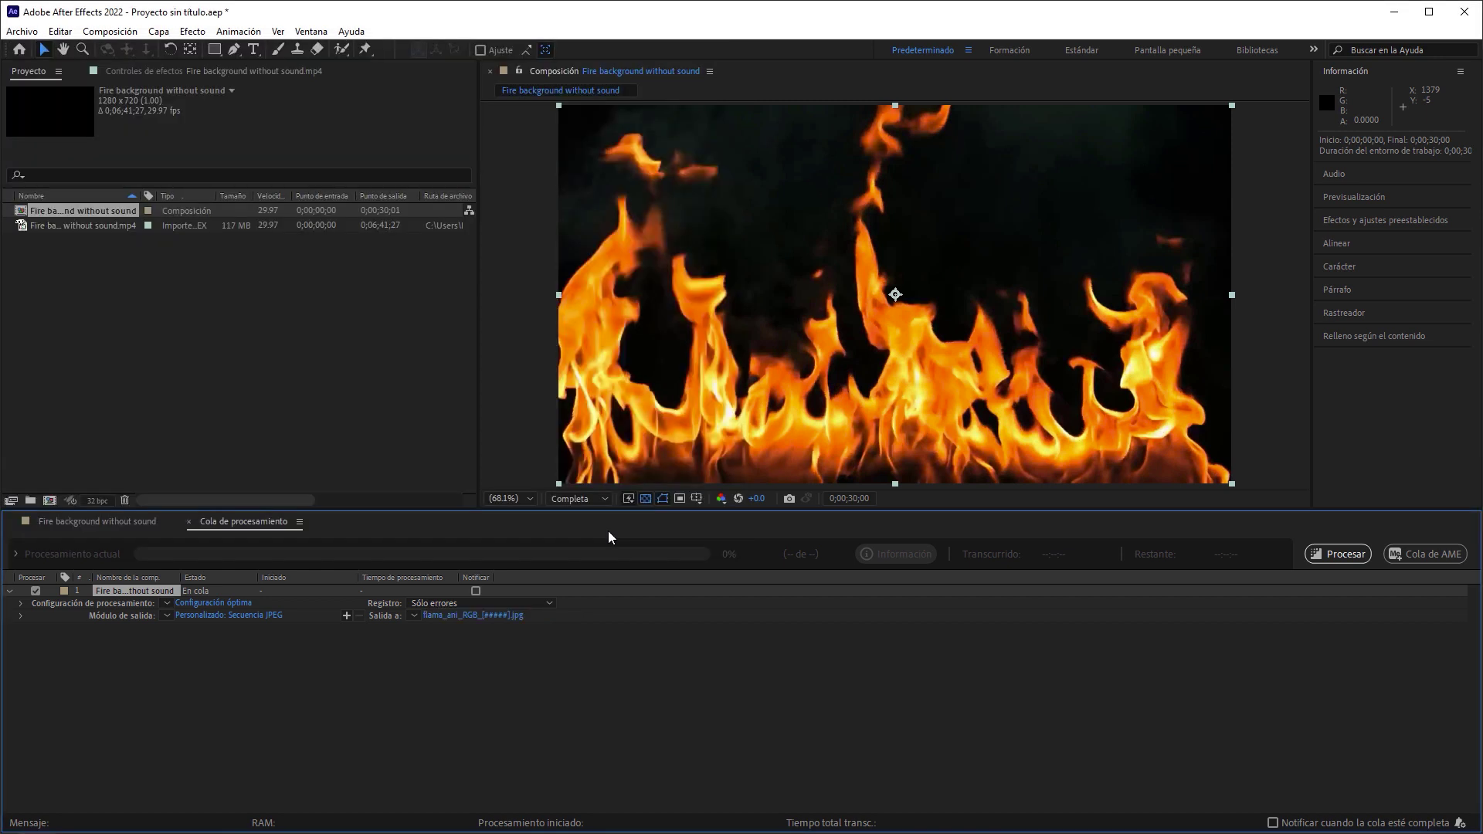
left_click(1342, 557)
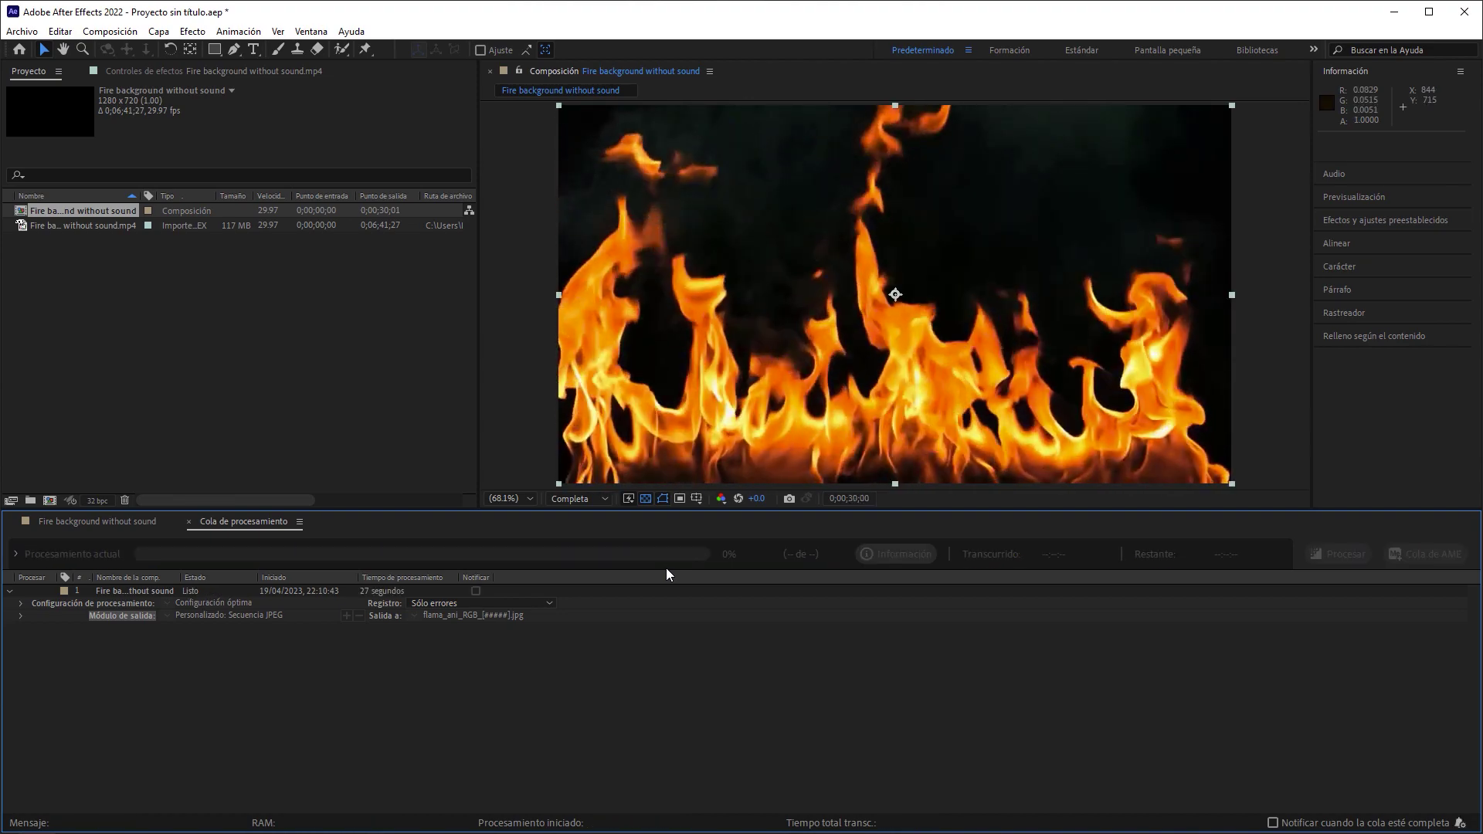
left_click(442, 819)
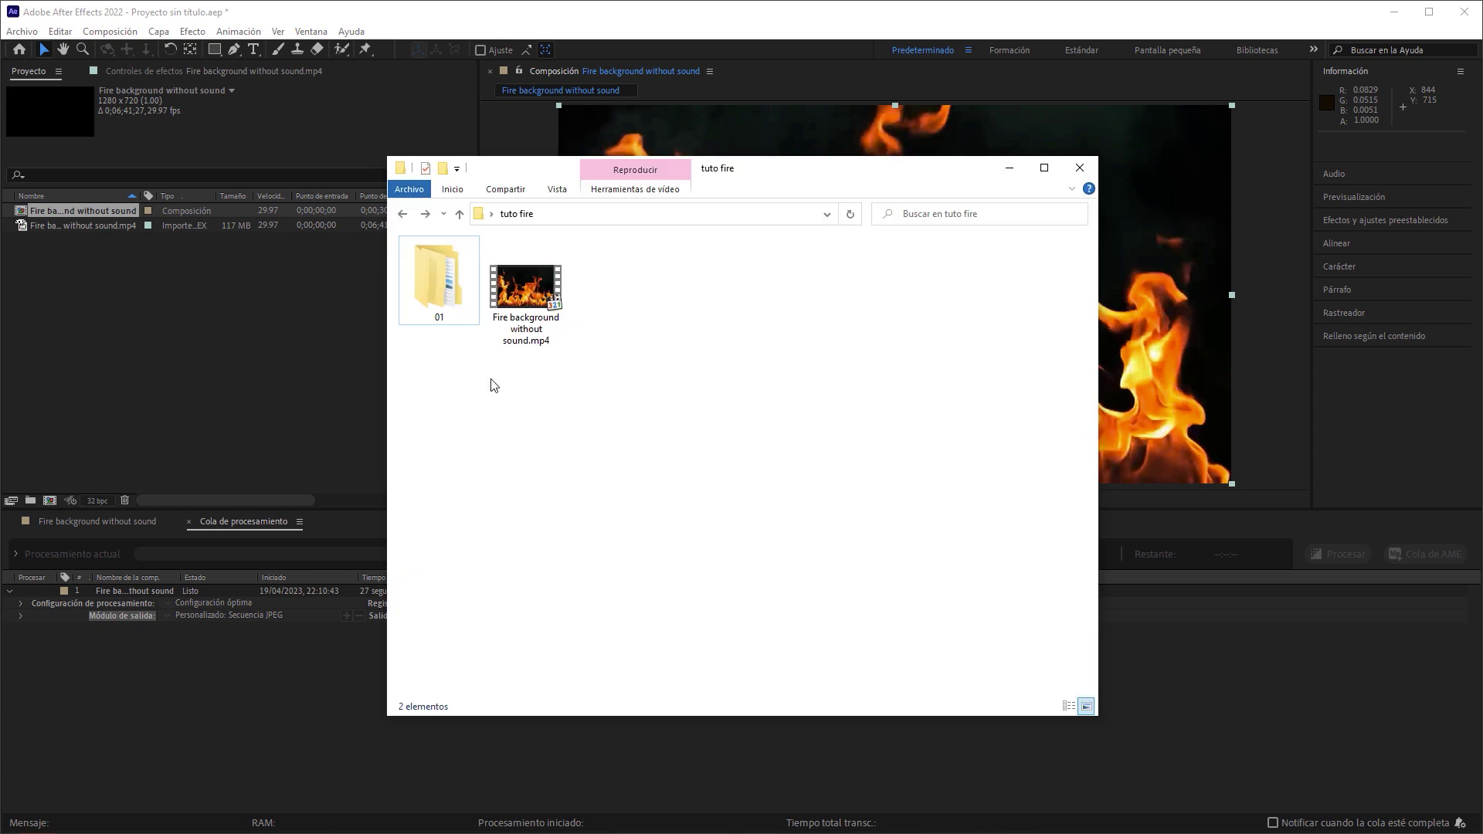
left_click(438, 290)
double_click(438, 290)
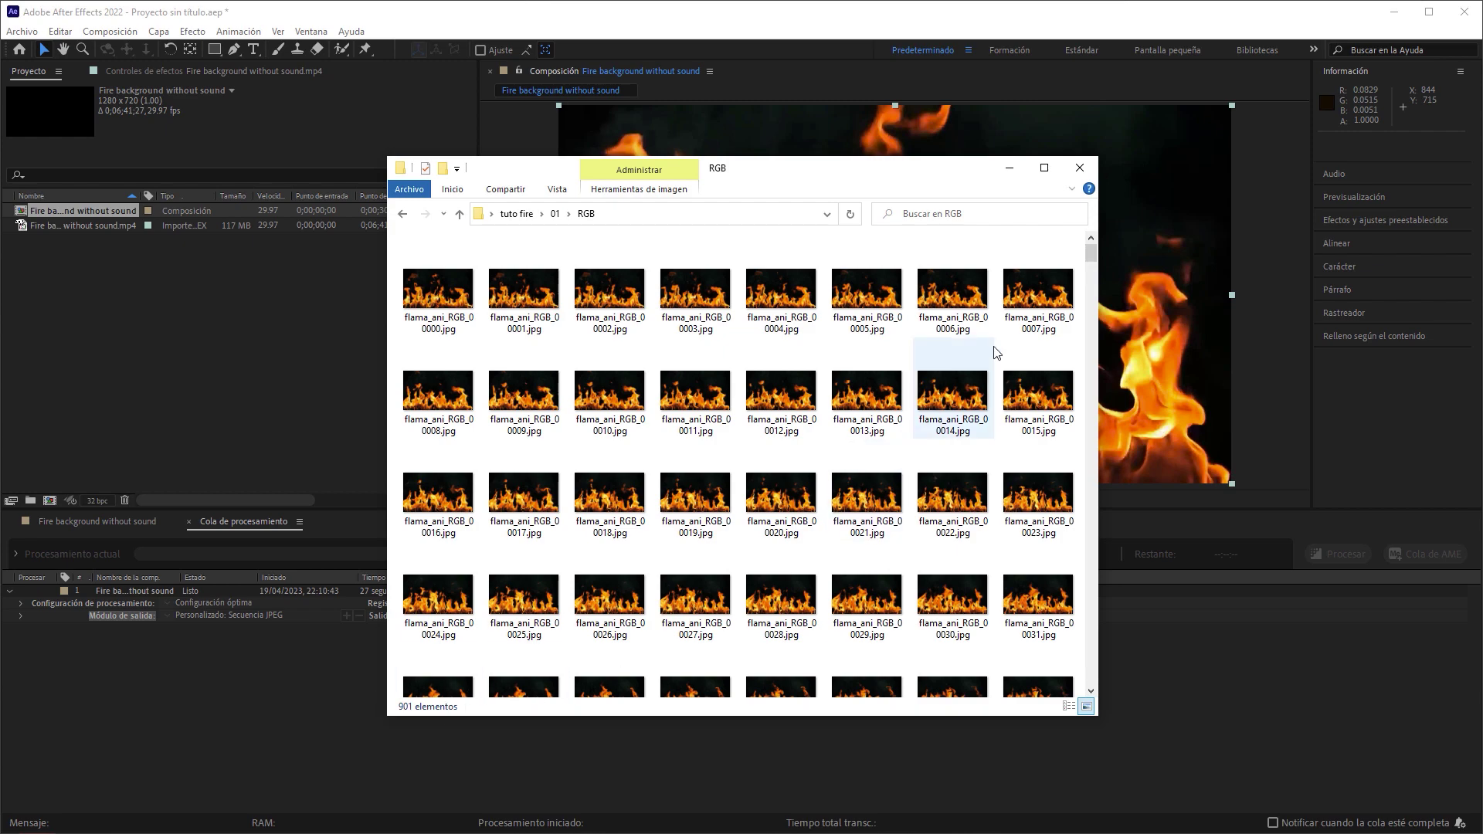
left_click_drag(1091, 254, 1084, 694)
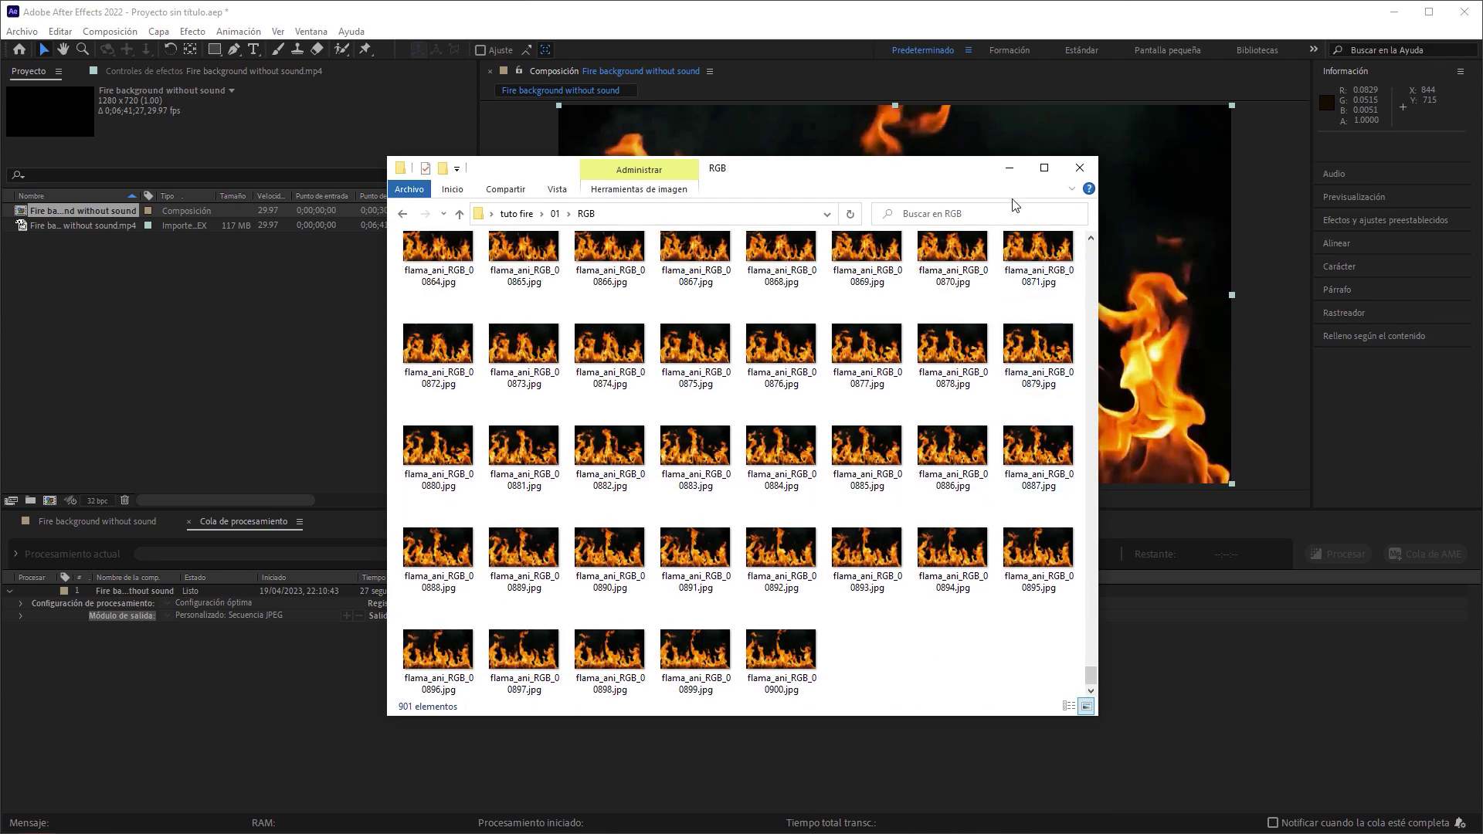
left_click(1009, 168)
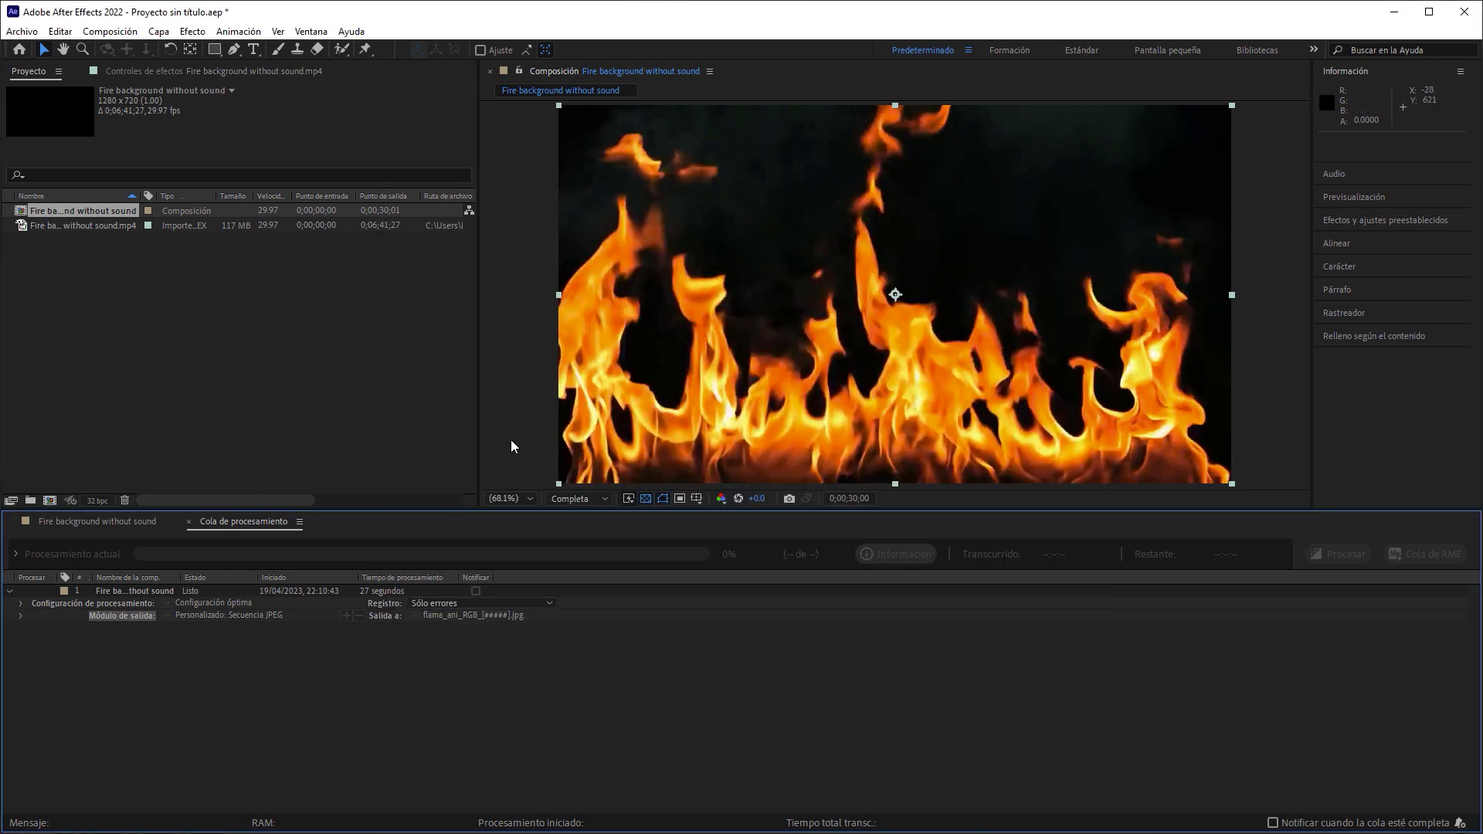
Step: Search Efectos y ajustes preestablecidos for 'blanco' and apply Blanco y negro to the fire layer
left_click(87, 525)
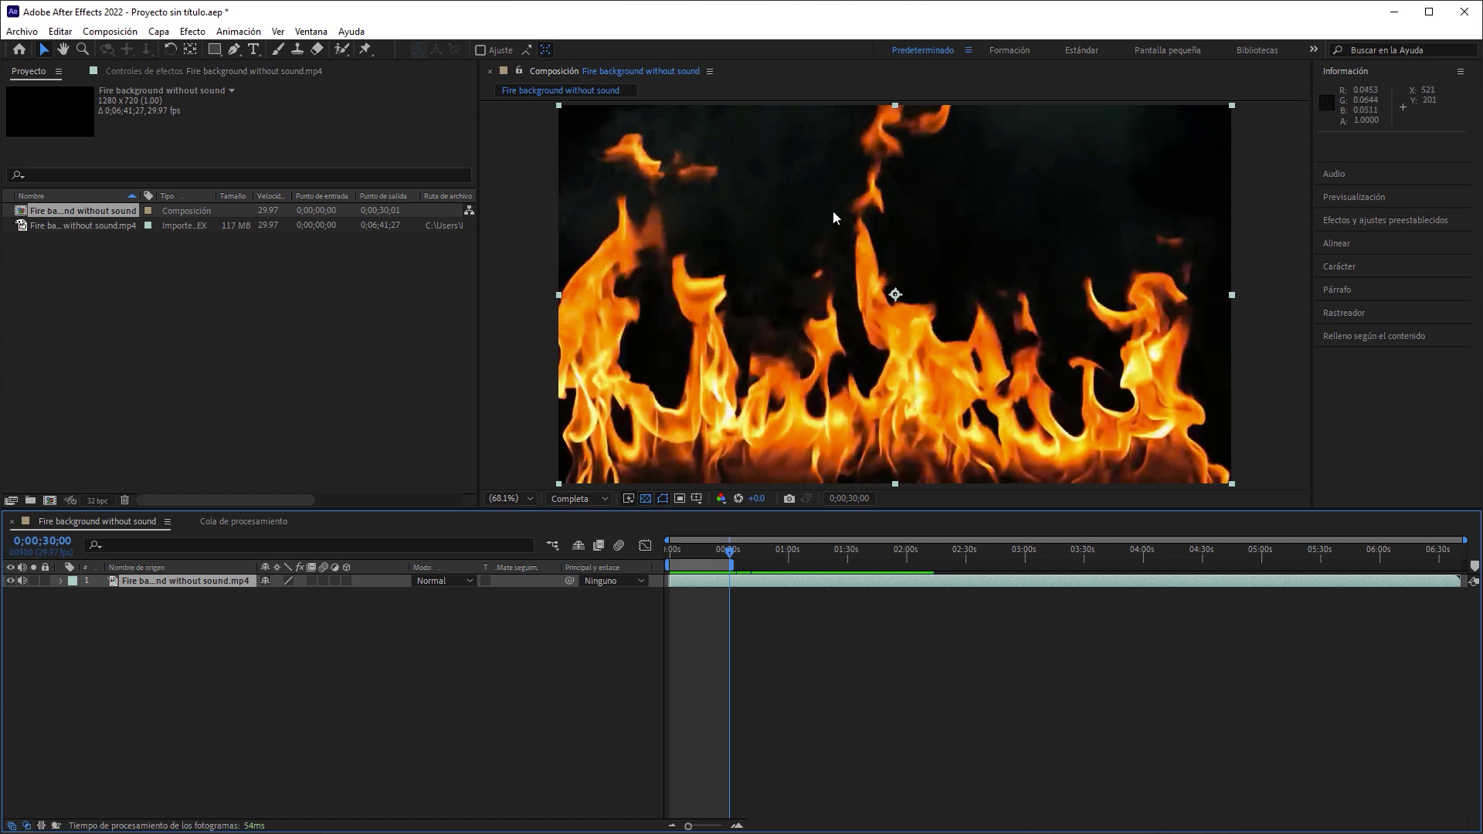
left_click(313, 33)
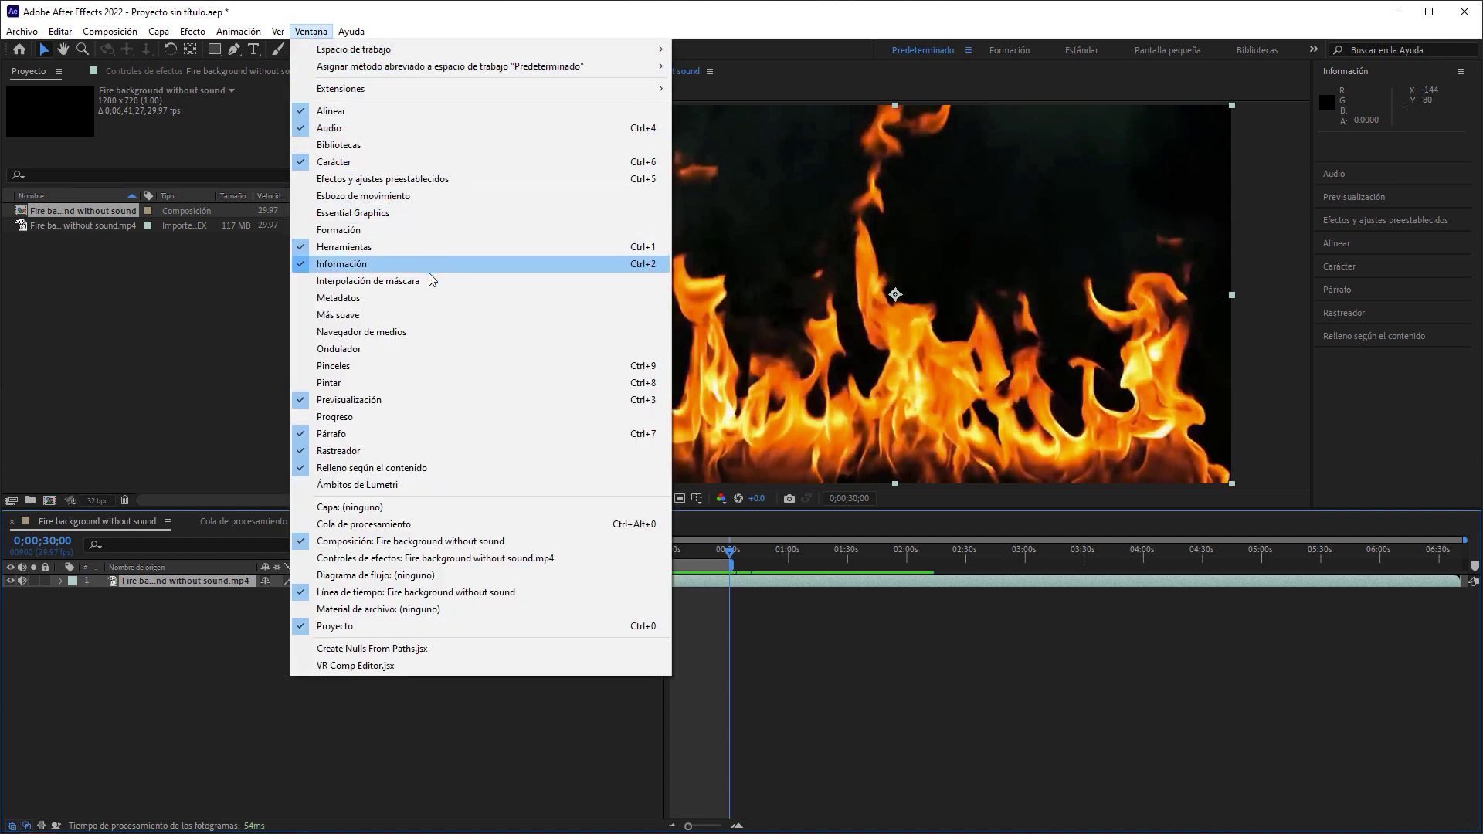
left_click(371, 187)
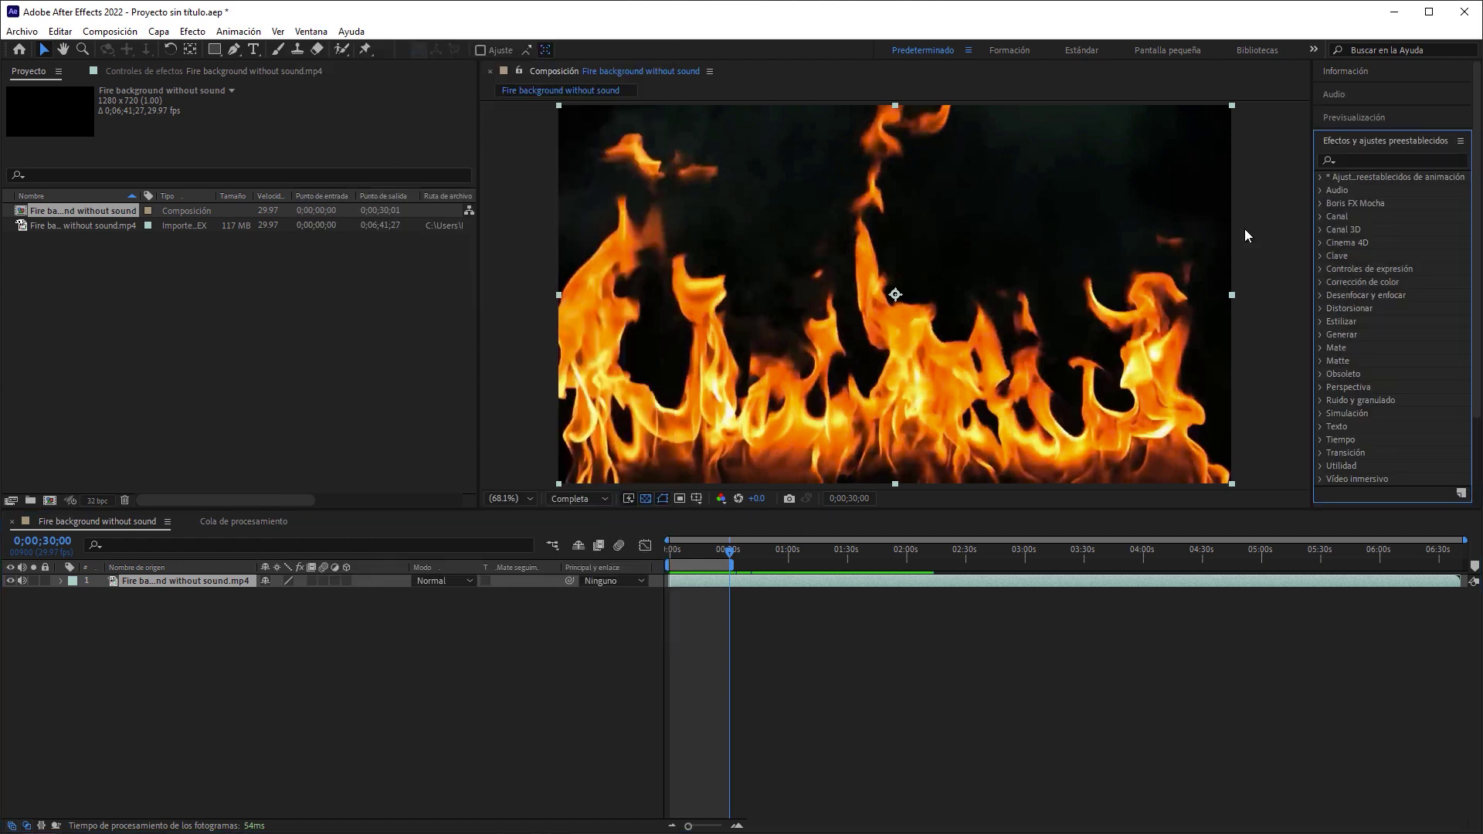
left_click(1377, 161)
type("blan")
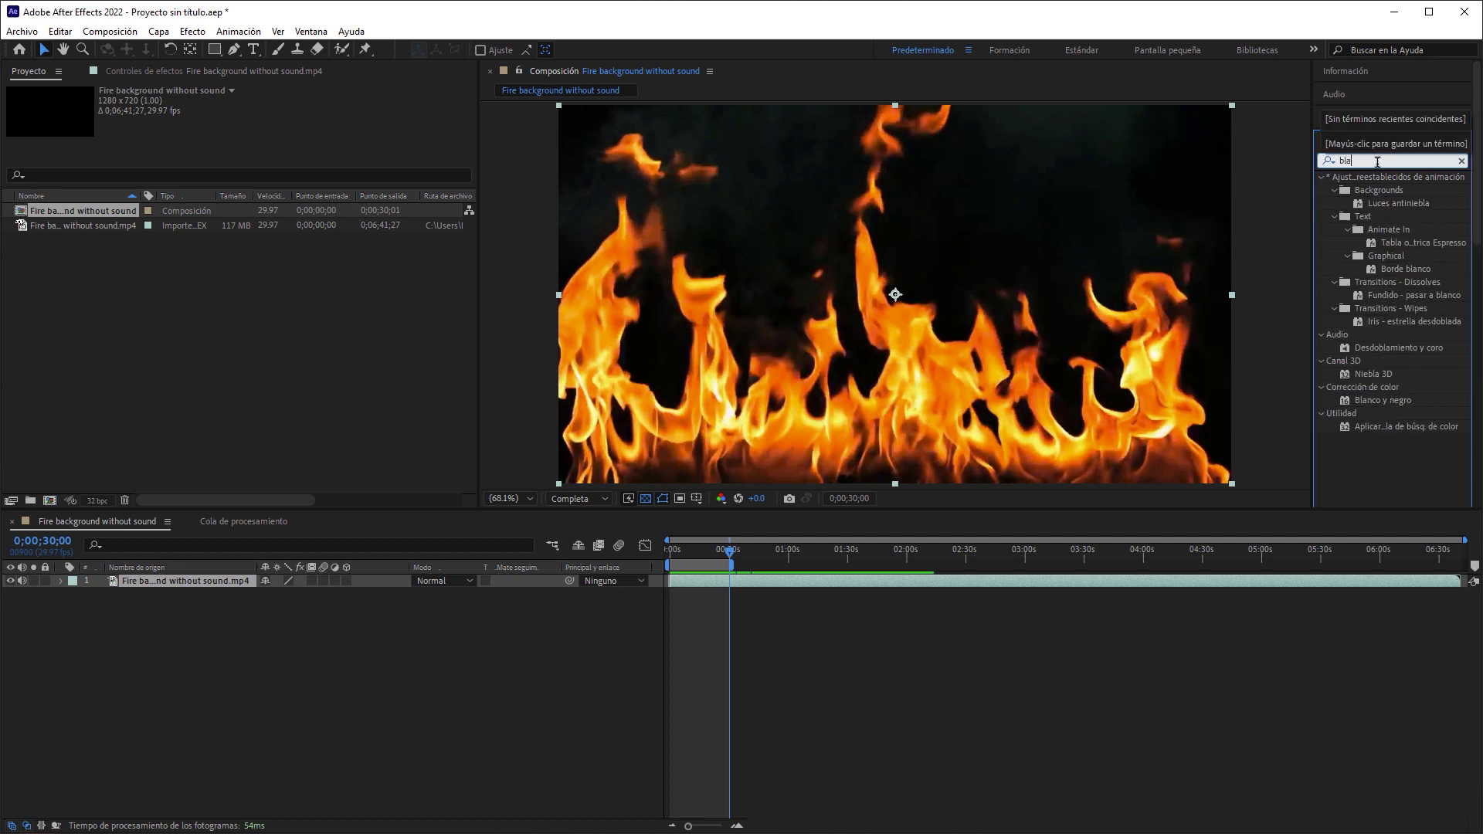
type("co")
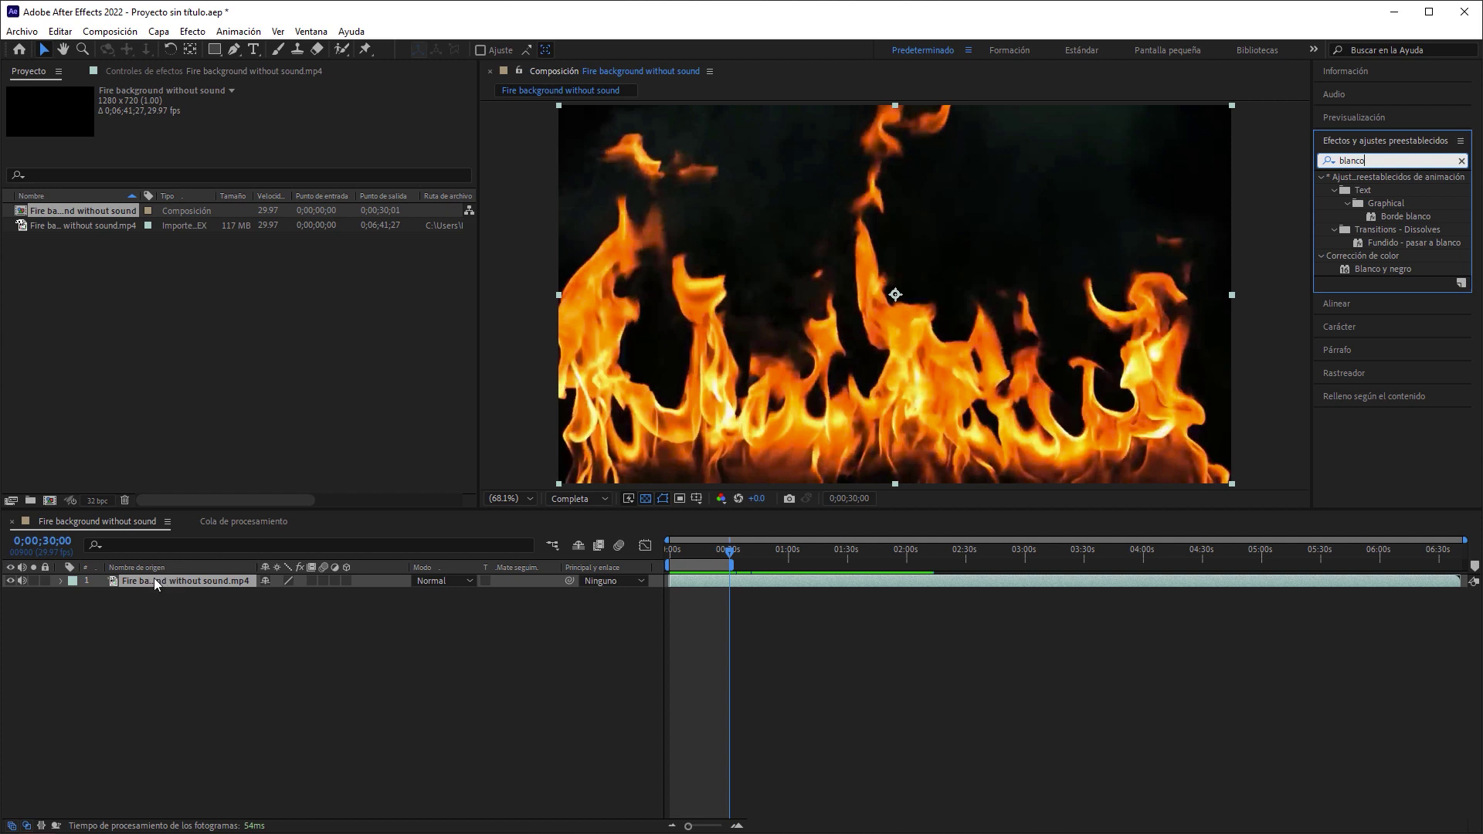
double_click(1346, 268)
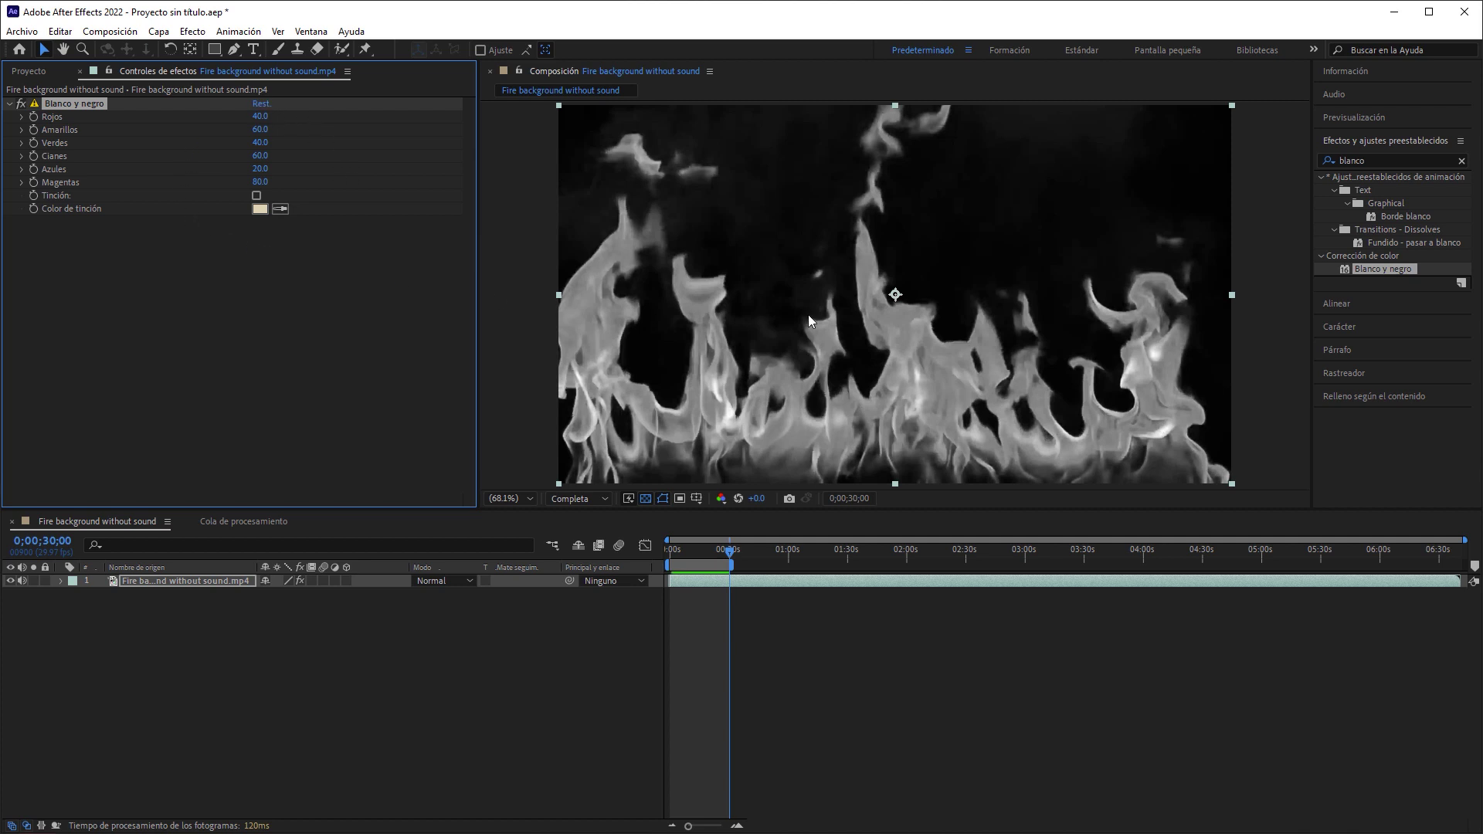
left_click(1372, 160)
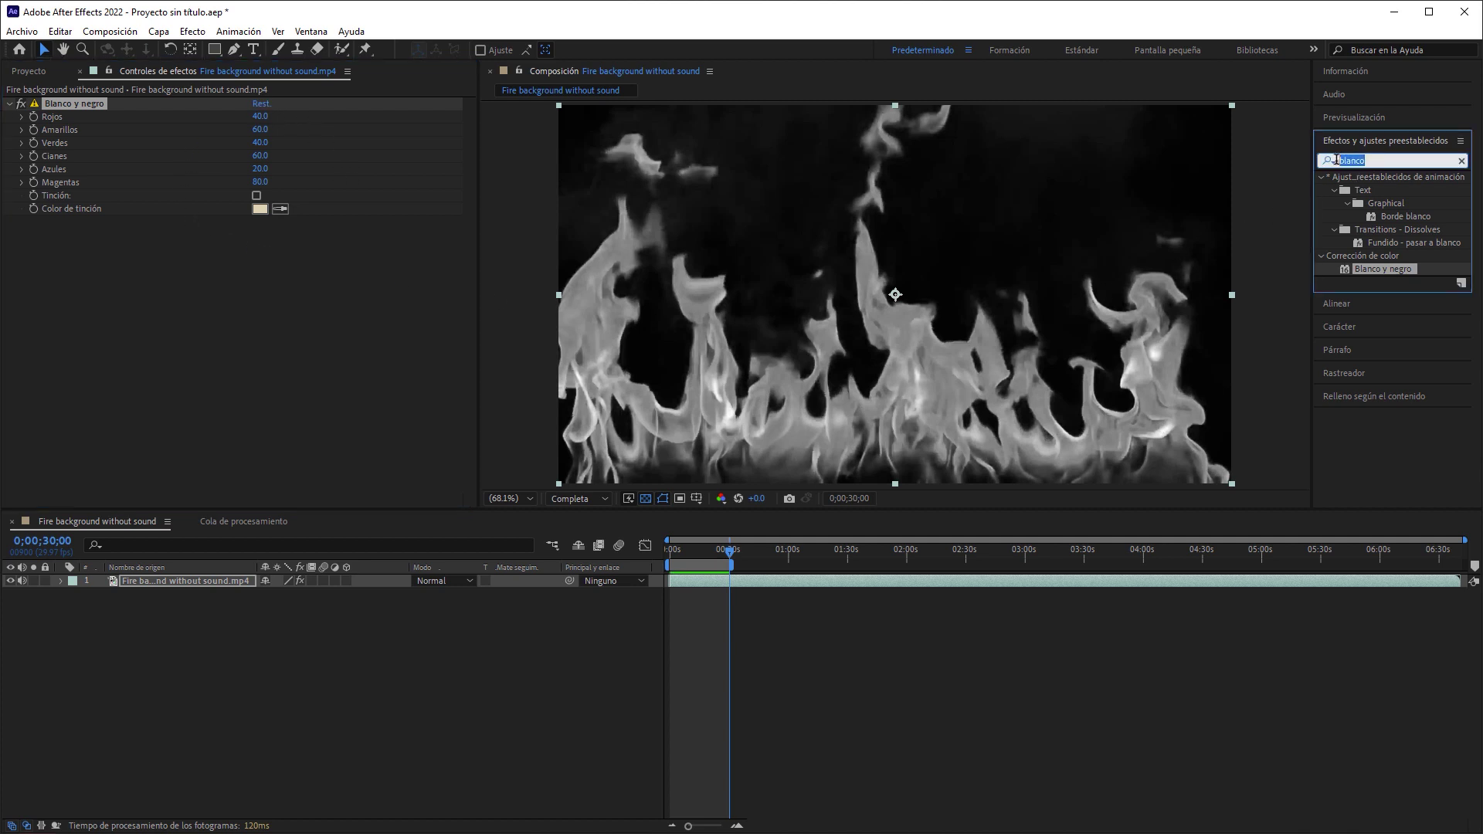
Step: Add Curvas to the fire layer and drag its white and black points into a steep, high-contrast curve
type("curv")
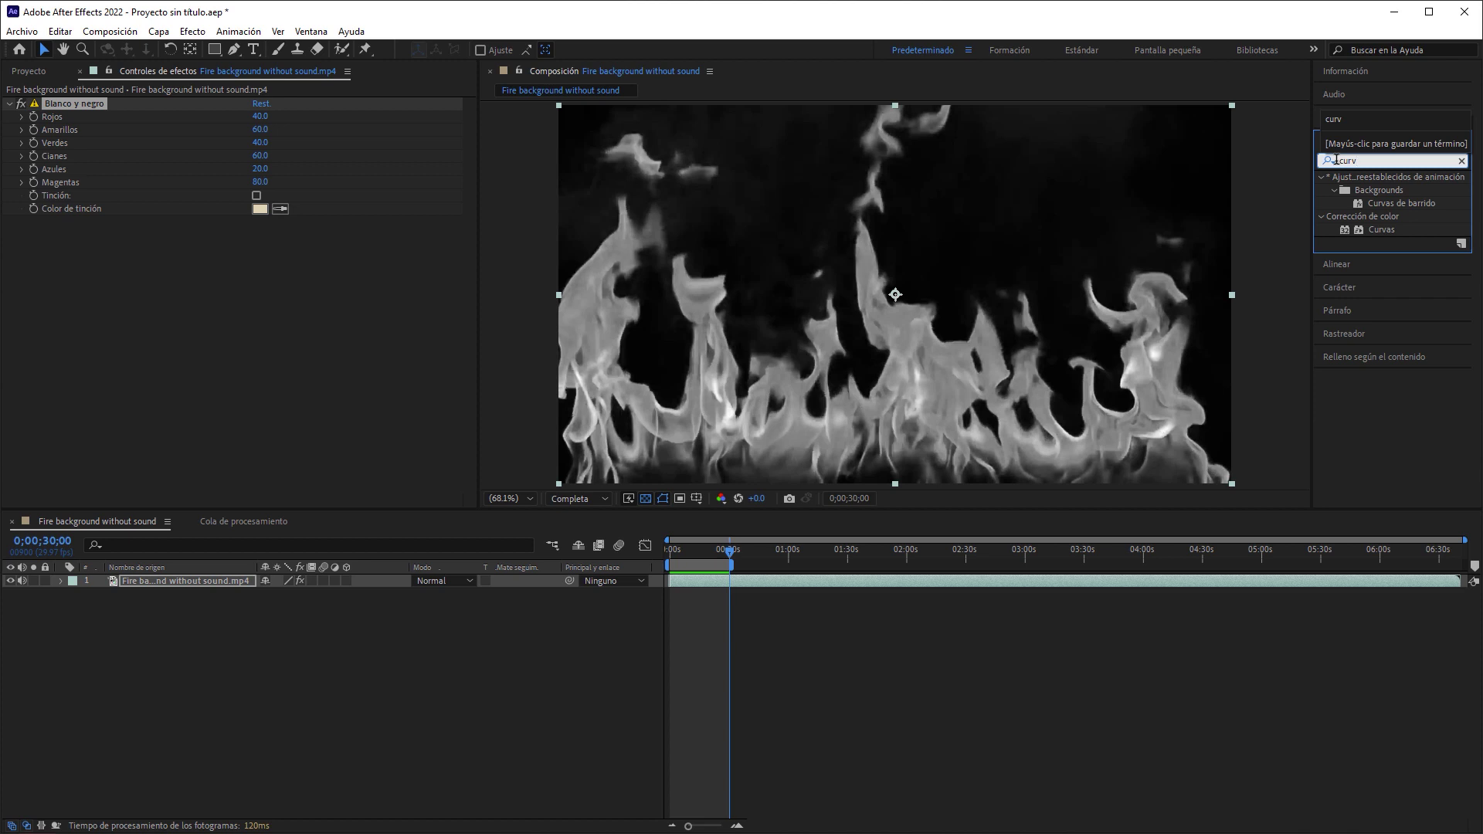
double_click(1371, 229)
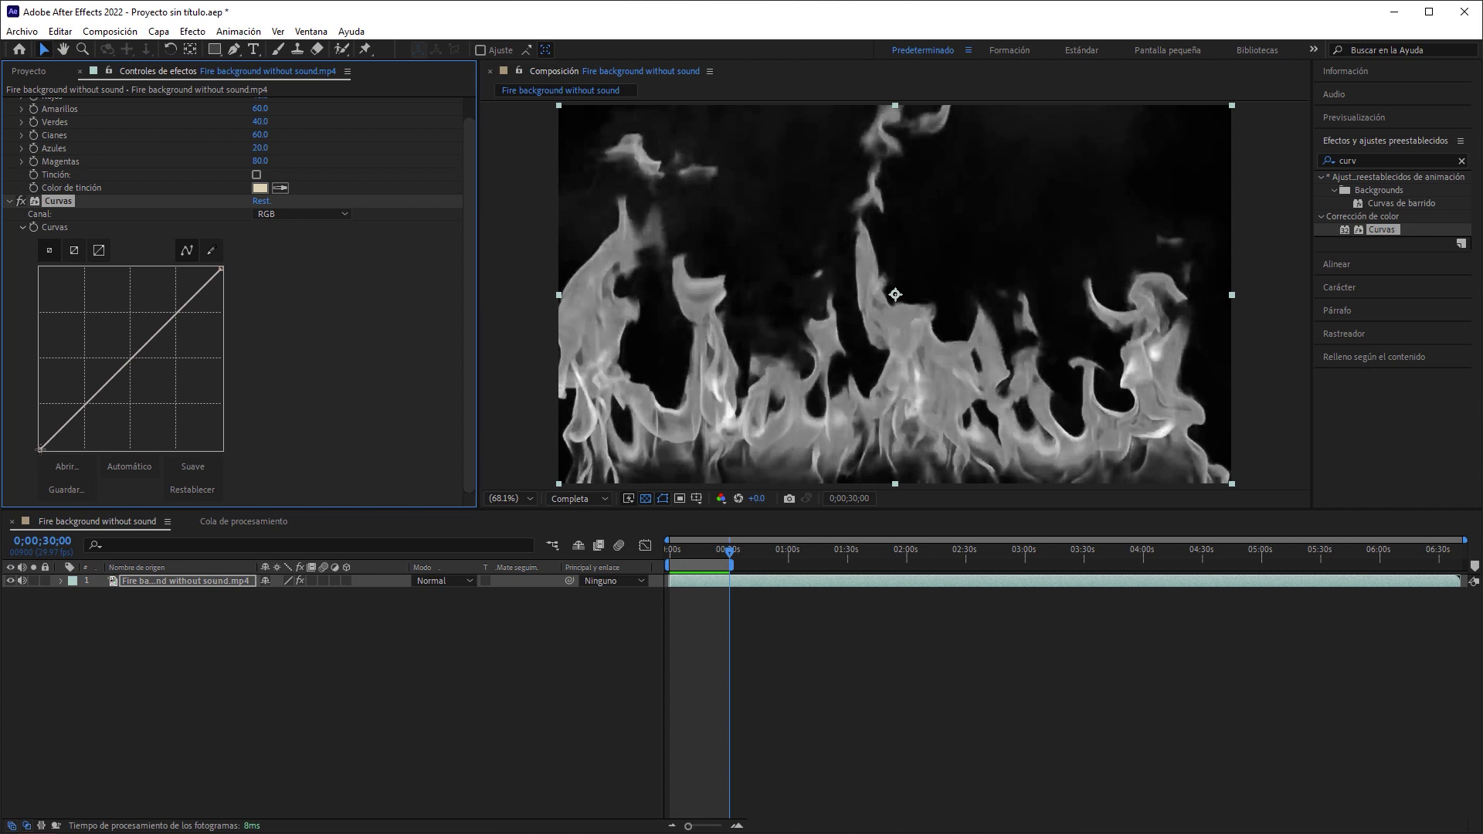
mouse_move(42, 450)
left_mouse_down()
mouse_move(183, 450)
mouse_move(73, 450)
left_mouse_up()
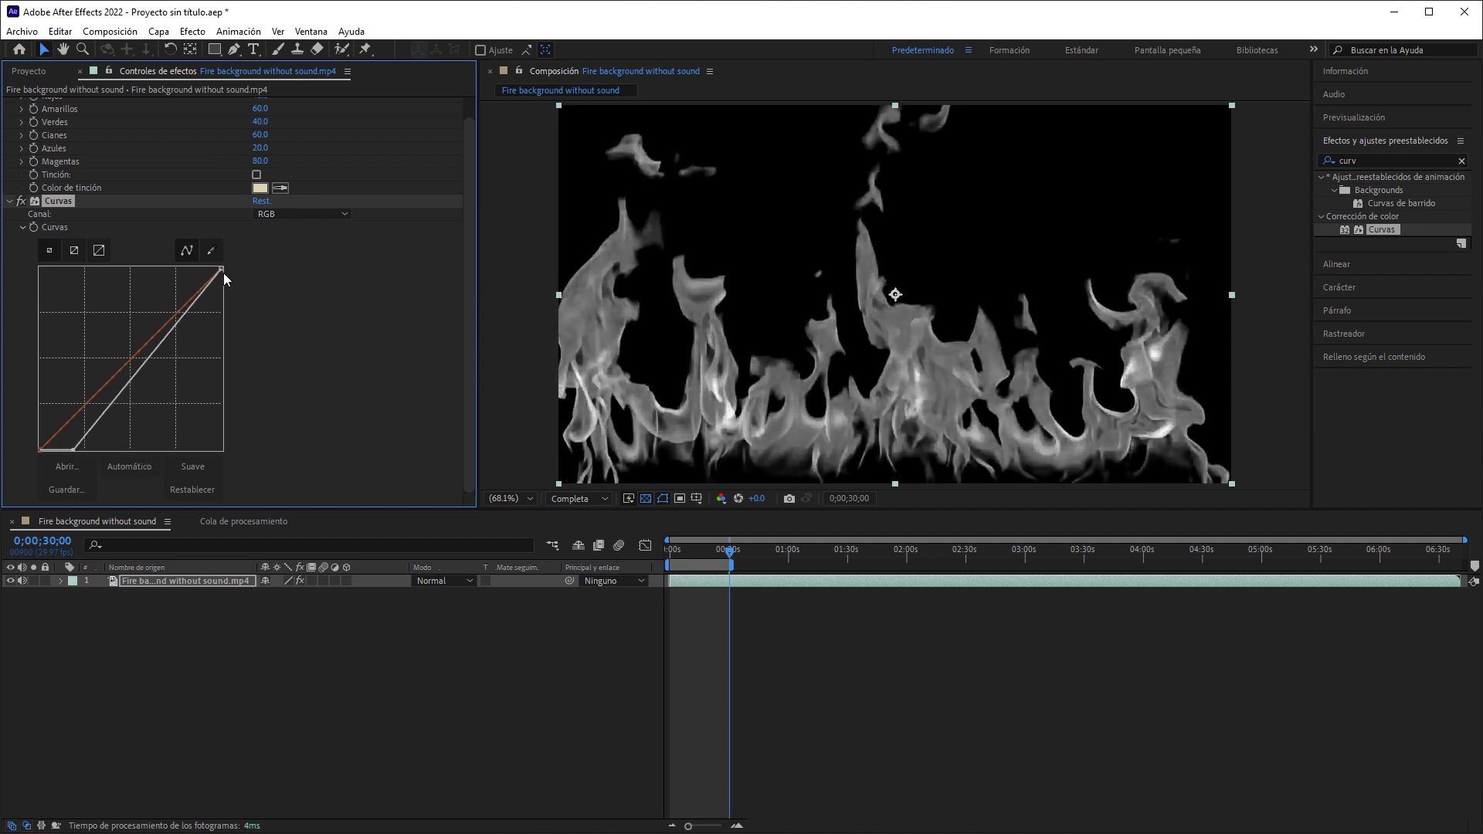
left_click_drag(222, 269, 123, 268)
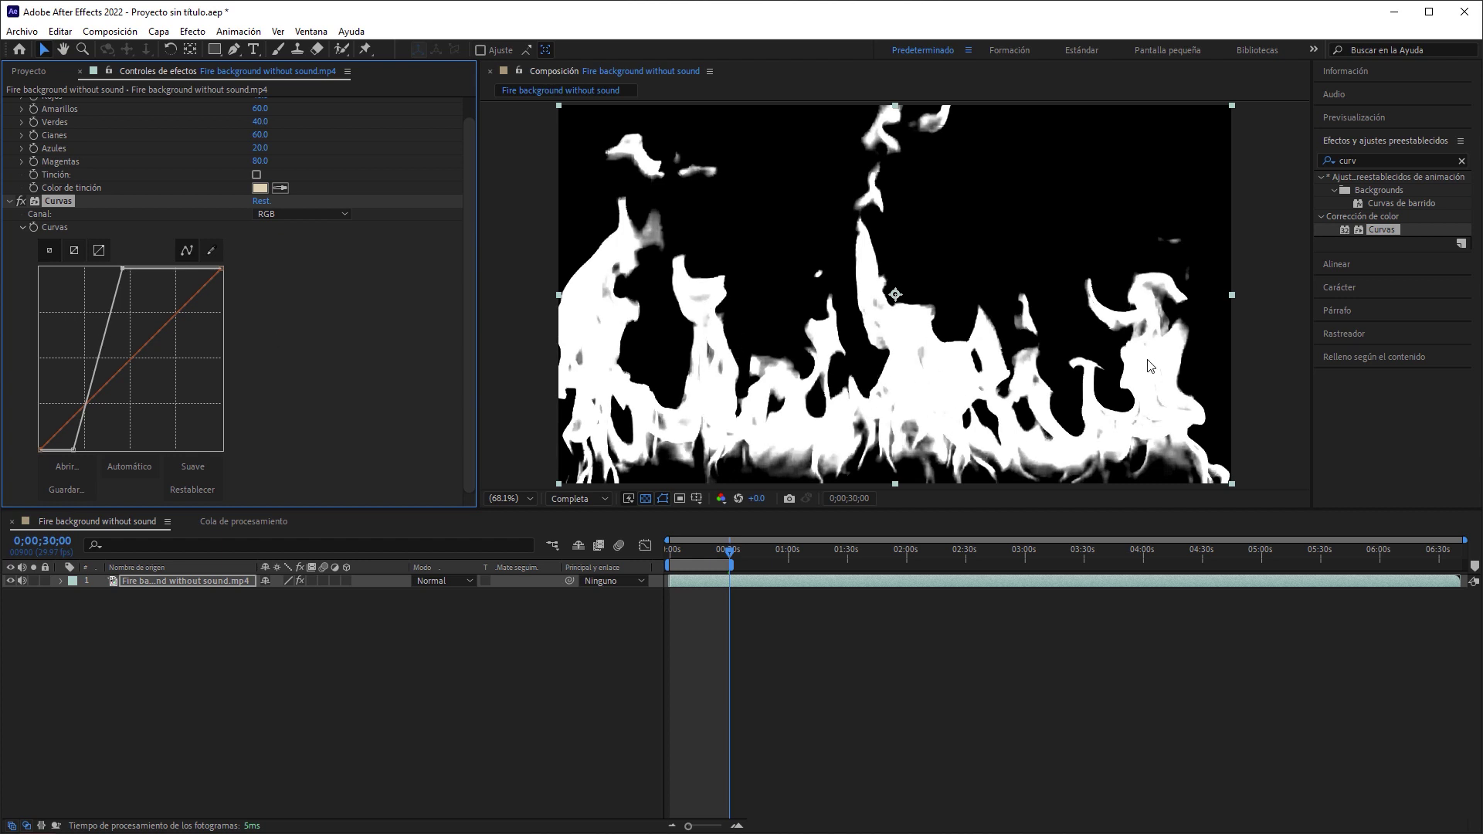
left_click_drag(74, 449, 53, 454)
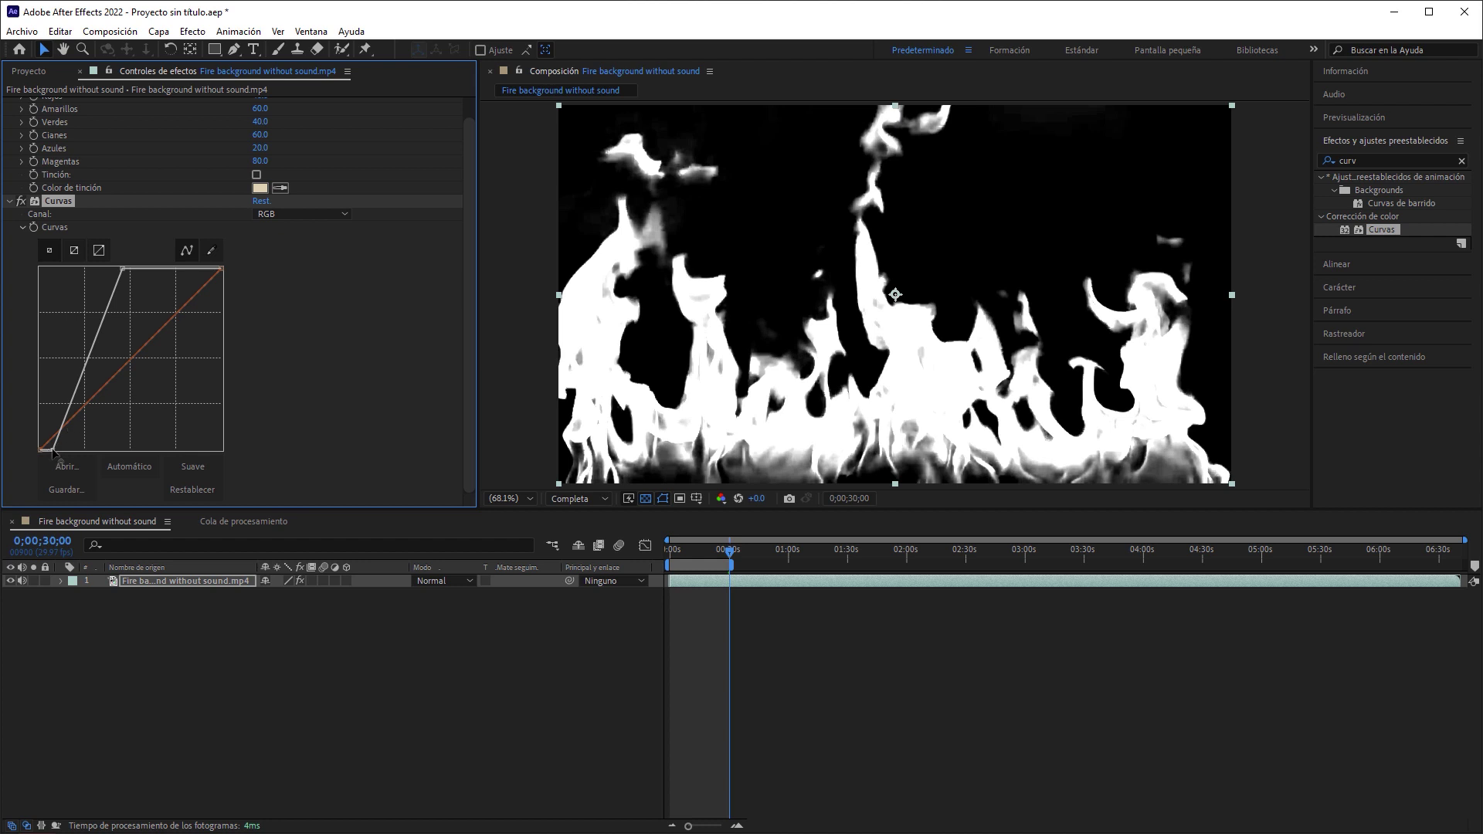
left_click_drag(52, 452, 50, 446)
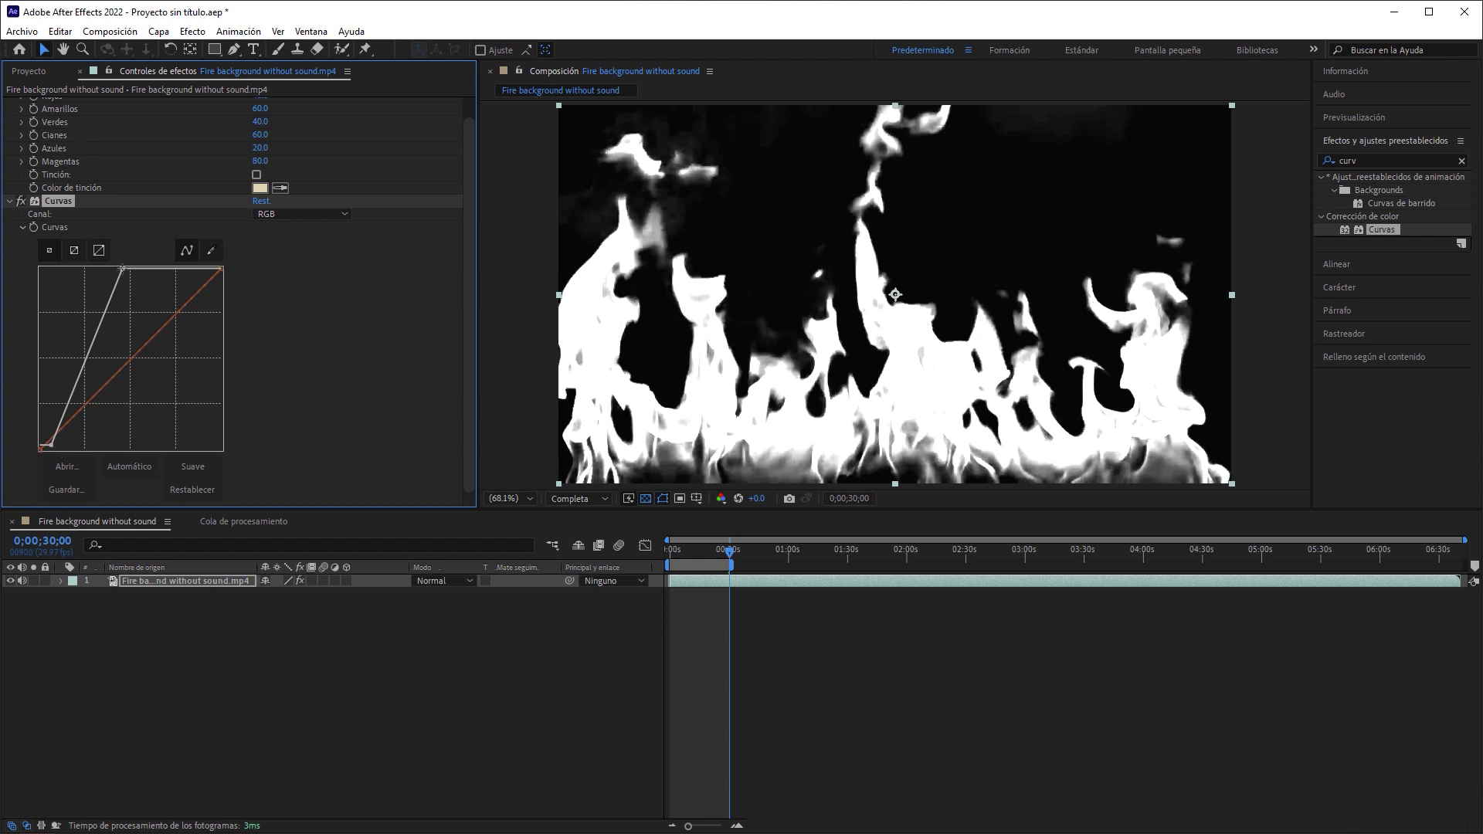
left_click_drag(122, 269, 124, 268)
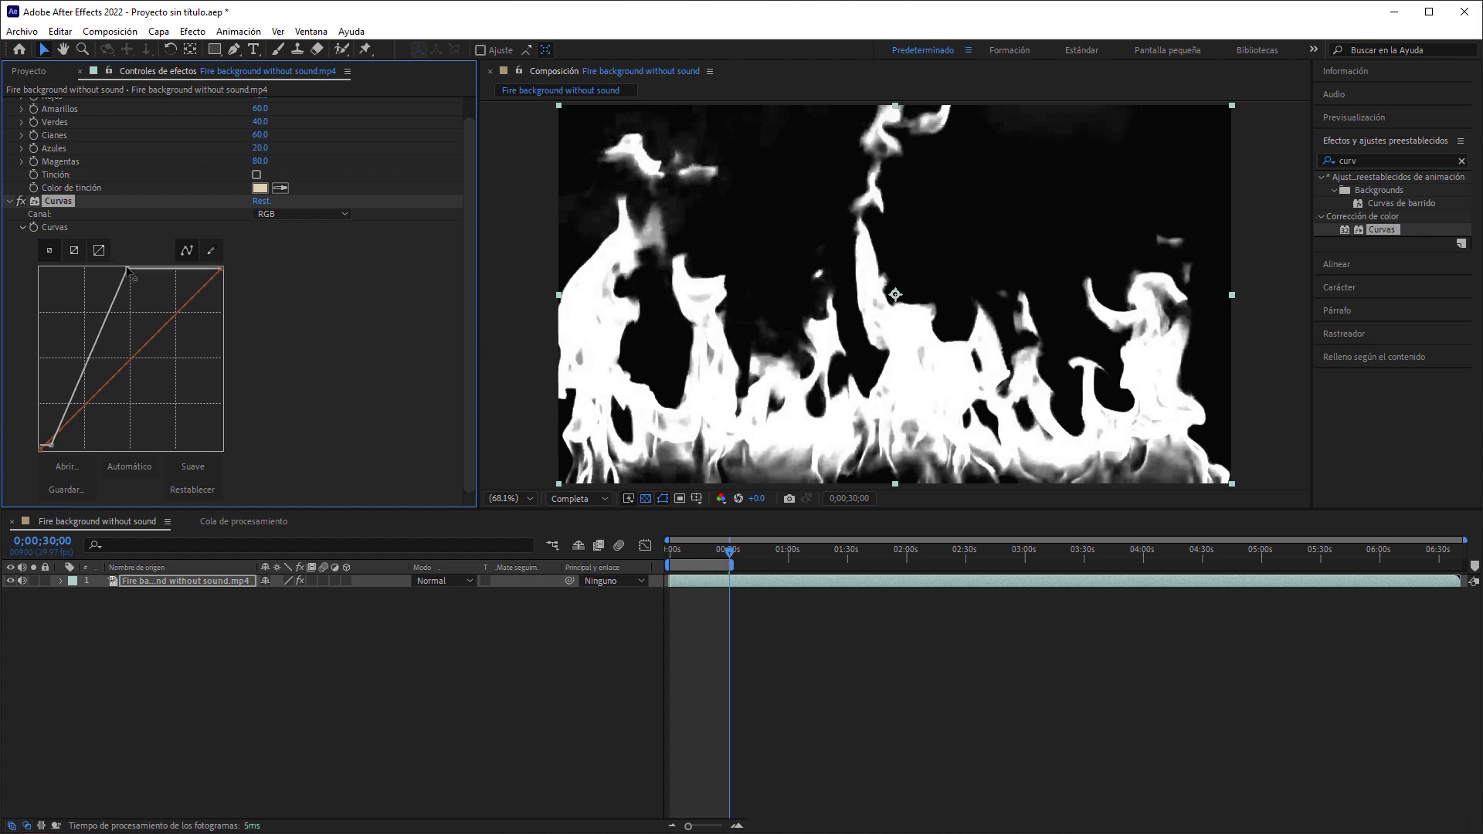
left_click_drag(124, 269, 137, 268)
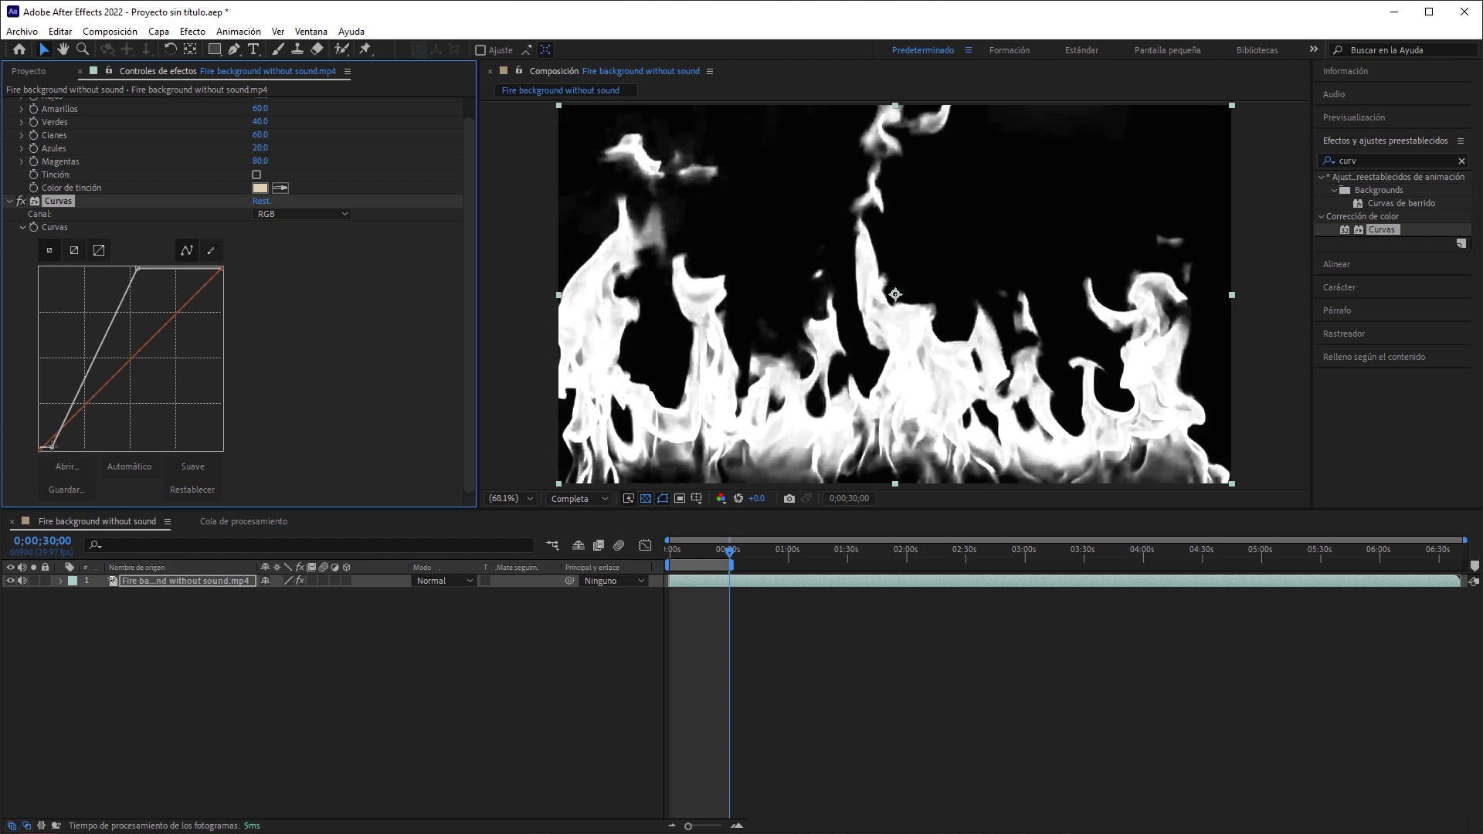
left_click_drag(50, 446, 56, 453)
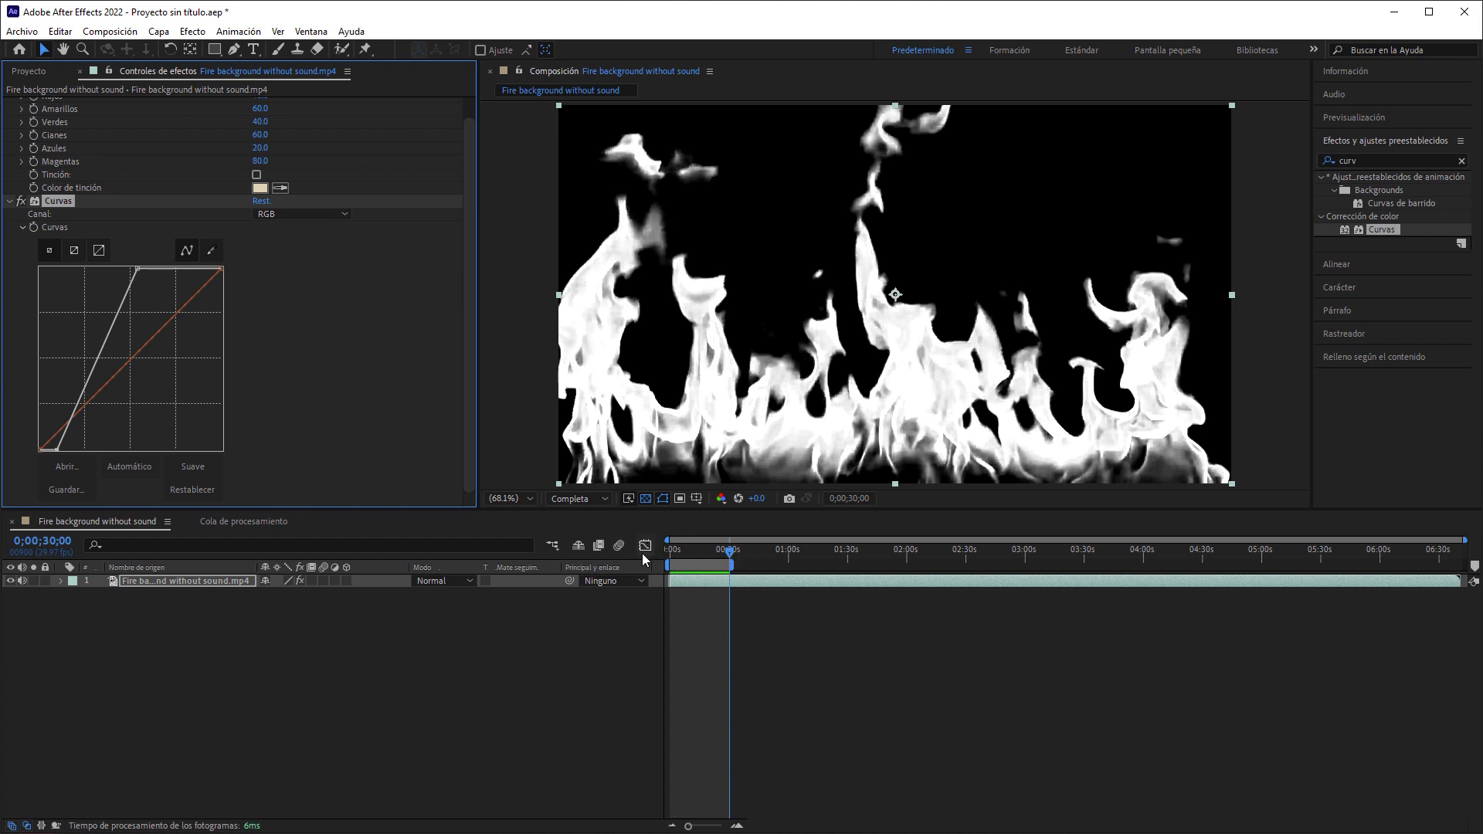
Step: Queue the fire composition again with its output module set to Secuencia JPEG
left_click(110, 31)
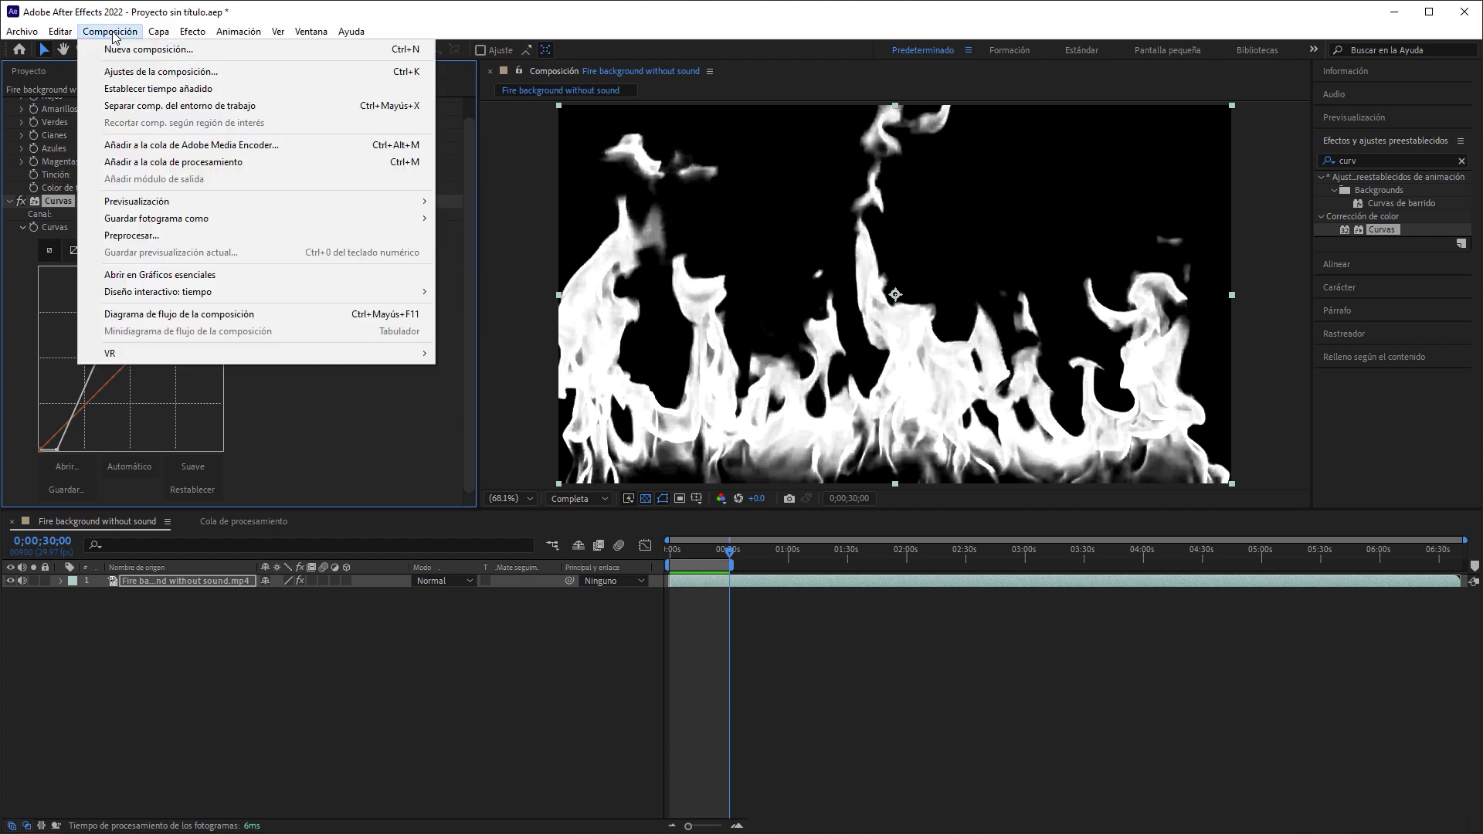
left_click(238, 163)
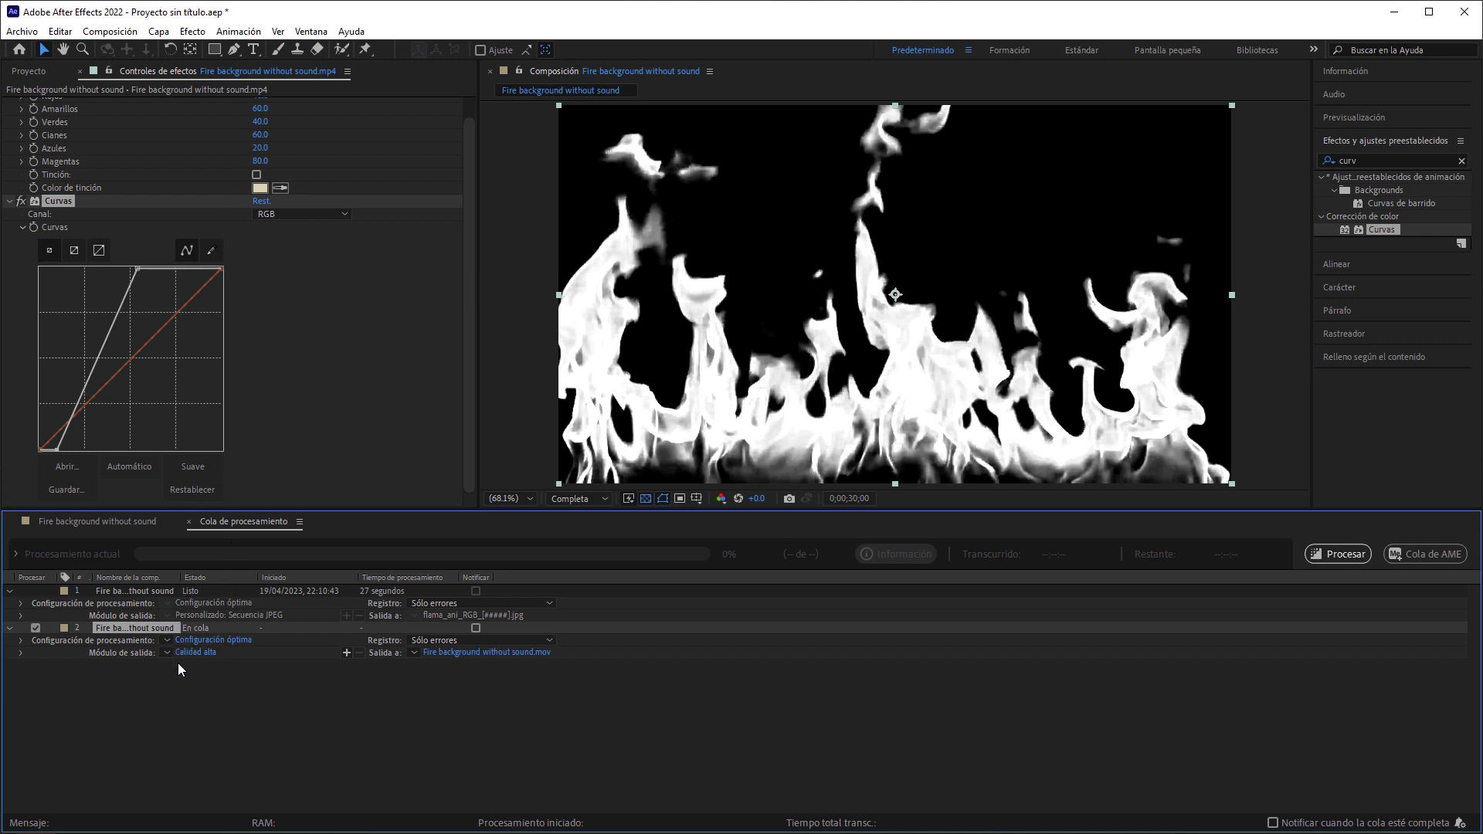
left_click(239, 642)
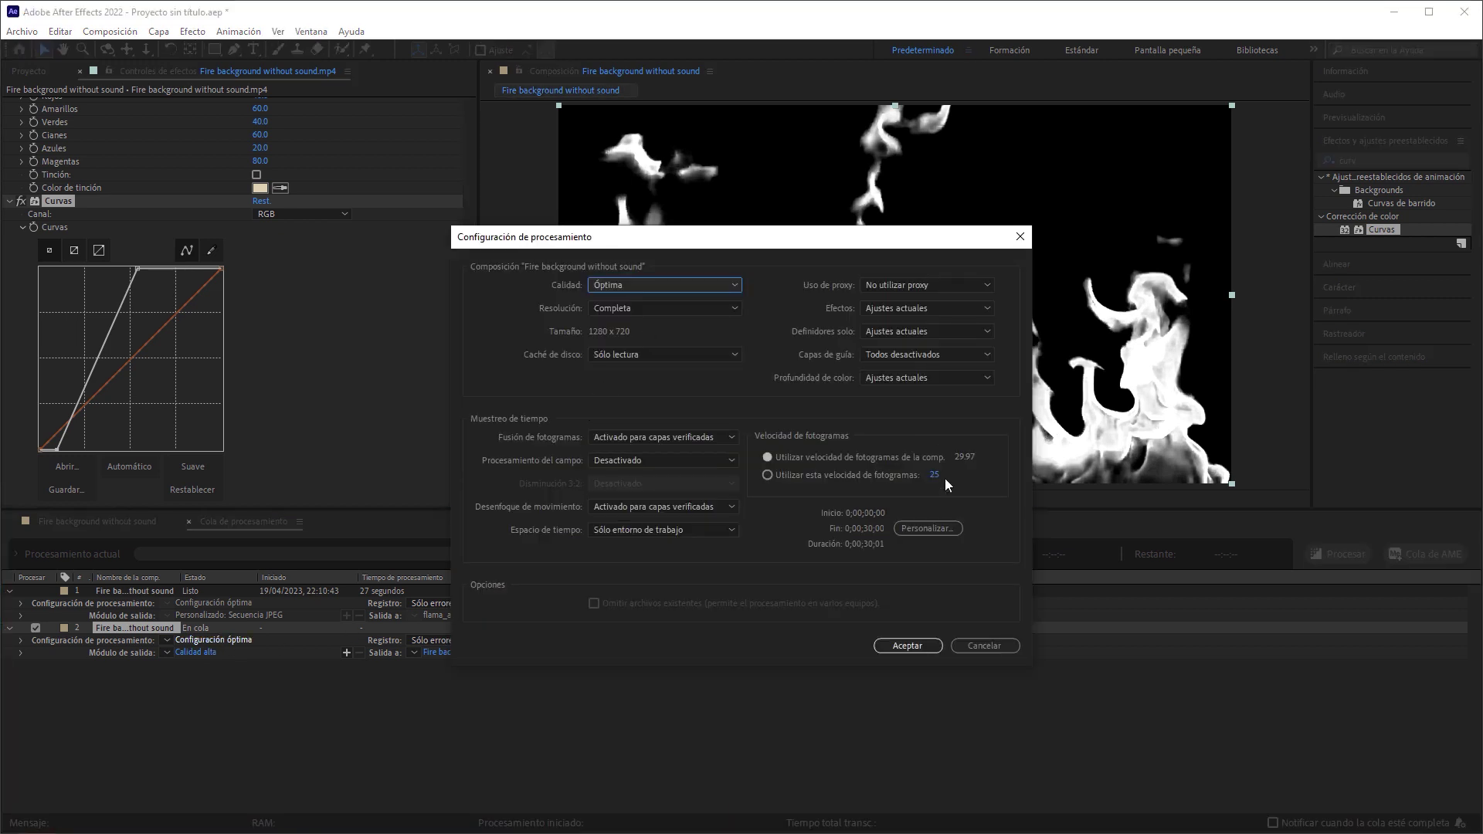
left_click(983, 646)
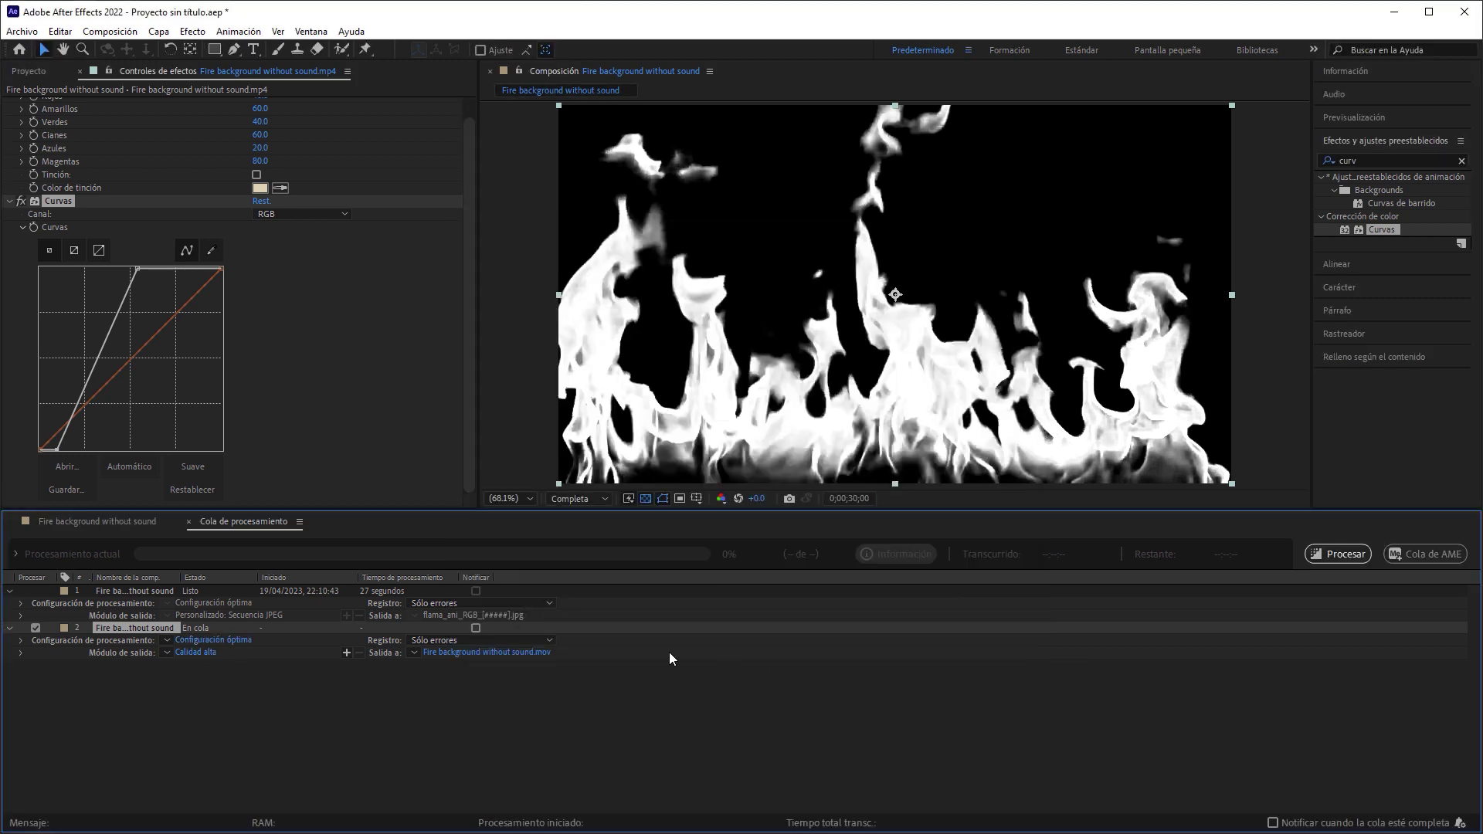
left_click(207, 652)
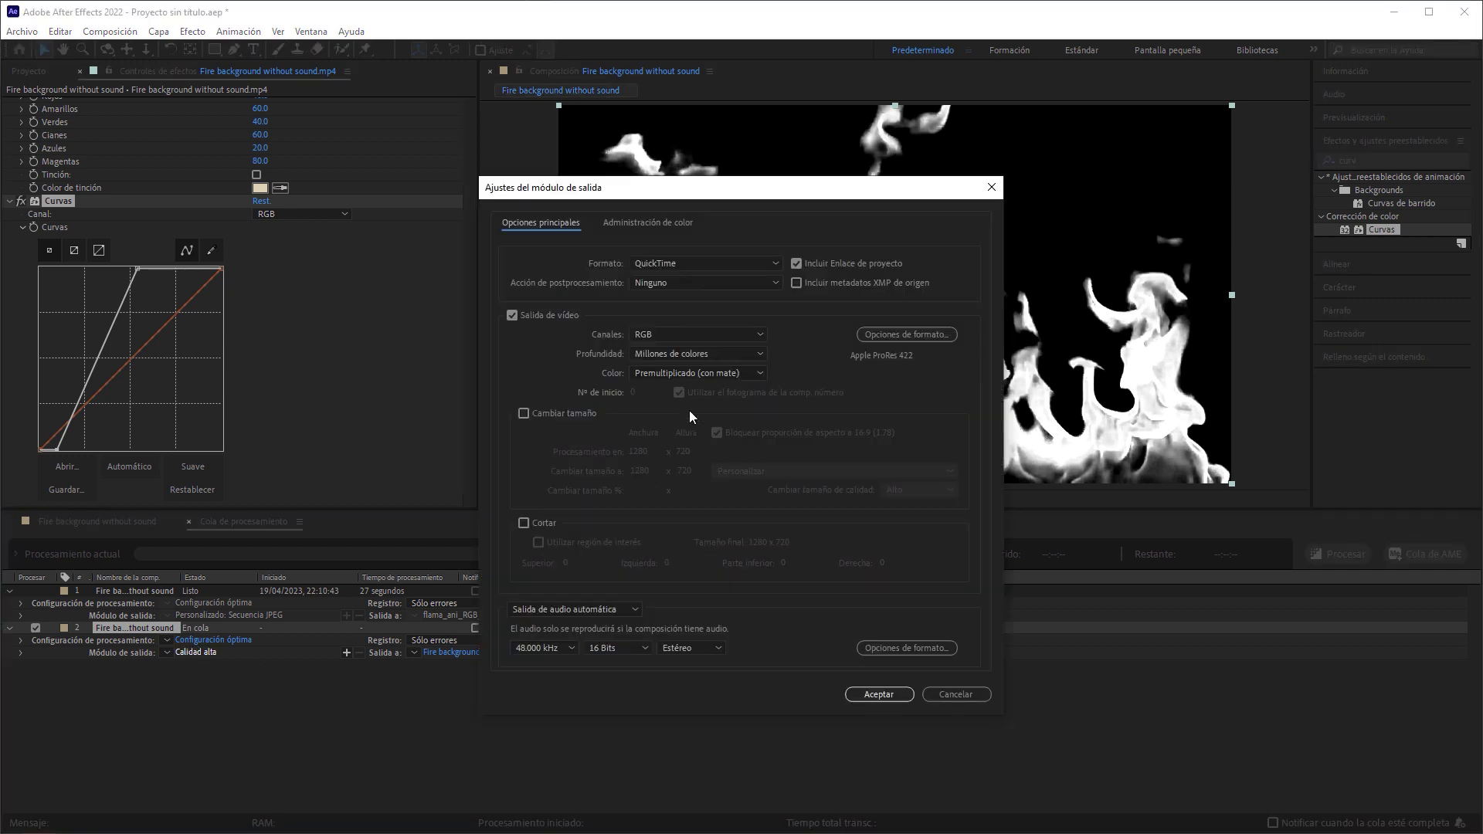
left_click(763, 266)
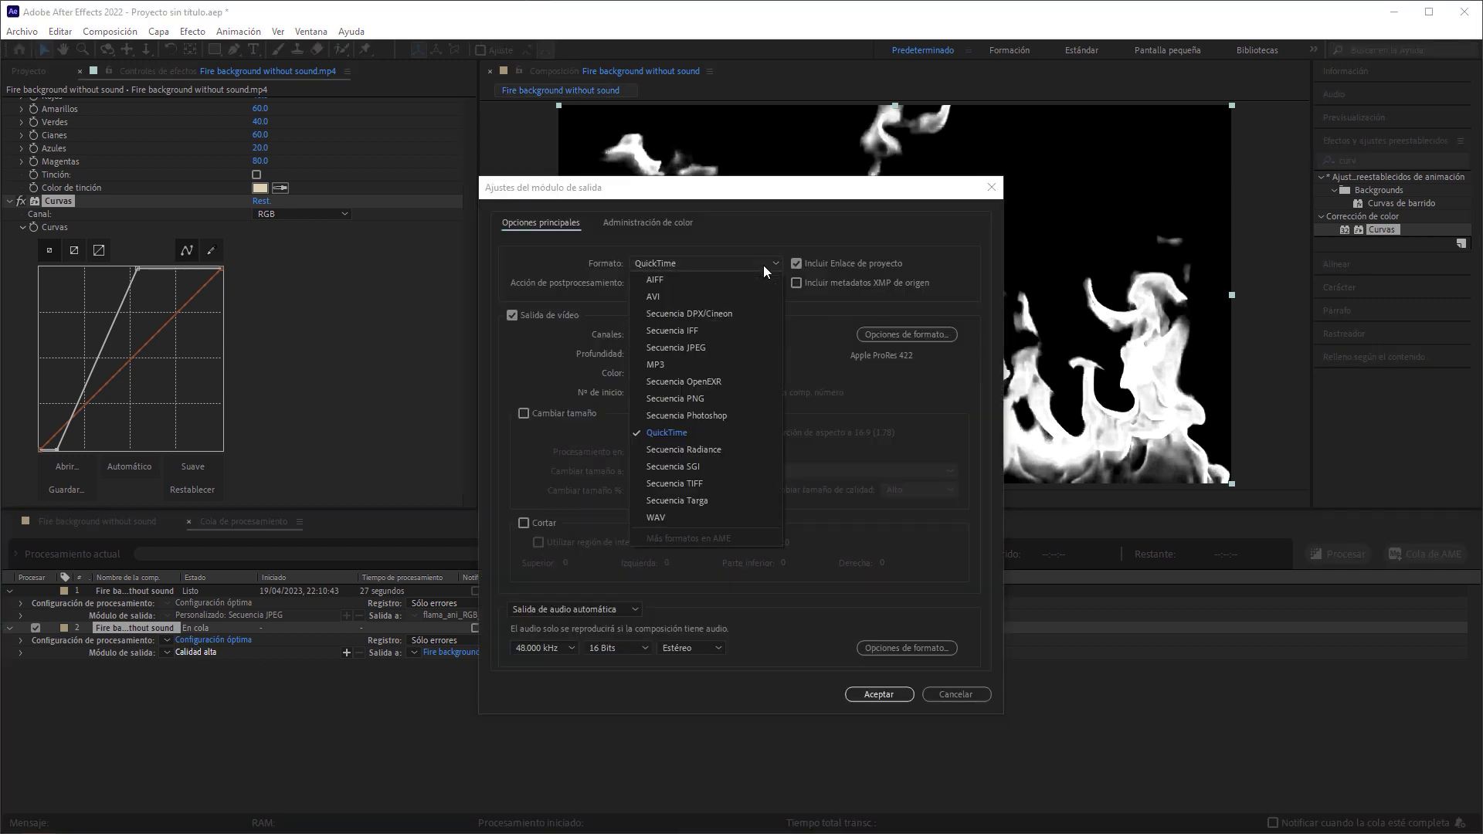
left_click(703, 346)
left_click(874, 694)
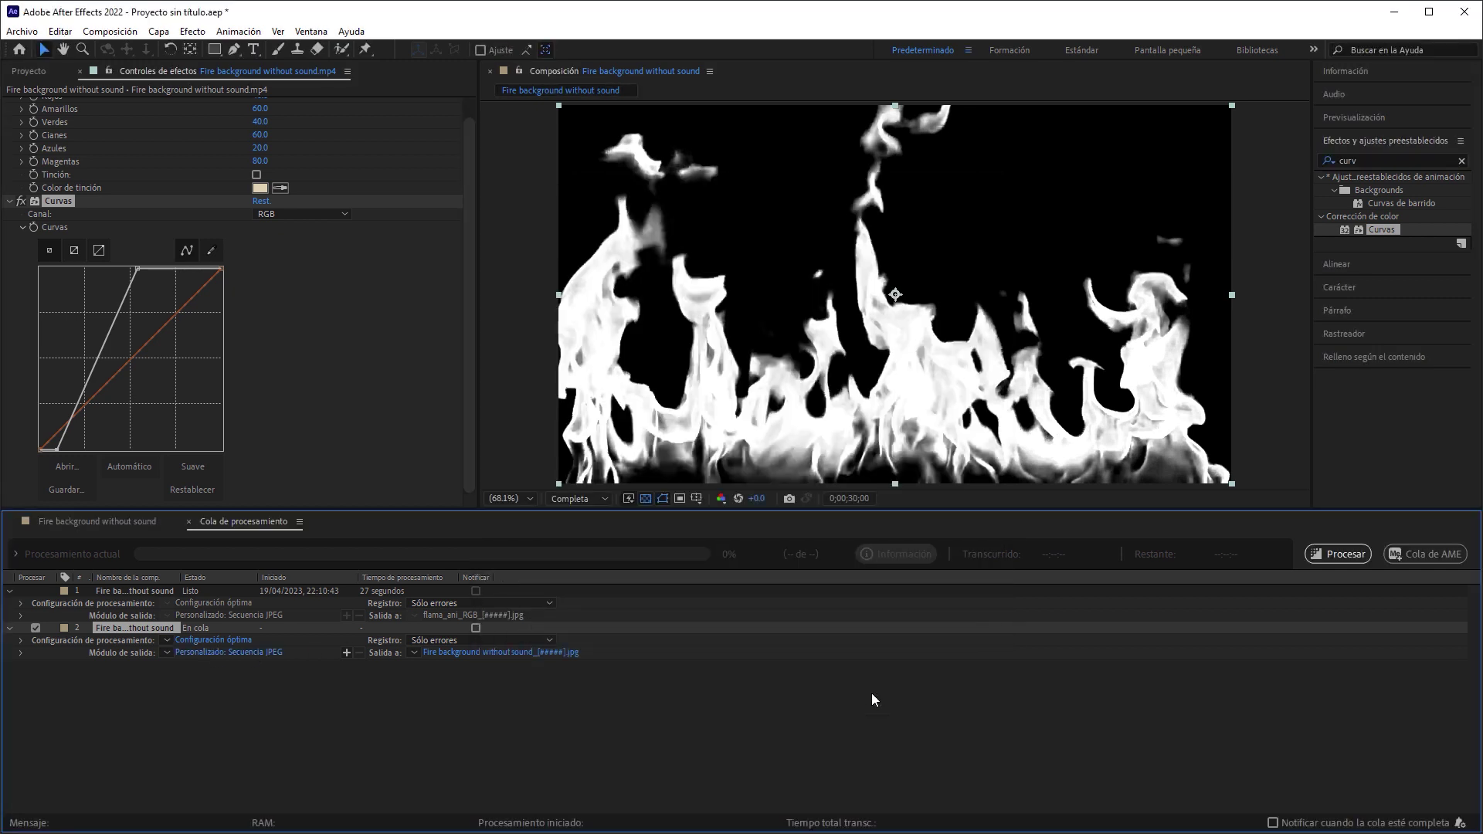
Step: Create a new Opacity folder inside 01 and open it as the output location
left_click(499, 654)
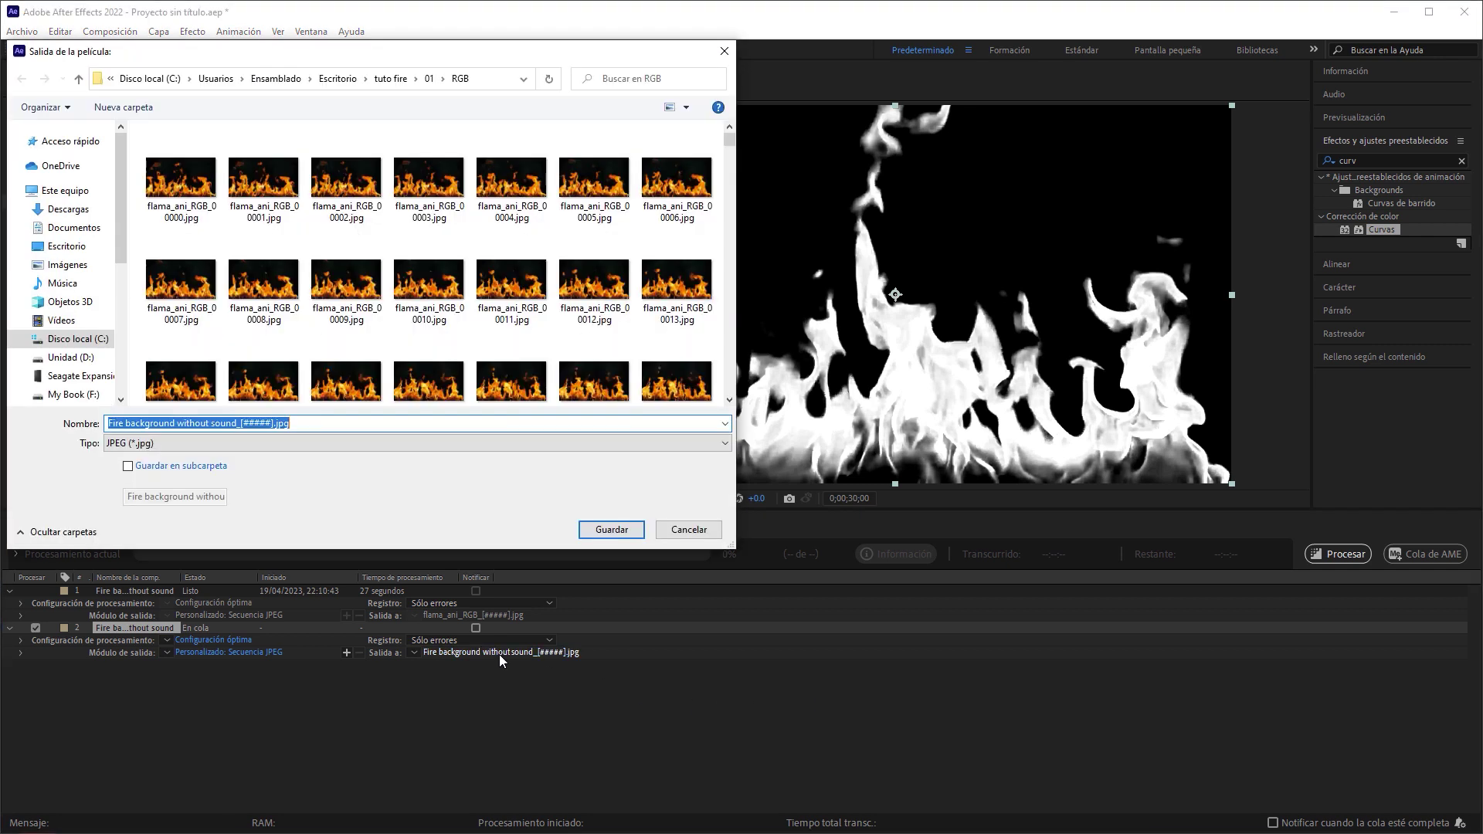
left_click(429, 78)
right_click(186, 221)
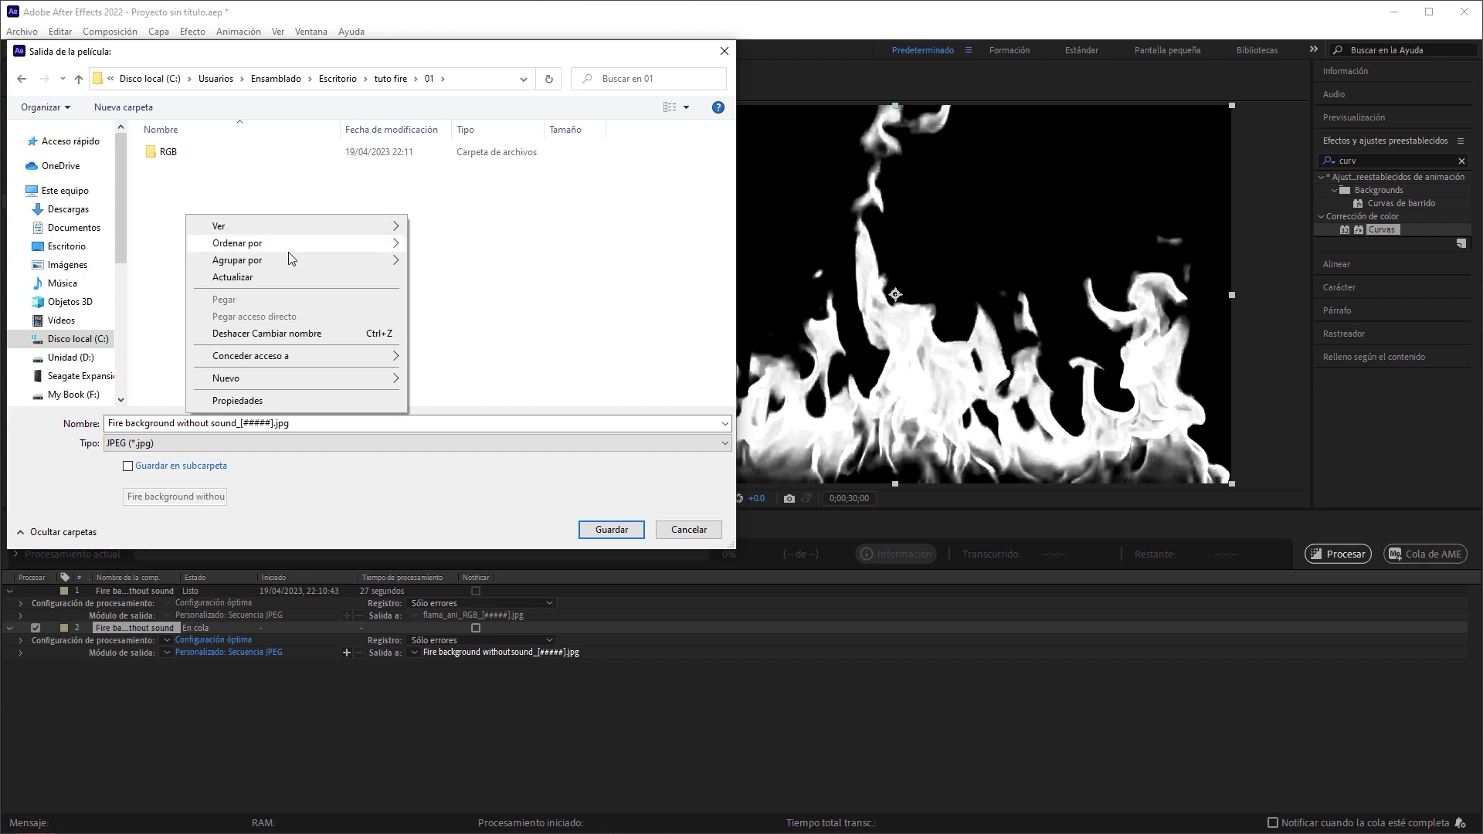
mouse_move(225, 378)
left_click(461, 385)
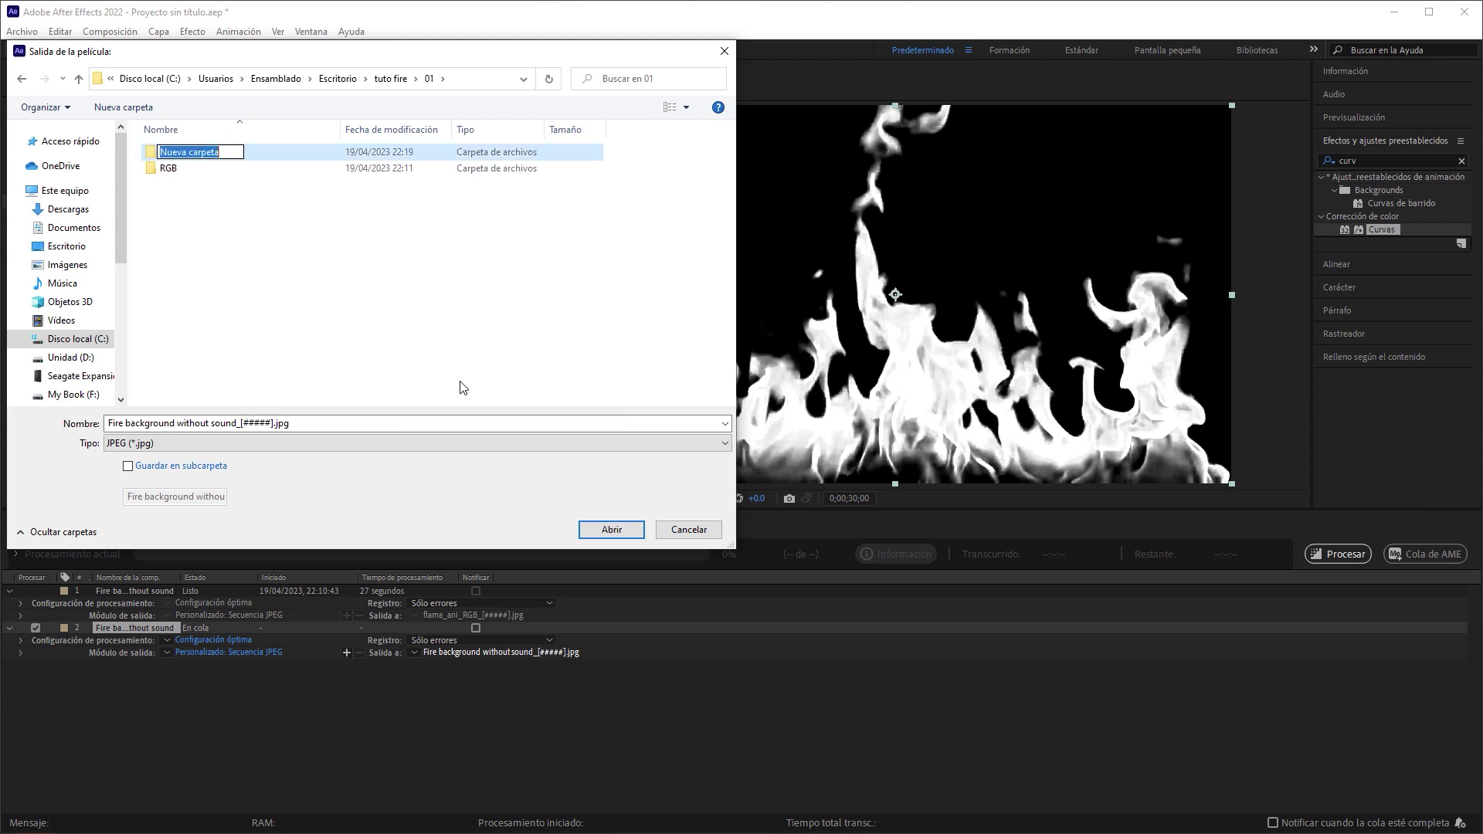
type("Opac")
type("ity")
key("Return")
double_click(209, 157)
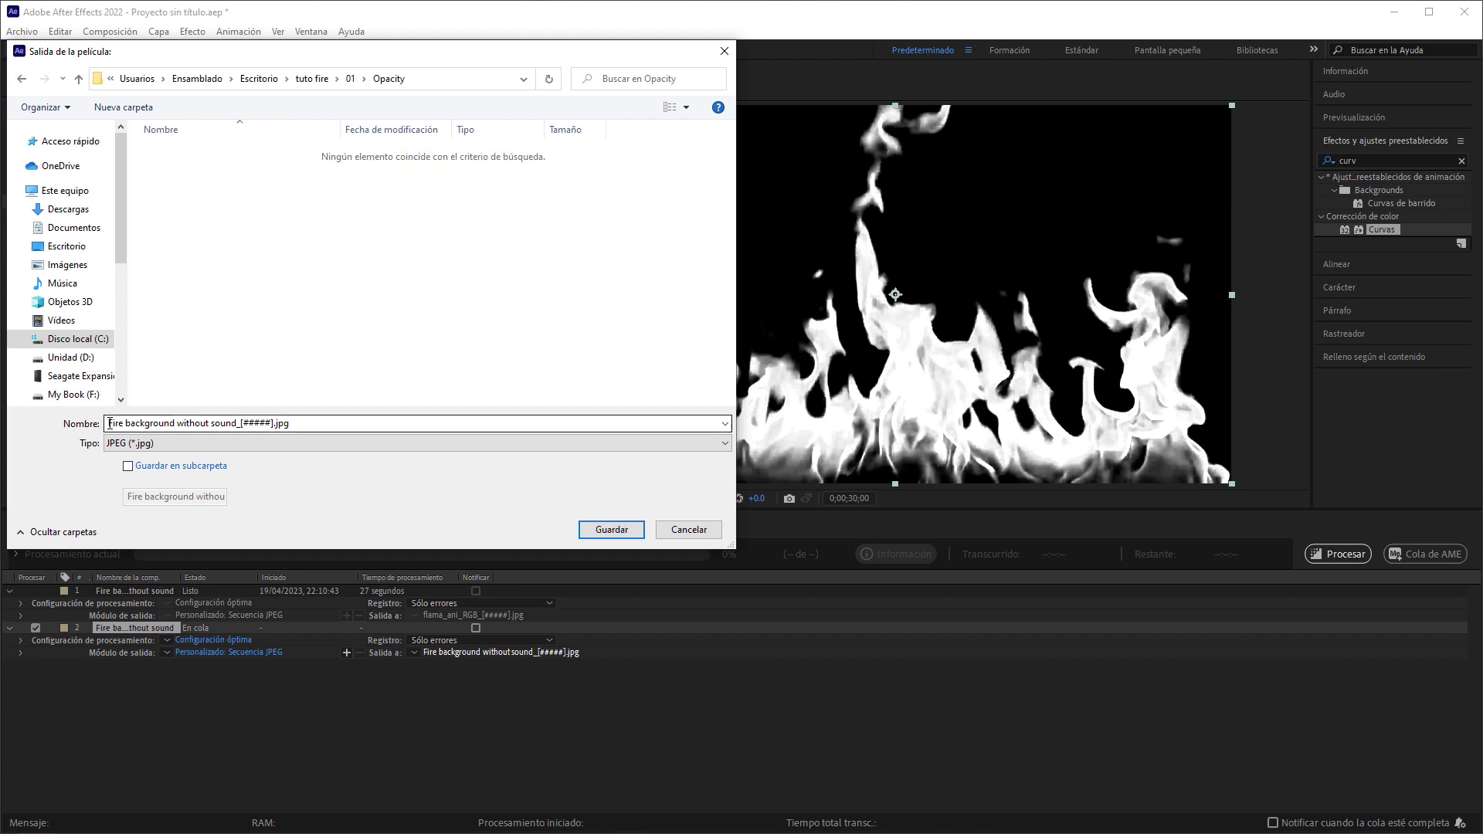
Step: Name the output flama_ani_opacity_ and save the render path
left_click(114, 424)
left_click_drag(115, 423, 241, 427)
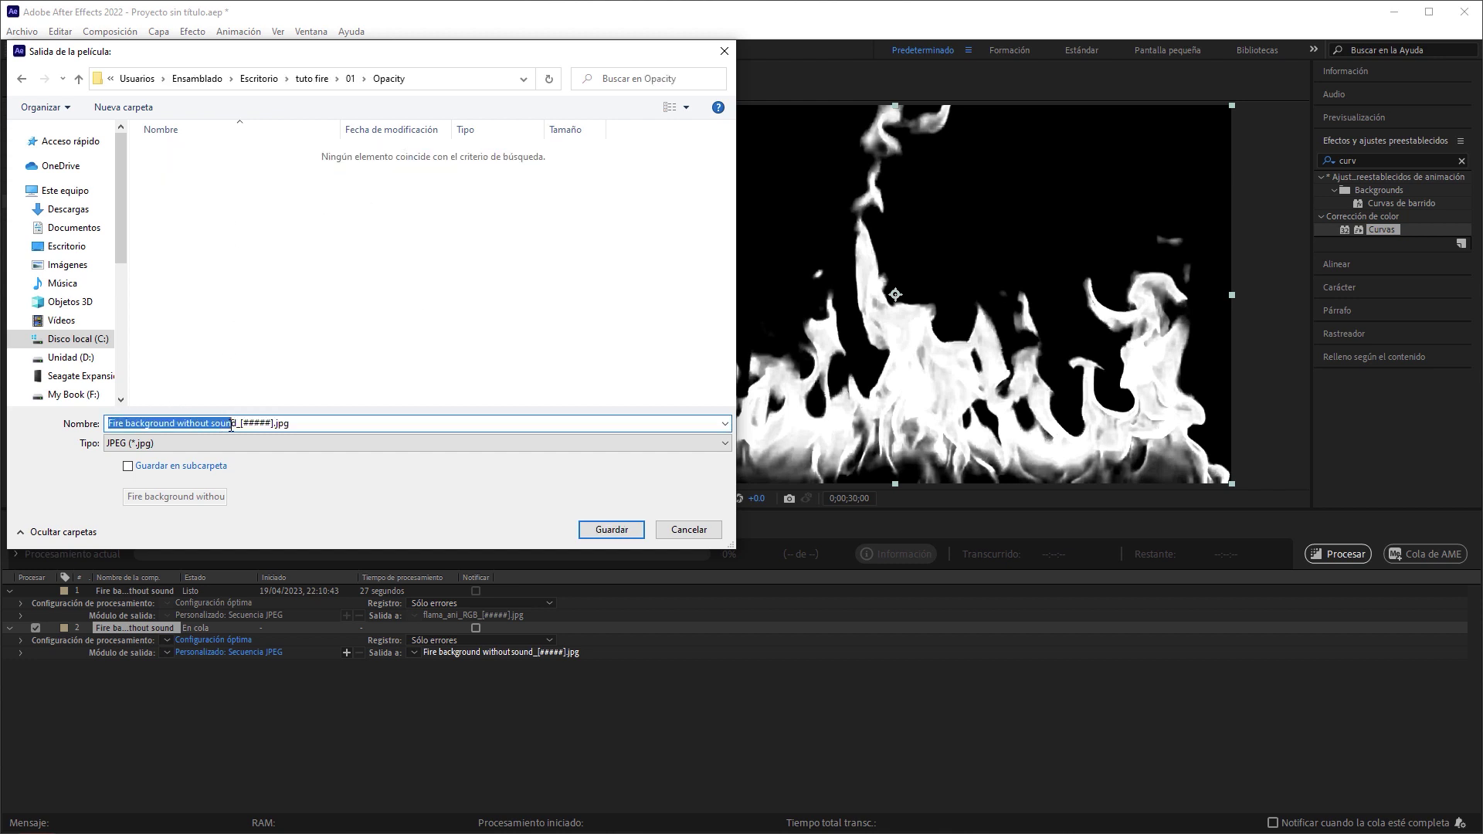
type("flama_ani_opacity_")
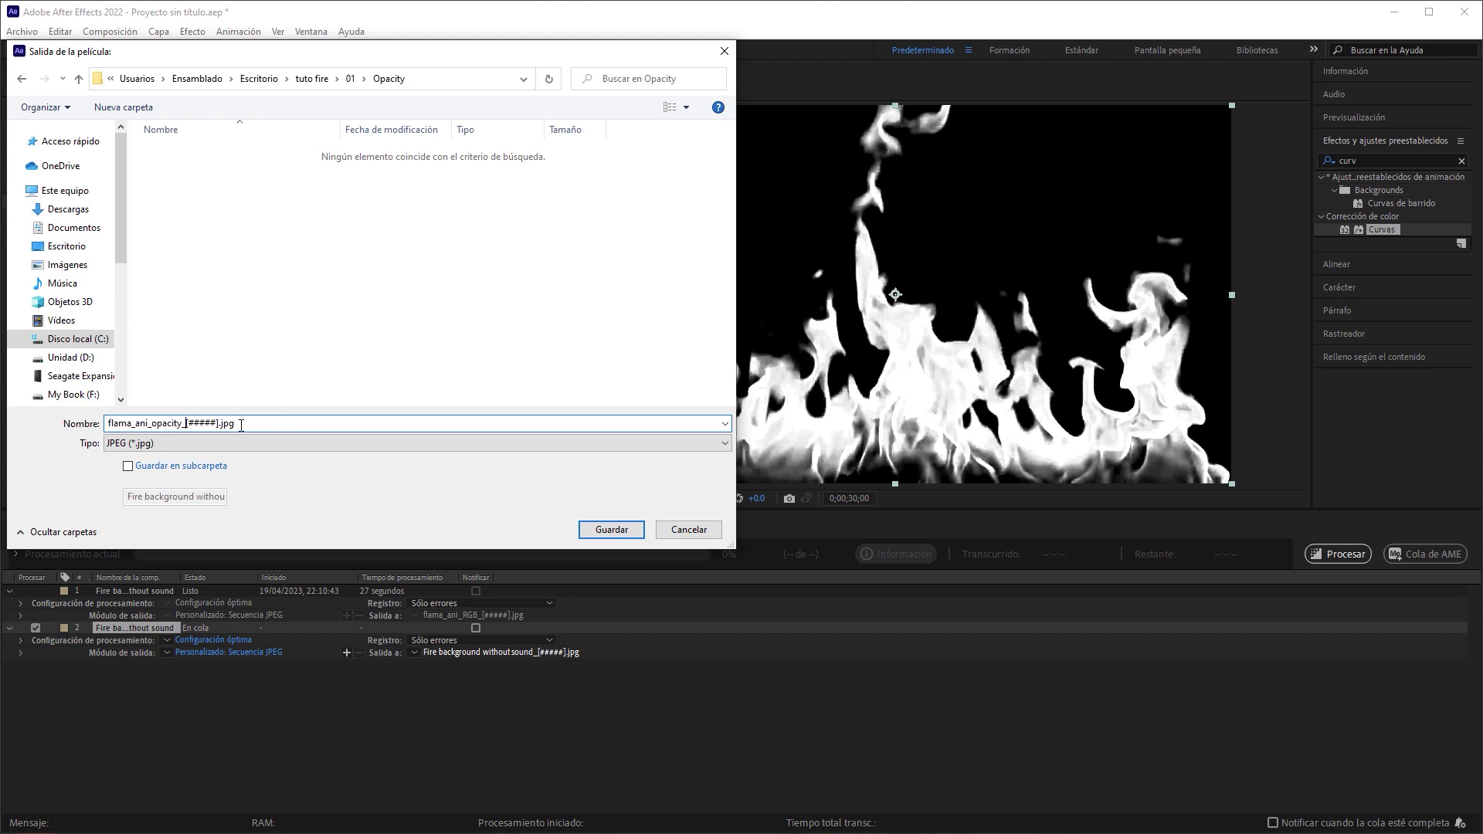
left_click(602, 531)
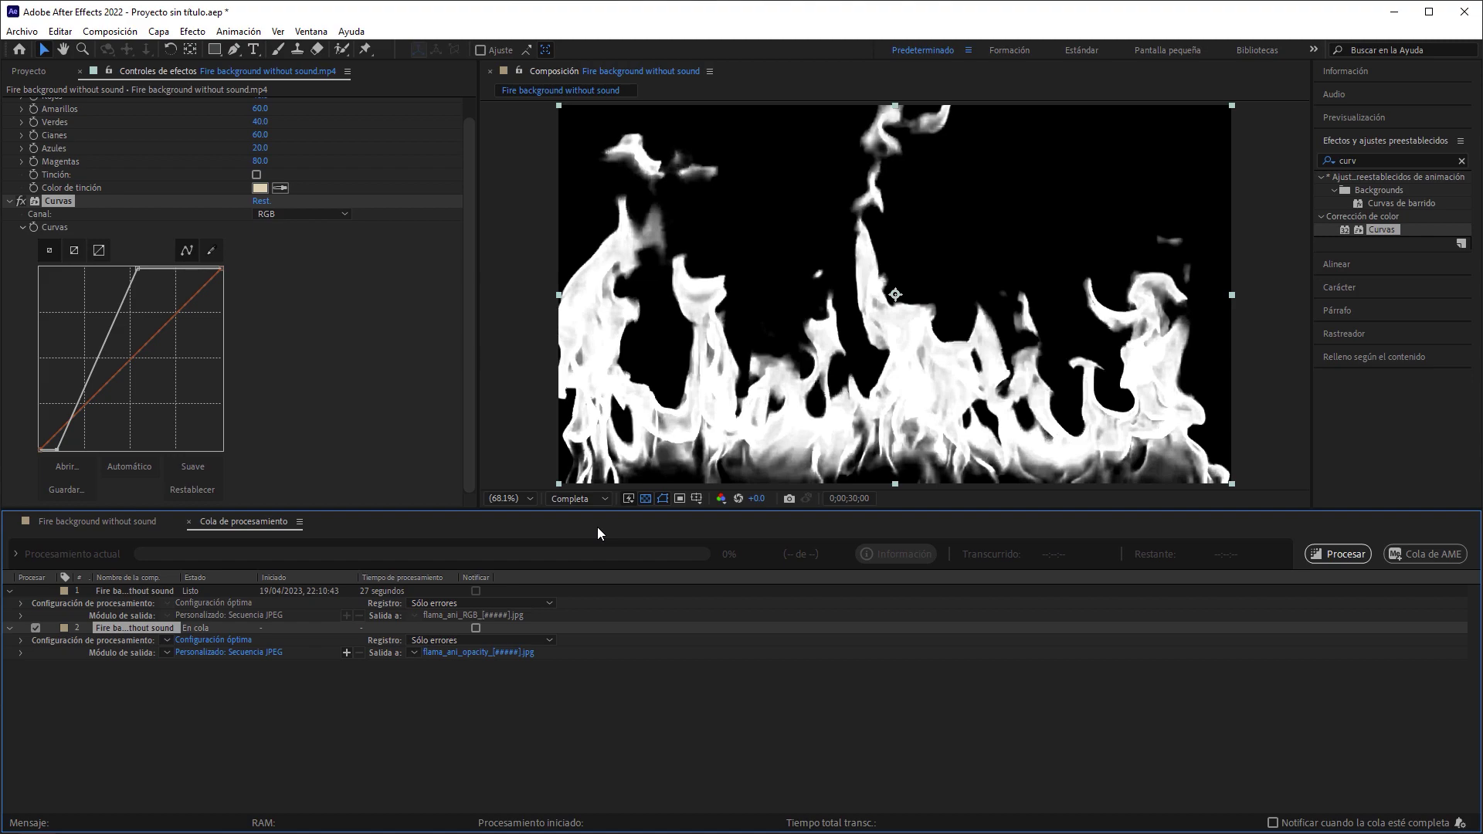
Step: Render the opacity sequence and confirm 901 flama_ani_opacity frames in tuto fire > 01 > Opacity
left_click(1344, 555)
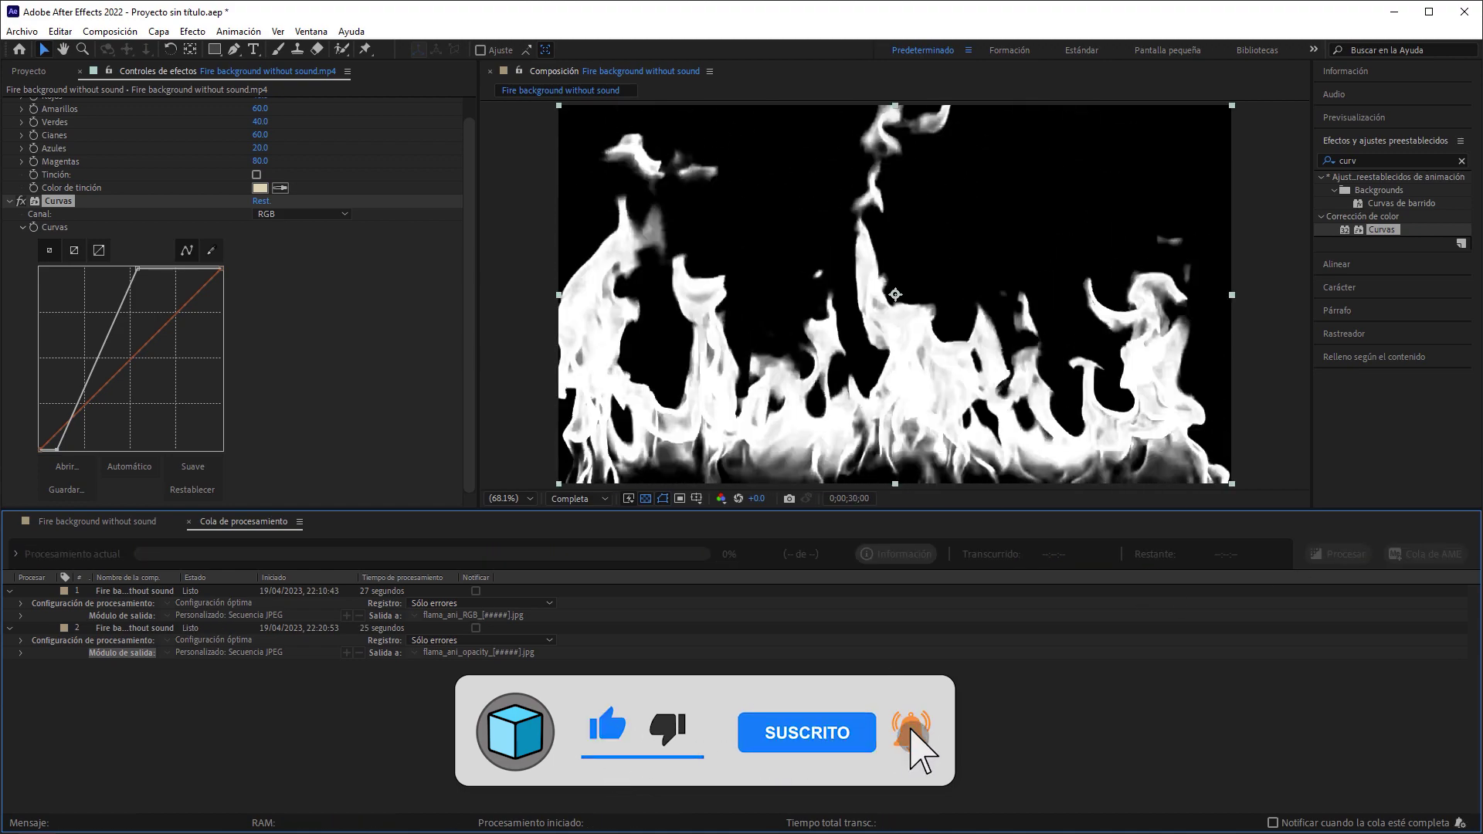
key("alt+Tab")
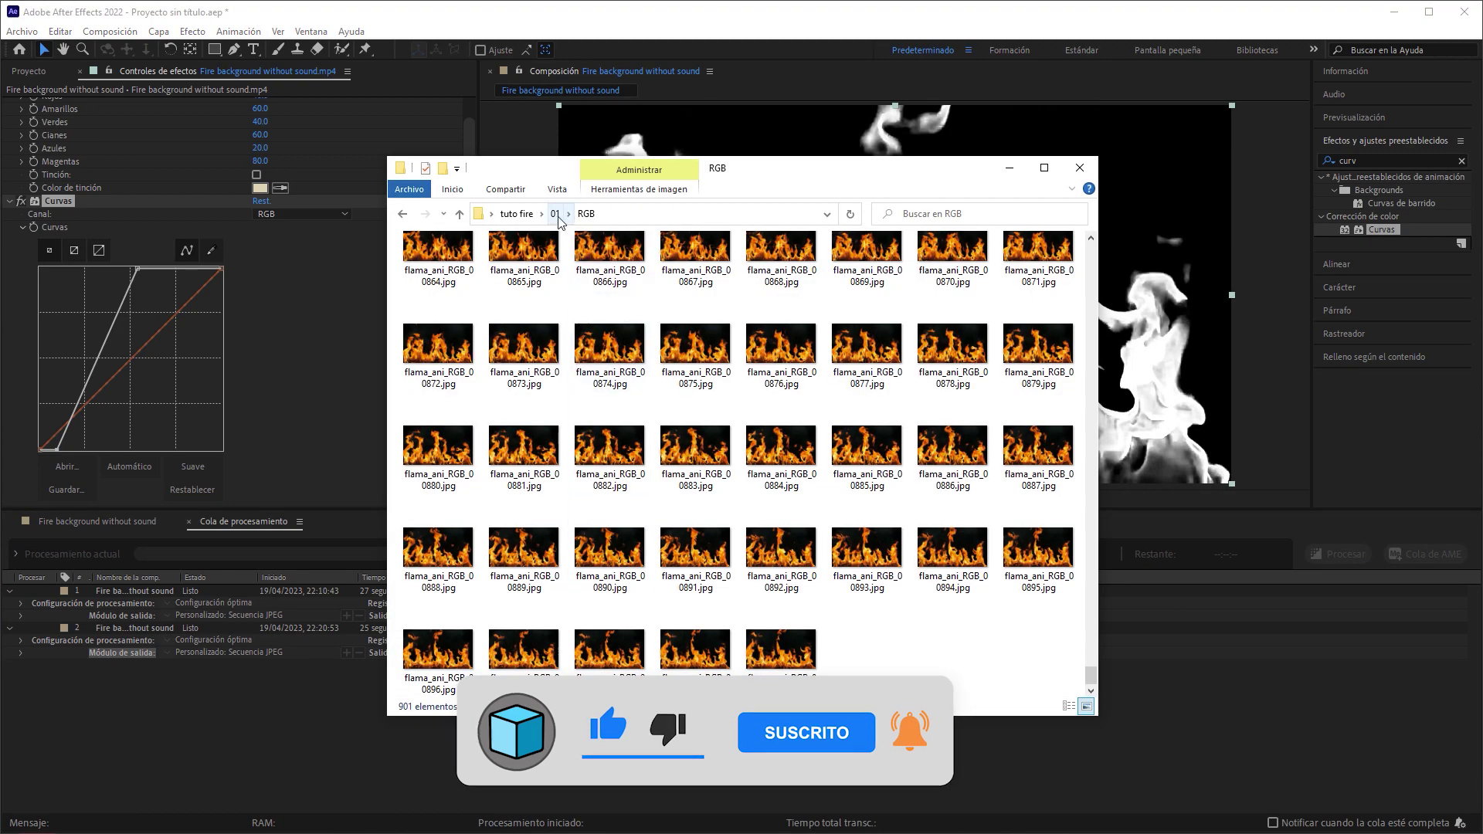
left_click(555, 214)
double_click(440, 259)
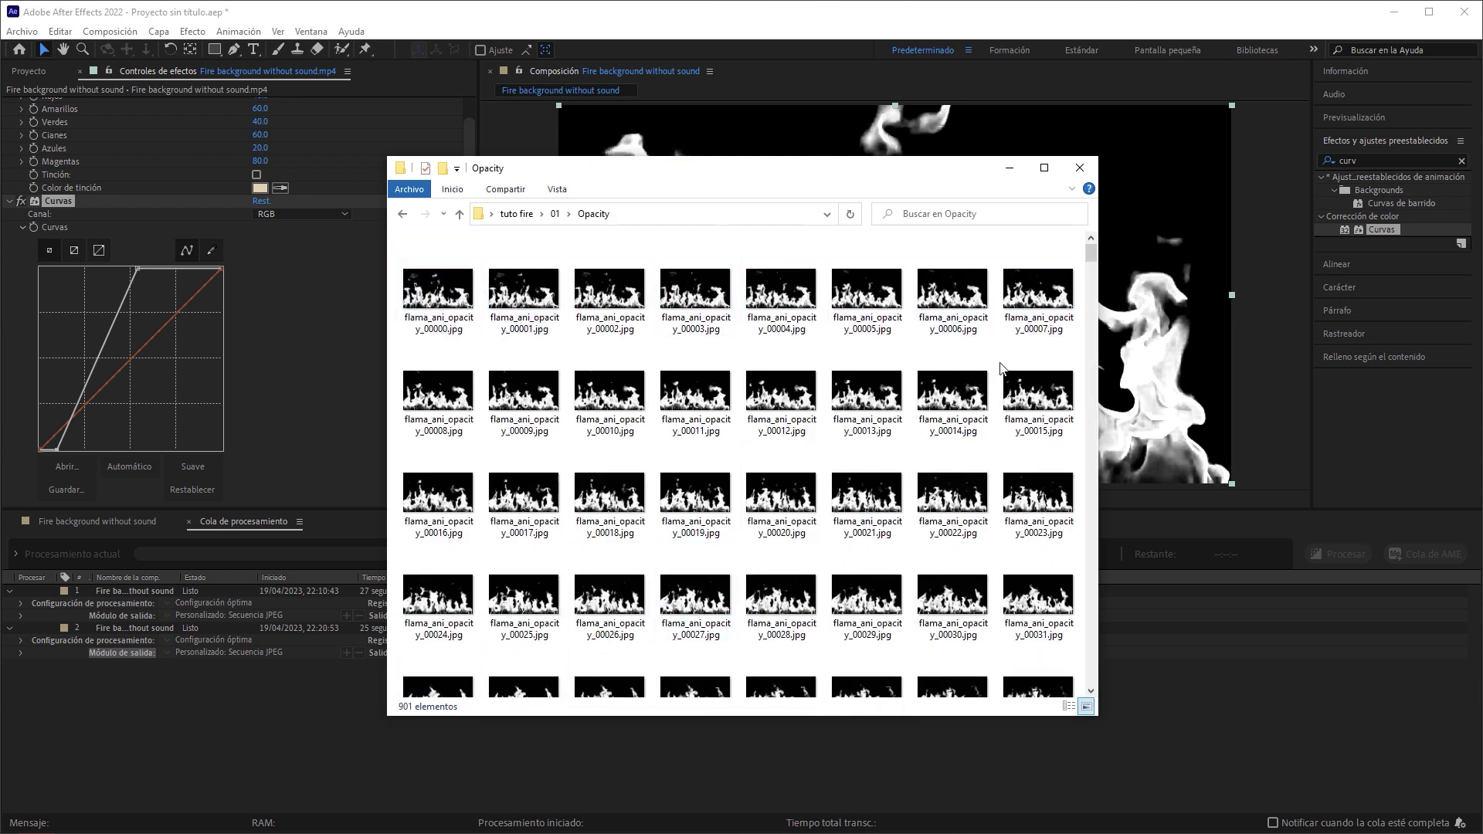
left_click_drag(1091, 254, 1098, 694)
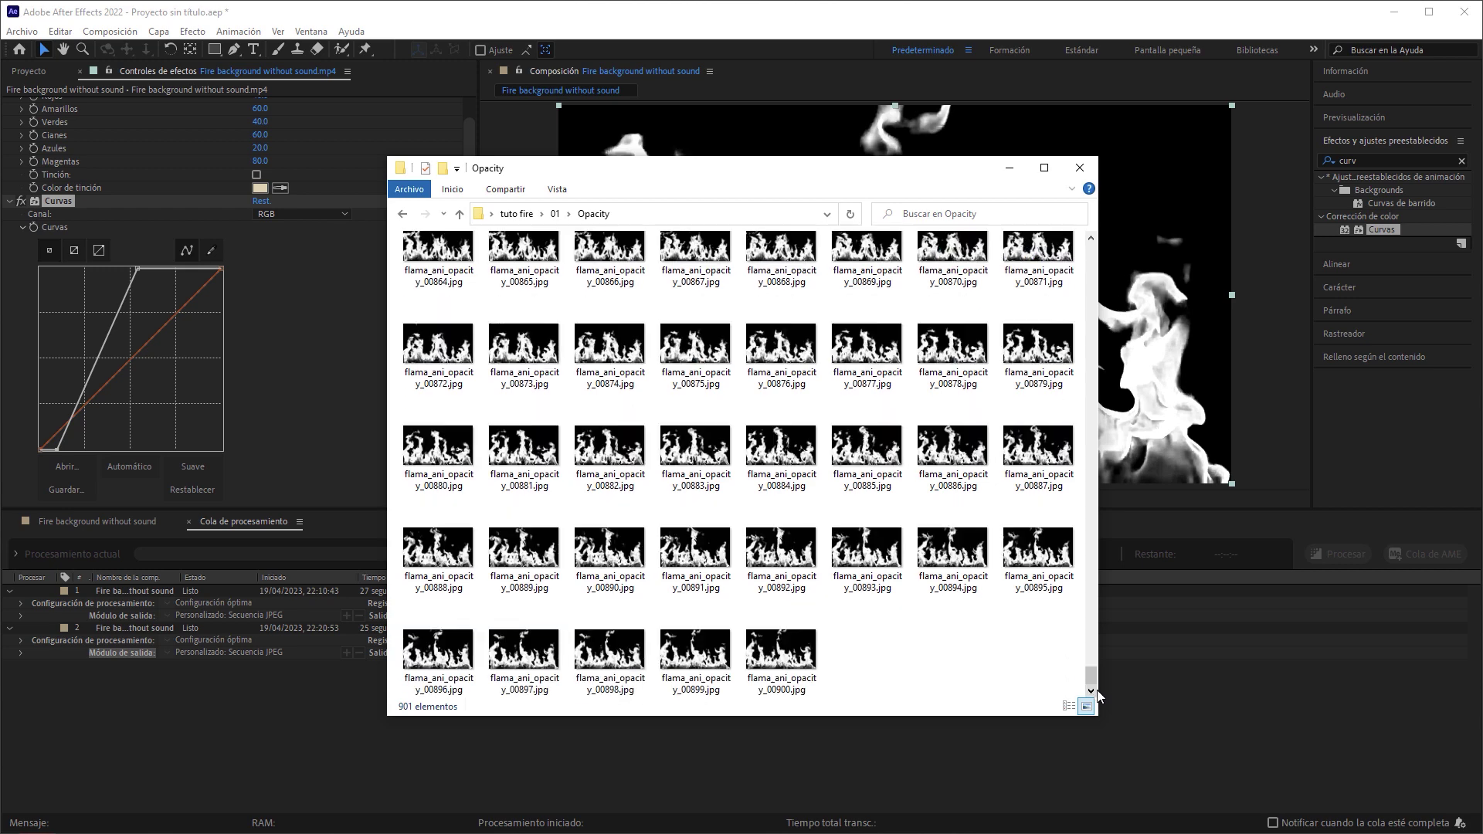
left_click(1010, 172)
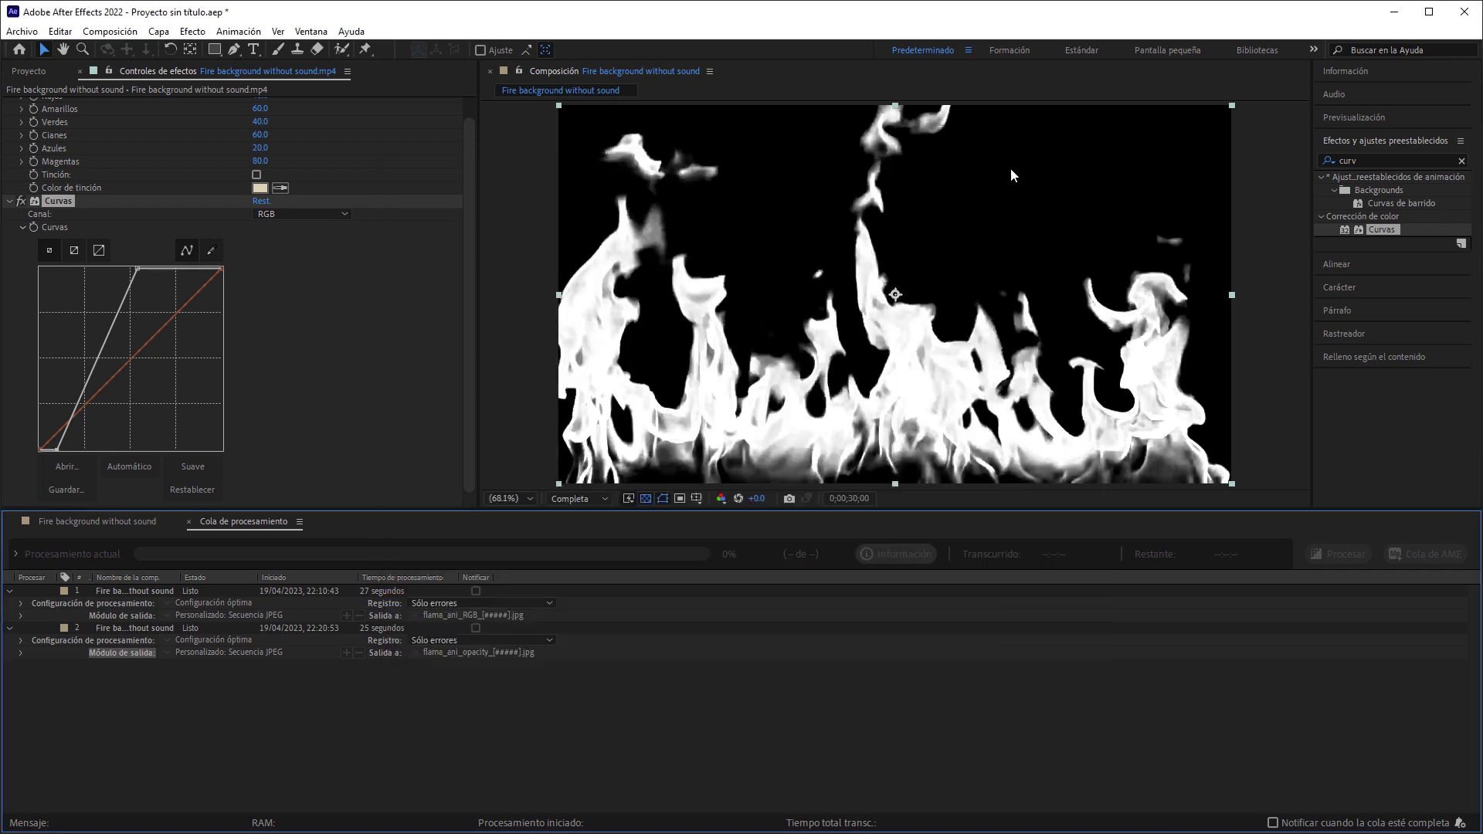
Step: Move the work area to roughly 0:40–1:00 and put the playhead inside it
left_click(116, 523)
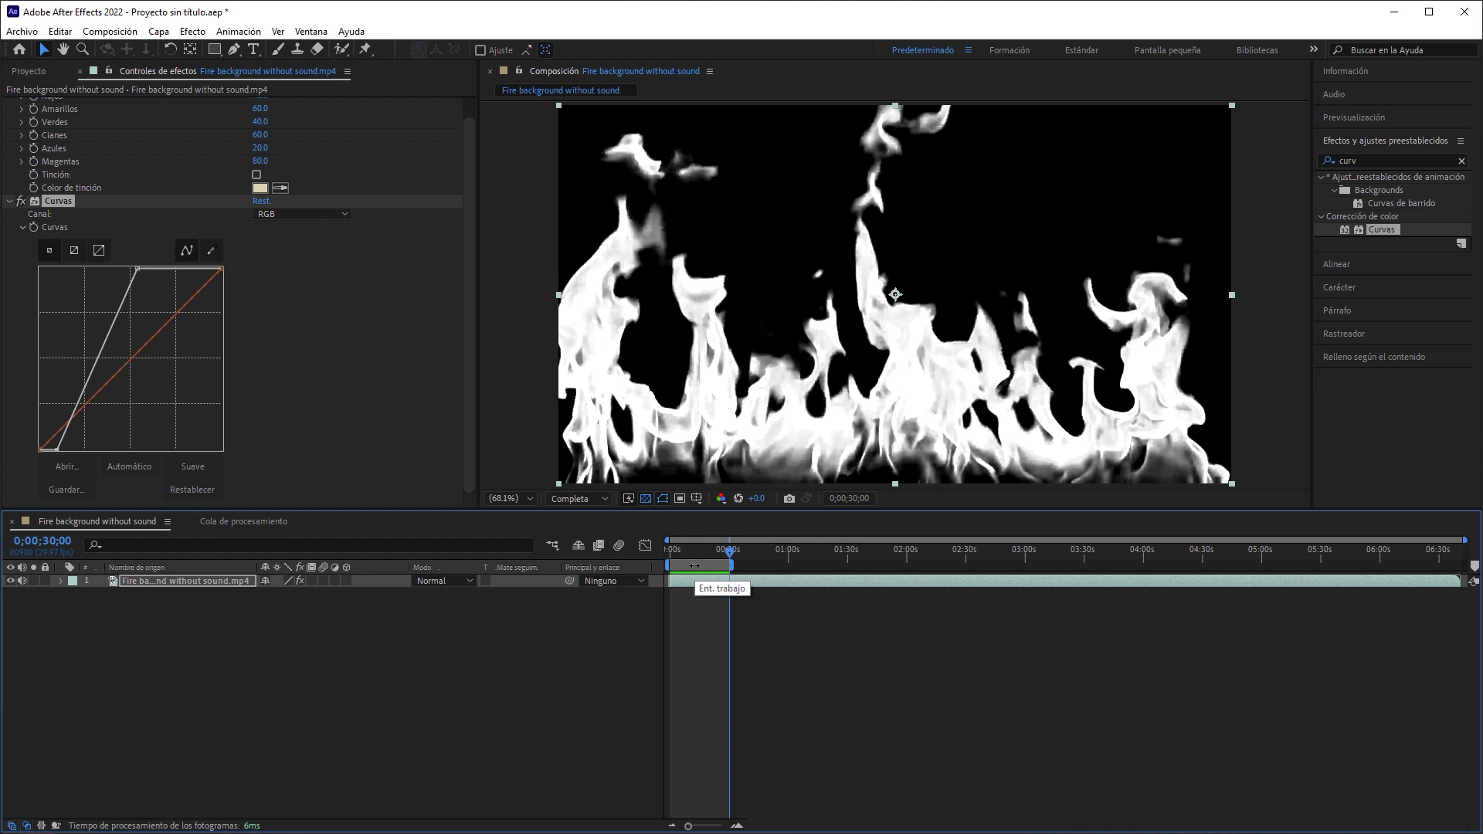
left_click_drag(705, 566, 911, 566)
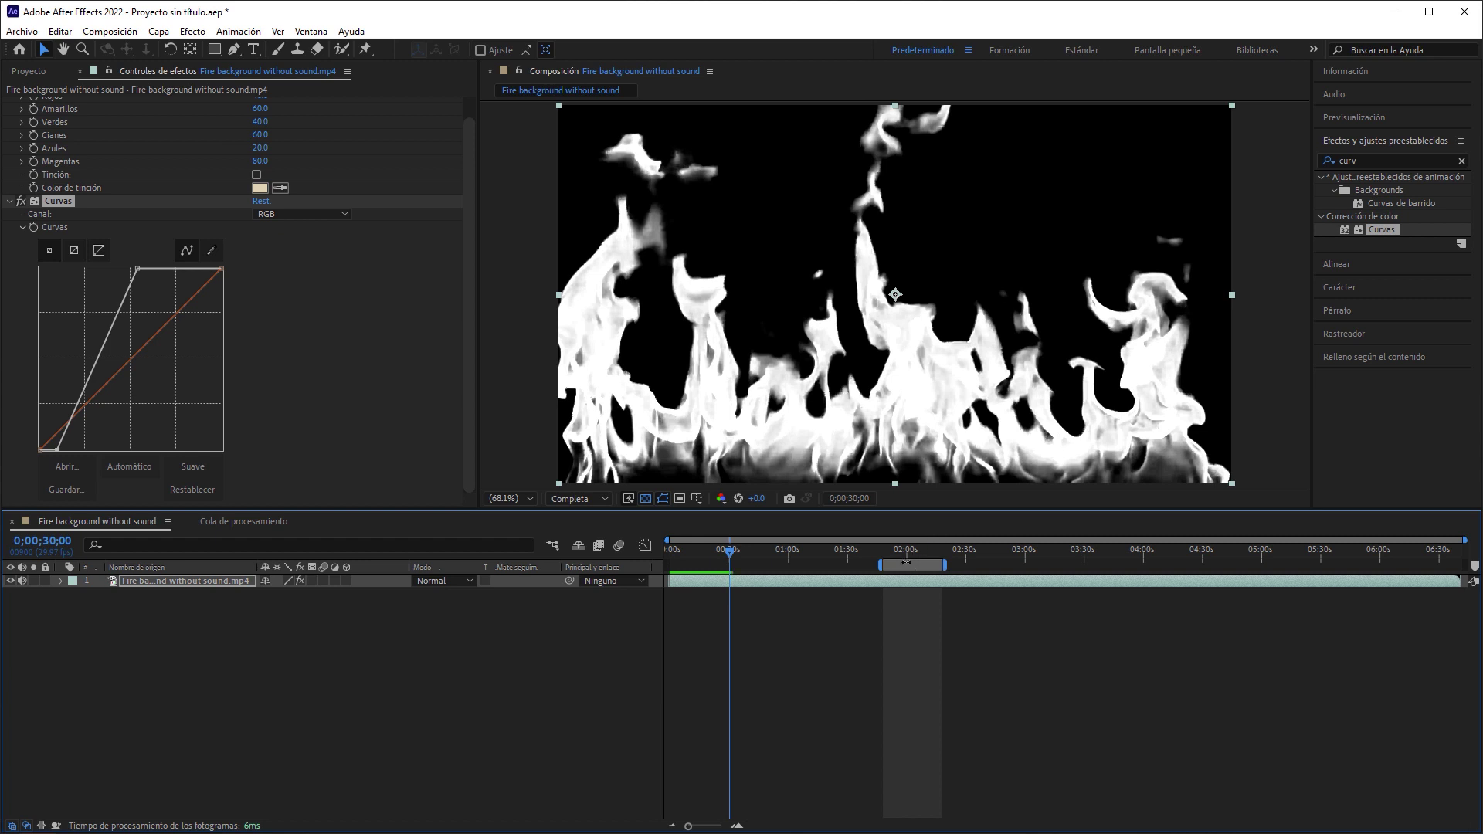
left_click_drag(923, 568, 797, 566)
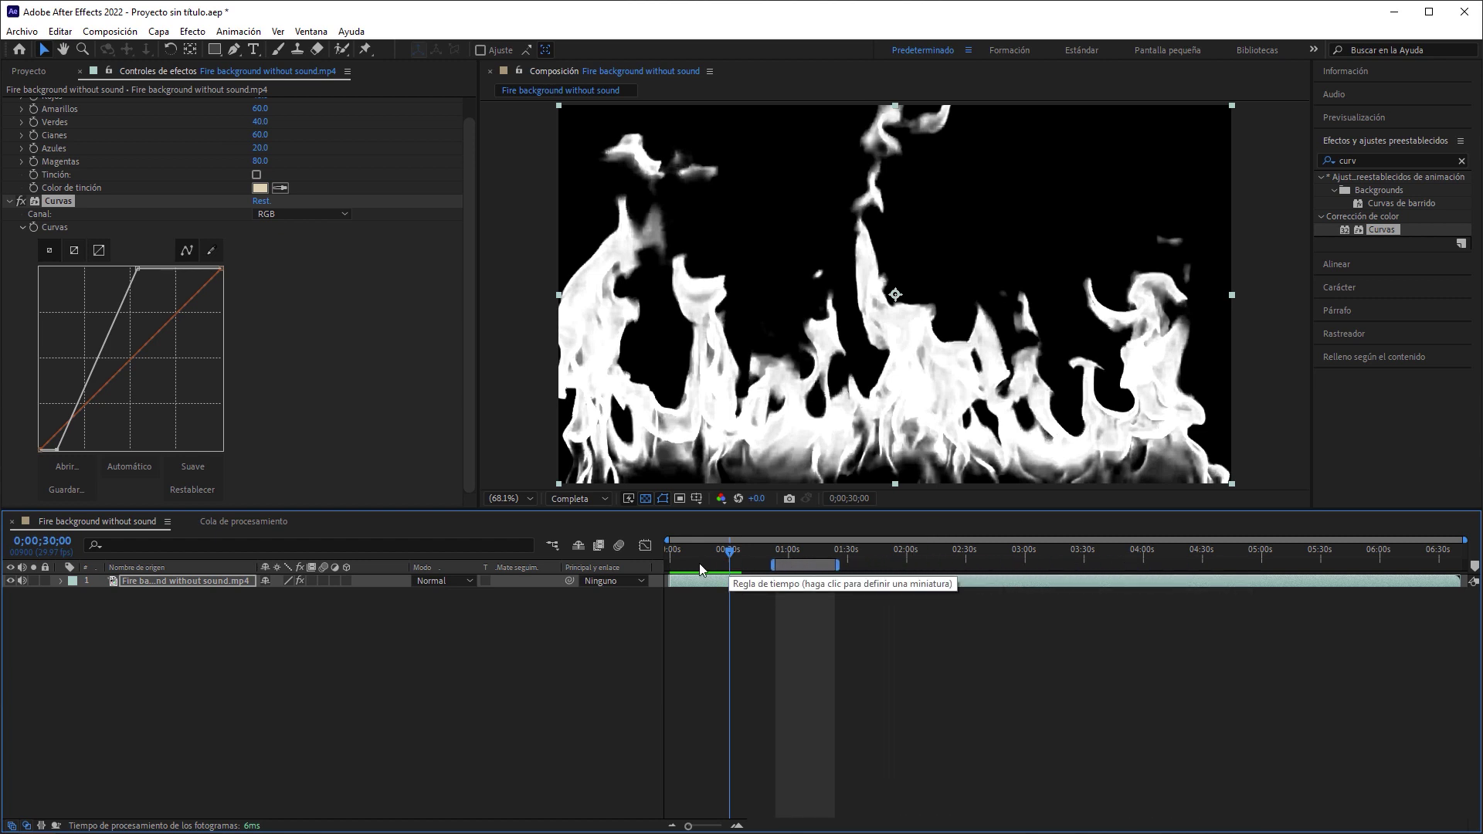
left_click_drag(802, 567, 766, 566)
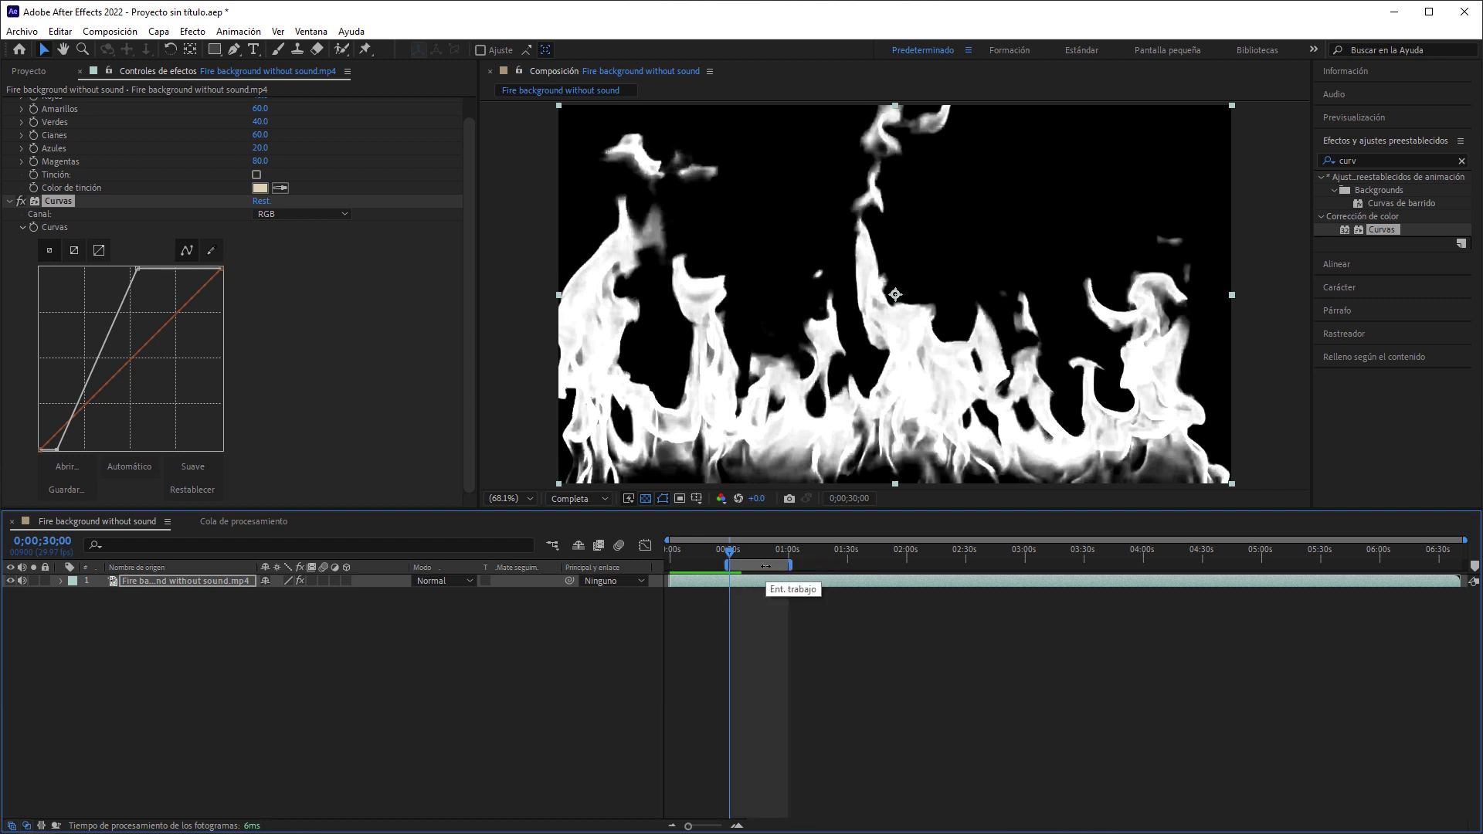
left_click_drag(730, 553, 753, 552)
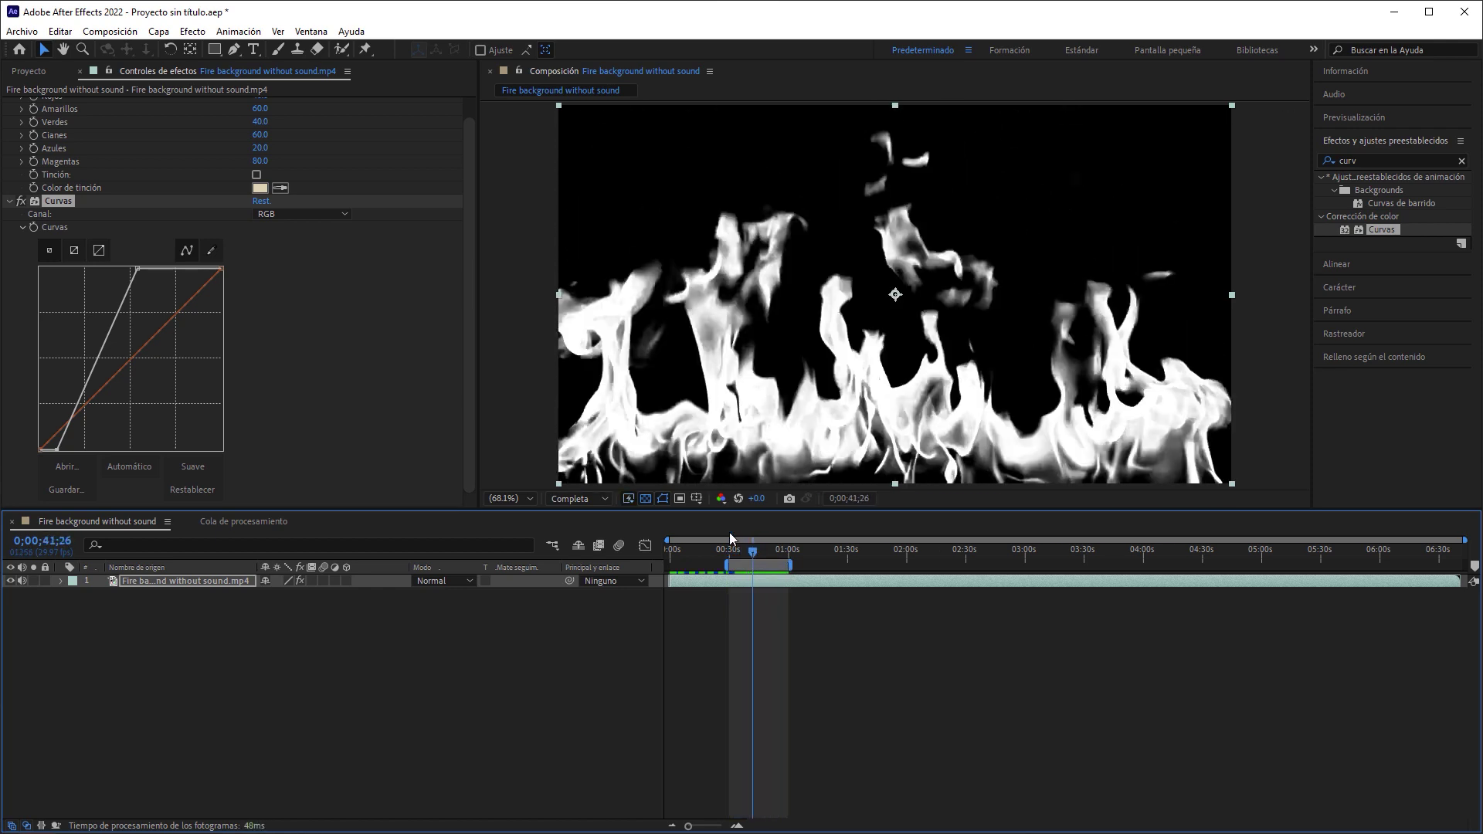
Step: Disable the Blanco y negro and Curvas effects on the fire layer
left_click_drag(471, 248, 470, 218)
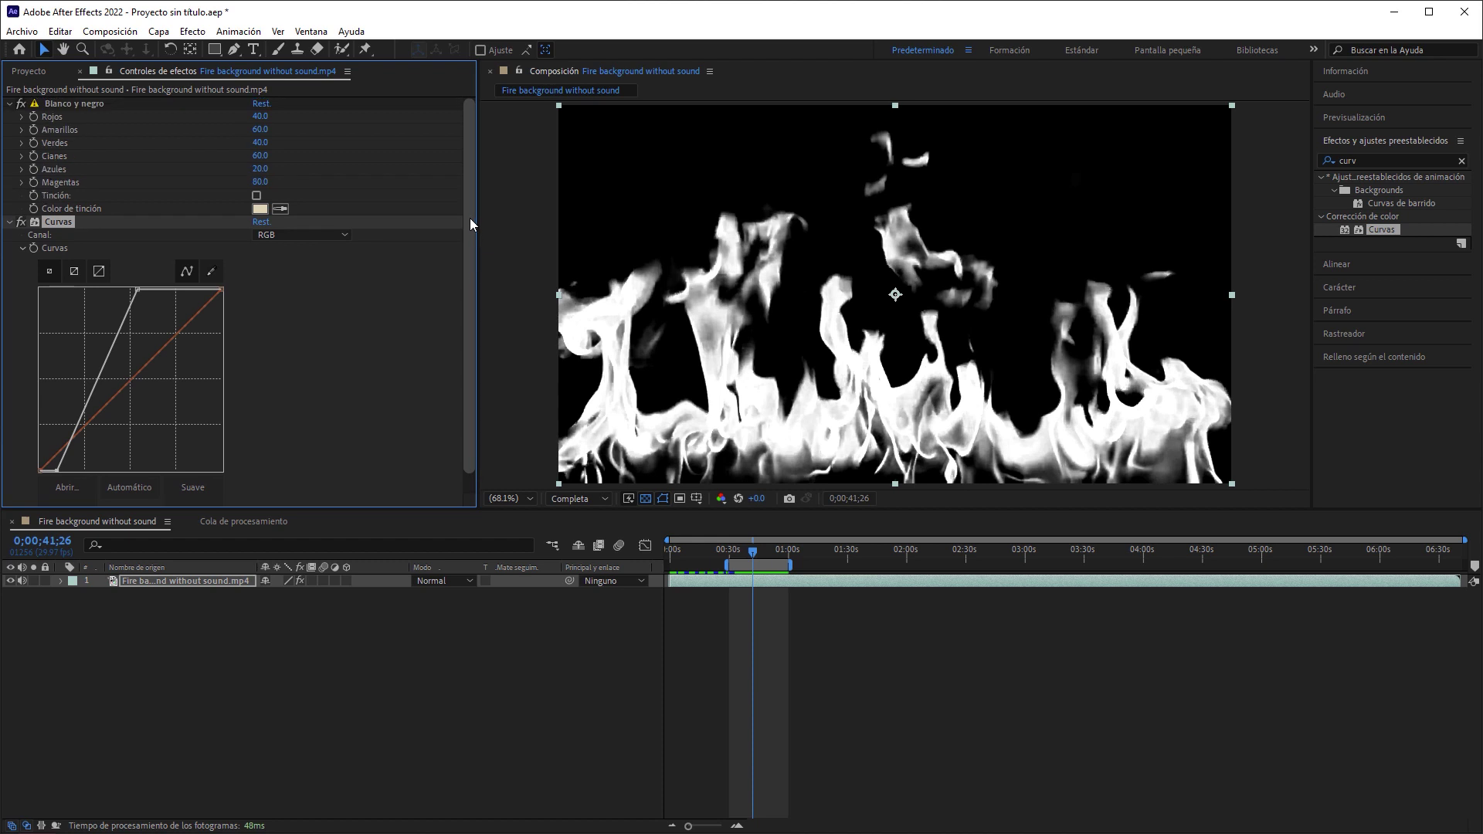
left_click(22, 104)
left_click(20, 221)
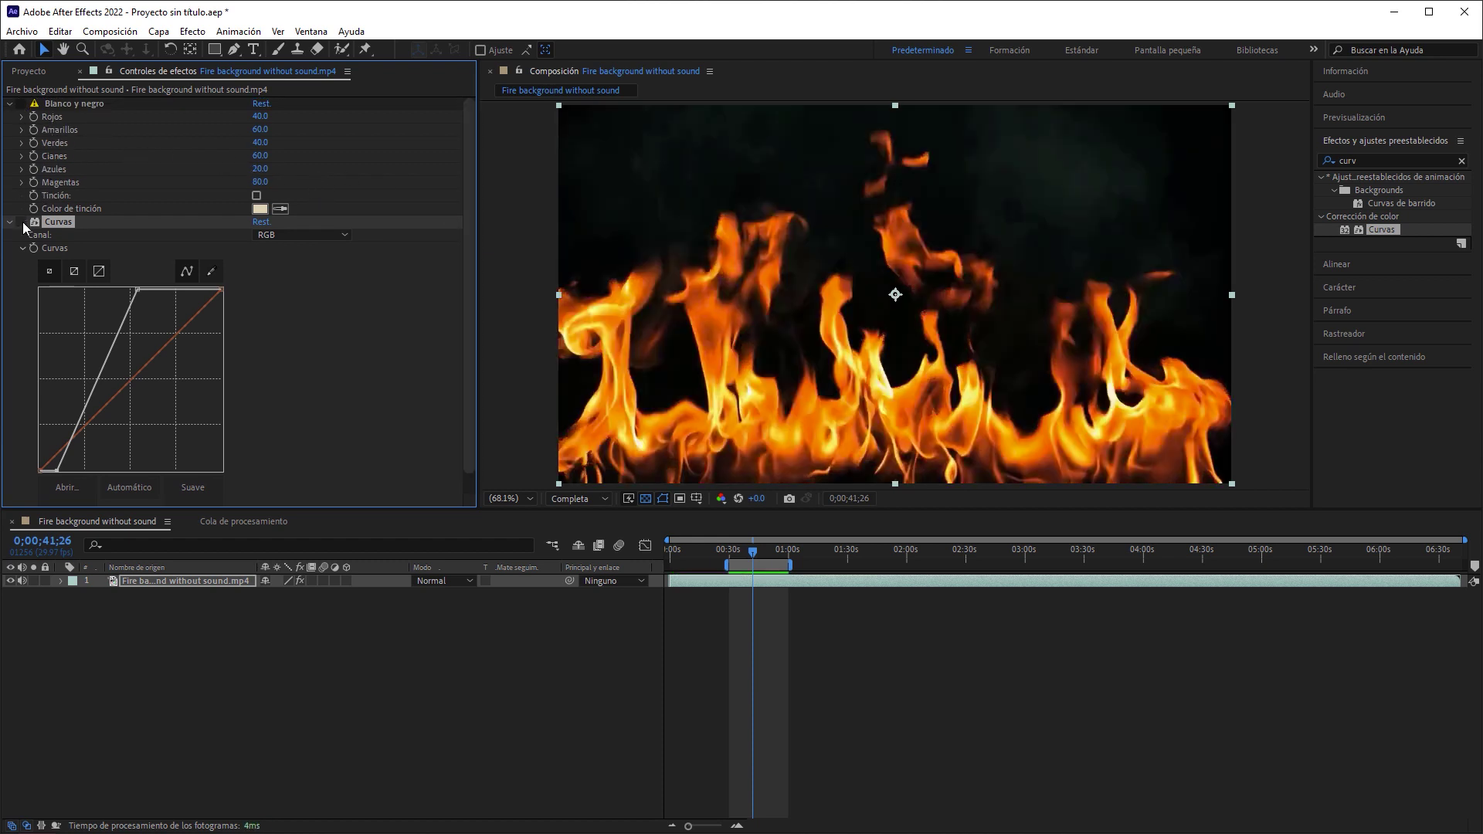
Step: Queue the fire composition with its output format set to Secuencia JPEG
left_click(111, 32)
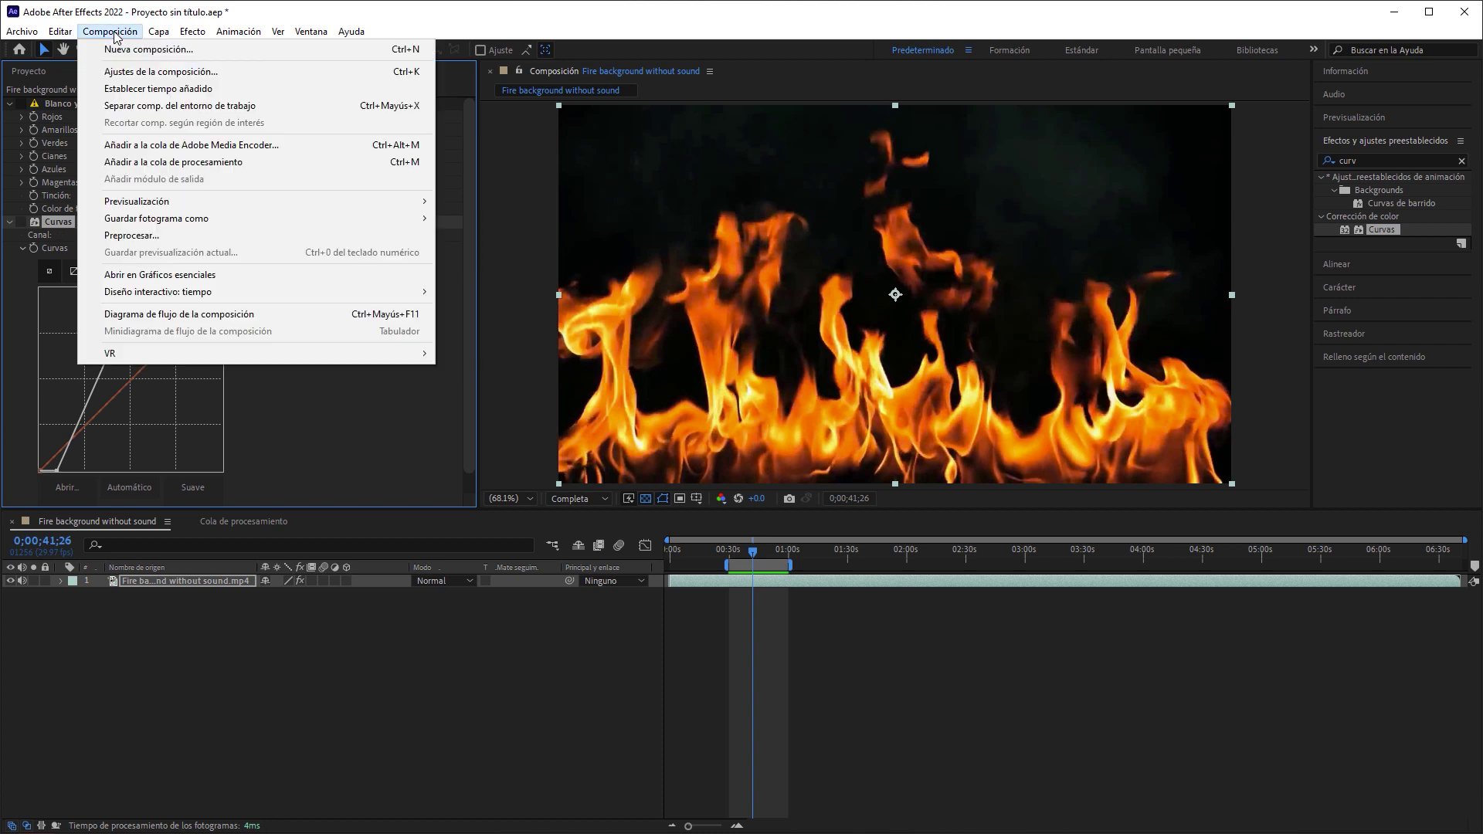
left_click(179, 164)
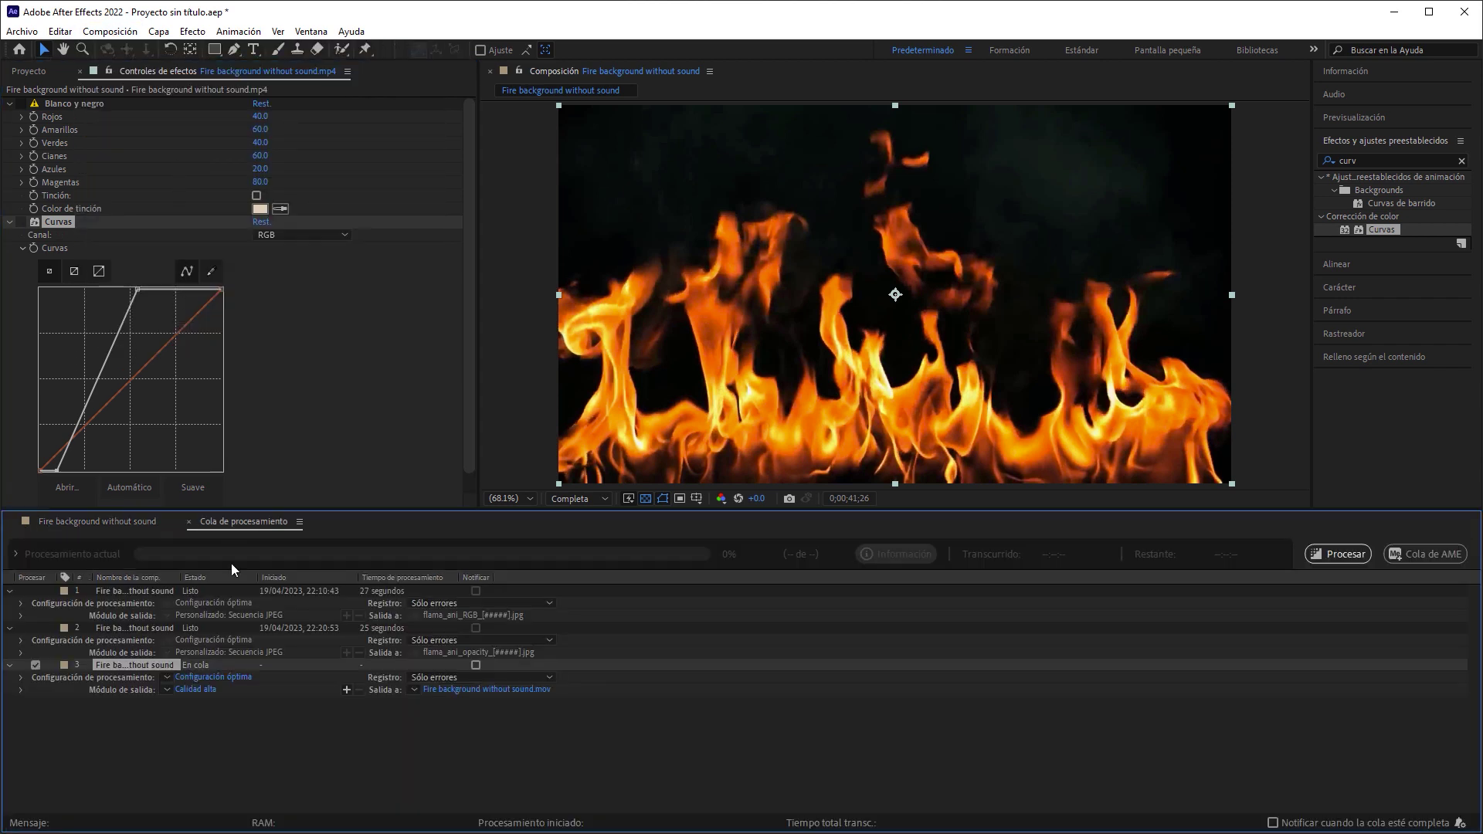
left_click(206, 690)
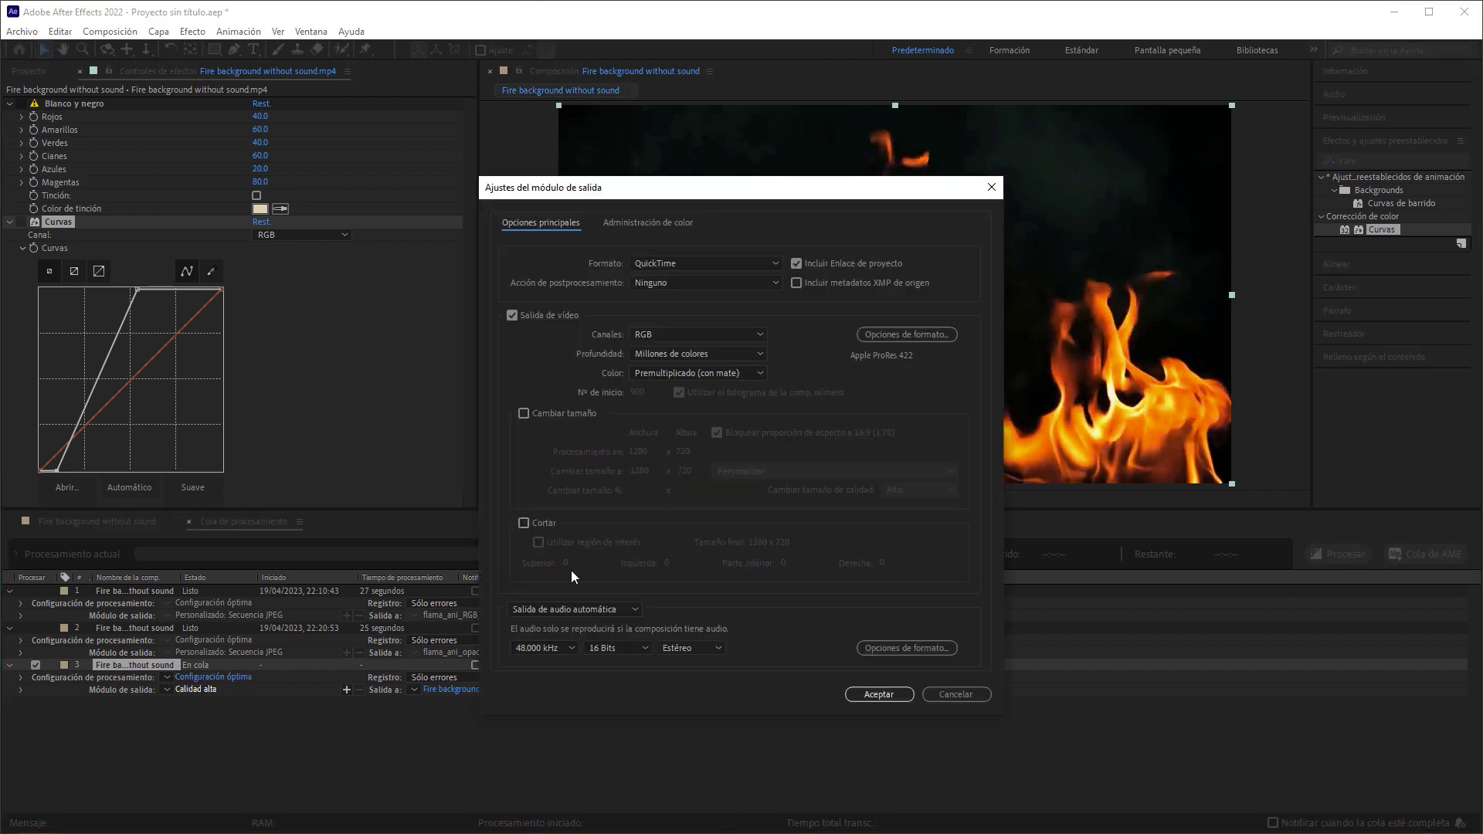
left_click(695, 263)
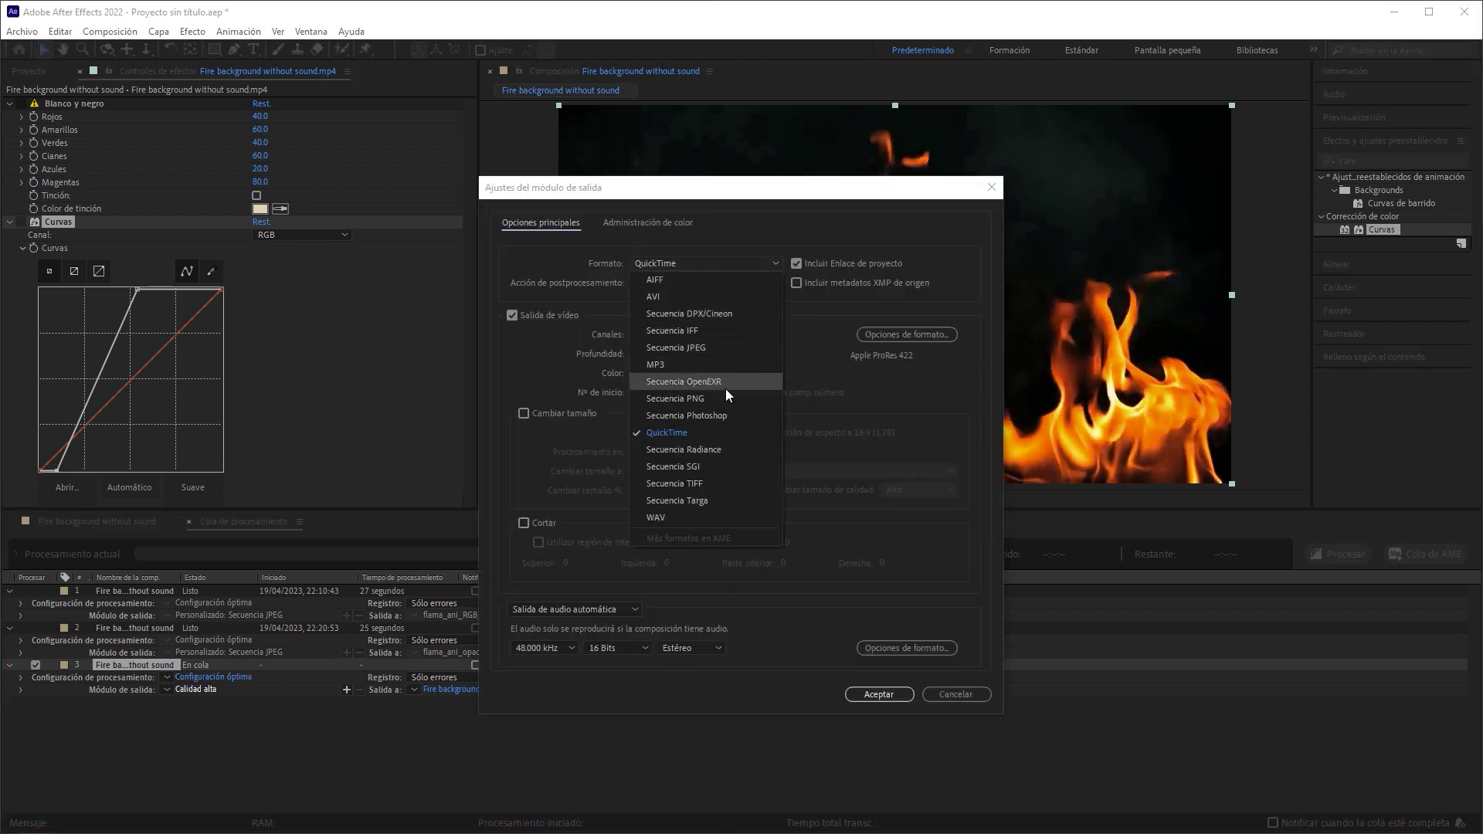
left_click(707, 346)
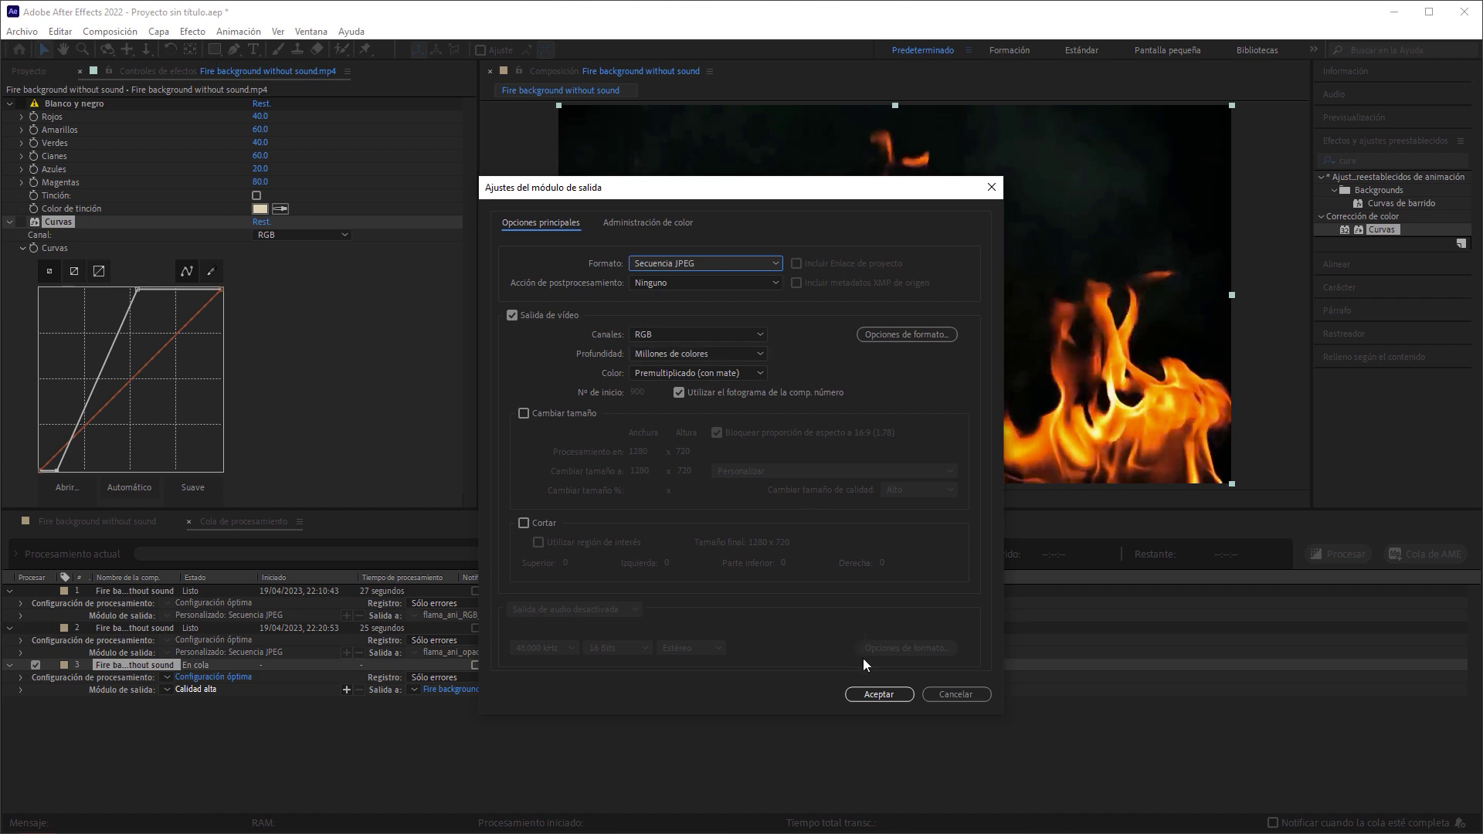
left_click(866, 692)
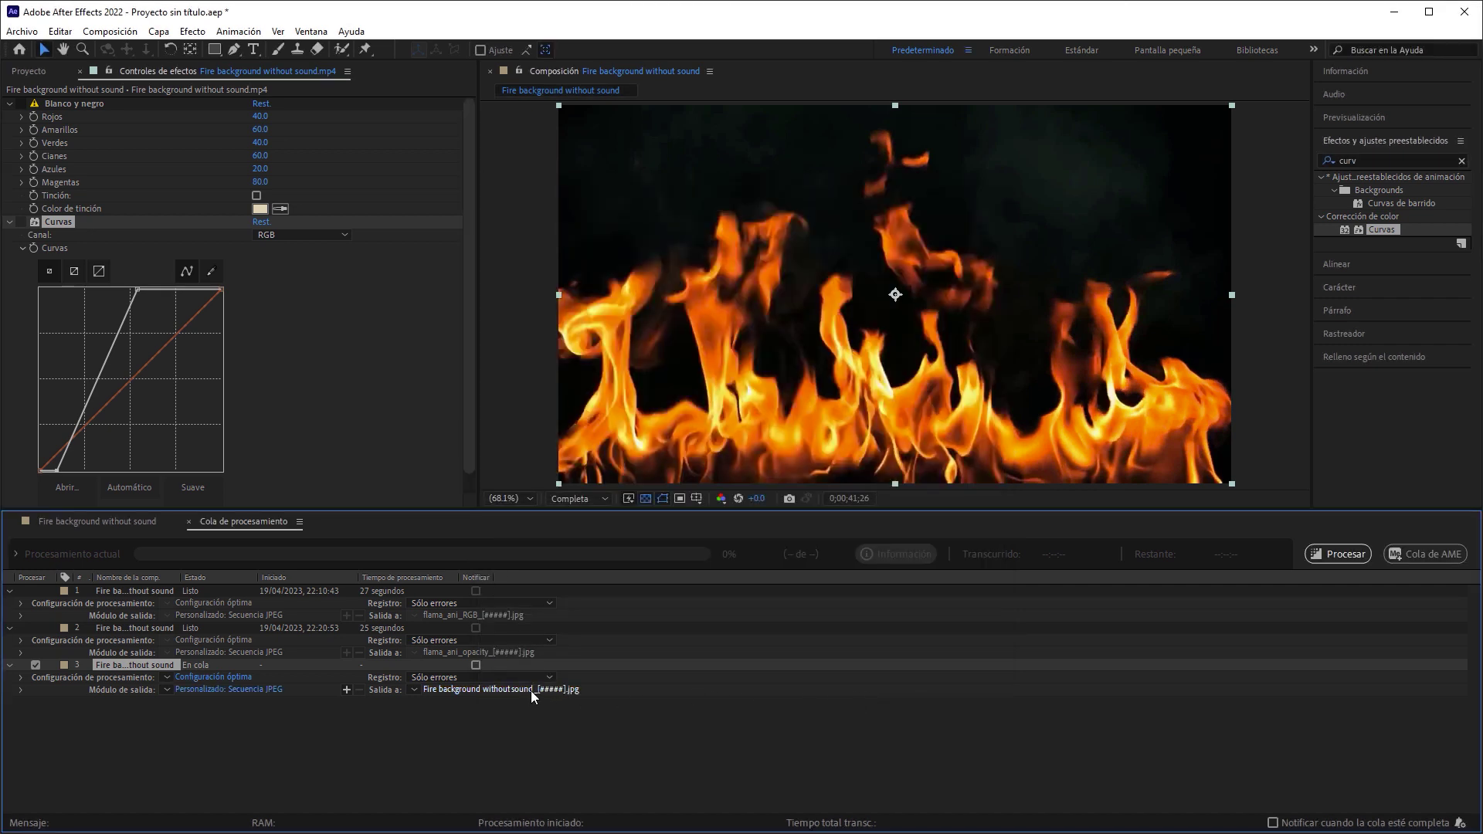
Step: Create folder 02 in tuto fire with an RGB subfolder and open it as the output location
left_click(507, 689)
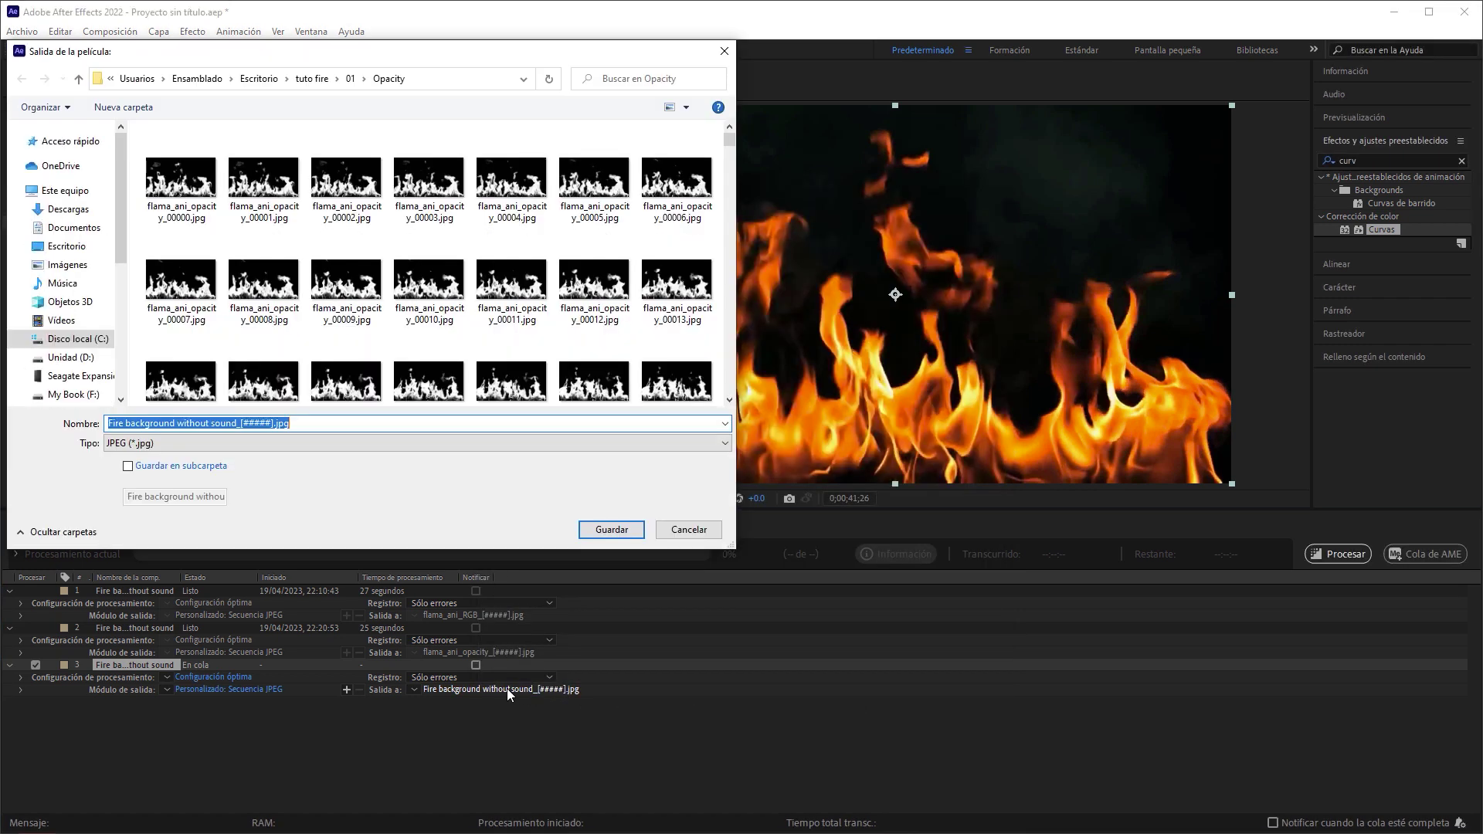
left_click(312, 79)
right_click(158, 209)
mouse_move(197, 372)
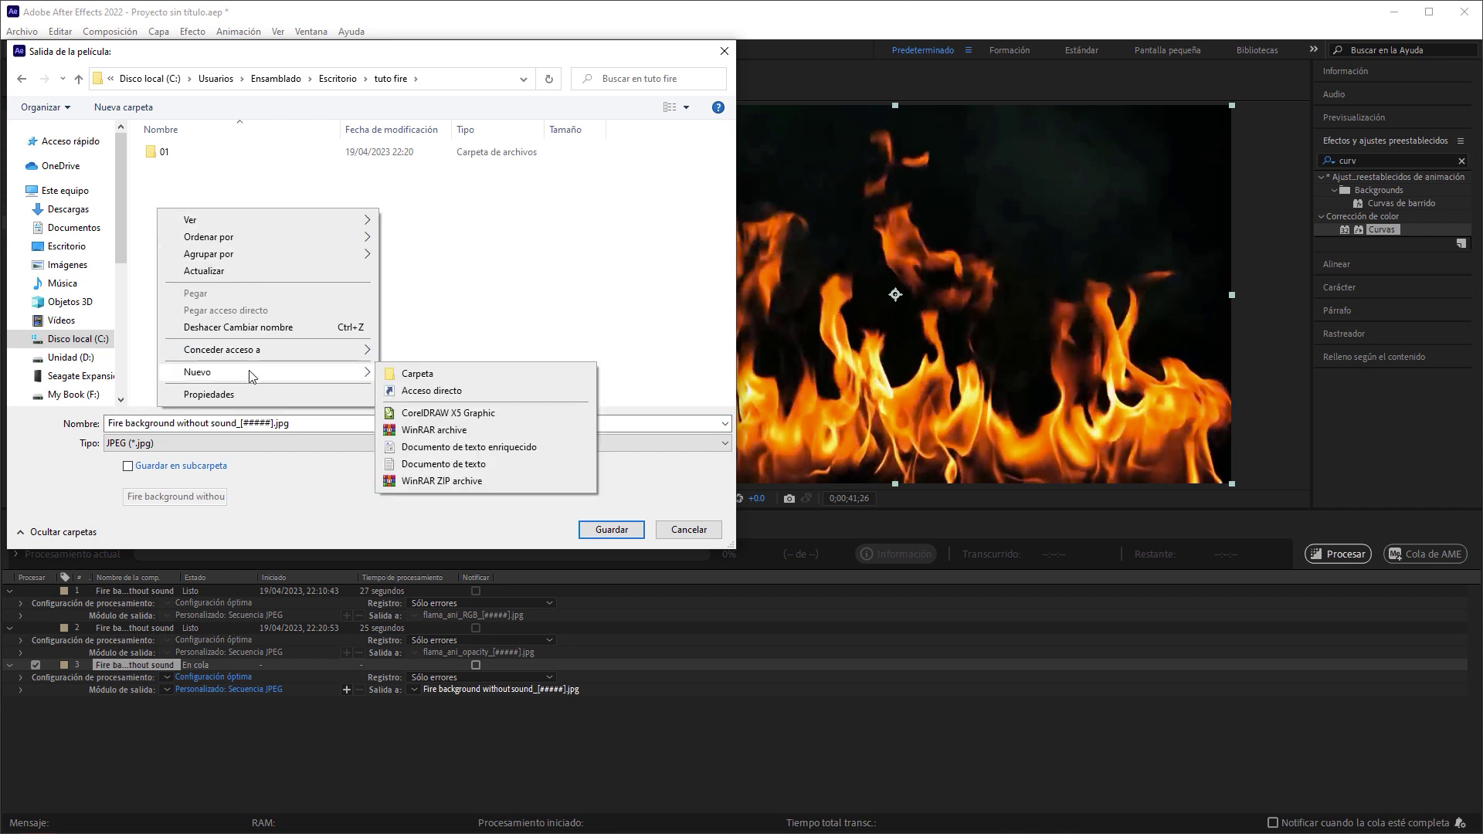
left_click(429, 379)
type("02")
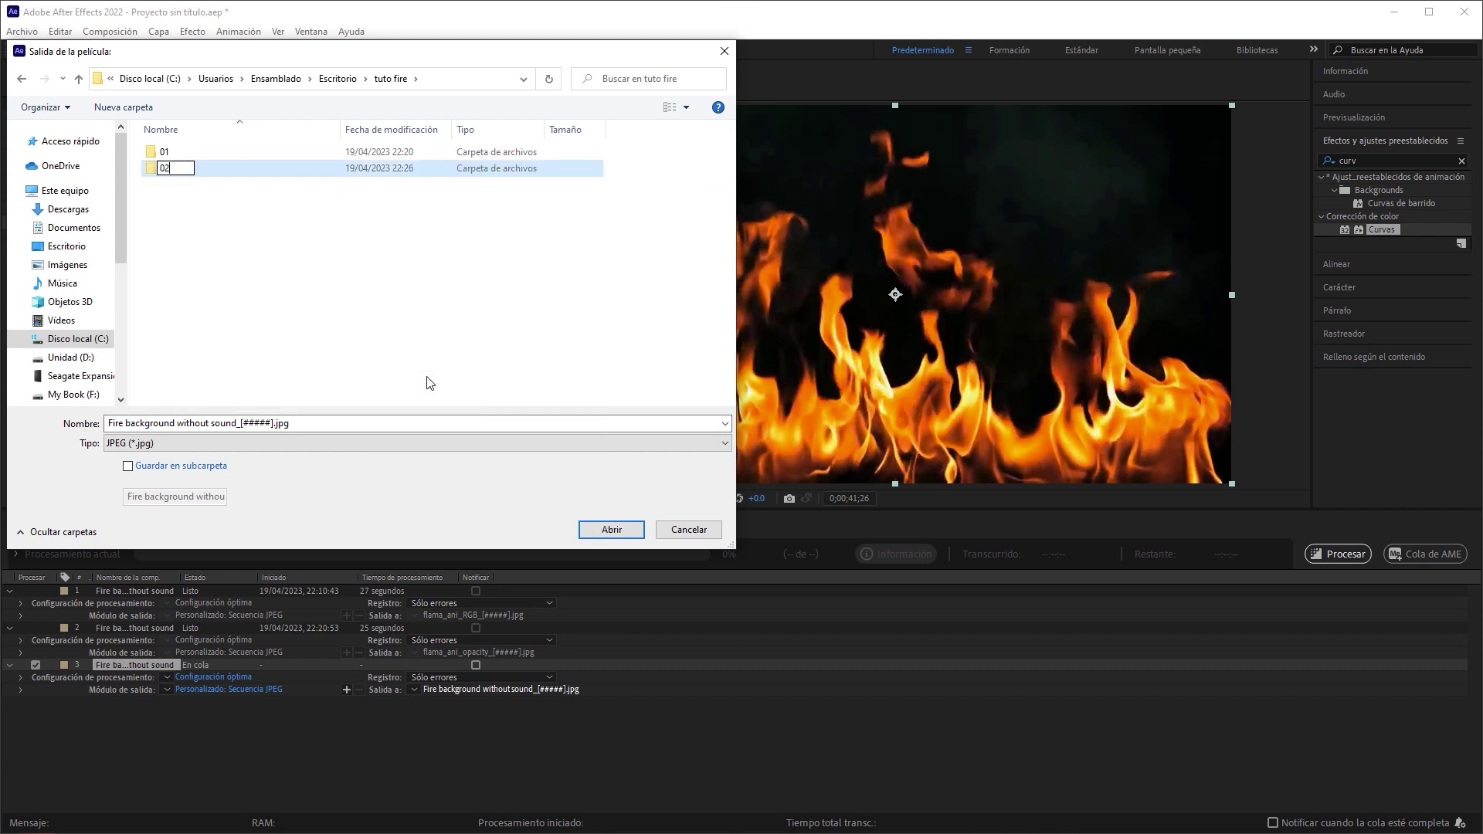
key("Return")
double_click(181, 170)
right_click(190, 176)
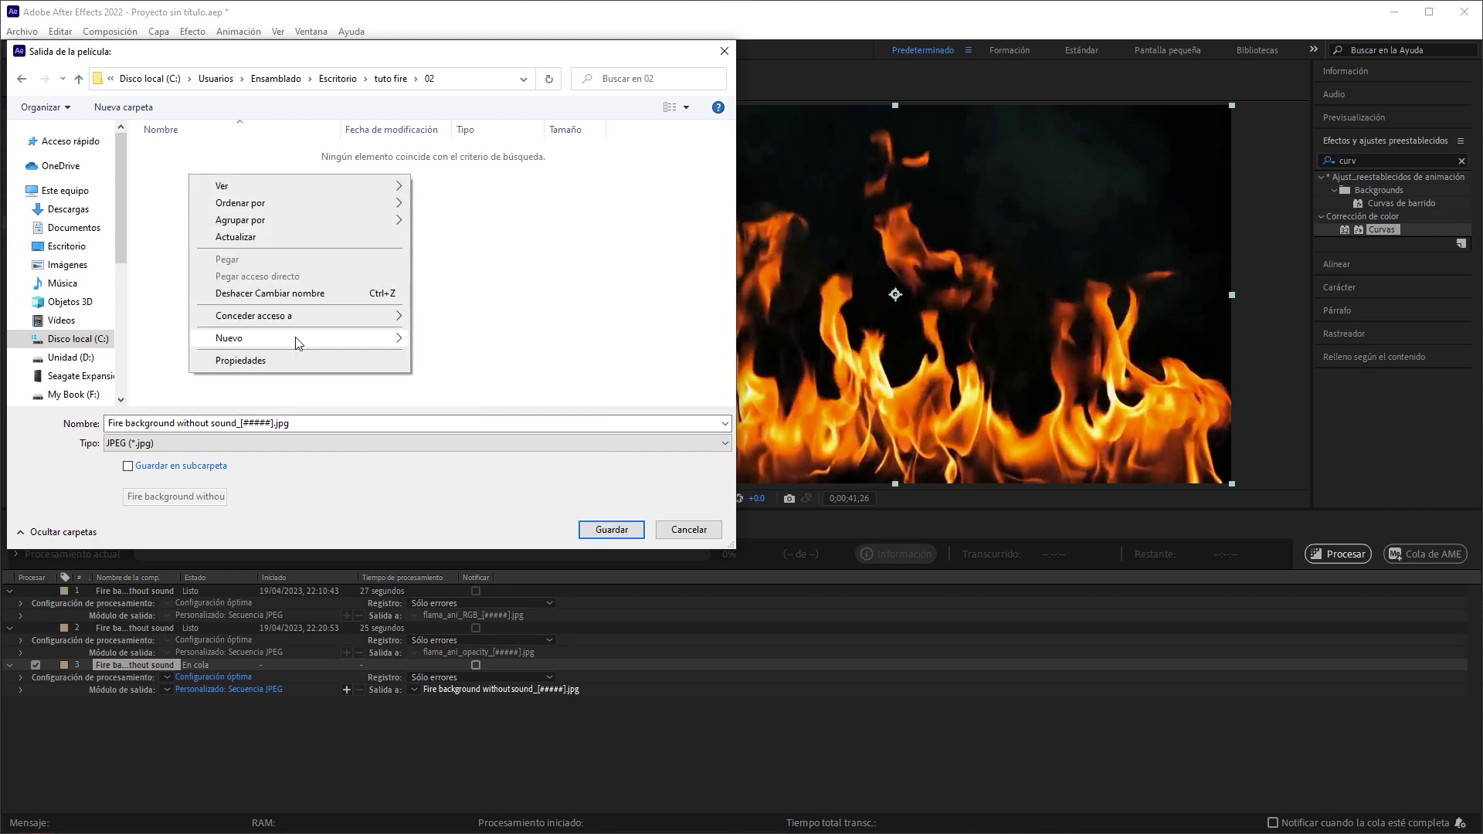
mouse_move(299, 337)
left_click(466, 345)
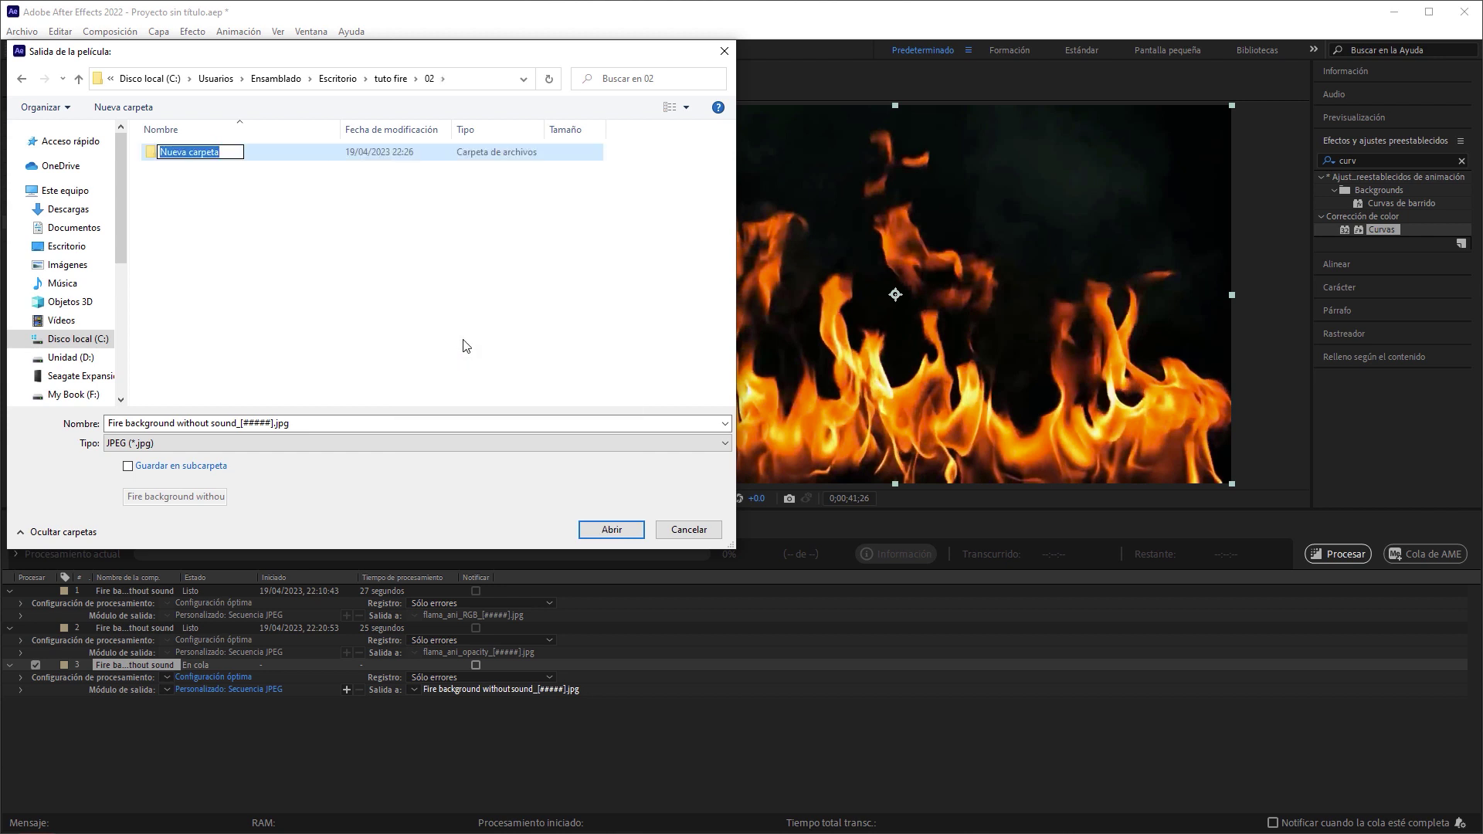
type("RGB")
key("Return")
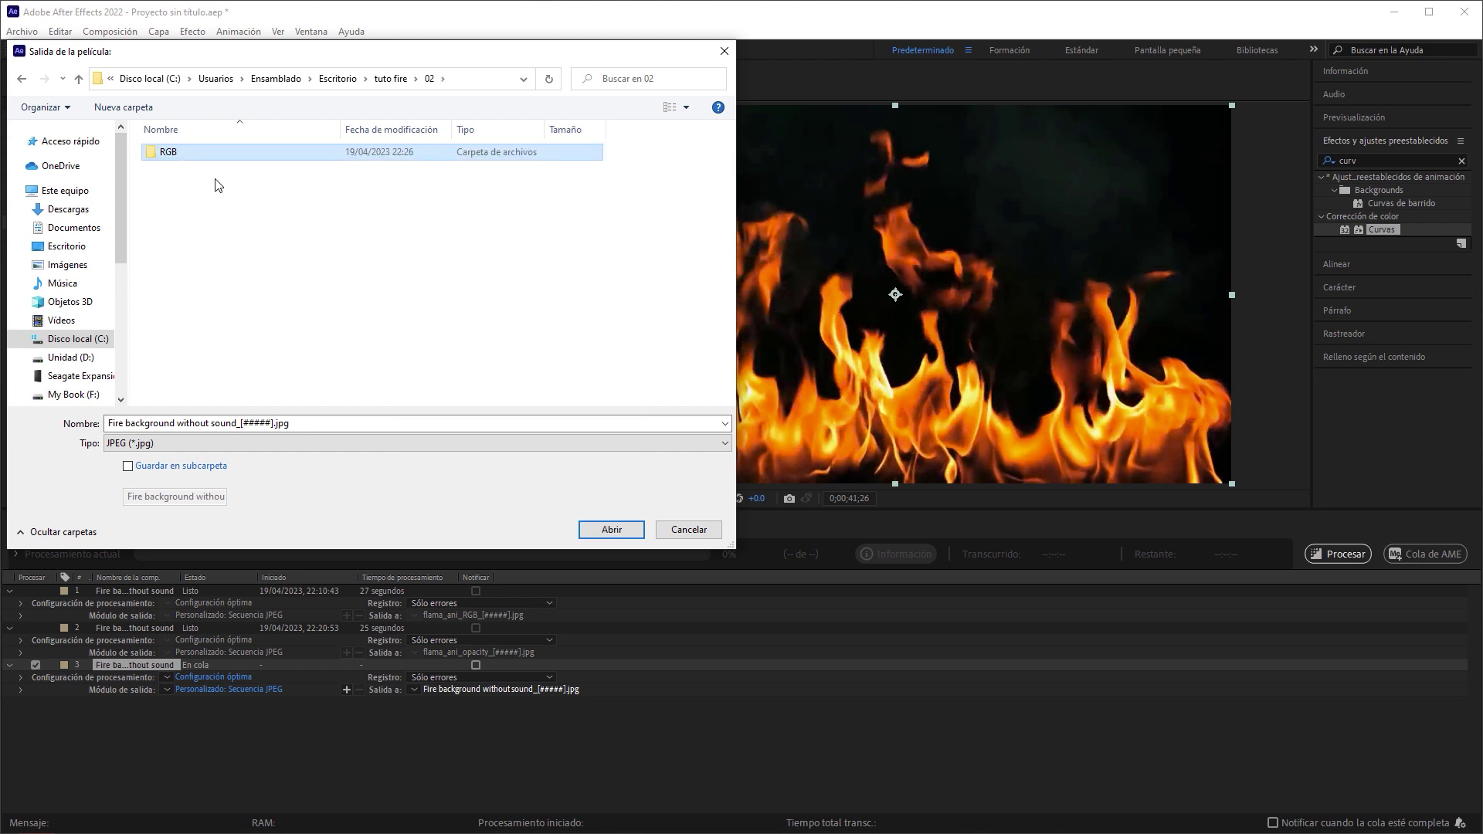
double_click(188, 153)
Step: Name the output flama_ani02_RGB_, save the path, and start the render
left_click(240, 423)
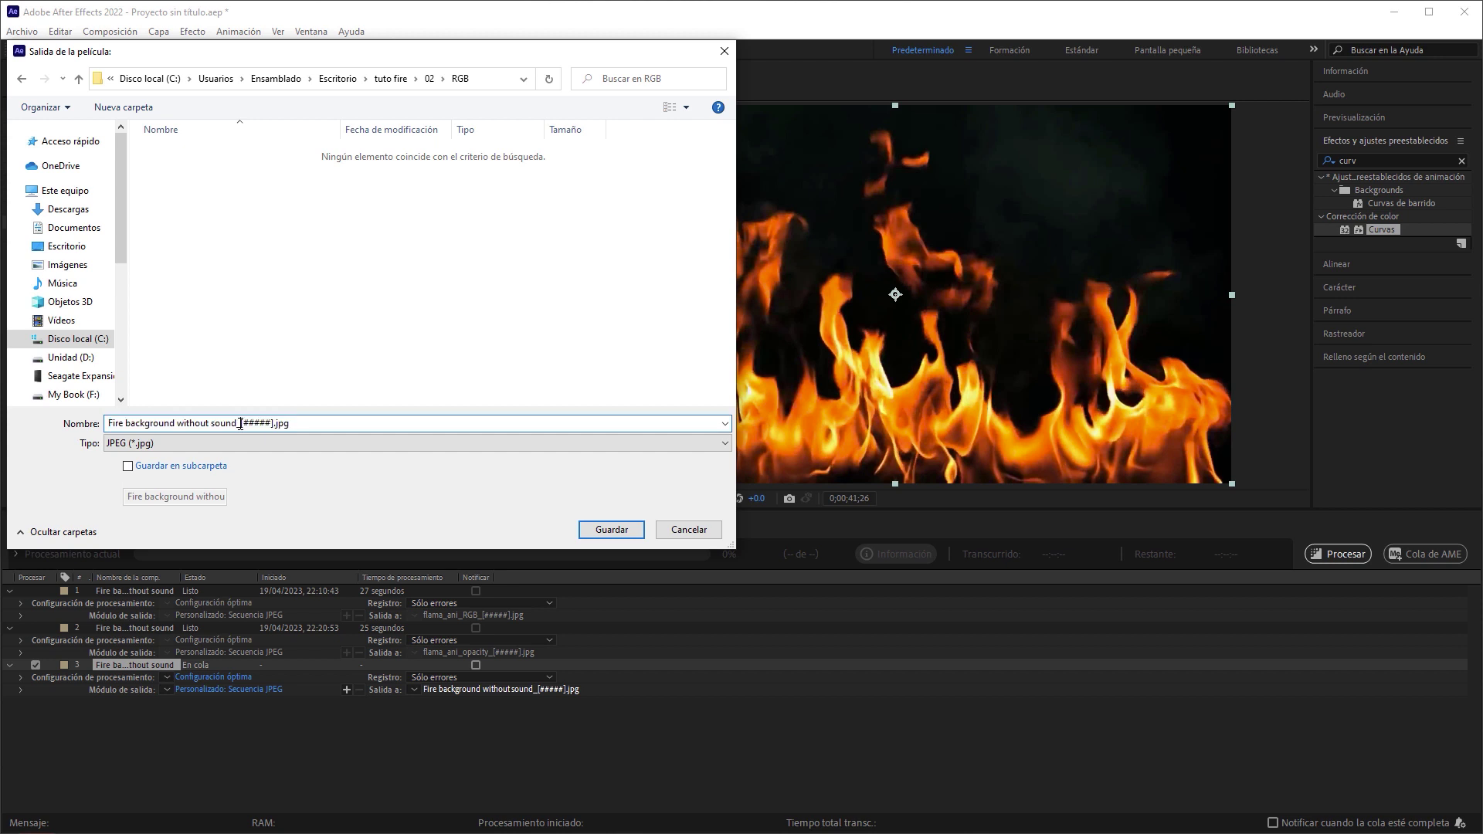
left_click_drag(240, 423, 106, 424)
type("flama_ani02_RGB_")
left_click(618, 531)
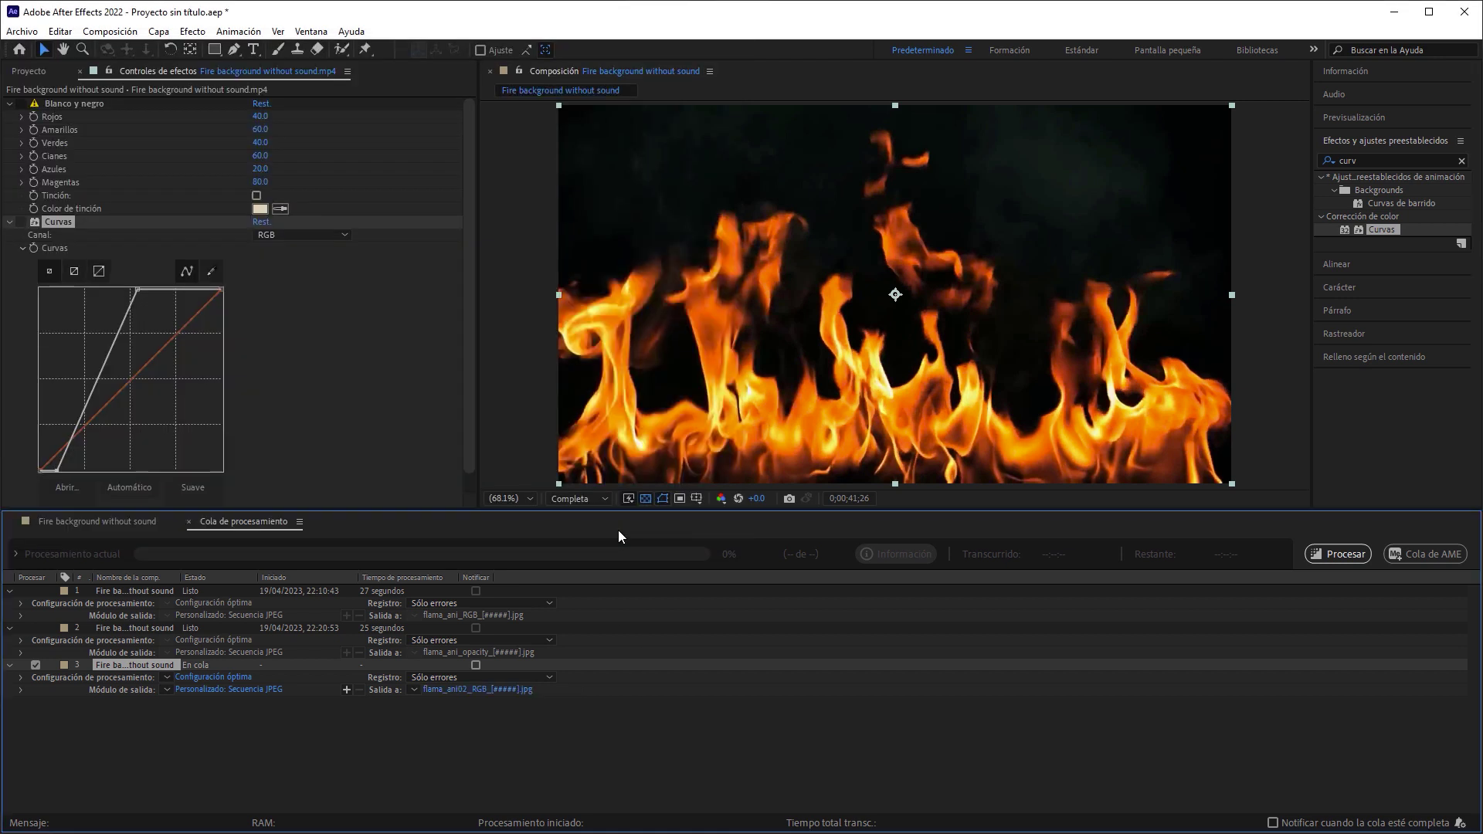
left_click(1337, 557)
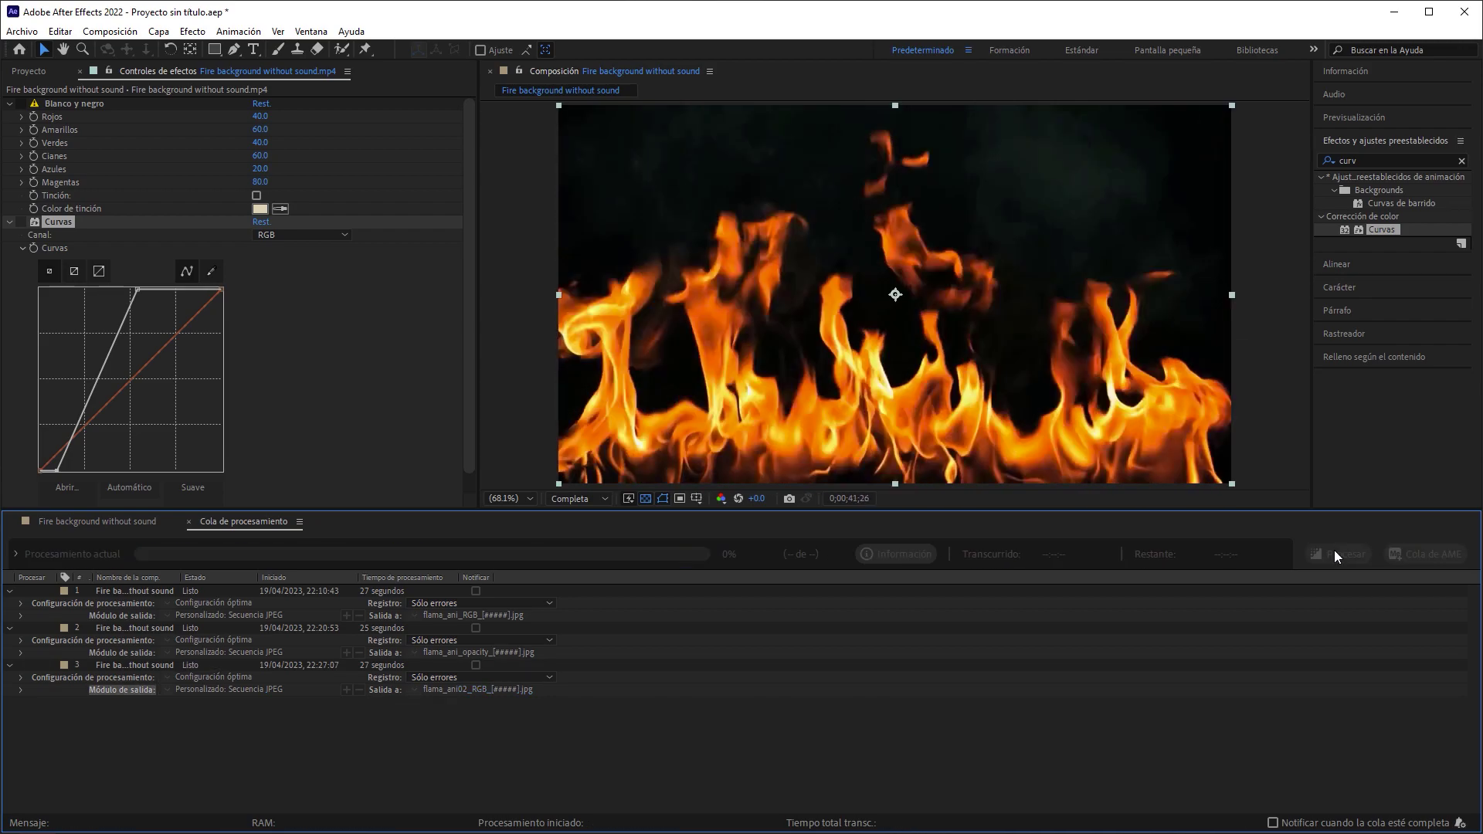
Step: Re-enable the black-and-white and Curves effects and add the composition to the render queue
left_click(21, 104)
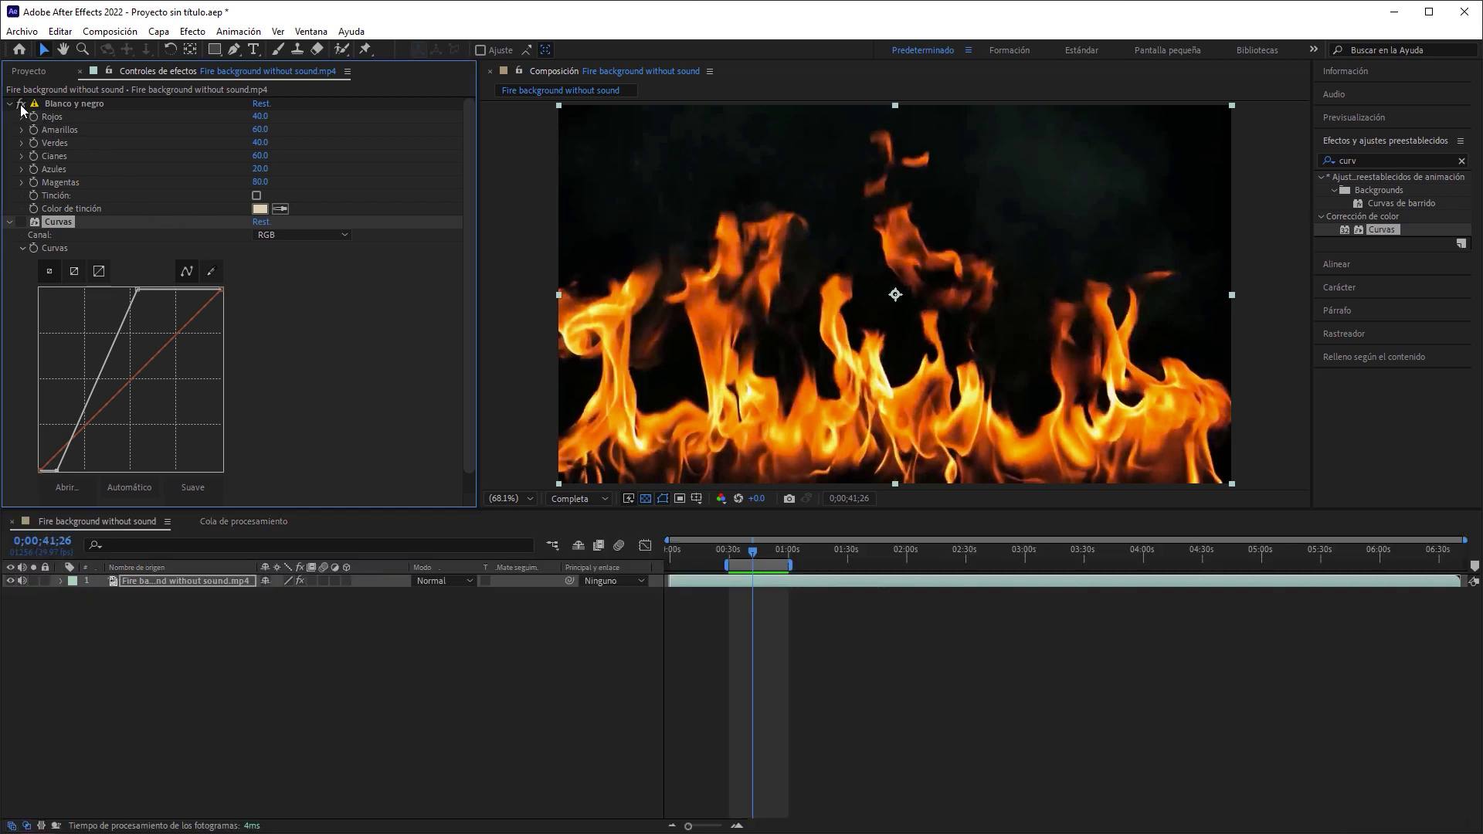
left_click(21, 223)
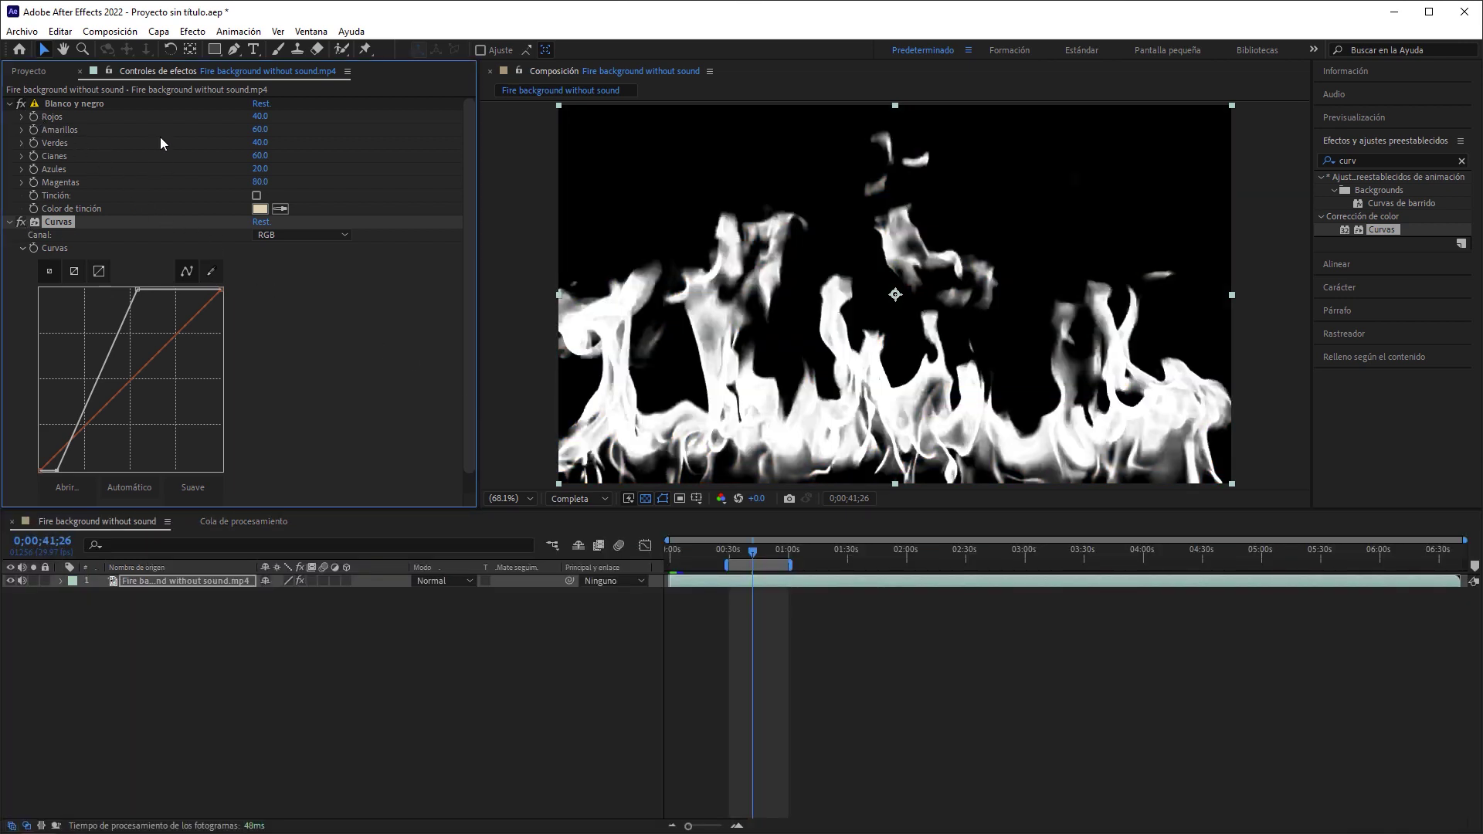
left_click(116, 32)
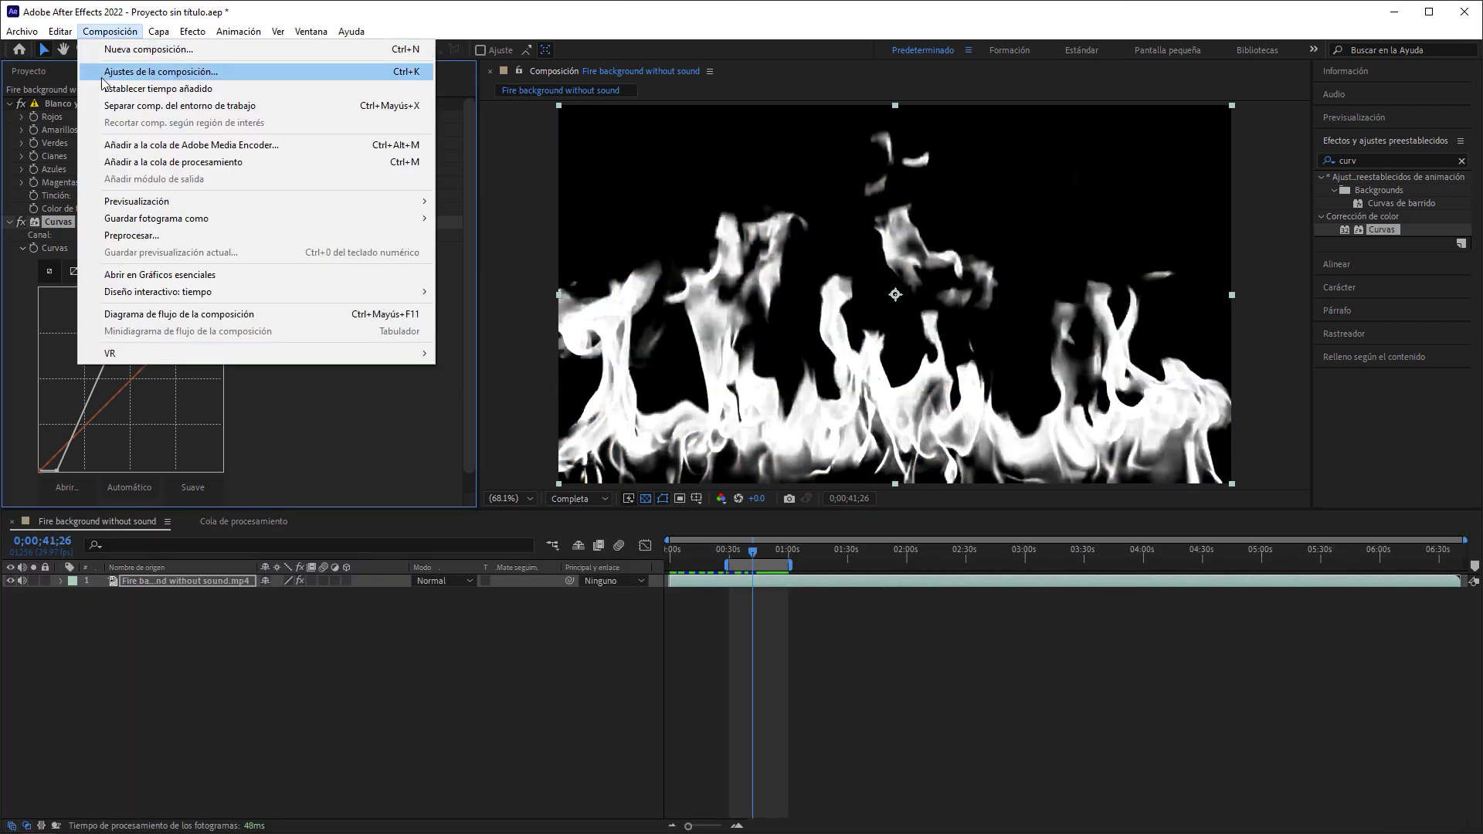
left_click(217, 164)
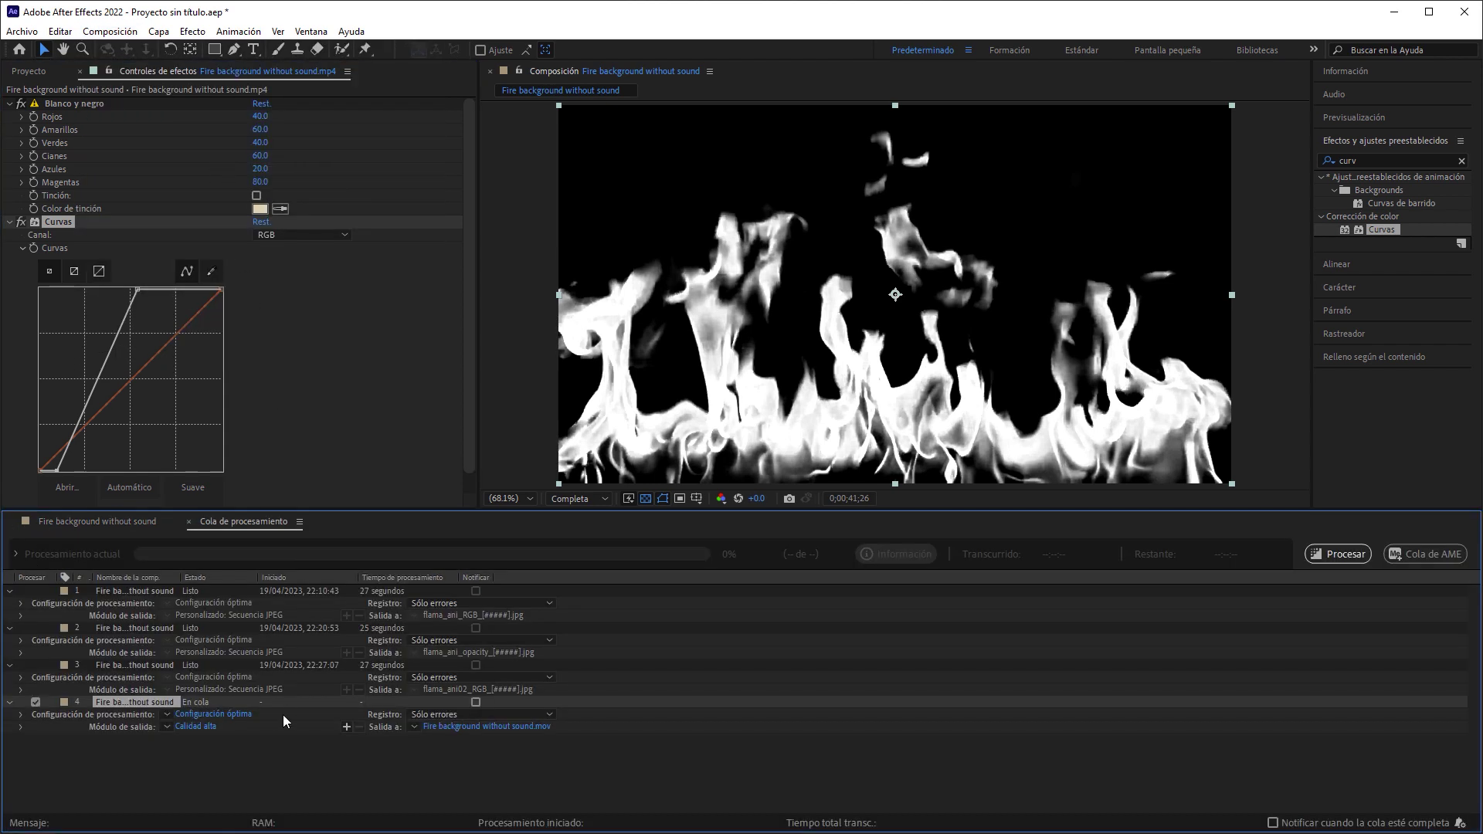
Step: Set render queue item 4's output format to JPEG sequence
left_click(201, 727)
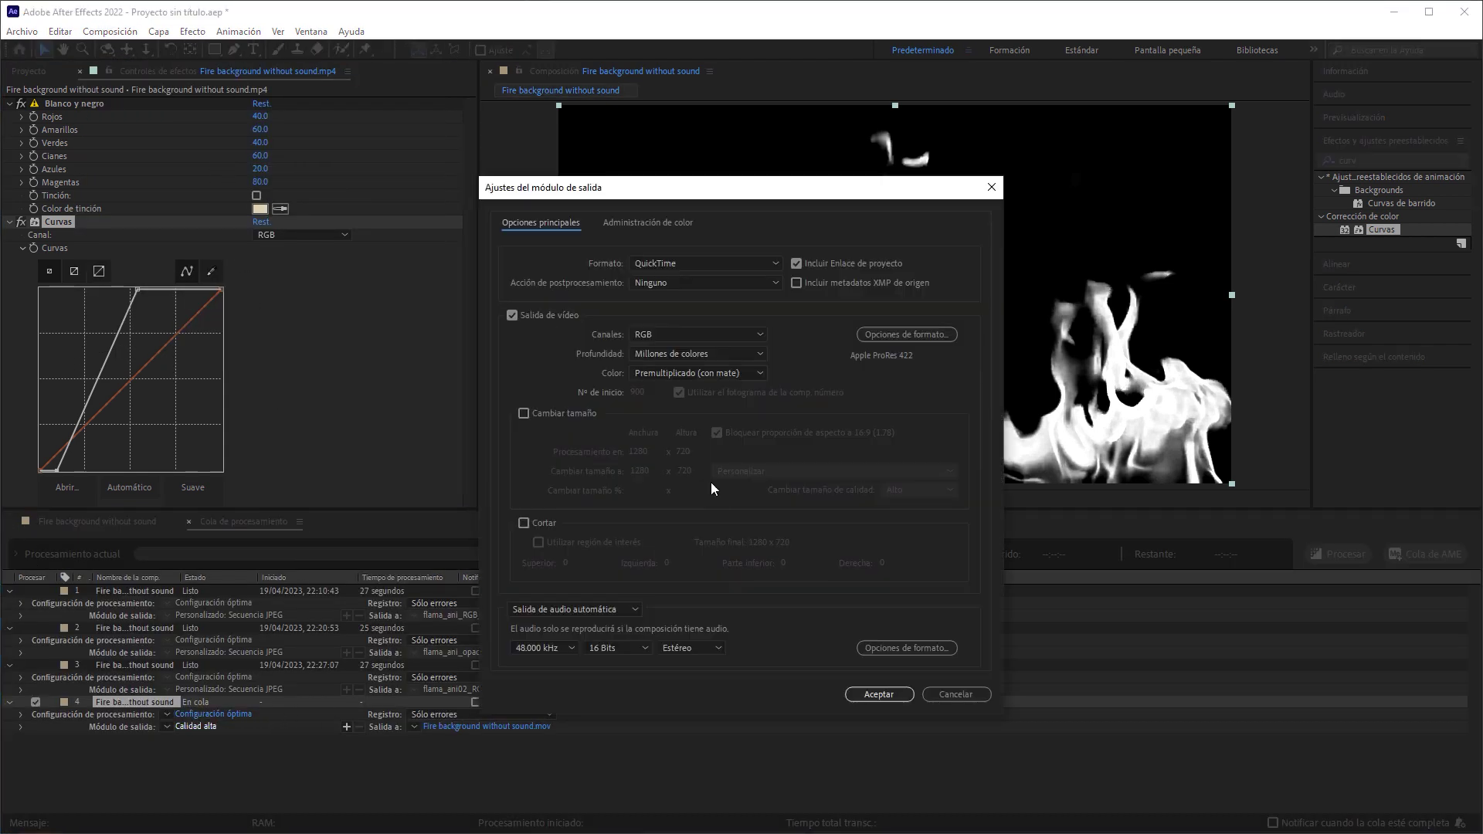
left_click(717, 265)
left_click(693, 342)
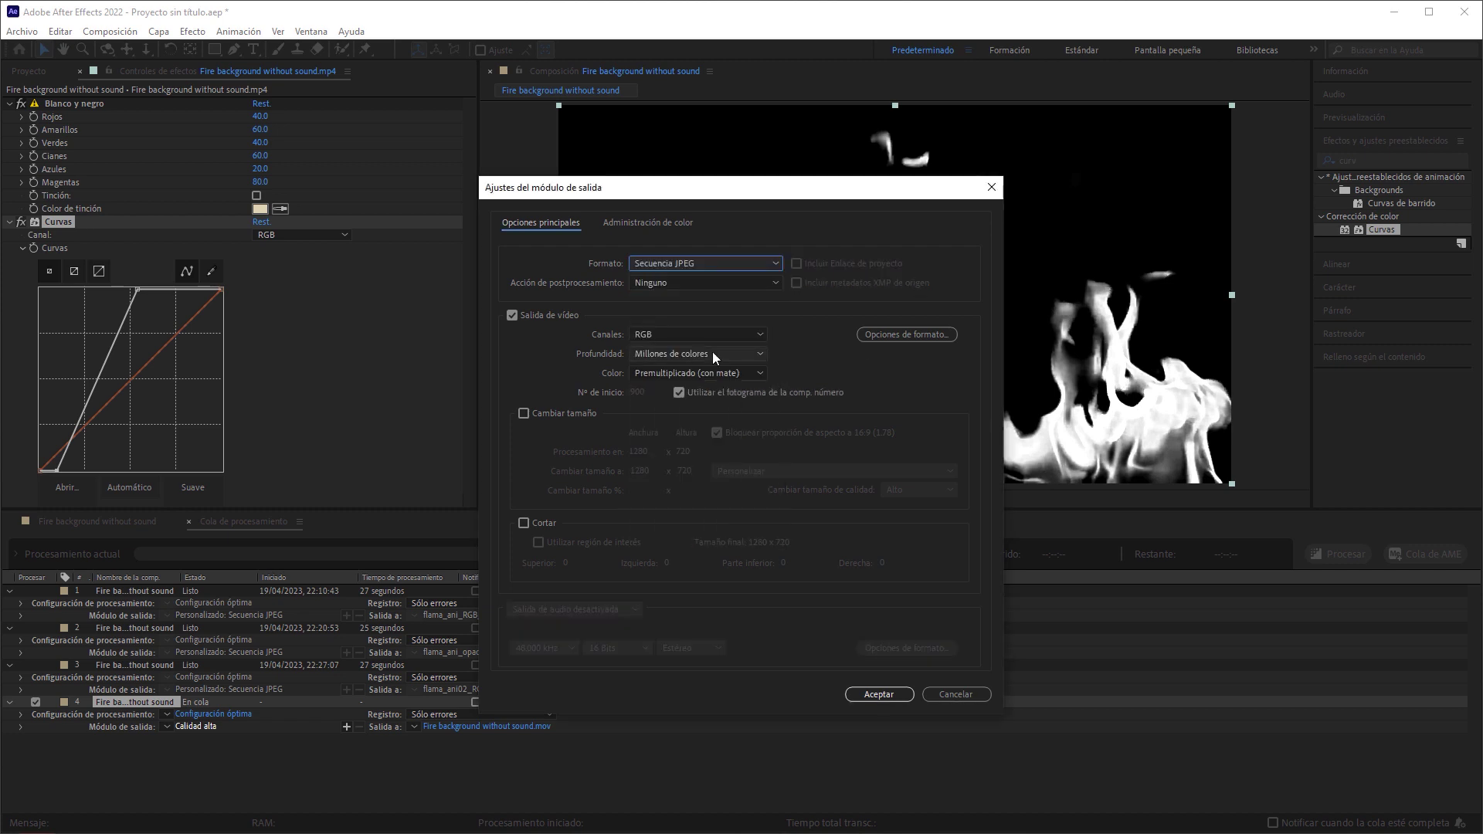
left_click(876, 695)
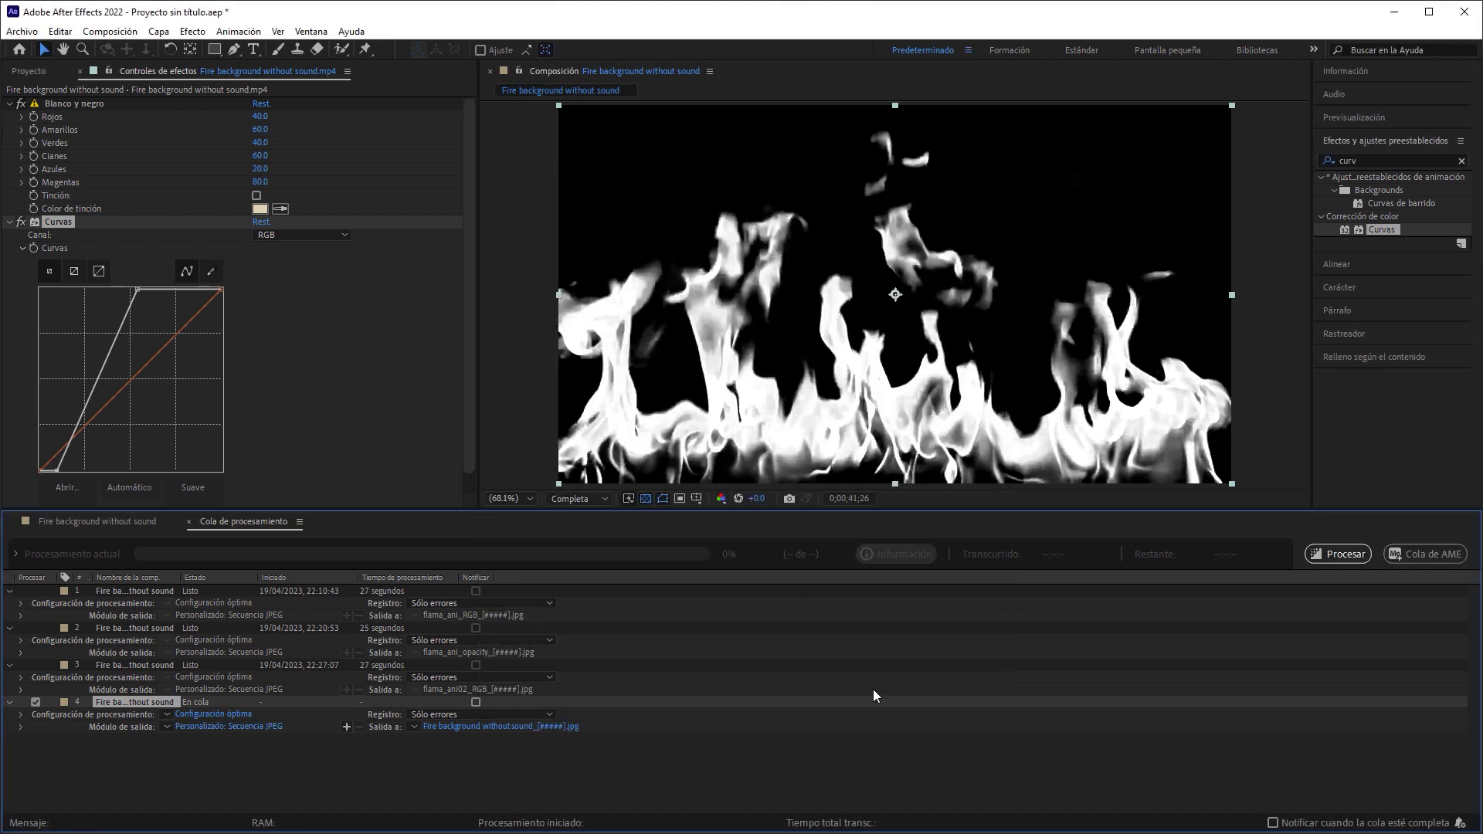
Step: Create a new Opacity folder inside 02 as the output location
left_click(512, 727)
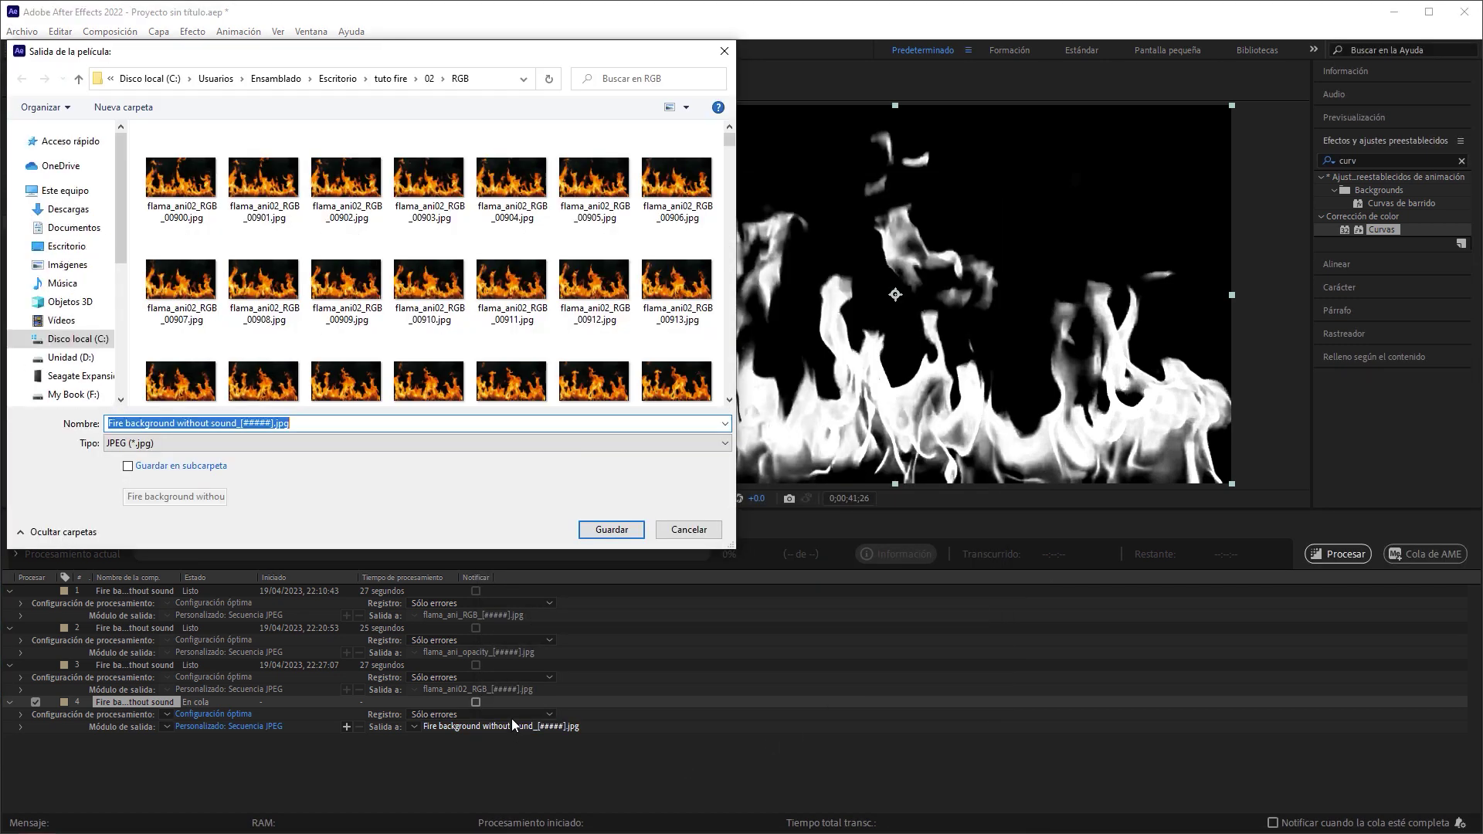
left_click(429, 78)
right_click(221, 199)
mouse_move(324, 362)
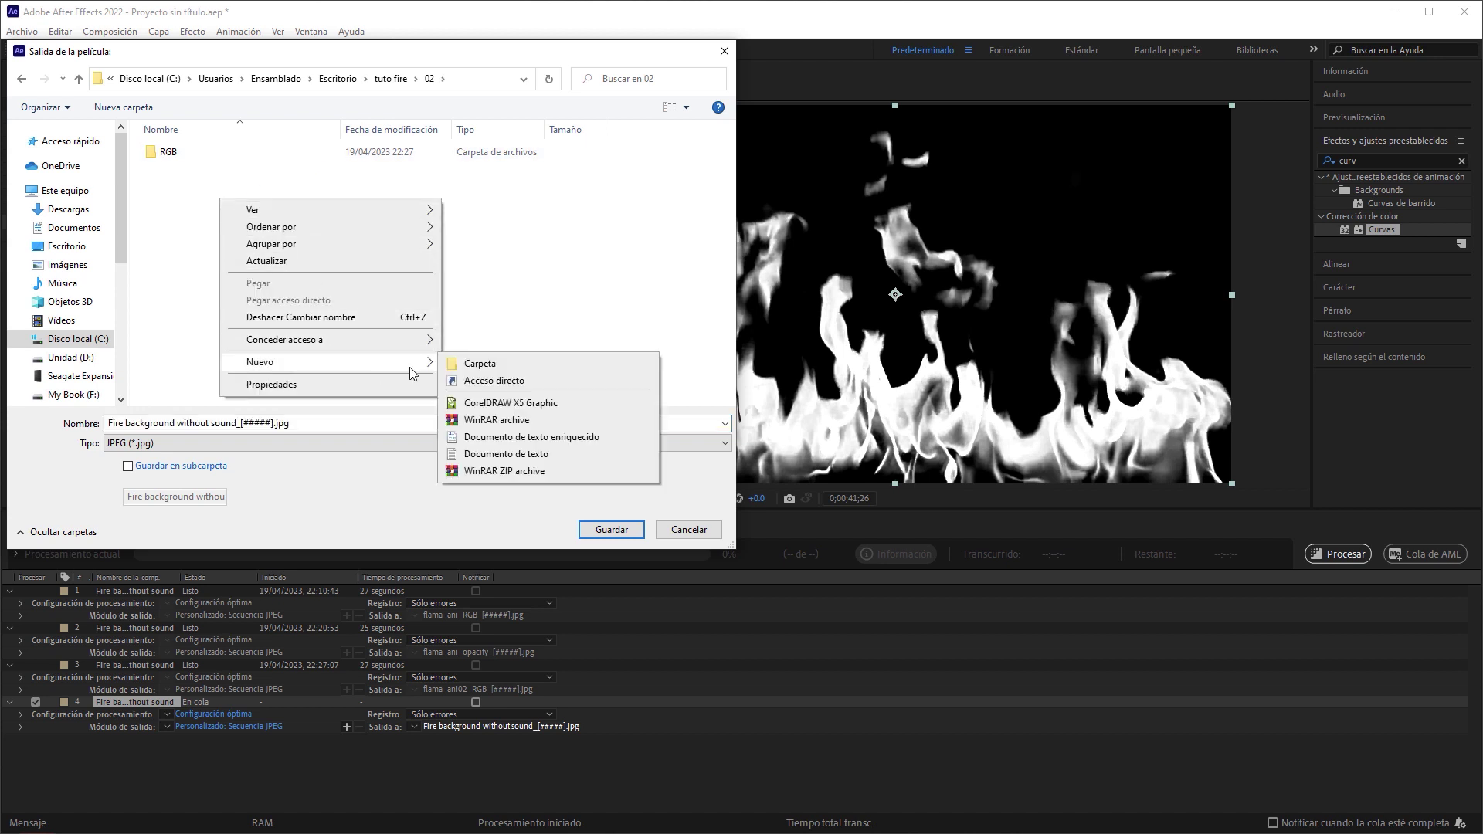
left_click(468, 362)
type("Opac")
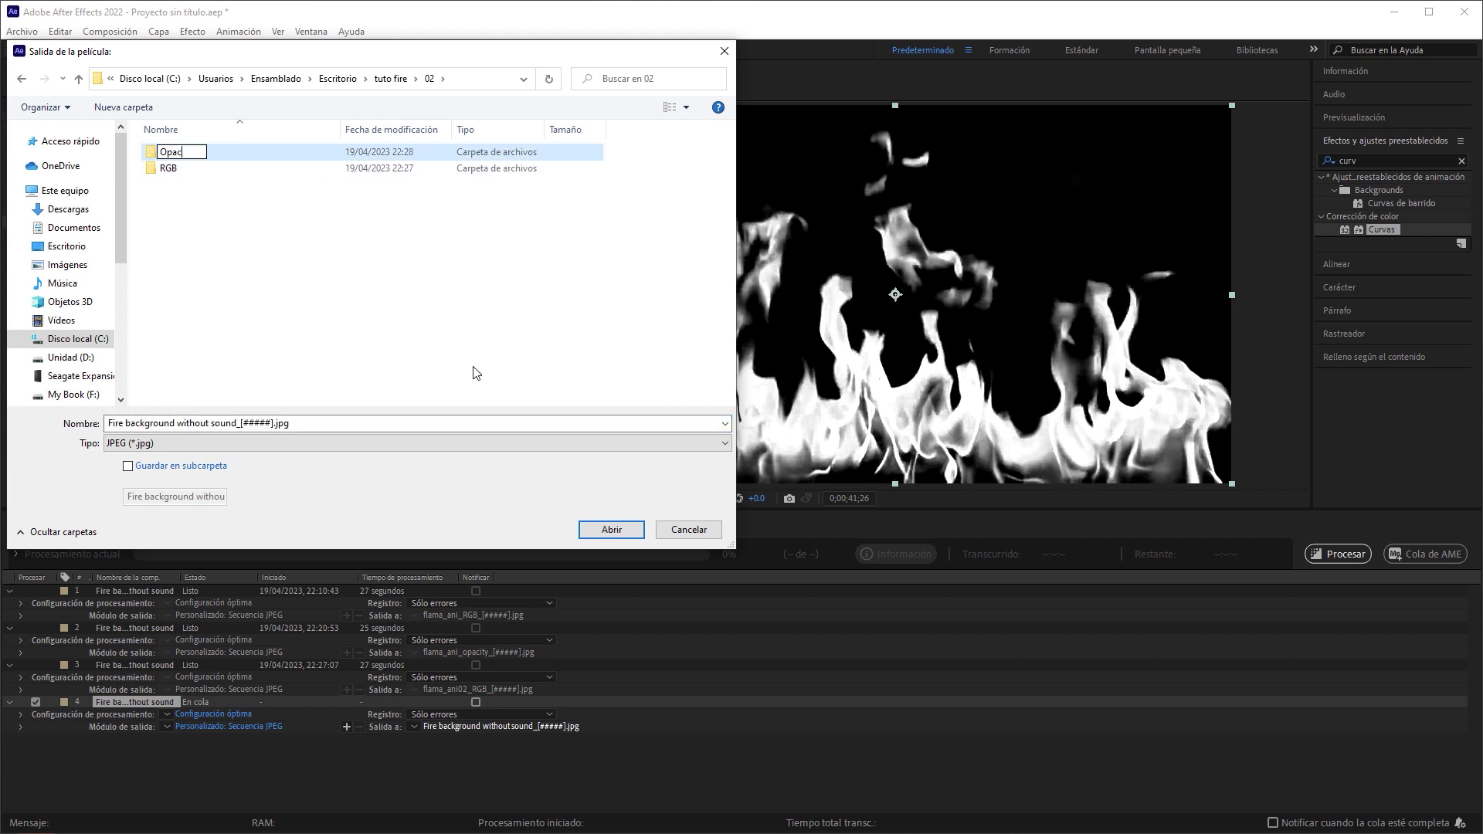
type("ity")
key("Return")
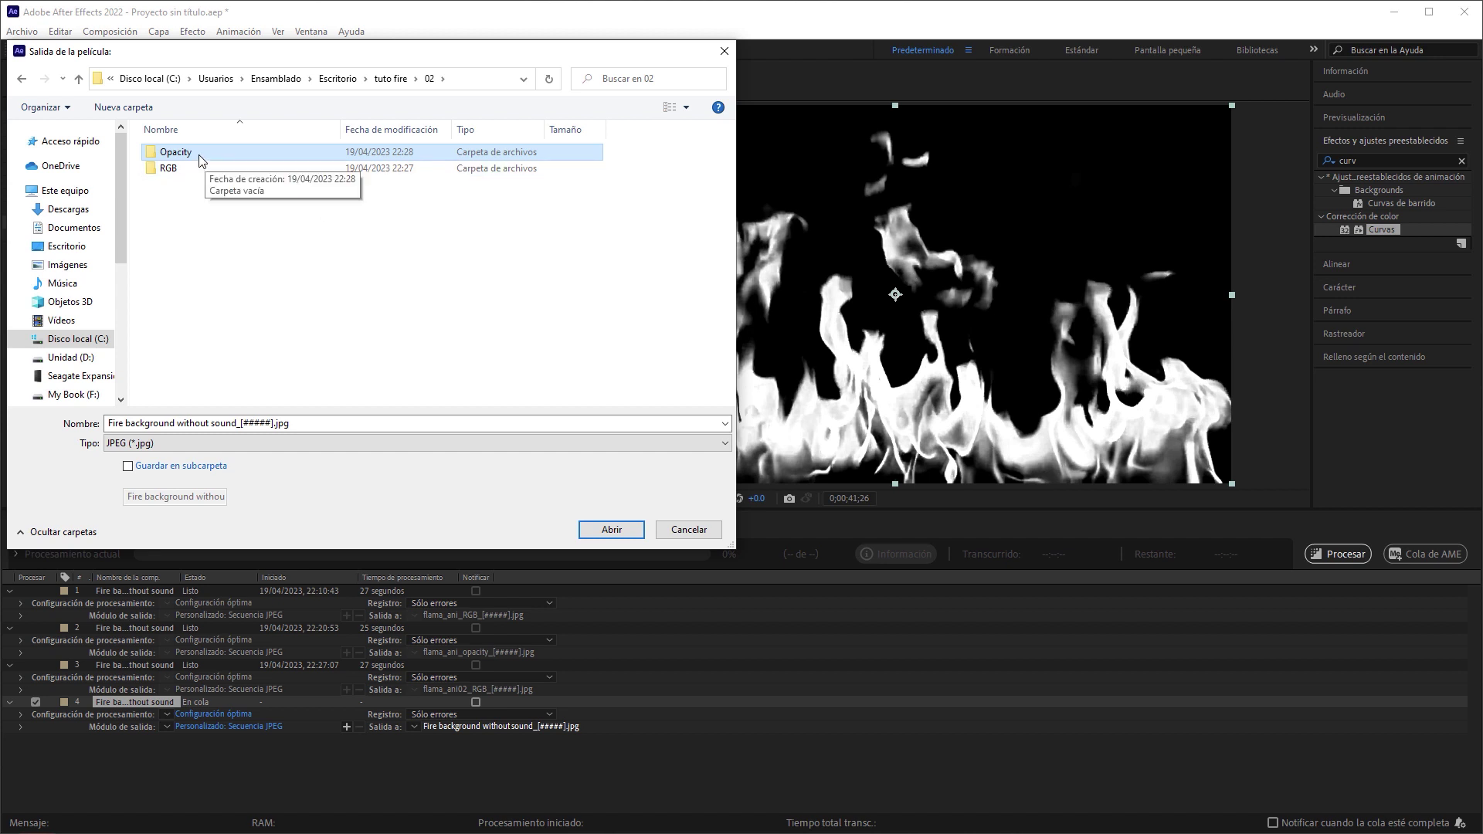
double_click(199, 158)
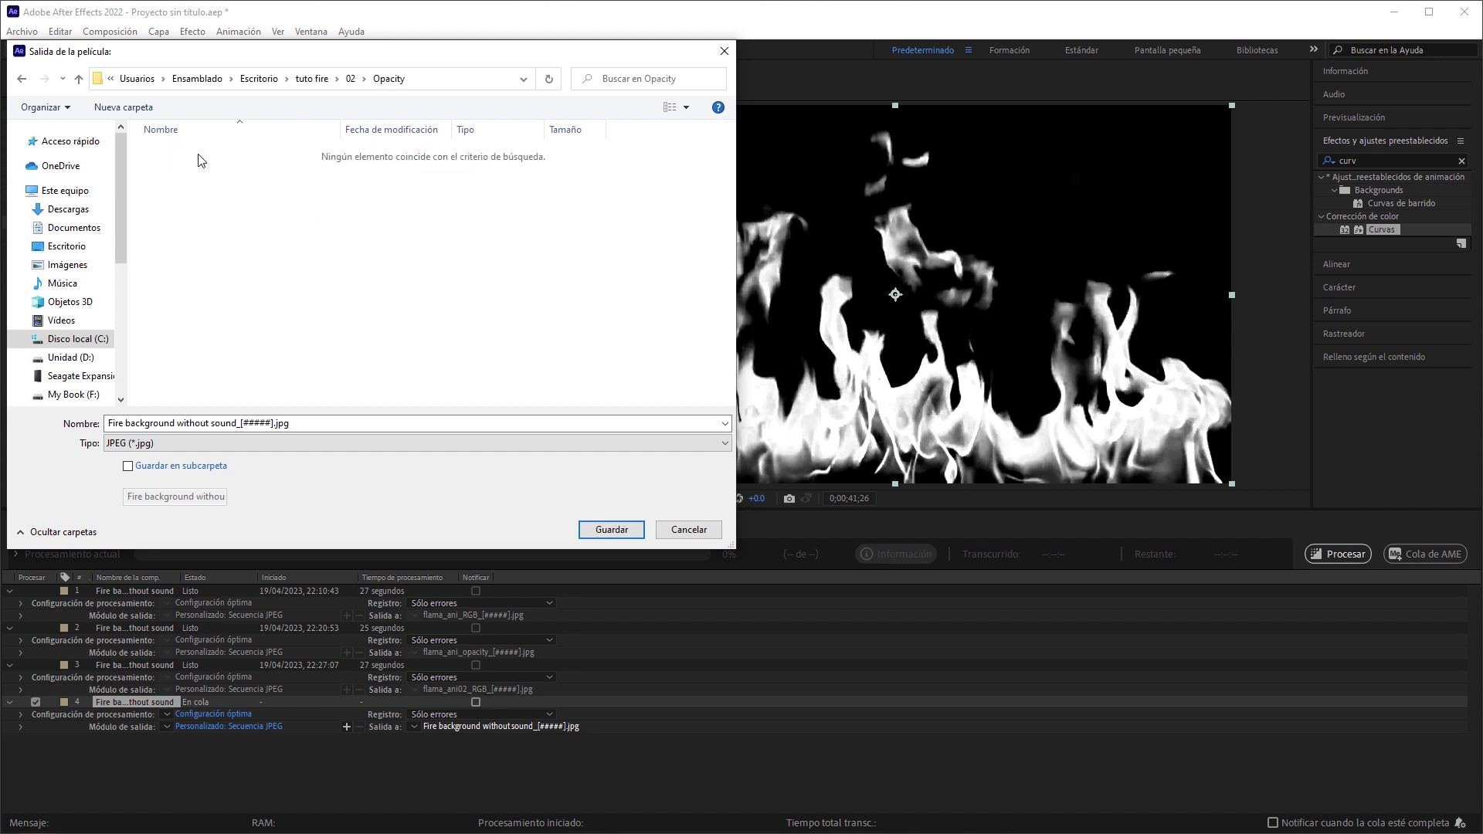
Step: Name the output flama_ani02_opacity, render the JPEG sequence, and minimize After Effects
left_click(240, 423)
left_click_drag(240, 424, 98, 428)
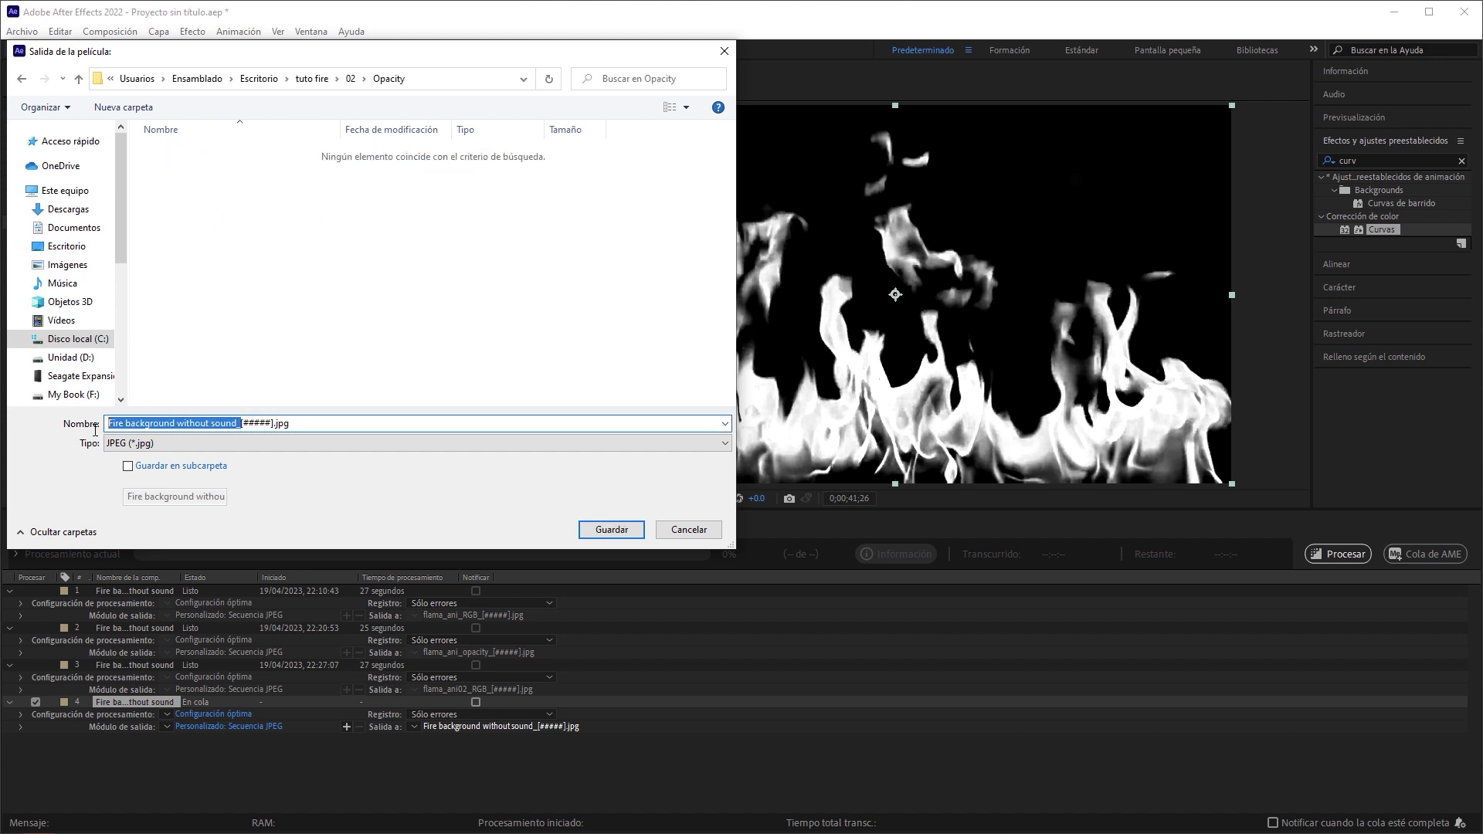
type("flama_ani02_opacity_")
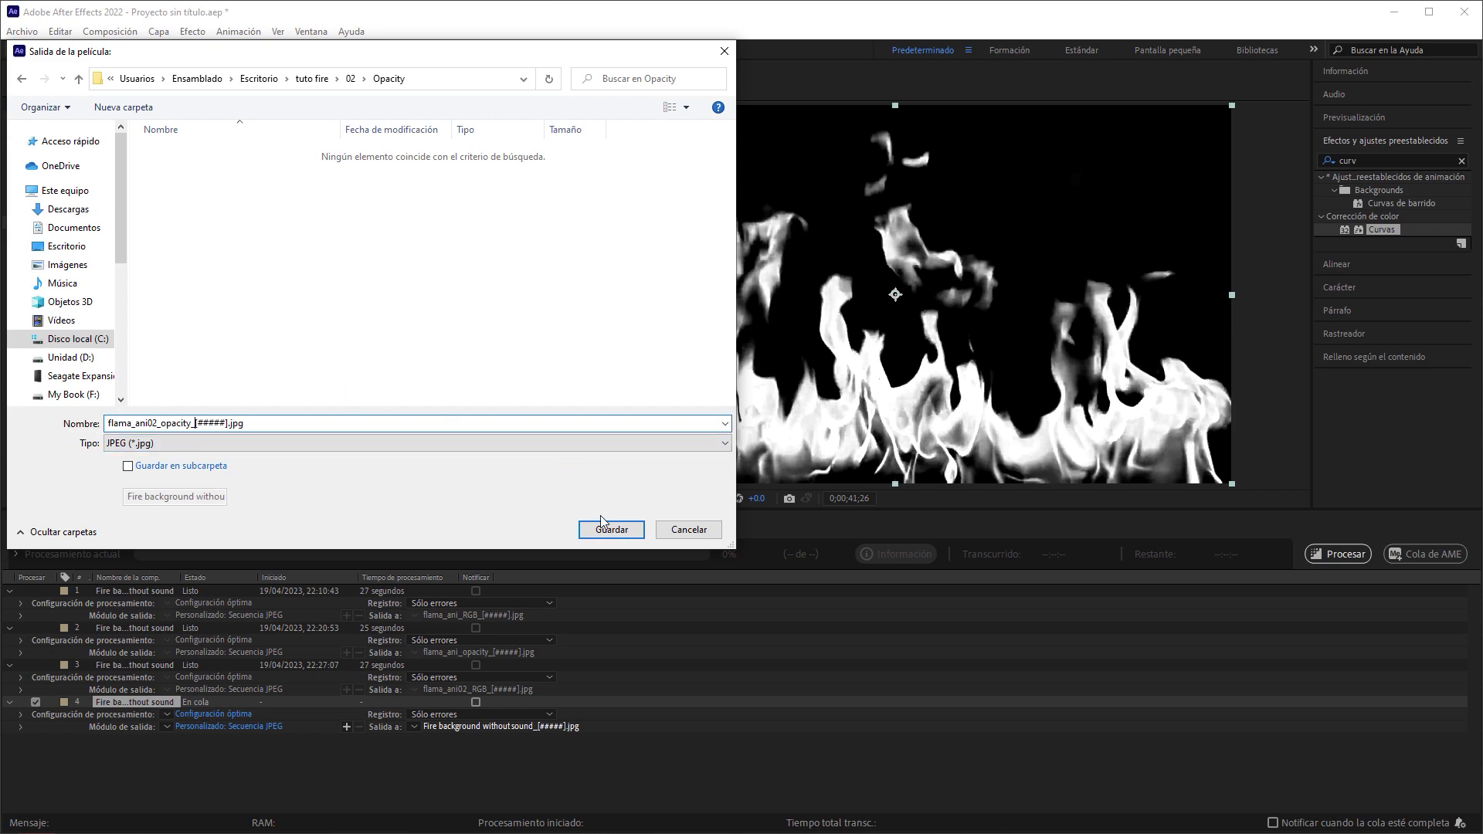
left_click(612, 530)
left_click(1341, 557)
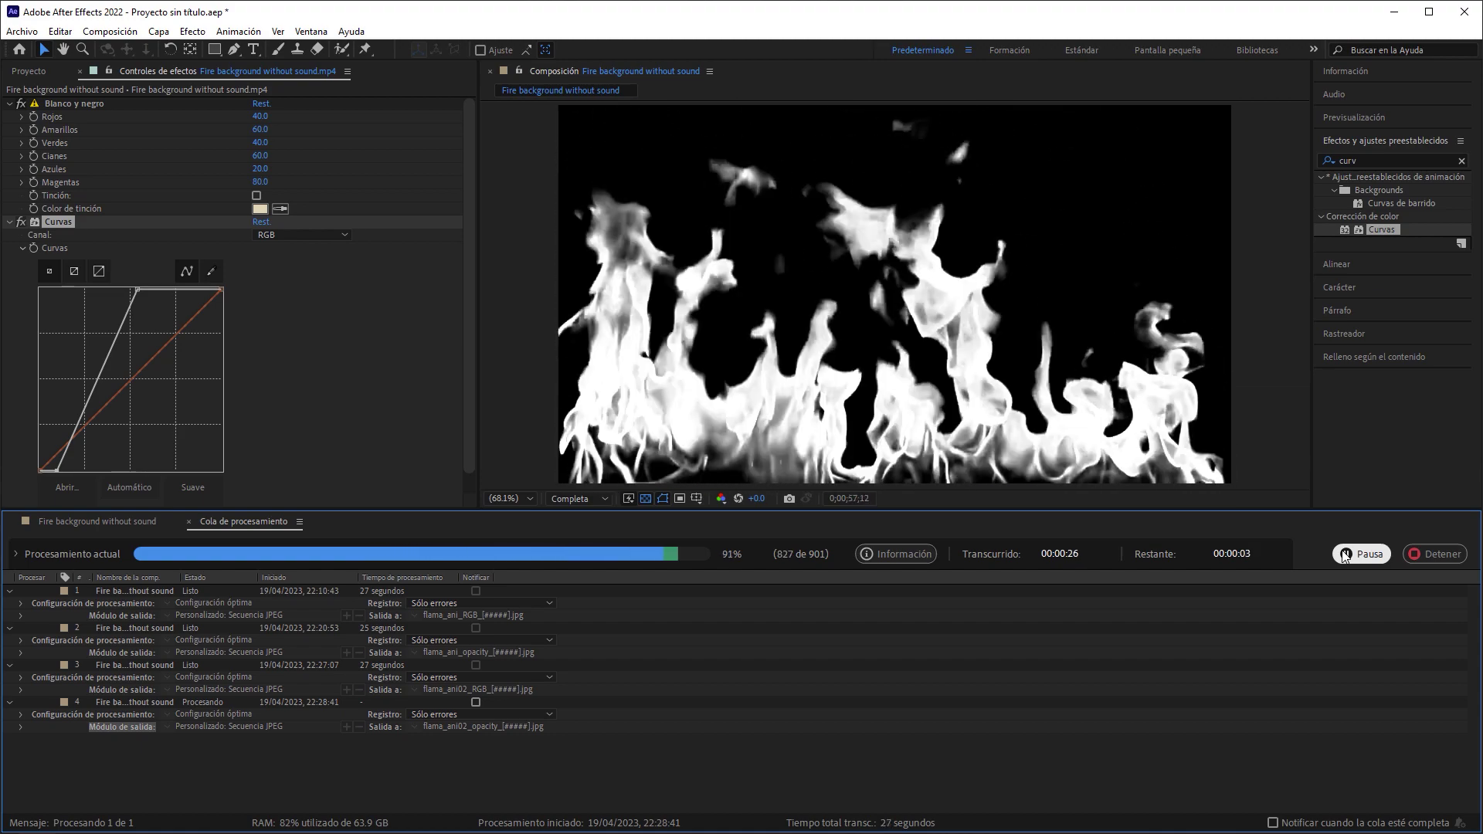
left_click(1396, 11)
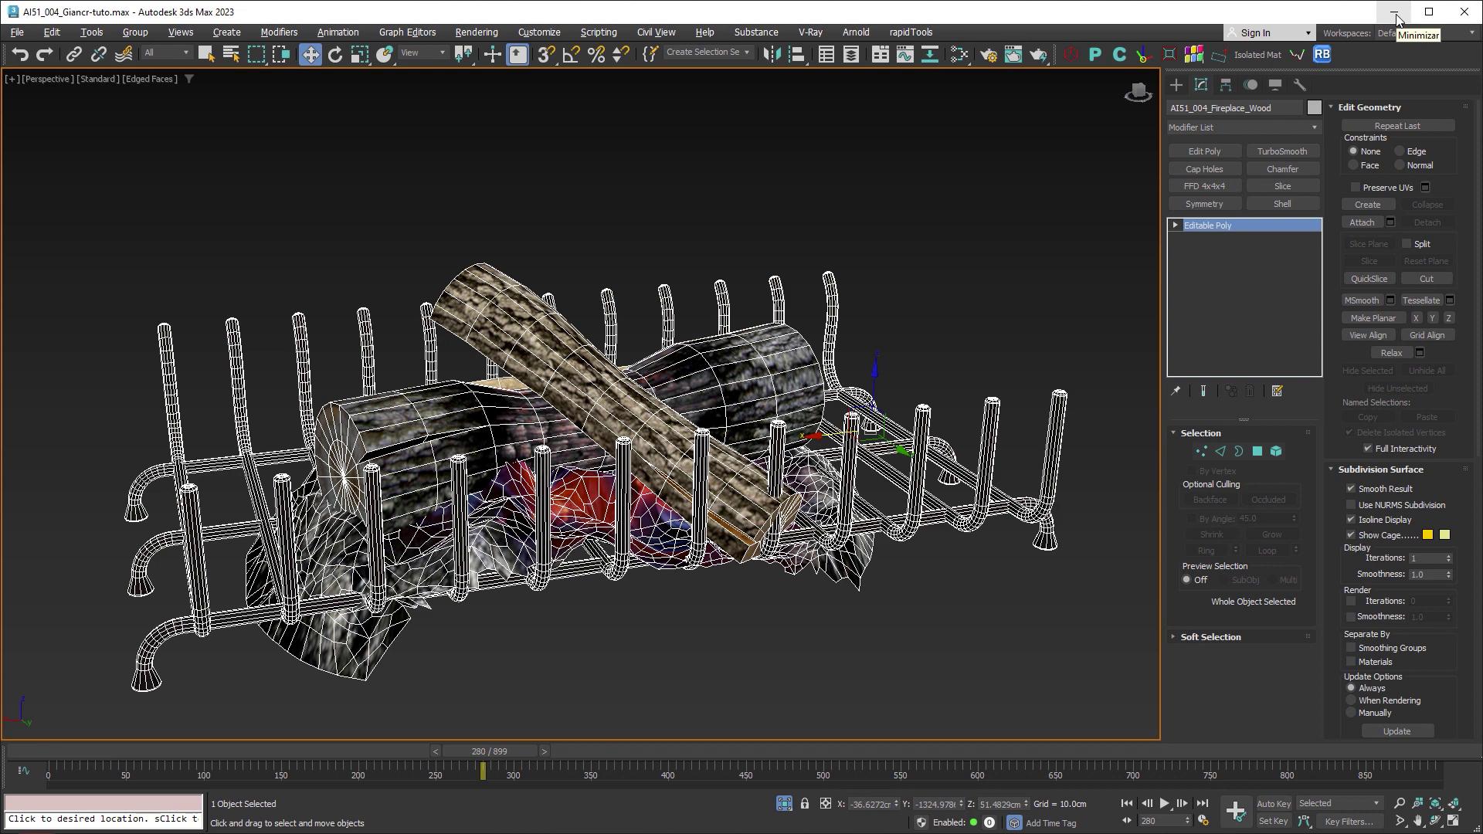
Step: Maximize the Front view and draw a new plane above the fireplace logs
key("alt+w")
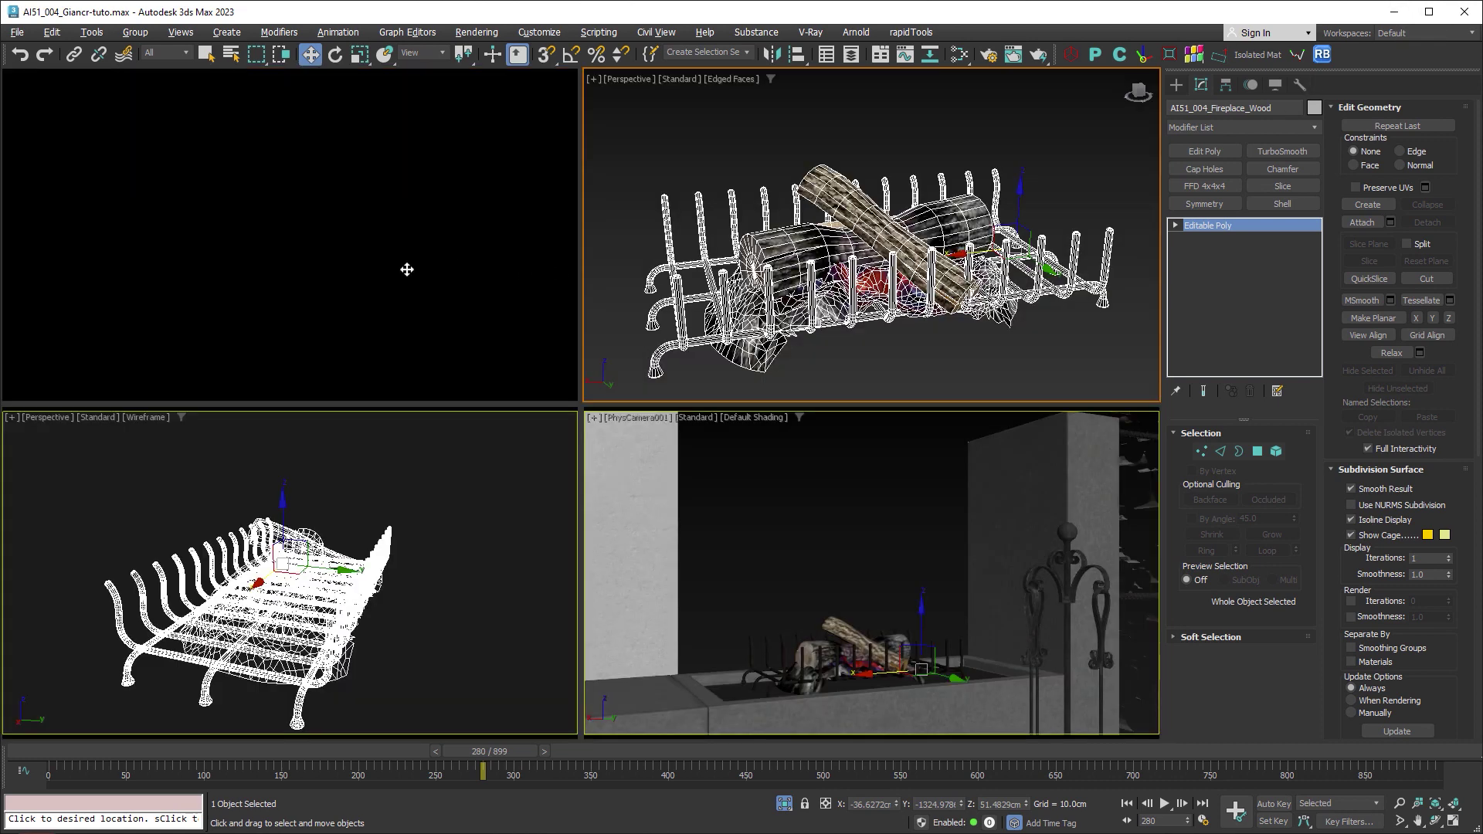
left_click(408, 269)
key("alt+w")
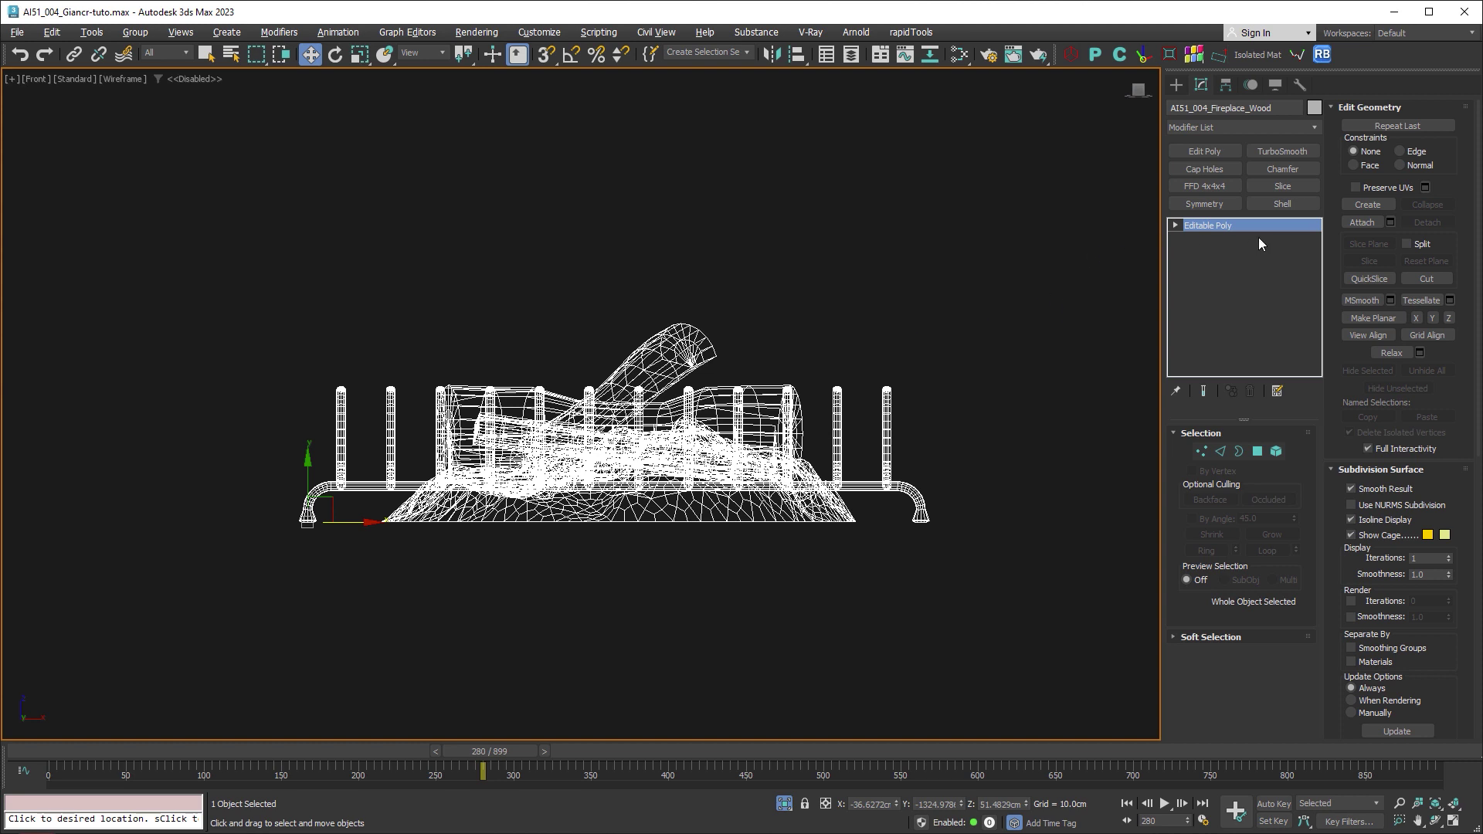
left_click(1177, 84)
left_click(1277, 265)
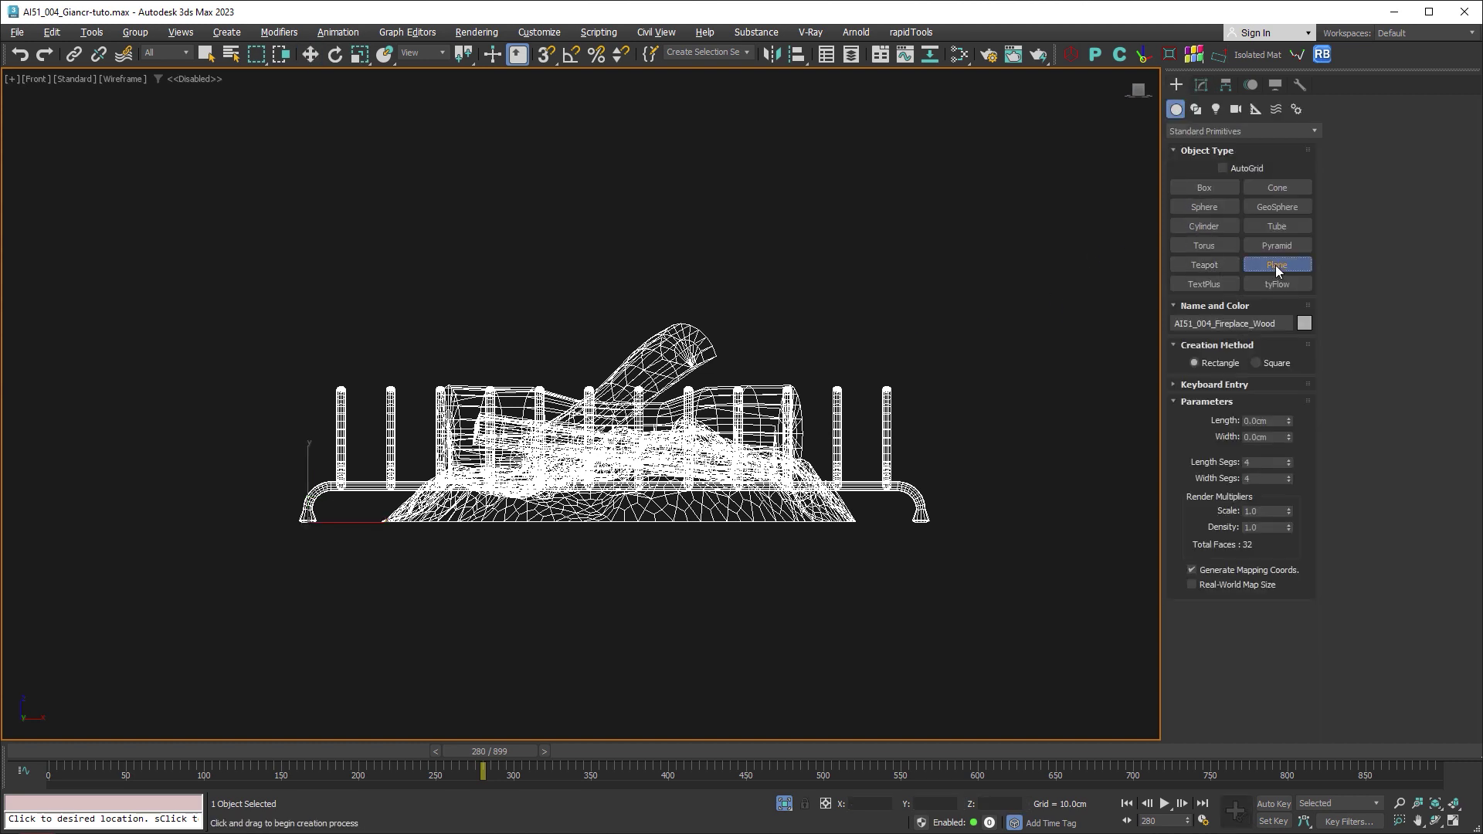
middle_click_drag(563, 192, 533, 301)
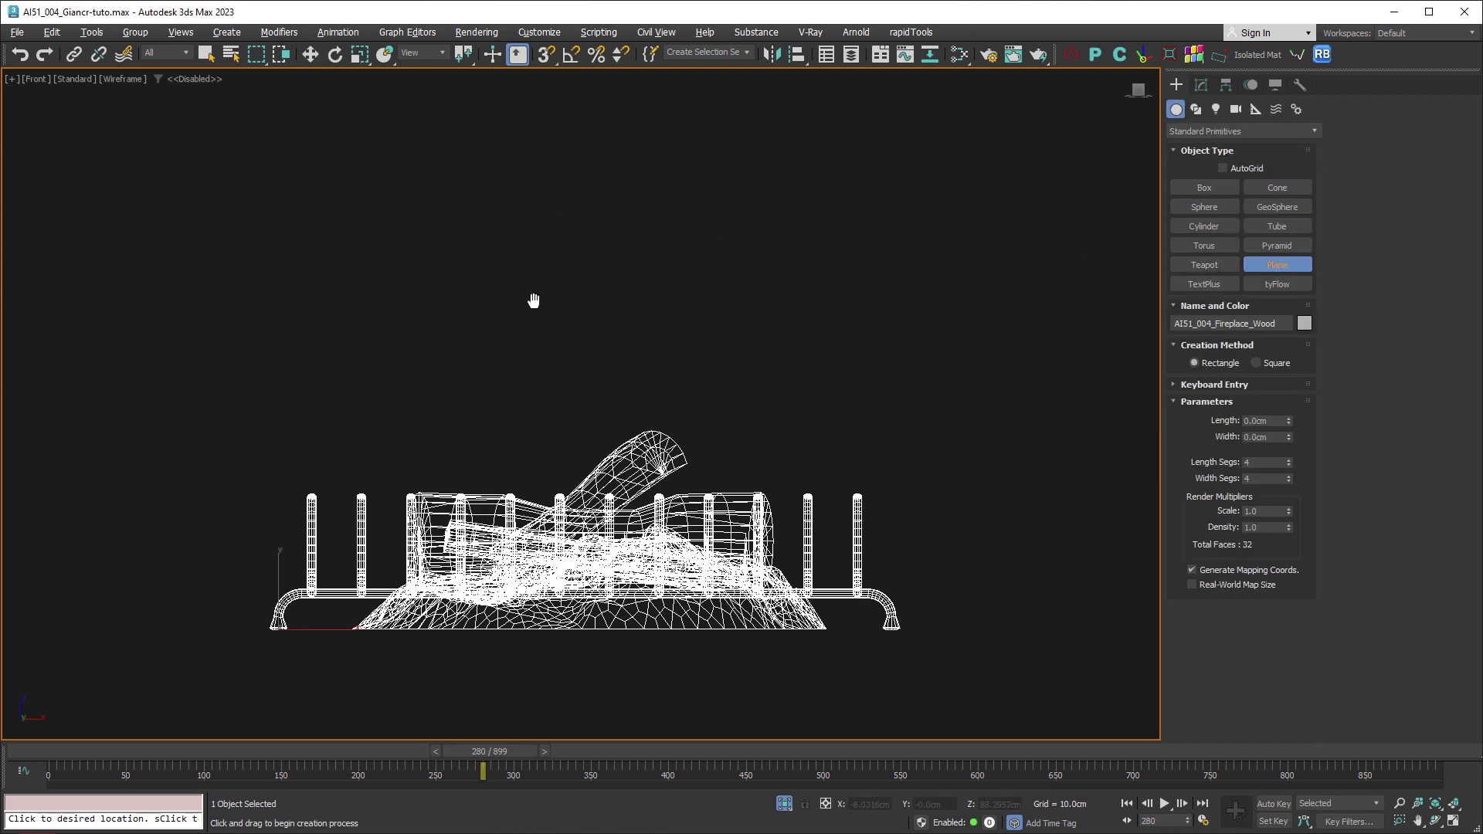
left_click_drag(276, 149, 879, 447)
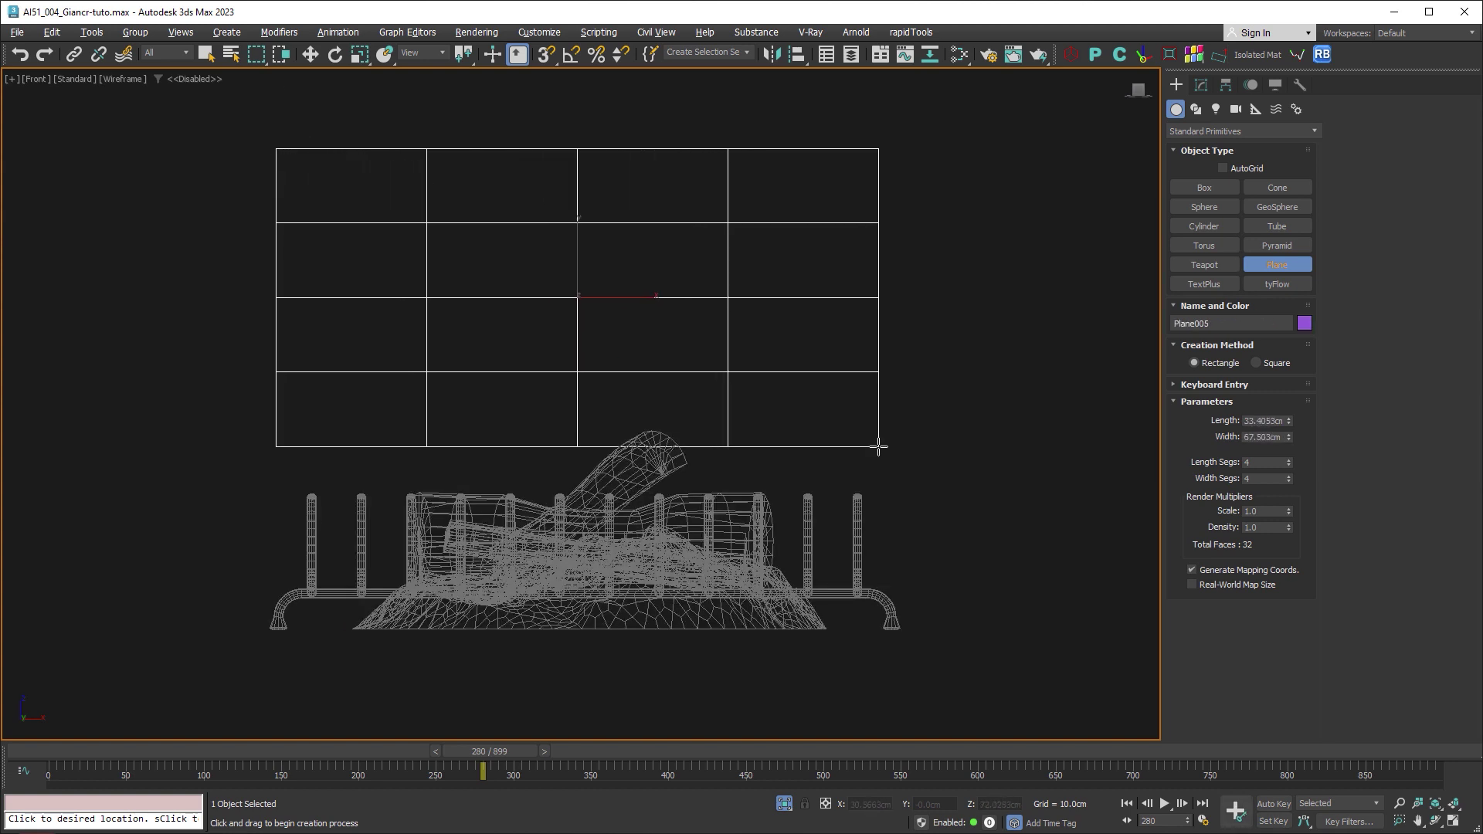
Step: Set the plane to Length 72 cm and Width 128 cm, then uniformly scale it to about 58%
left_click(1196, 109)
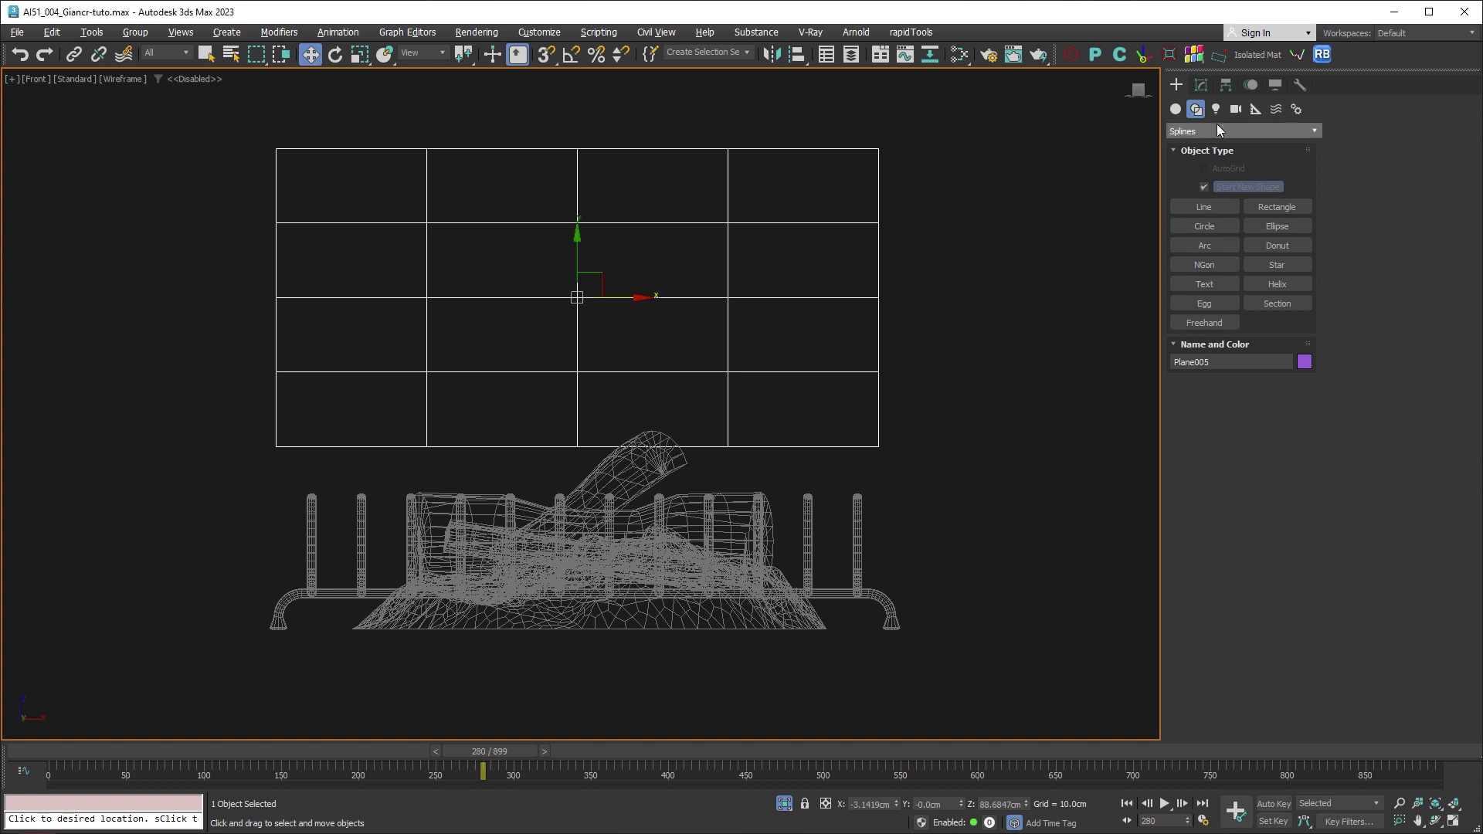
left_click(1201, 85)
double_click(1265, 452)
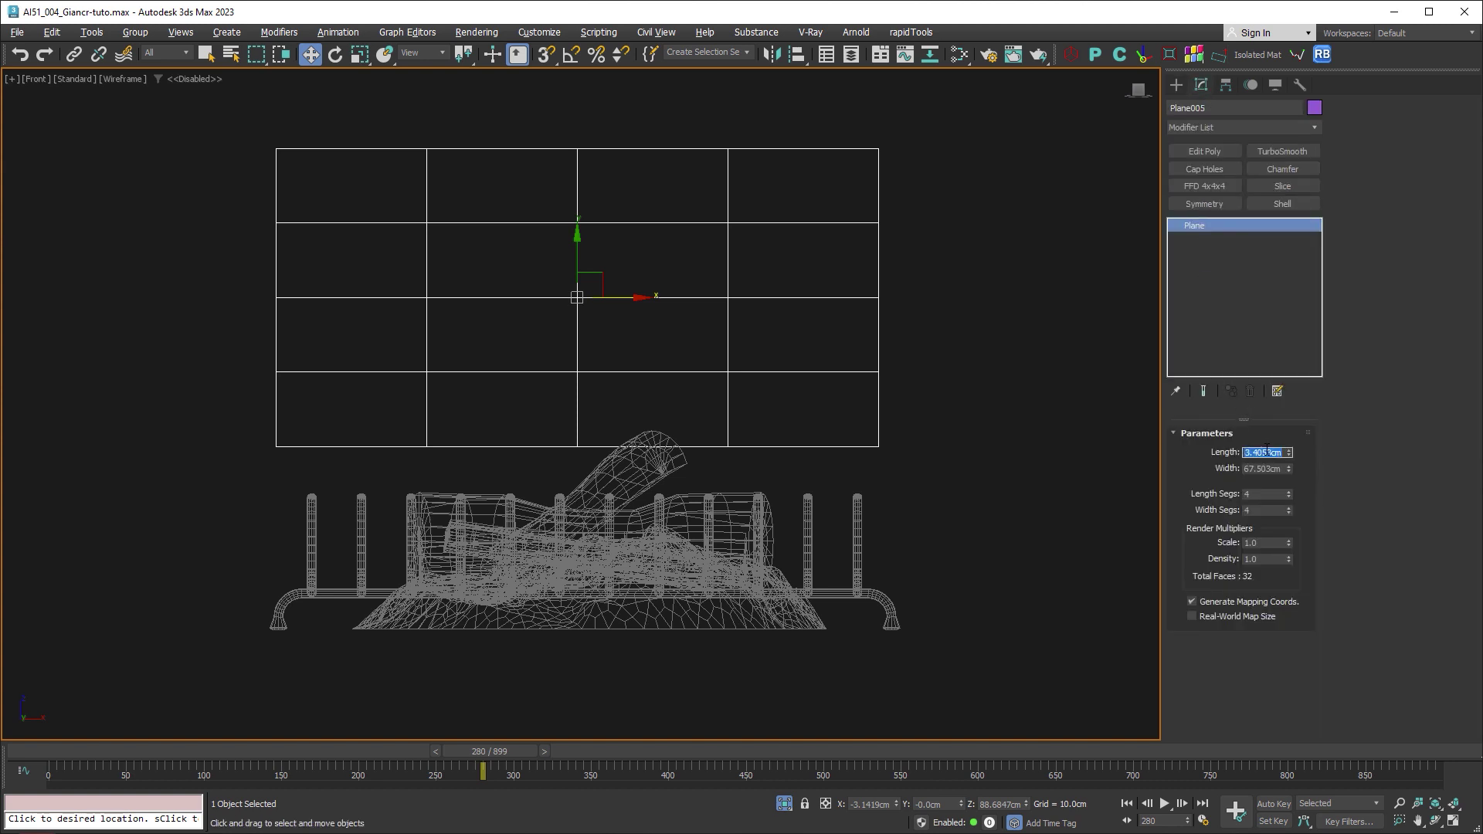
type("72")
key("Return")
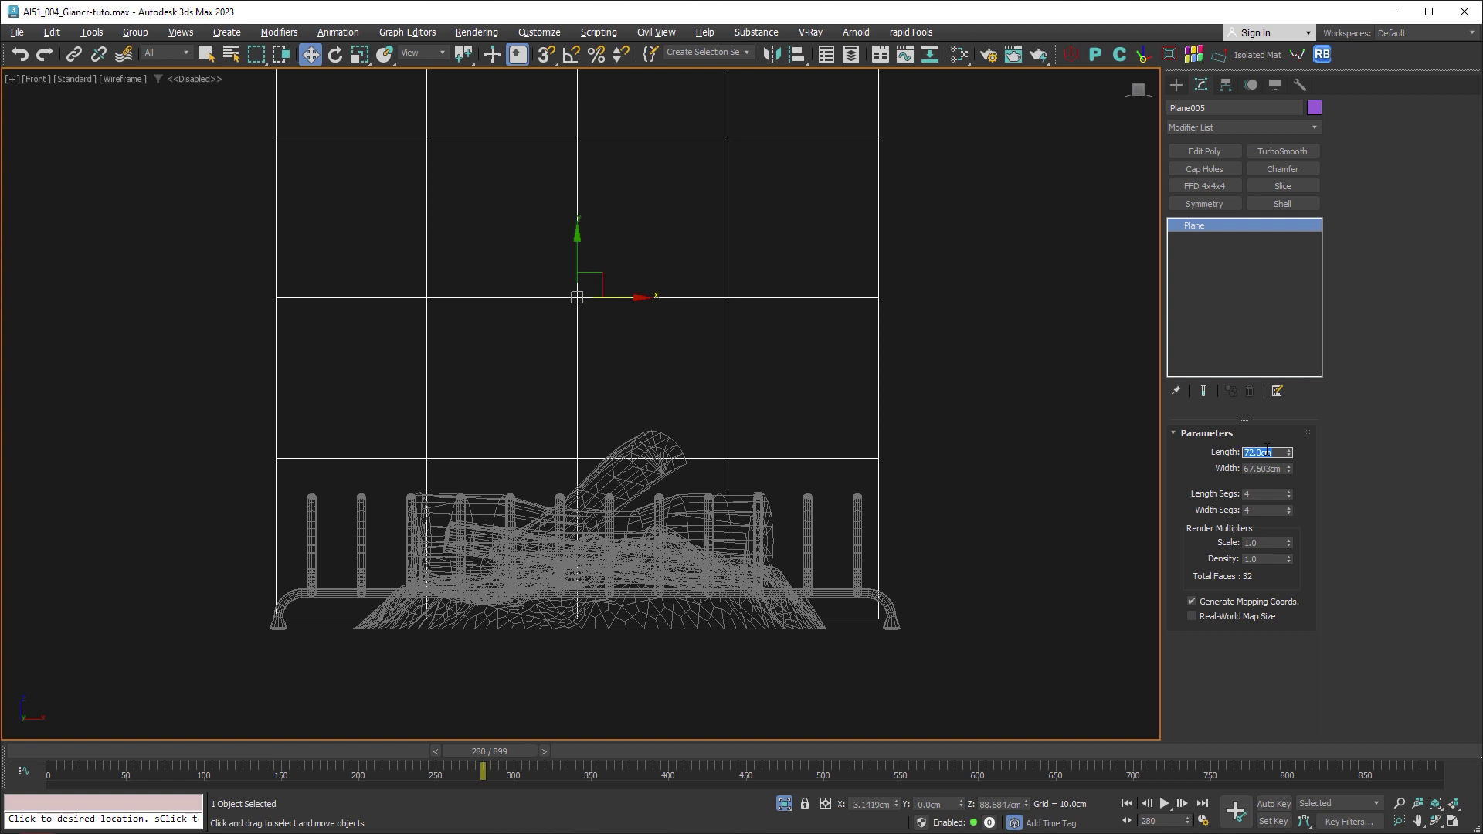
key("Tab")
type("1")
key("Return")
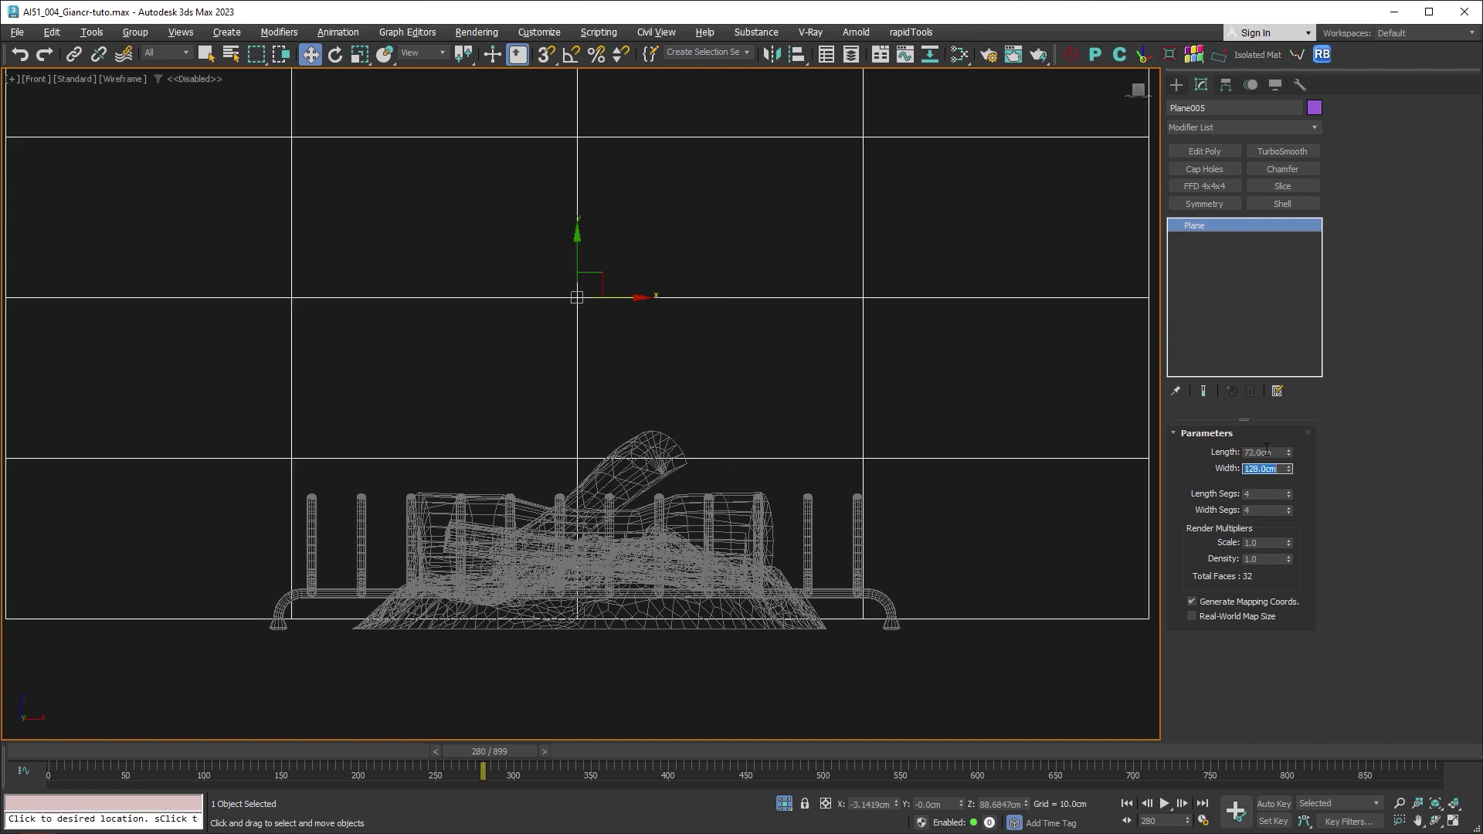
left_click(360, 54)
left_click_drag(588, 285, 220, 434)
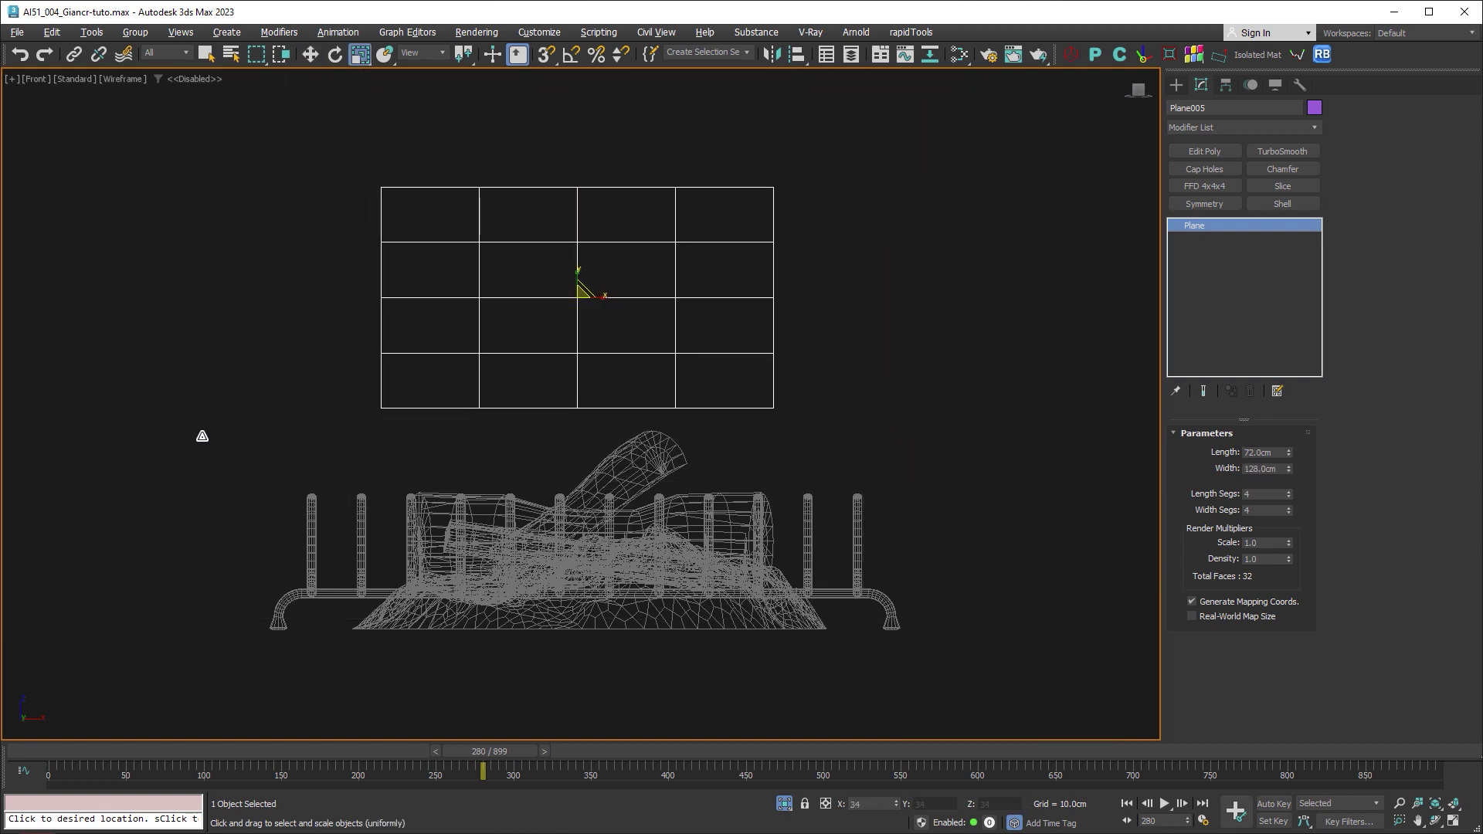
Step: Convert the plane to Editable Poly and push alternate vertex columns back in the Top view
key("w")
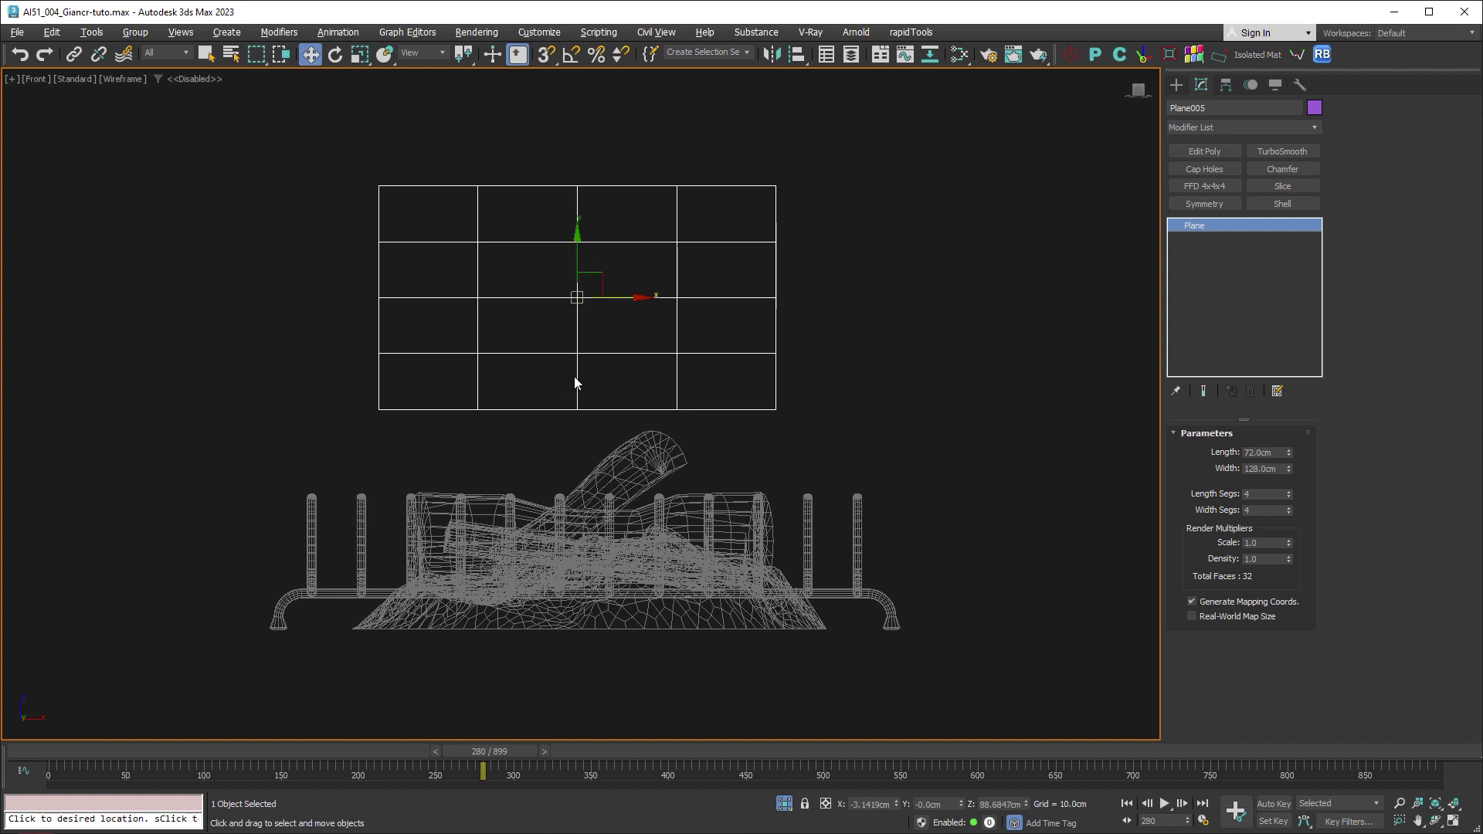
right_click(543, 341)
mouse_move(591, 527)
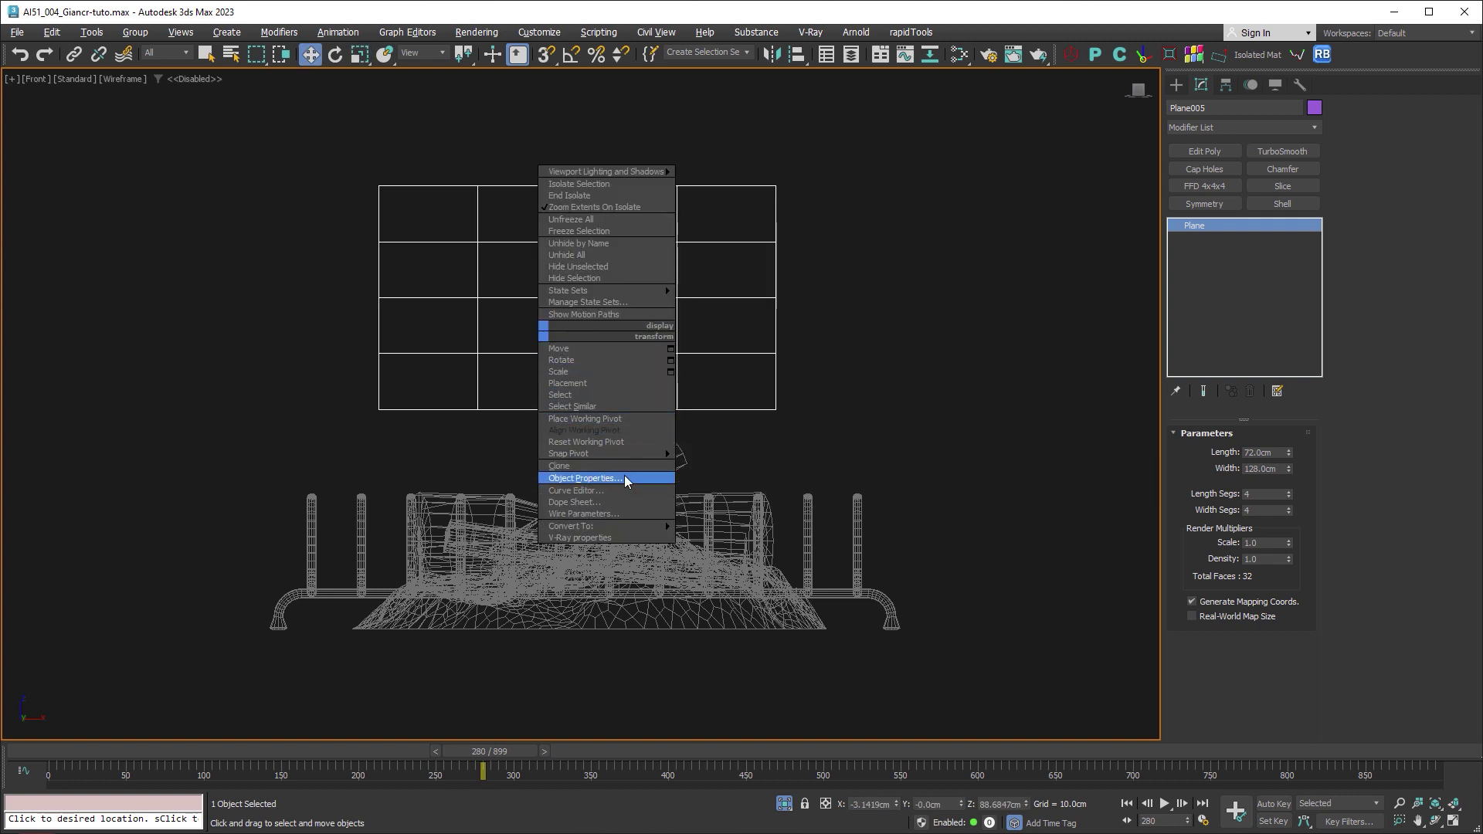
left_click(758, 538)
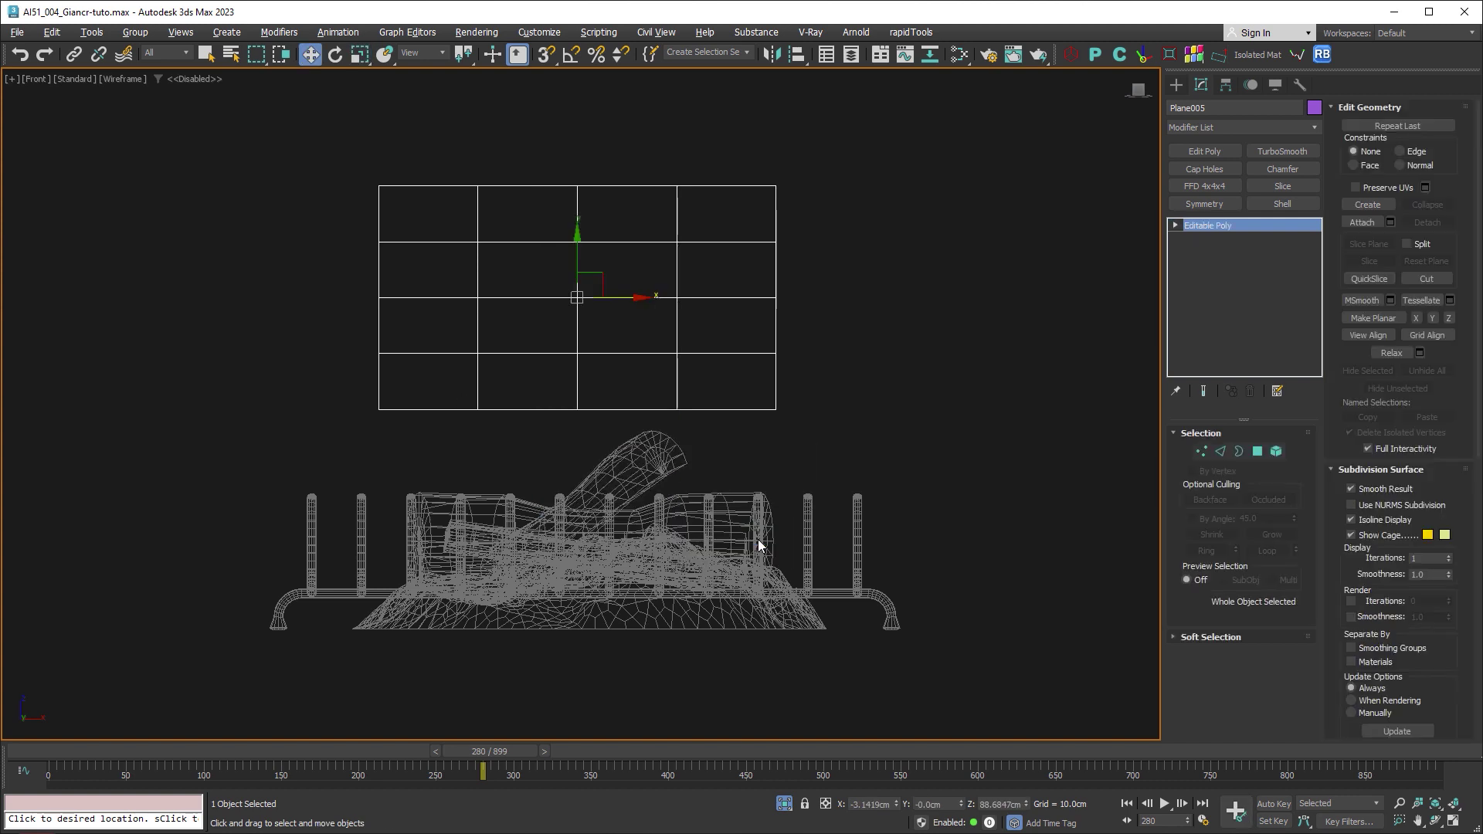
key("alt+w")
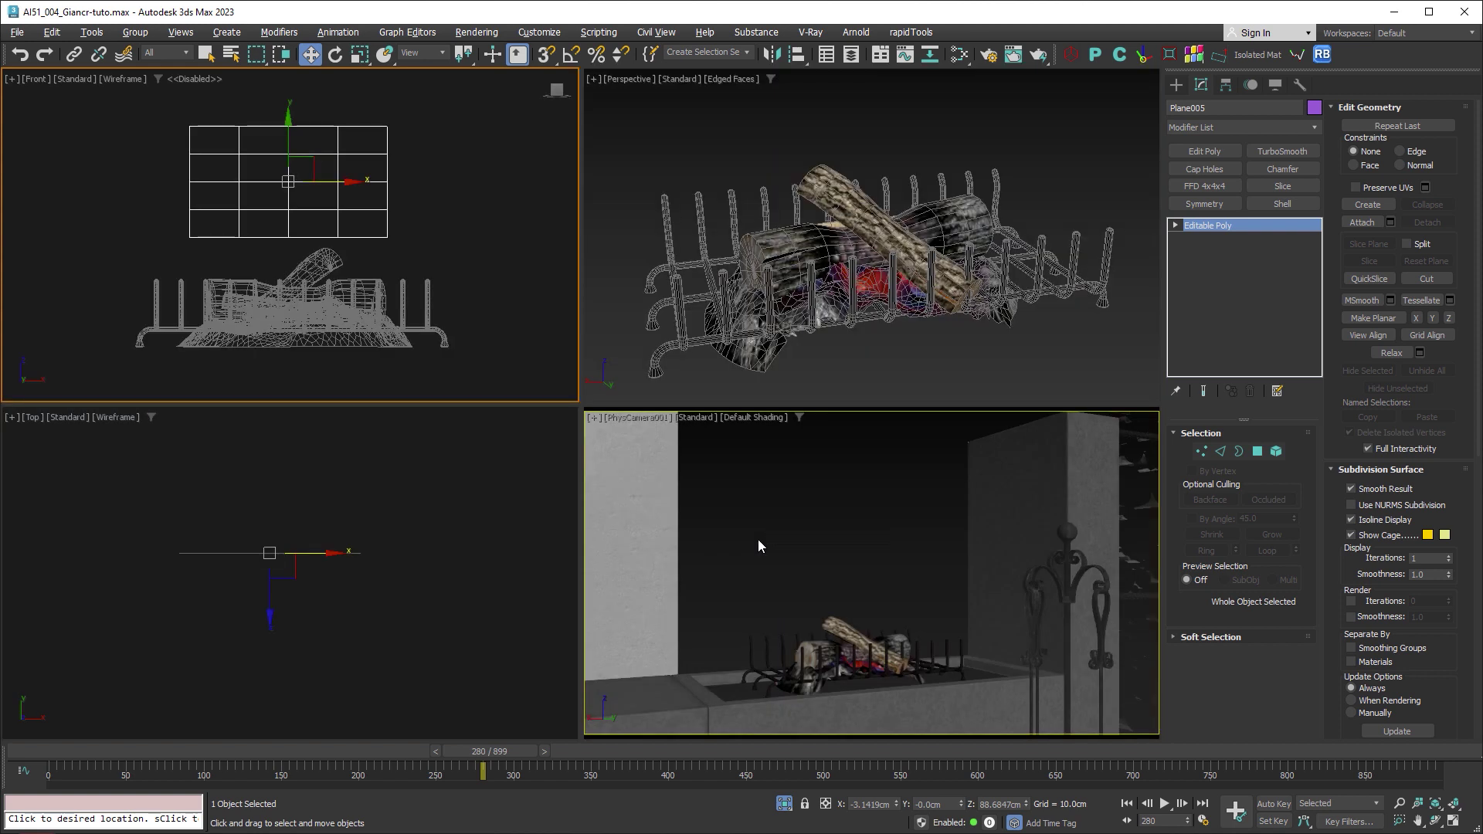
key("alt+w")
key("1")
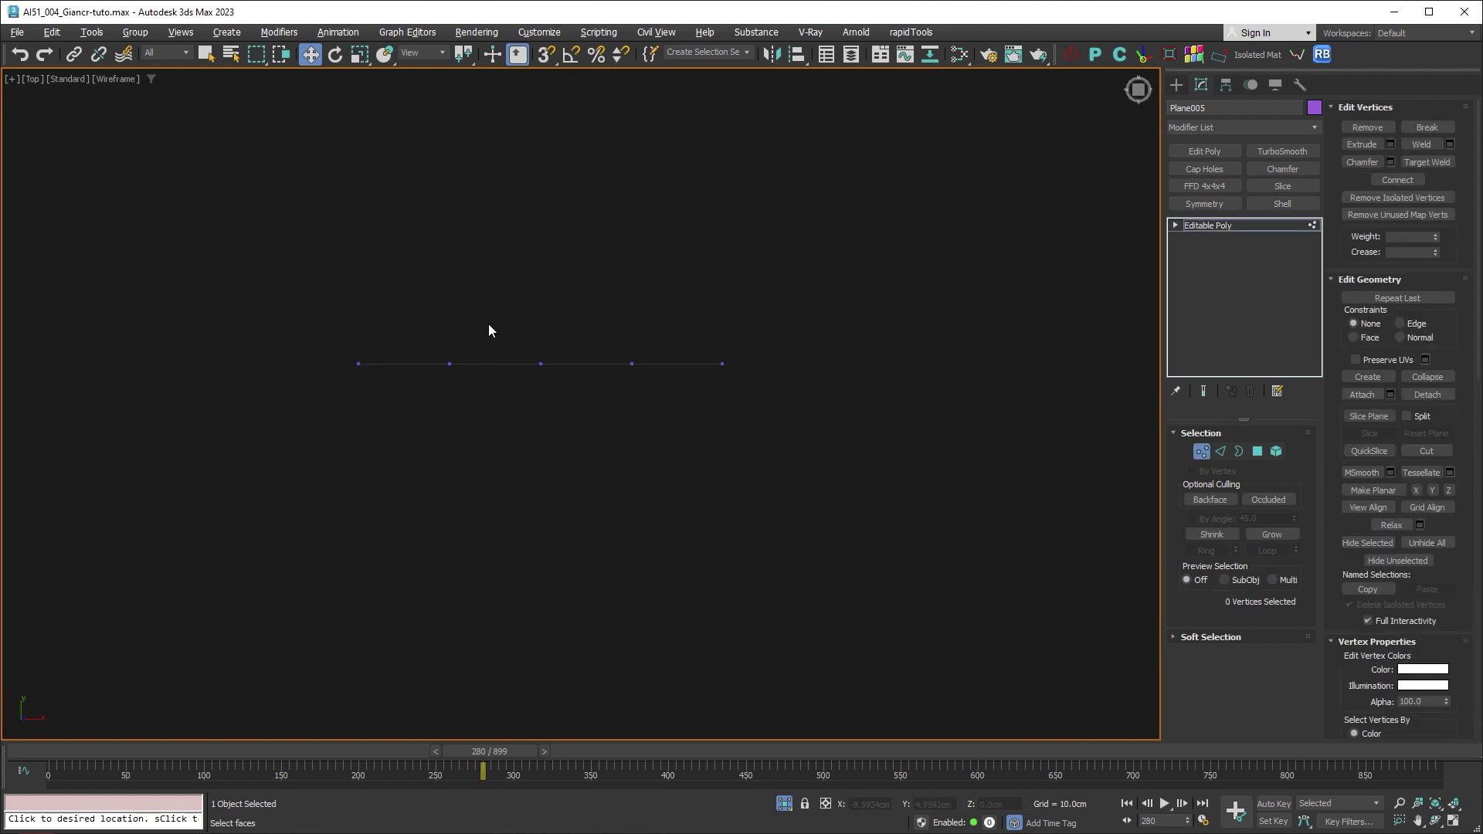
left_click_drag(433, 332, 514, 429)
left_click_drag(609, 328, 655, 390, "ctrl")
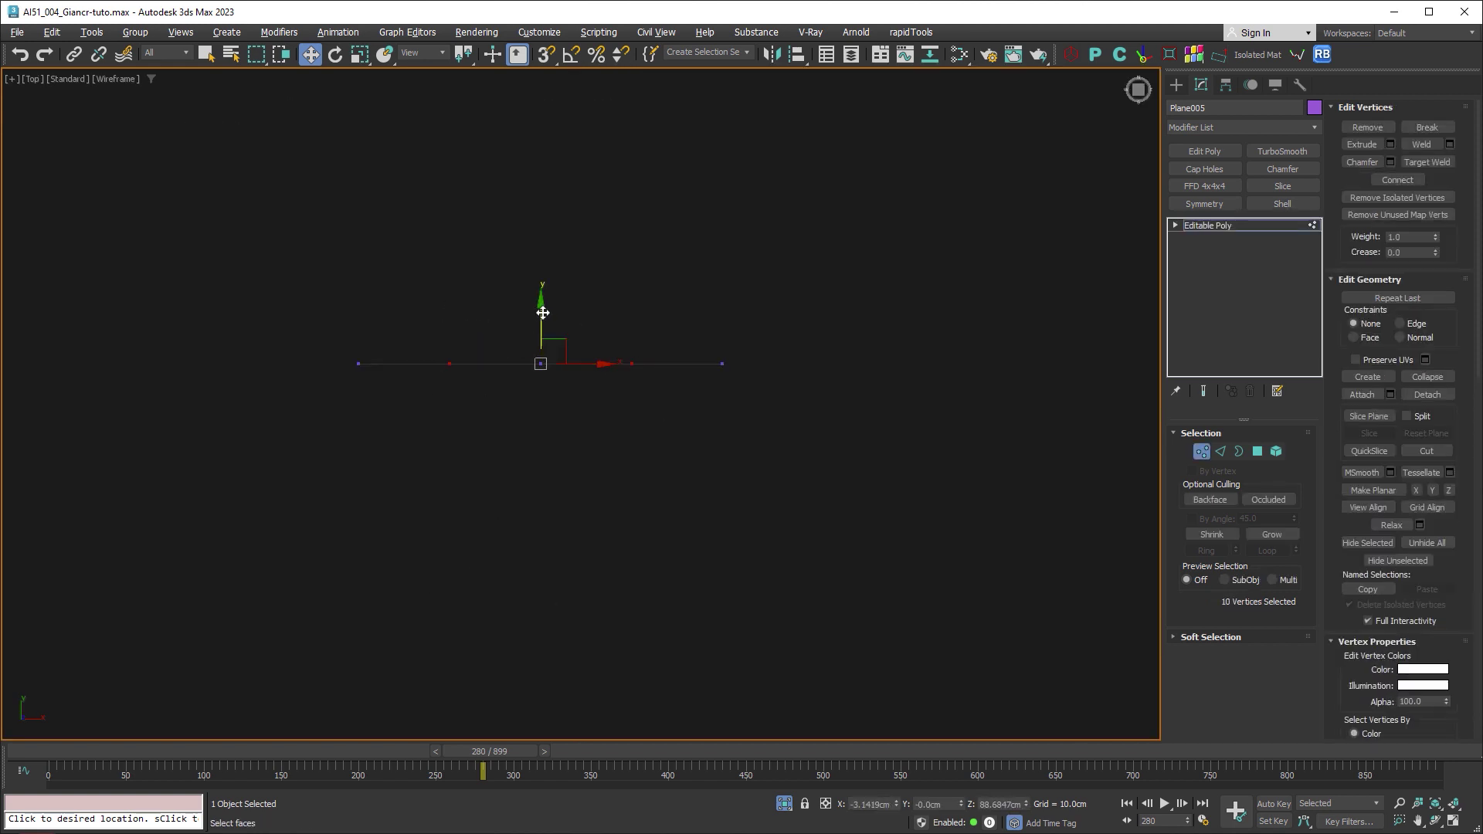
left_click_drag(541, 313, 541, 276)
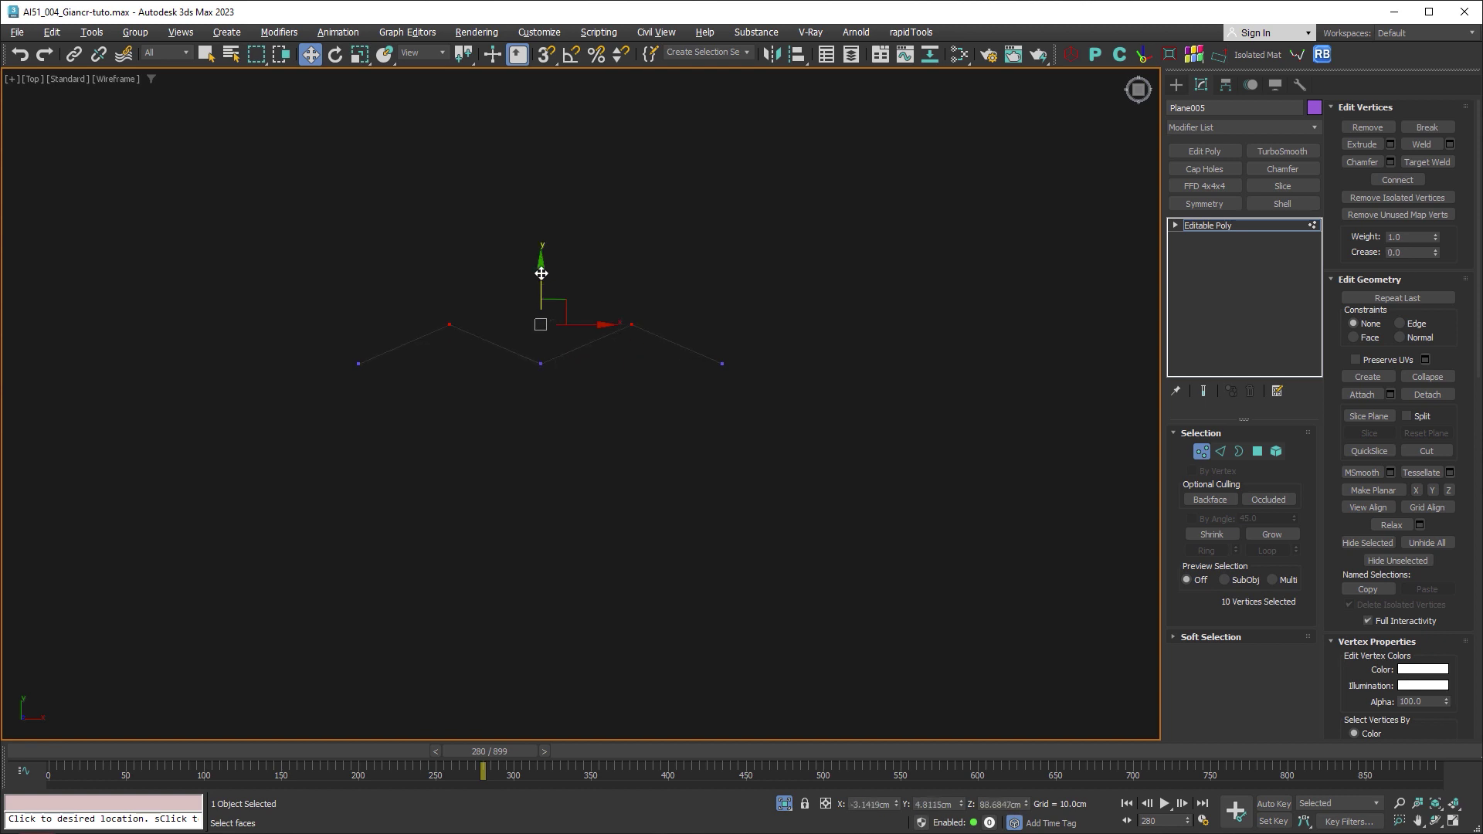
Step: Add TurboSmooth to the folded plane and collapse it back into an Editable Poly
left_click(1198, 451)
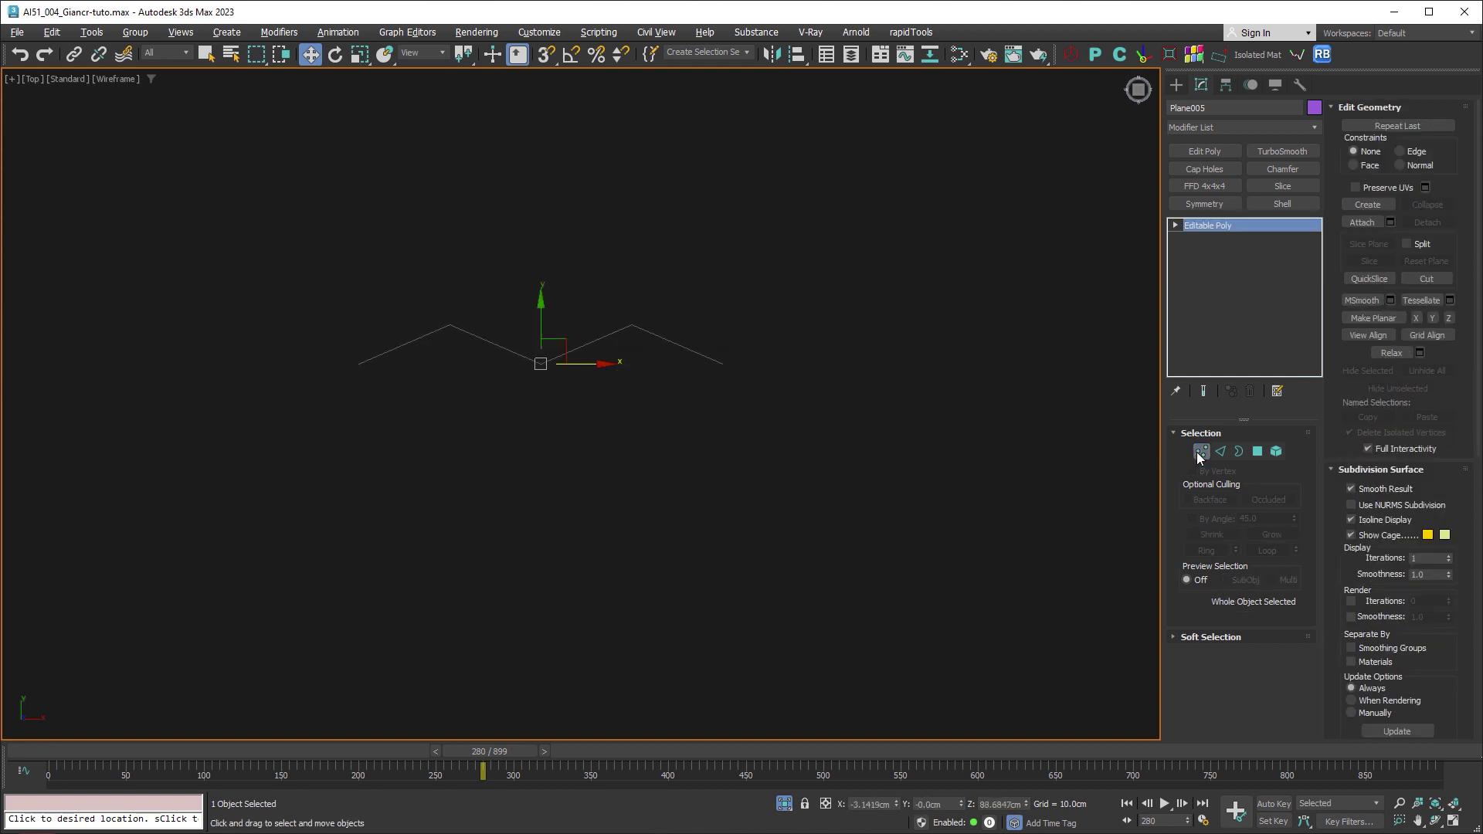
left_click(1289, 153)
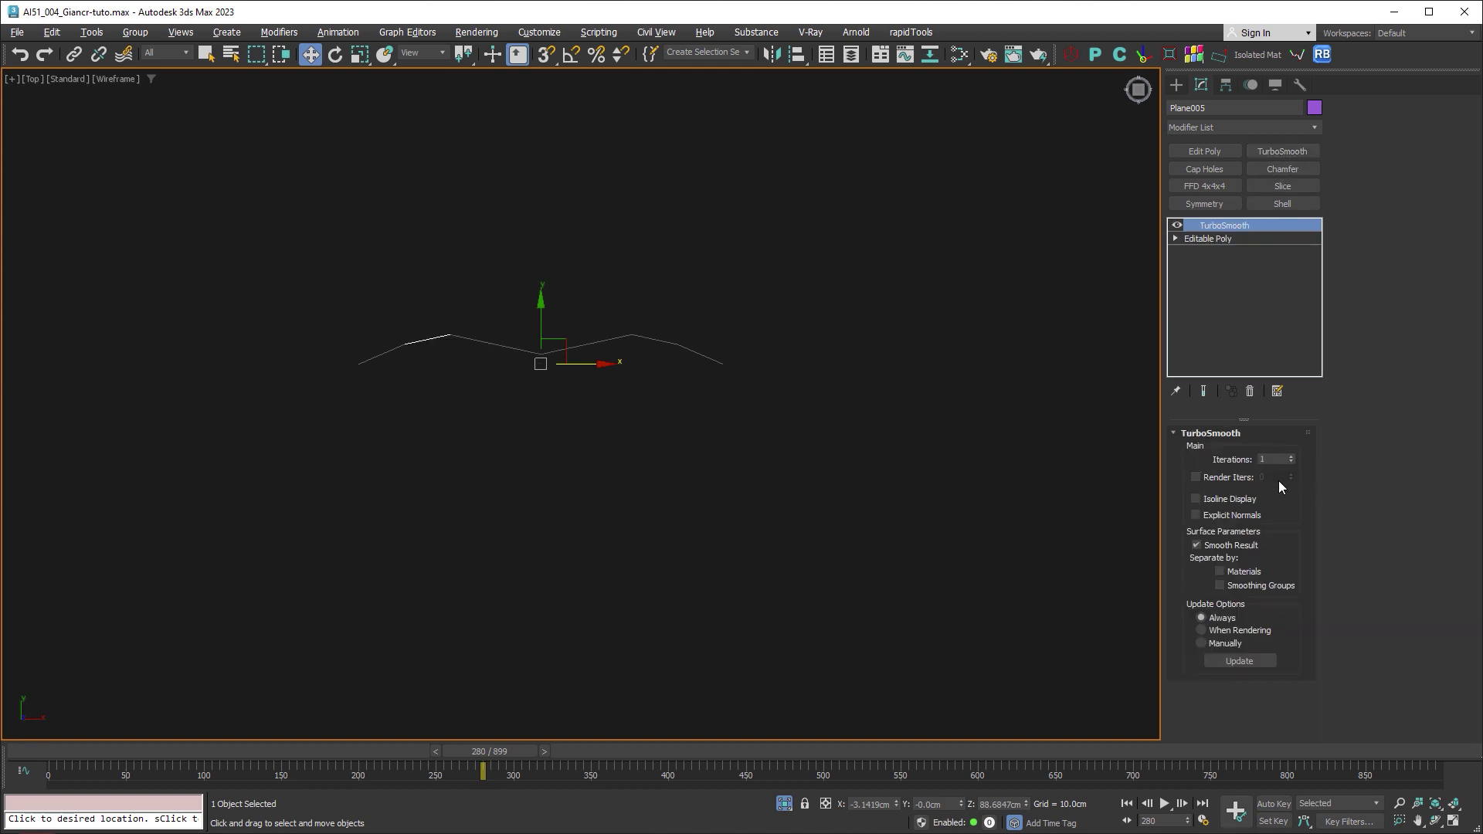
right_click(739, 320)
mouse_move(765, 507)
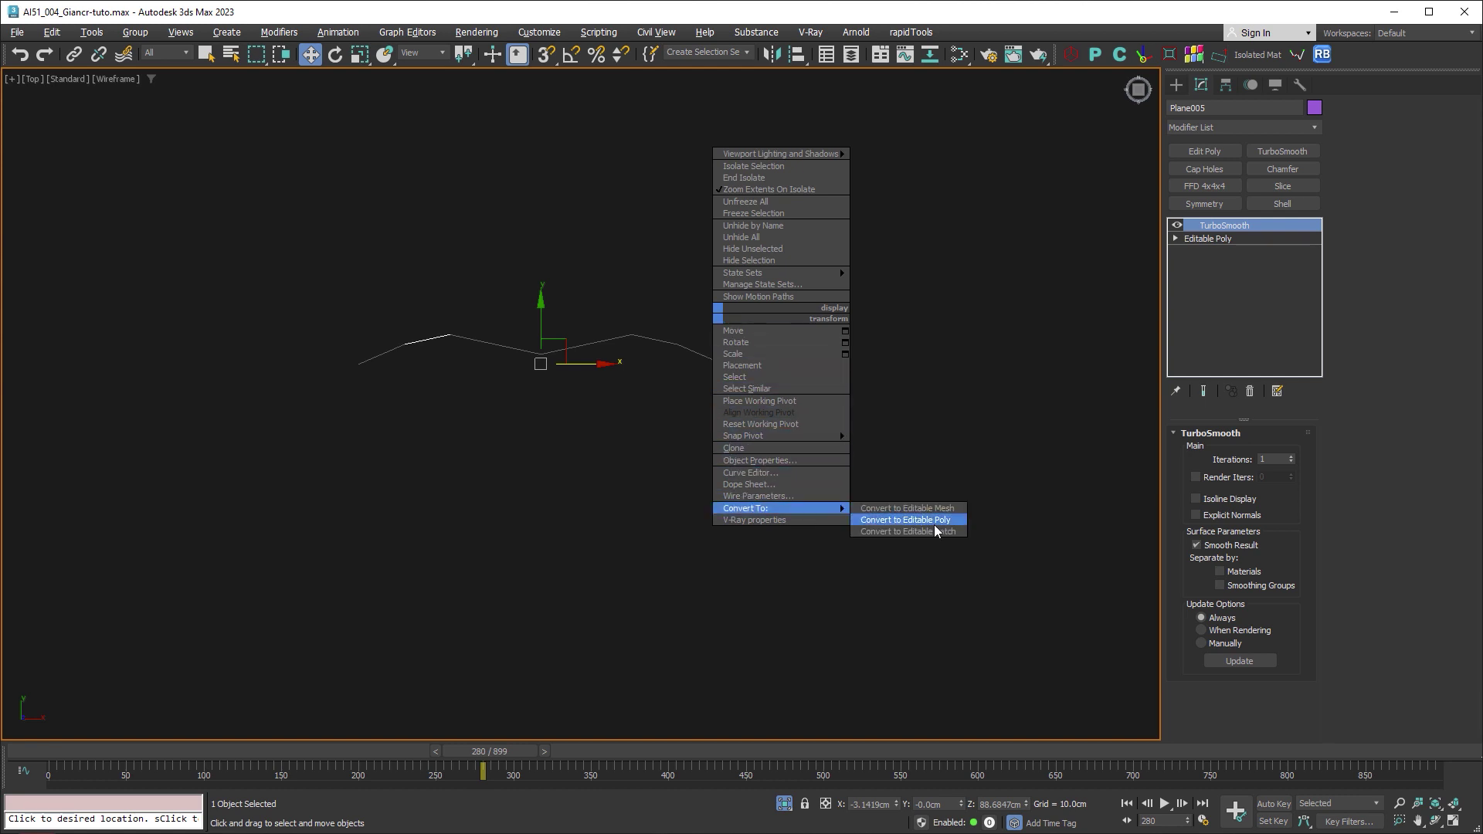
left_click(934, 521)
key("l")
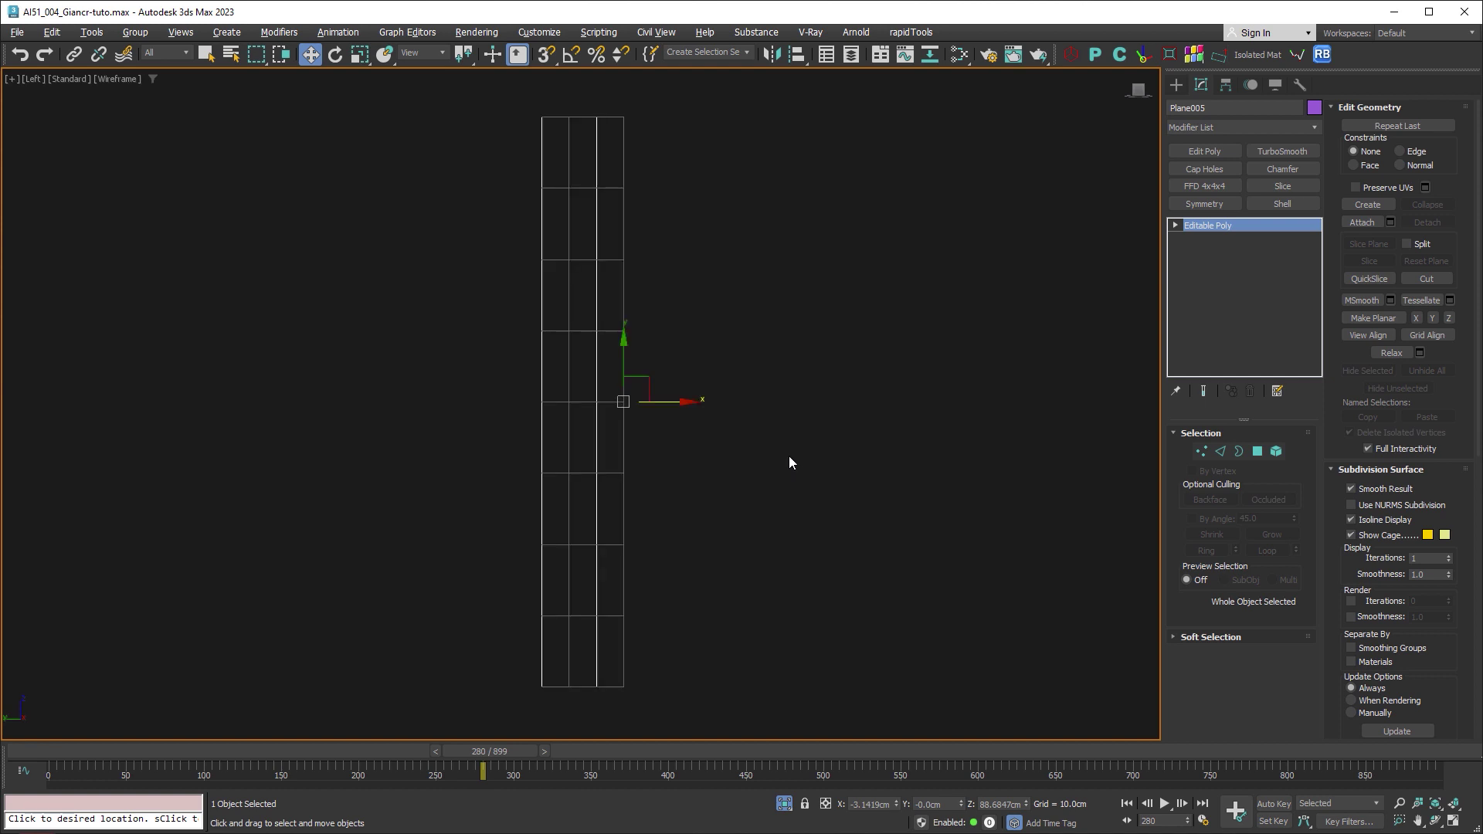
Step: Select the plane's top vertex row, leaving out alternate vertices in the Front view
key("1")
left_click_drag(674, 114, 529, 133)
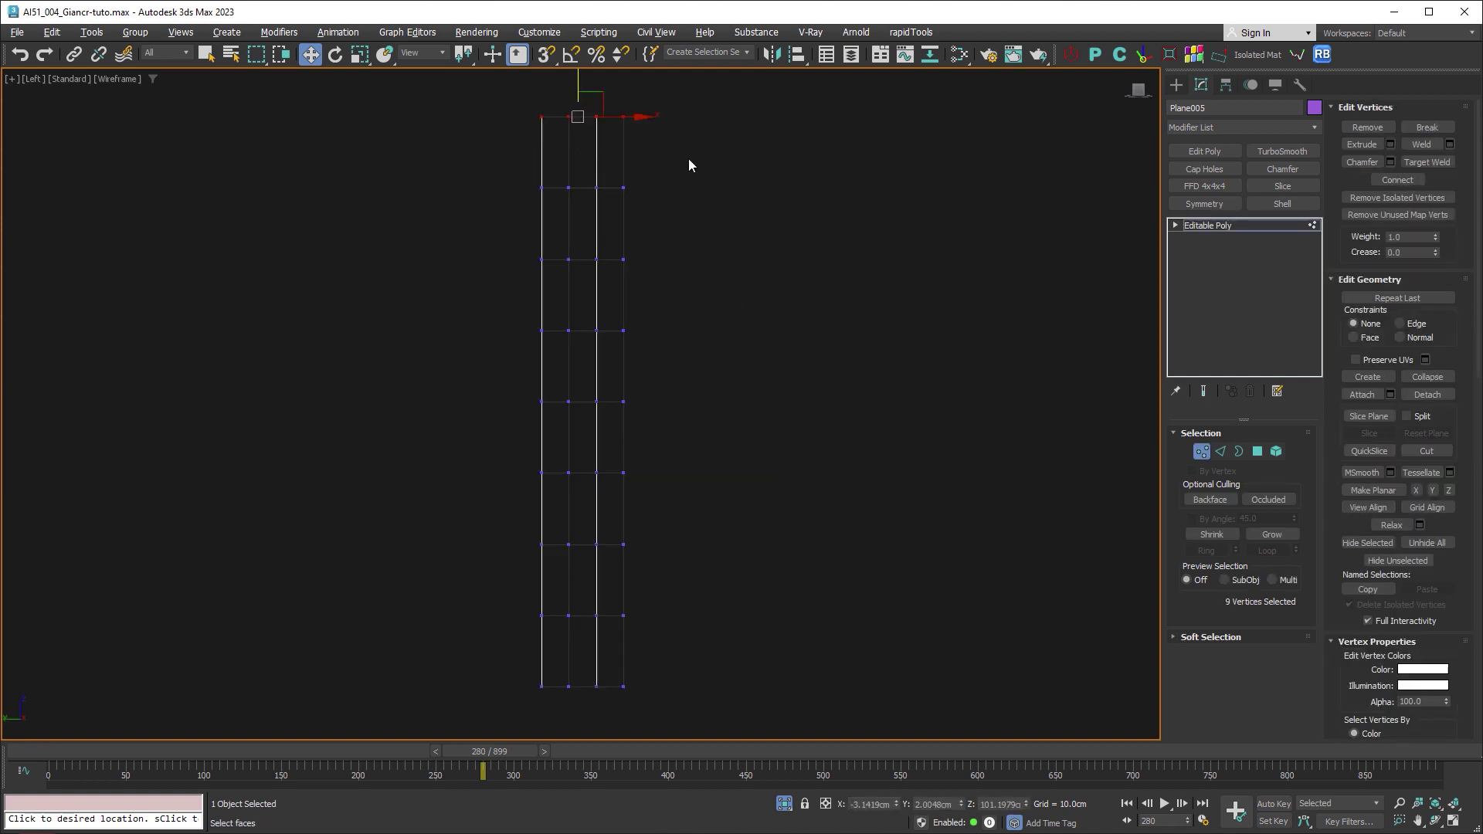
key("alt+w")
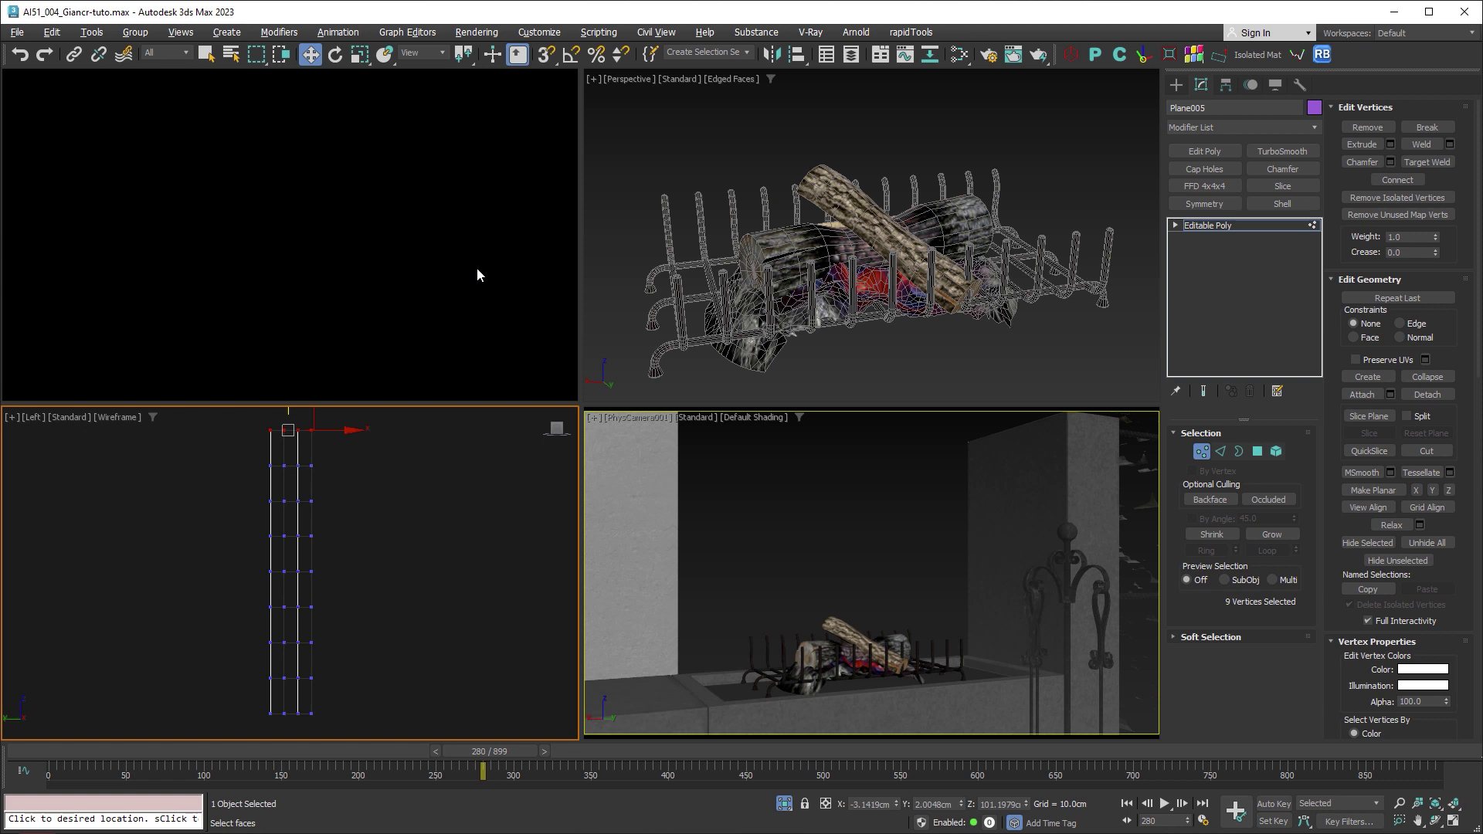
middle_click(476, 274)
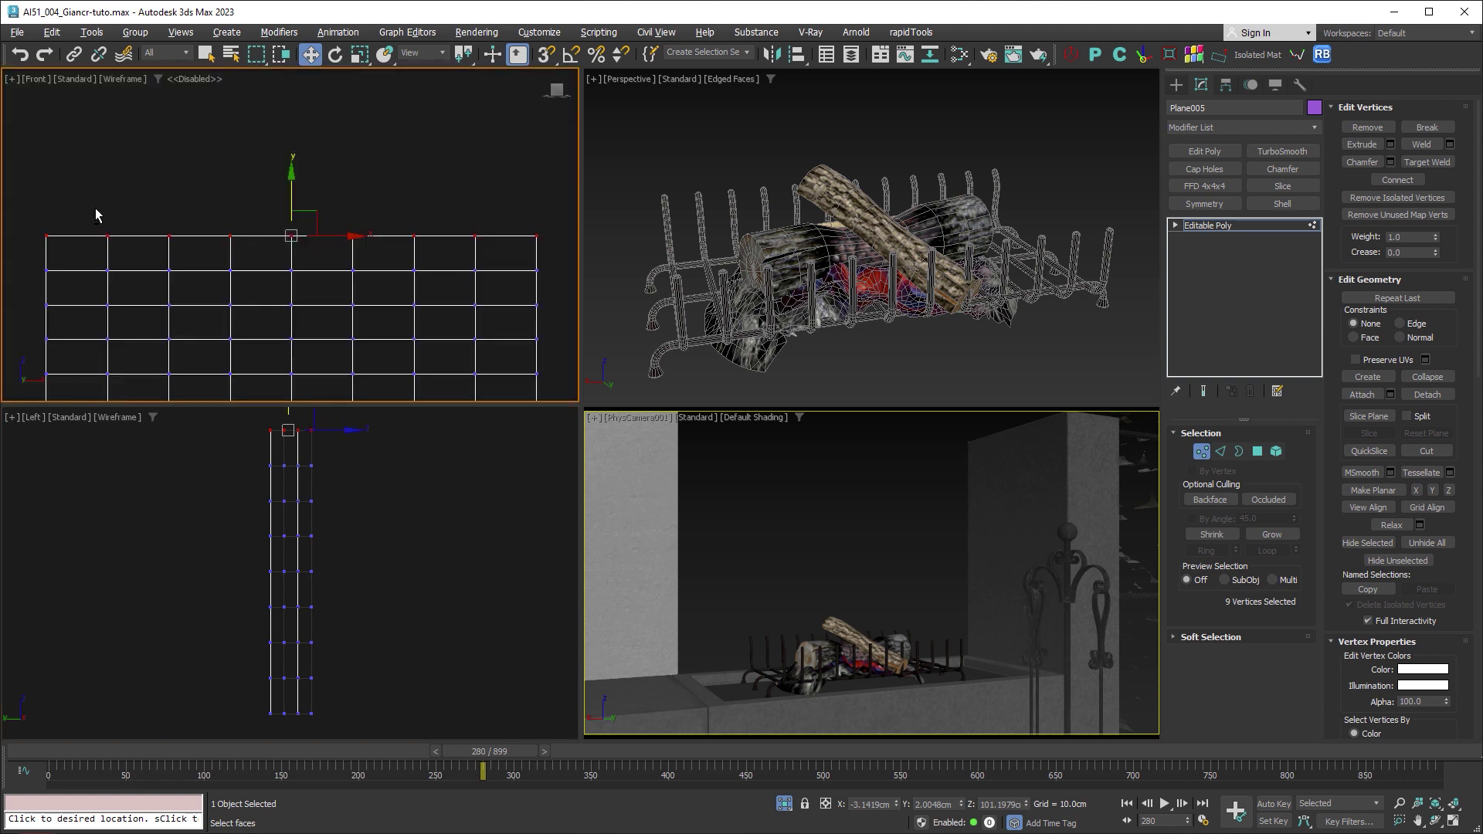
left_click(108, 236, "alt")
left_click(230, 236, "alt")
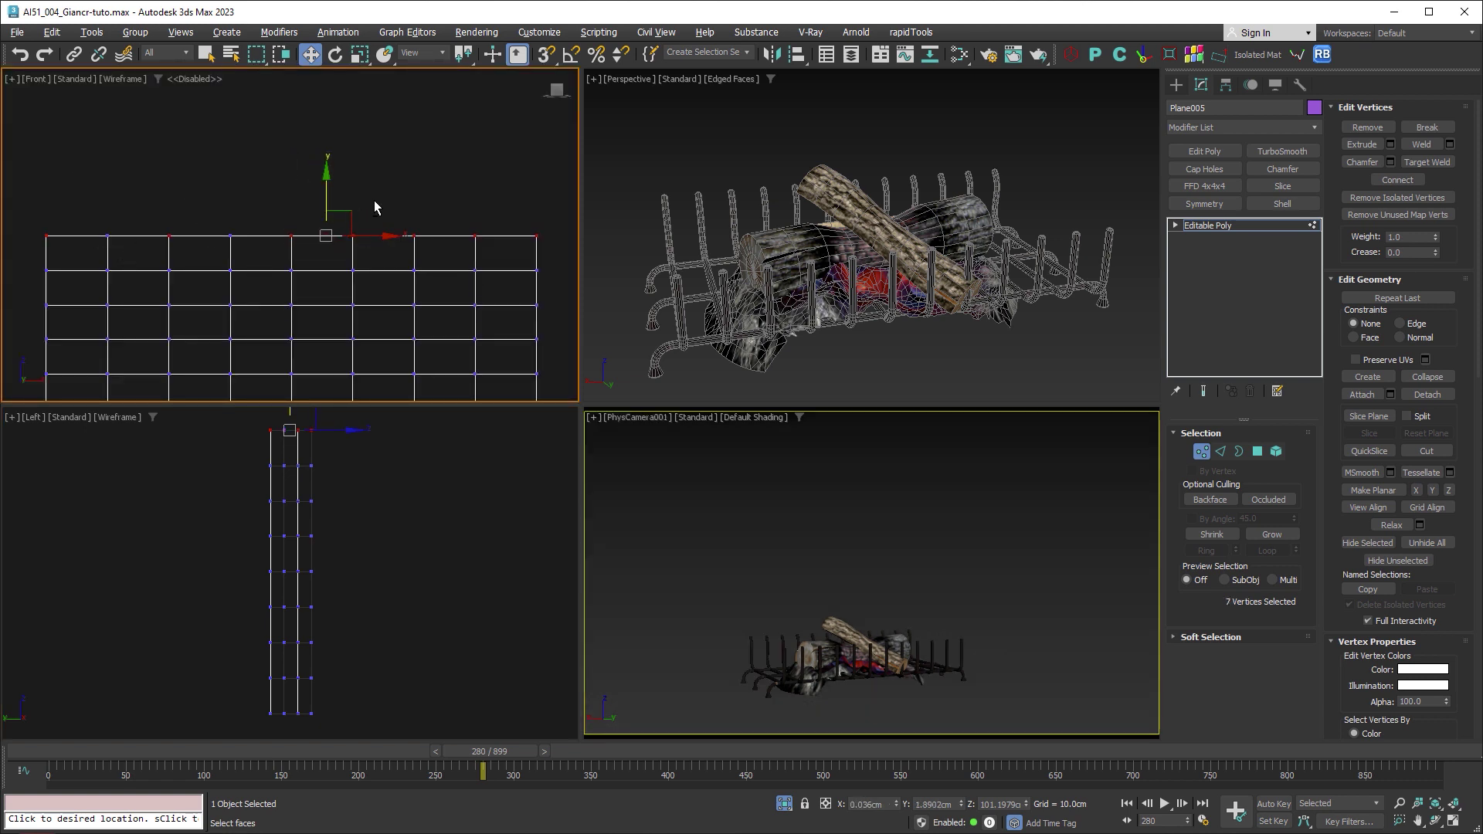
left_click(353, 236, "alt")
left_click(475, 236, "alt")
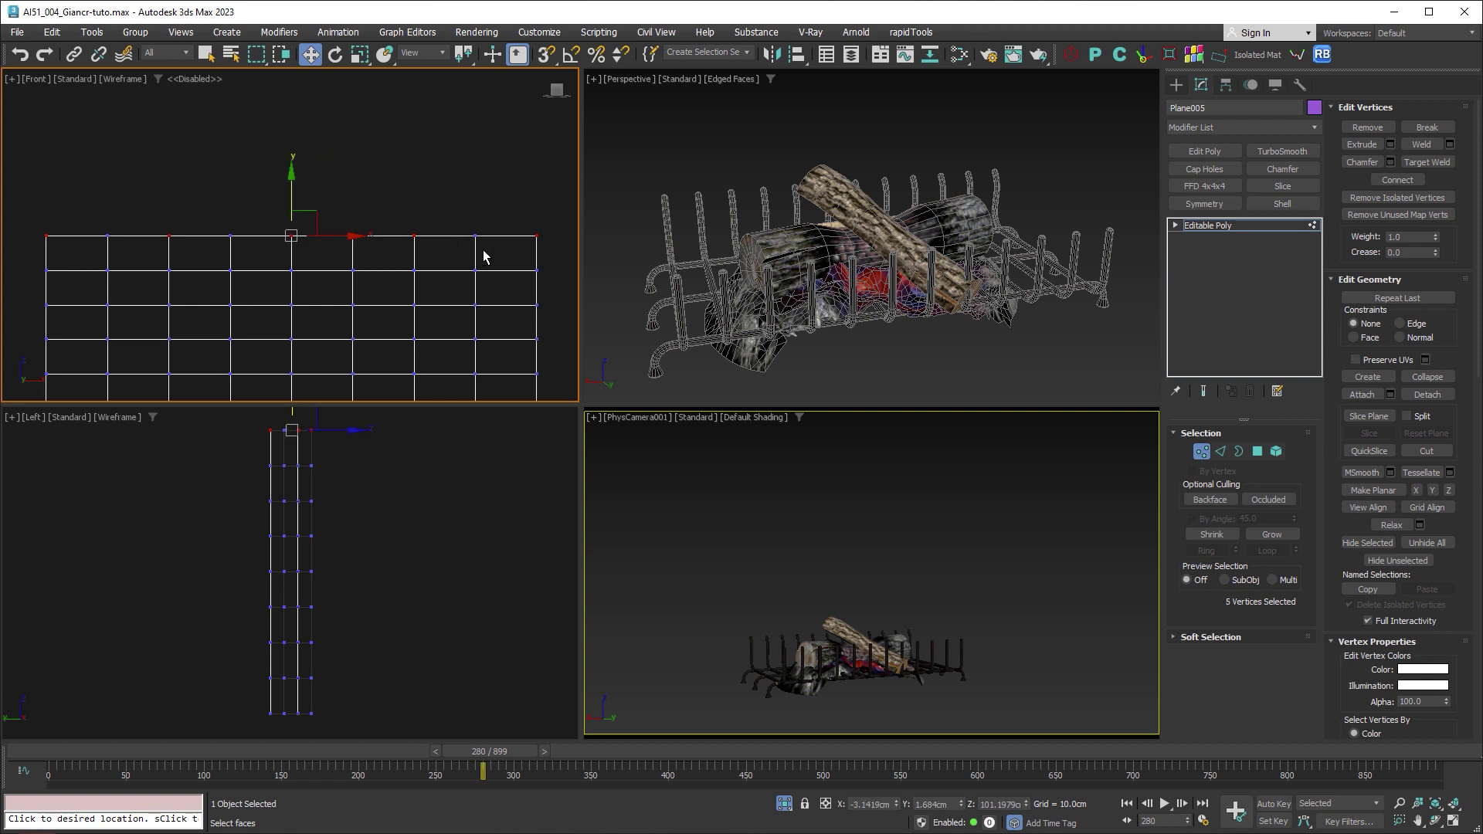
middle_click_drag(455, 292, 436, 211)
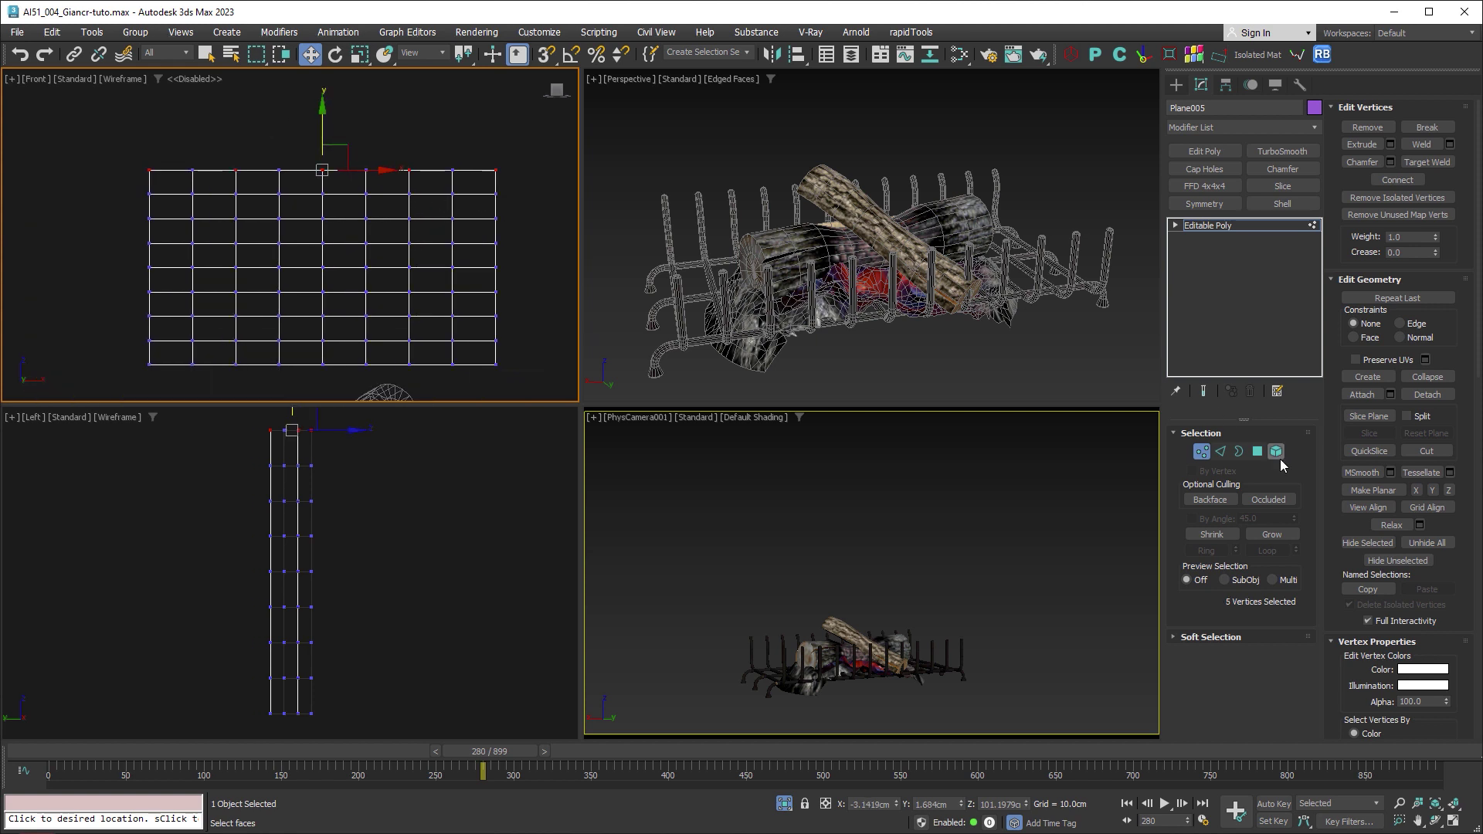
Step: Turn on Soft Selection with a 37.6 cm falloff and push the upper vertices back
left_click(1215, 638)
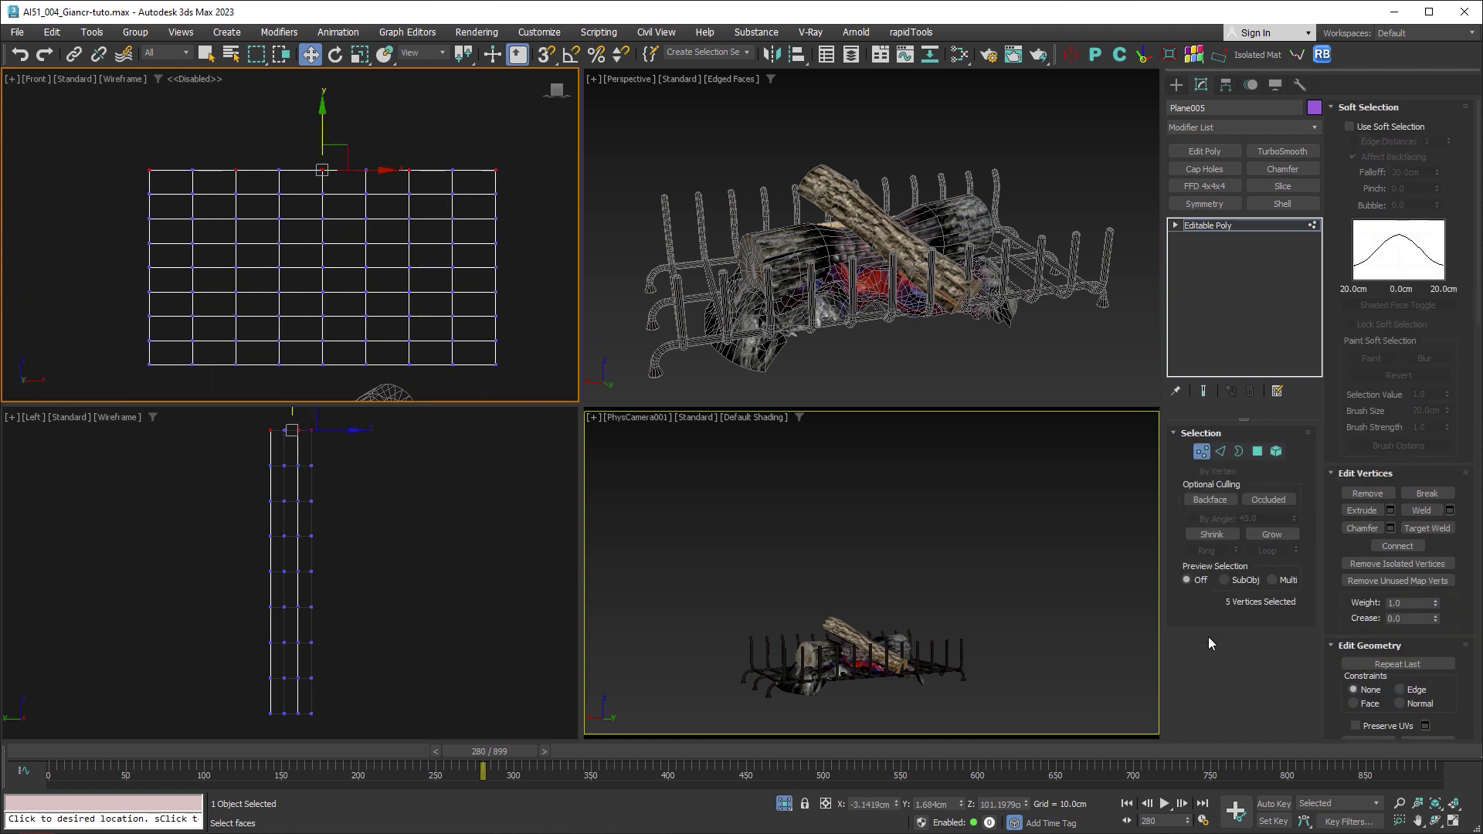
left_click(1350, 127)
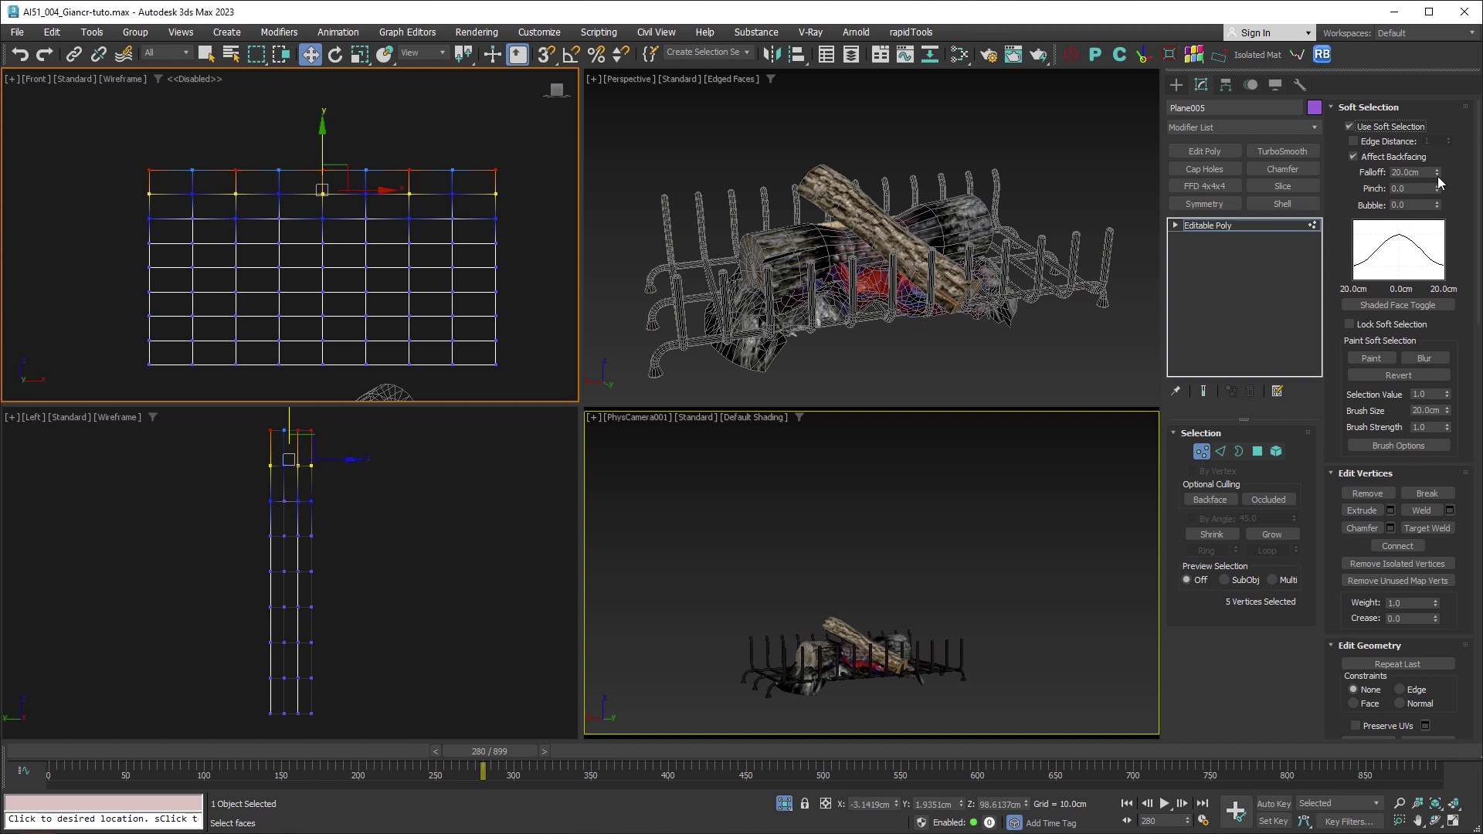
left_click_drag(1439, 180, 1435, 106)
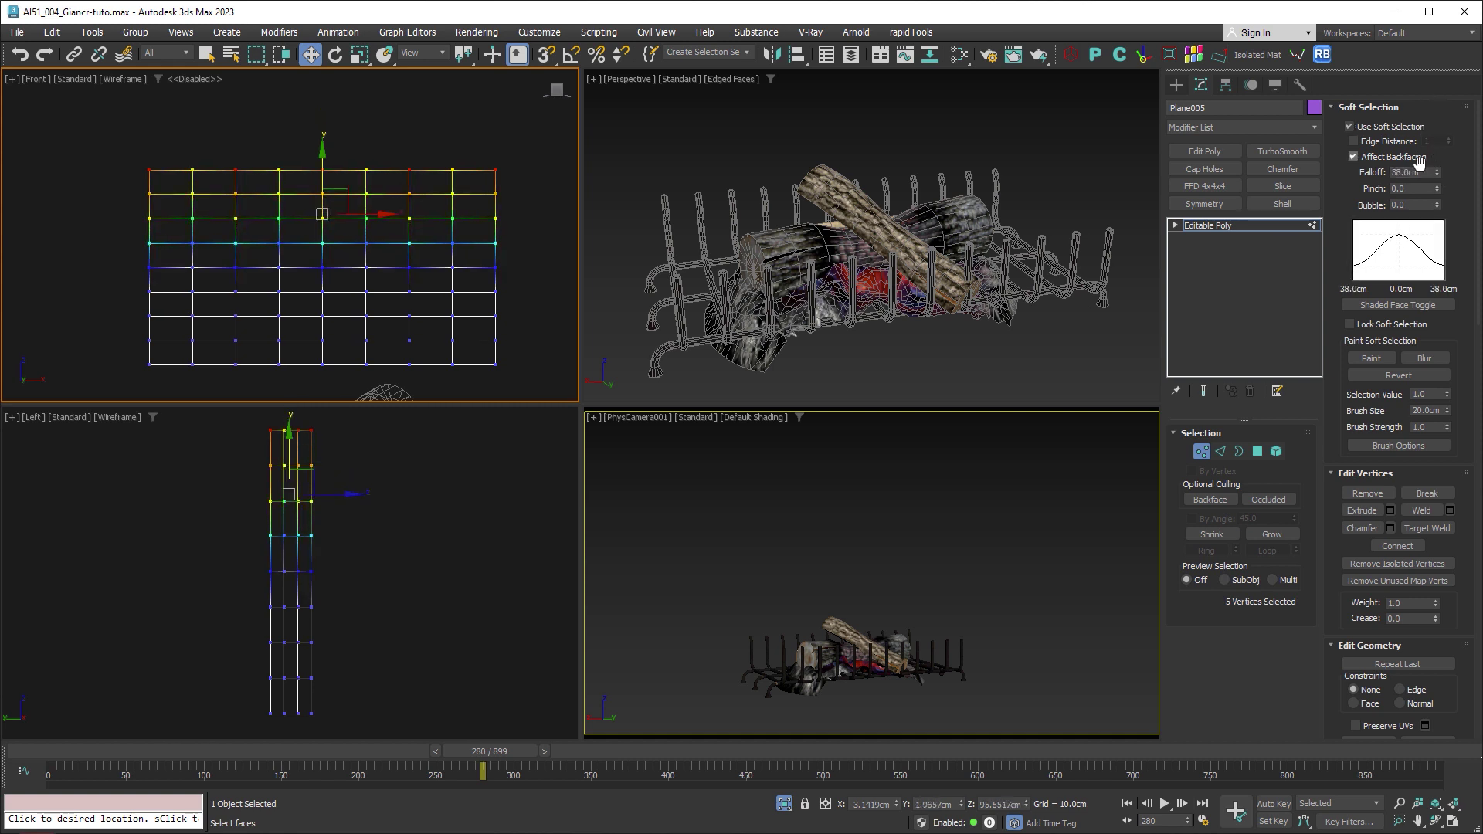
middle_click(371, 464)
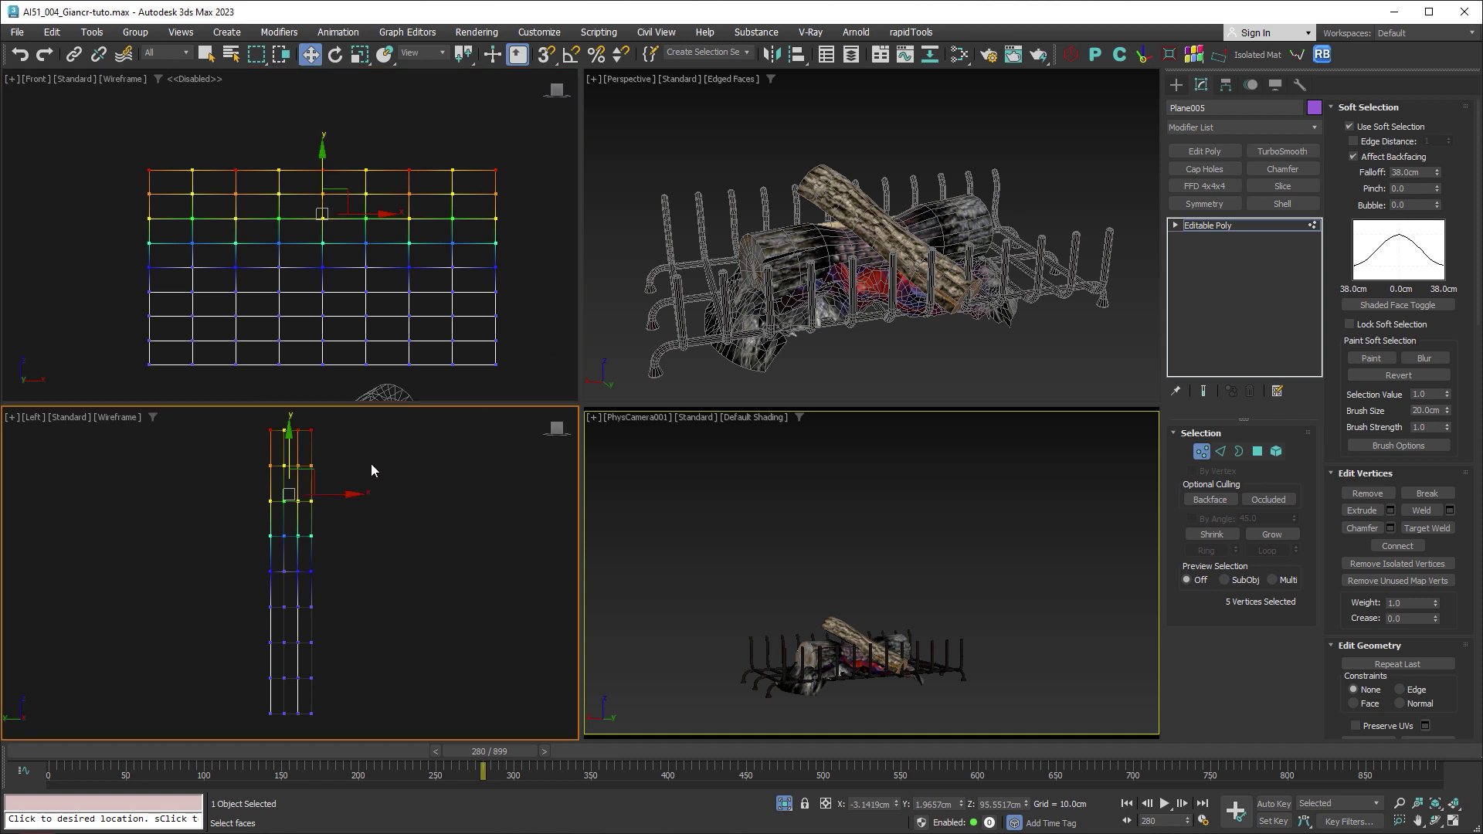
left_click_drag(338, 494, 317, 493)
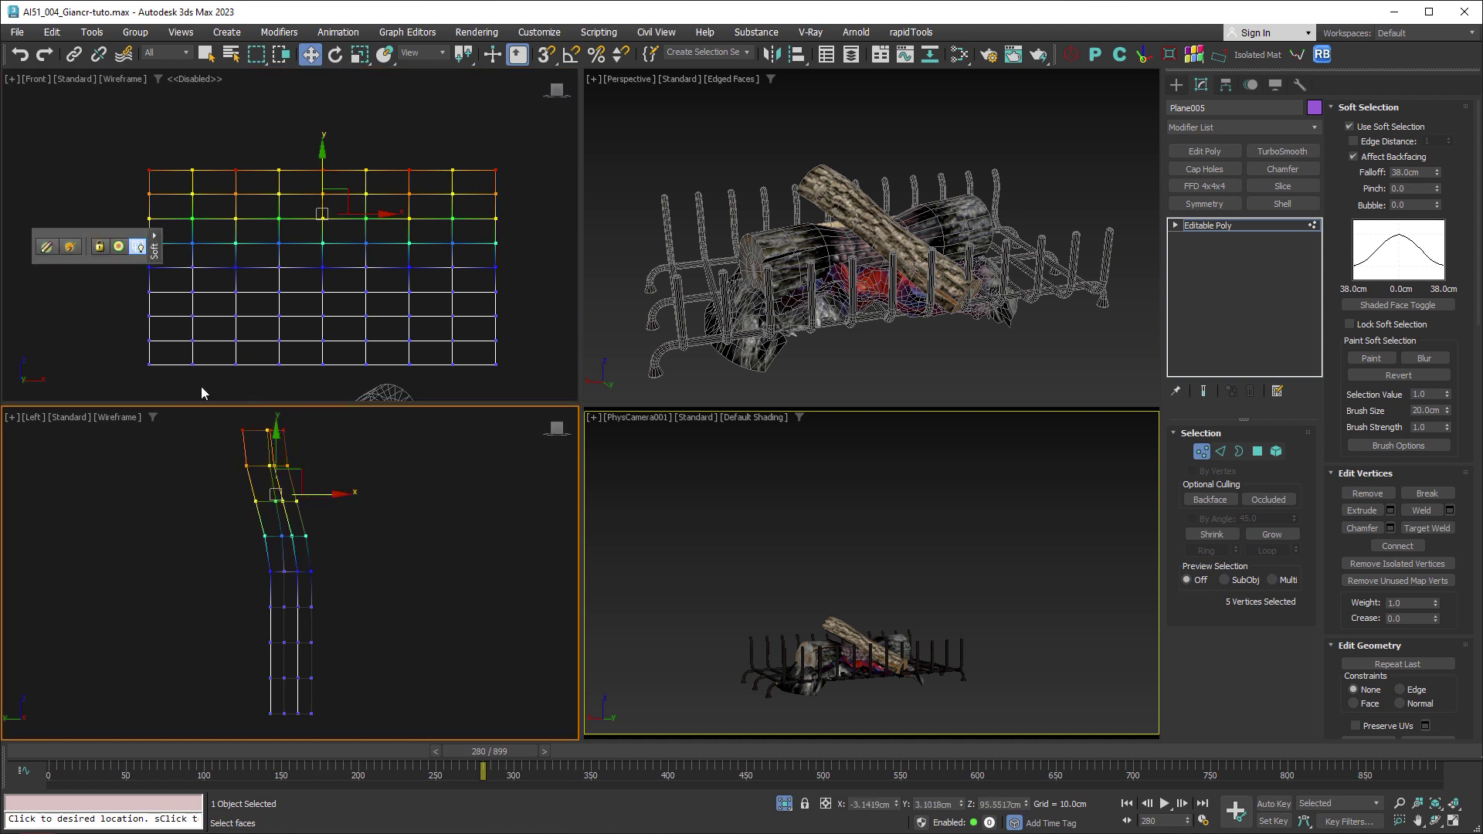
Step: Select four bottom-row vertices and move them the opposite way to curve the plane
middle_click(232, 383)
left_click(192, 364)
left_click(285, 363, "ctrl")
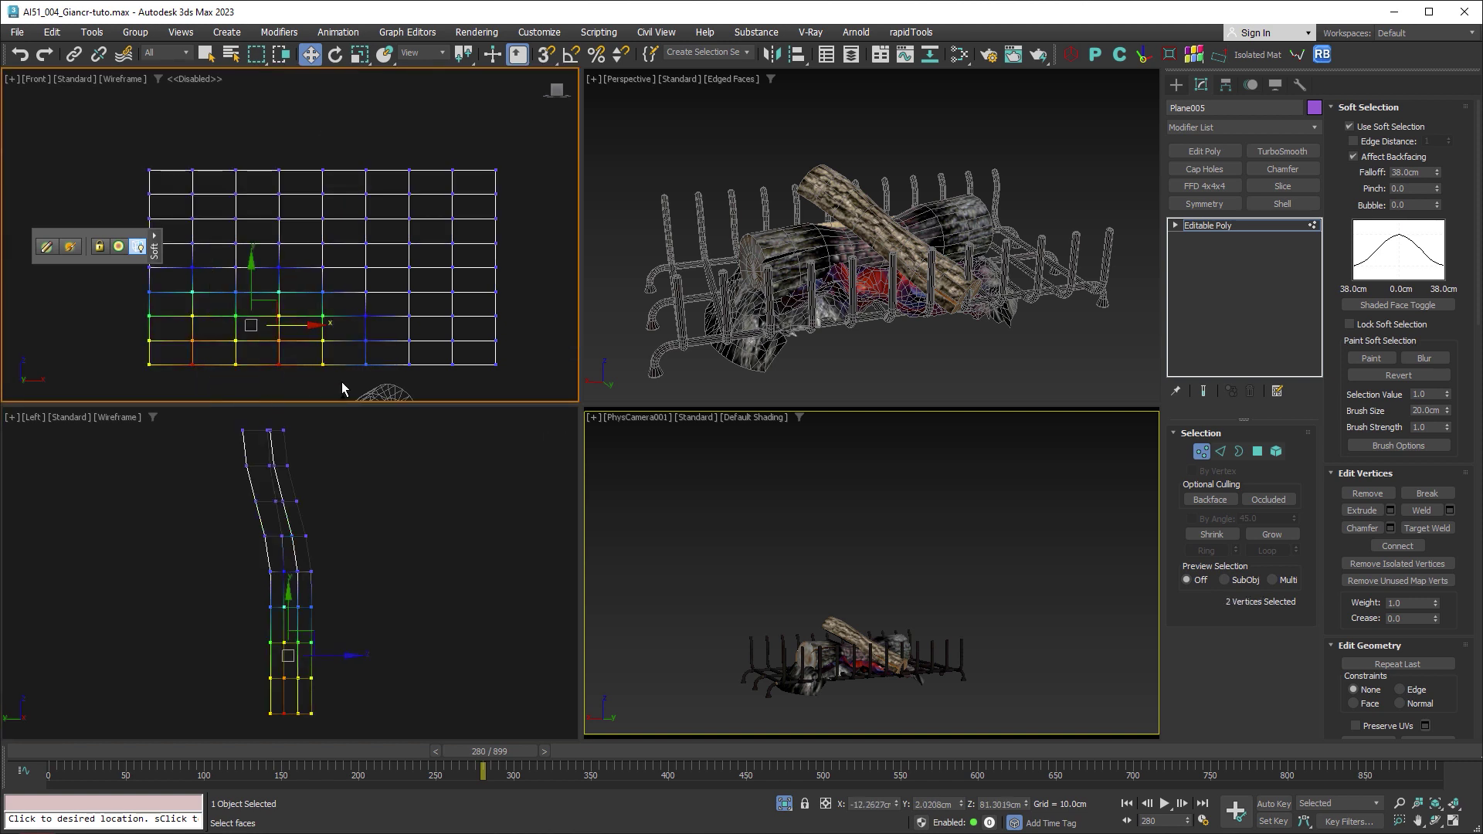
left_click(372, 366, "ctrl")
left_click(469, 364, "ctrl")
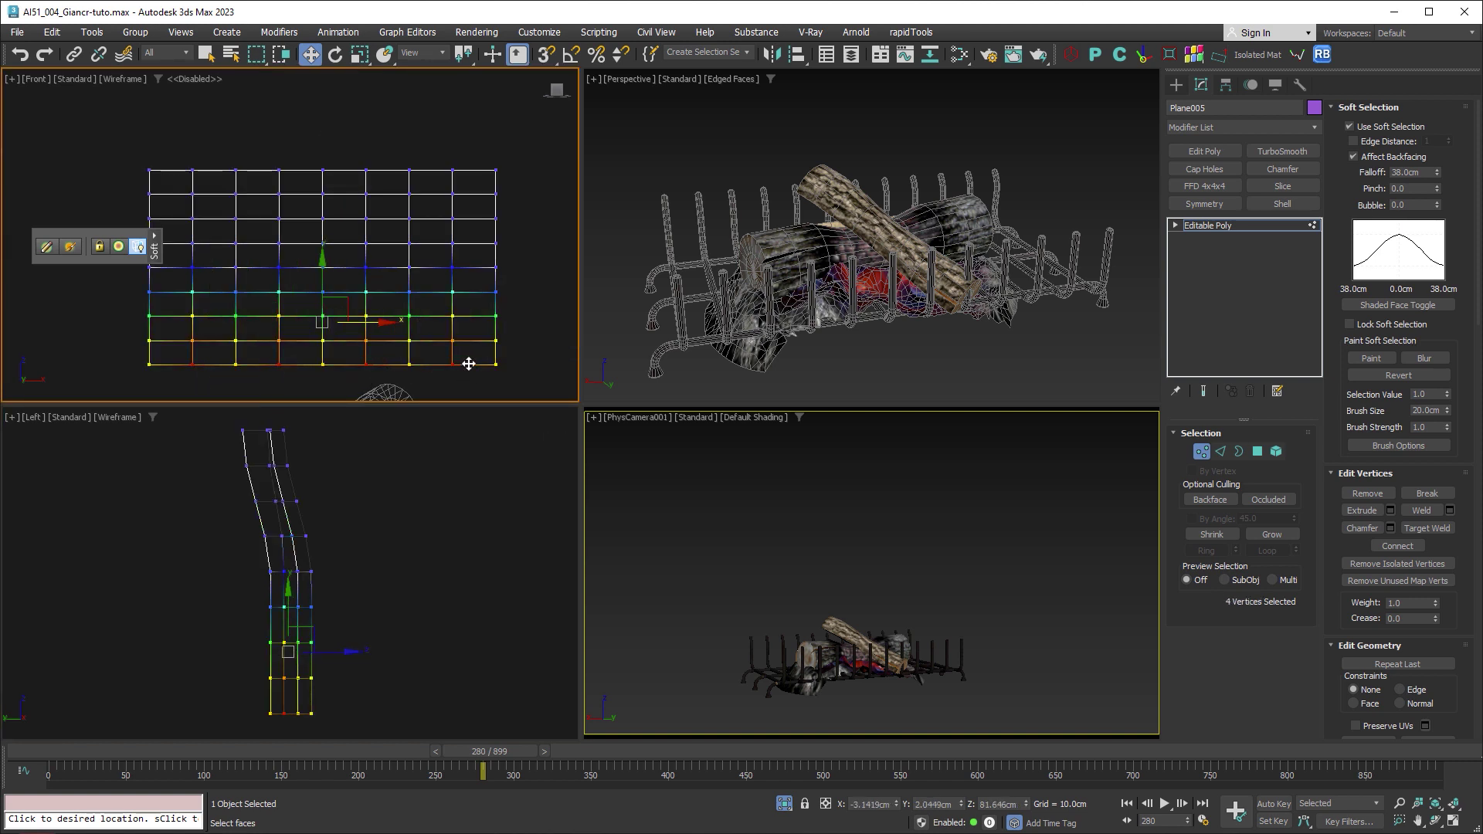
middle_click(398, 609)
left_click_drag(341, 652, 385, 659)
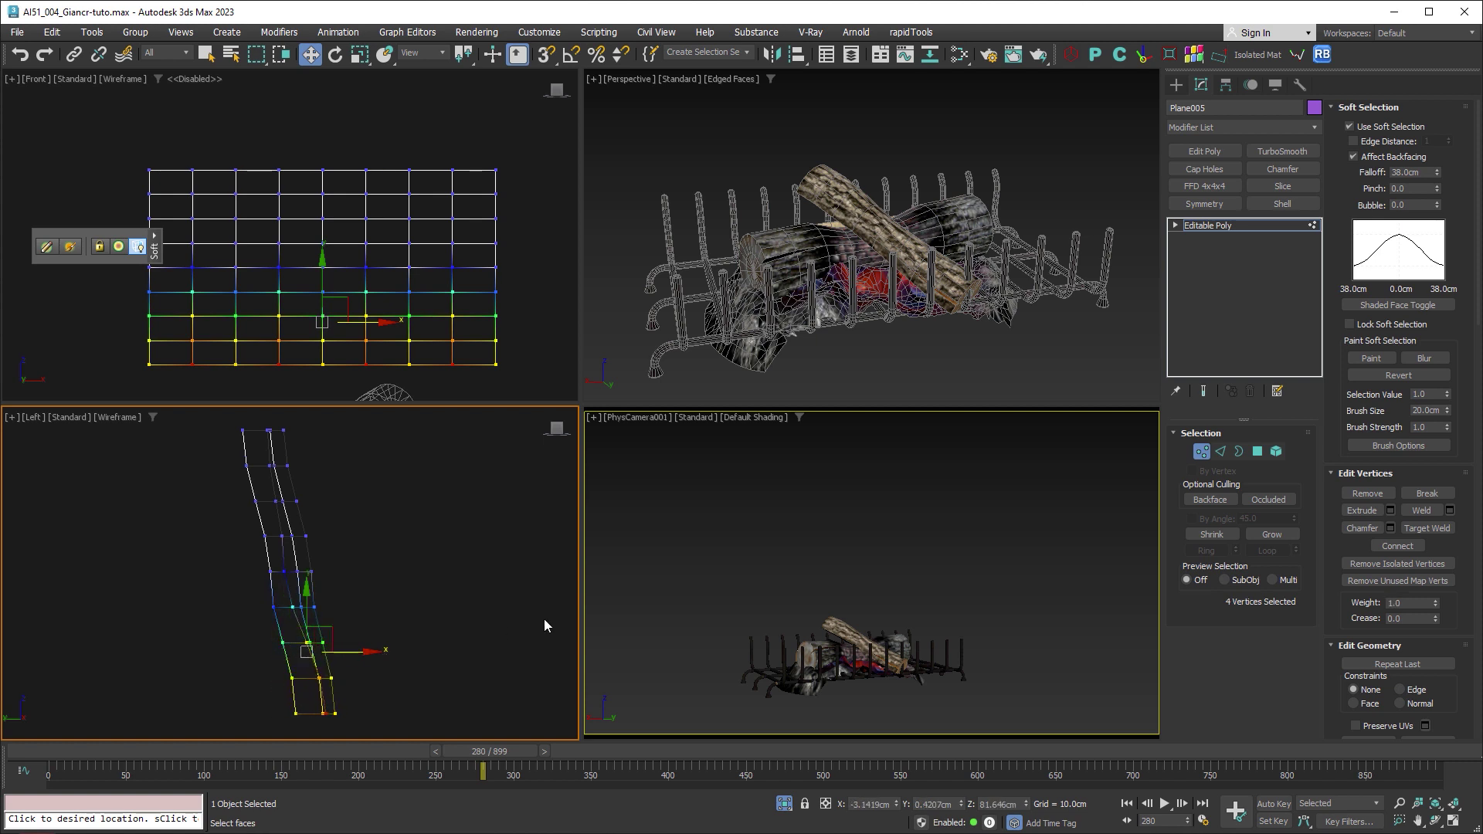
Step: Exit vertex mode and move the whole plane over toward the fireplace and down
left_click(1201, 452)
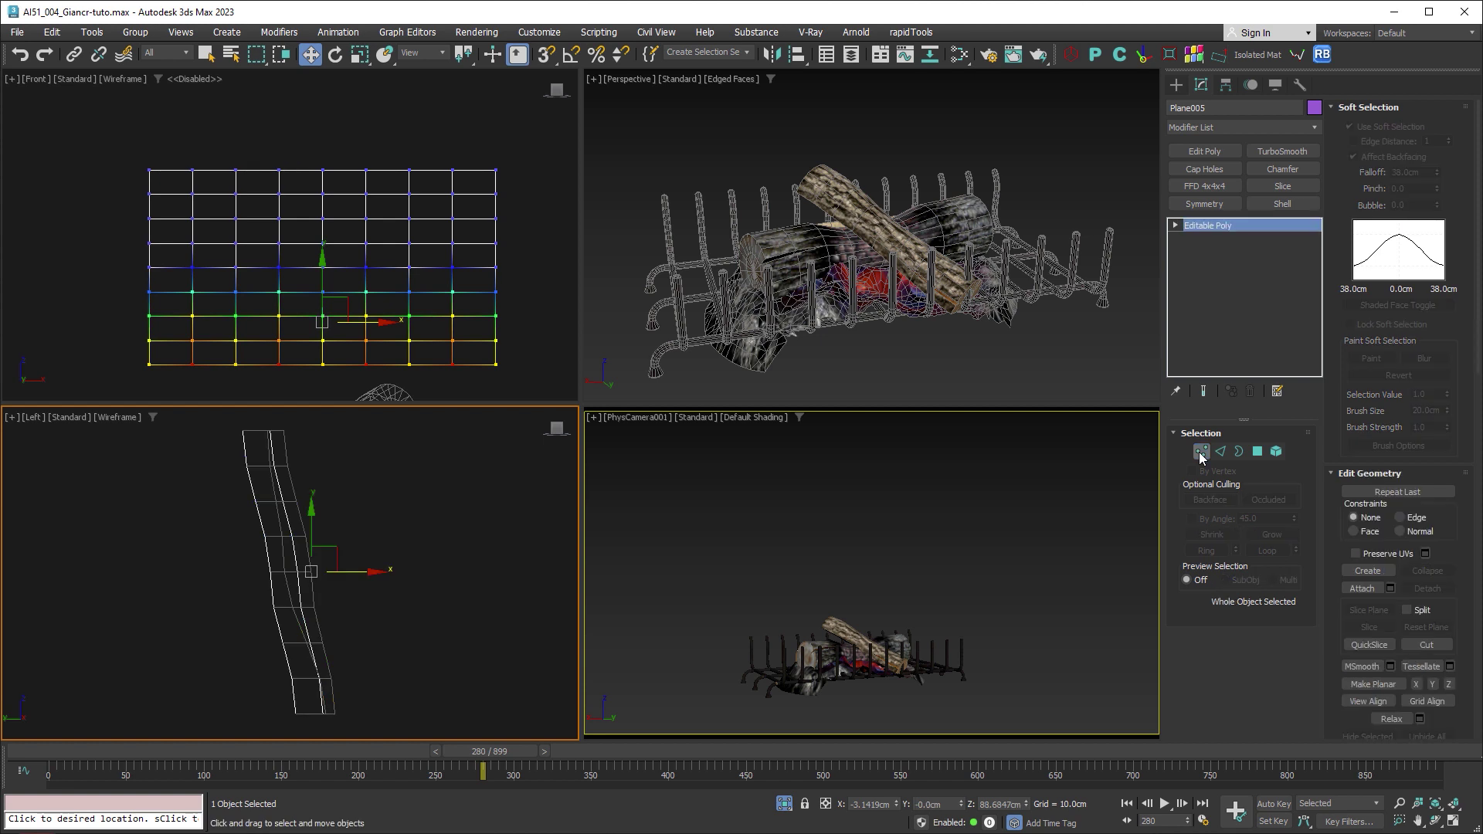
scroll(380, 506, "down", 4)
scroll(364, 511, "down", 3)
scroll(365, 512, "down", 3)
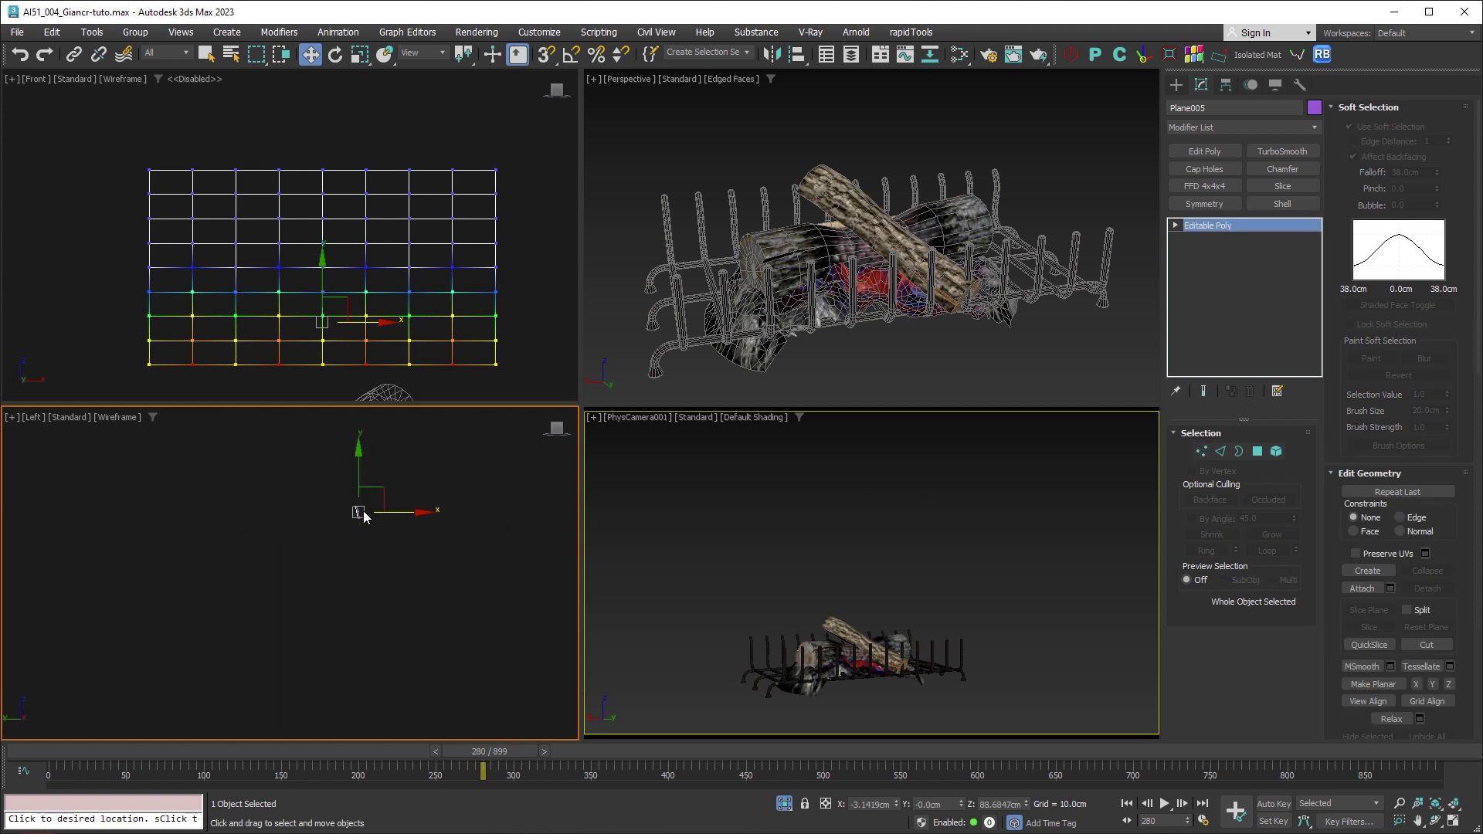
scroll(392, 521, "up", 2)
scroll(328, 557, "up", 2)
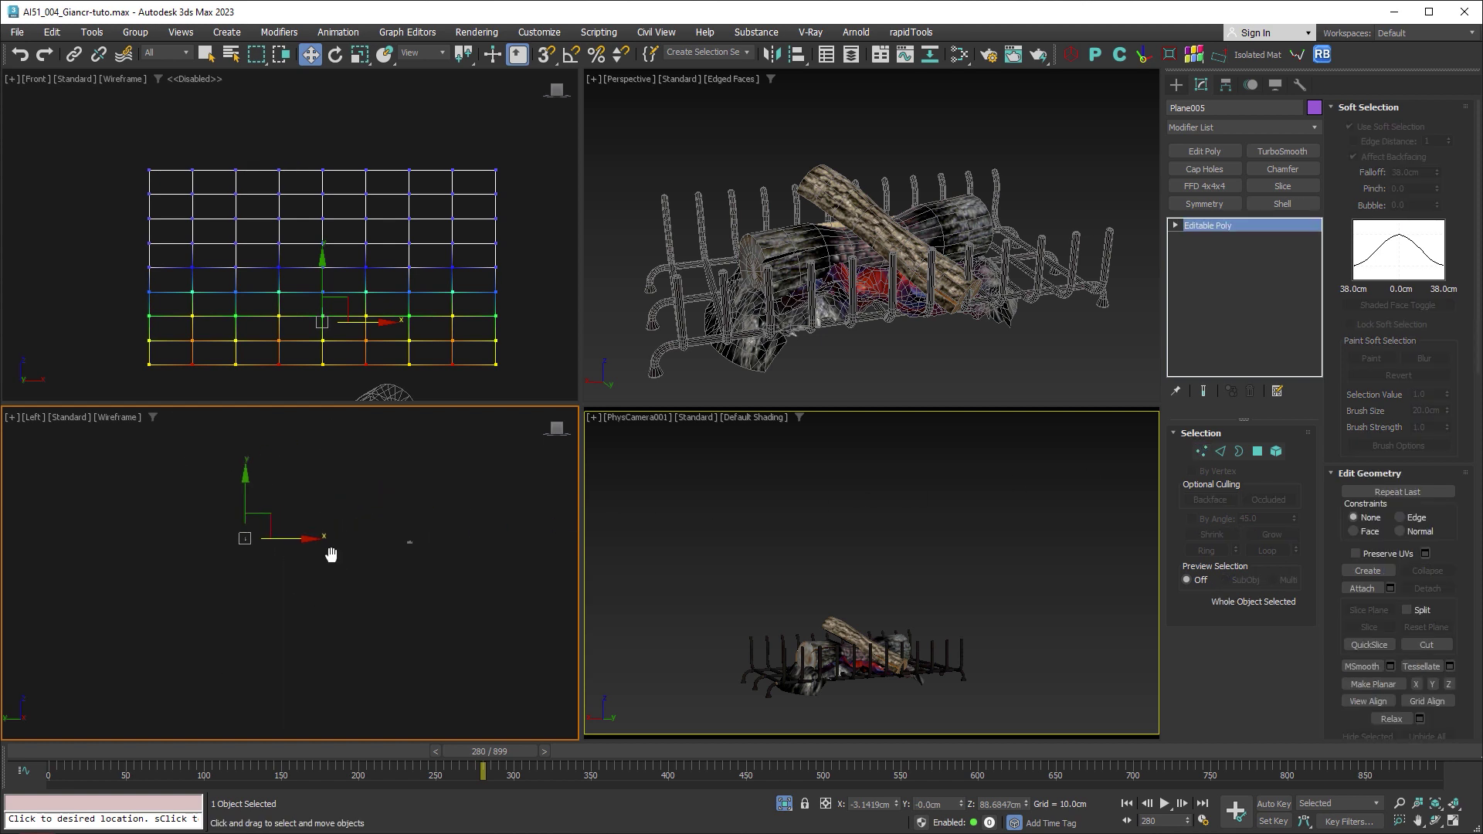
left_click_drag(298, 537, 448, 539)
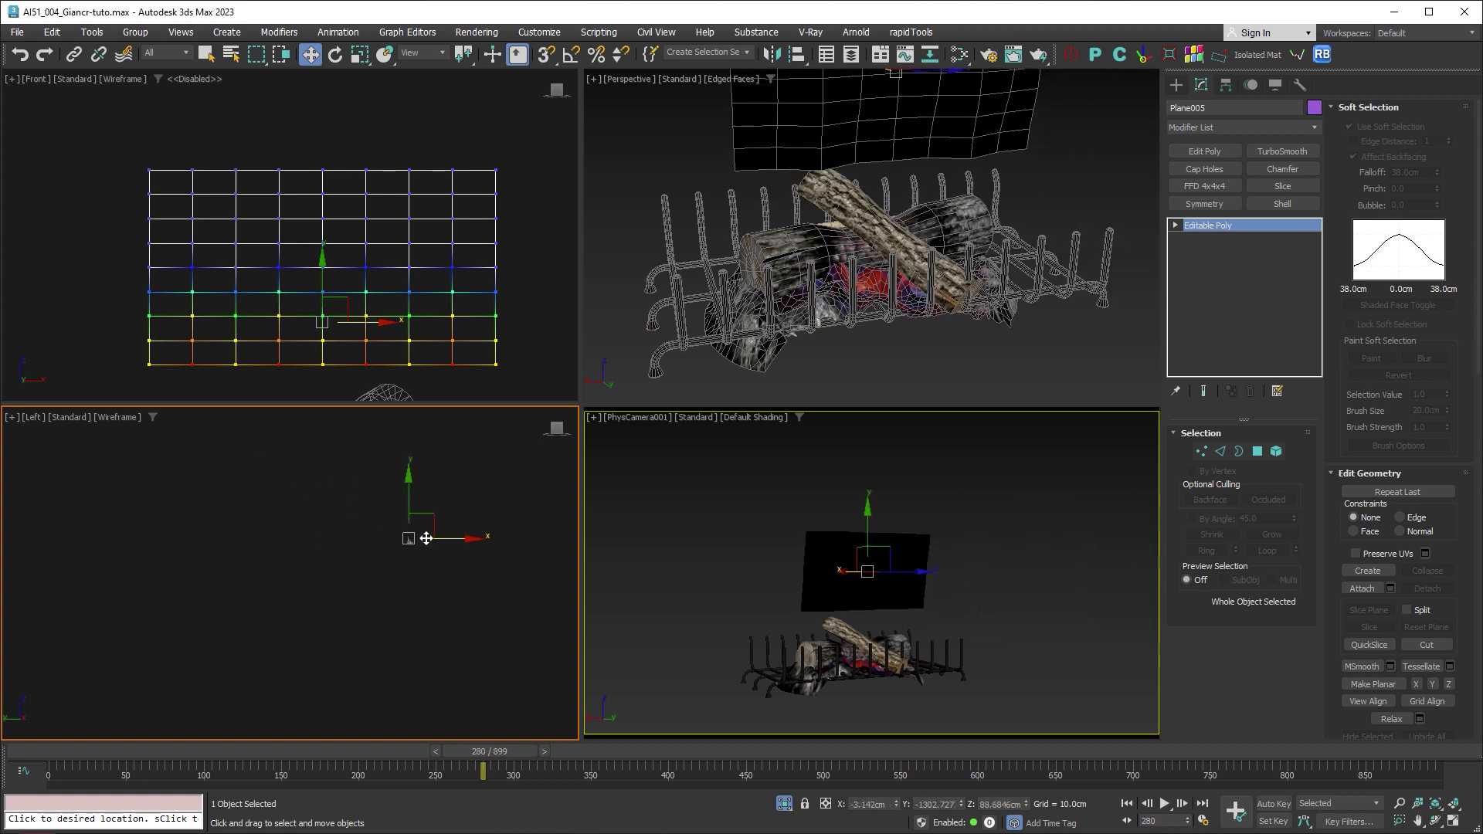
scroll(382, 533, "down", 2)
scroll(376, 533, "down", 3)
scroll(387, 531, "up", 2)
scroll(417, 530, "up", 2)
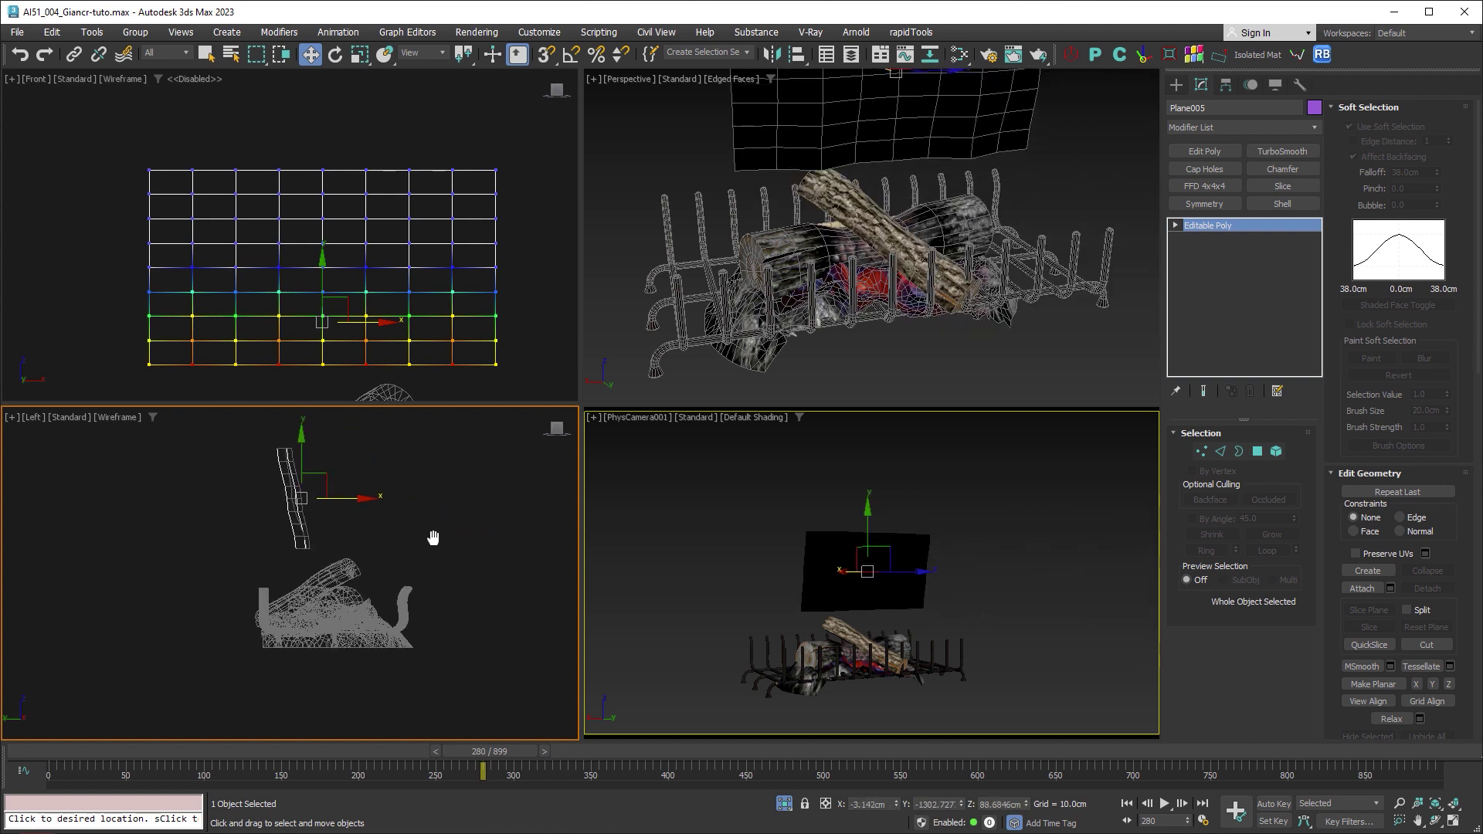
scroll(430, 530, "up", 1)
left_click_drag(320, 489, 337, 521)
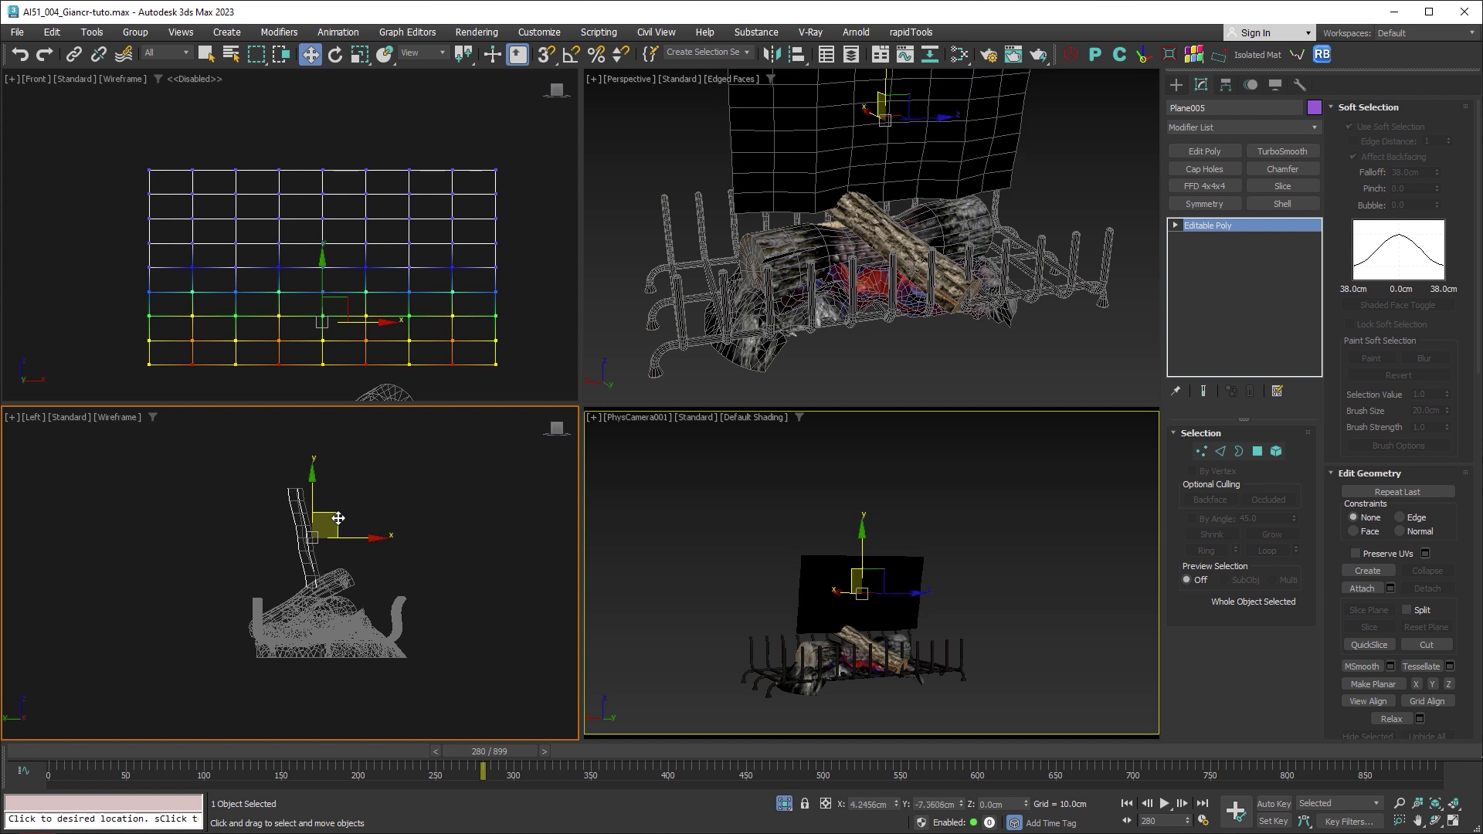
Step: Lower the plane in among the logs and adjust its position from the Top view
middle_click(432, 327)
middle_click_drag(433, 328, 407, 177)
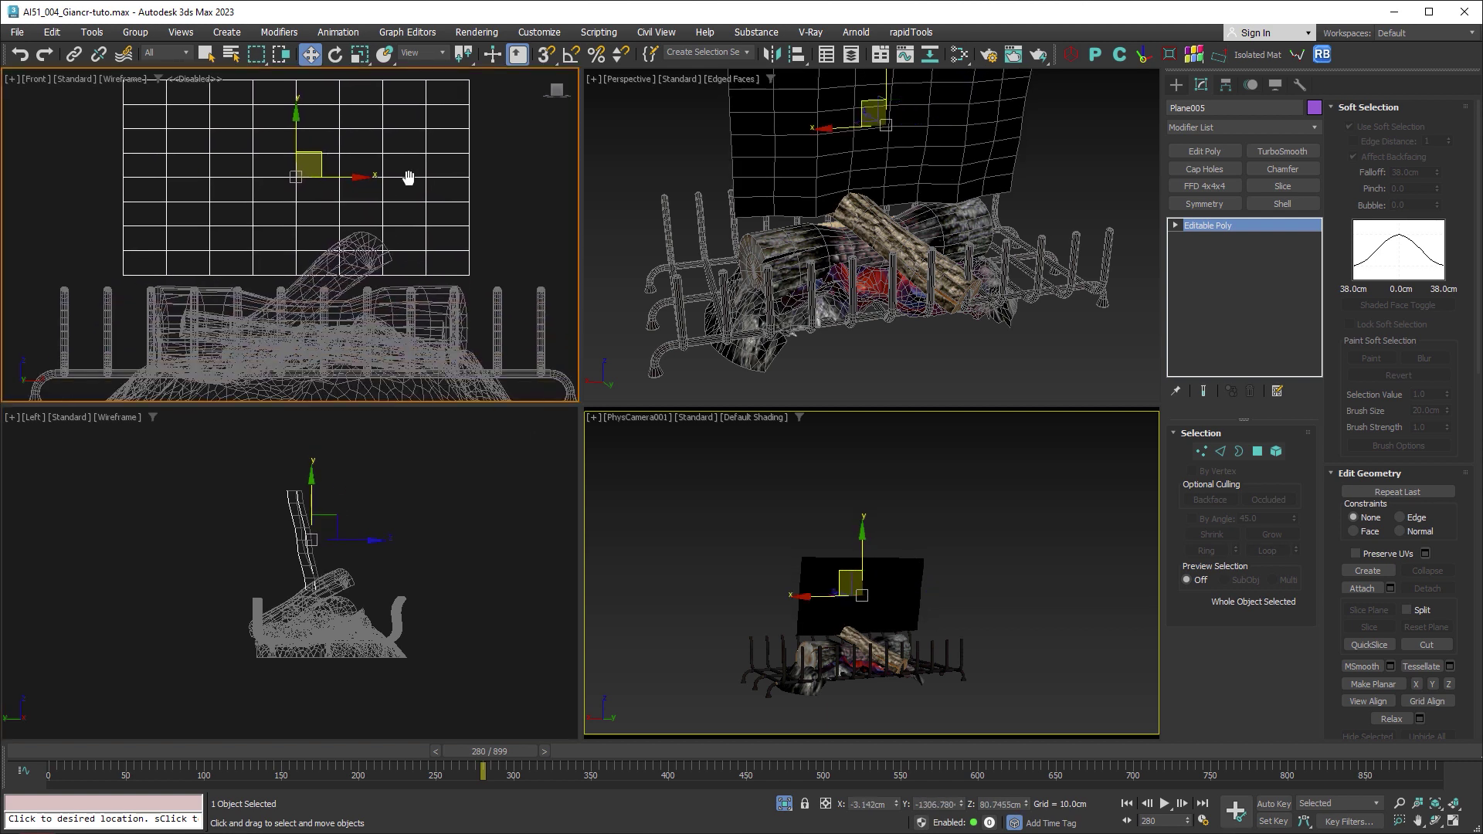
left_click_drag(323, 157, 331, 177)
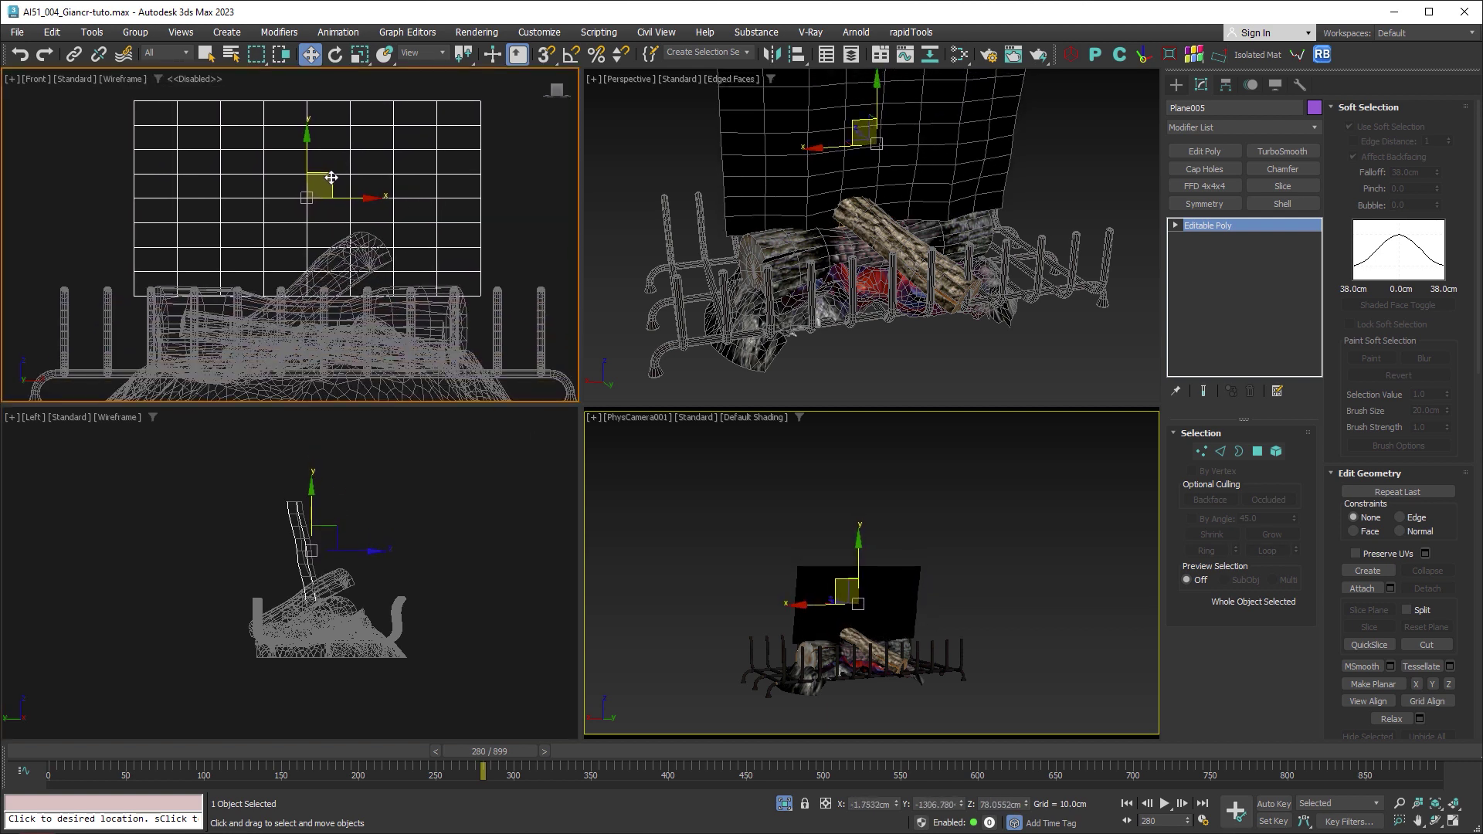
scroll(421, 186, "up", 1)
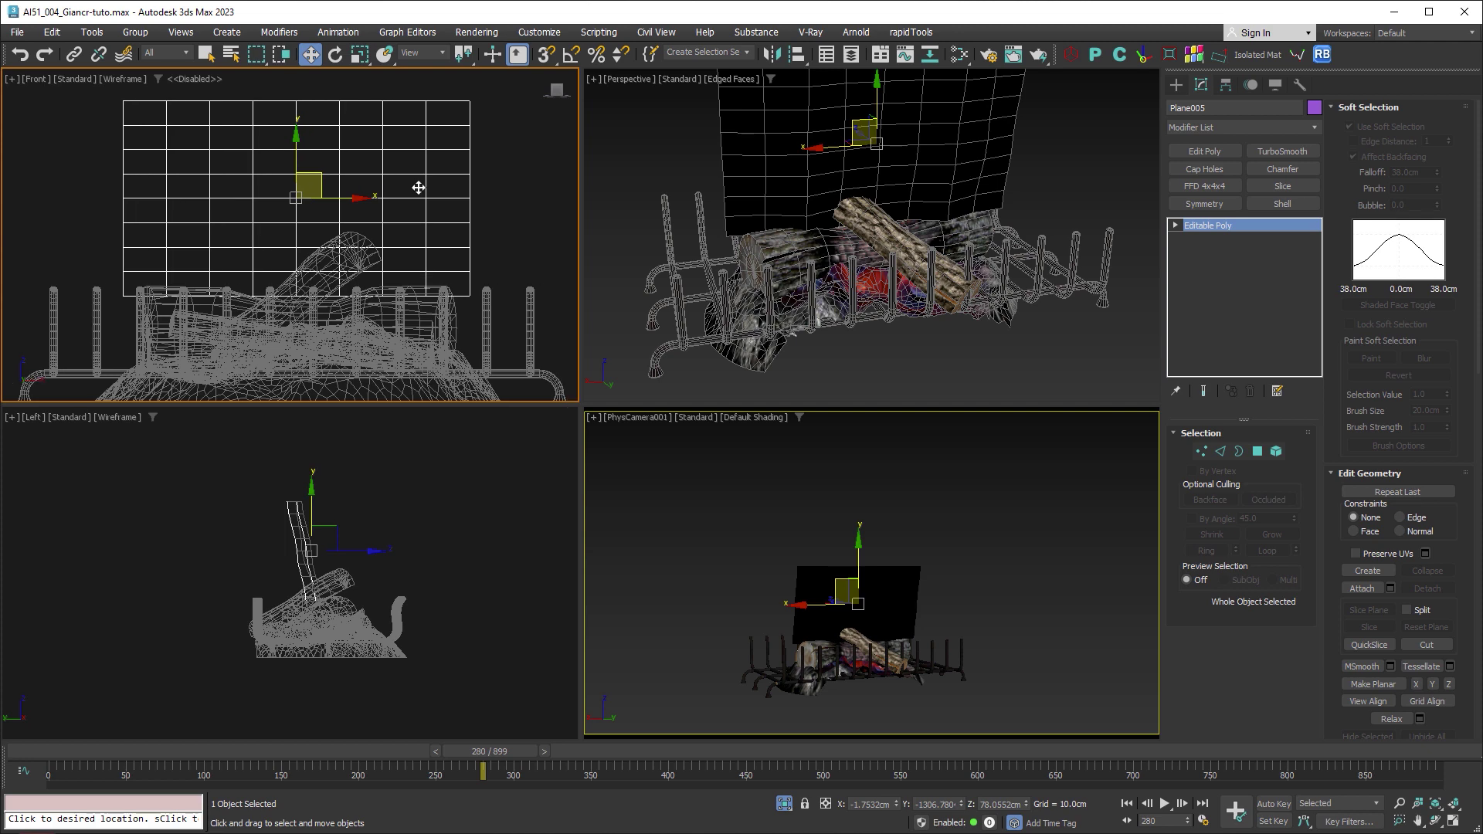
key("t")
scroll(377, 268, "up", 3)
scroll(374, 243, "up", 4)
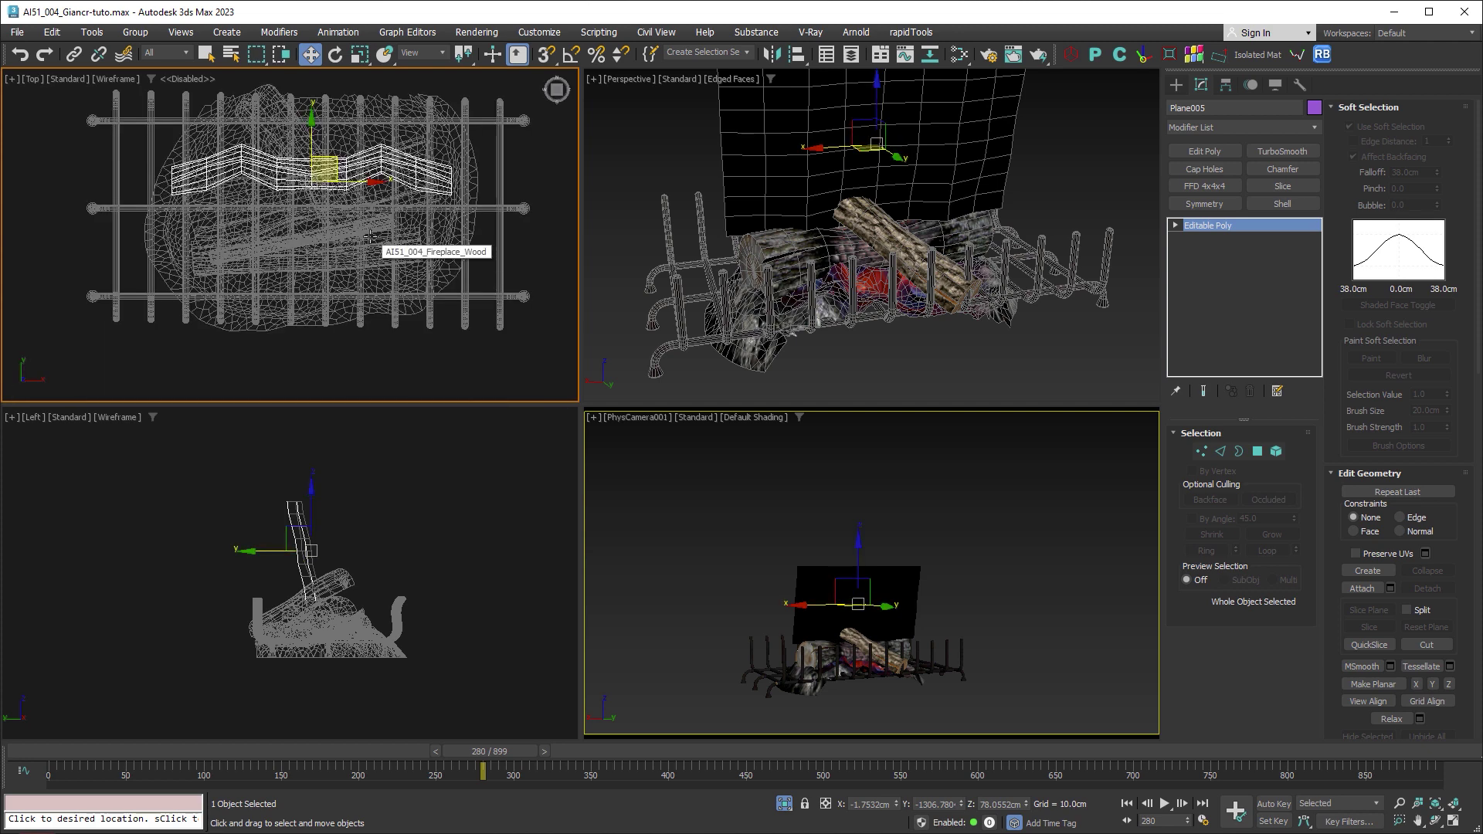
left_click_drag(336, 184, 337, 207)
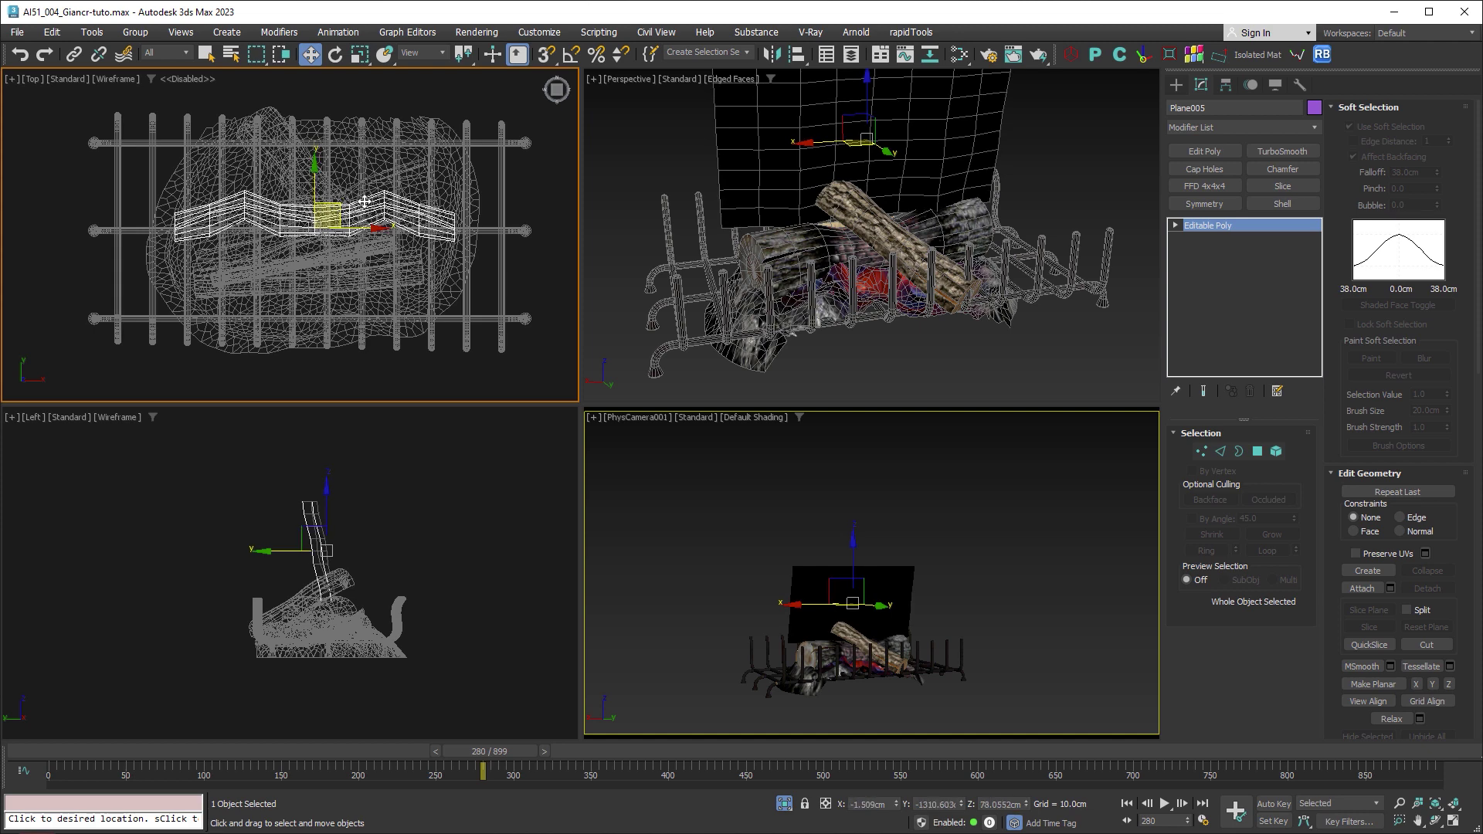
Step: Rotate the plane about 14° around Z and nudge it into place among the logs
key("F3")
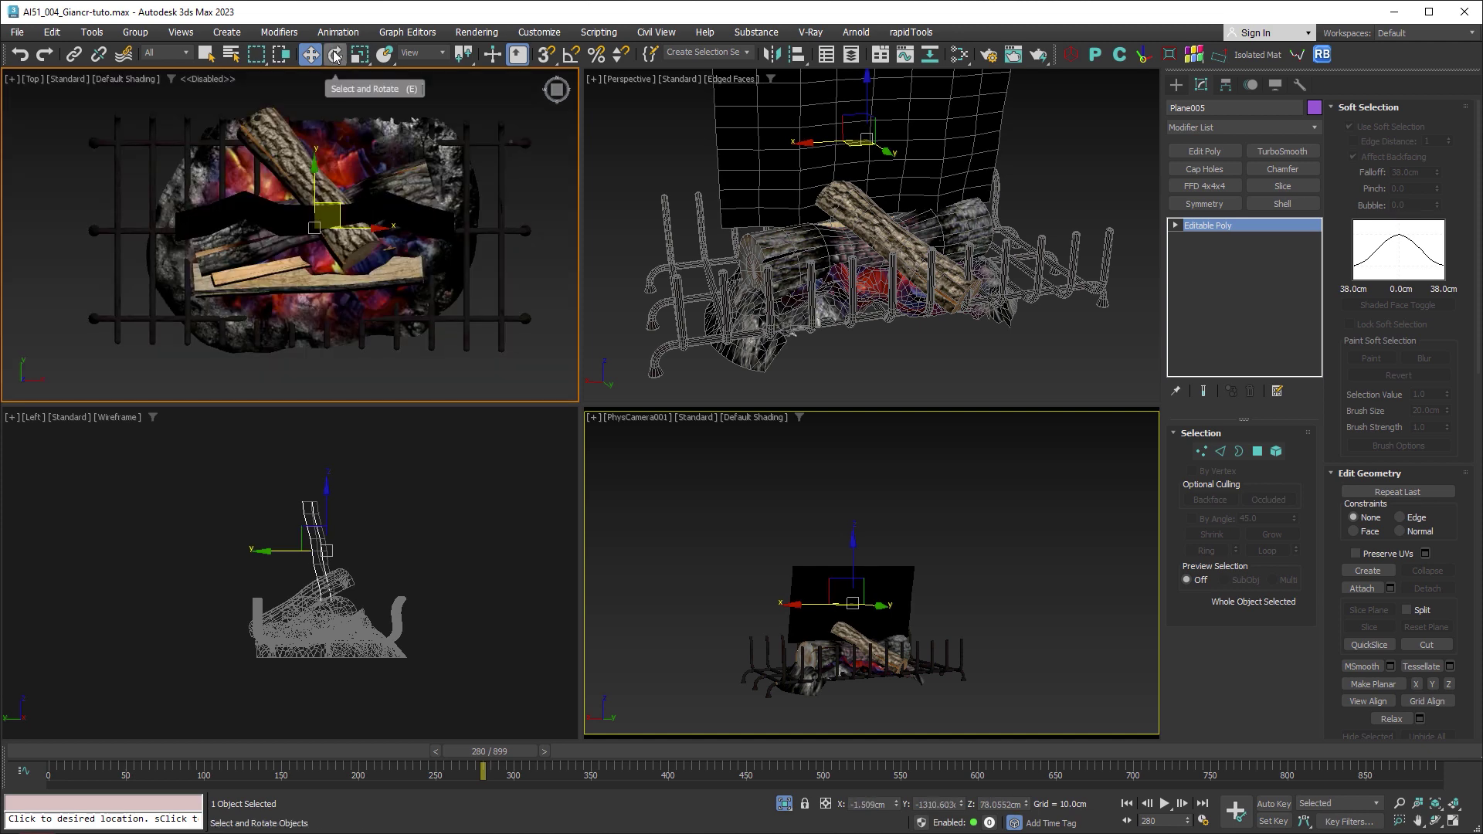
left_click(334, 55)
left_click_drag(283, 178, 264, 188)
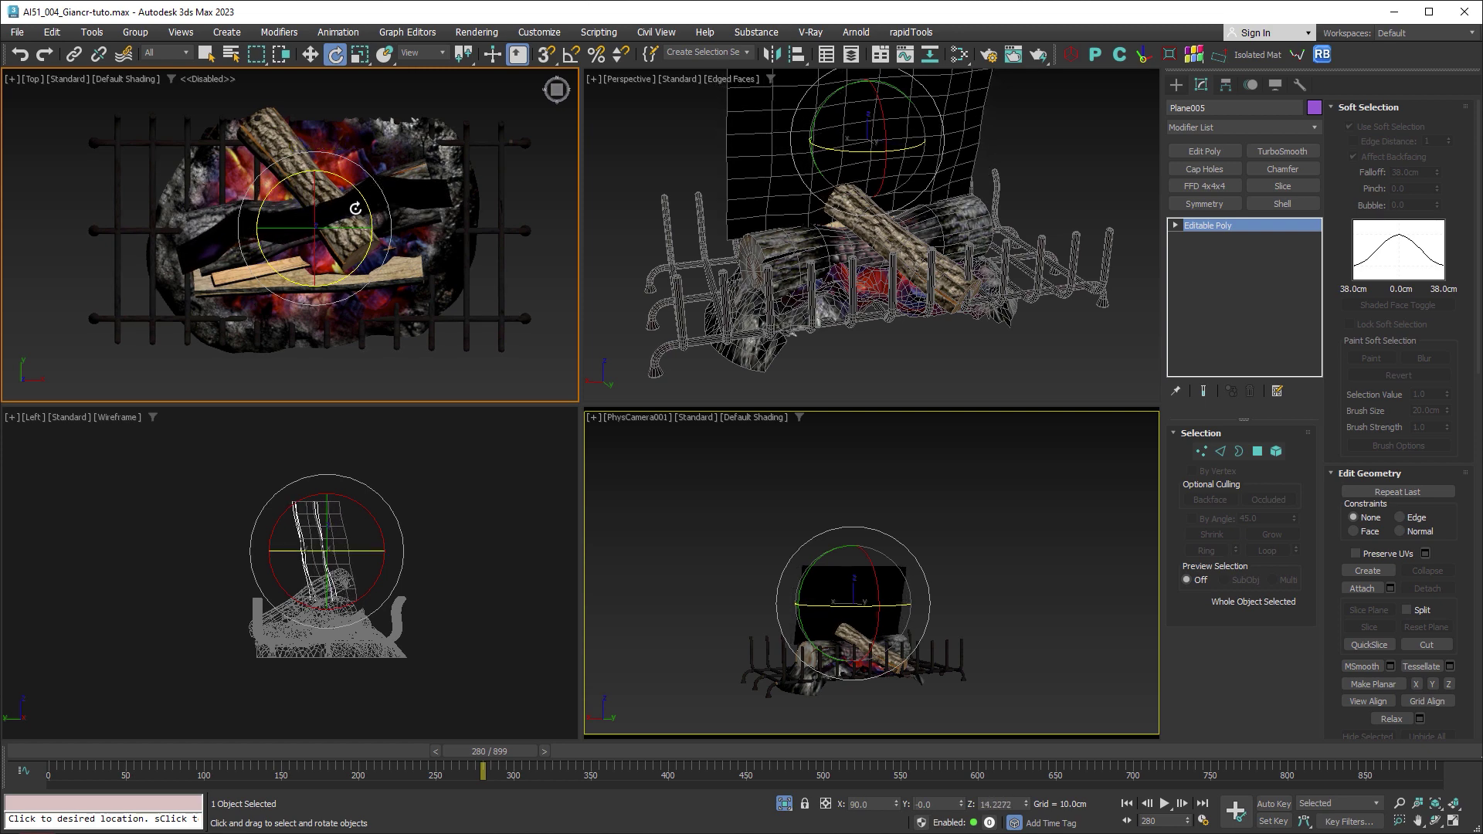
key("w")
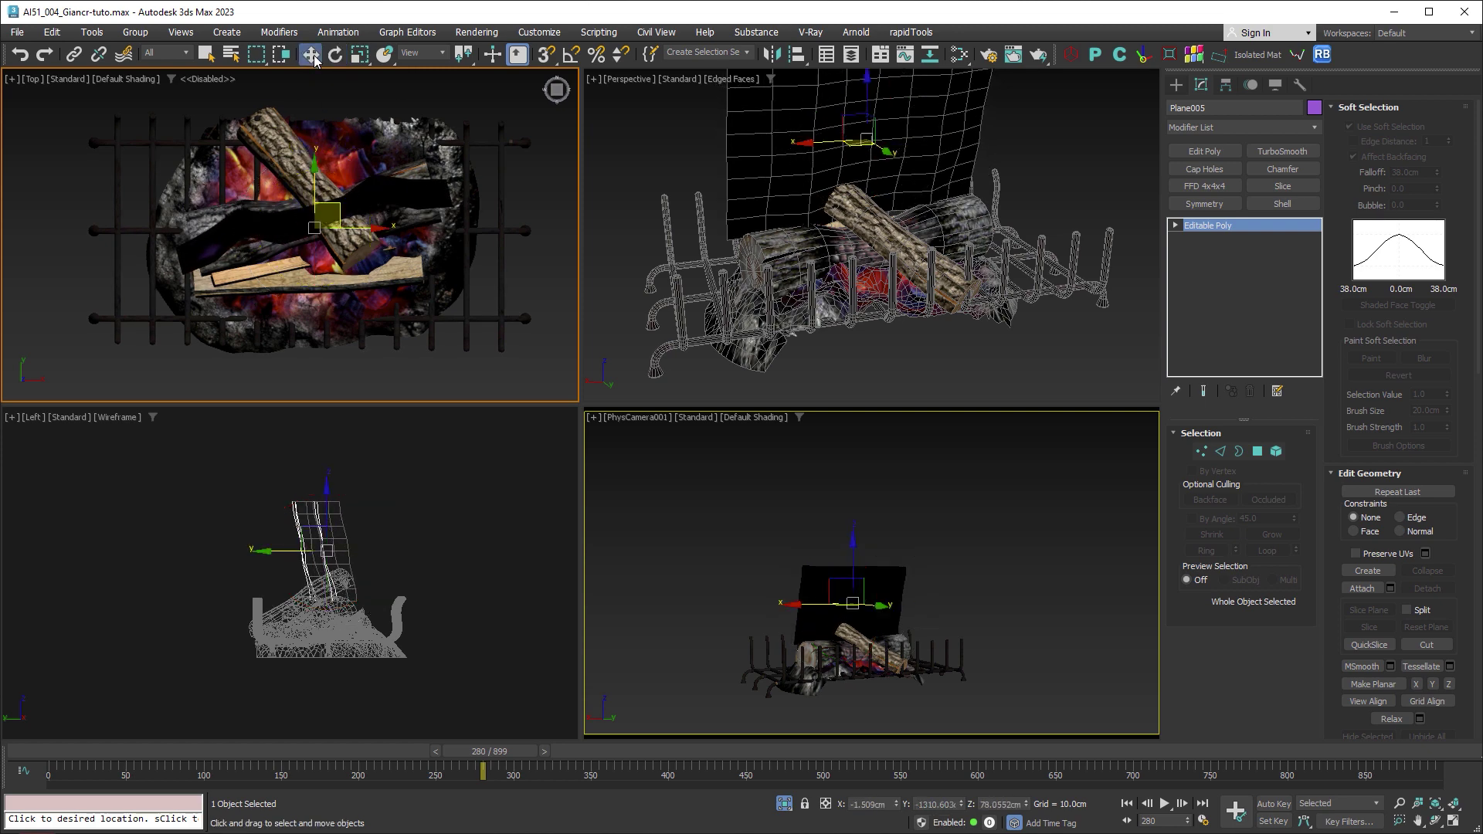
scroll(333, 208, "up", 2)
key("F4")
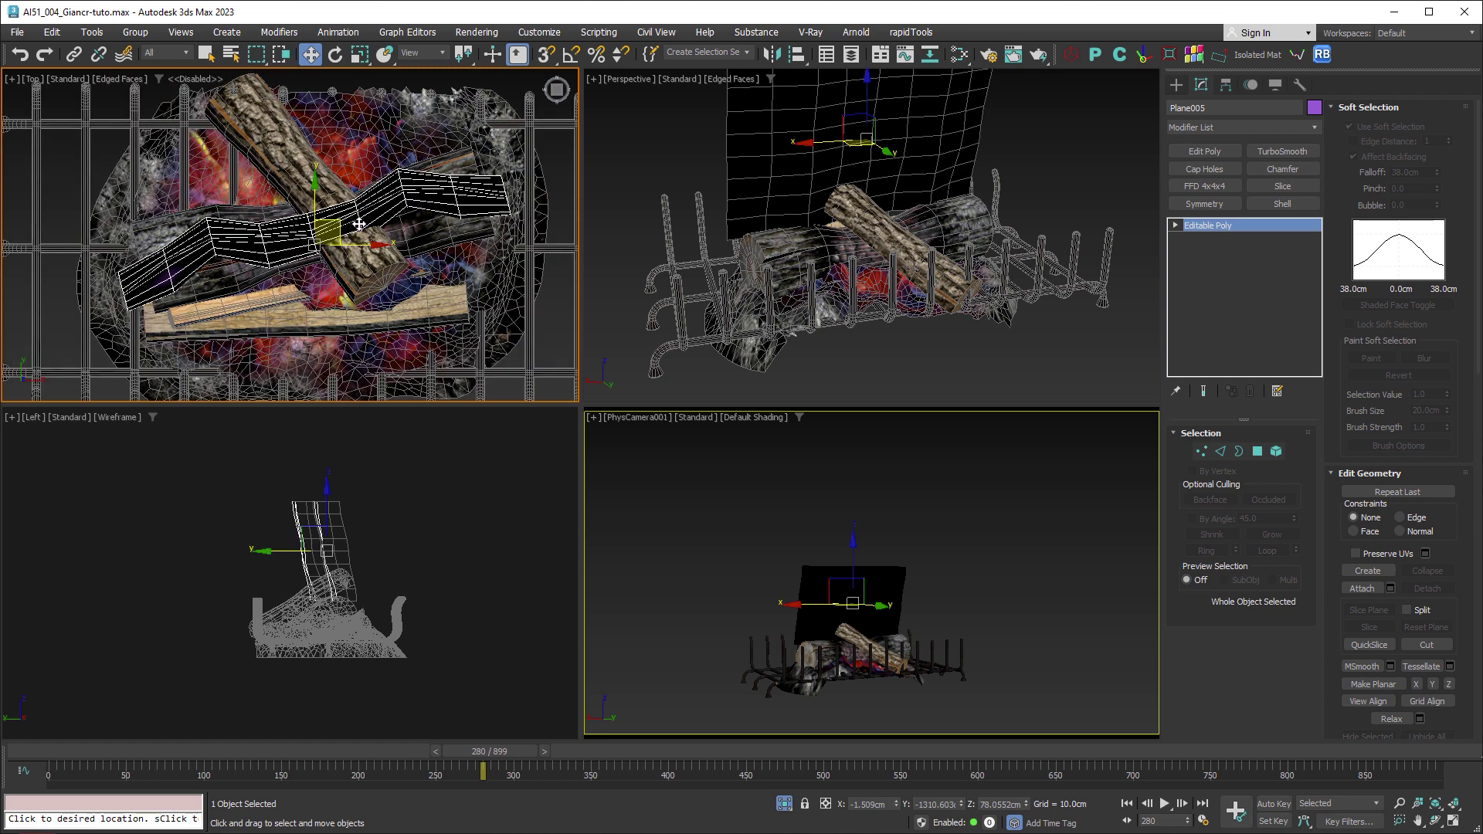
left_click_drag(337, 222, 342, 230)
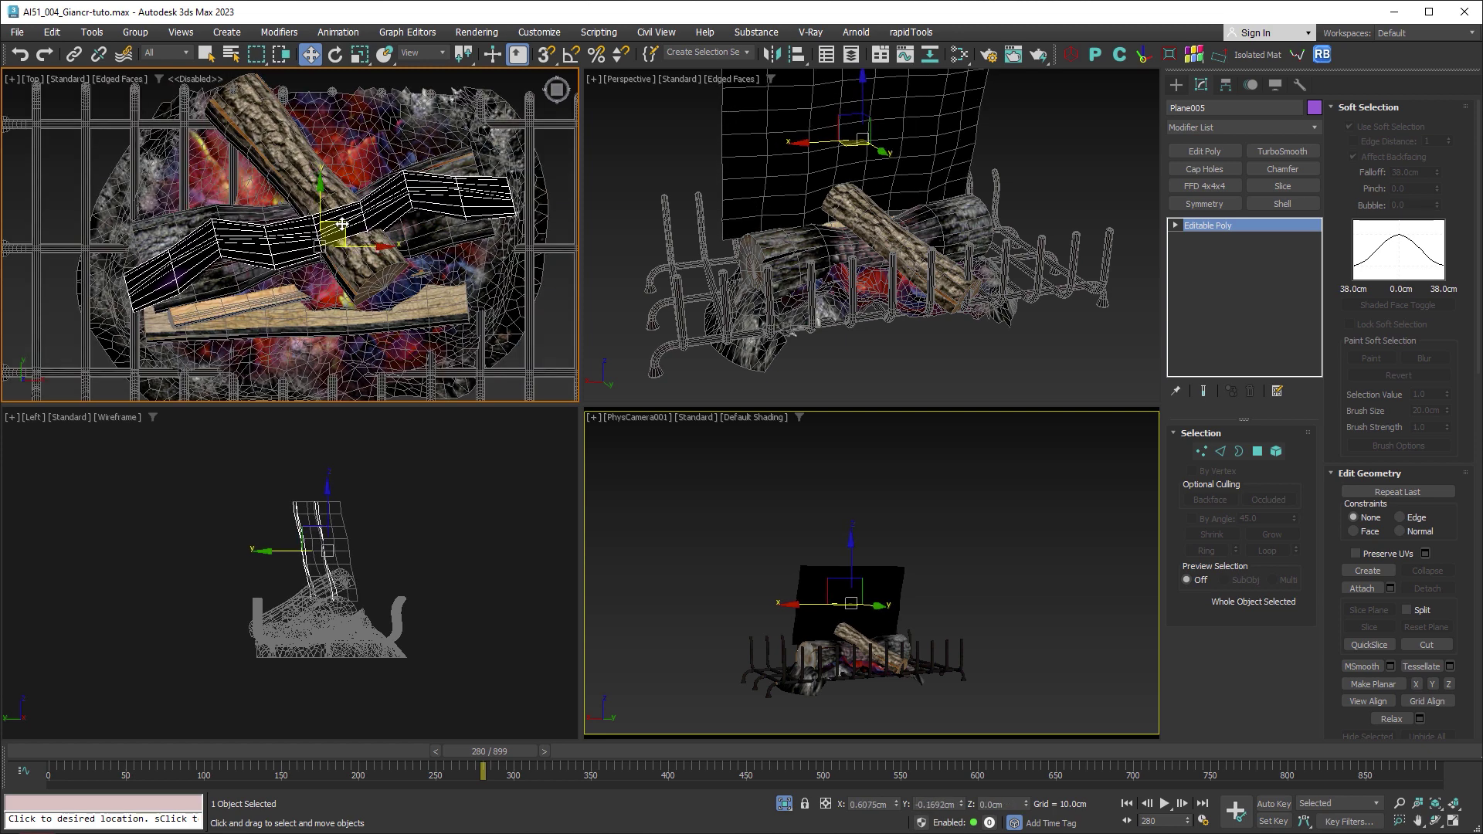
key("F4")
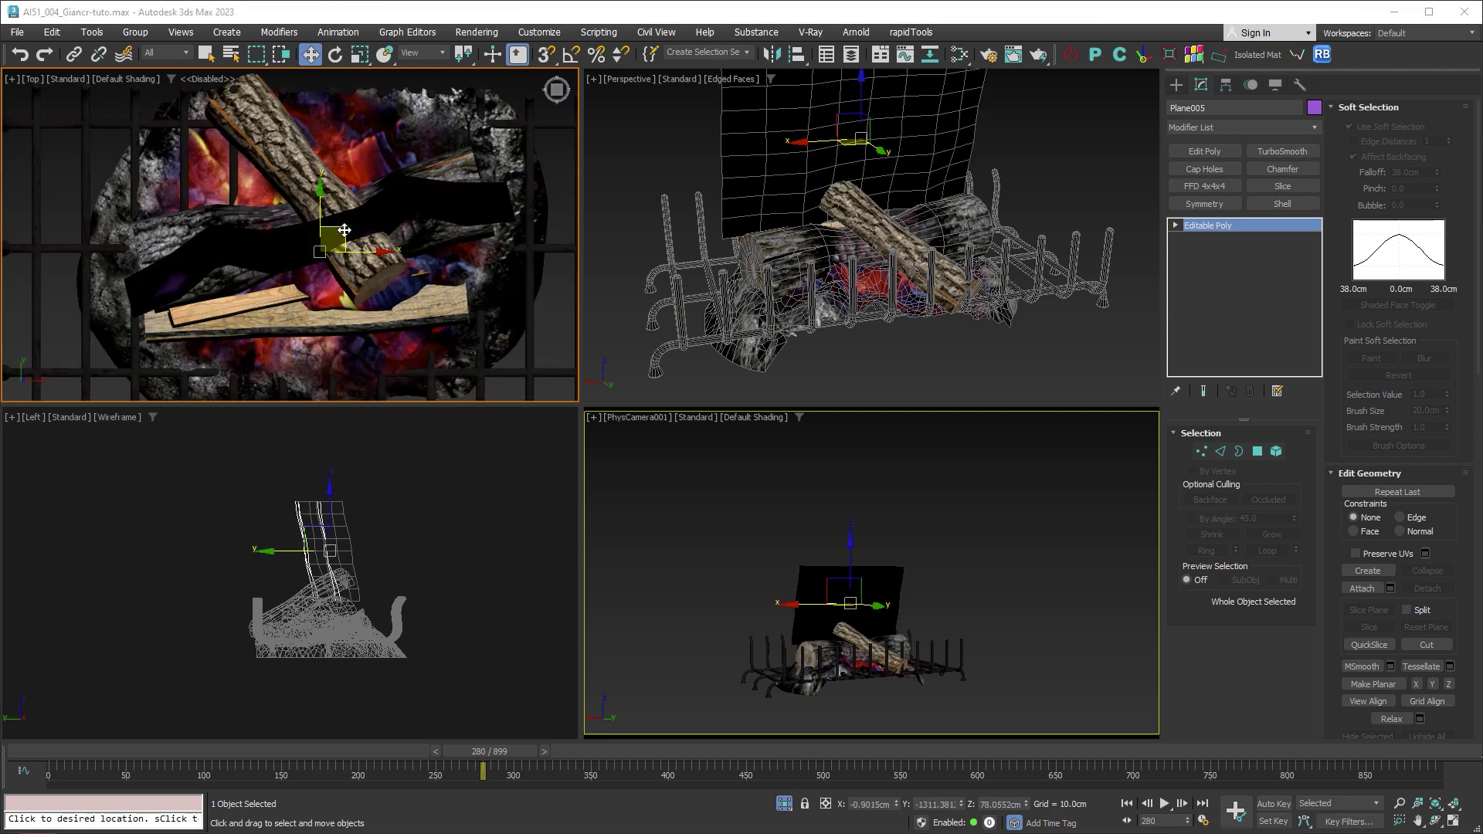
Step: Add a Bitmap node loading flama_ani_RGB_00000.jpg from the RGB folder as an image sequence
key("m")
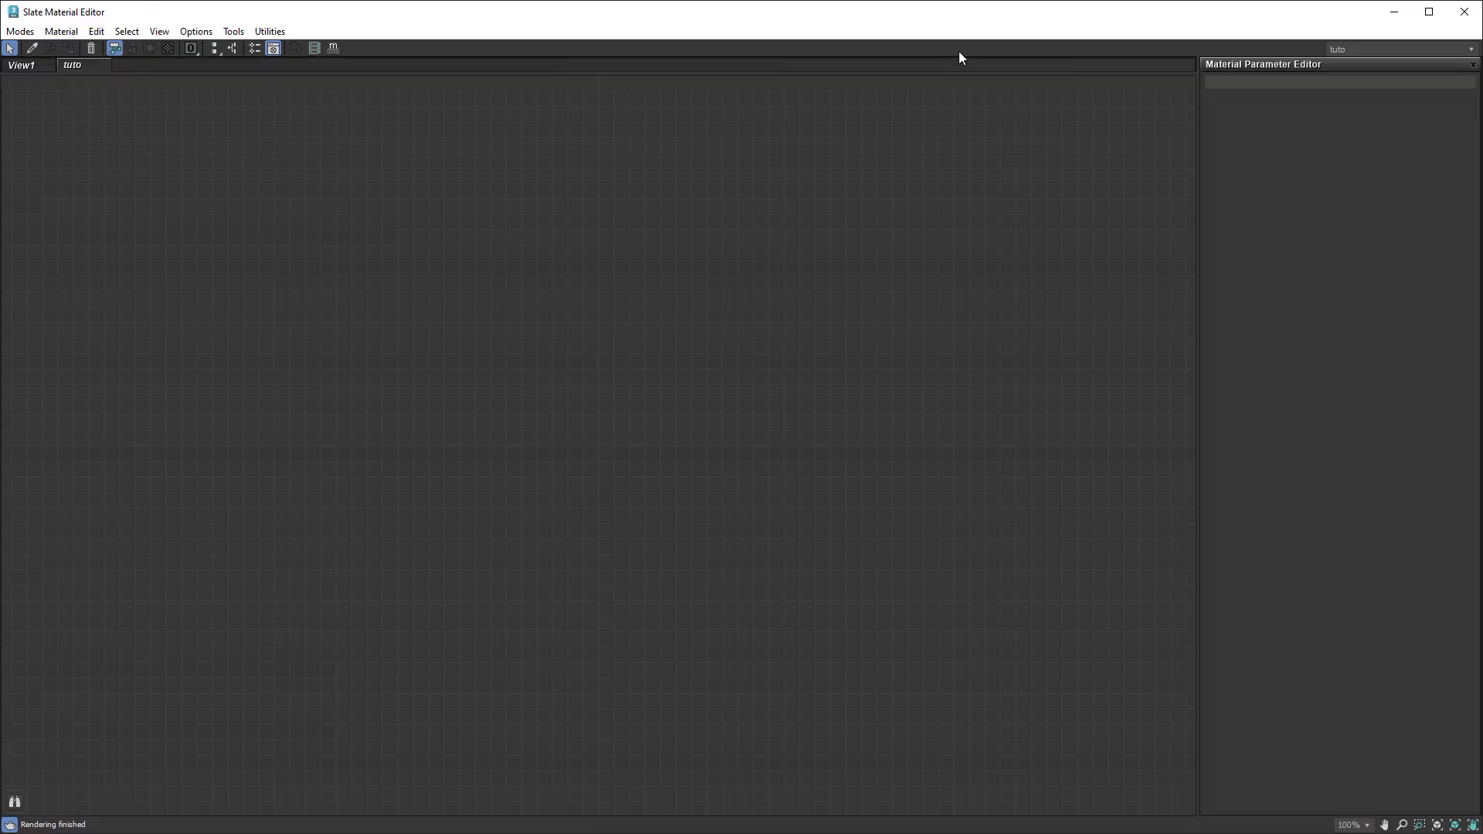
right_click(499, 216)
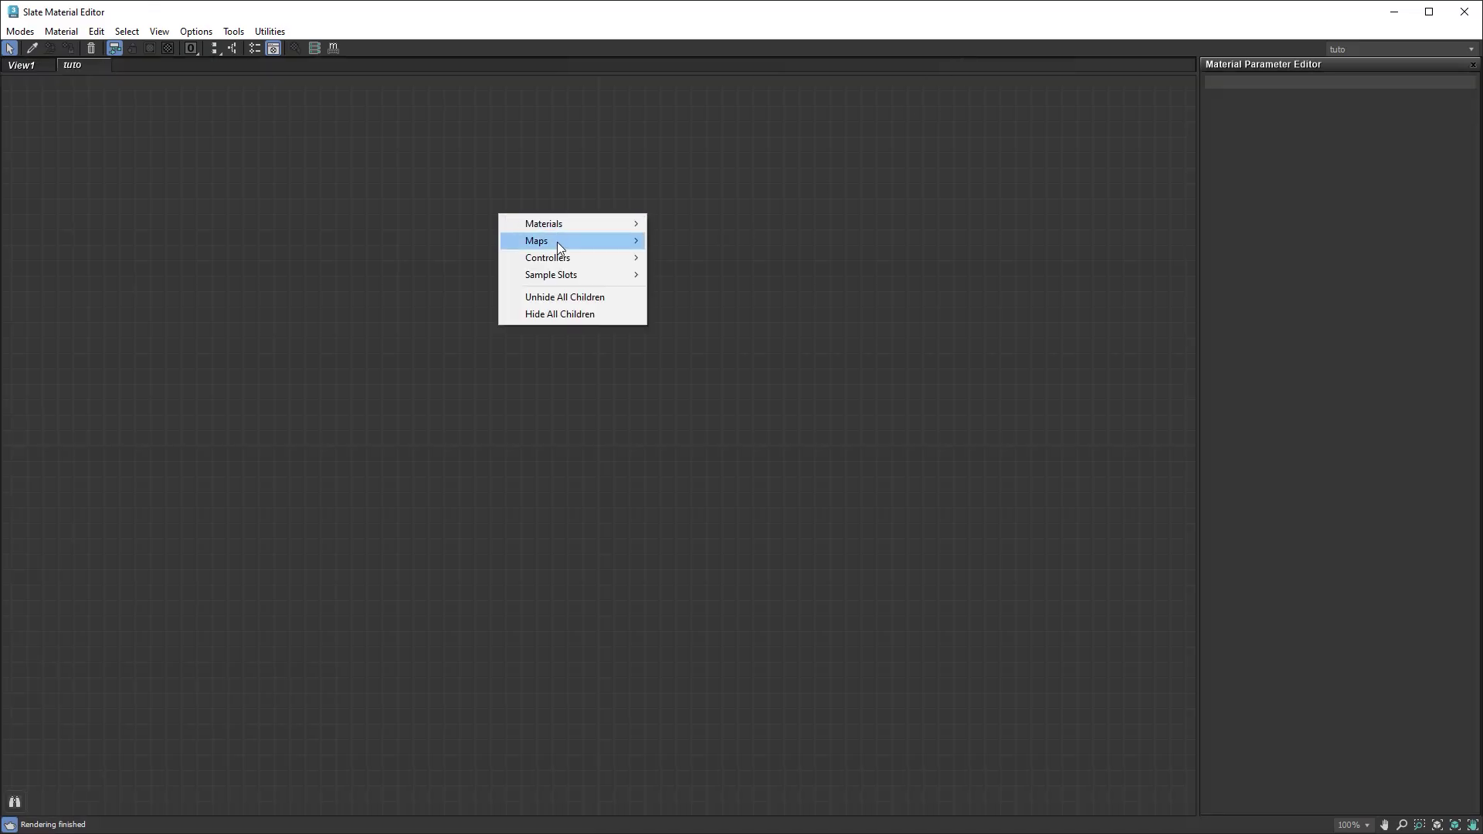
mouse_move(685, 257)
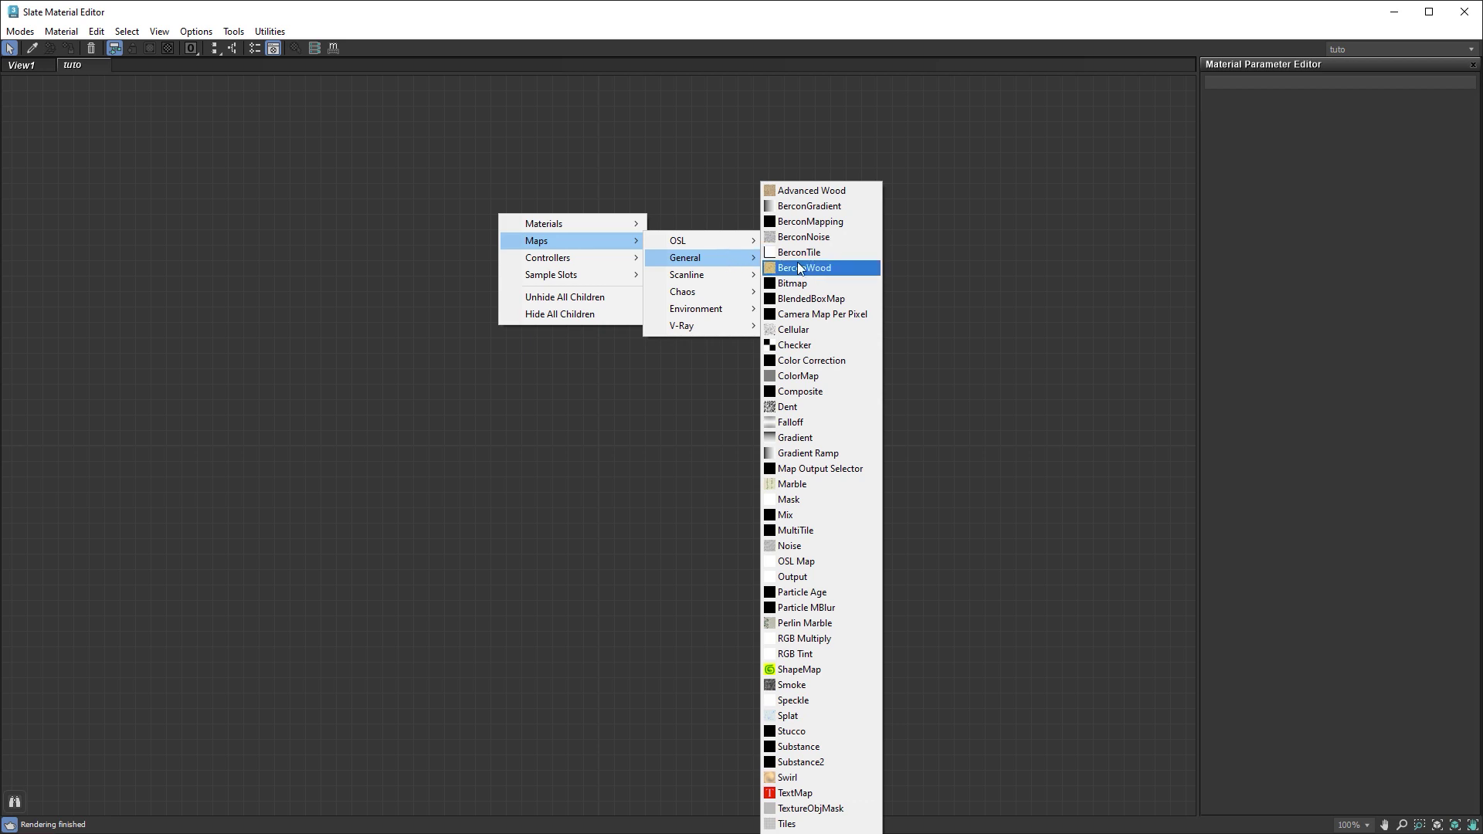
left_click(804, 284)
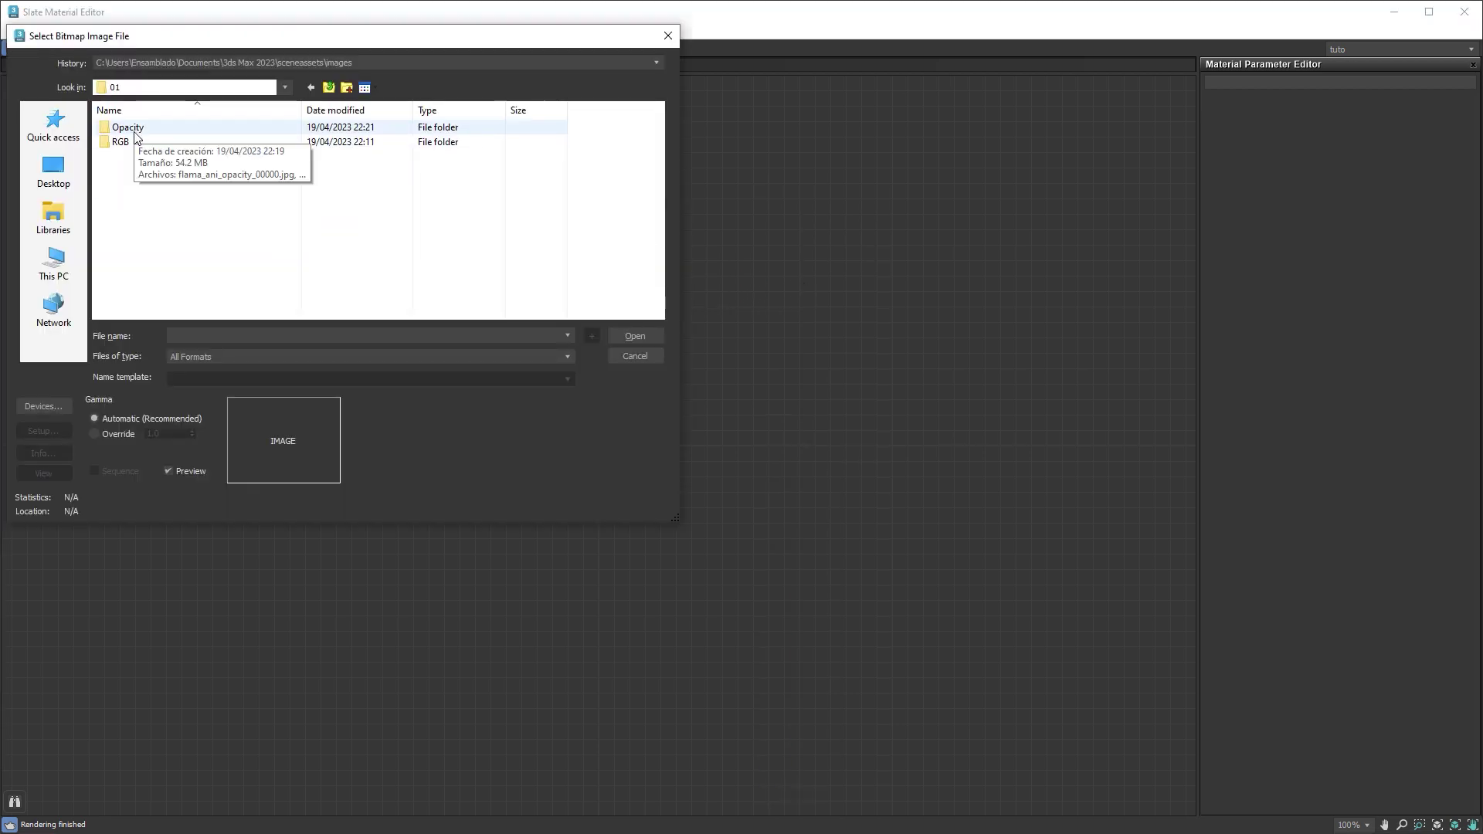
double_click(119, 142)
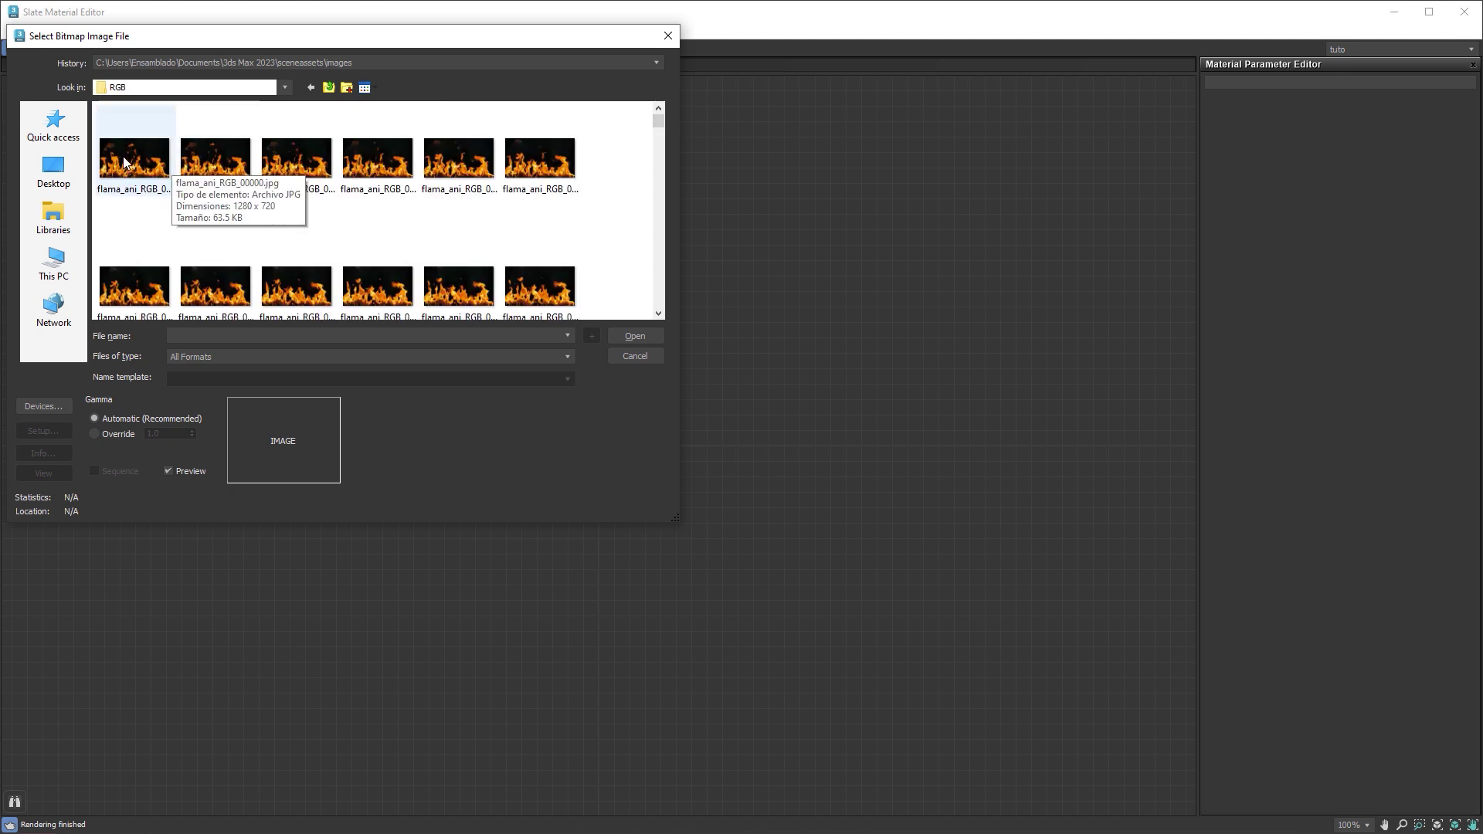
left_click(129, 162)
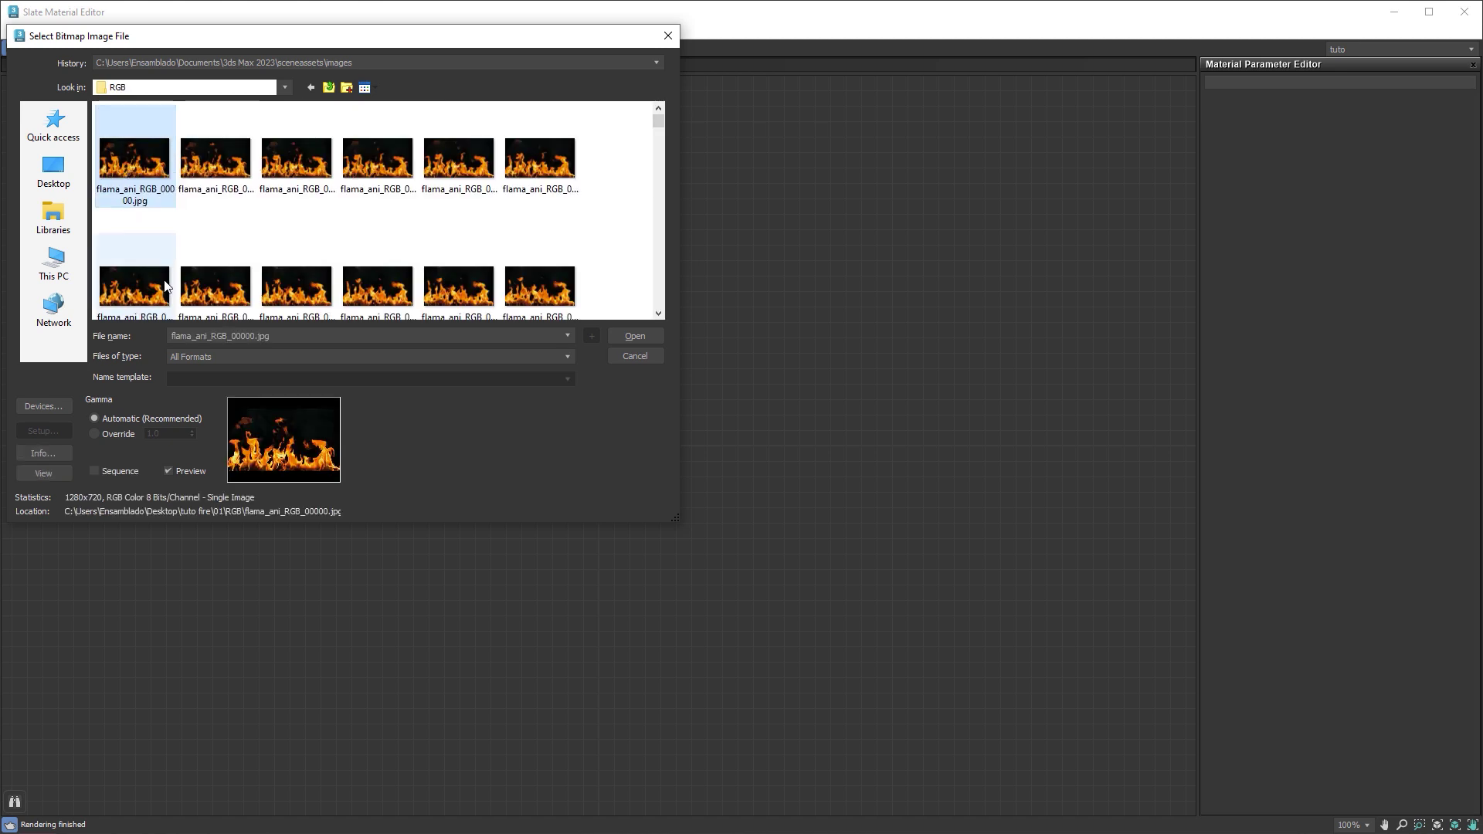
left_click(104, 471)
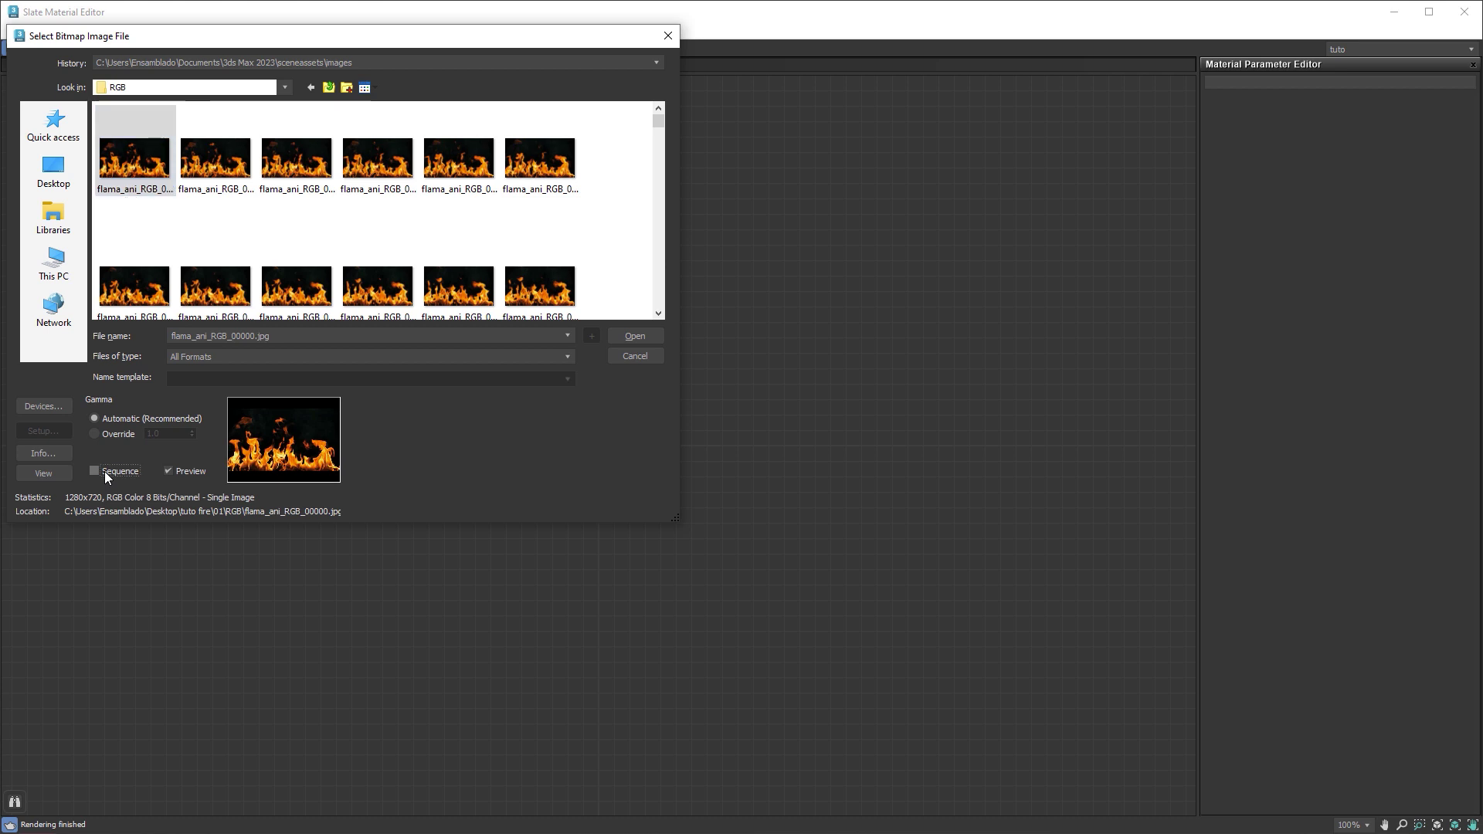
left_click(643, 337)
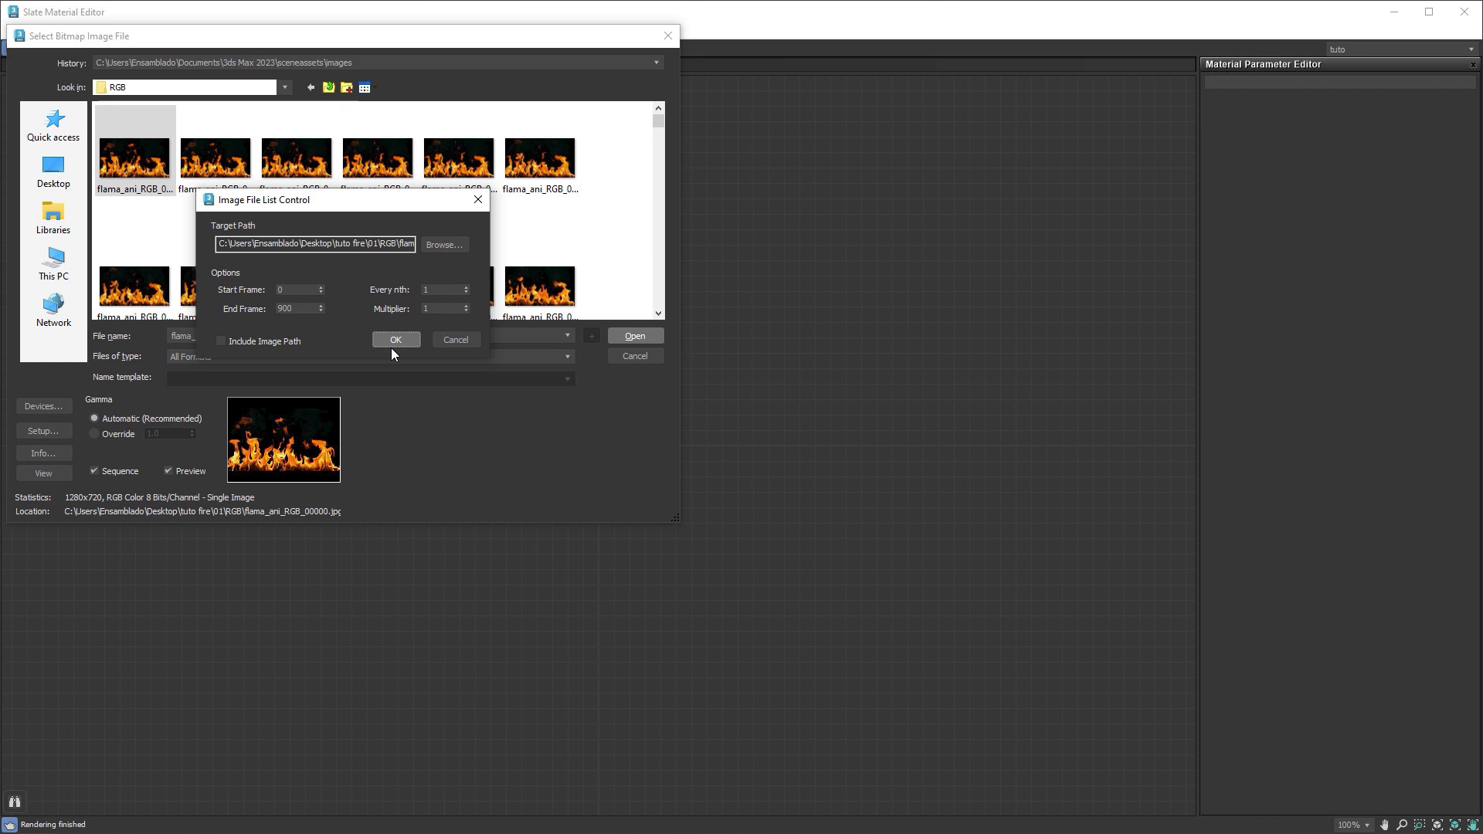
Step: Wire the full flame image sequence into the Diffuse of new VRayMtl Material #1 and show it in the viewport
left_click(395, 340)
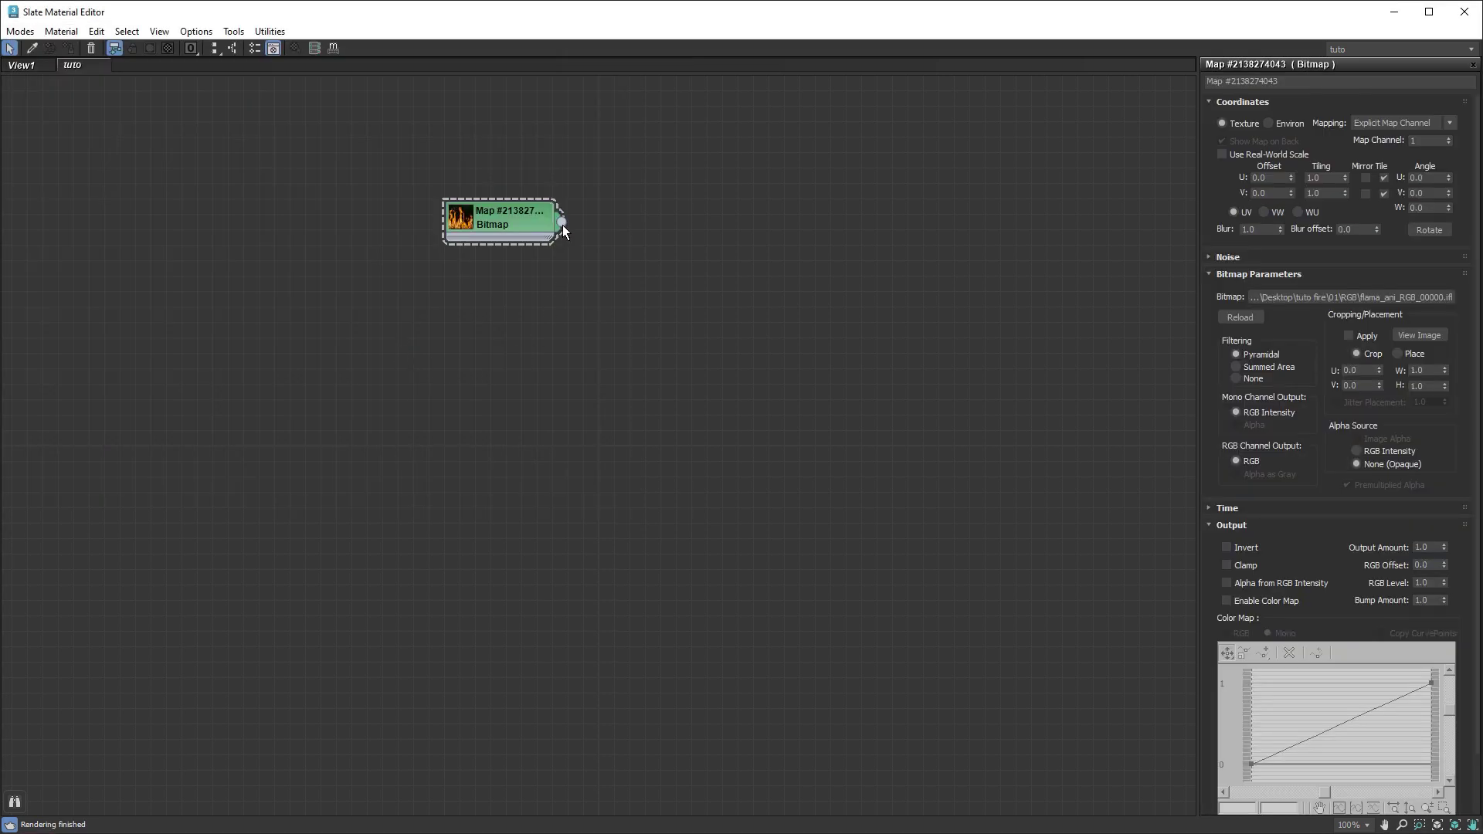
left_click_drag(563, 222, 630, 209)
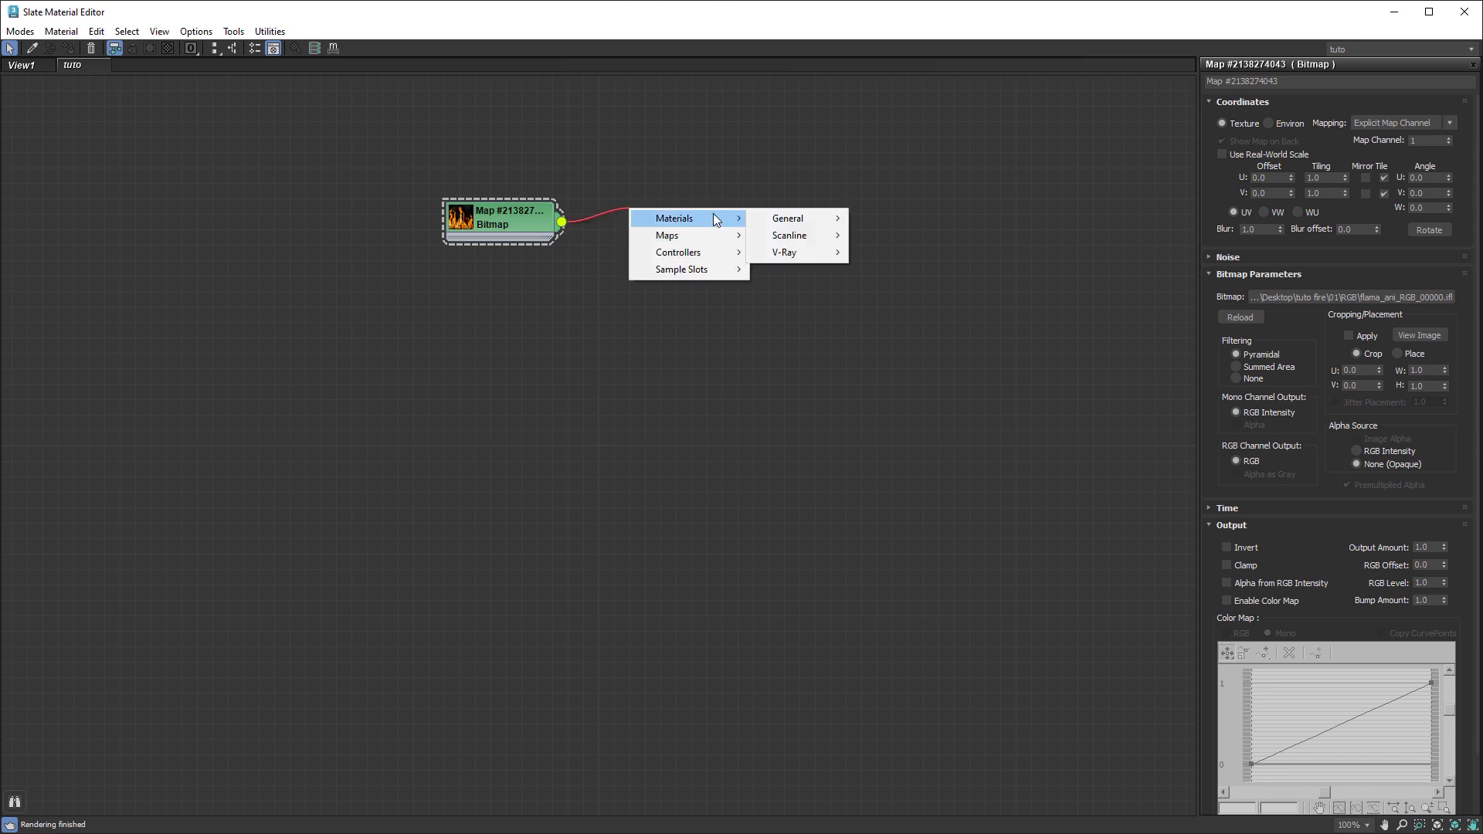
left_click(905, 449)
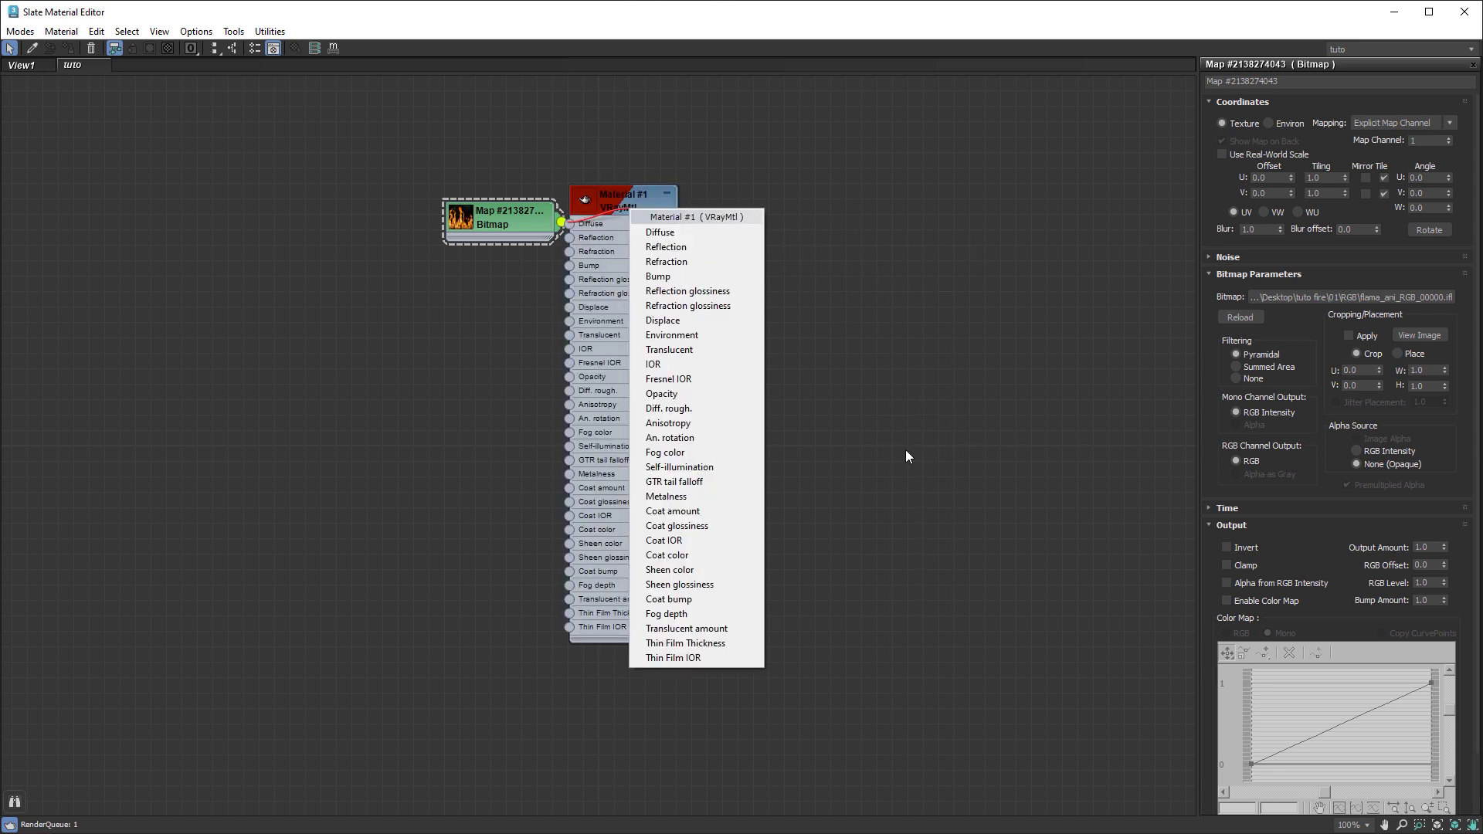
left_click(652, 231)
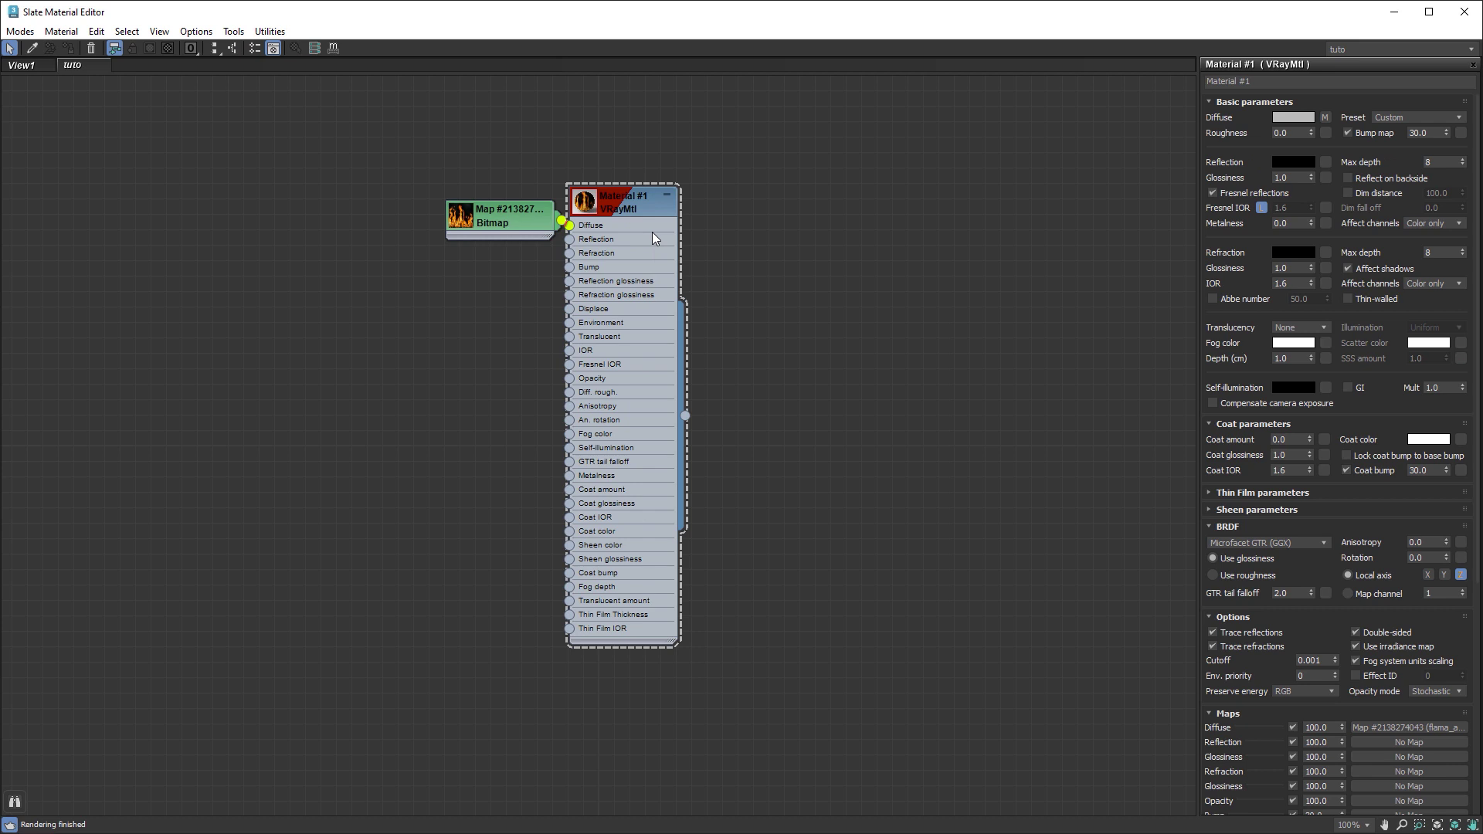
left_click_drag(515, 222, 485, 222)
left_click(630, 212)
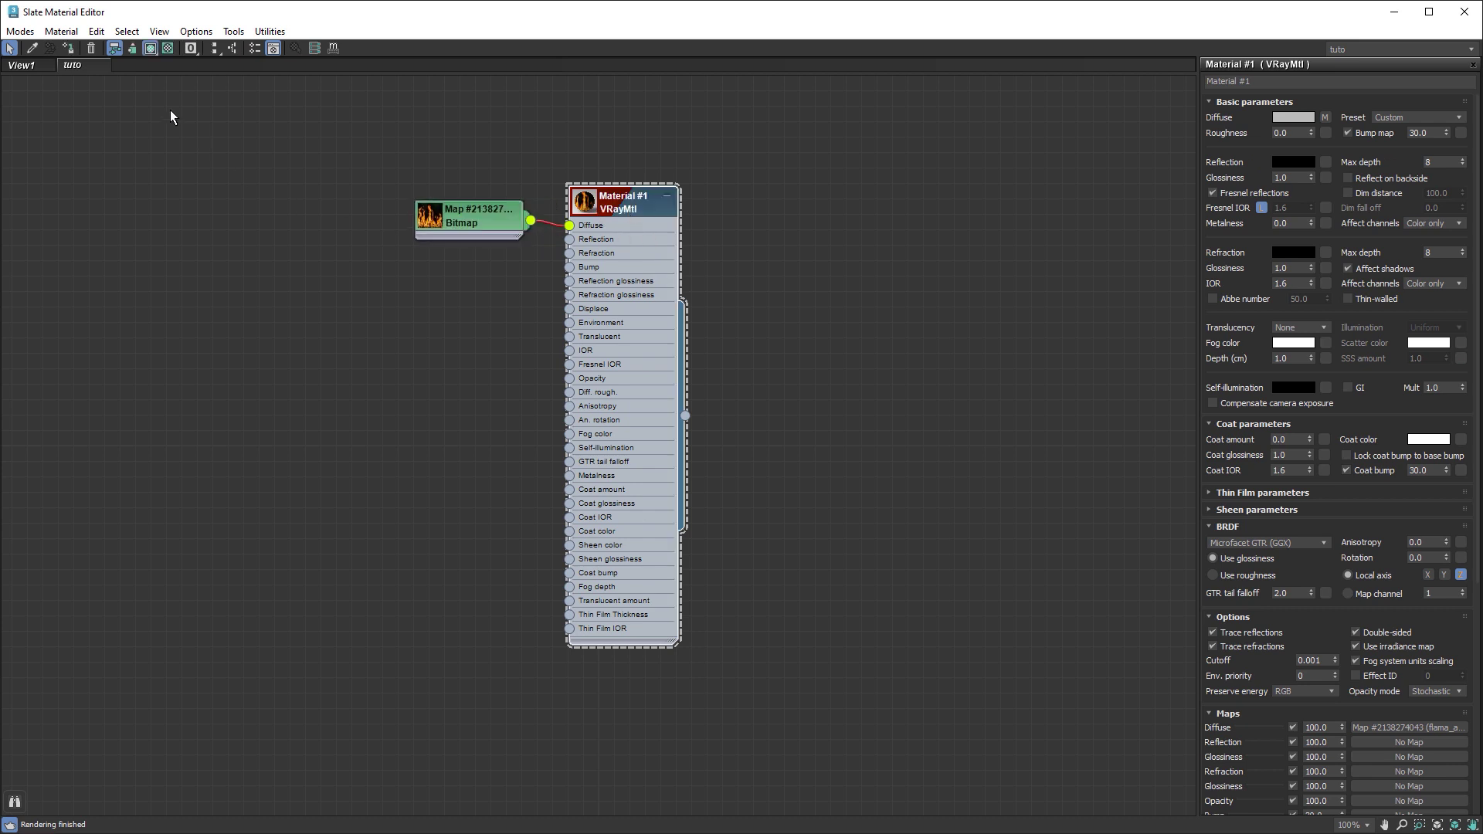
left_click(72, 51)
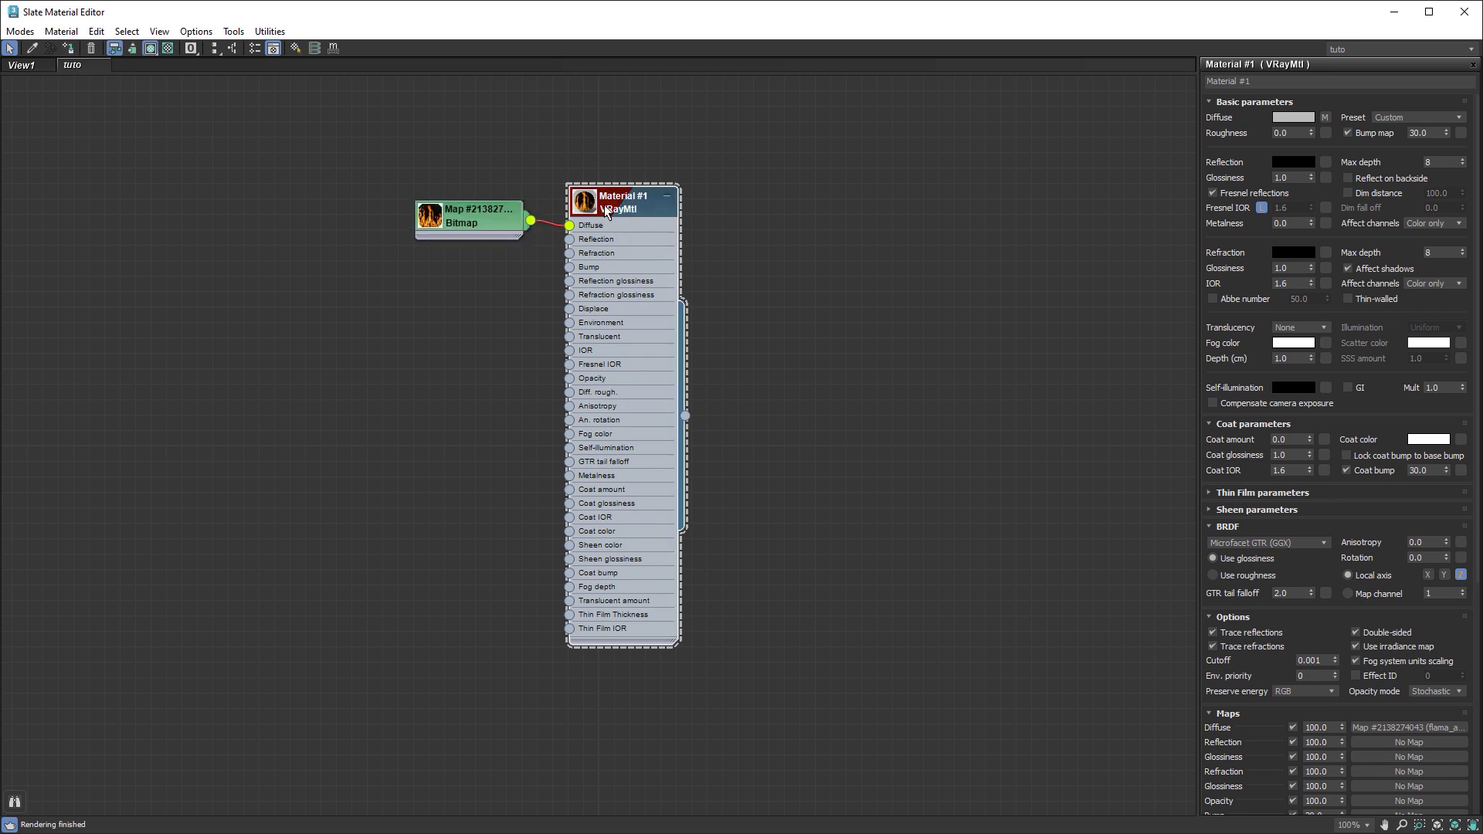
Step: Scrub the flame animation and frame the fireplace grate in a full-screen Perspective view
left_click(1464, 11)
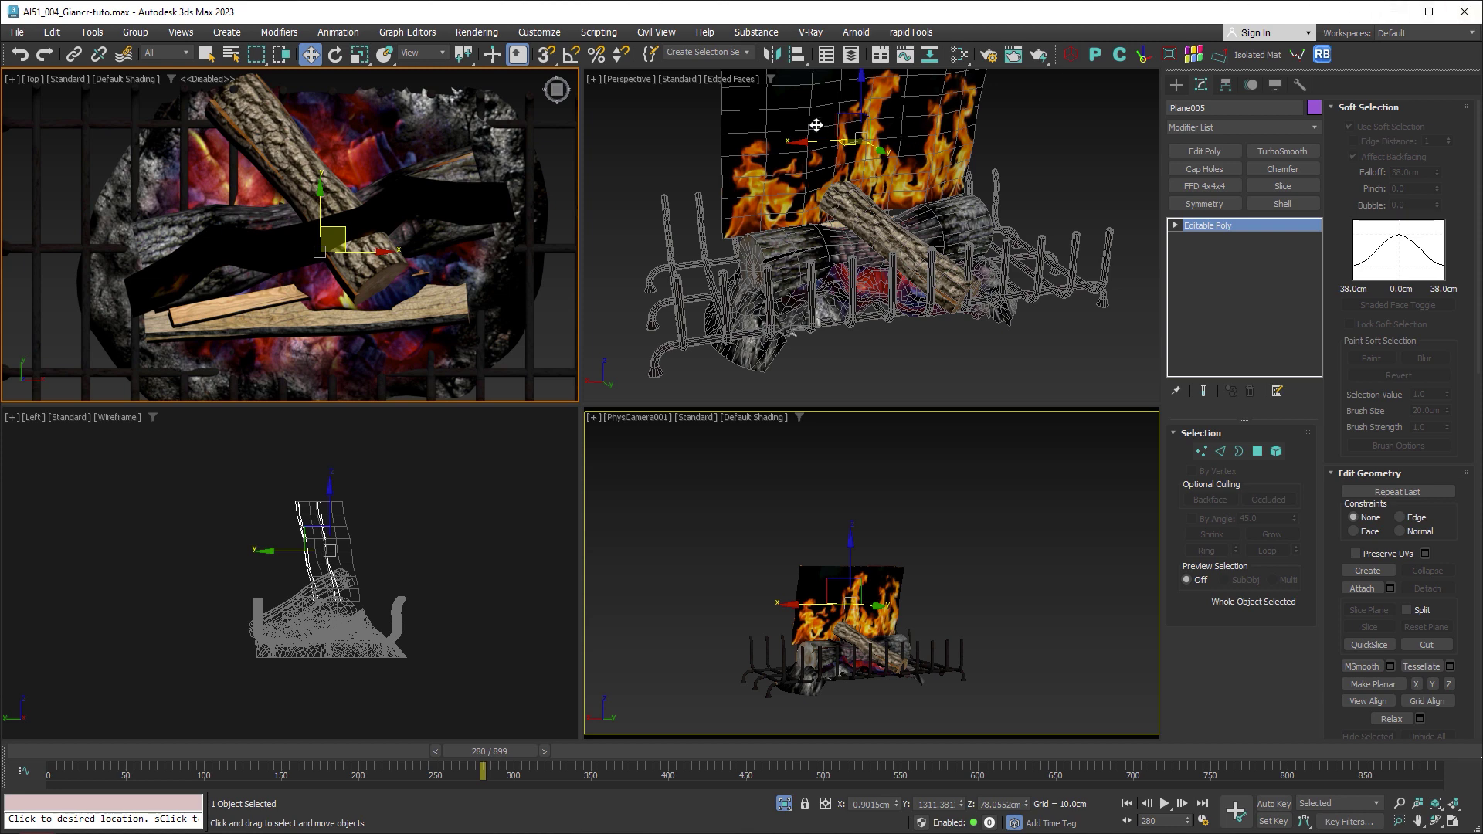
left_click_drag(502, 753, 1018, 749)
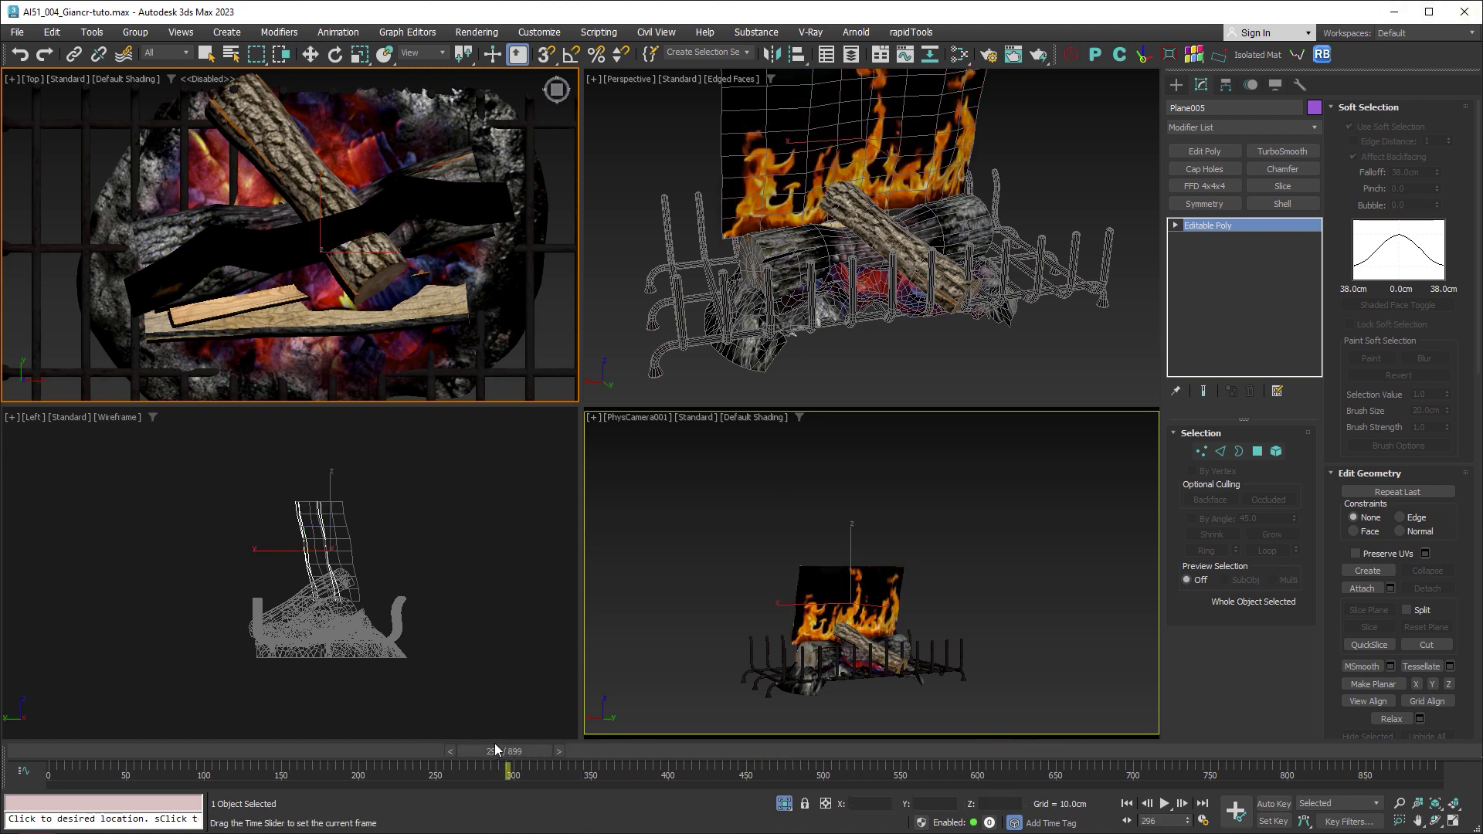
left_click_drag(1018, 746, 330, 736)
key("w")
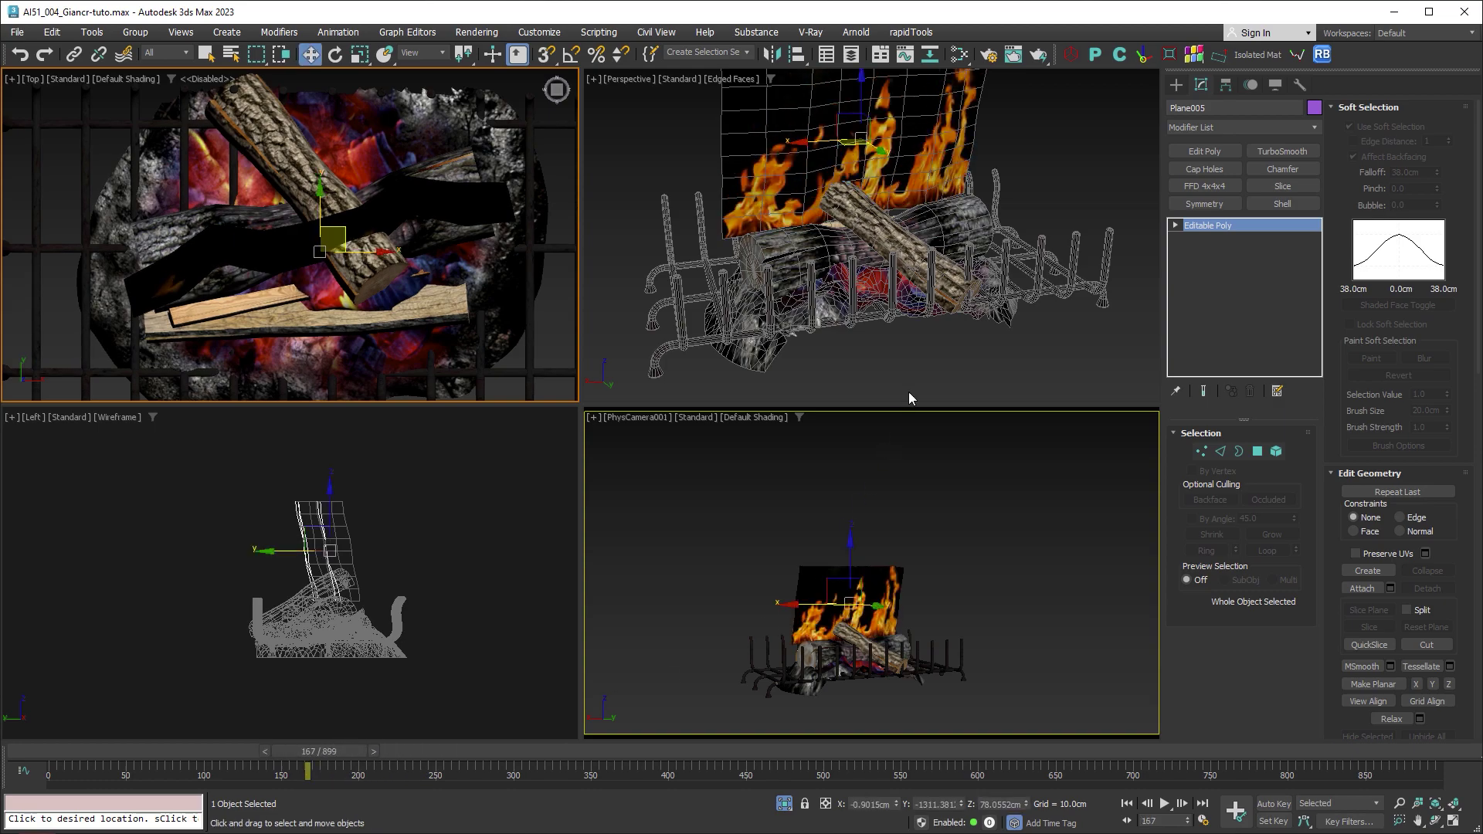
right_click(924, 369)
key("alt+w")
mouse_move(925, 369)
middle_mouse_down("alt")
mouse_move(734, 430)
mouse_move(609, 545)
middle_mouse_up("alt")
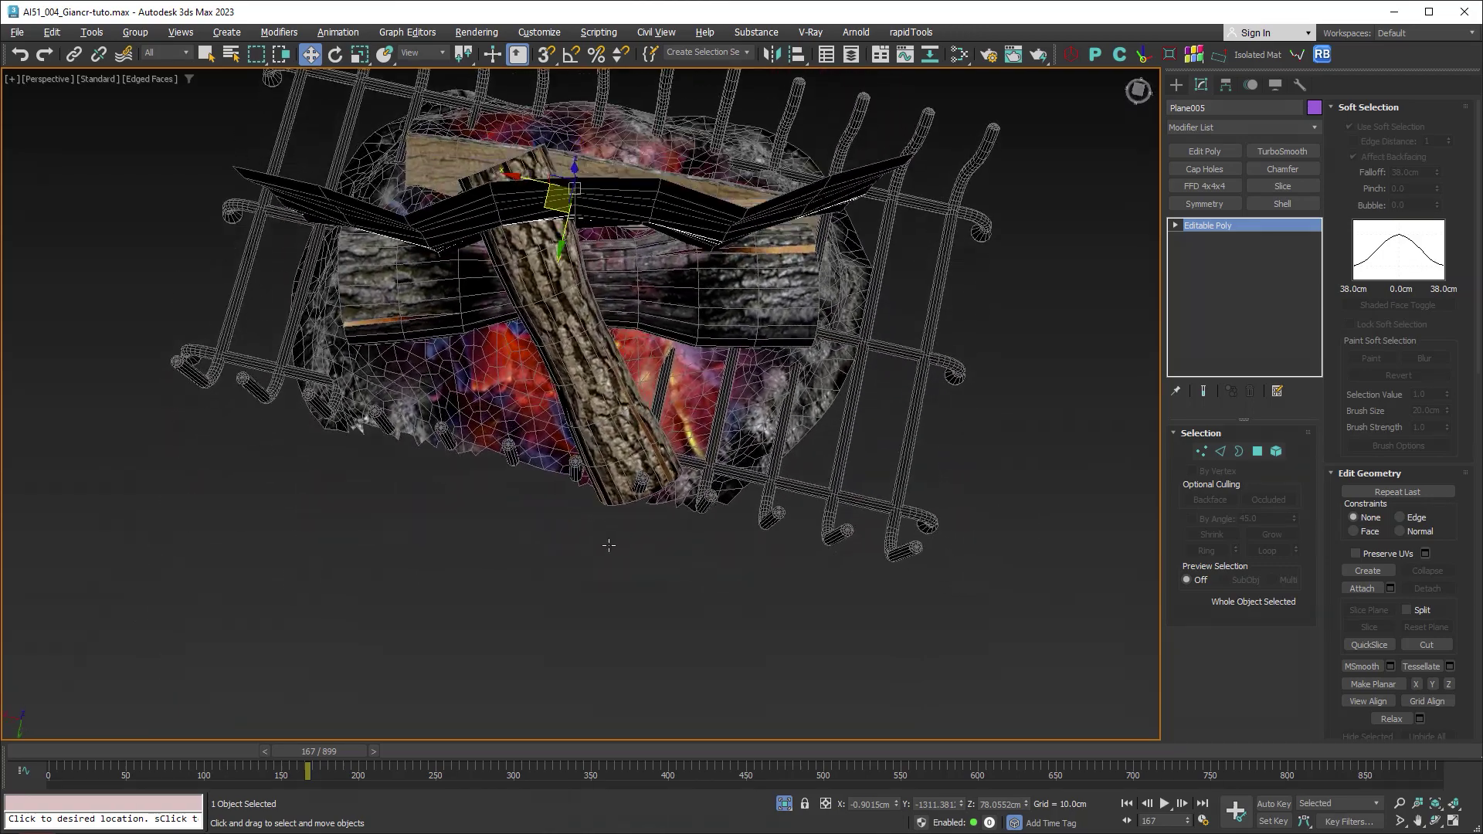
middle_click_drag(609, 546, 489, 284, "alt")
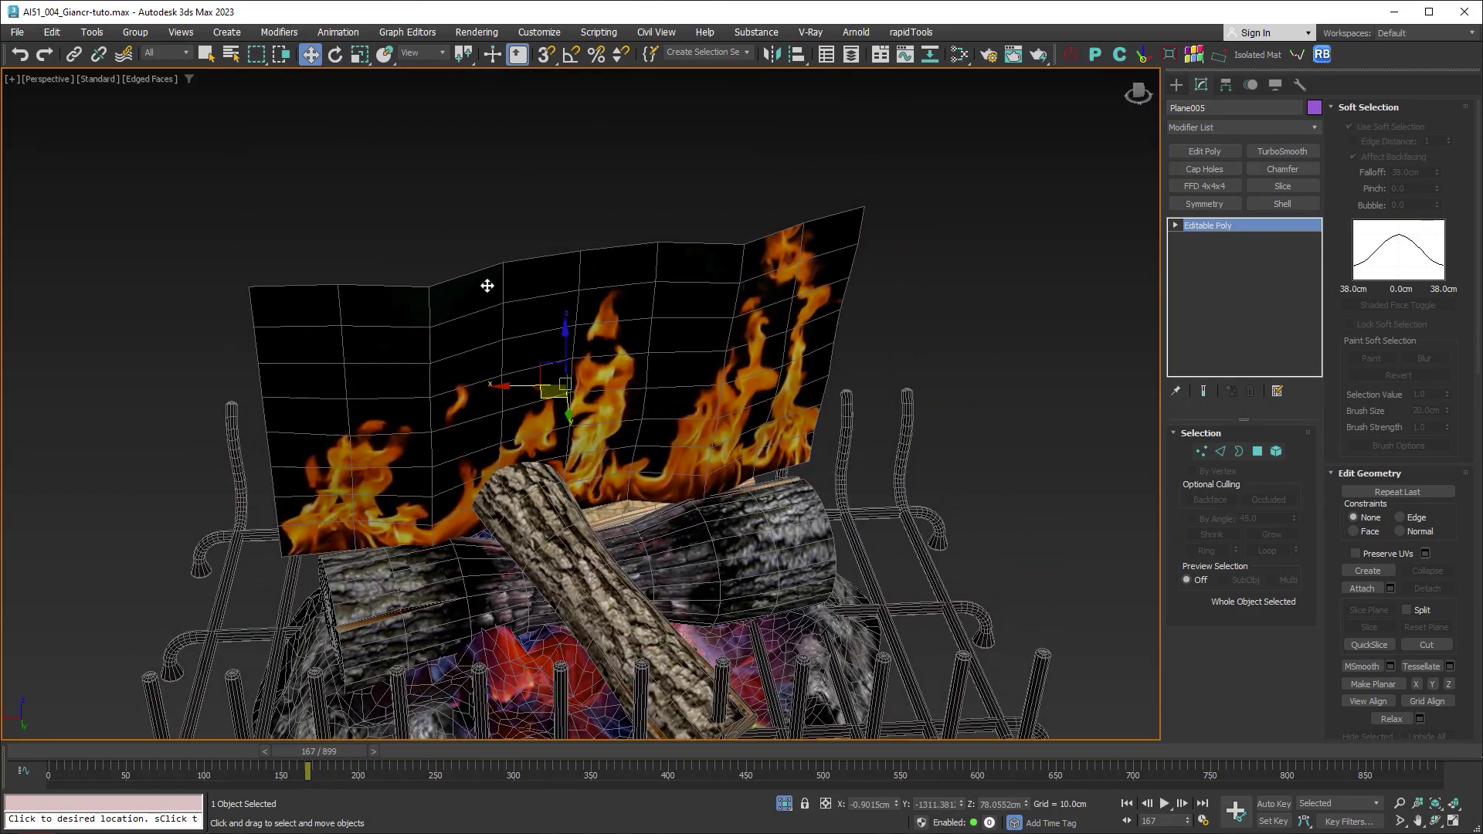
Step: Rotate Plane005 about 6.47° around Z so the flames face the camera
left_click(335, 54)
left_click_drag(531, 407, 836, 288)
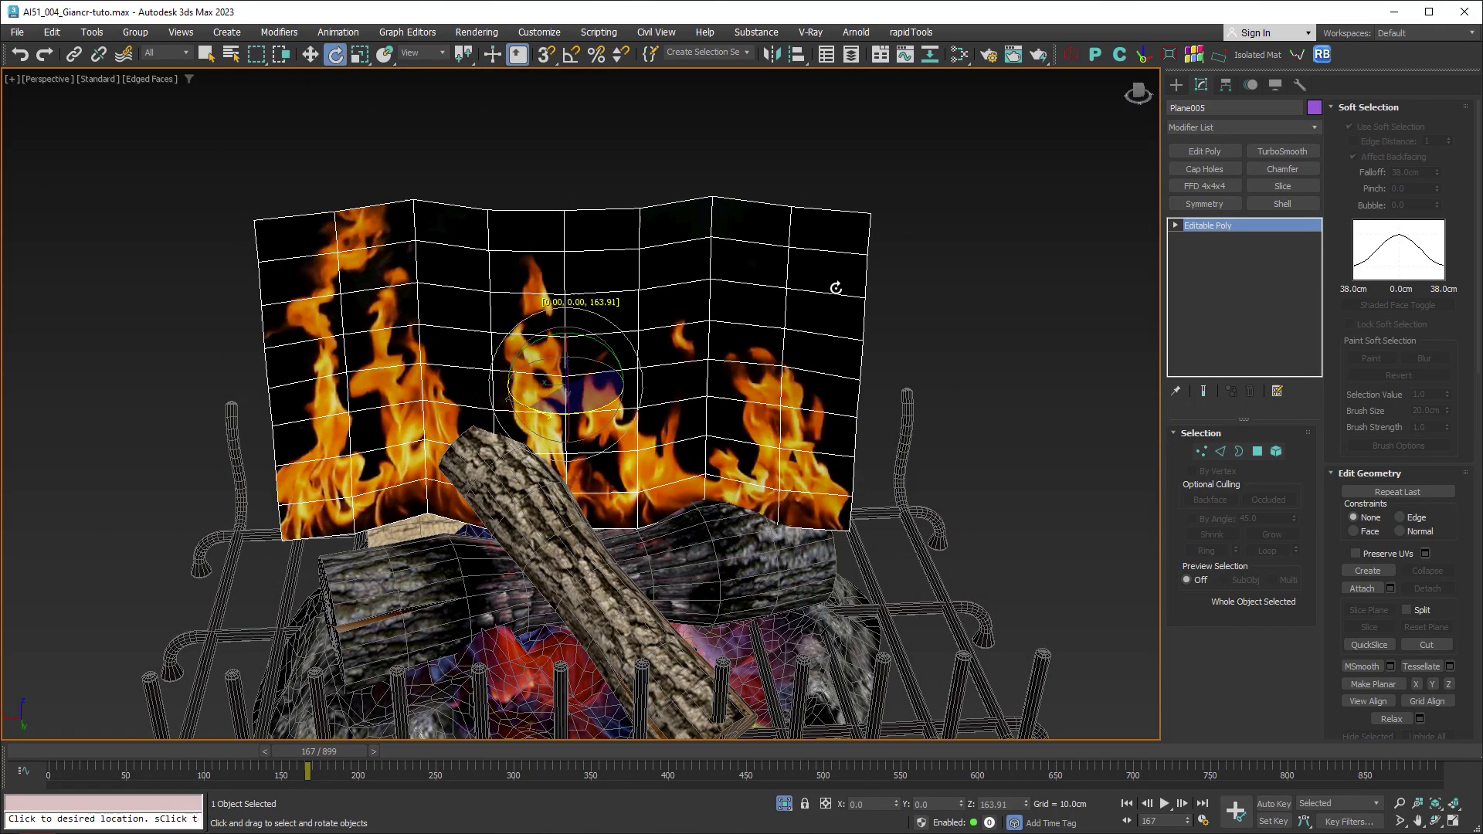
key("alt+w")
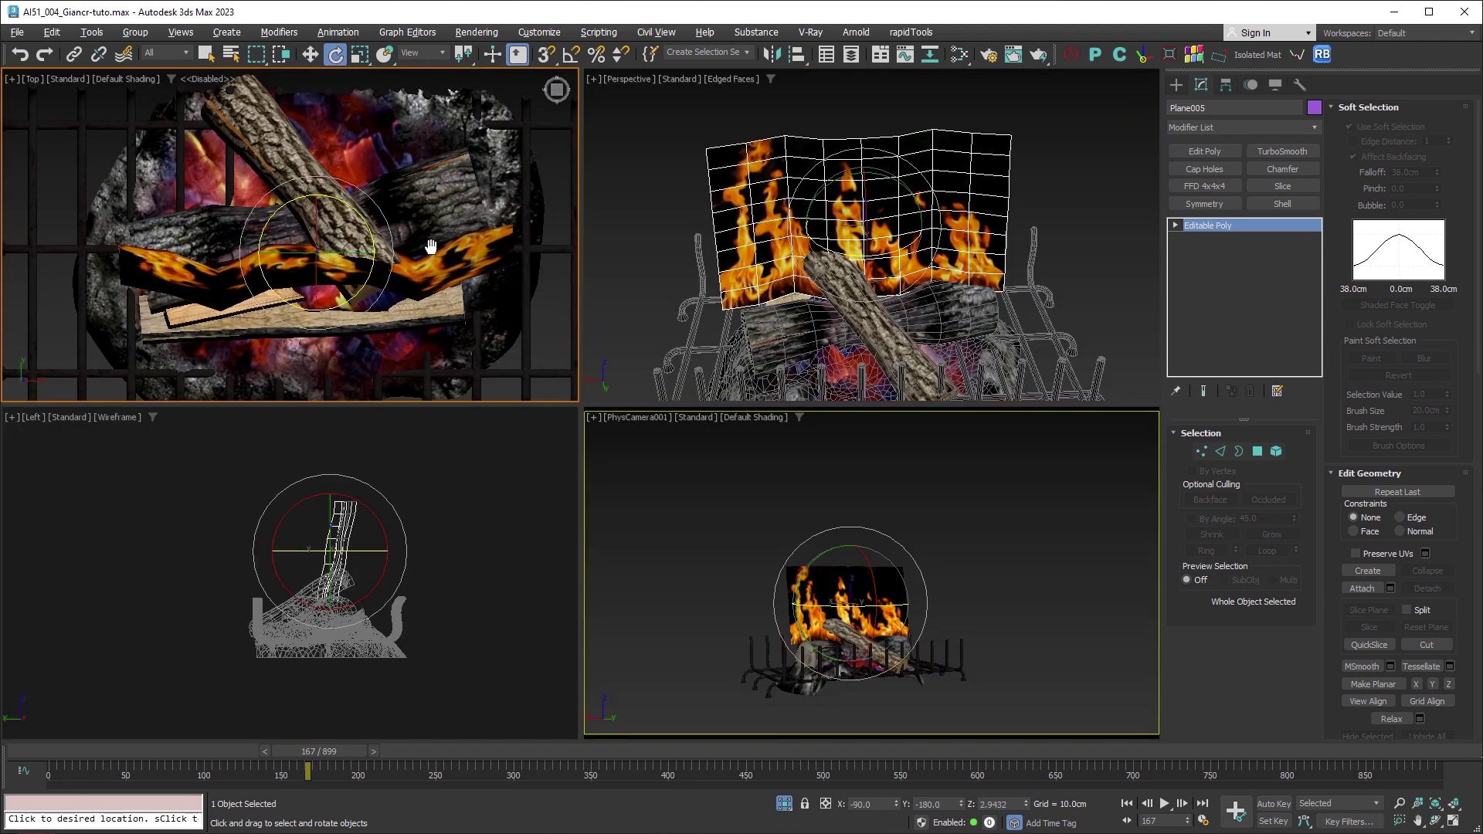
left_click_drag(283, 207, 279, 220)
Step: Preview the fire animation full-screen, orbiting to check the flame plane side-on
key("w")
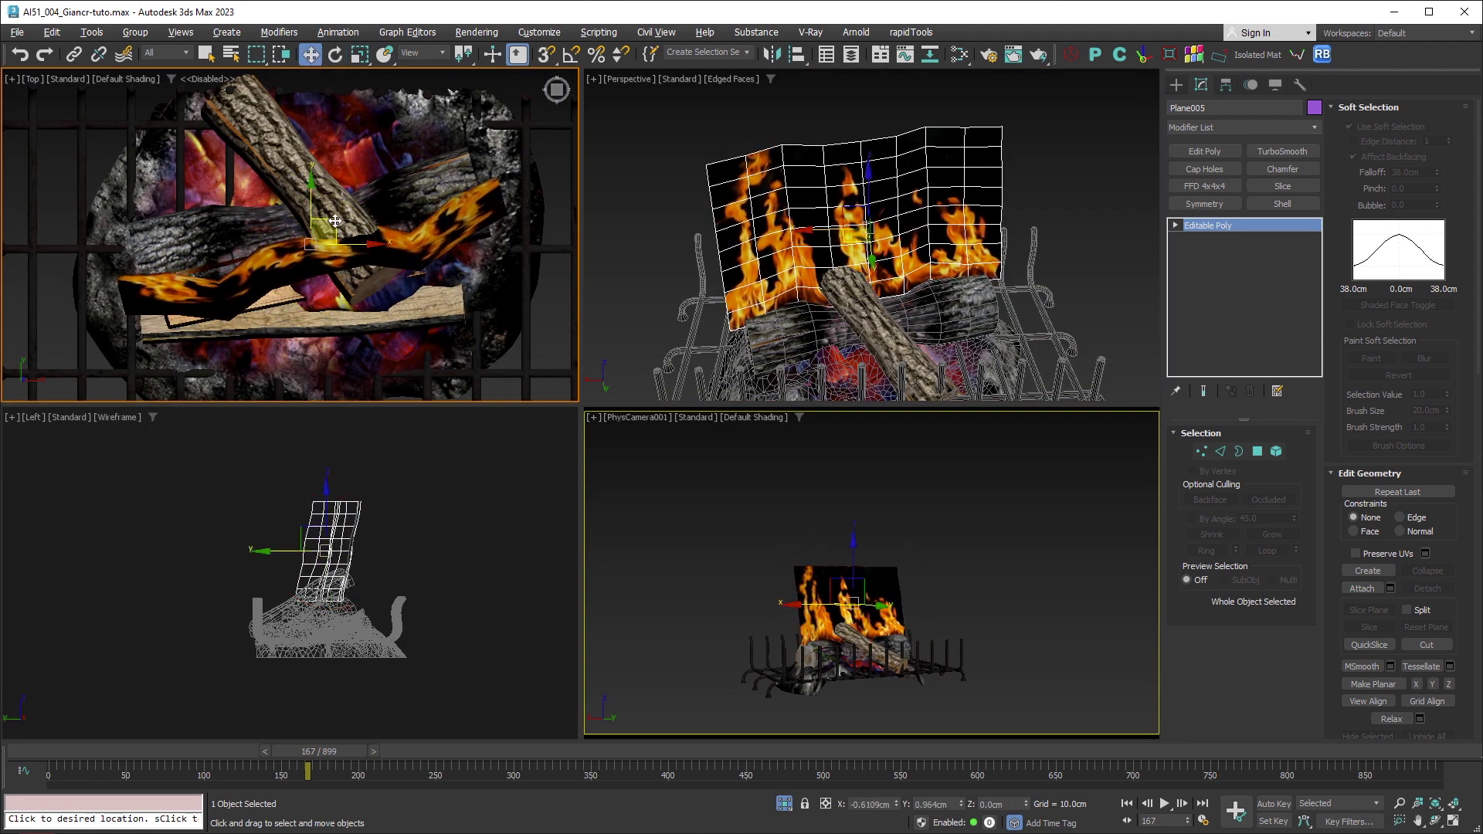
middle_click(717, 393)
key("alt+w")
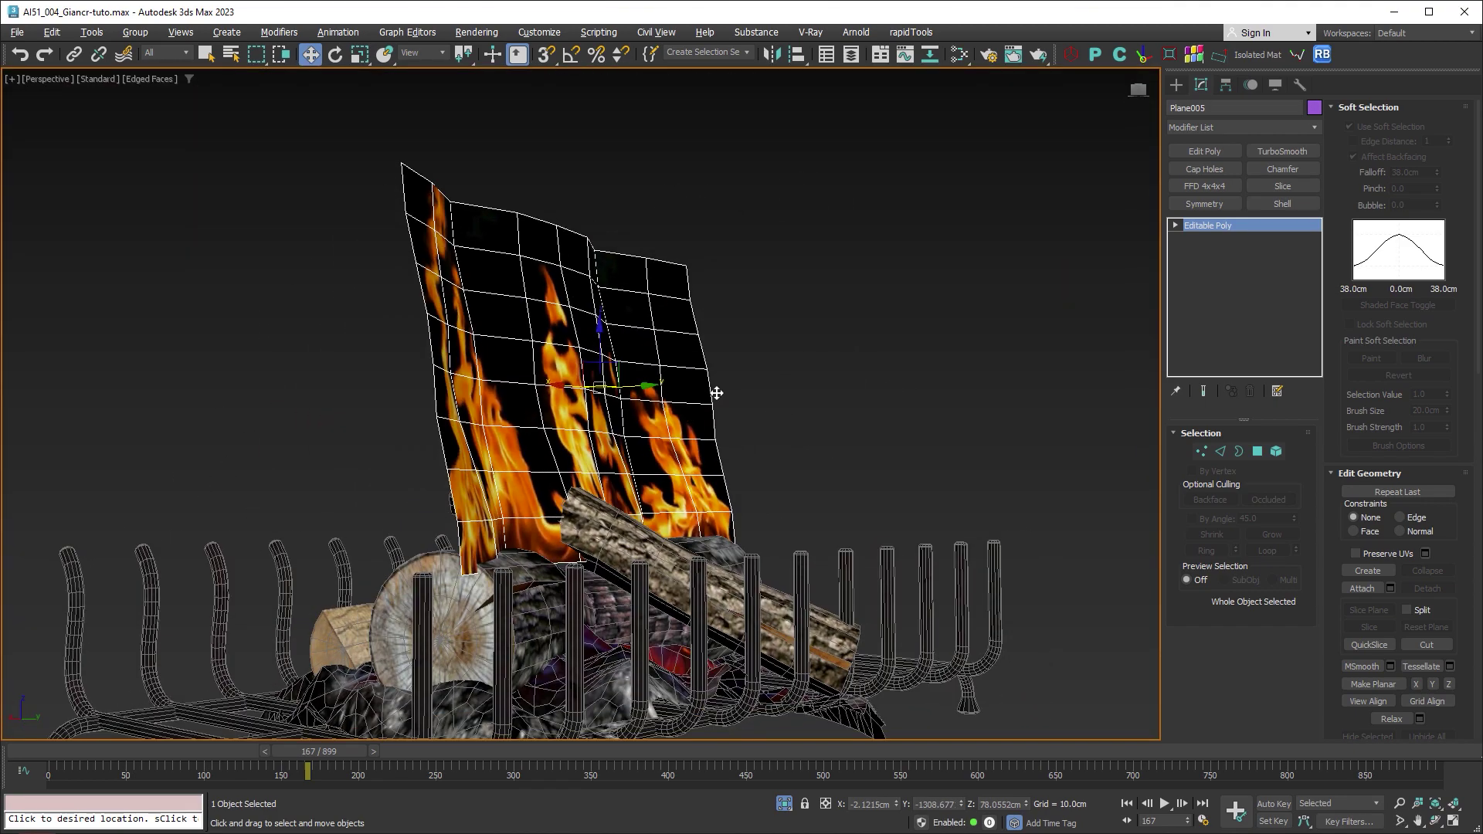
middle_click_drag(717, 394, 938, 763, "alt")
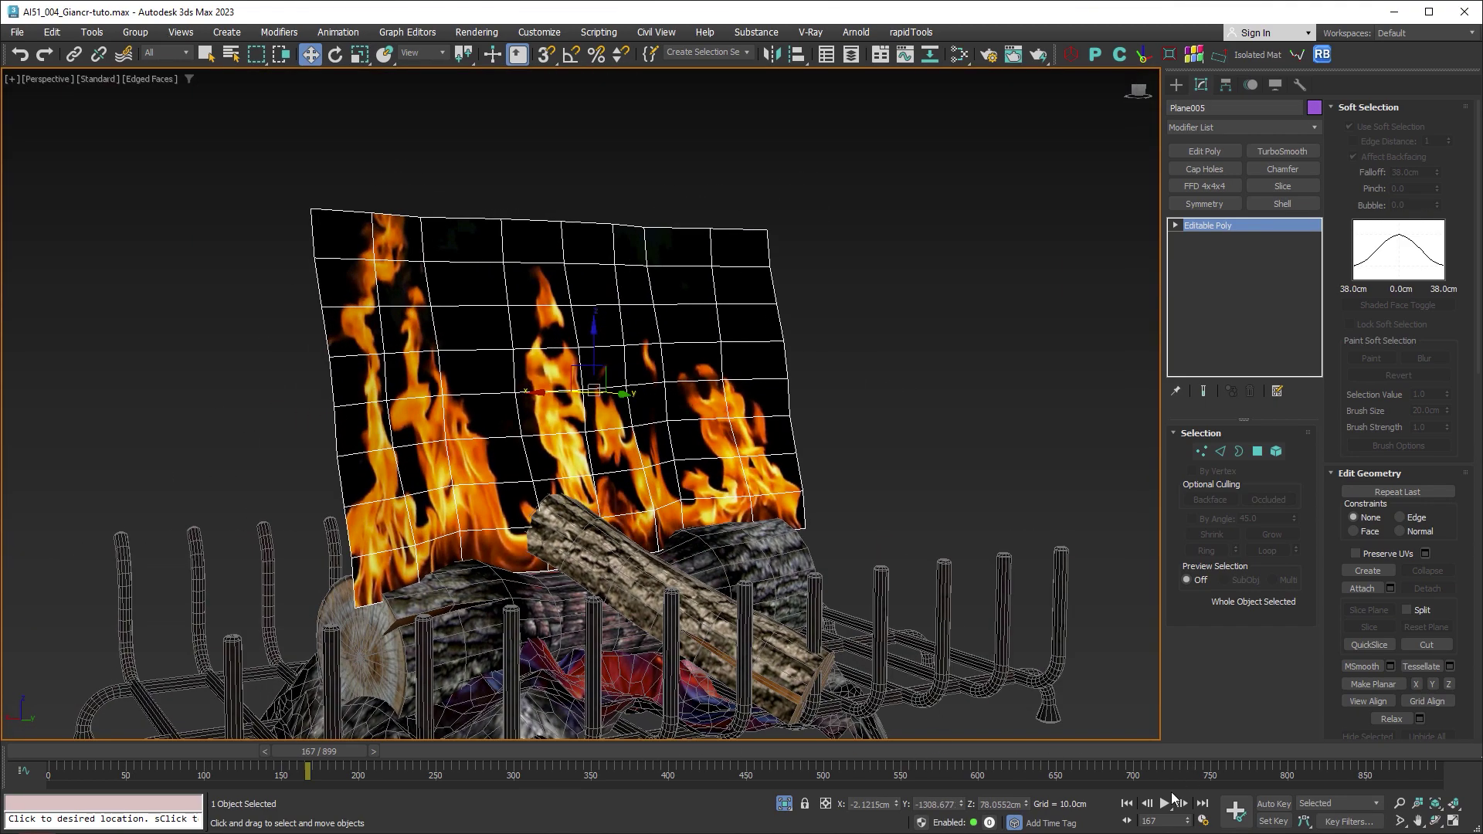
left_click(1165, 804)
mouse_move(1113, 634)
middle_mouse_down("alt")
mouse_move(861, 622)
mouse_move(789, 557)
middle_mouse_up("alt")
key("slash")
Step: Shift Plane005 slightly along Y and replay the flames from a close front view
key("w")
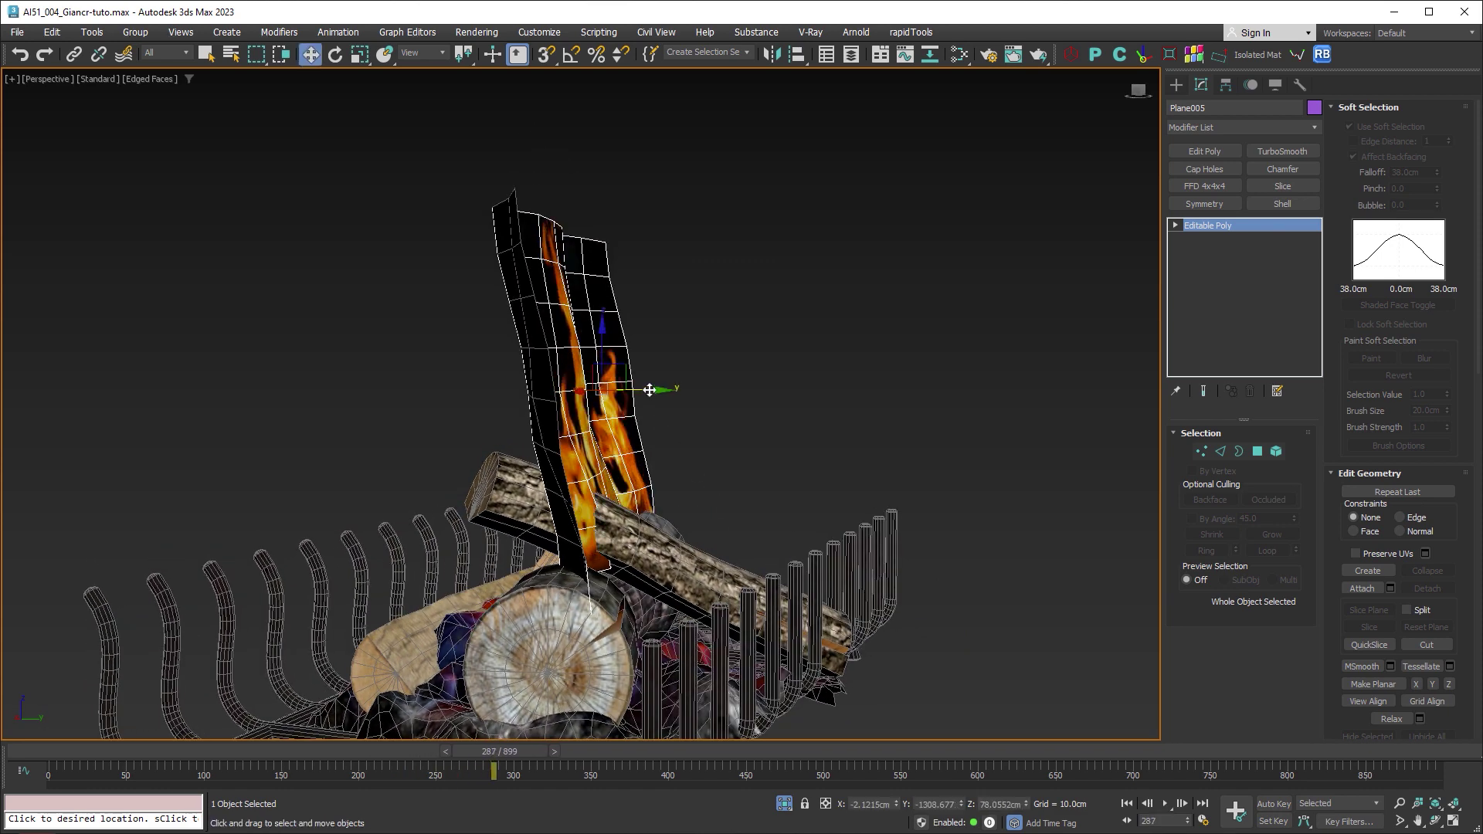
left_click_drag(650, 390, 638, 395)
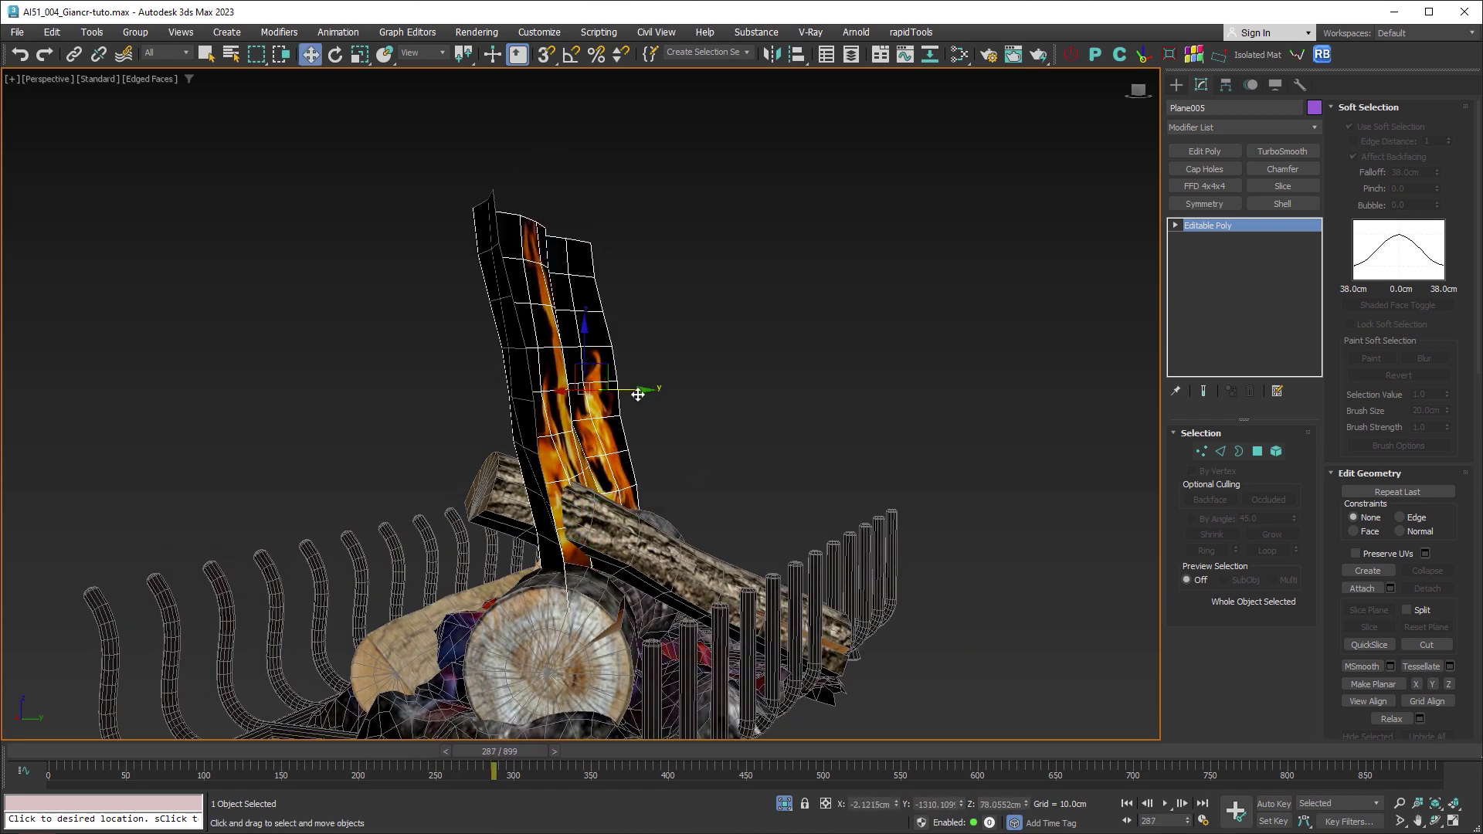
left_click(1165, 803)
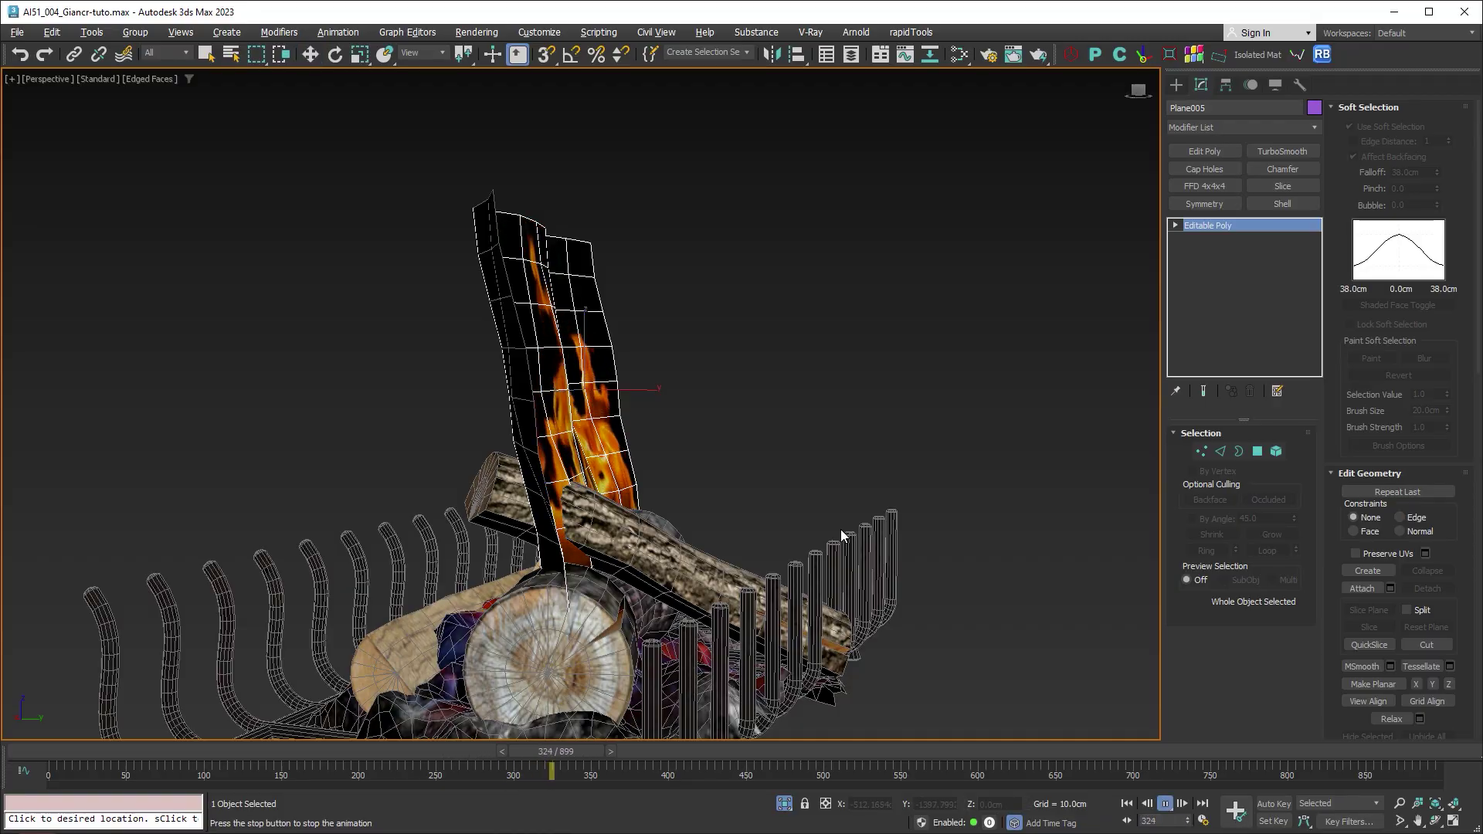
mouse_move(840, 530)
middle_mouse_down("alt")
mouse_move(564, 557)
mouse_move(776, 541)
middle_mouse_up("alt")
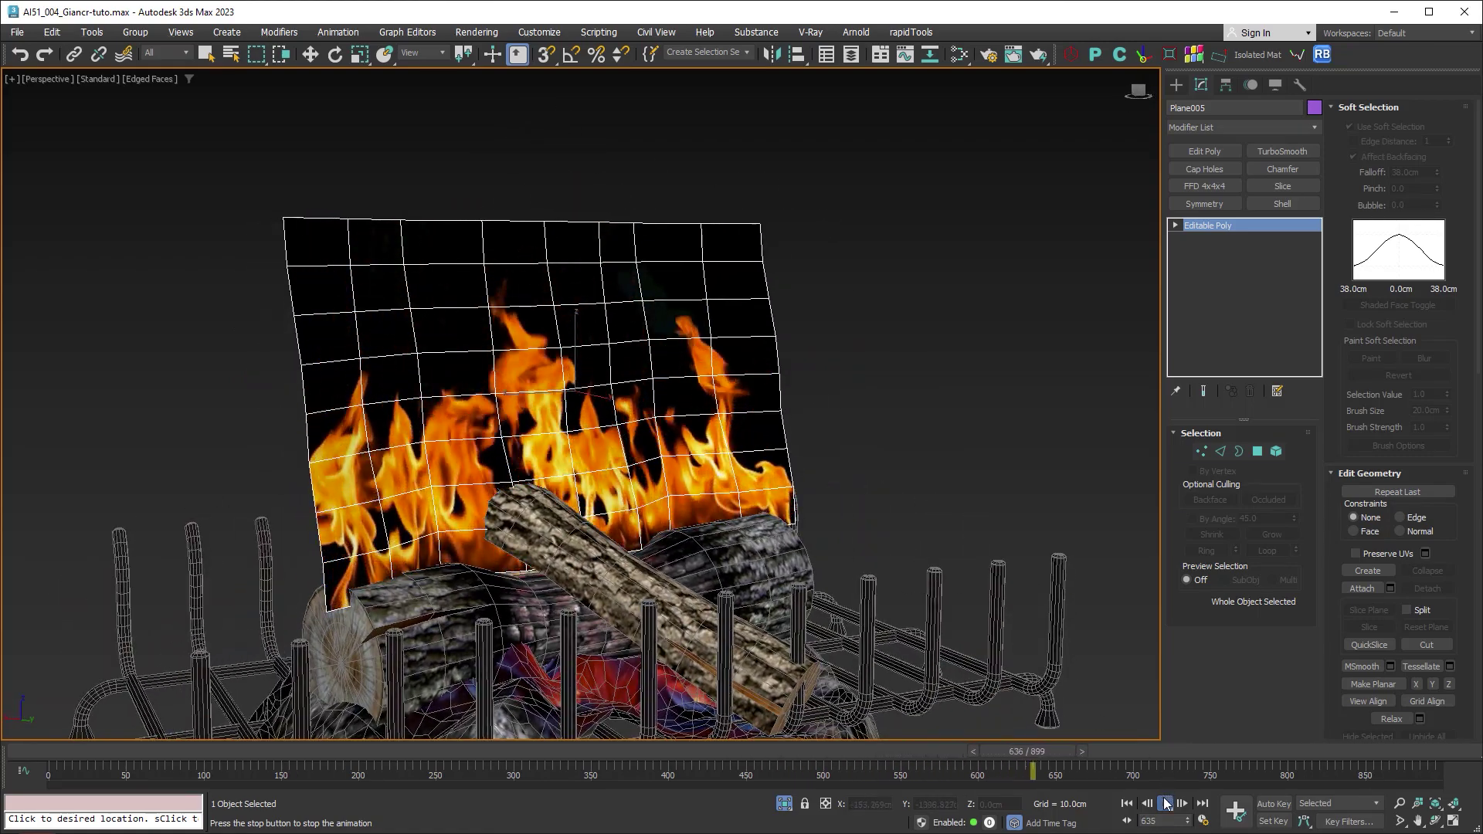
key("w")
key("Escape")
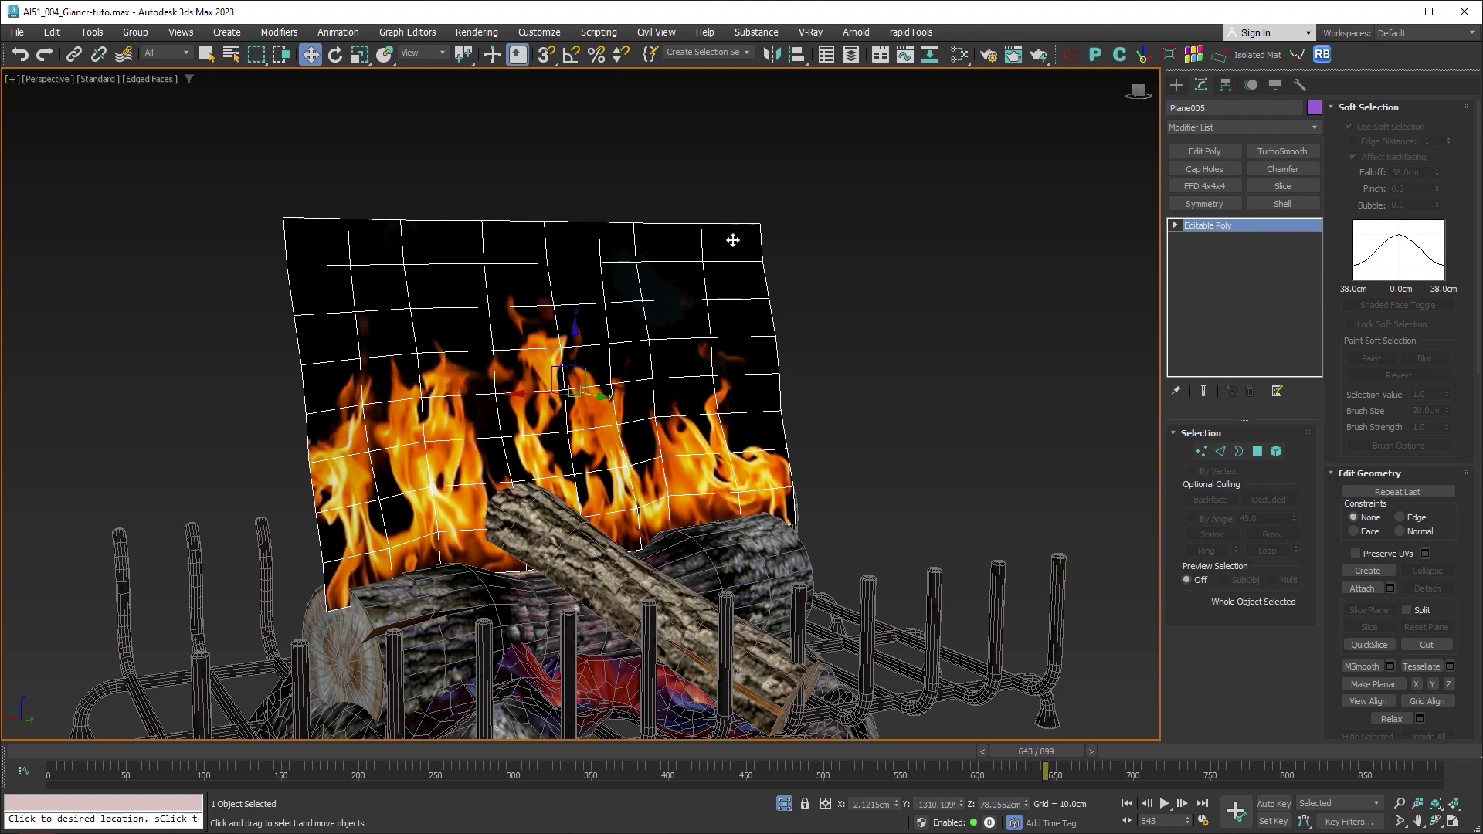
Step: Load flama_ani_opacity_00000.jpg from the Opacity folder as an image sequence into the second bitmap
left_click(959, 54)
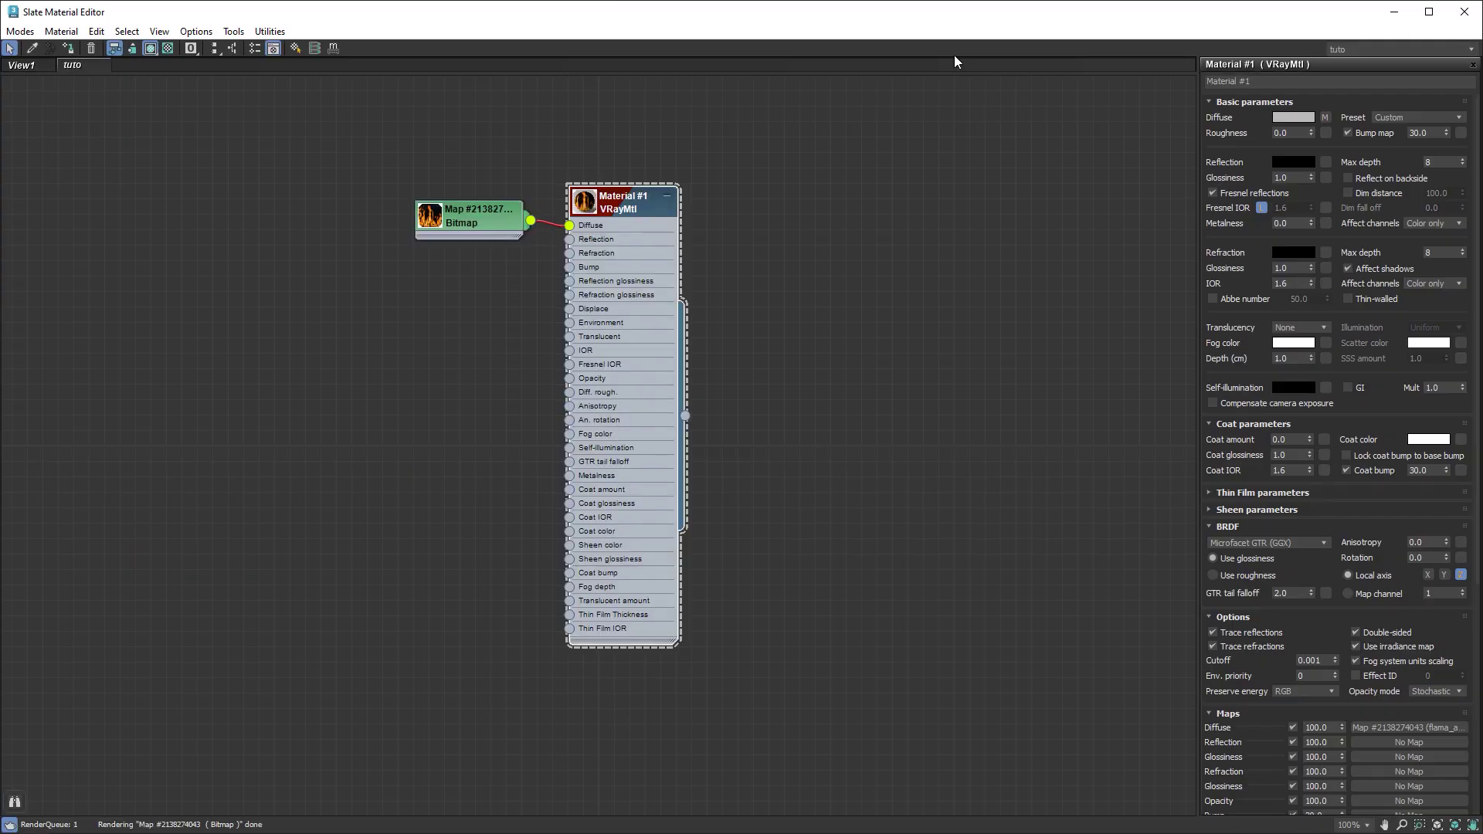
double_click(463, 337)
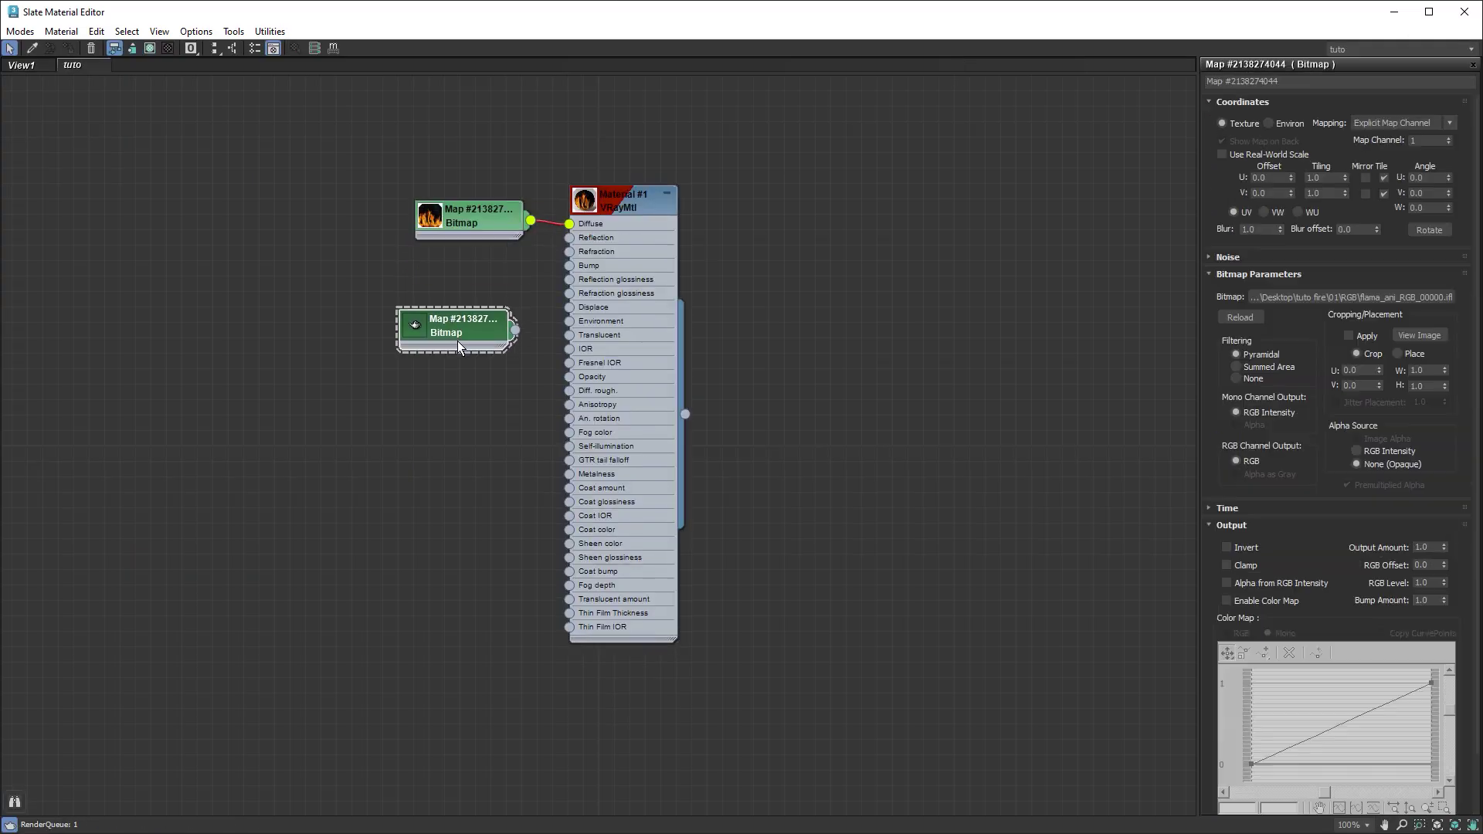
left_click(1352, 297)
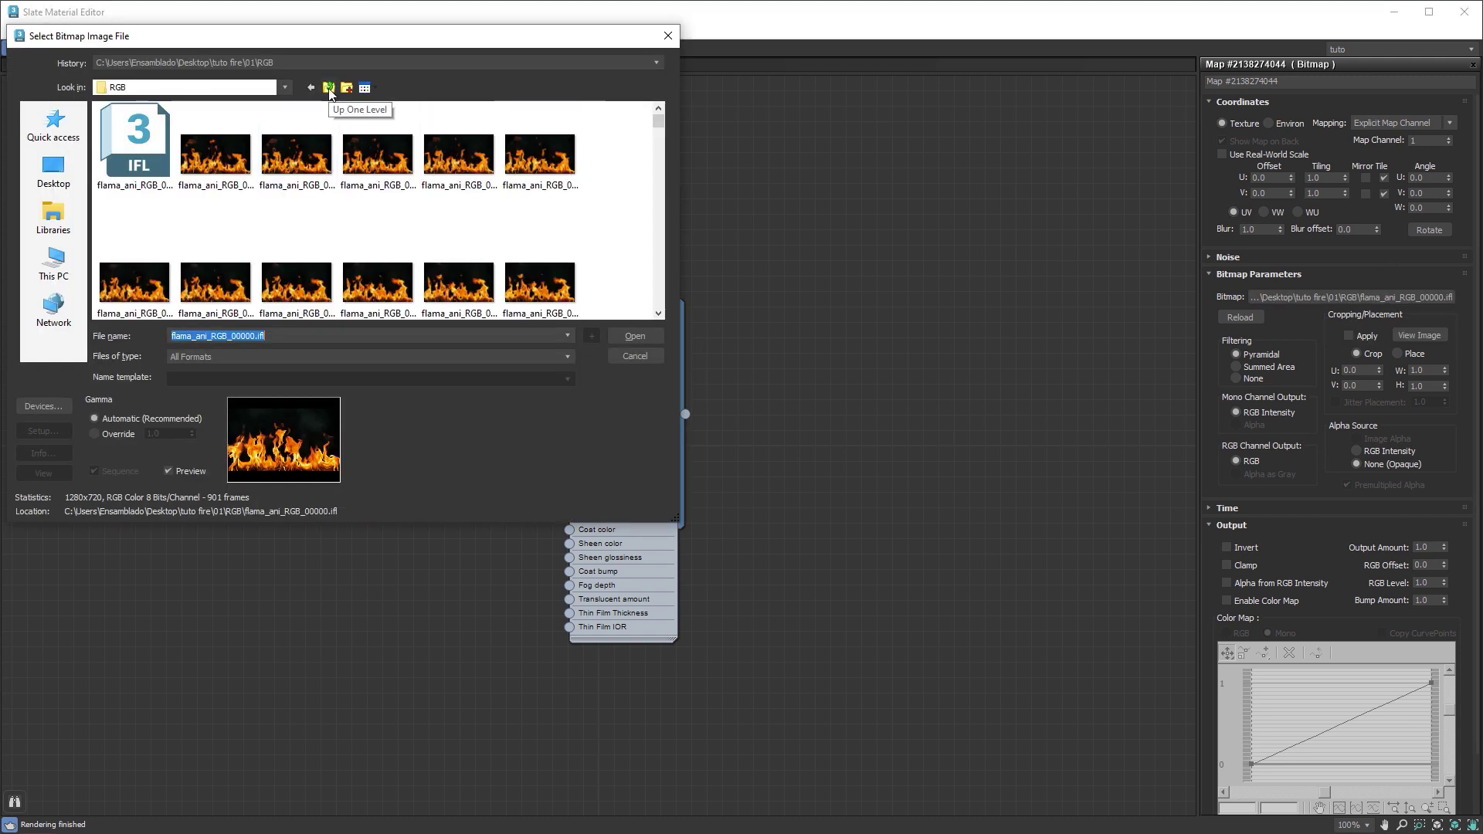
left_click(328, 87)
double_click(150, 129)
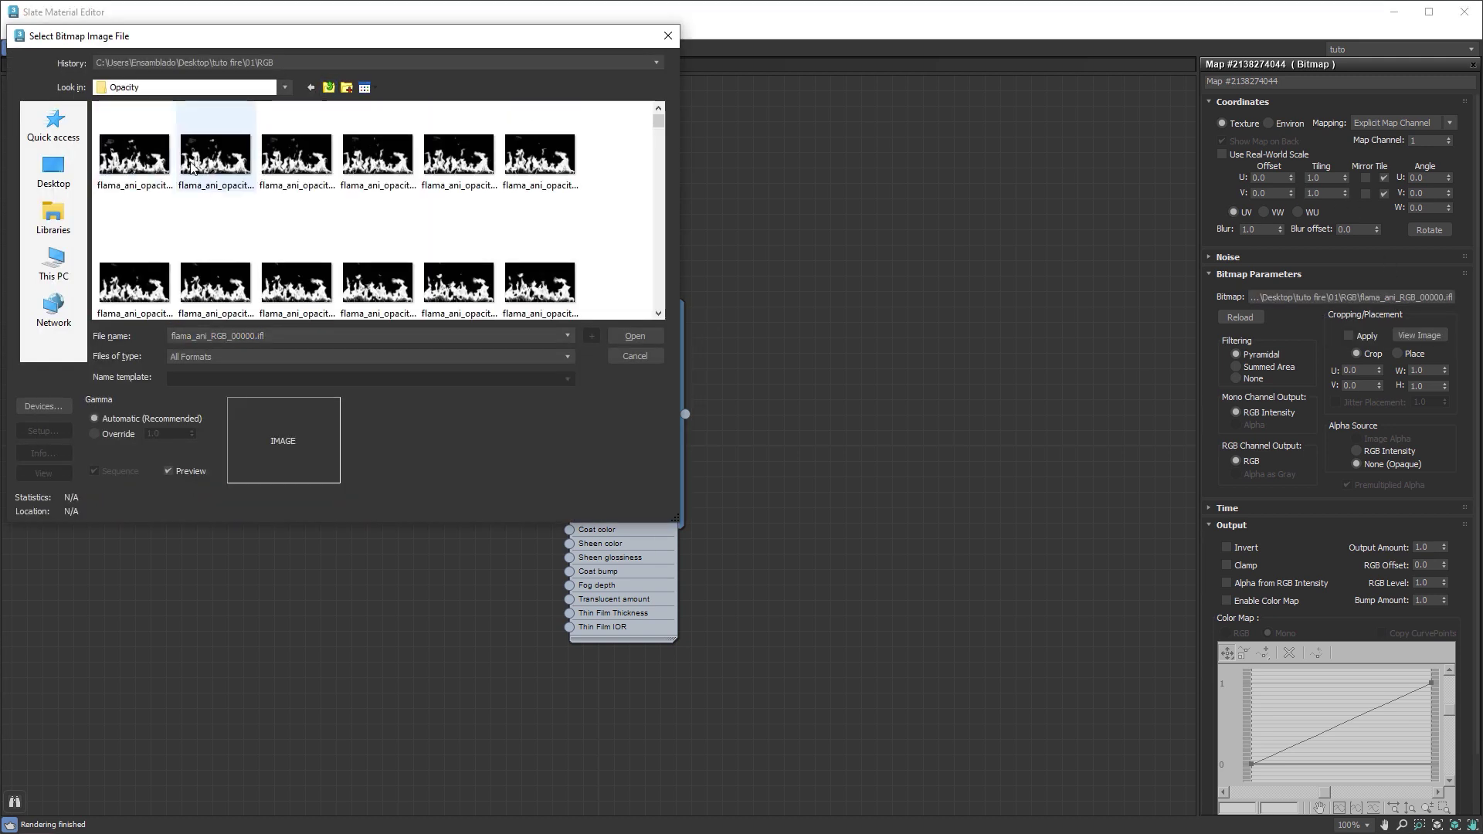
left_click(136, 163)
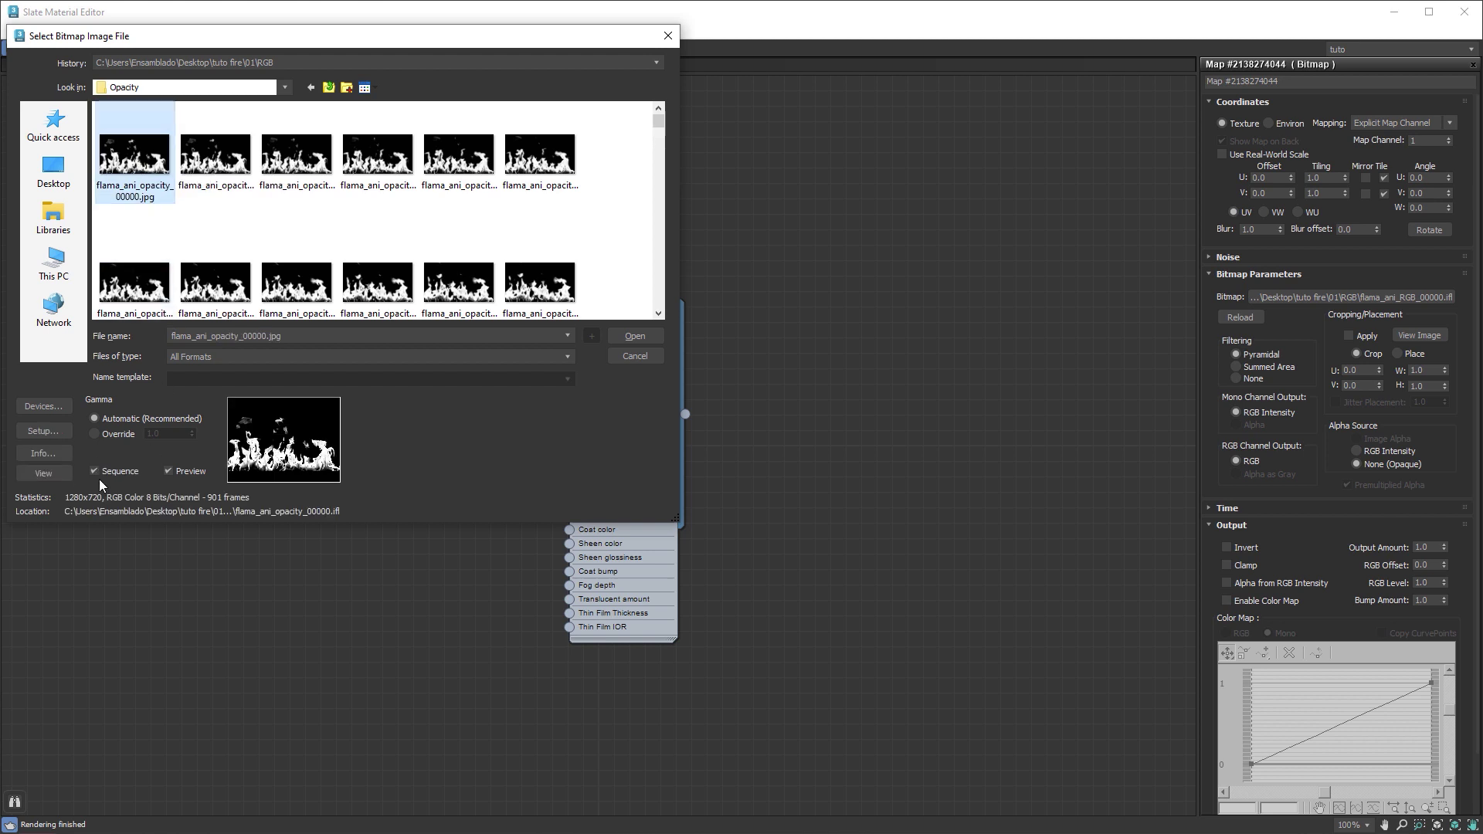
left_click(623, 335)
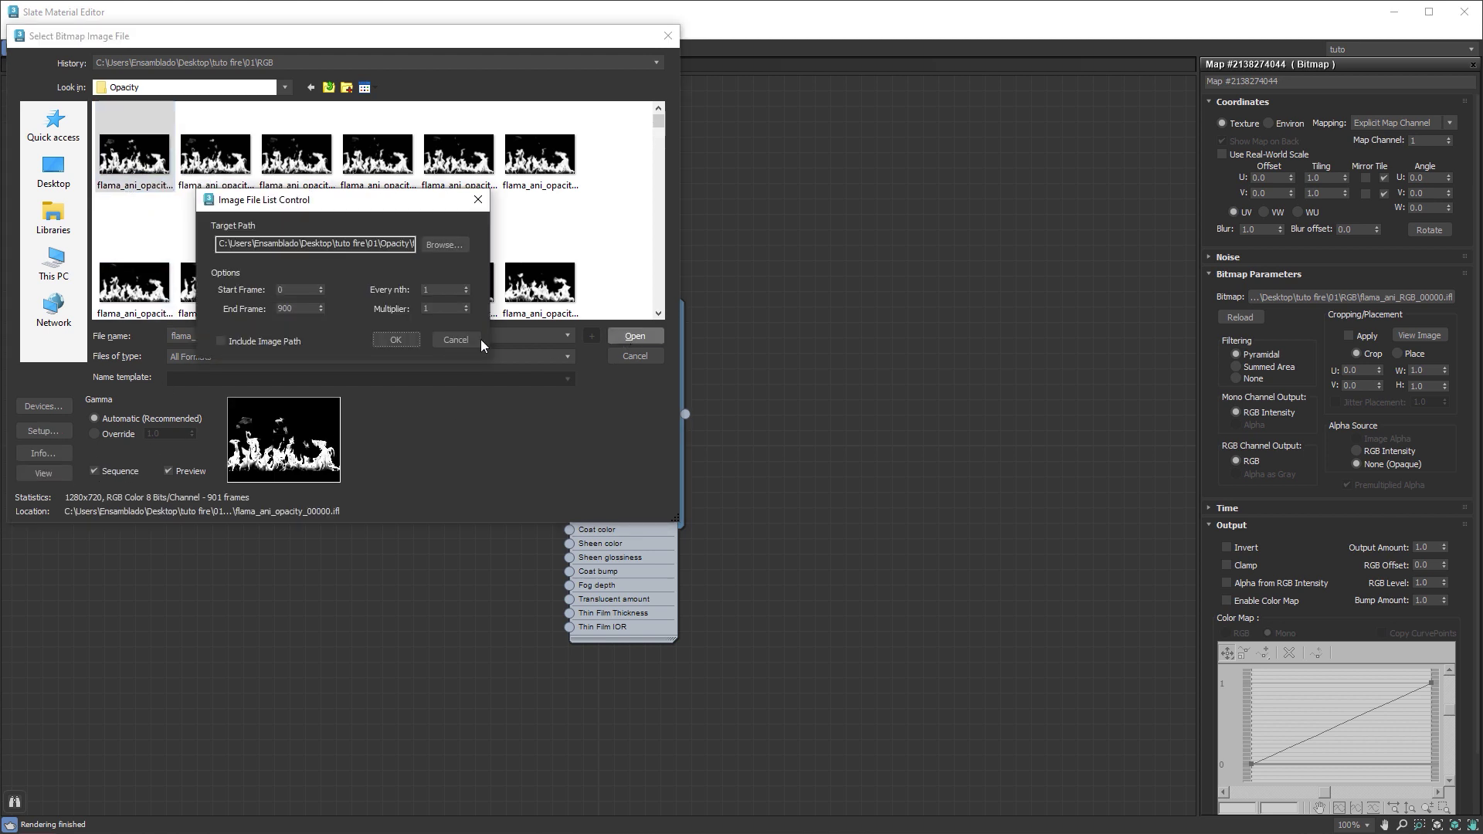
left_click(400, 341)
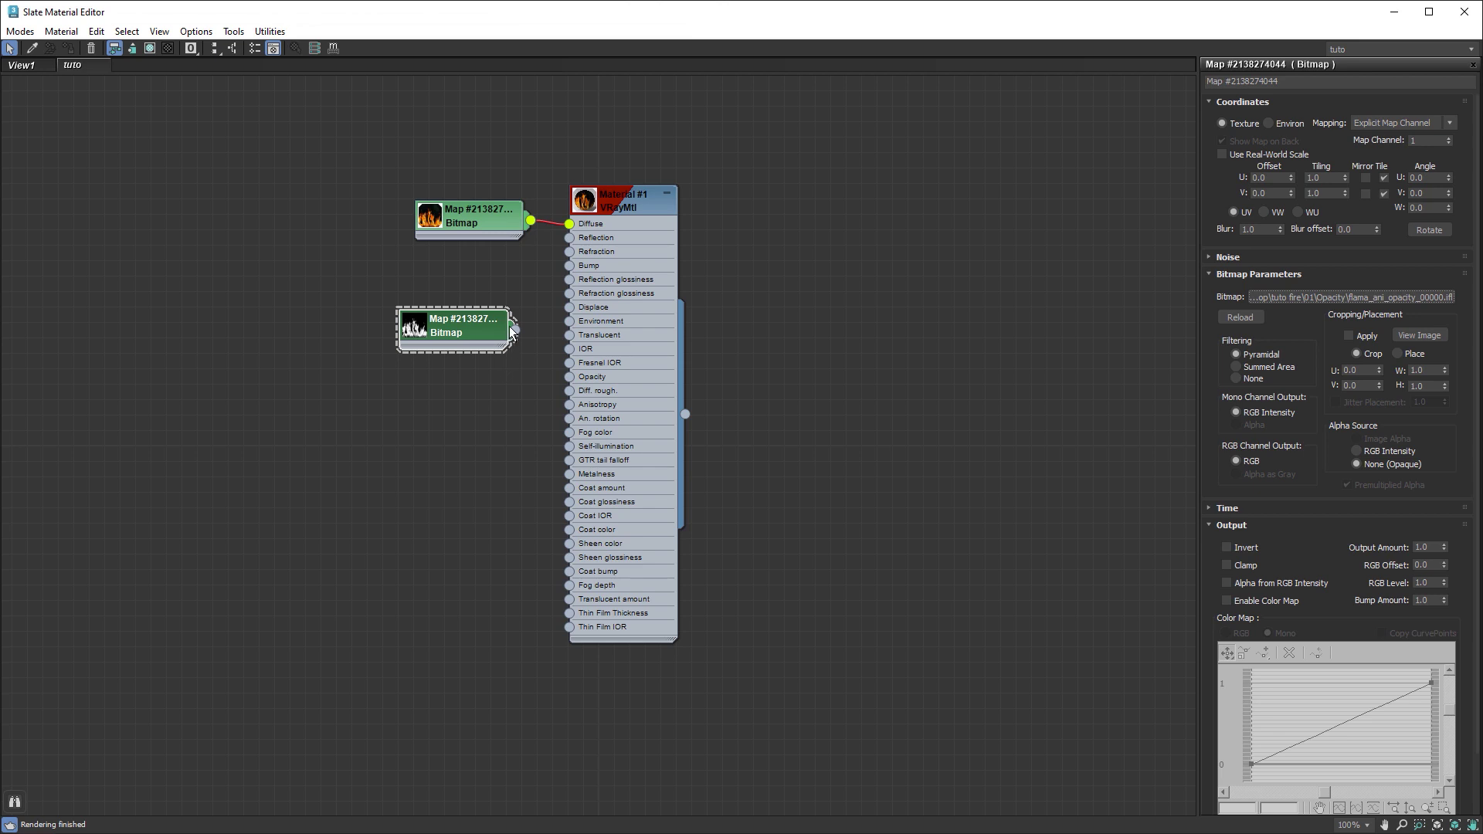
Step: Connect the opacity bitmap to Material #1's Opacity input and close the Slate Material Editor
left_click_drag(538, 386, 569, 377)
left_click(1437, 14)
left_click(1430, 11)
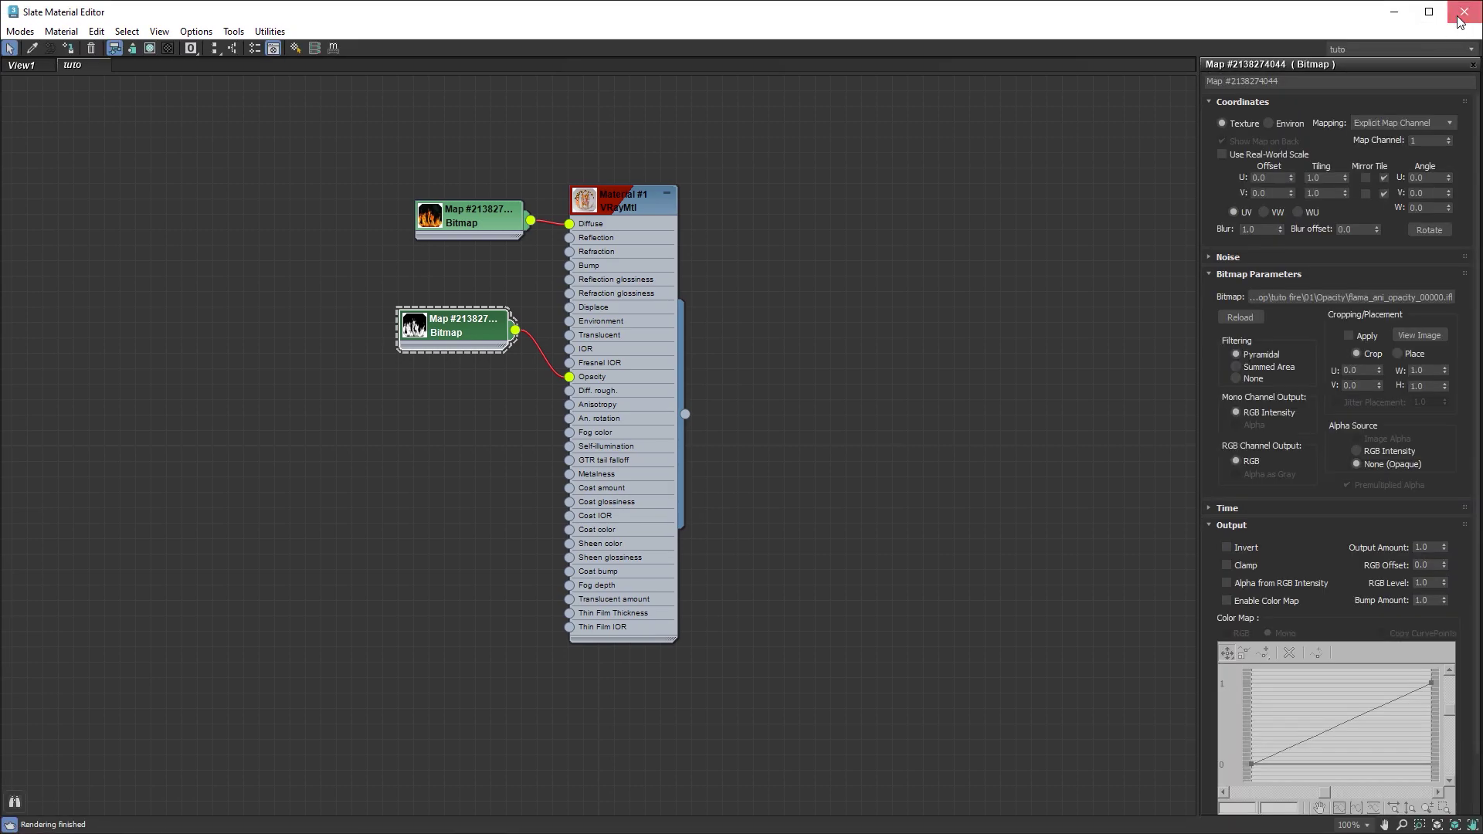
left_click(1454, 14)
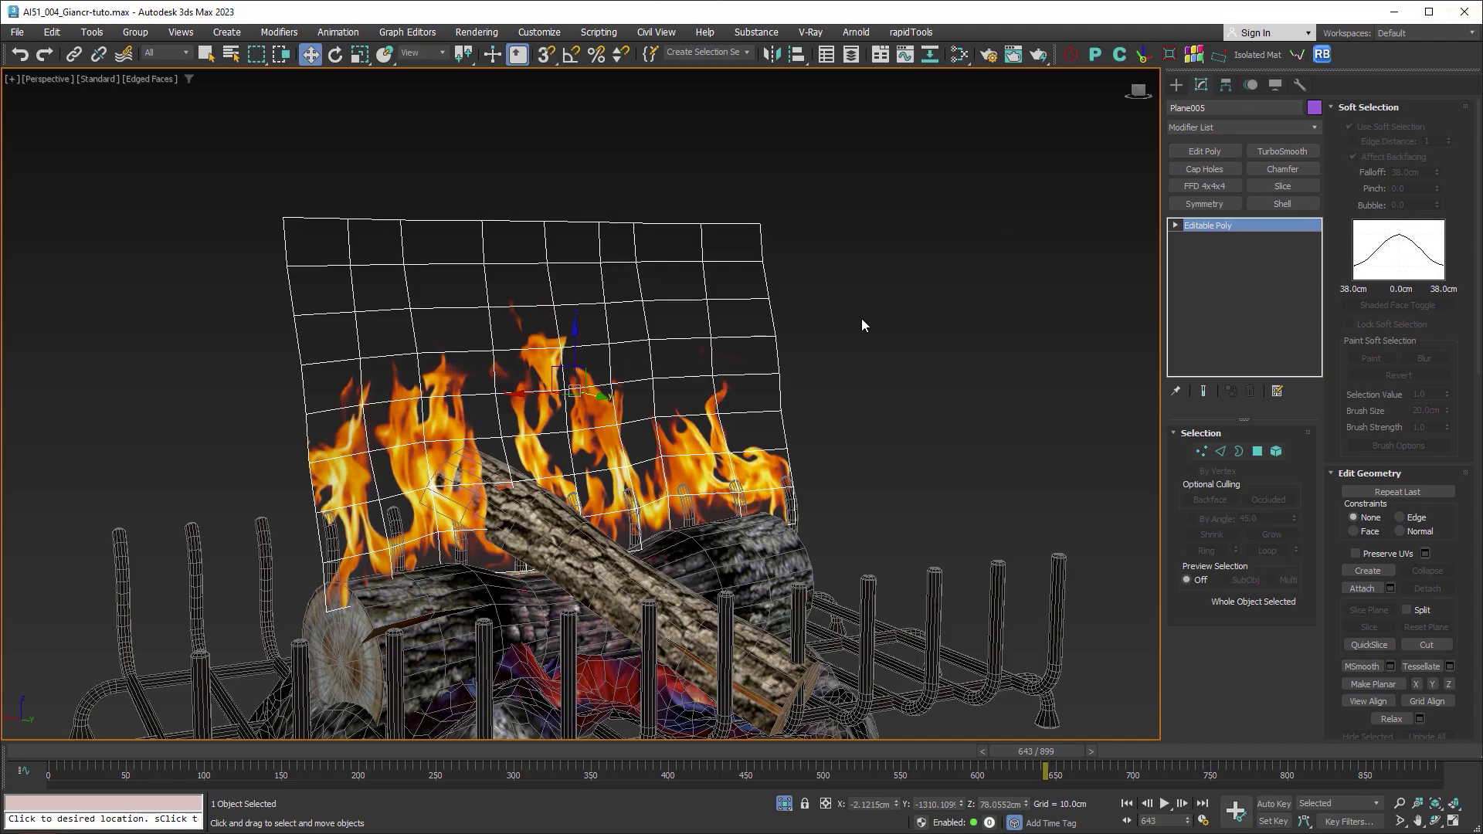
Step: Play the flame animation in shaded view, orbiting to face the grate from the front
key("F4")
left_click(1171, 807)
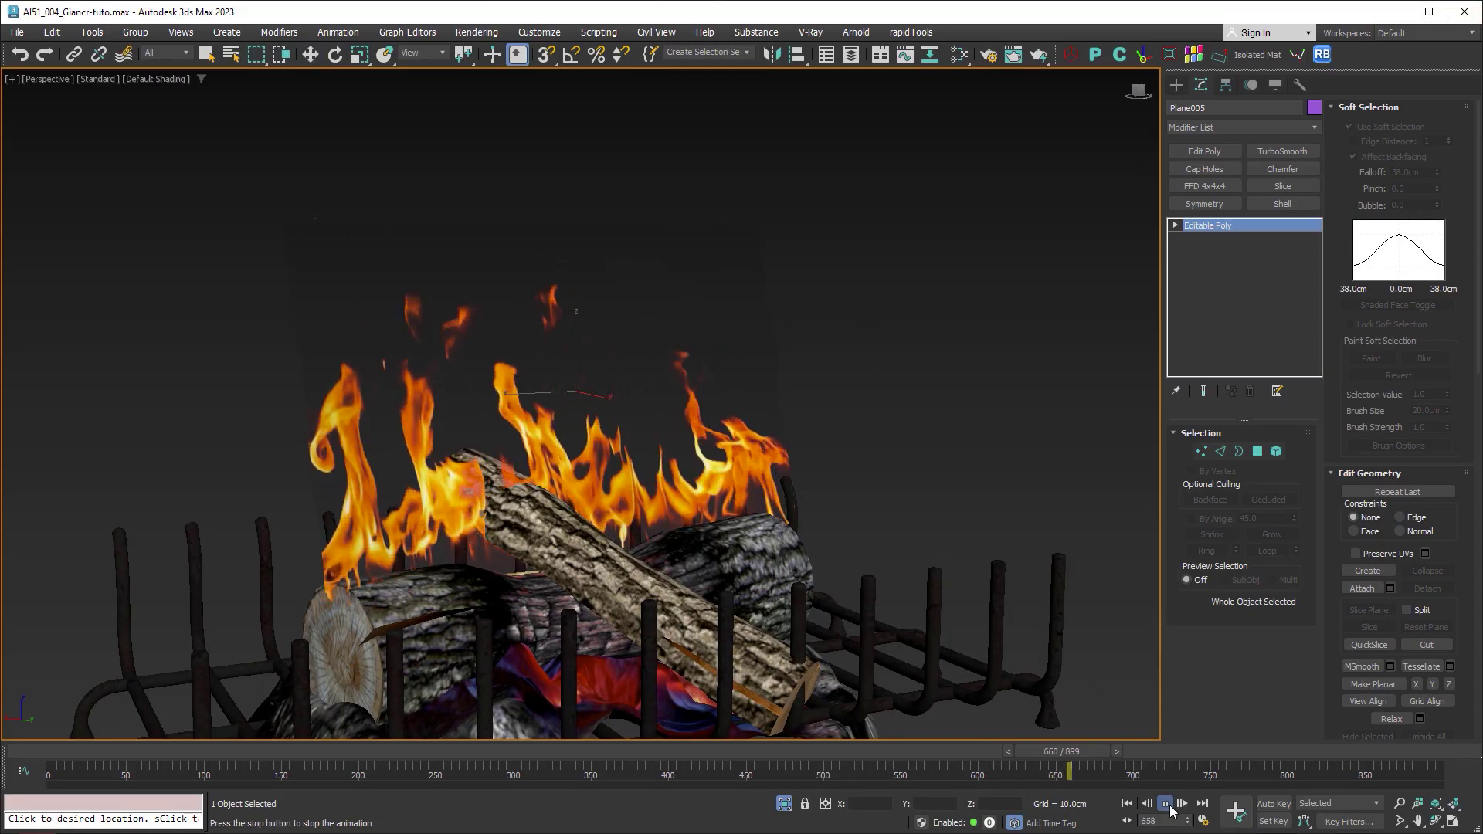
scroll(720, 474, "down", 5)
mouse_move(721, 475)
middle_mouse_down("alt")
mouse_move(628, 558)
mouse_move(610, 497)
middle_mouse_up("alt")
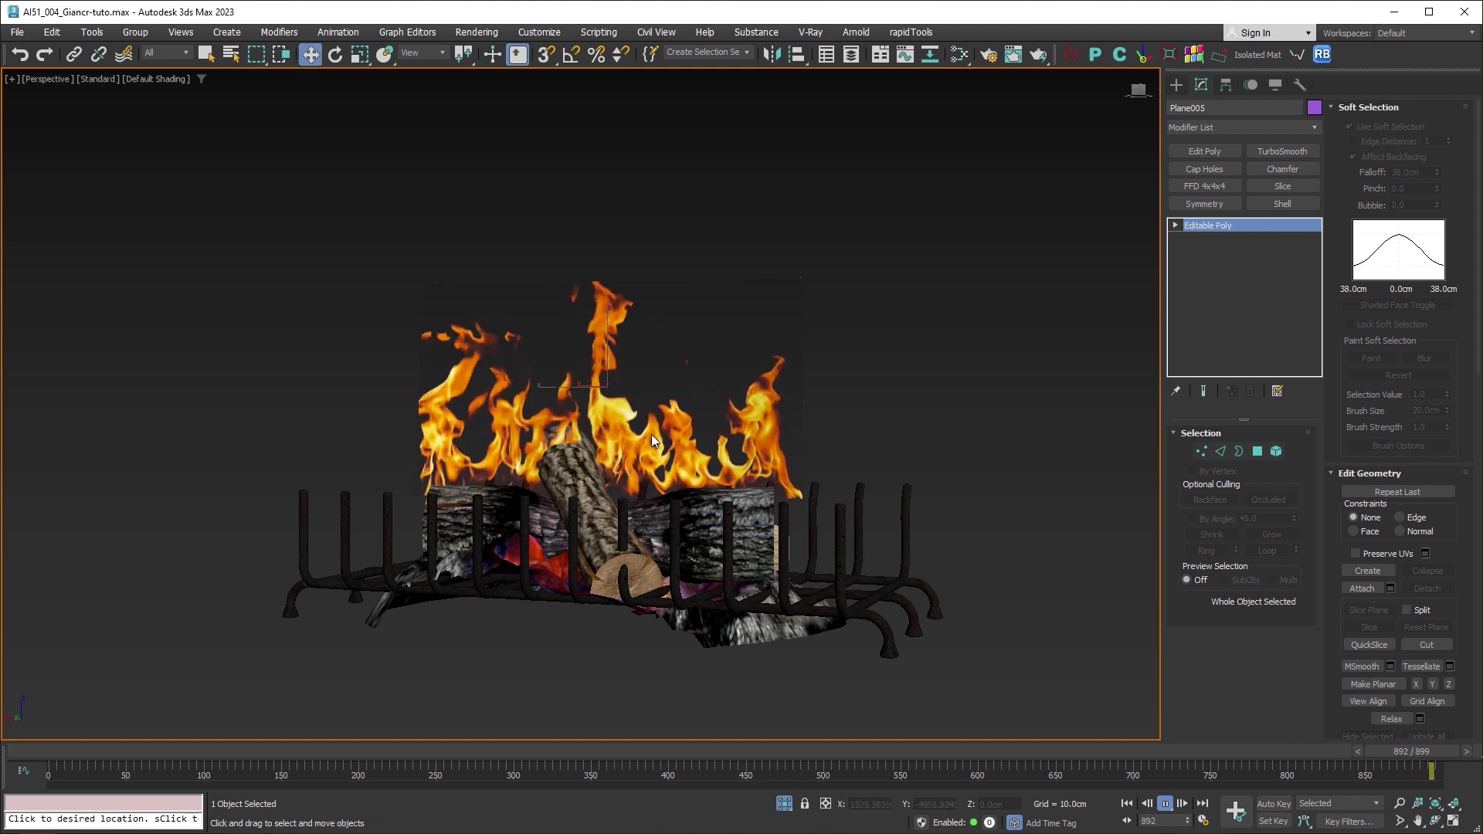
key("/")
Step: Lower Plane005 slightly on Z, replay, and stop at frame 354 with edged faces back on
key("w")
left_click_drag(610, 334, 608, 346)
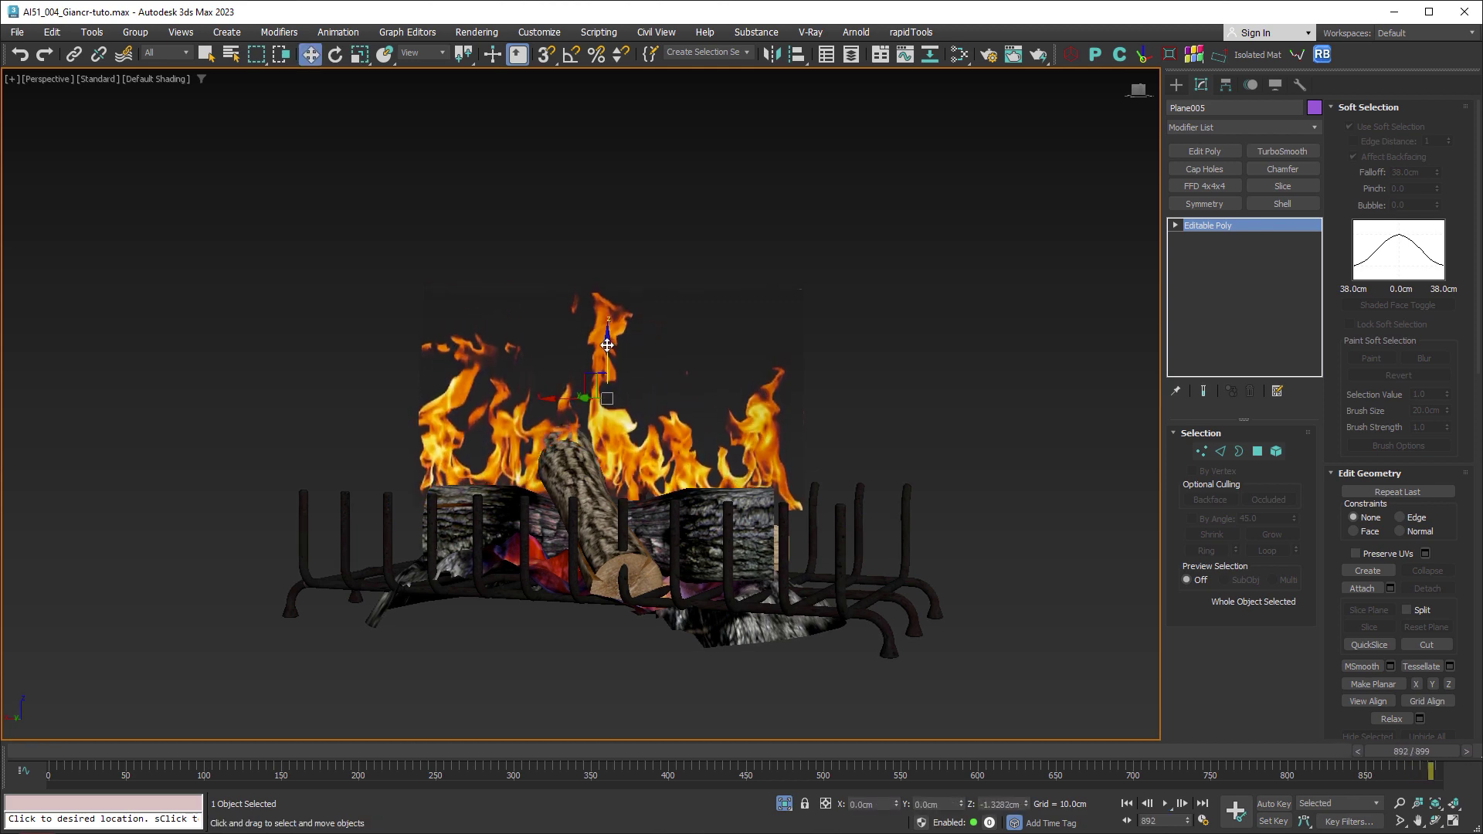
left_click(1165, 804)
mouse_move(925, 649)
middle_mouse_down("alt")
mouse_move(810, 609)
mouse_move(907, 632)
mouse_move(944, 598)
mouse_move(921, 596)
mouse_move(915, 560)
mouse_move(813, 592)
mouse_move(619, 558)
mouse_move(779, 578)
mouse_move(907, 569)
mouse_move(917, 583)
middle_mouse_up("alt")
left_click(1165, 804)
key("w")
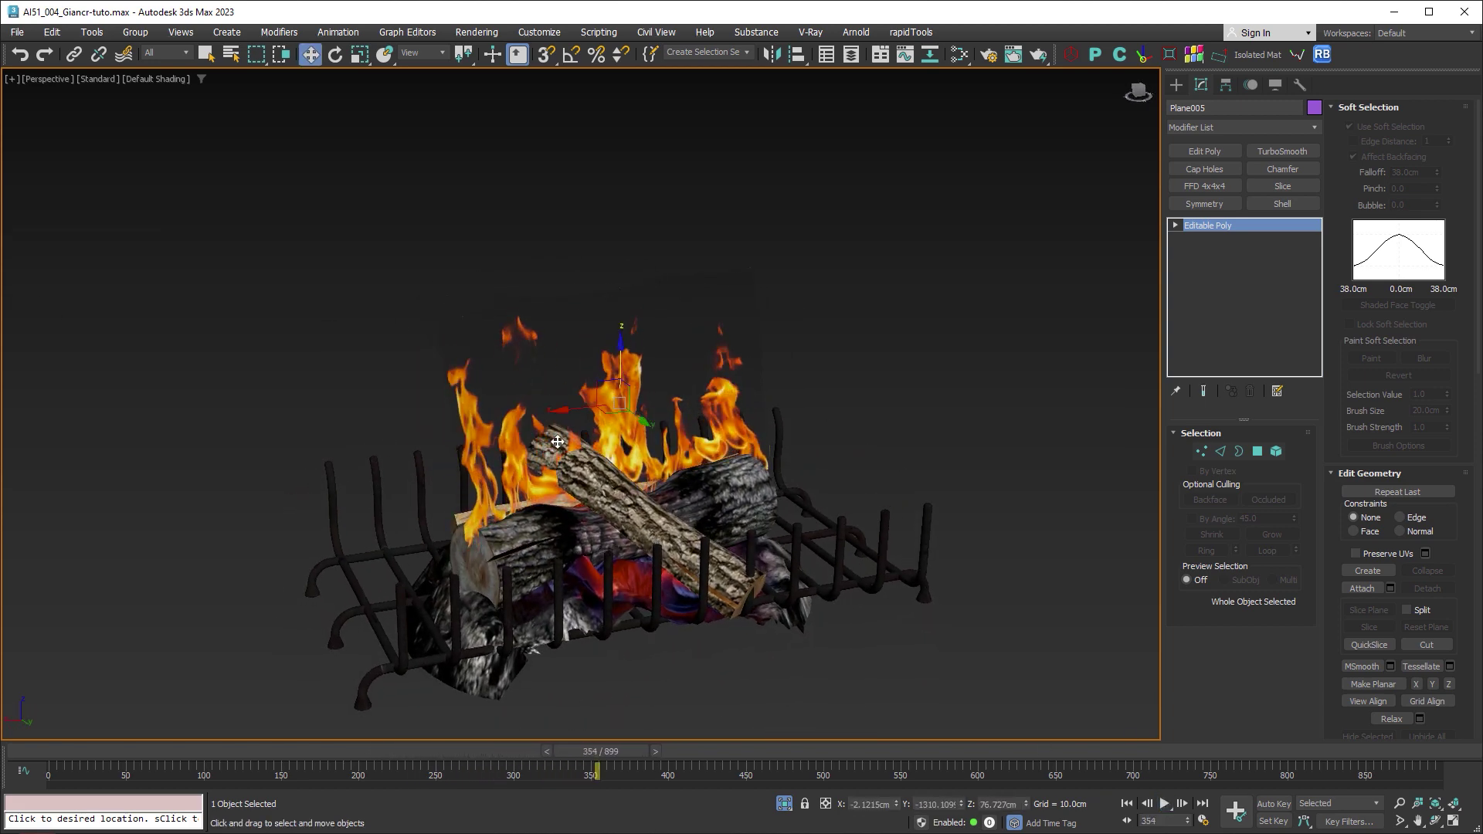
middle_click_drag(687, 561, 569, 421, "alt")
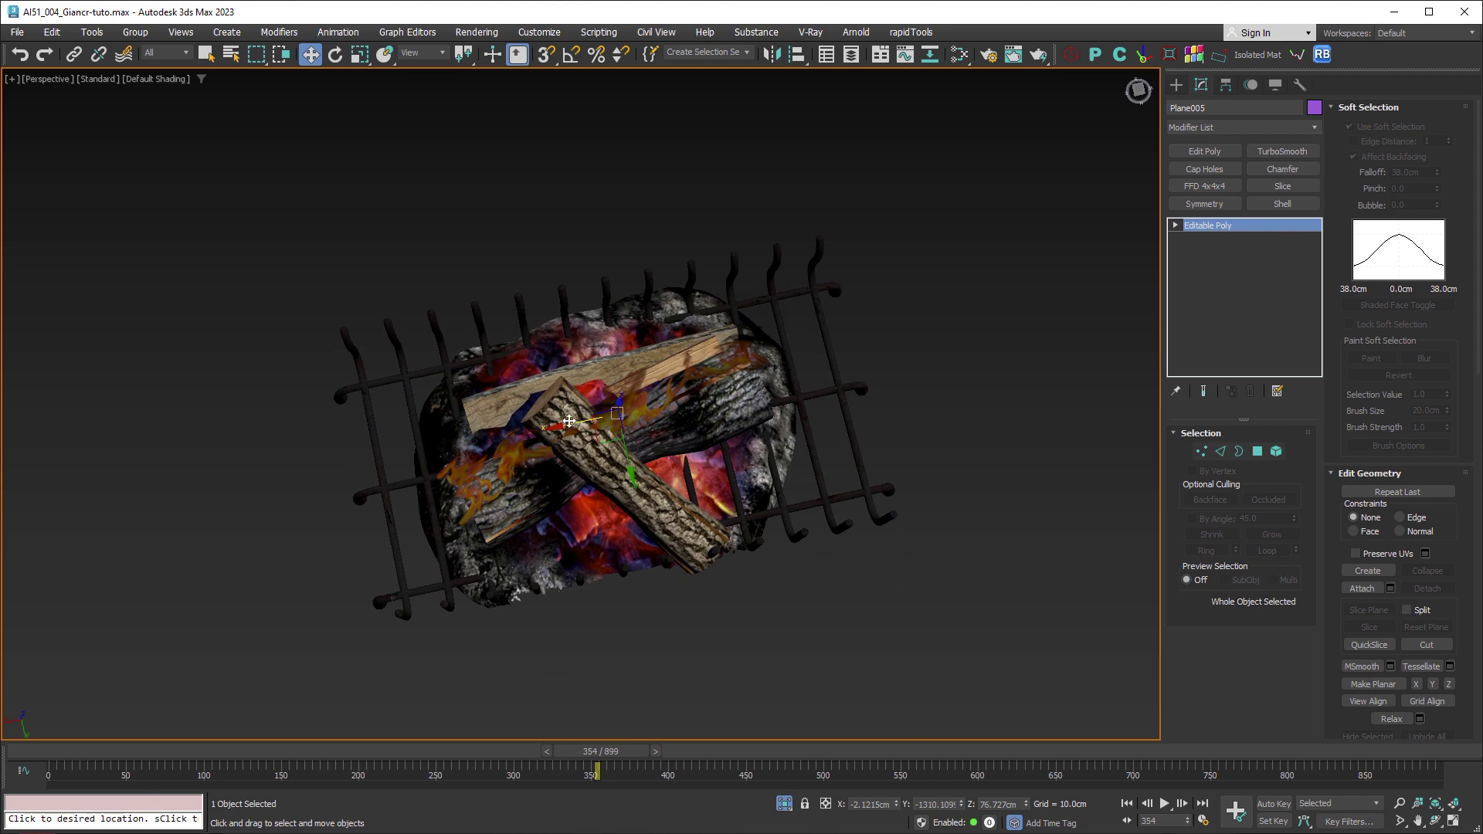
key("F4")
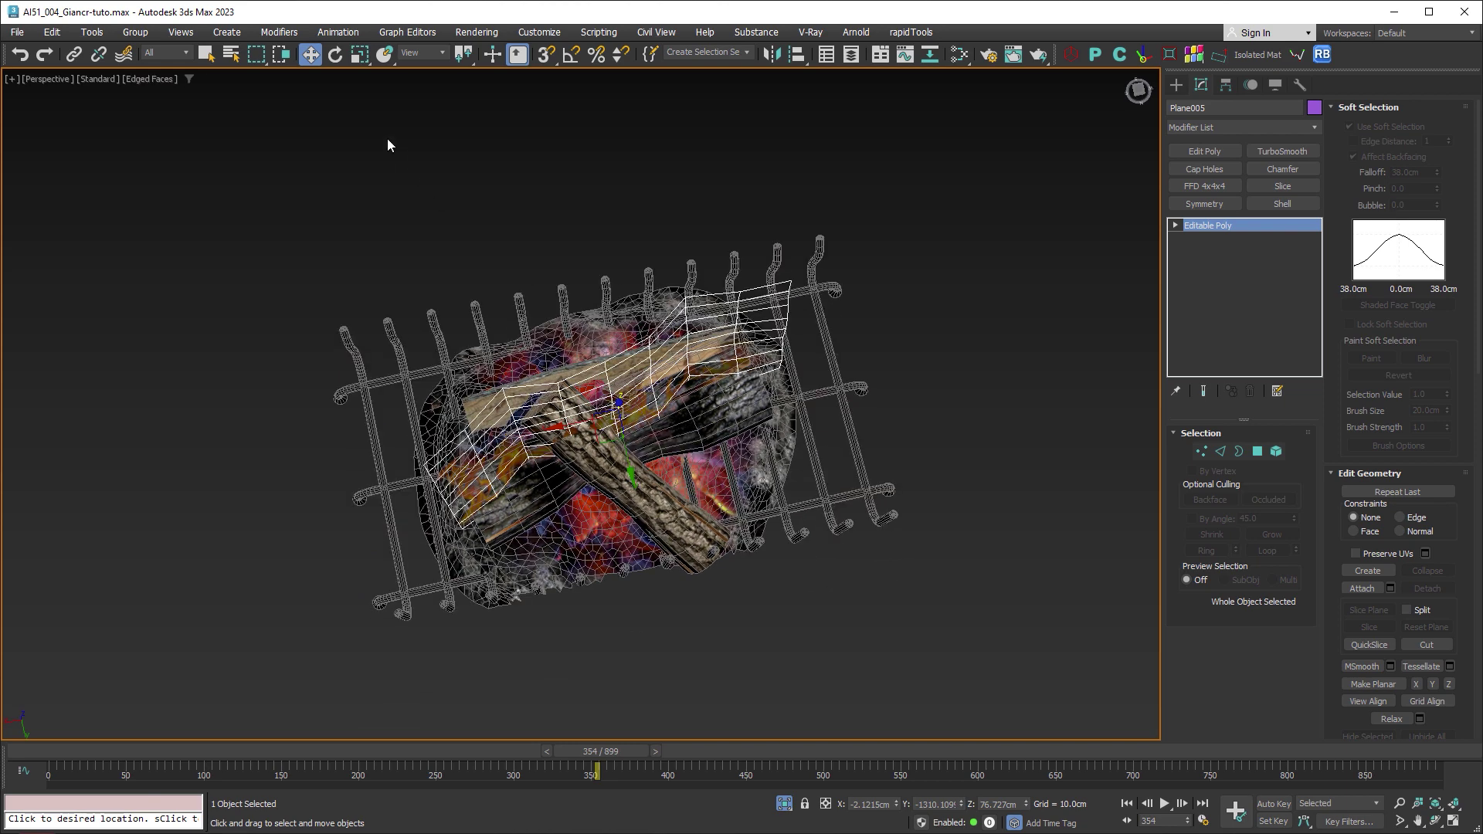
Step: Shift-rotate Plane005 into a crossing copy, Plane006, centred and lowered into the logs
left_click(334, 55)
left_click_drag(654, 372, 650, 523, "shift")
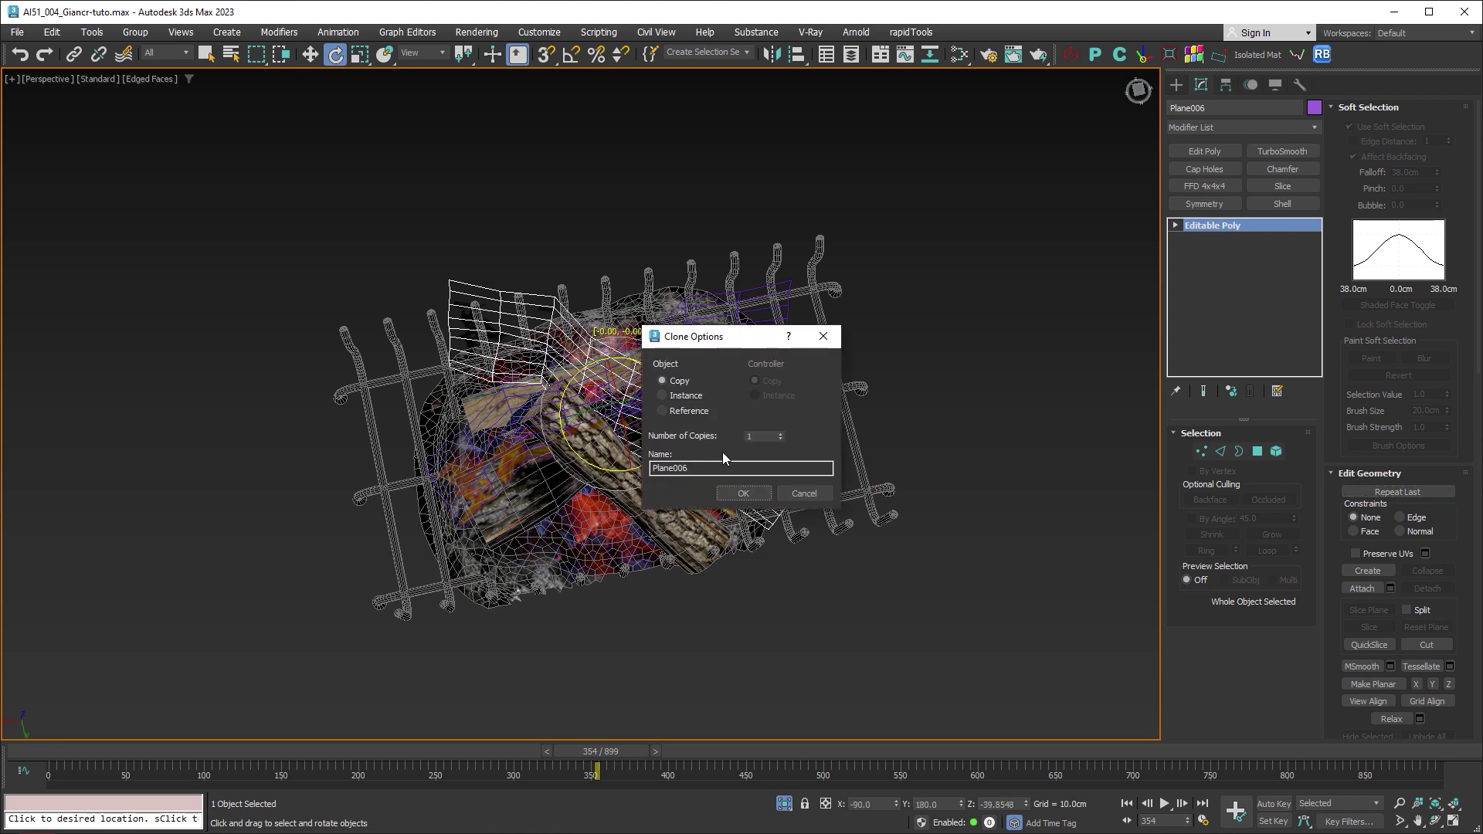
left_click(744, 493)
key("w")
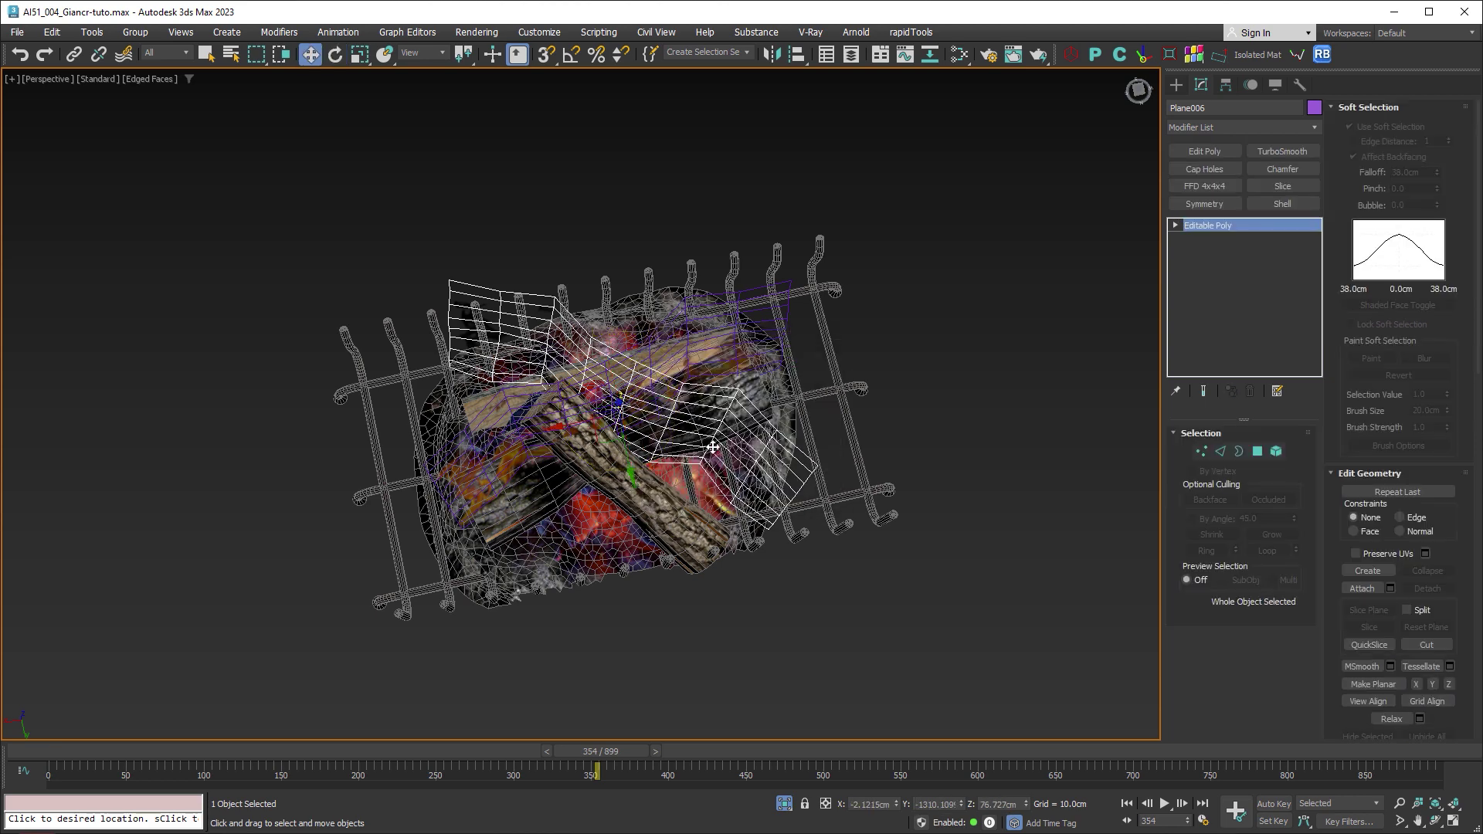
mouse_move(712, 448)
middle_mouse_down("alt")
mouse_move(713, 472)
mouse_move(631, 440)
middle_mouse_up("alt")
left_click_drag(604, 441, 583, 445)
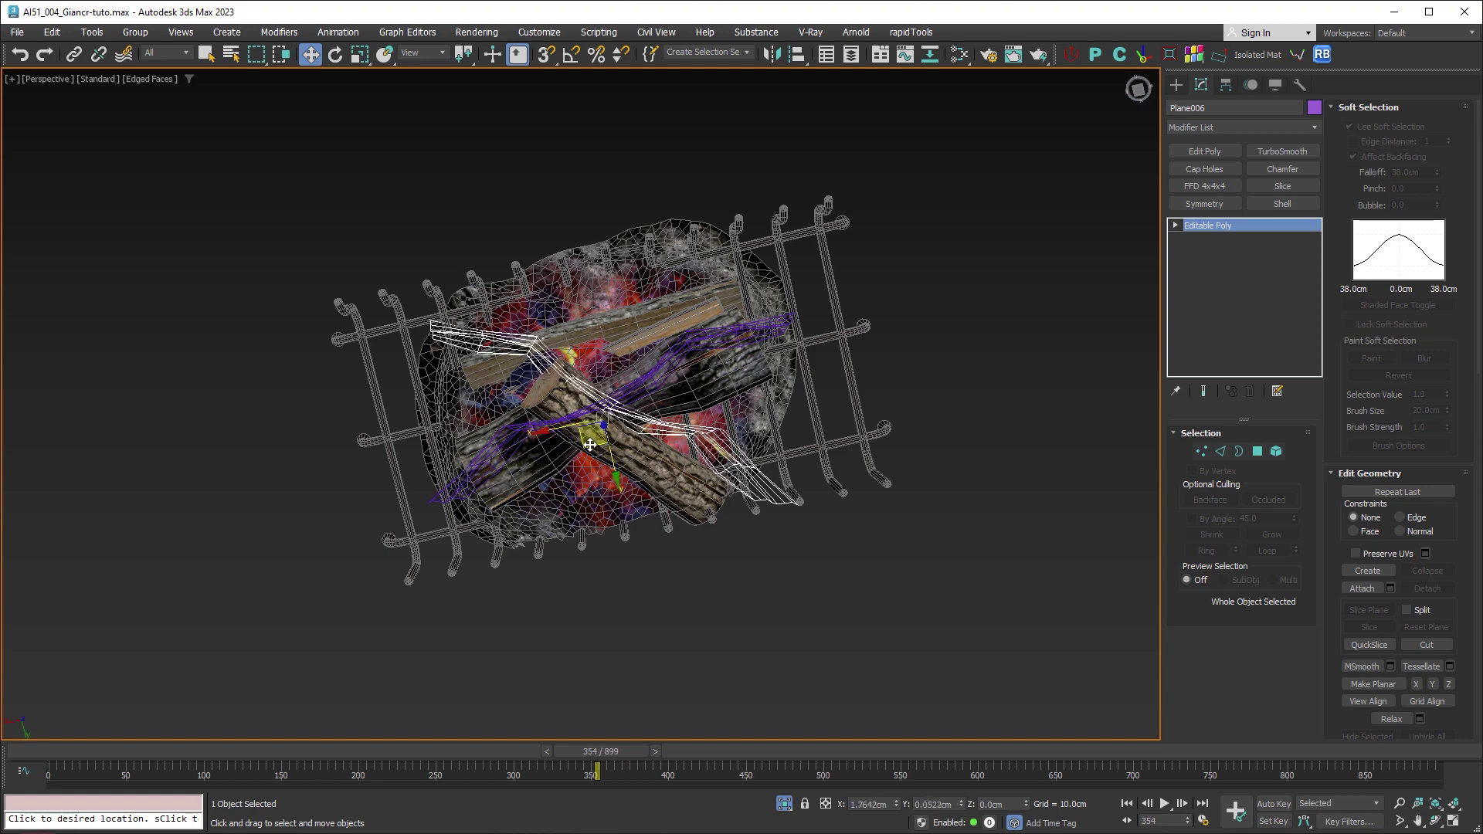
mouse_move(584, 445)
middle_mouse_down("alt")
mouse_move(689, 408)
mouse_move(702, 360)
mouse_move(668, 361)
middle_mouse_up("alt")
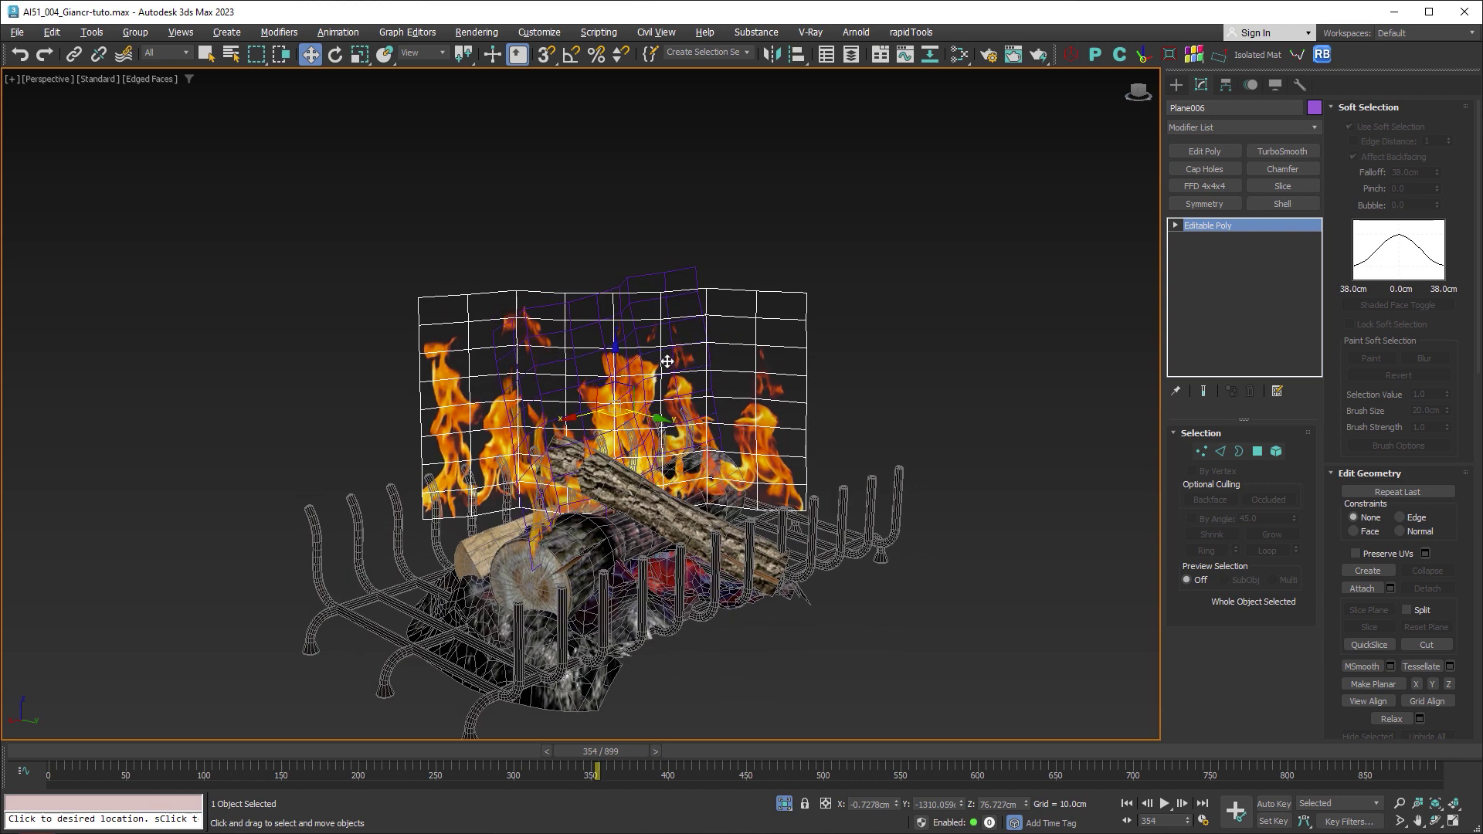
left_click_drag(618, 359, 622, 401)
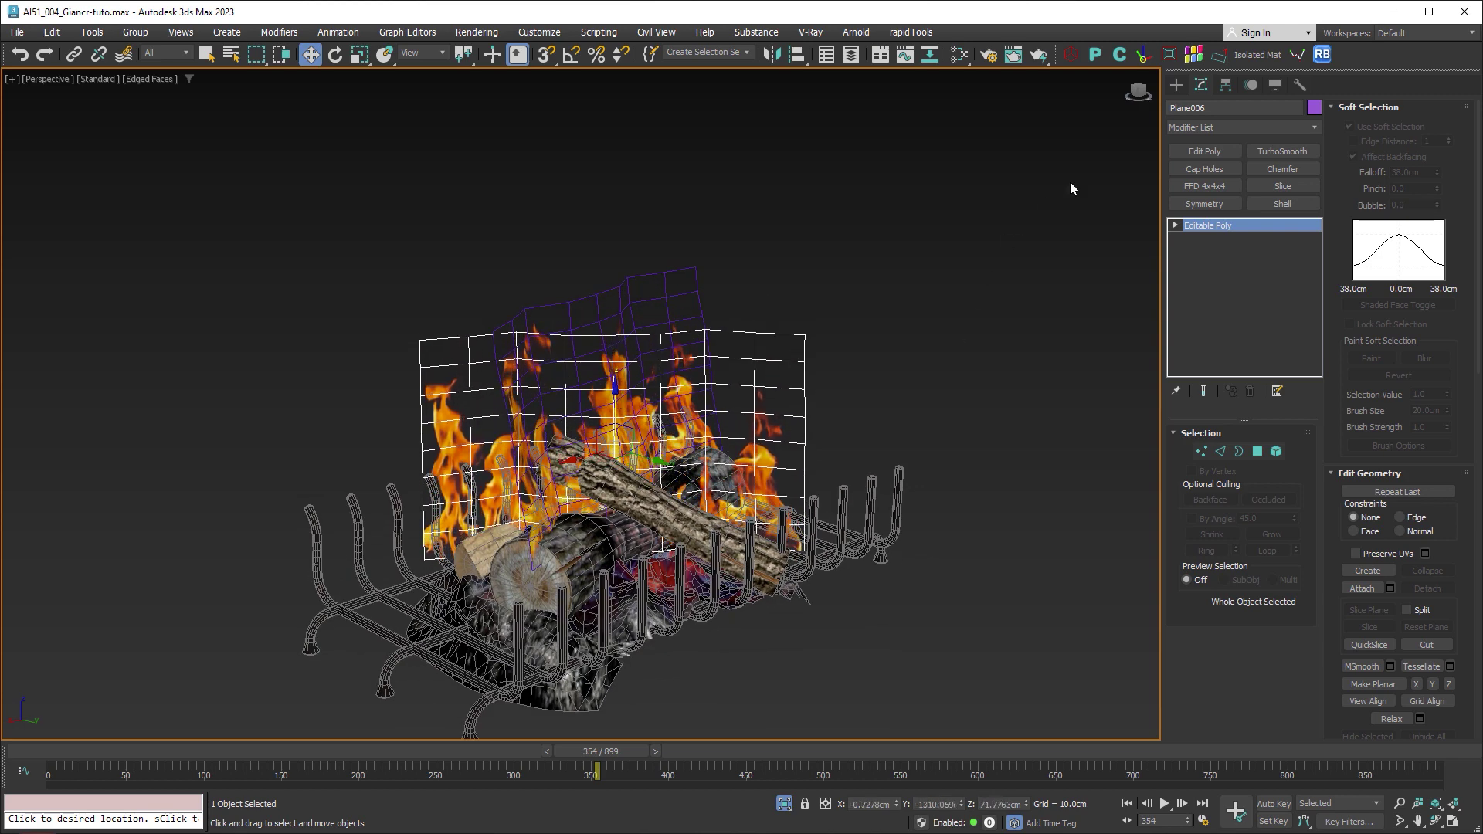
left_click(960, 55)
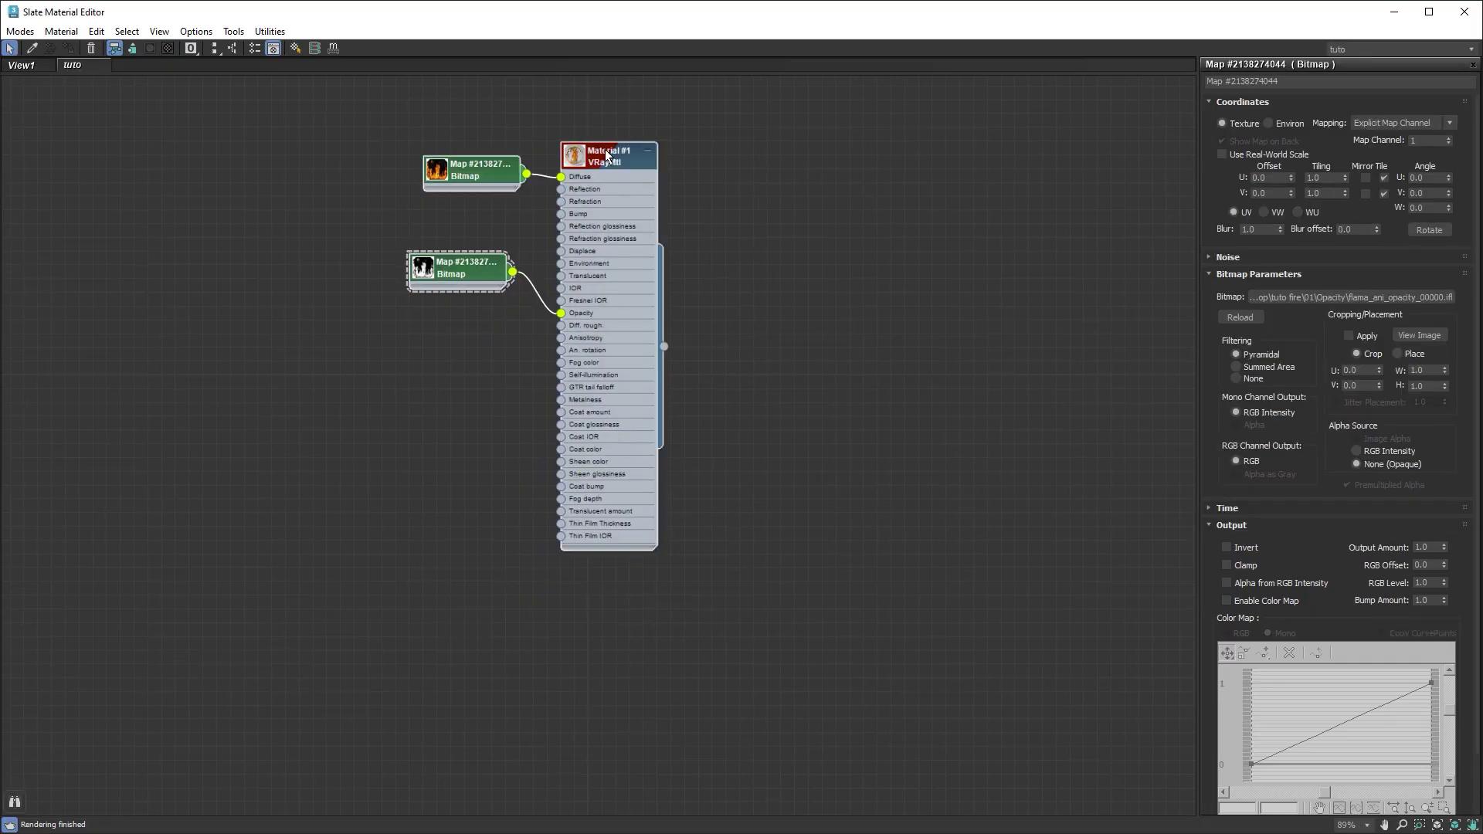
Step: Clone Material #1 with its two bitmaps as Material #2
left_click_drag(606, 155, 609, 577, "shift")
middle_click_drag(775, 545, 707, 265)
right_click(632, 331)
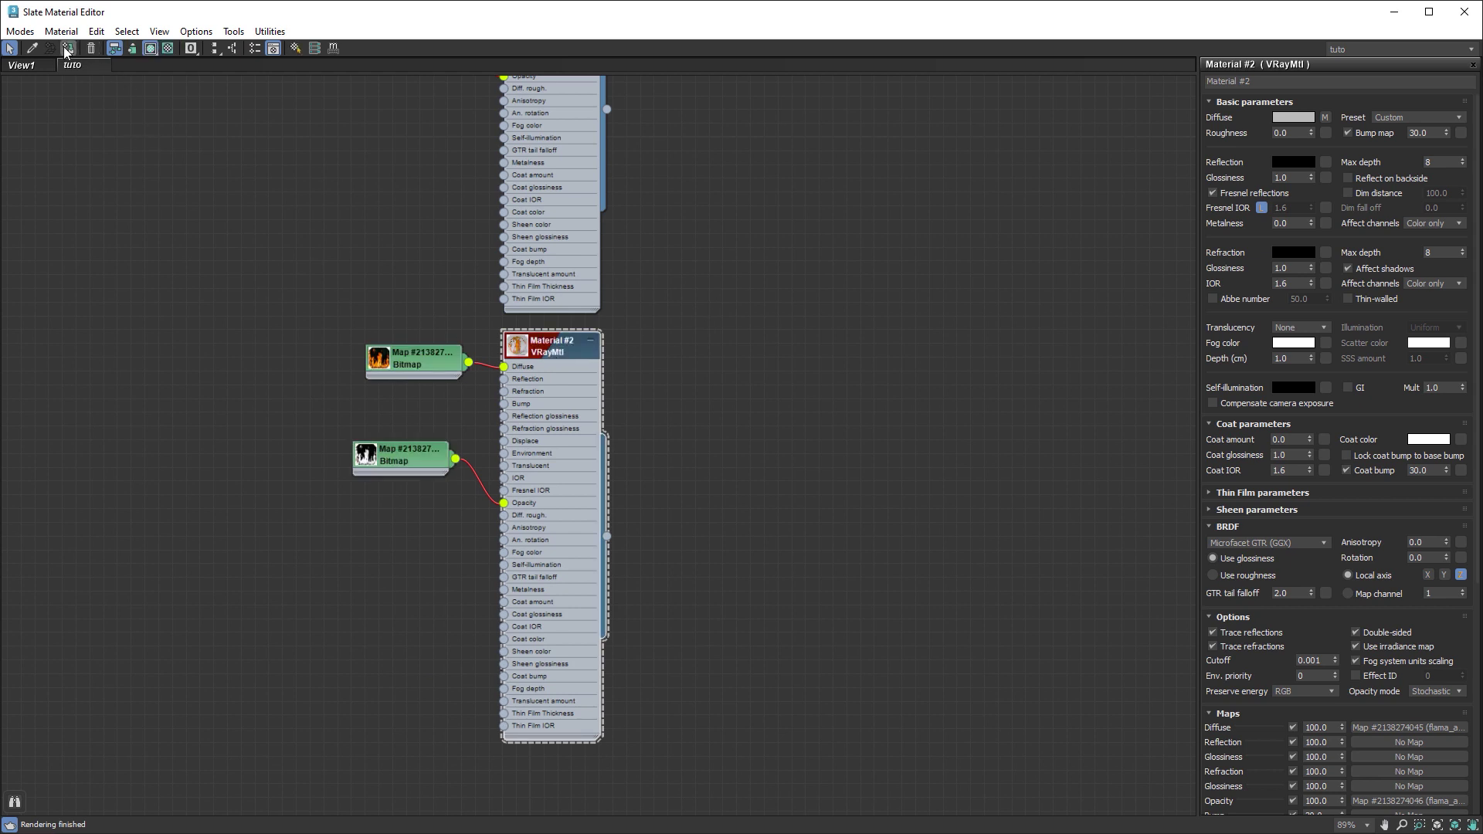
Step: Point Material #2's colour bitmap to the flama_ani02 RGB sequence in folder 02\RGB
double_click(429, 364)
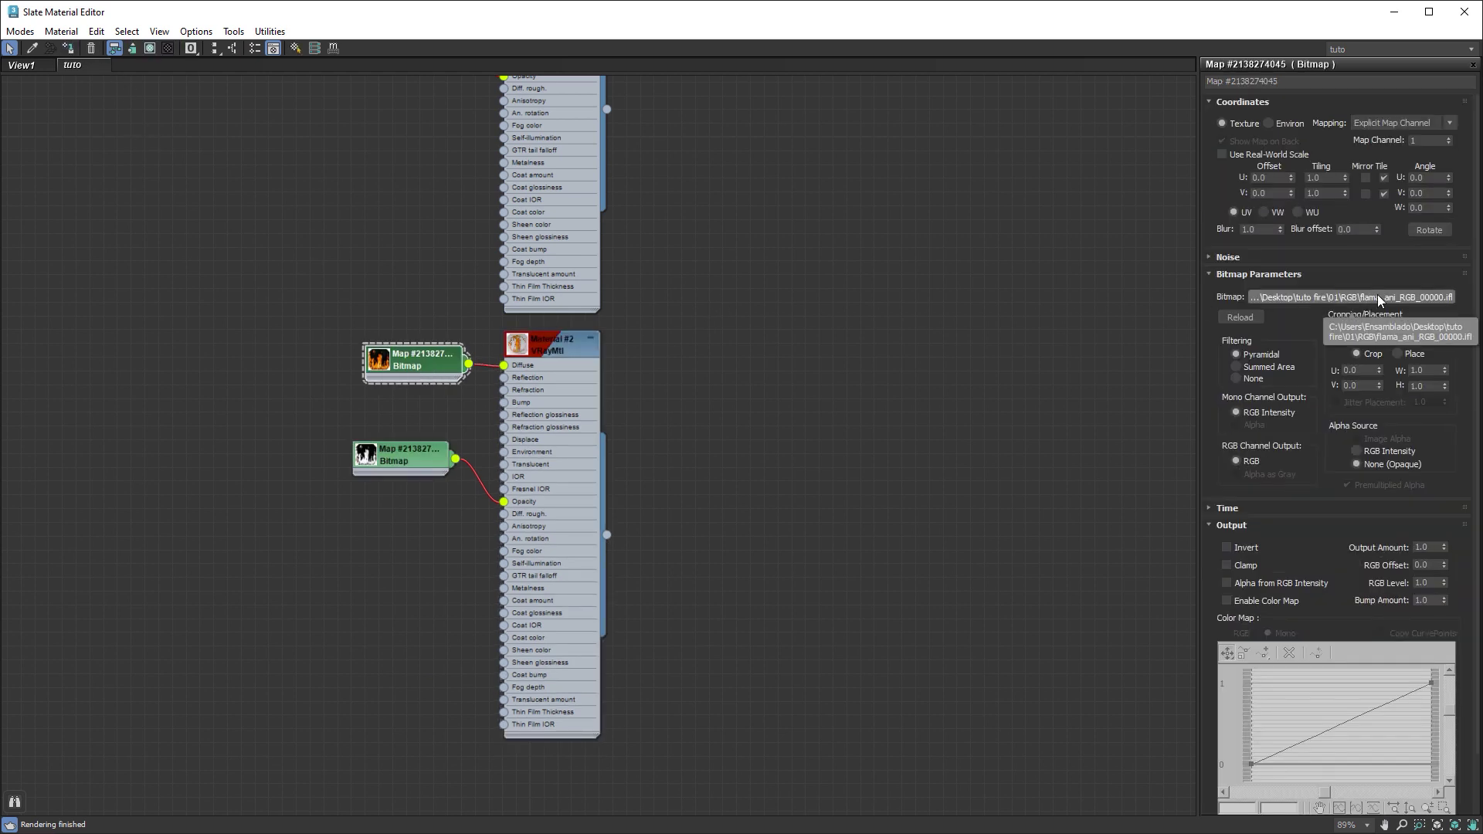
left_click(1352, 298)
left_click(329, 88)
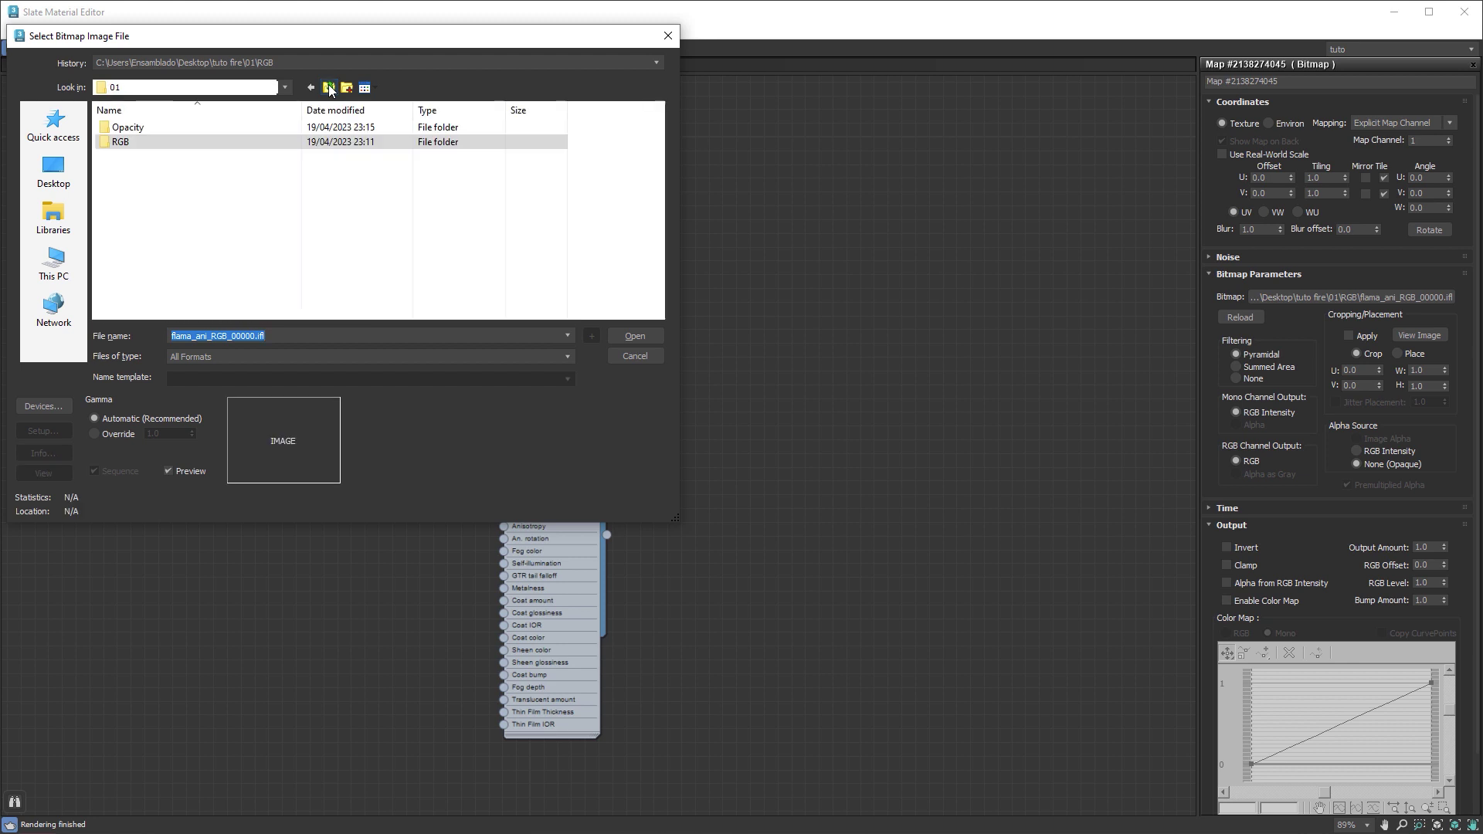
double_click(132, 143)
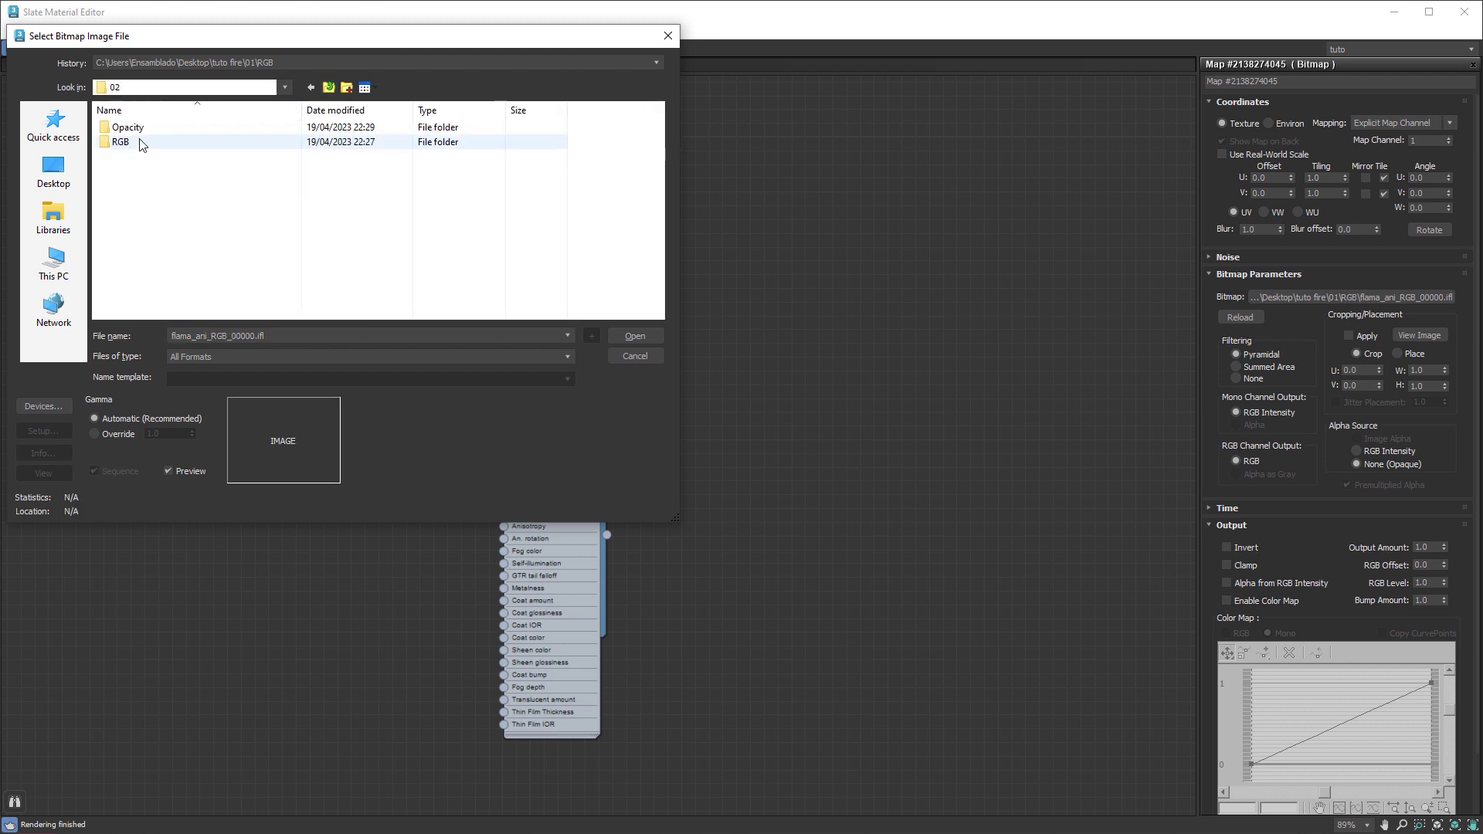
left_click(128, 143)
double_click(122, 142)
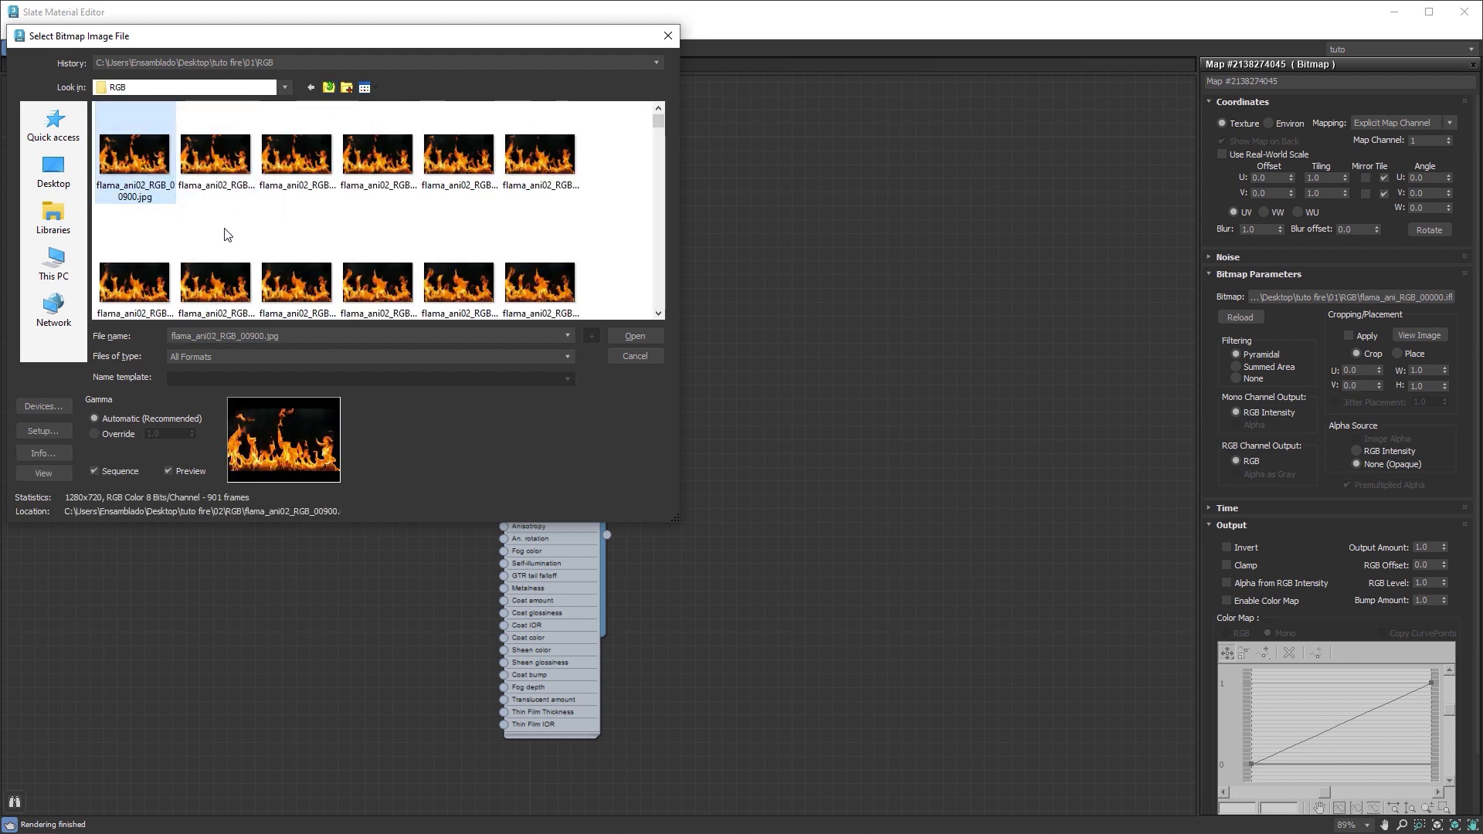
left_click(635, 337)
left_click(406, 341)
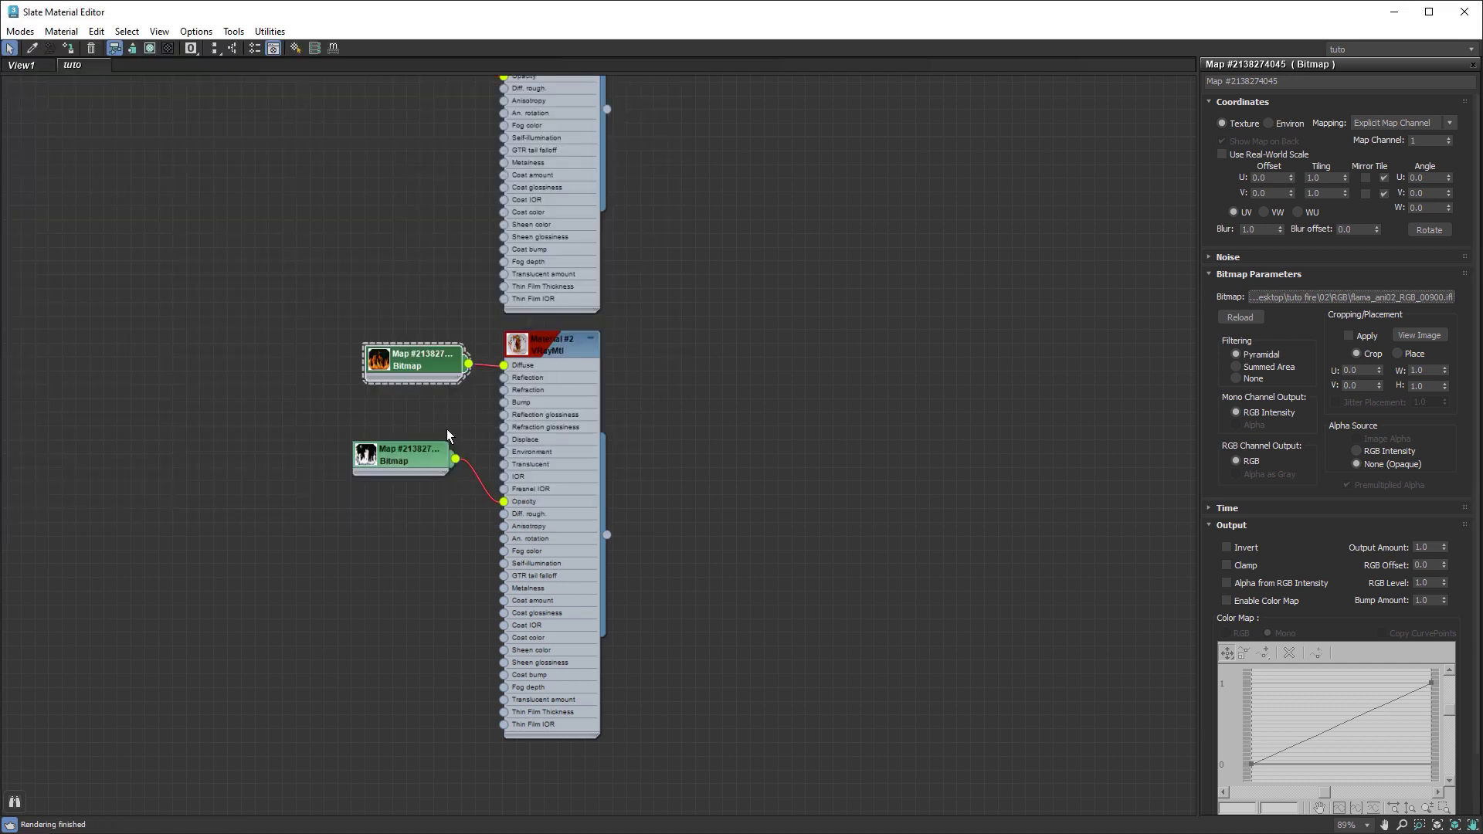
left_click(387, 459)
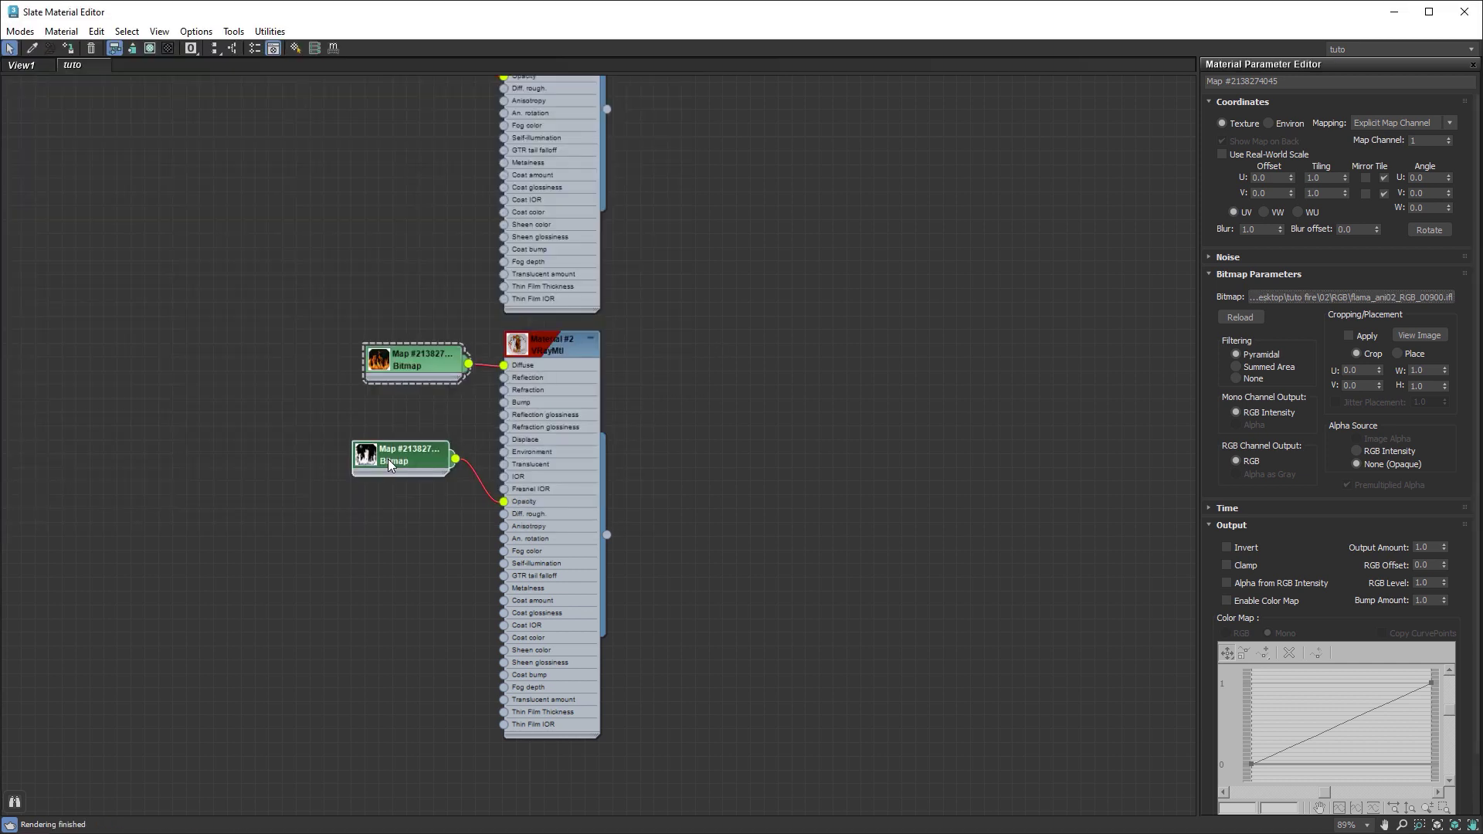
Step: Load the flama_ani02_opacity_00900.jpg sequence from 02\Opacity into Material #2's opacity bitmap
left_click(1404, 300)
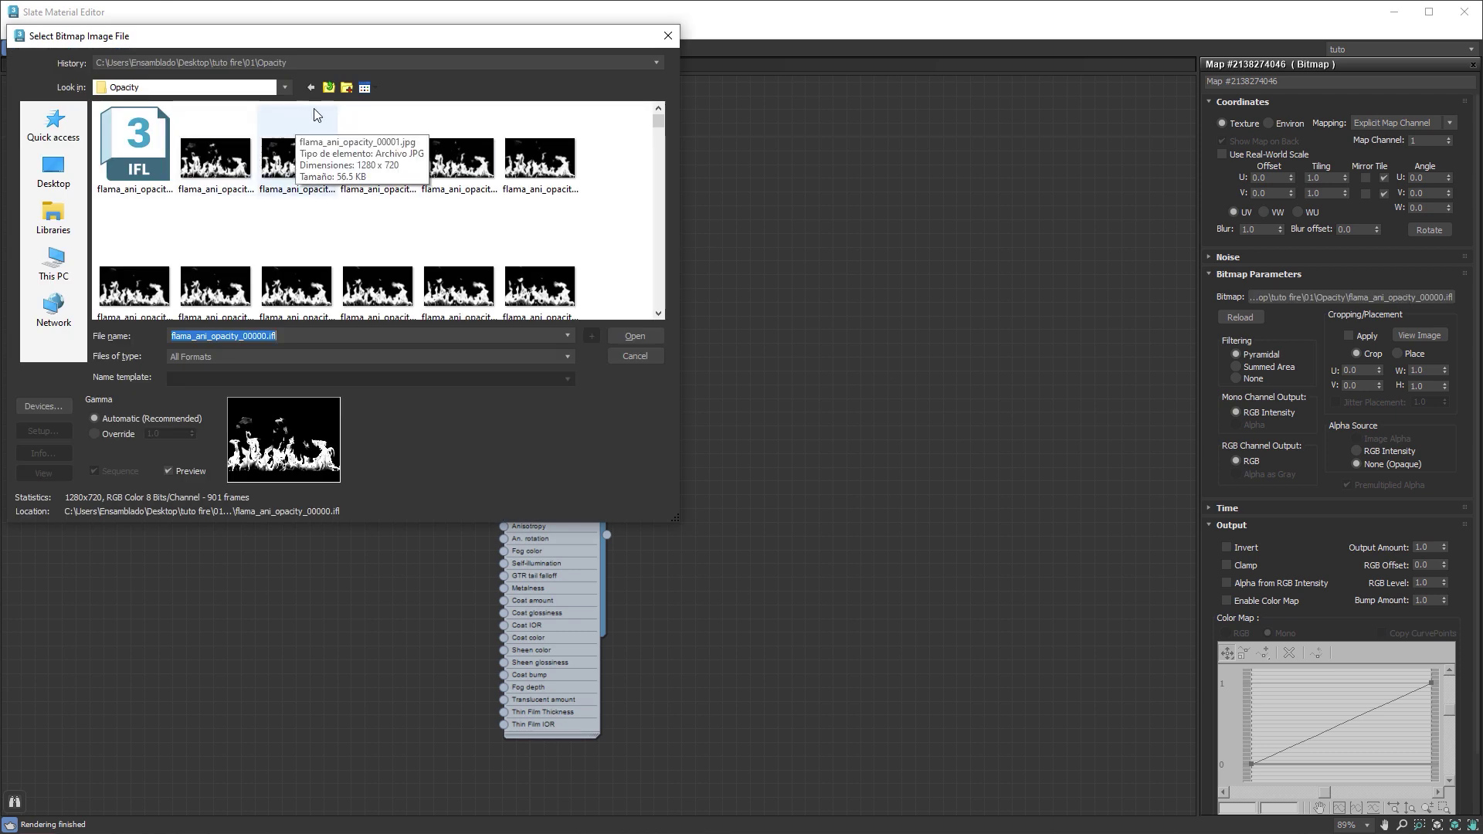
left_click(328, 87)
left_click(329, 87)
double_click(119, 142)
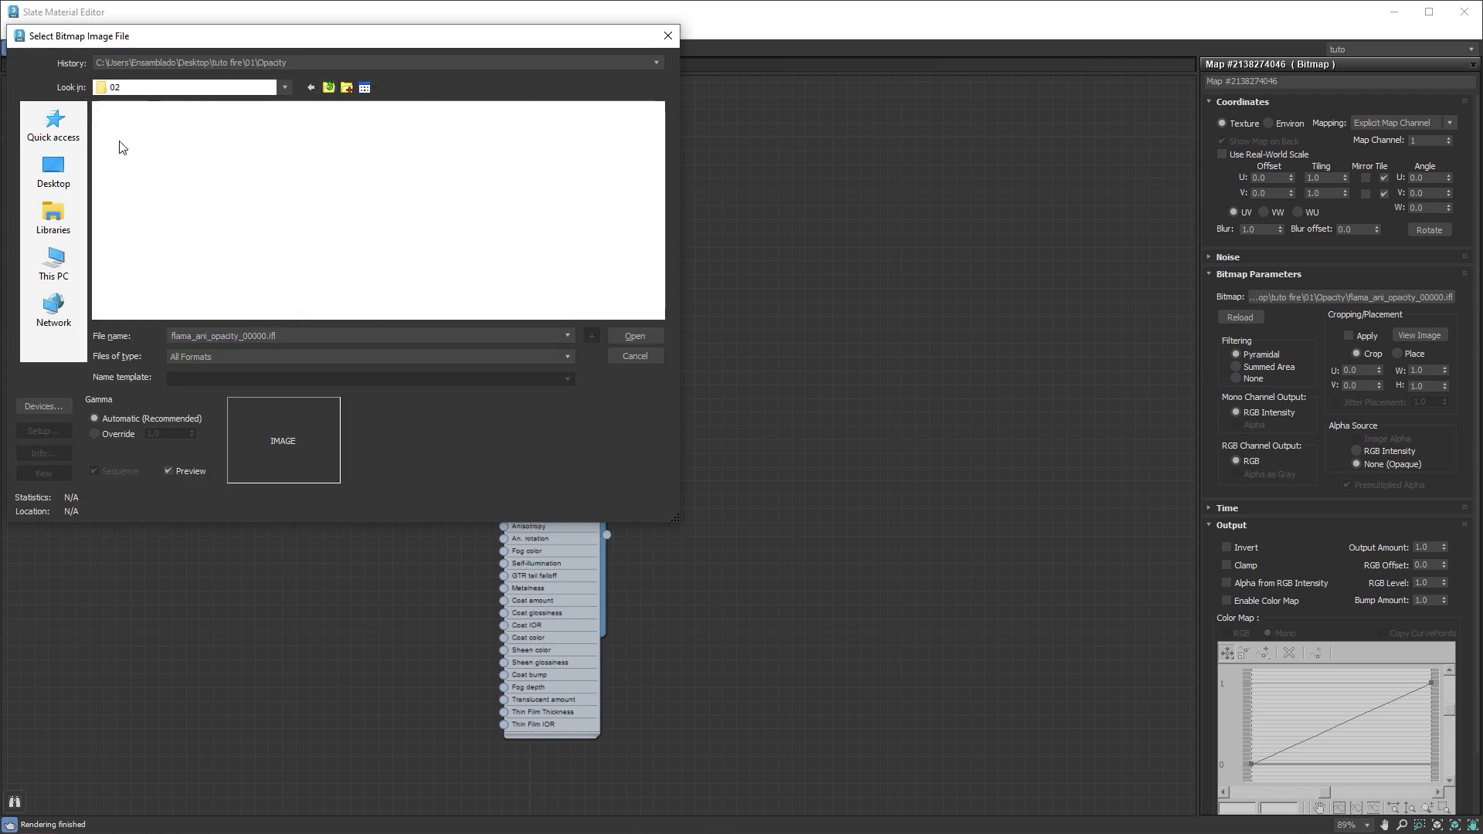
double_click(127, 128)
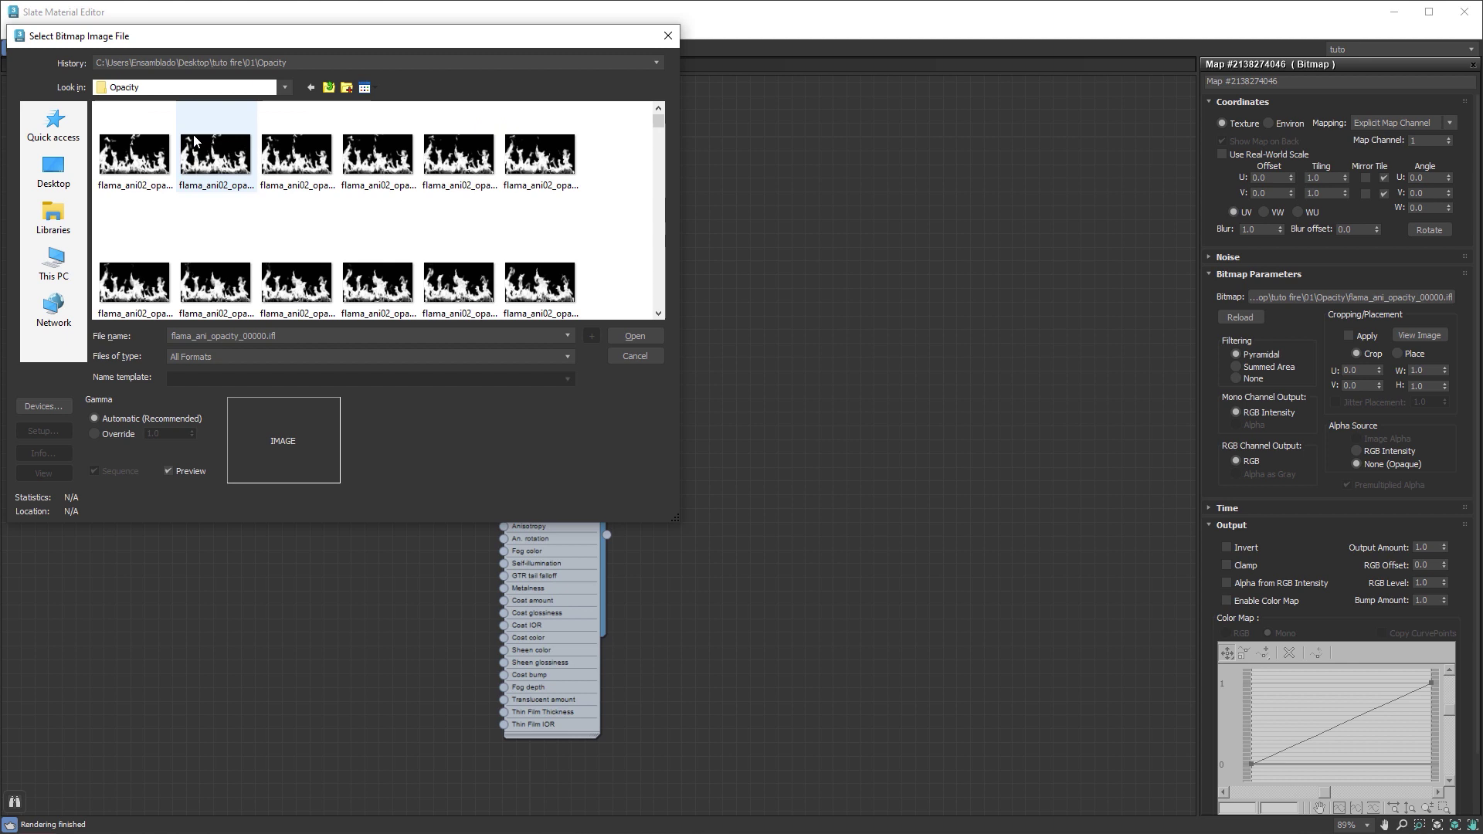
left_click(134, 158)
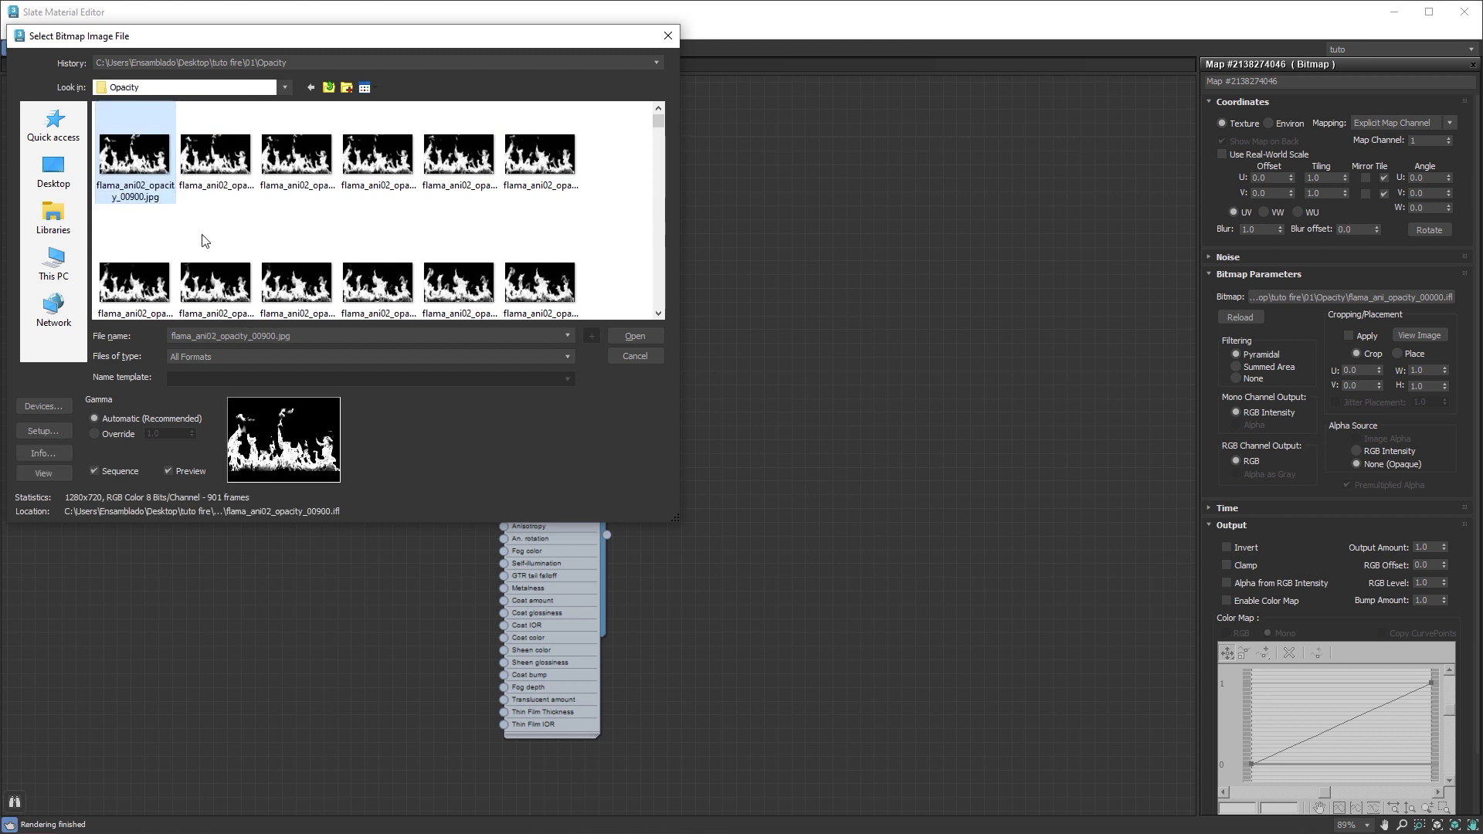
left_click(635, 338)
left_click(388, 337)
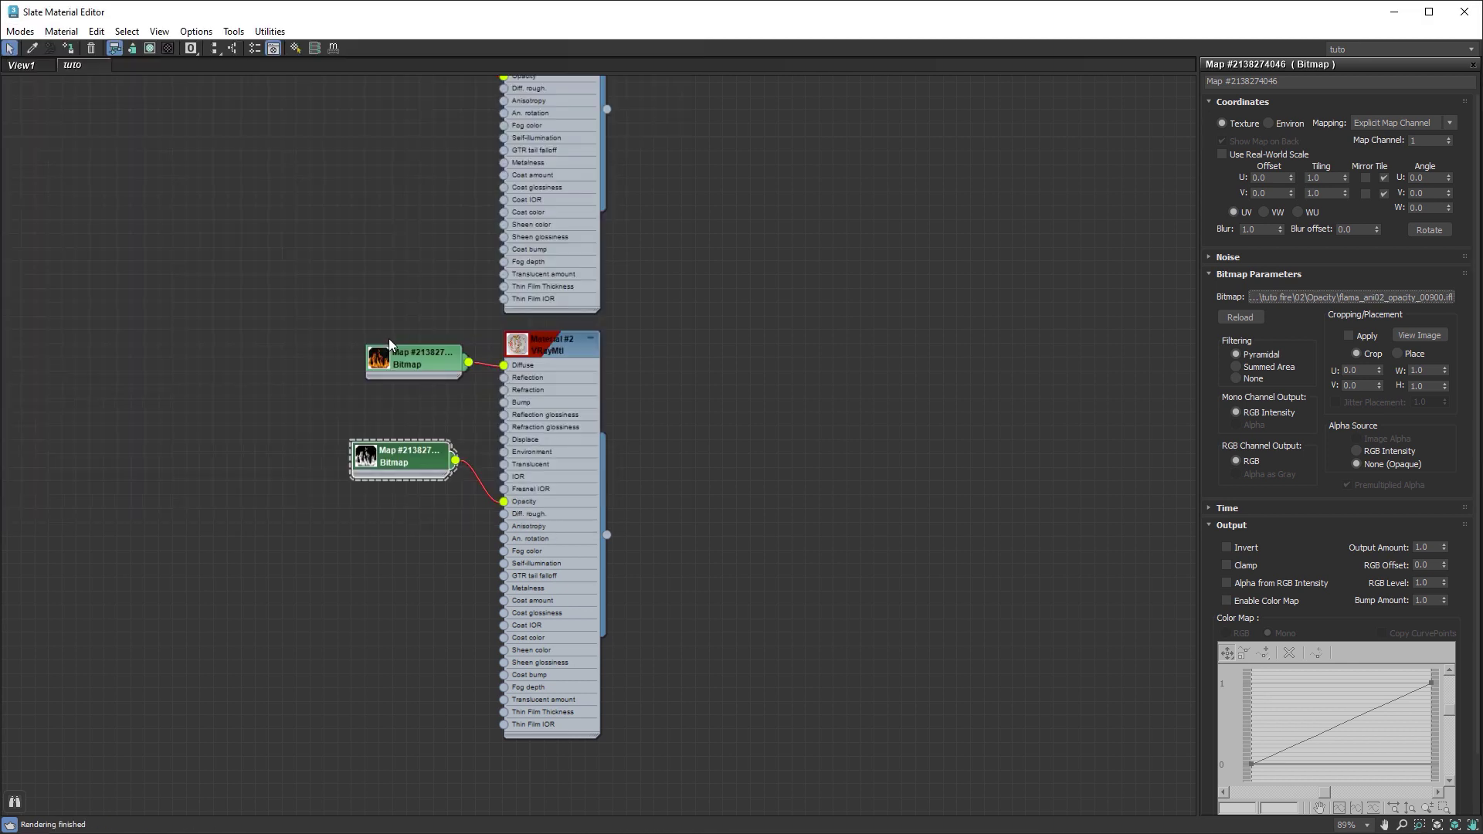
left_click(1456, 19)
key("F4")
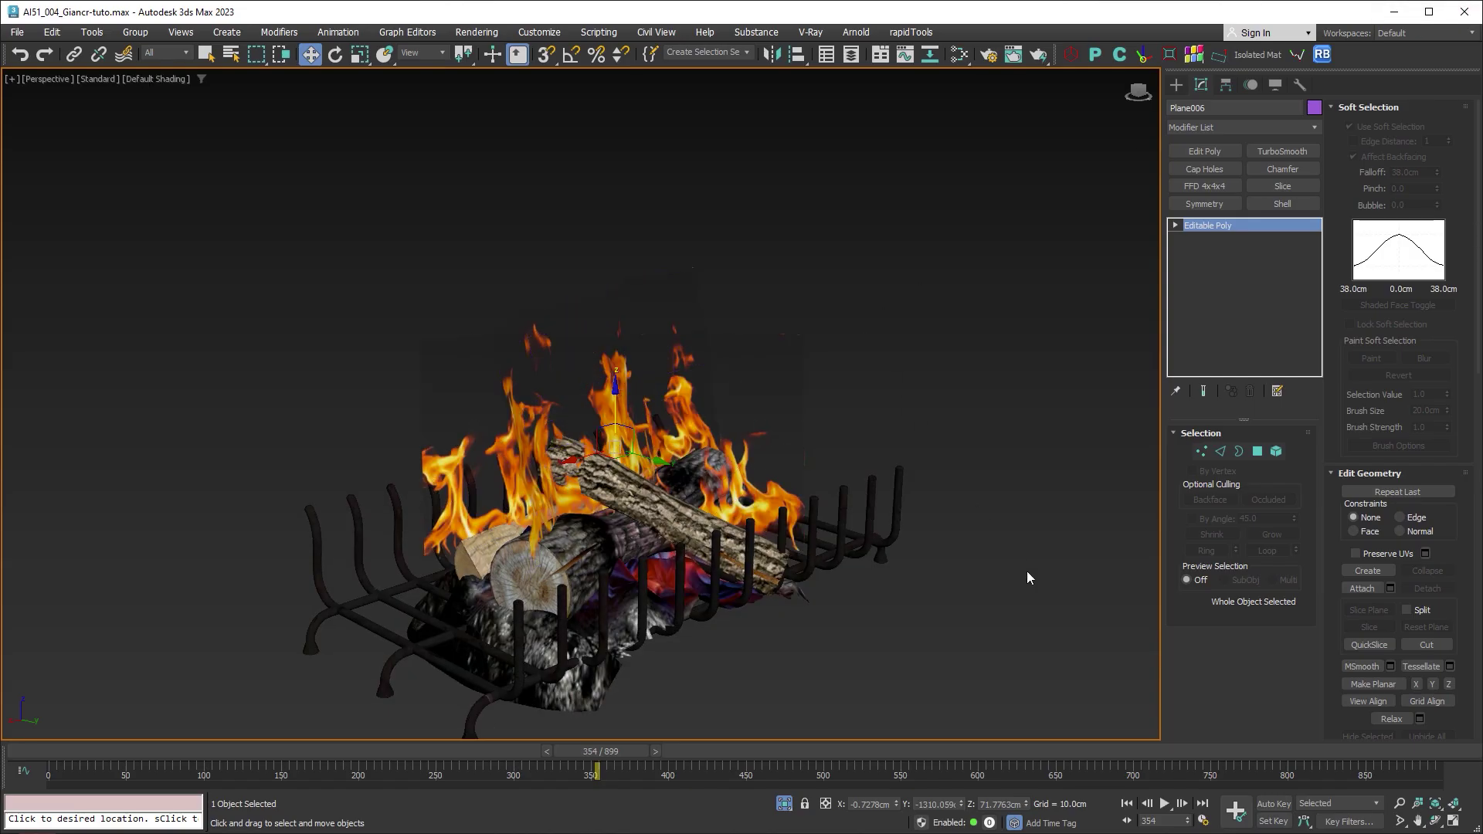
Step: Play the fire animation while orbiting and panning the Perspective view around the fireplace
left_click(1164, 803)
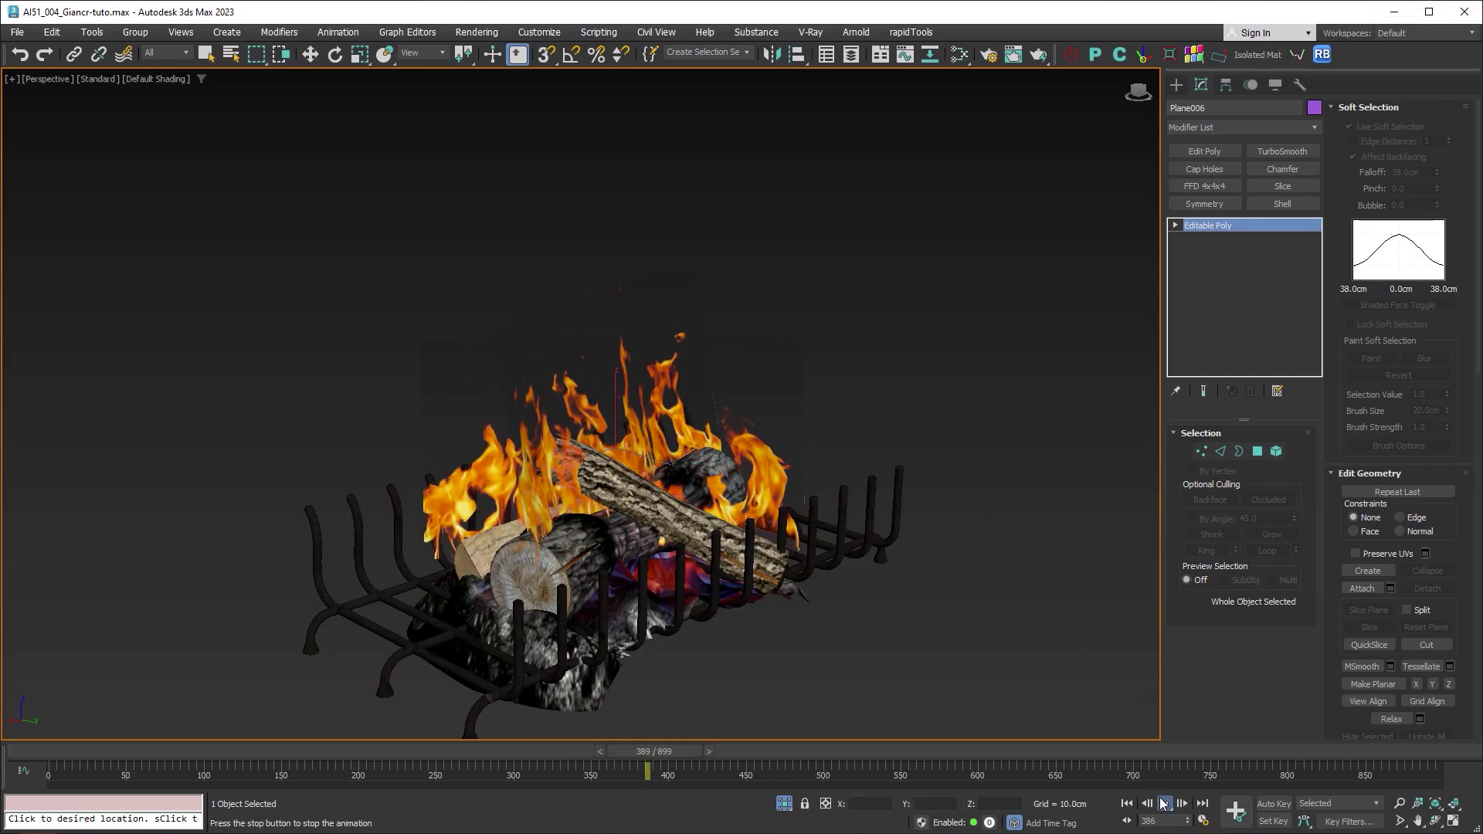
scroll(795, 485, "down", 5)
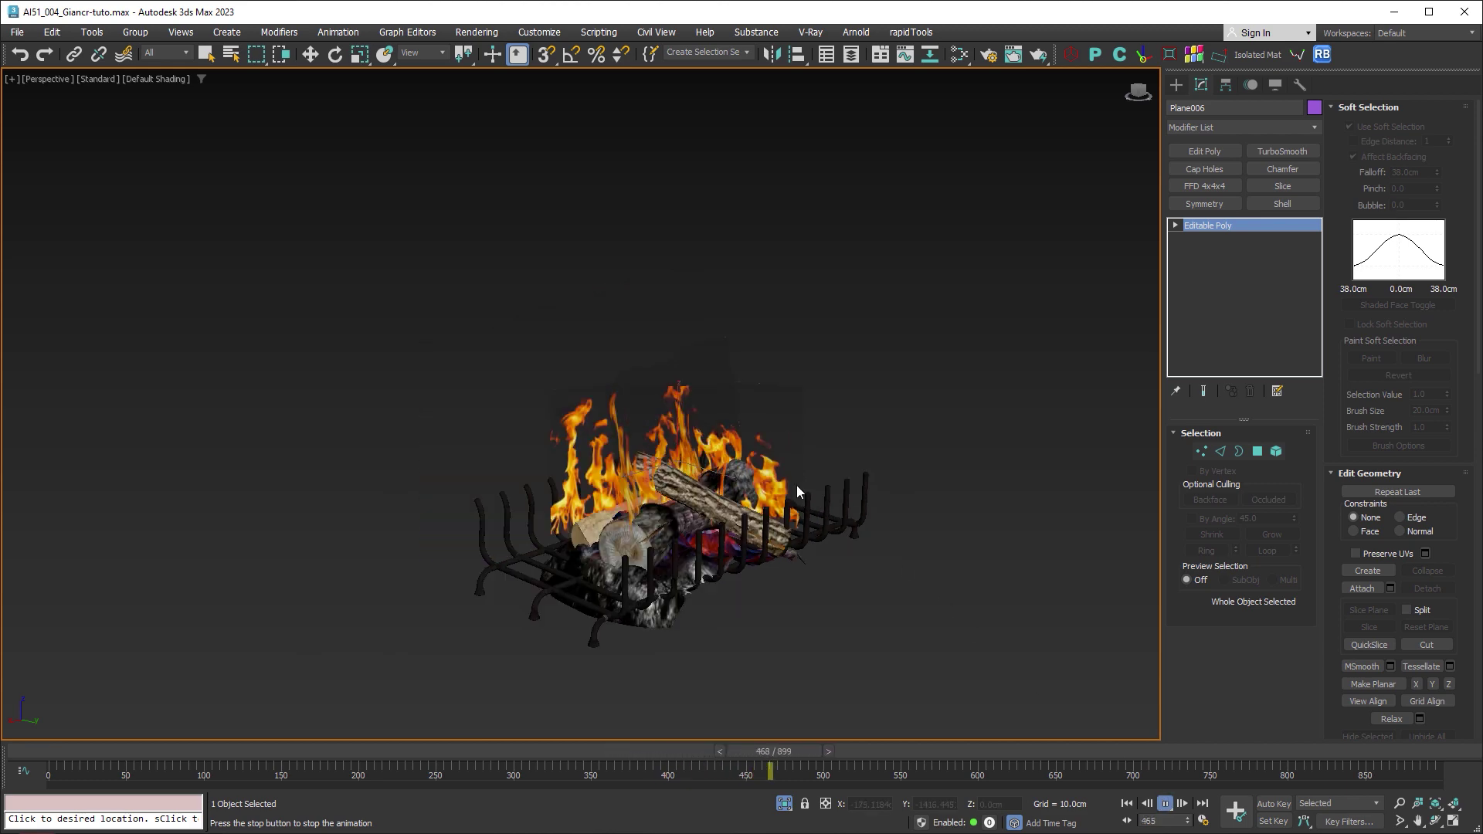
scroll(793, 489, "down", 2)
mouse_move(803, 515)
middle_mouse_down("alt")
mouse_move(622, 497)
mouse_move(724, 506)
middle_mouse_up("alt")
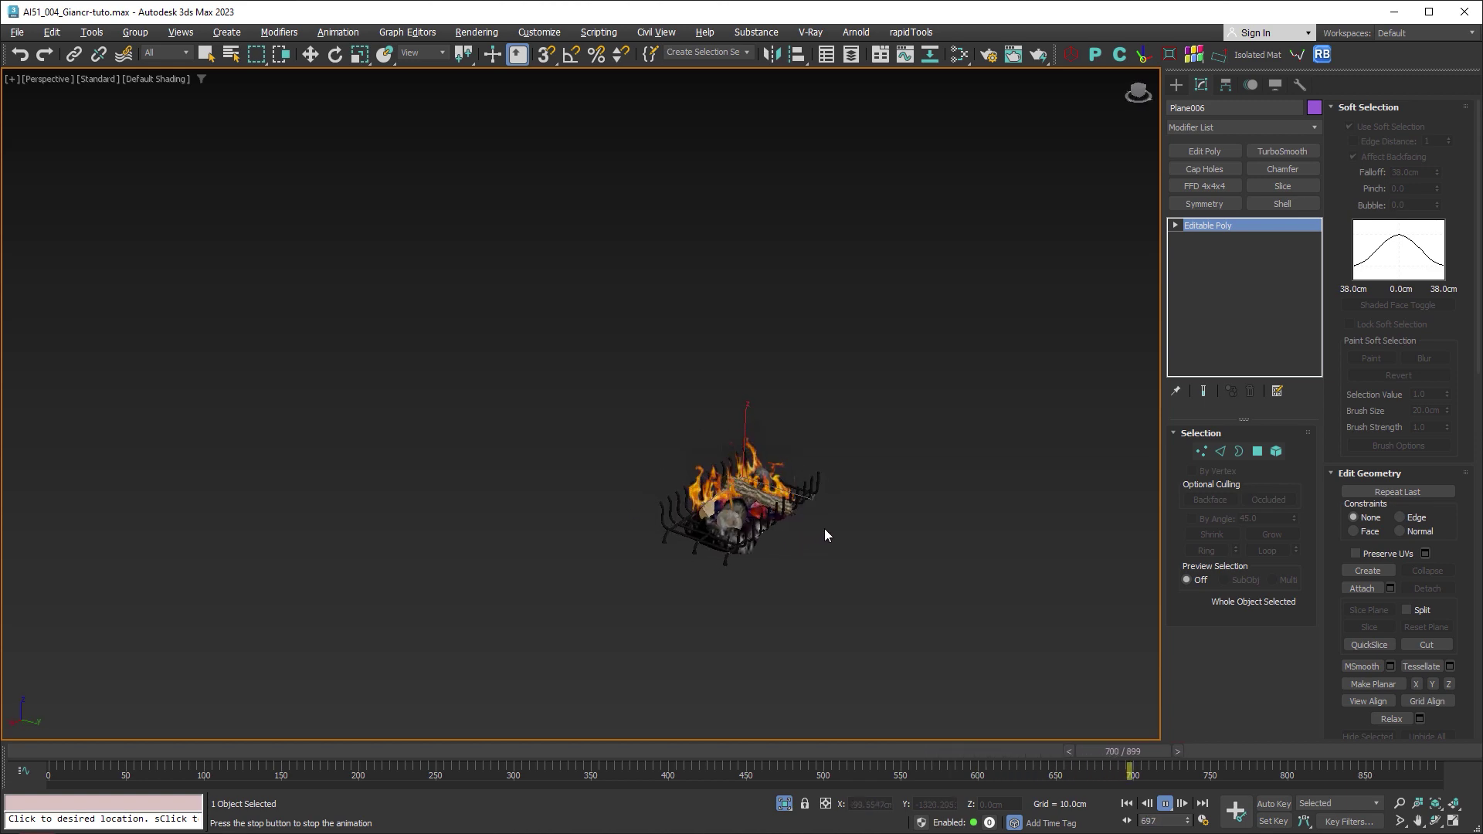
key("F4")
mouse_move(823, 529)
middle_mouse_down("alt")
mouse_move(752, 487)
mouse_move(894, 488)
mouse_move(739, 502)
middle_mouse_up("alt")
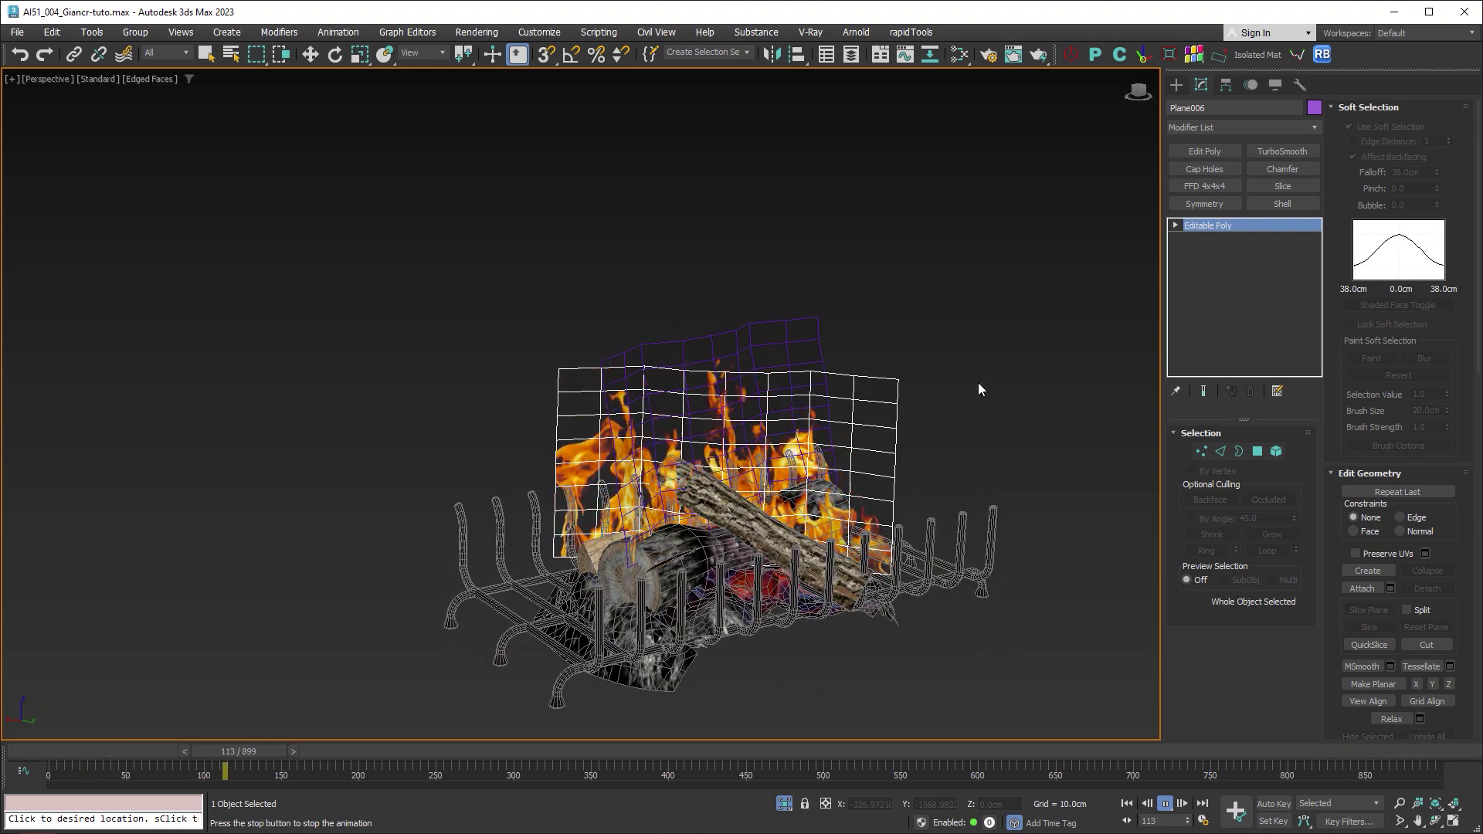
key("F4")
mouse_move(896, 479)
middle_mouse_down()
mouse_move(804, 398)
mouse_move(846, 461)
mouse_move(771, 458)
middle_mouse_up()
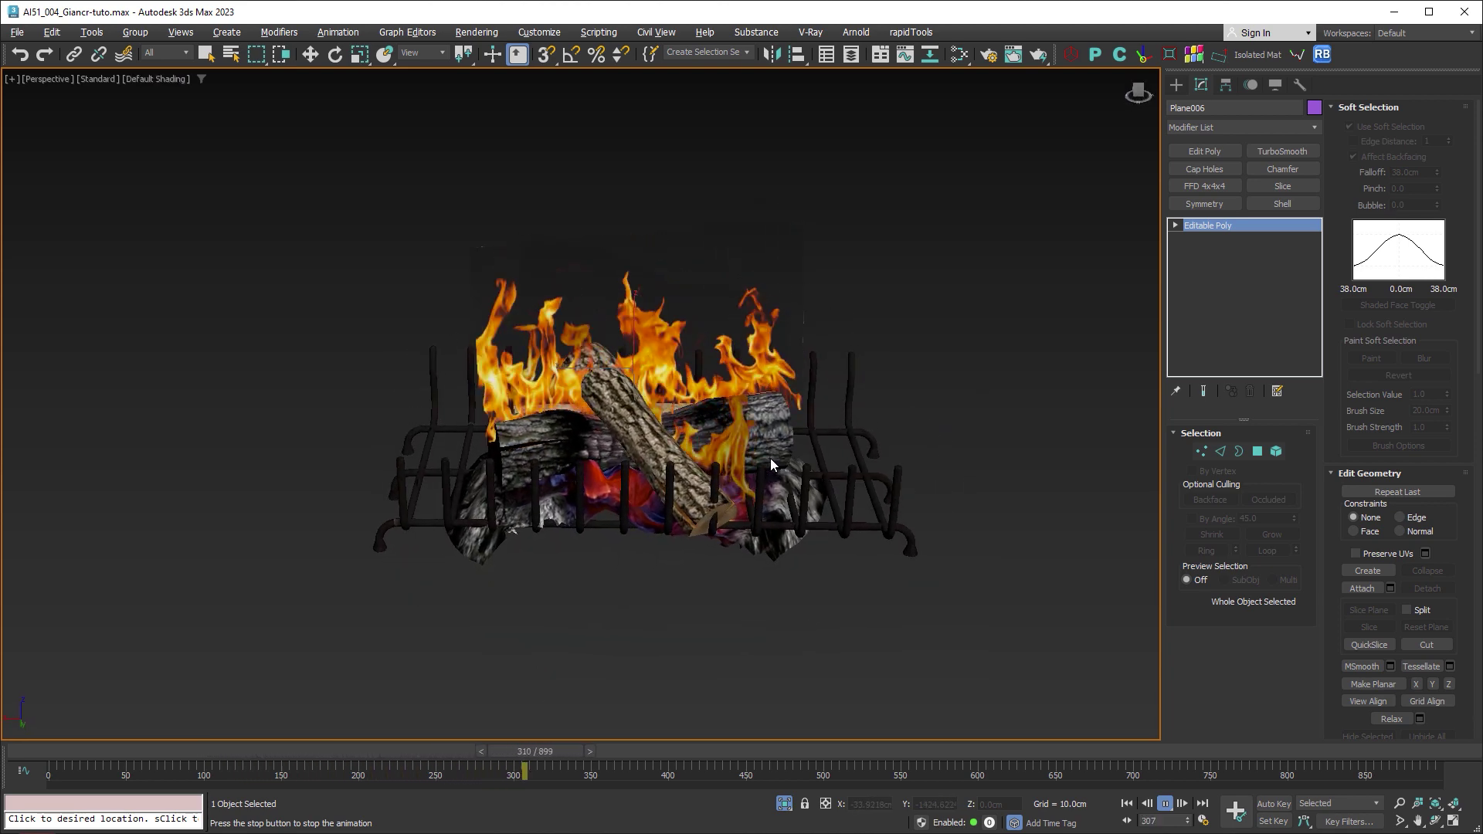
Step: Isolate the flame plane to inspect it, then restore the full scene and stop playback
left_click(784, 804)
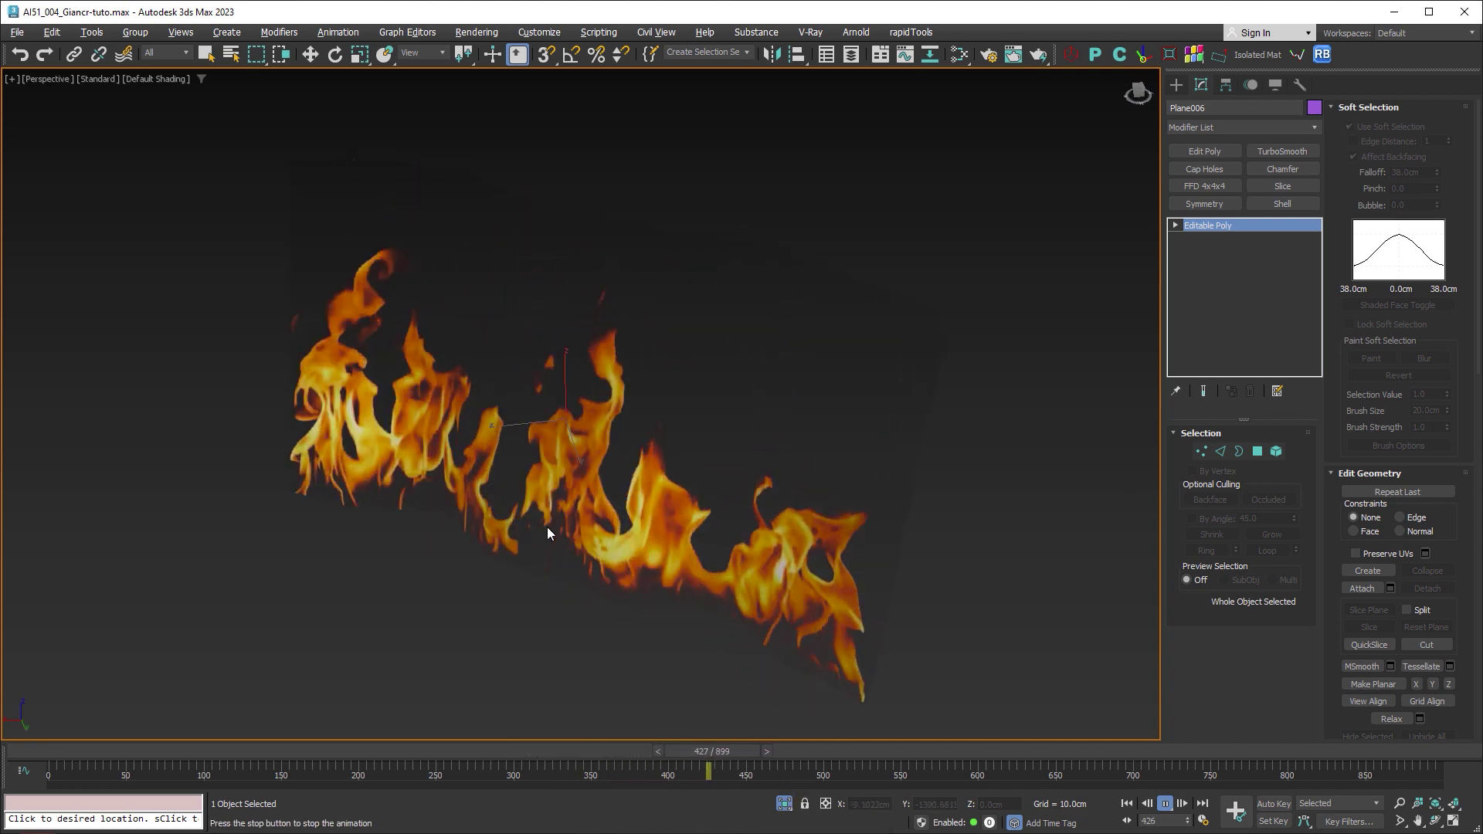
middle_click_drag(547, 527, 691, 506, "alt")
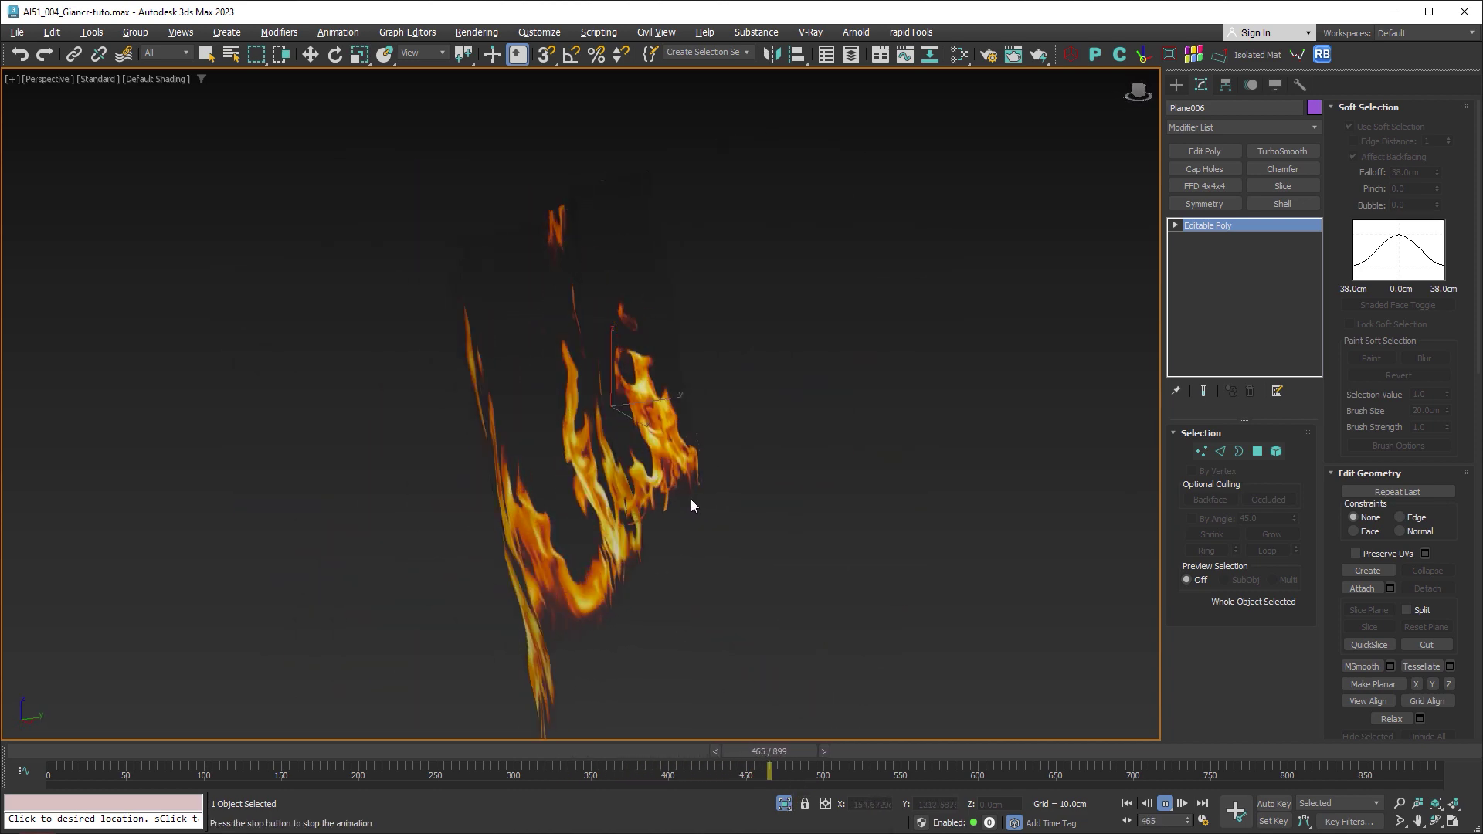
left_click(784, 805)
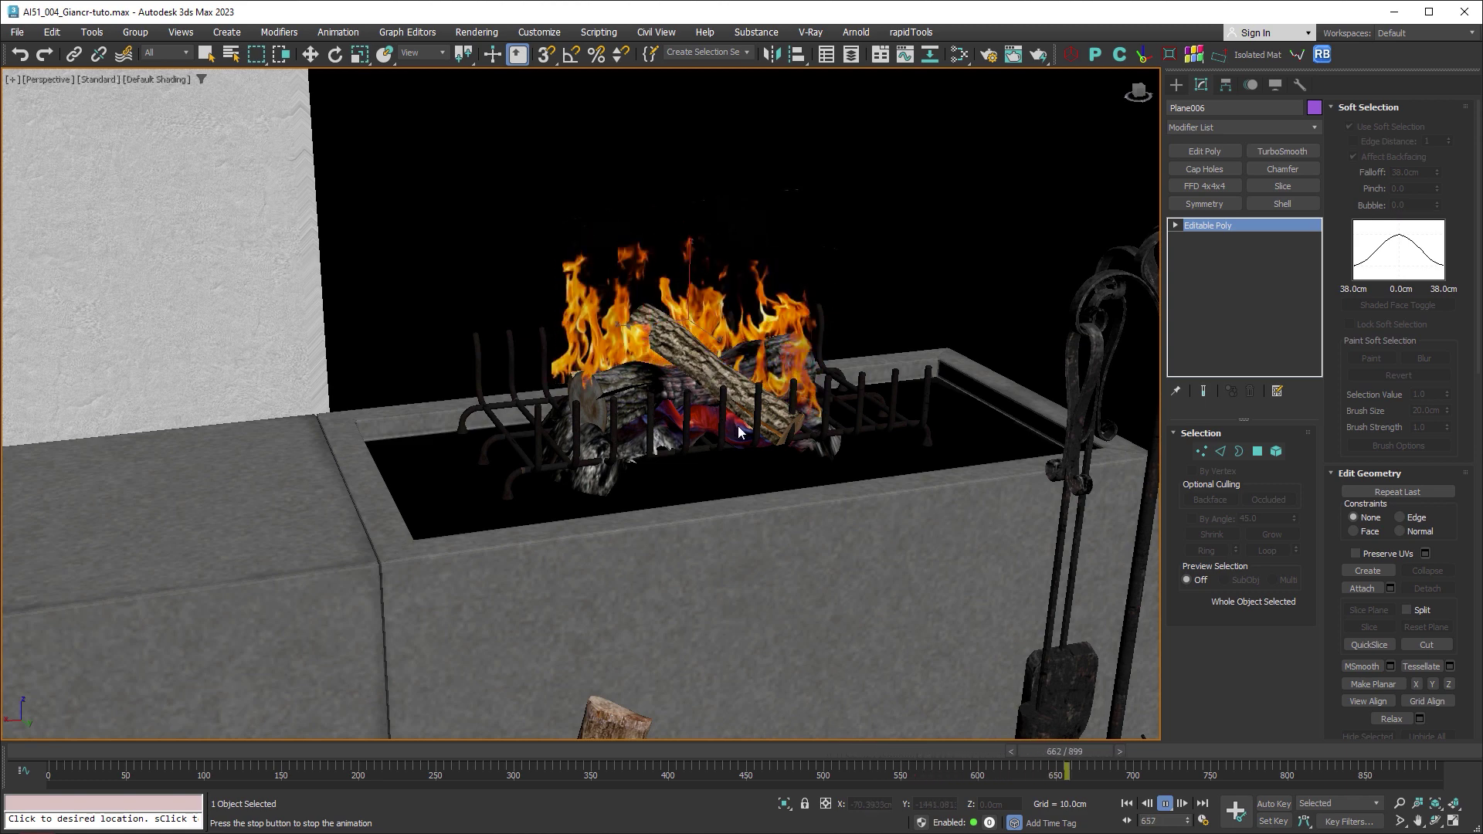
key("slash")
Step: Play the animation full-screen through PhysCamera001, stopping at frame 893, then restore four views
key("alt+w")
key("w")
middle_click(909, 516)
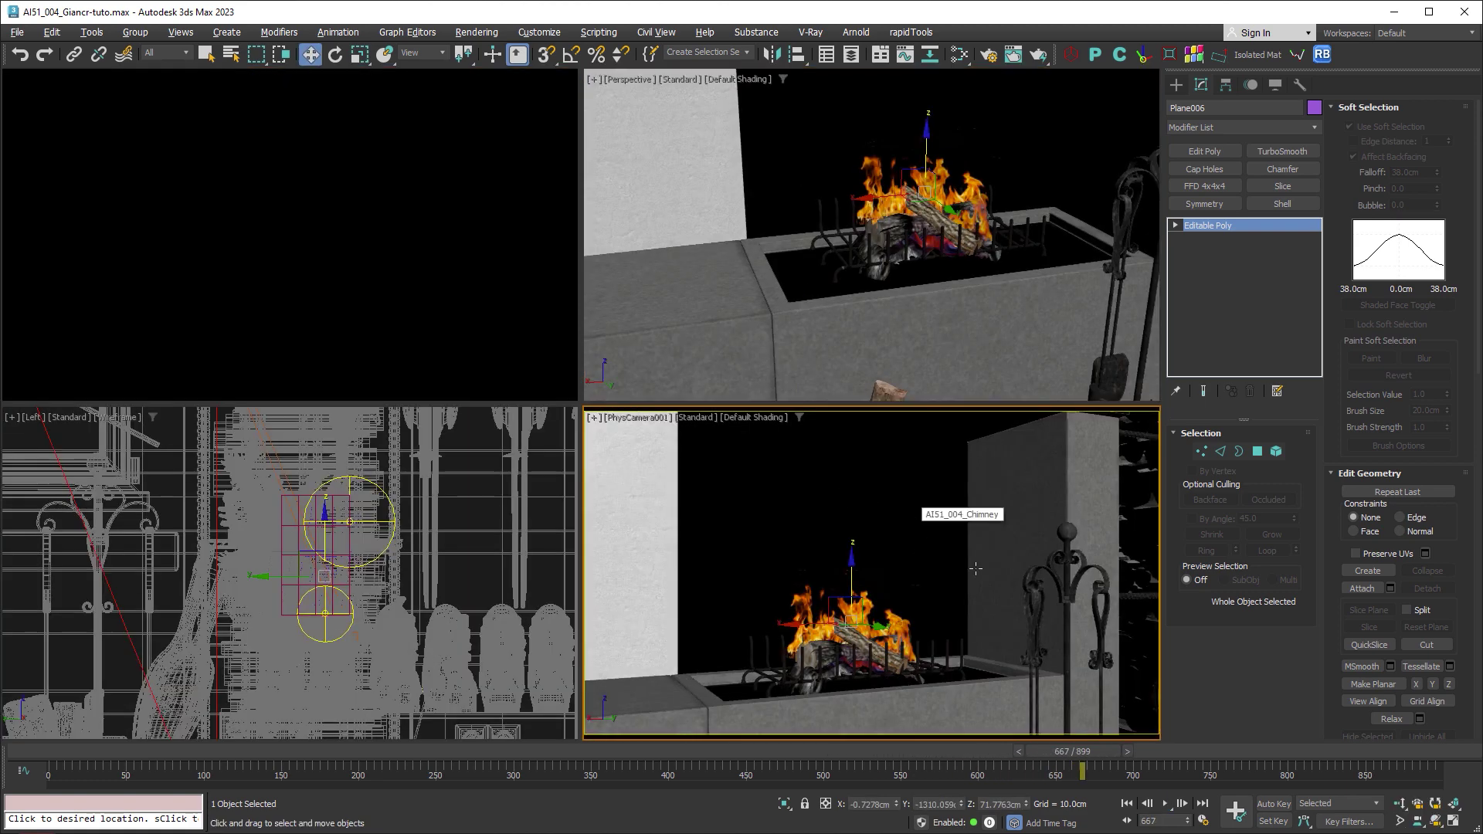
key("alt+w")
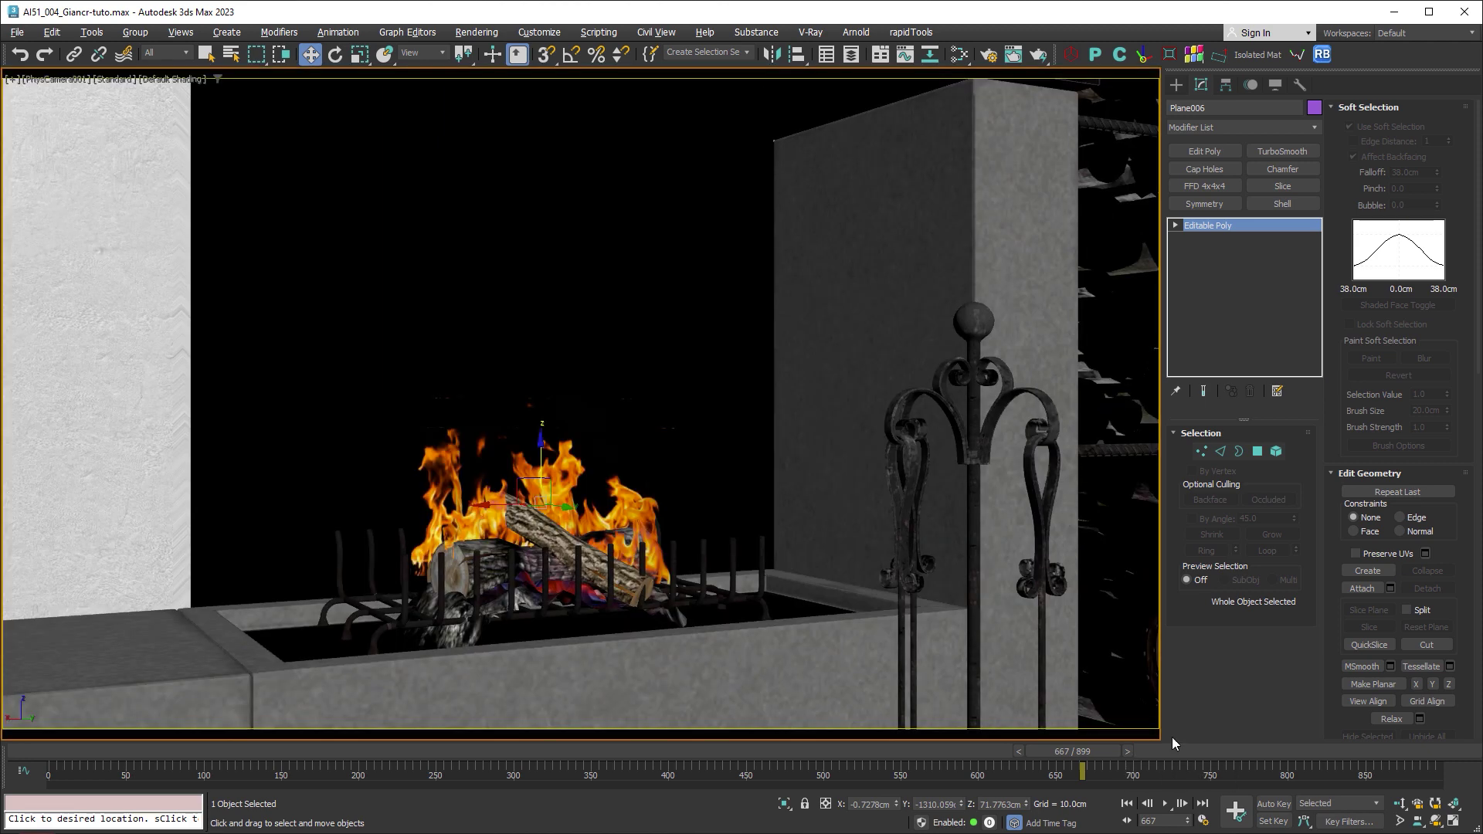
left_click(1165, 804)
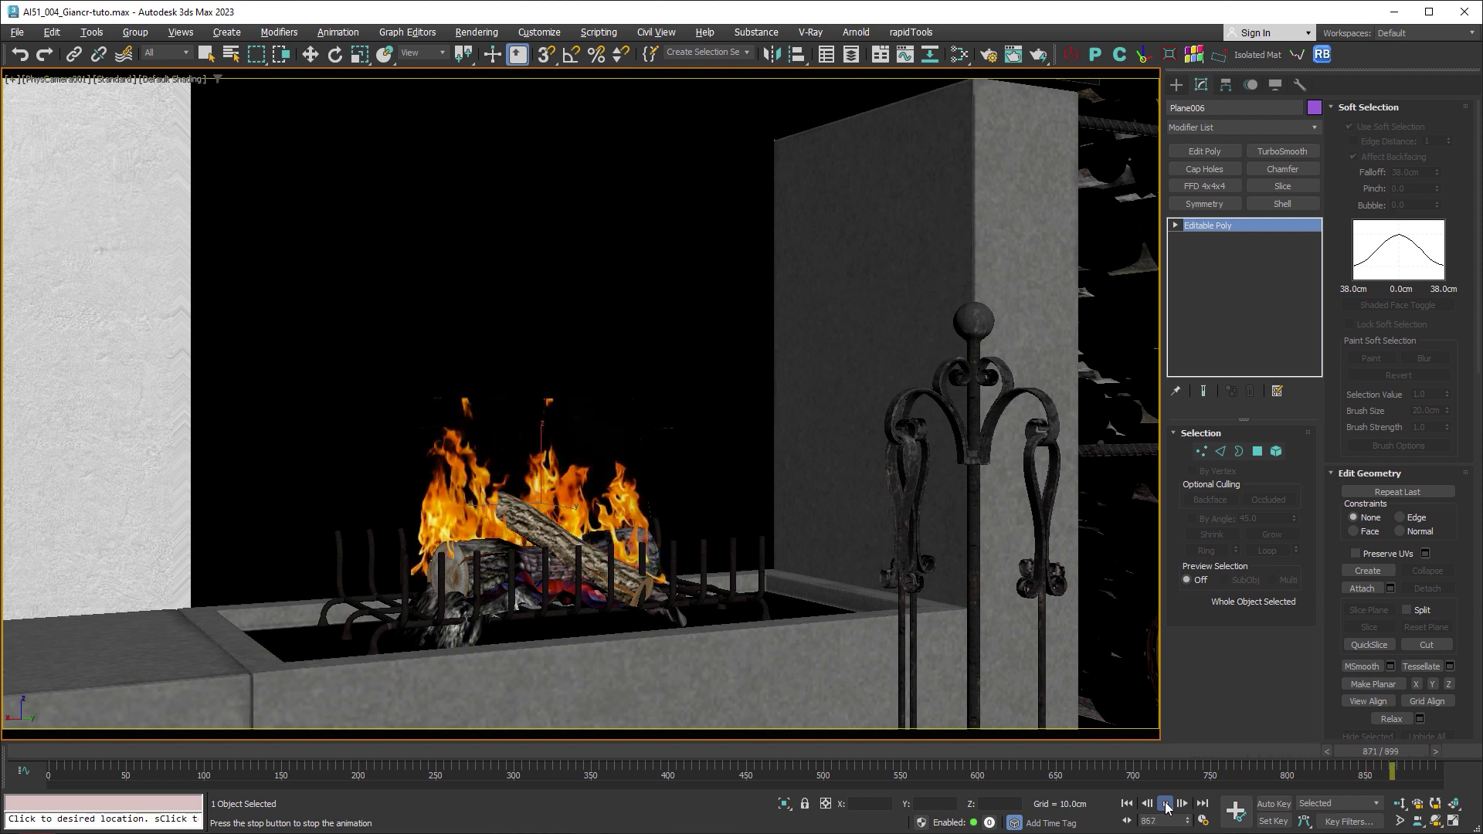
left_click(1165, 805)
key("w")
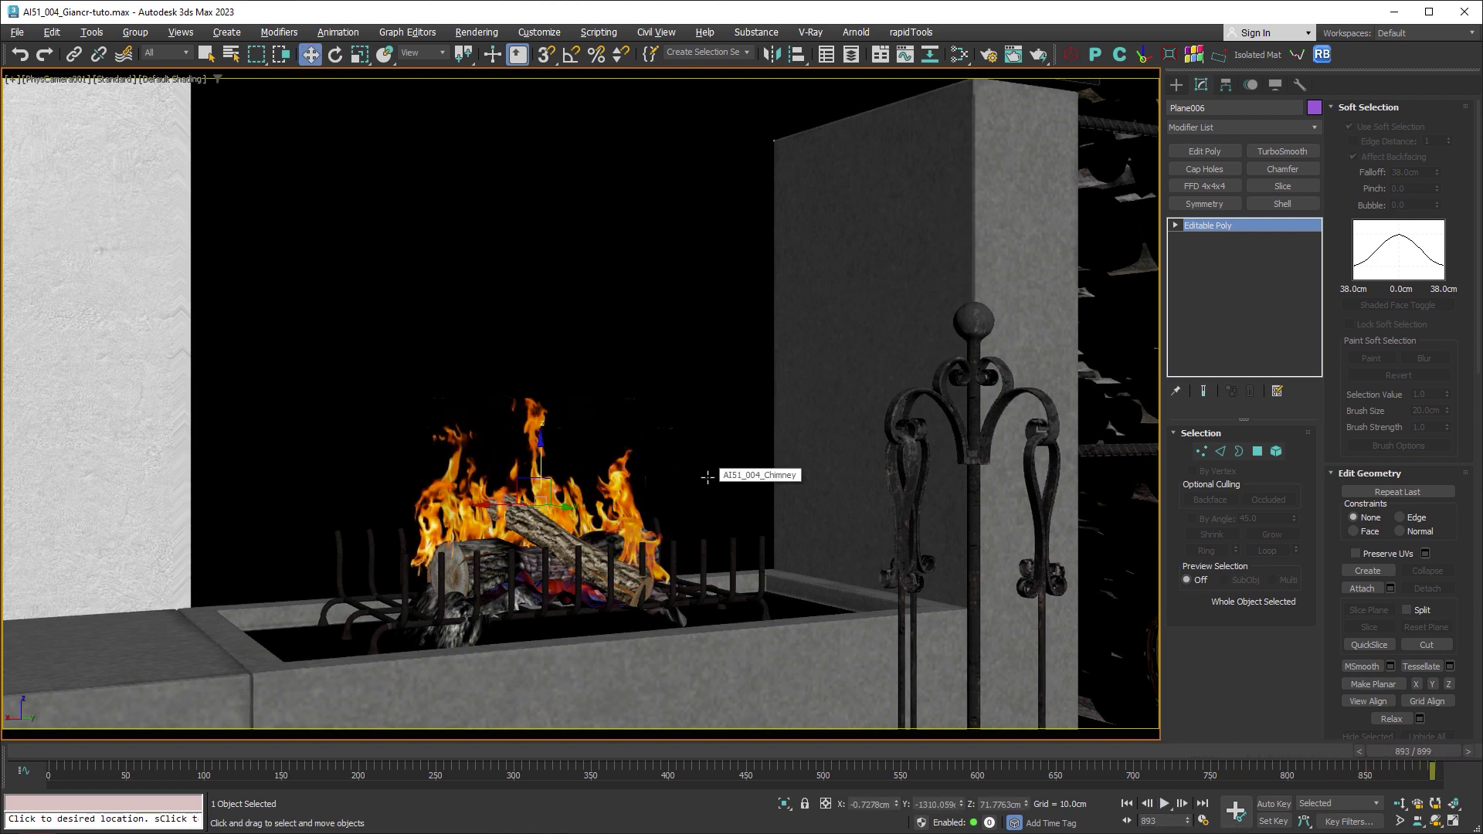
key("alt+w")
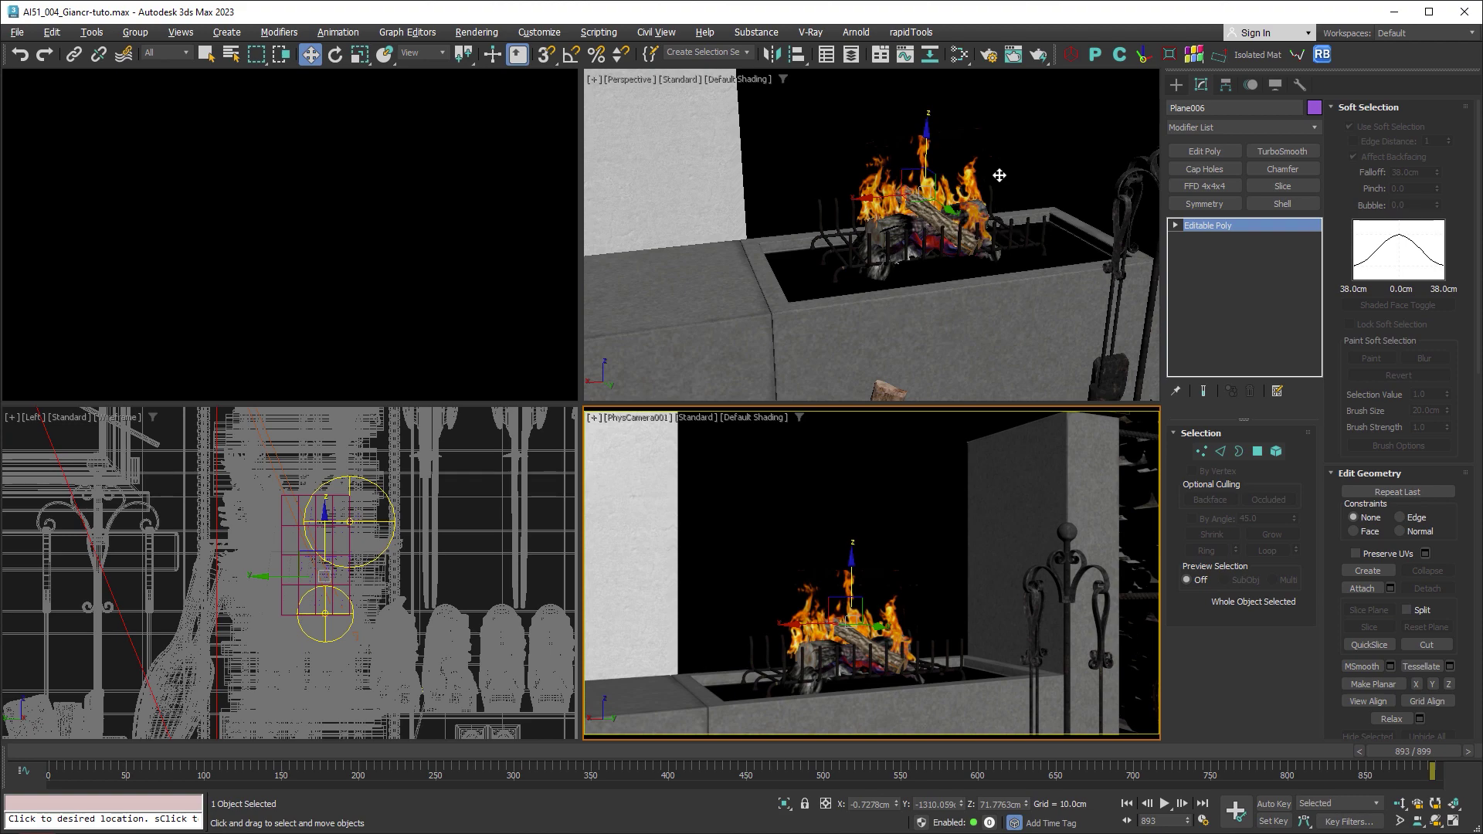
left_click(961, 54)
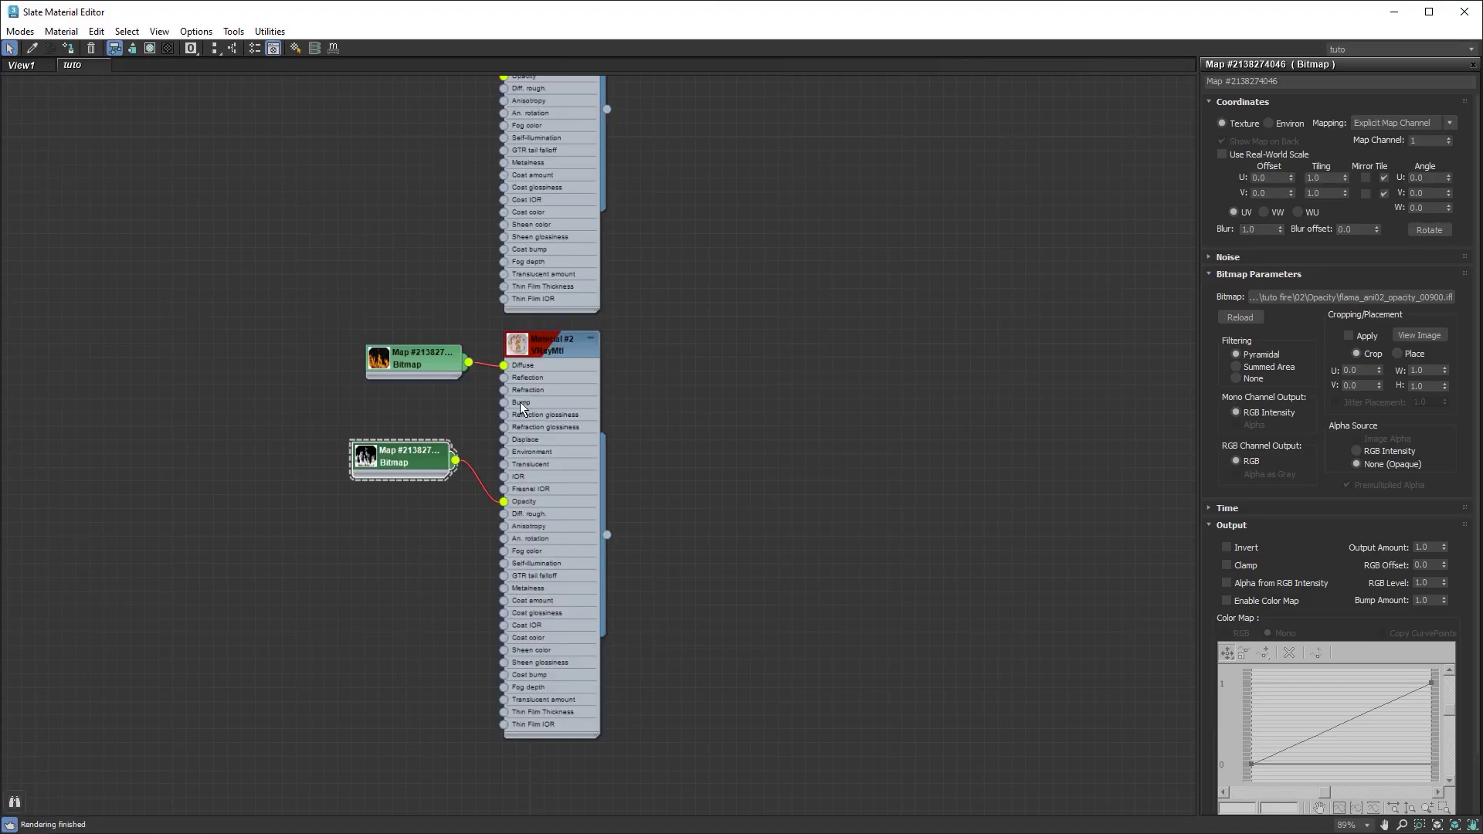
scroll(487, 436, "up", 3)
left_click_drag(464, 341, 463, 445)
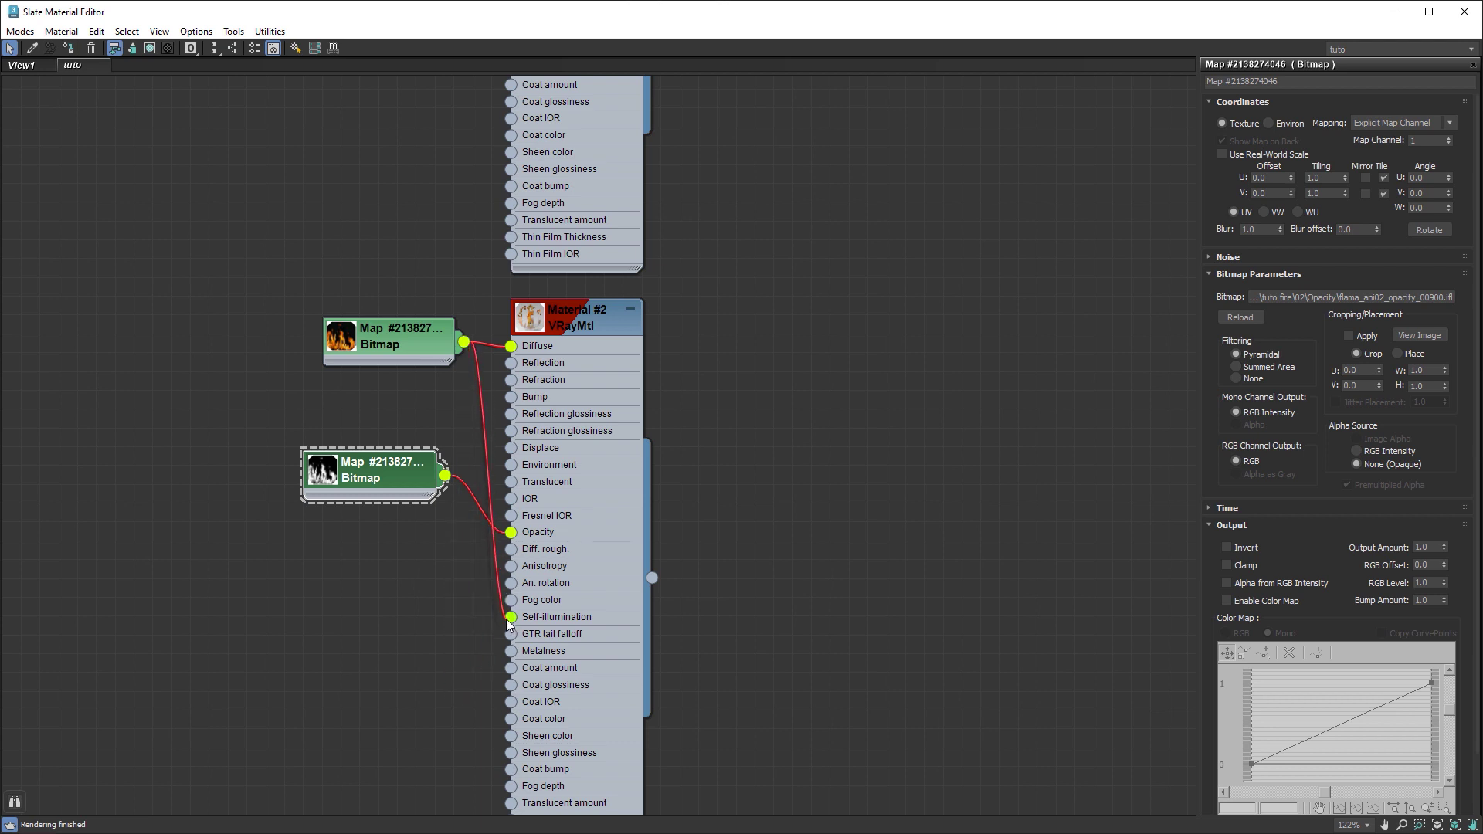
left_click_drag(480, 611, 480, 398)
left_click(809, 367)
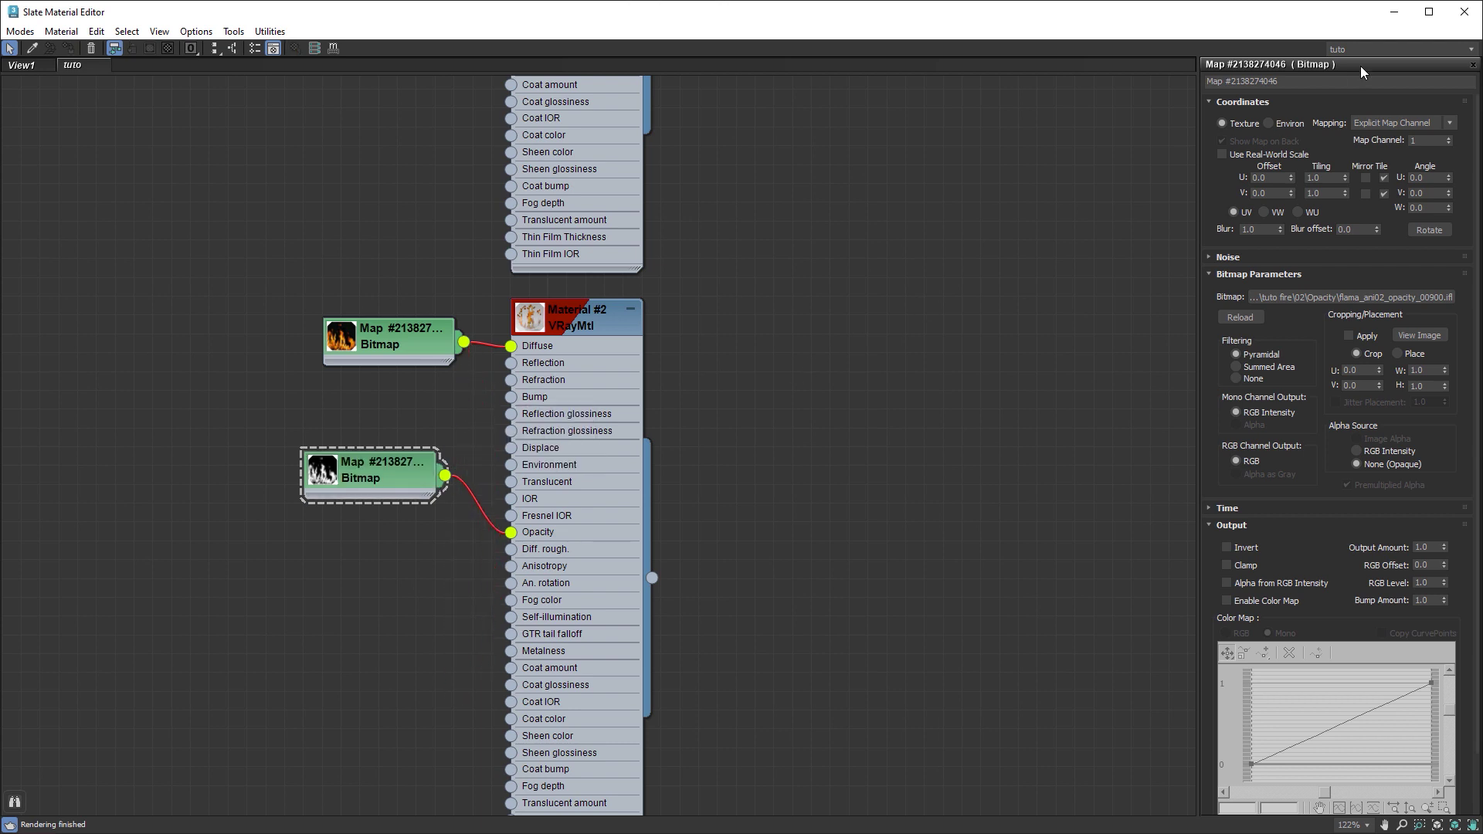
left_click(1463, 12)
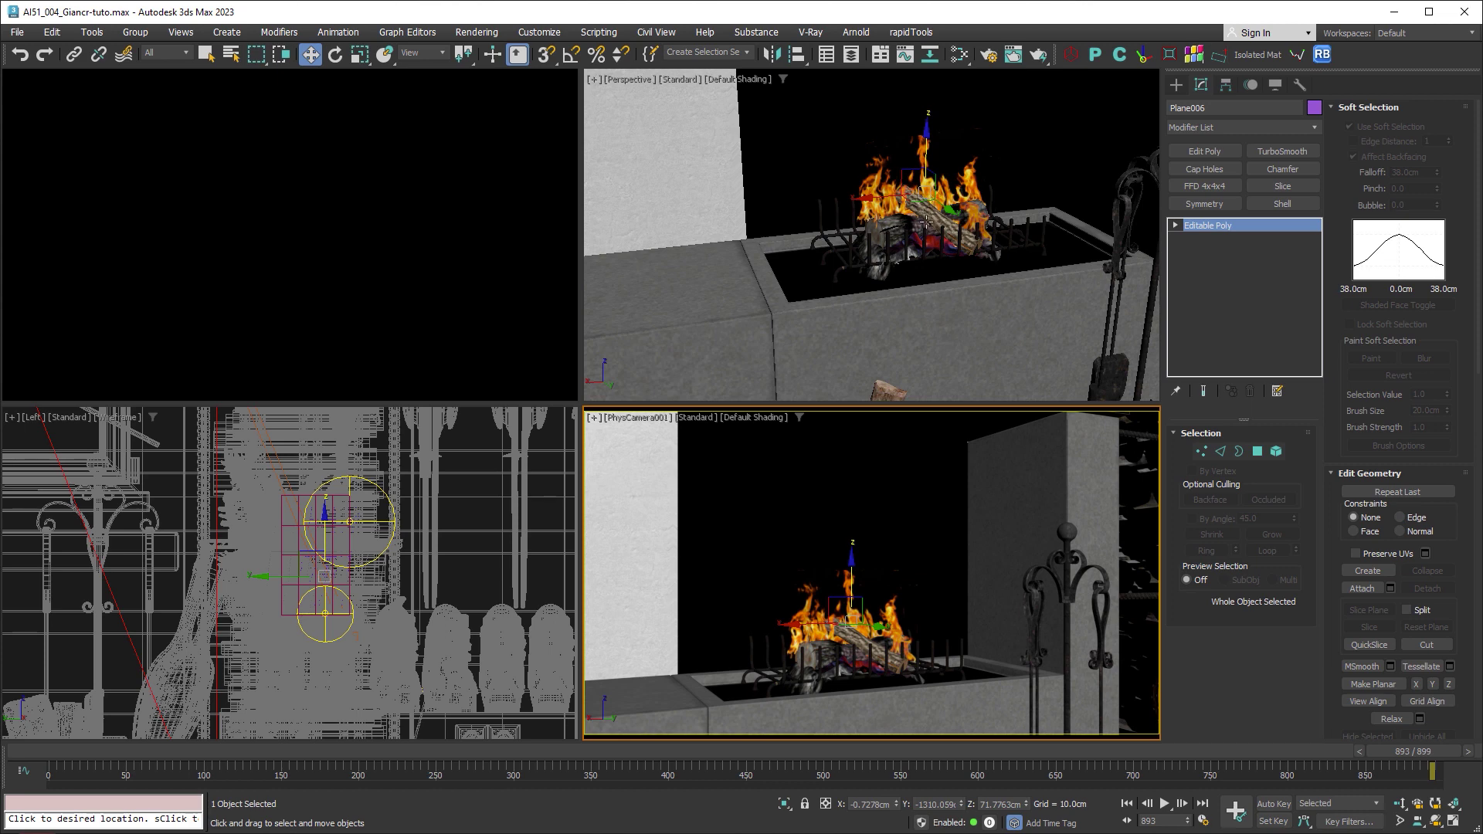
Step: Create a VRayLight sphere light over the logs in the Top view
right_click(482, 248)
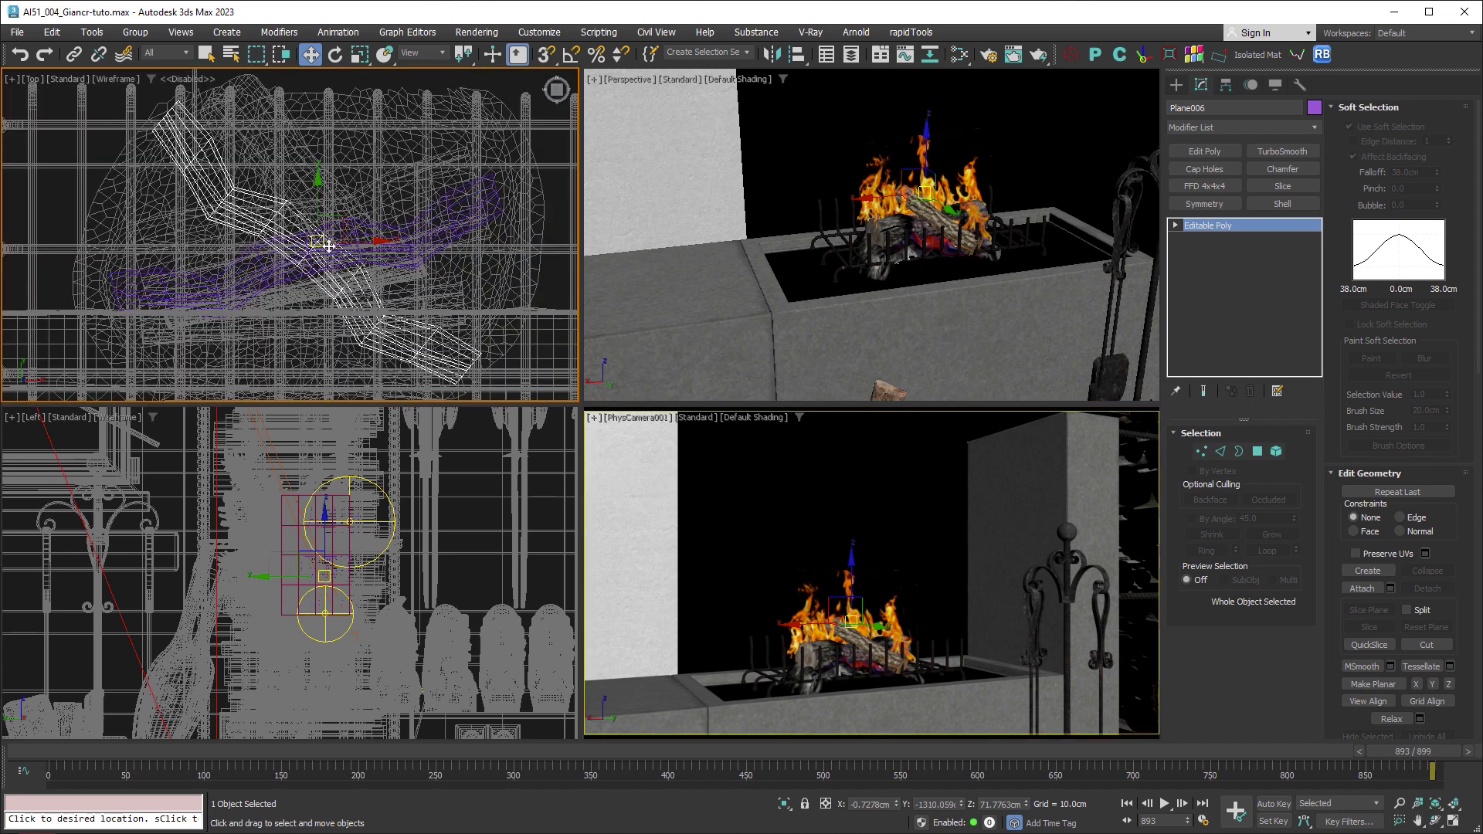
left_click(1177, 85)
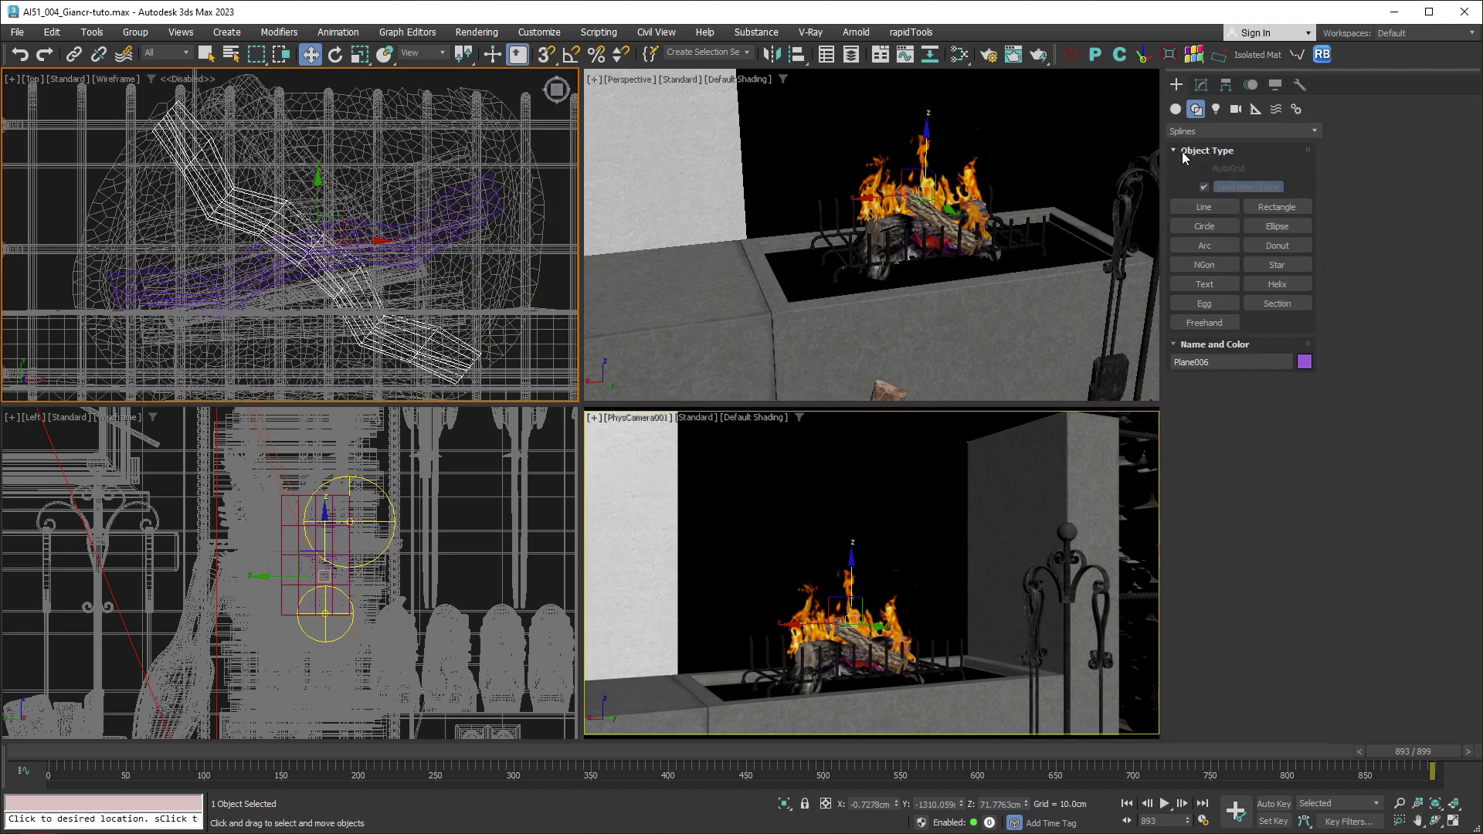
left_click(1216, 109)
left_click(1213, 131)
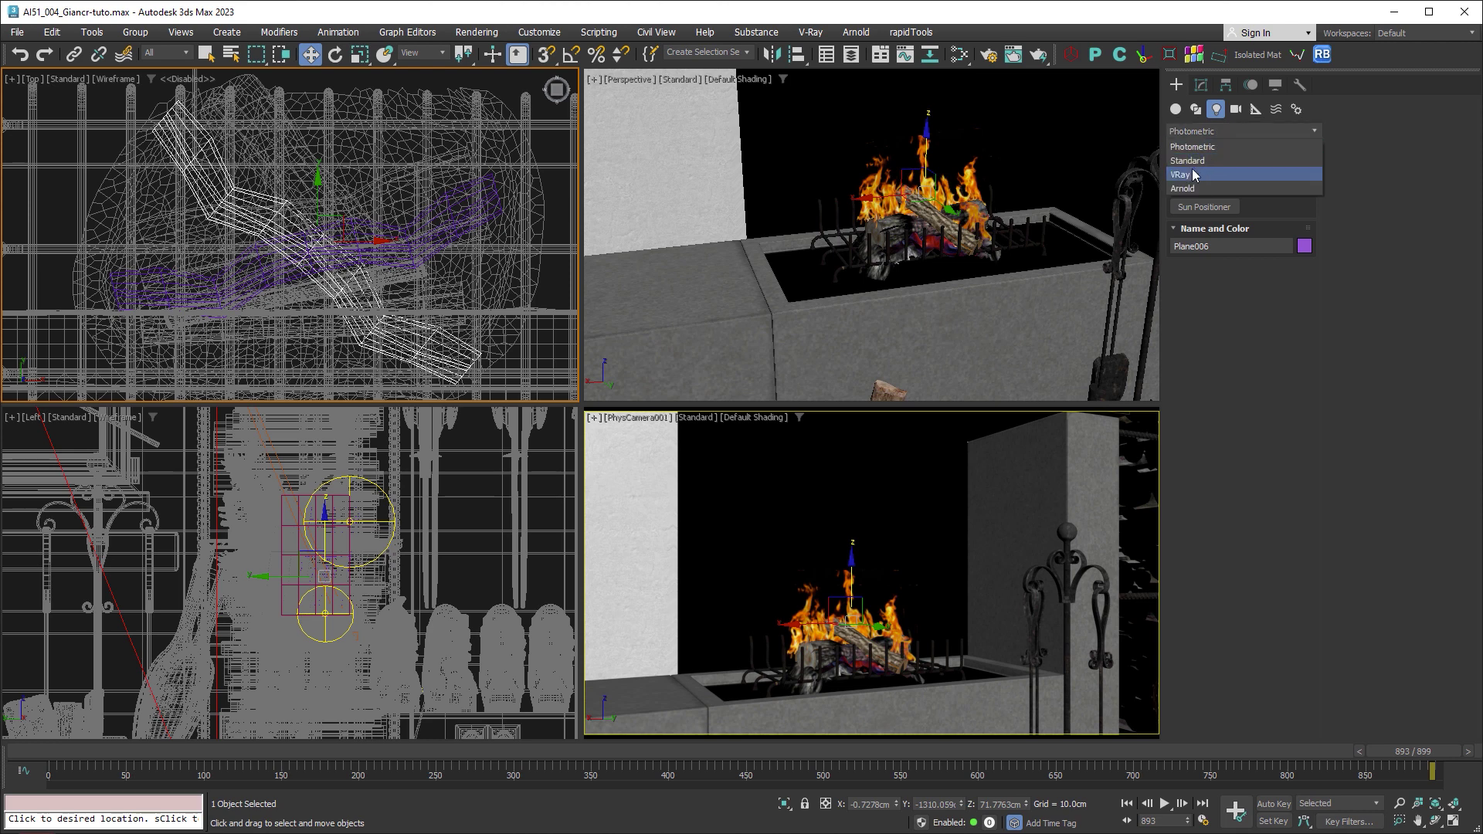
left_click(1200, 176)
left_click(1206, 188)
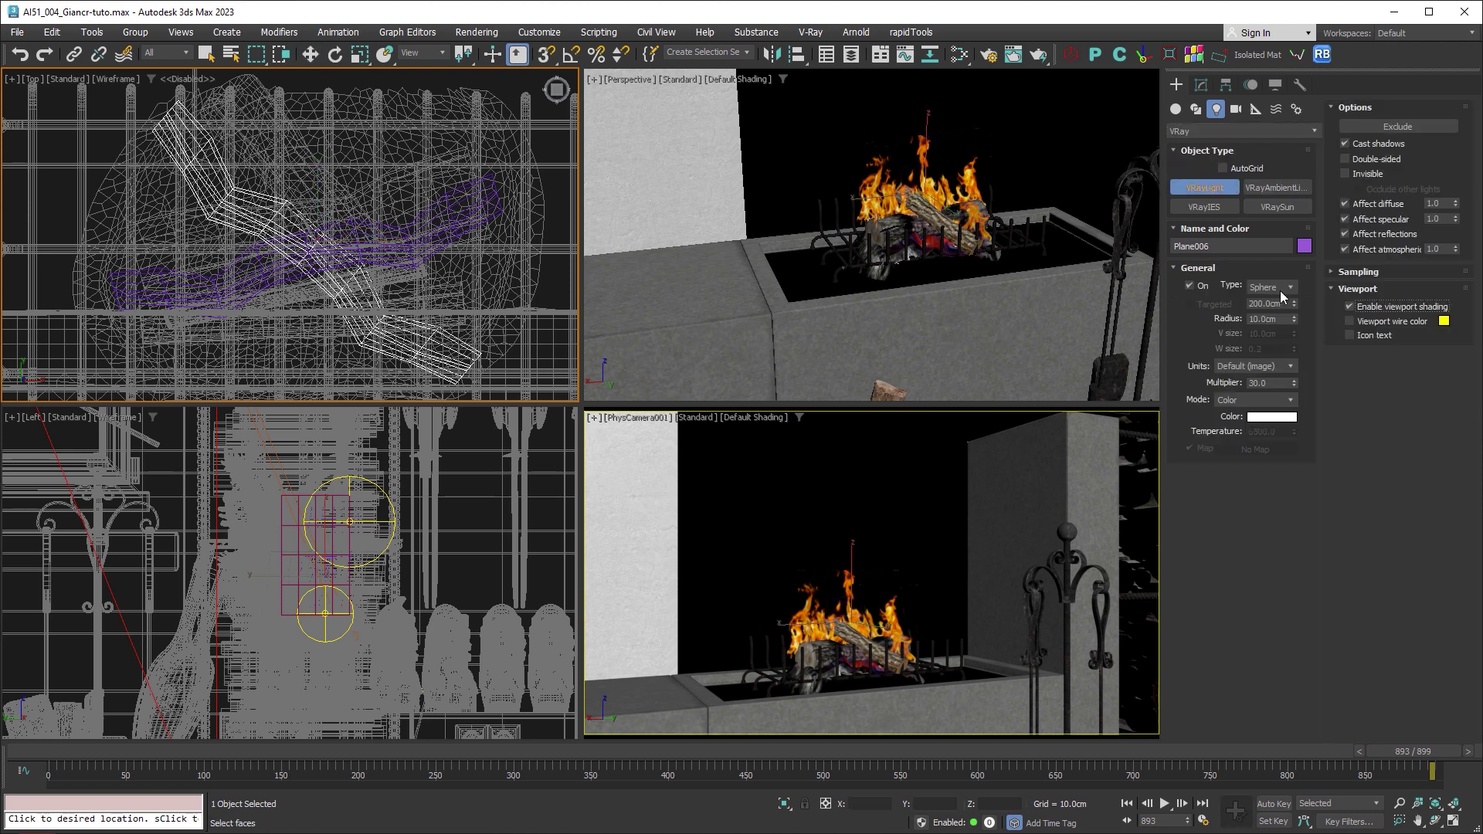
left_click(310, 256)
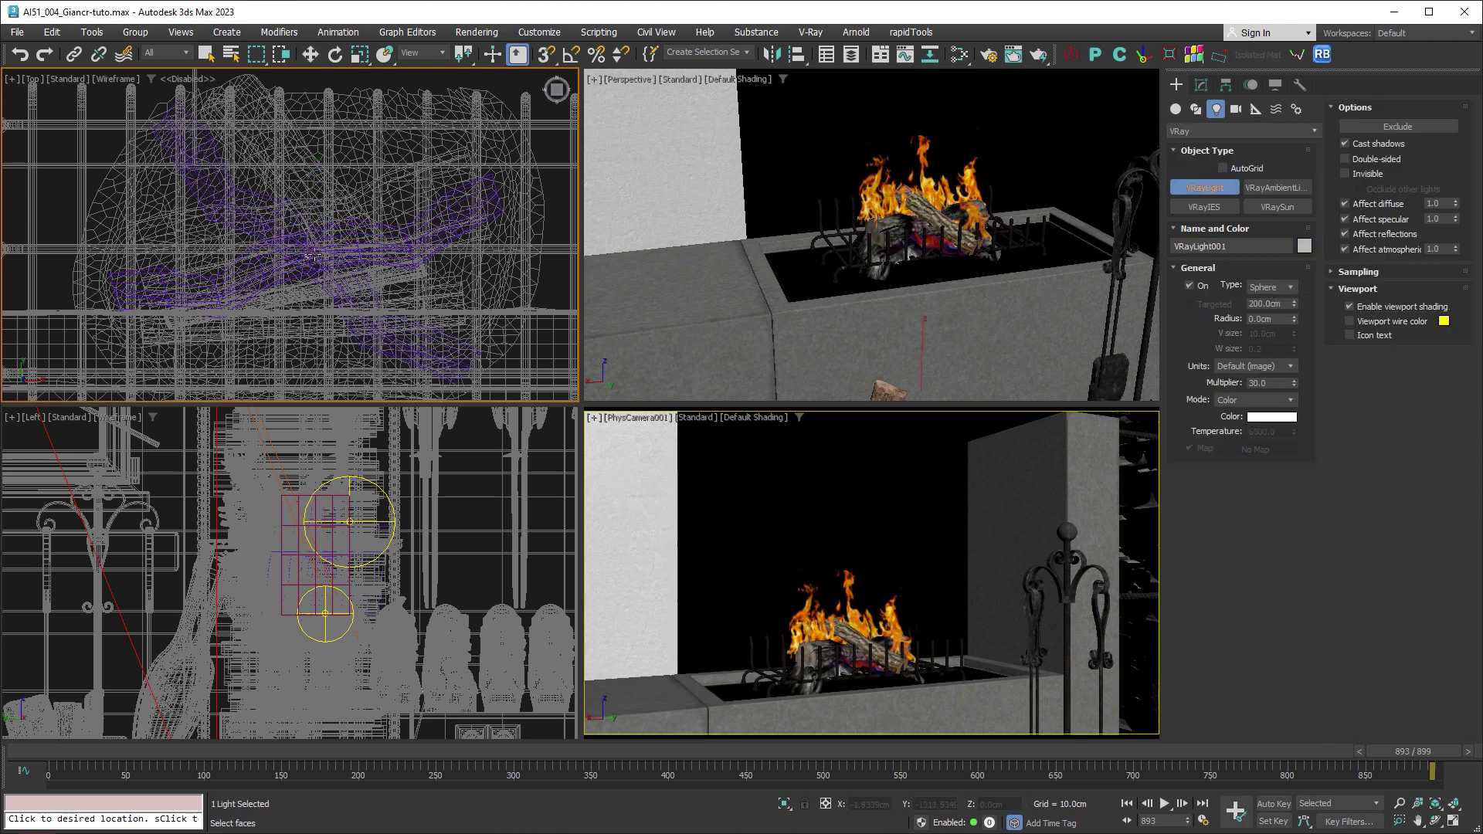
left_click_drag(431, 192, 433, 188)
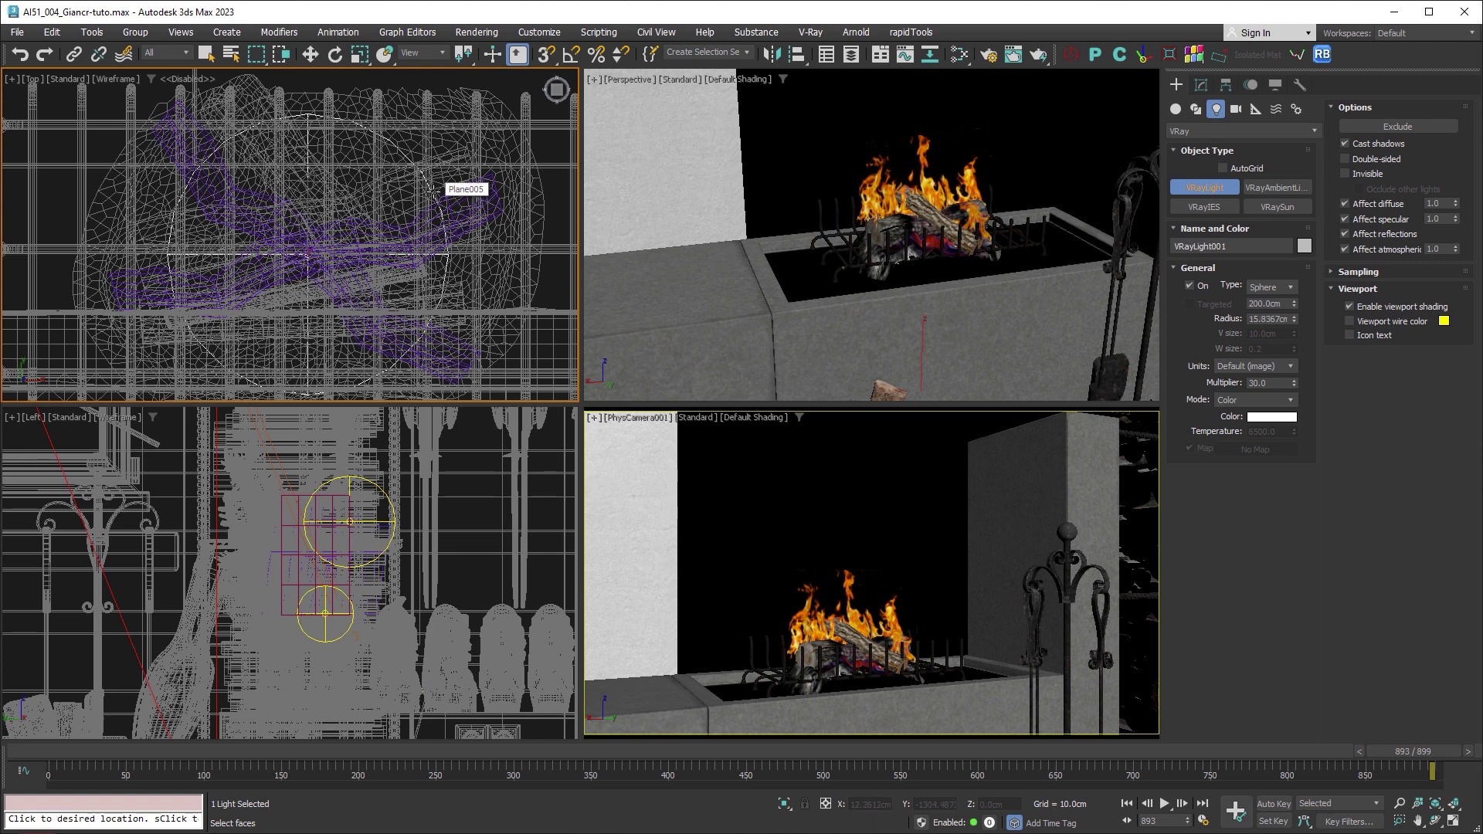
left_click(310, 55)
Step: Raise VRayLight001 up into the flames in the Left view
scroll(298, 530, "down", 3)
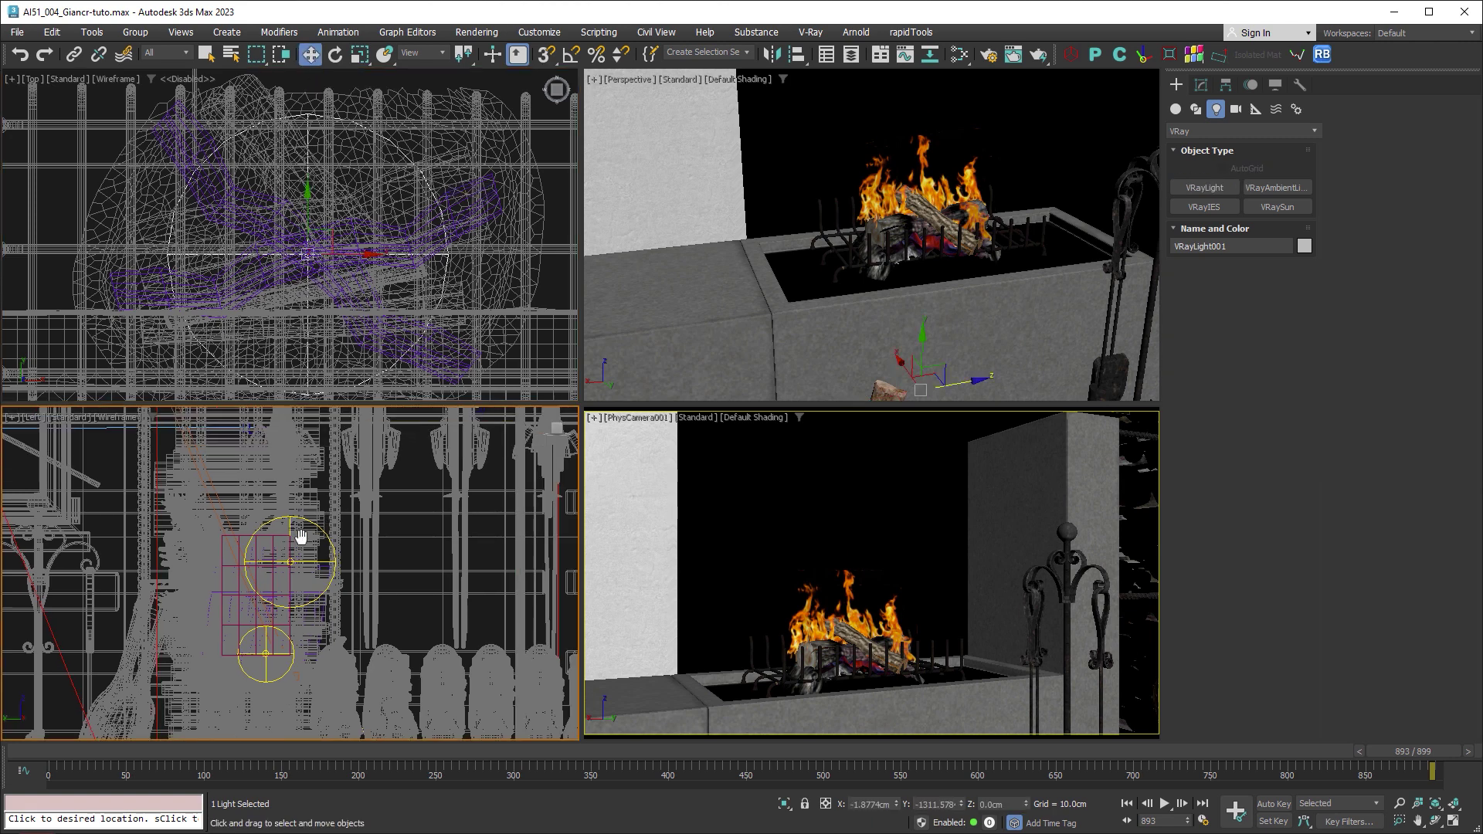
scroll(286, 541, "down", 3)
scroll(265, 560, "down", 3)
scroll(265, 581, "up", 3)
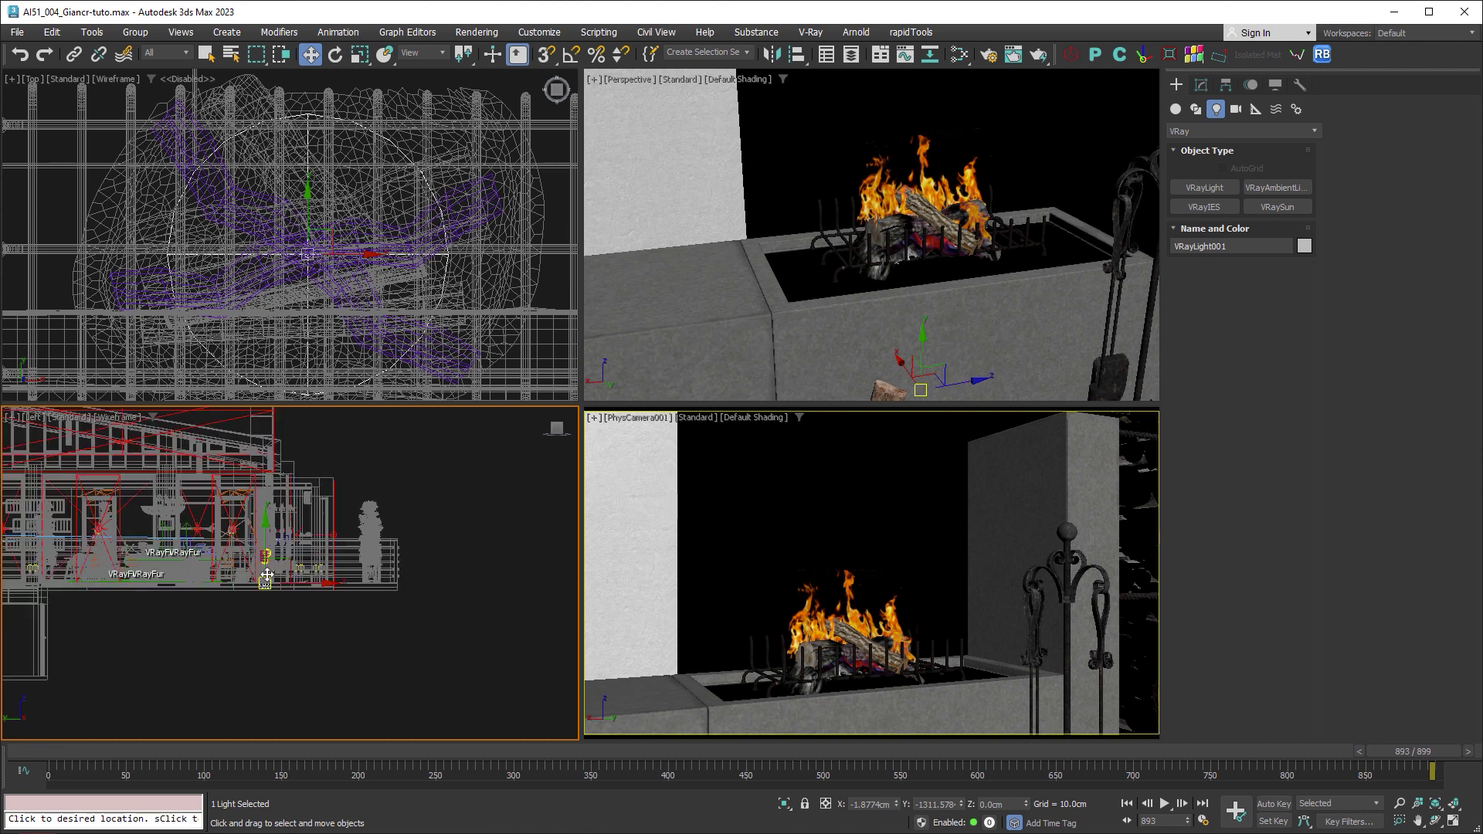
scroll(267, 575, "up", 3)
left_click_drag(265, 555, 265, 474)
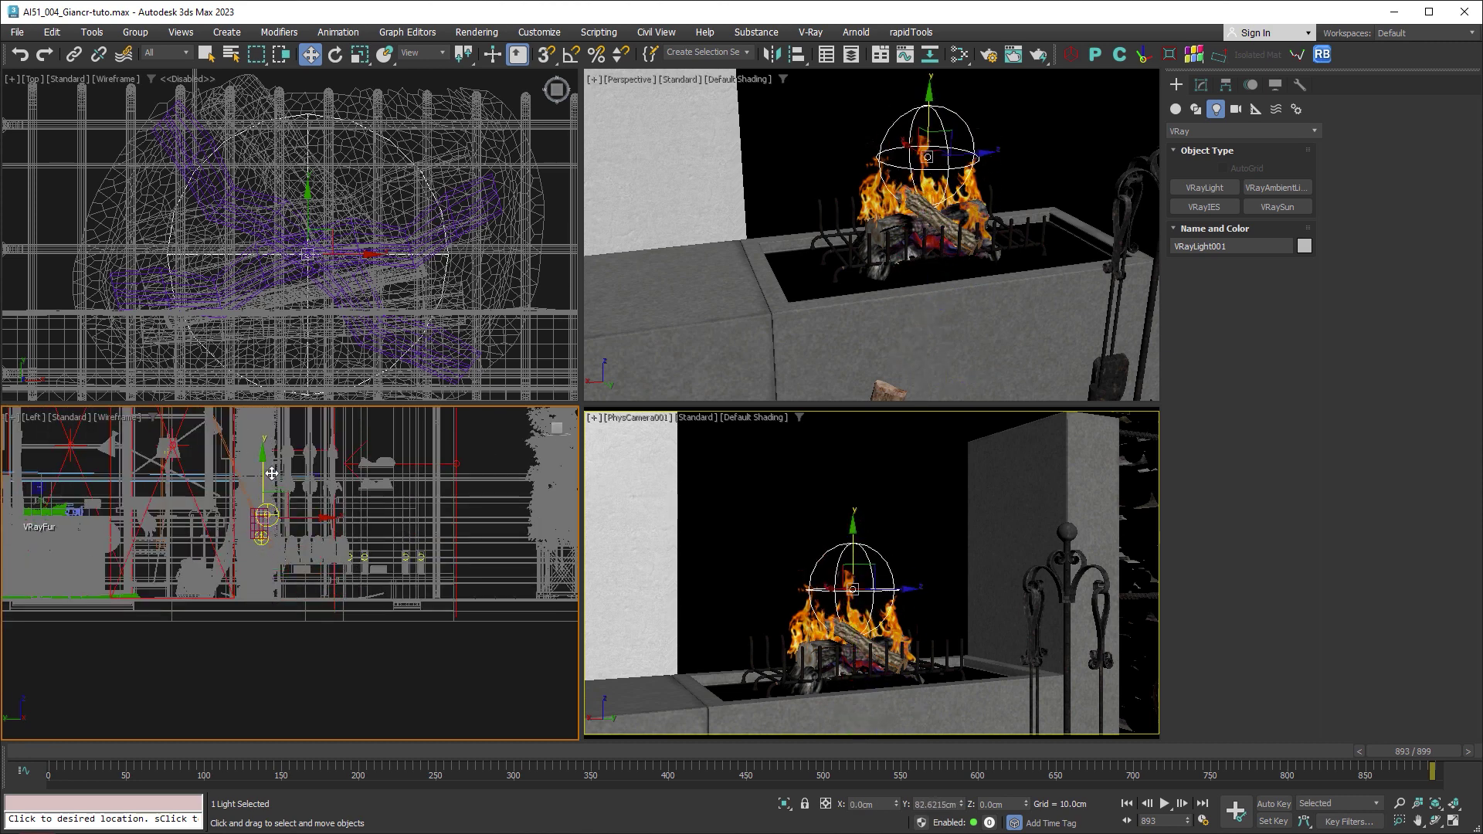
left_click(1201, 85)
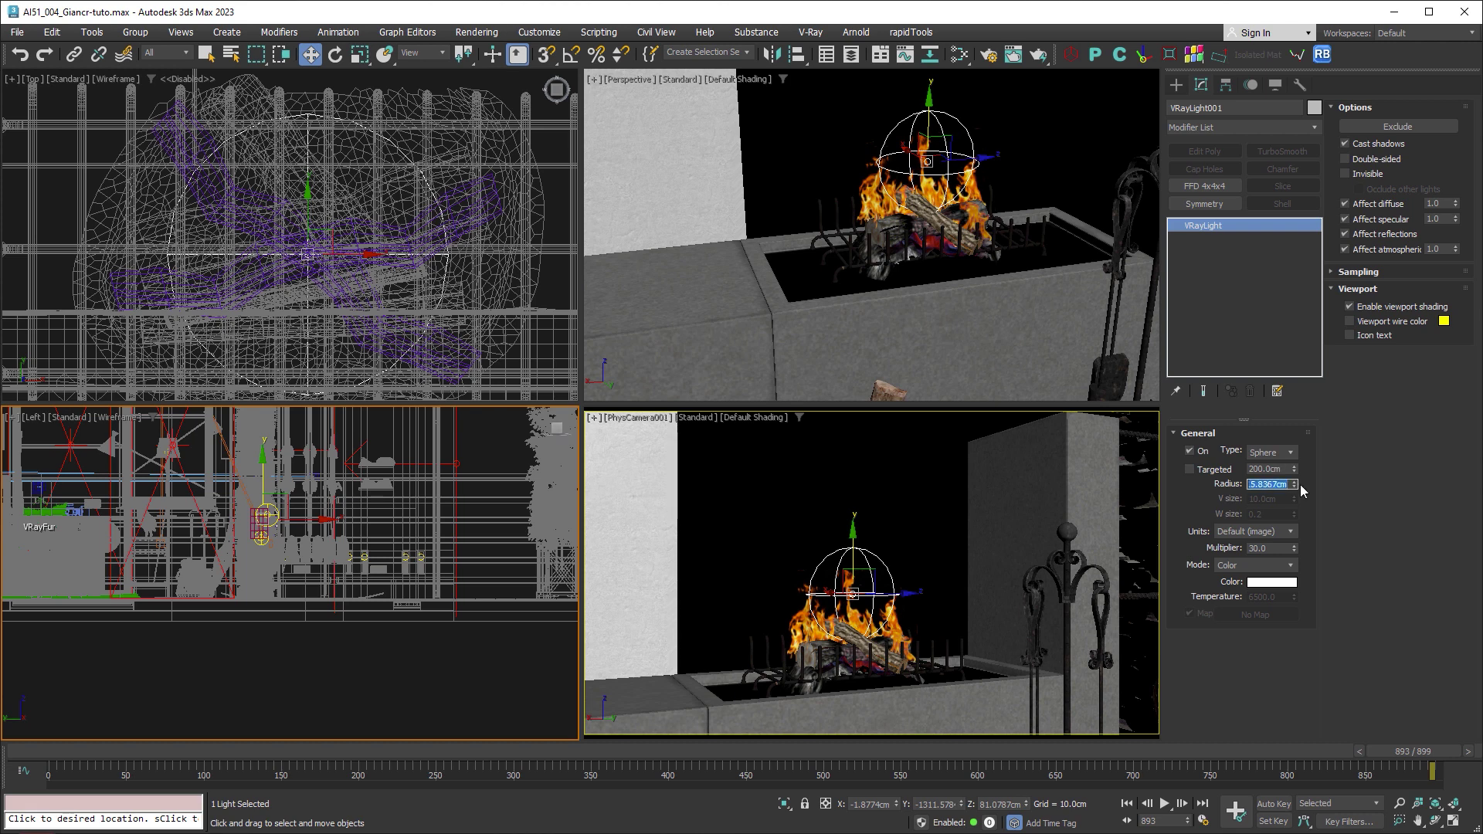
type("15")
Step: Give VRayLight001 a 15cm radius, multiplier 4 and a 2000 K temperature colour
key("Return")
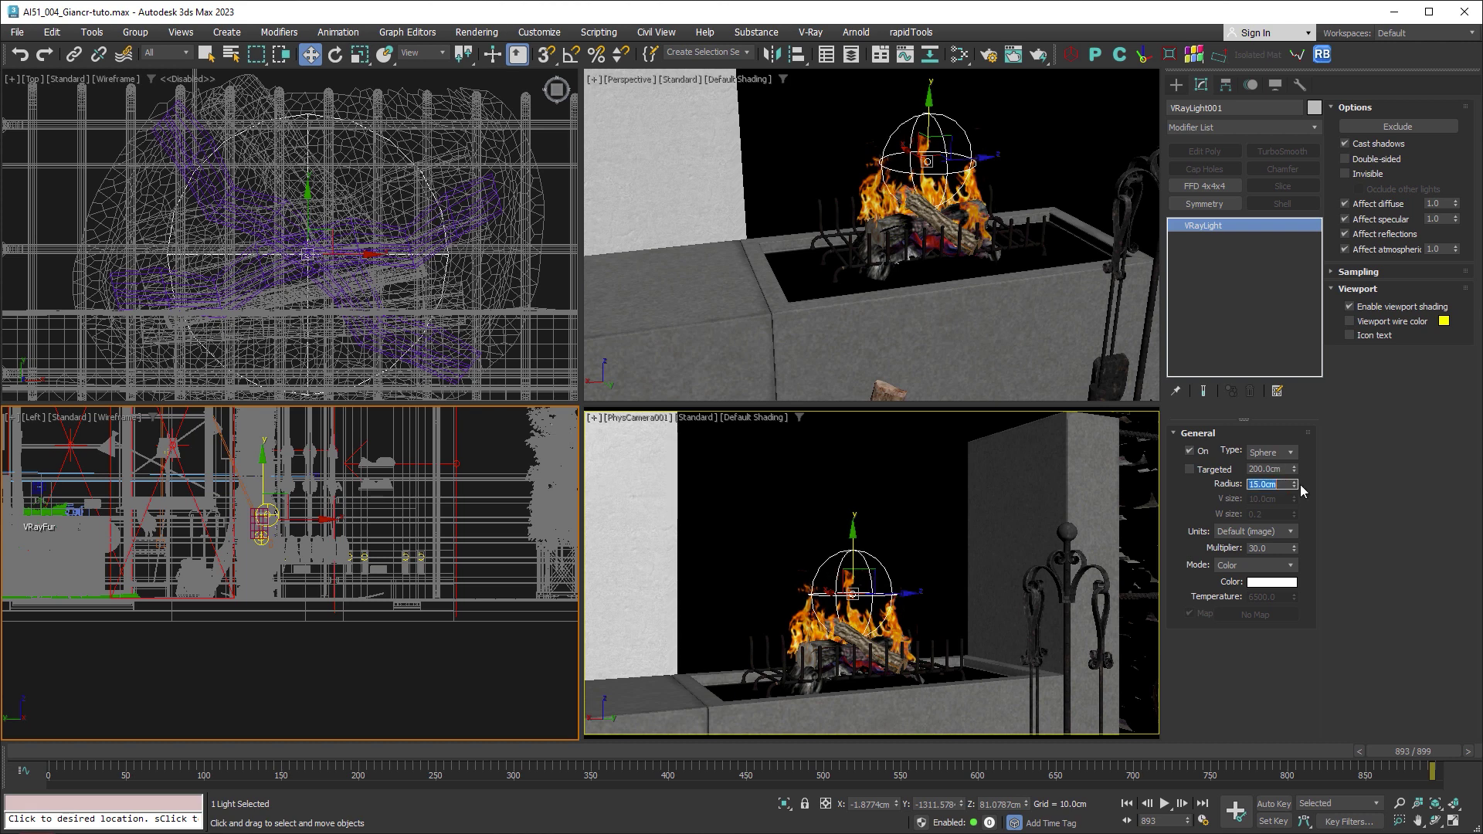
left_click(1267, 565)
left_click(1244, 590)
type("2000")
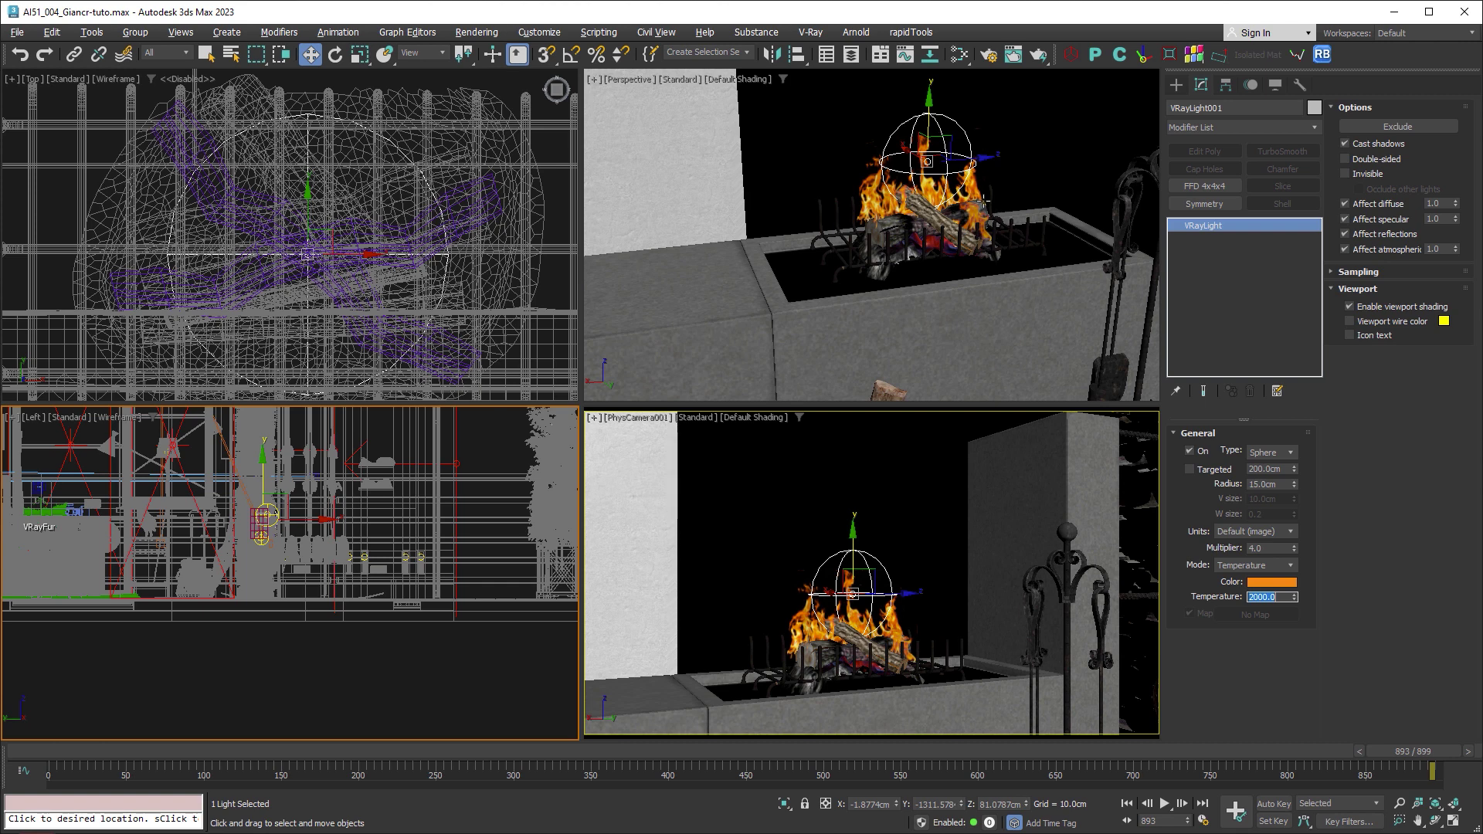
right_click(953, 199)
key("alt+w")
Step: Hide cameras and lights under Hide by Category and start animation playback
left_click(1275, 85)
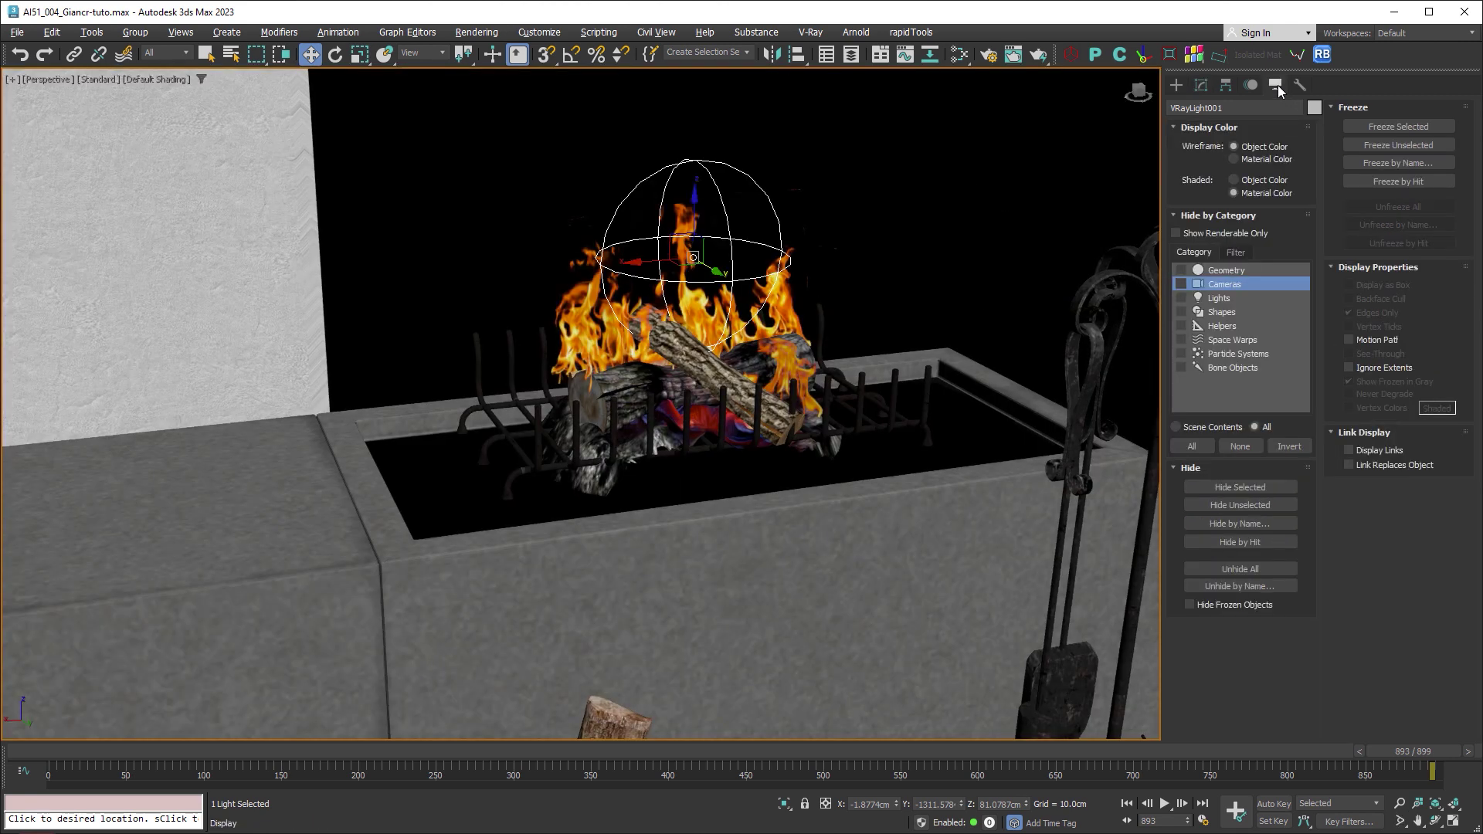
left_click(1181, 284)
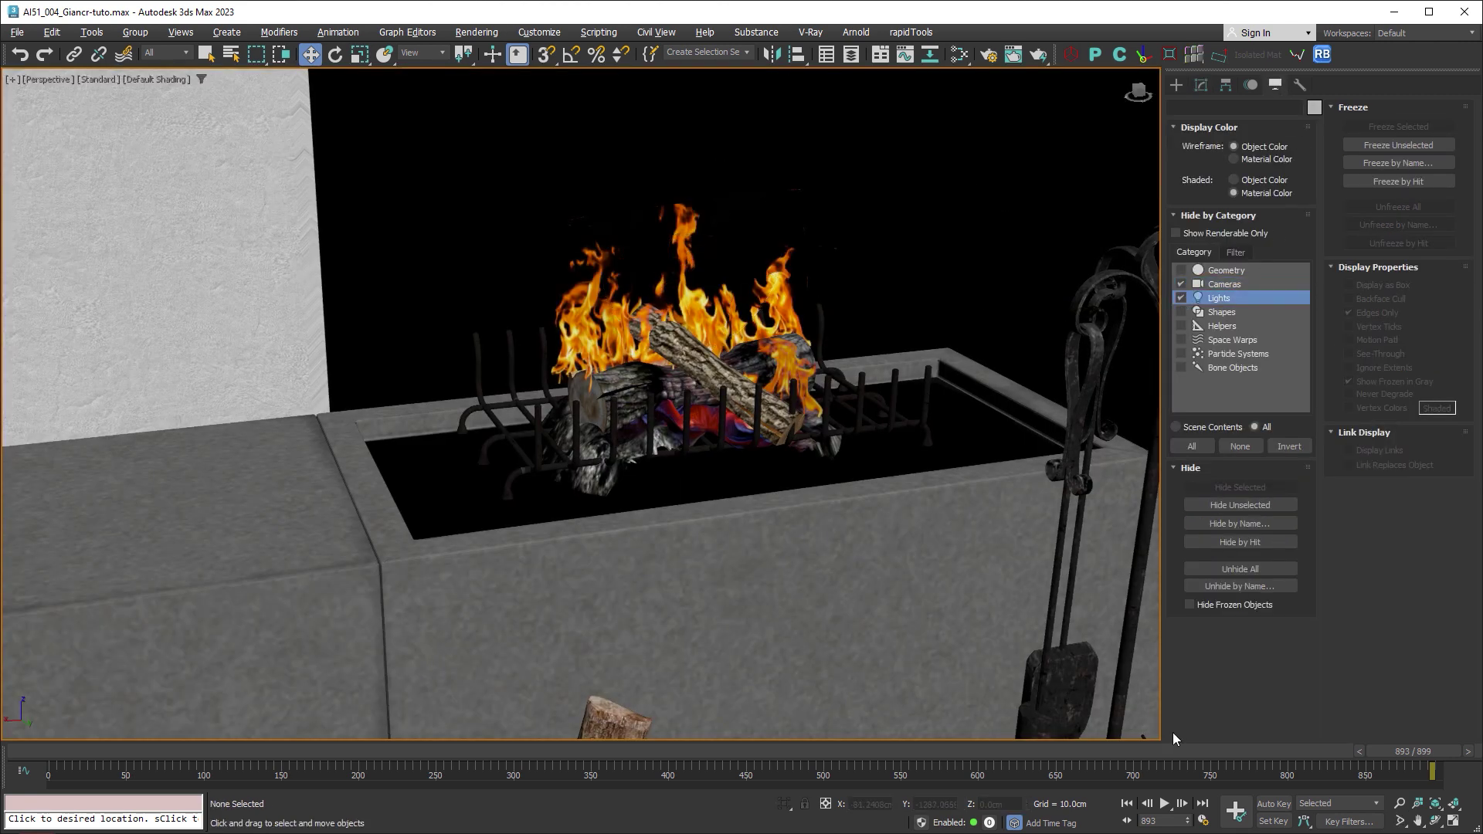
left_click(1167, 809)
Step: Zoom onto the fireplace logs and orbit the Perspective view around the flickering fire
middle_click_drag(718, 275, 694, 412)
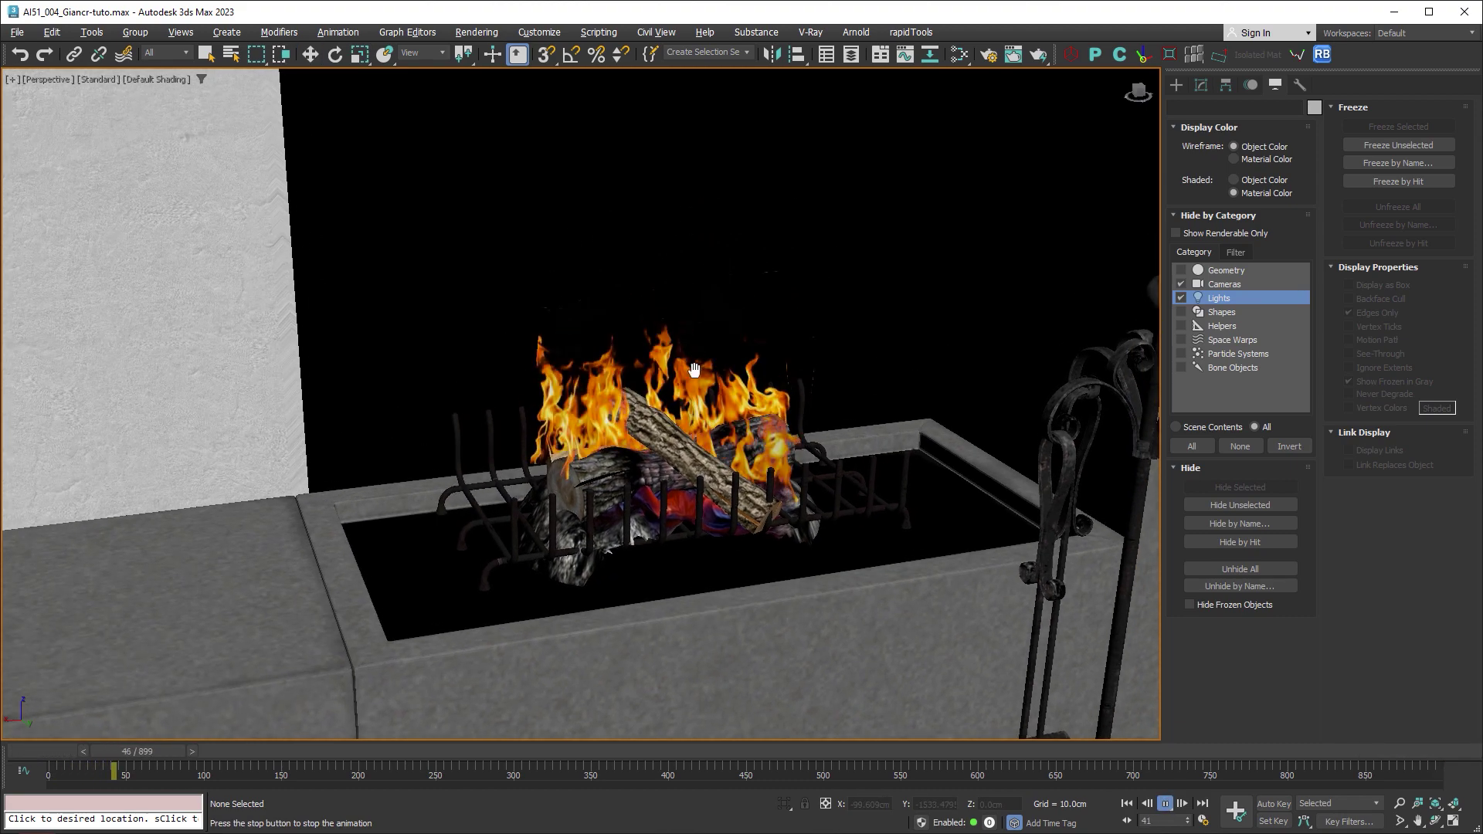
left_click(694, 413)
key("z")
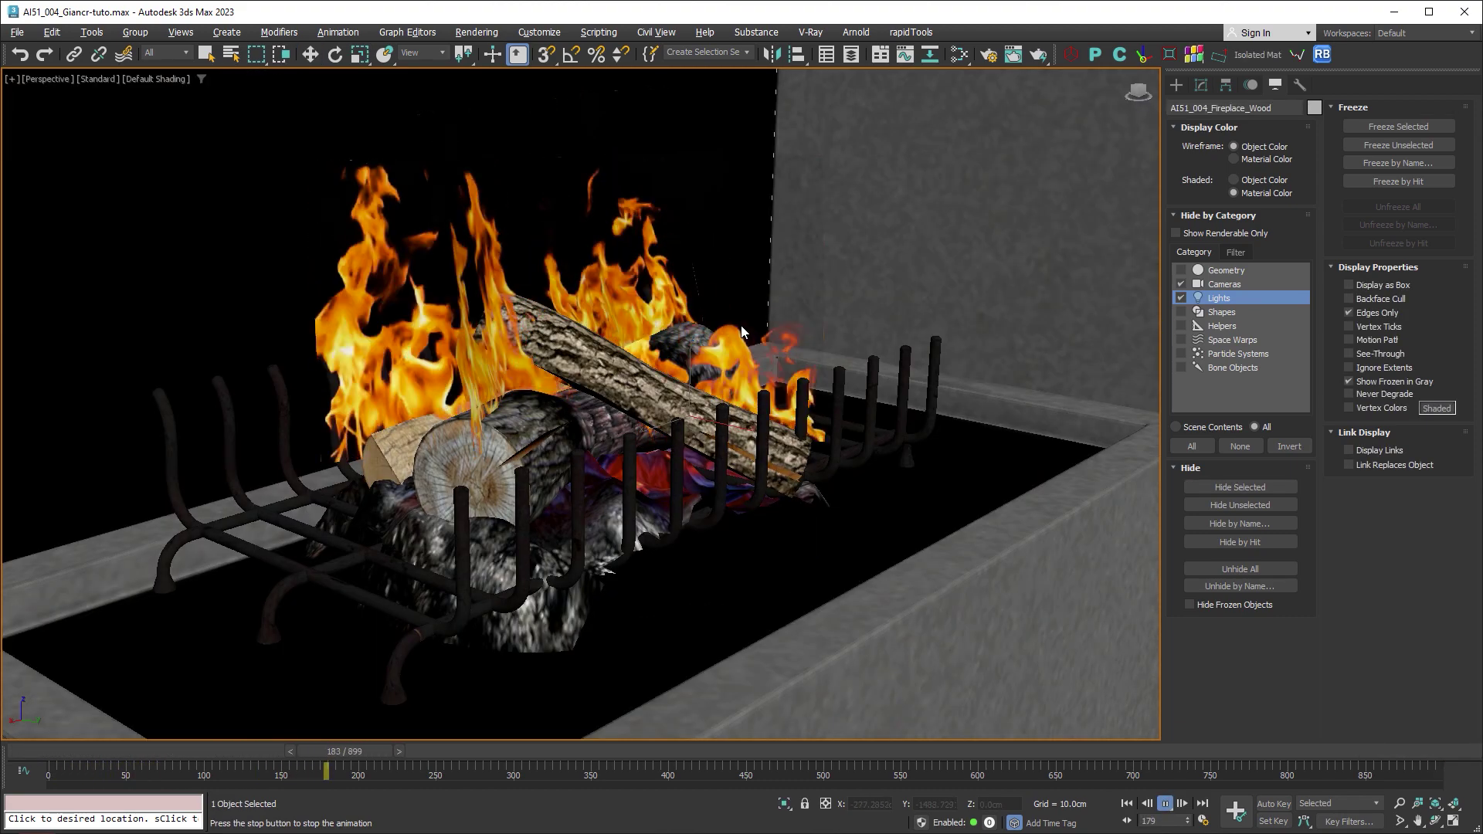
scroll(717, 341, "up", 3)
mouse_move(693, 338)
middle_mouse_down("alt")
mouse_move(717, 321)
mouse_move(795, 326)
mouse_move(657, 344)
mouse_move(620, 331)
mouse_move(697, 341)
mouse_move(654, 348)
mouse_move(684, 433)
mouse_move(658, 426)
mouse_move(662, 402)
mouse_move(626, 358)
middle_mouse_up("alt")
scroll(694, 341, "down", 2)
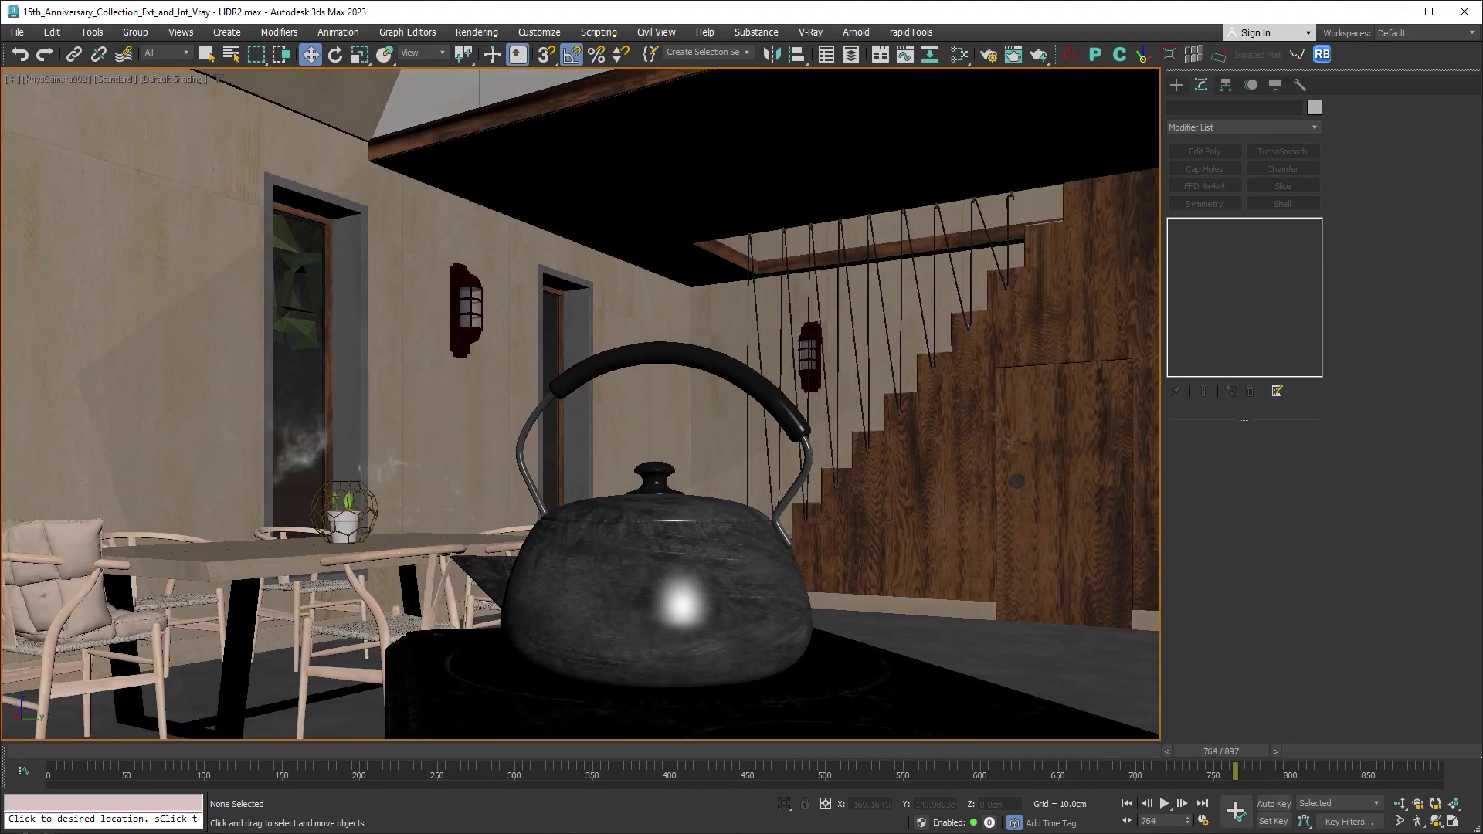
Step: Stop playback and set Render Setup to render the Active Time Segment 0–897
key("slash")
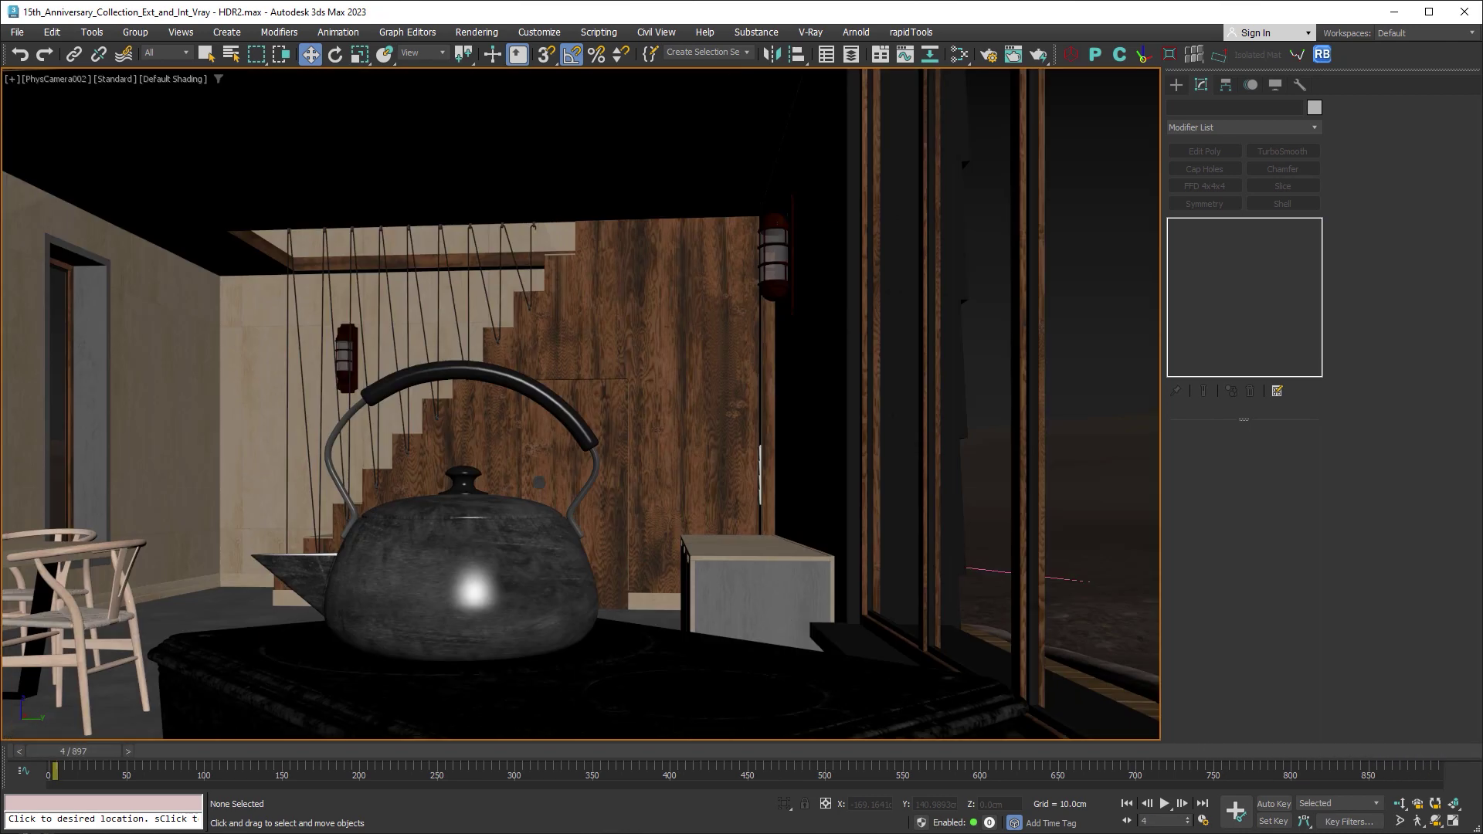
left_click(989, 59)
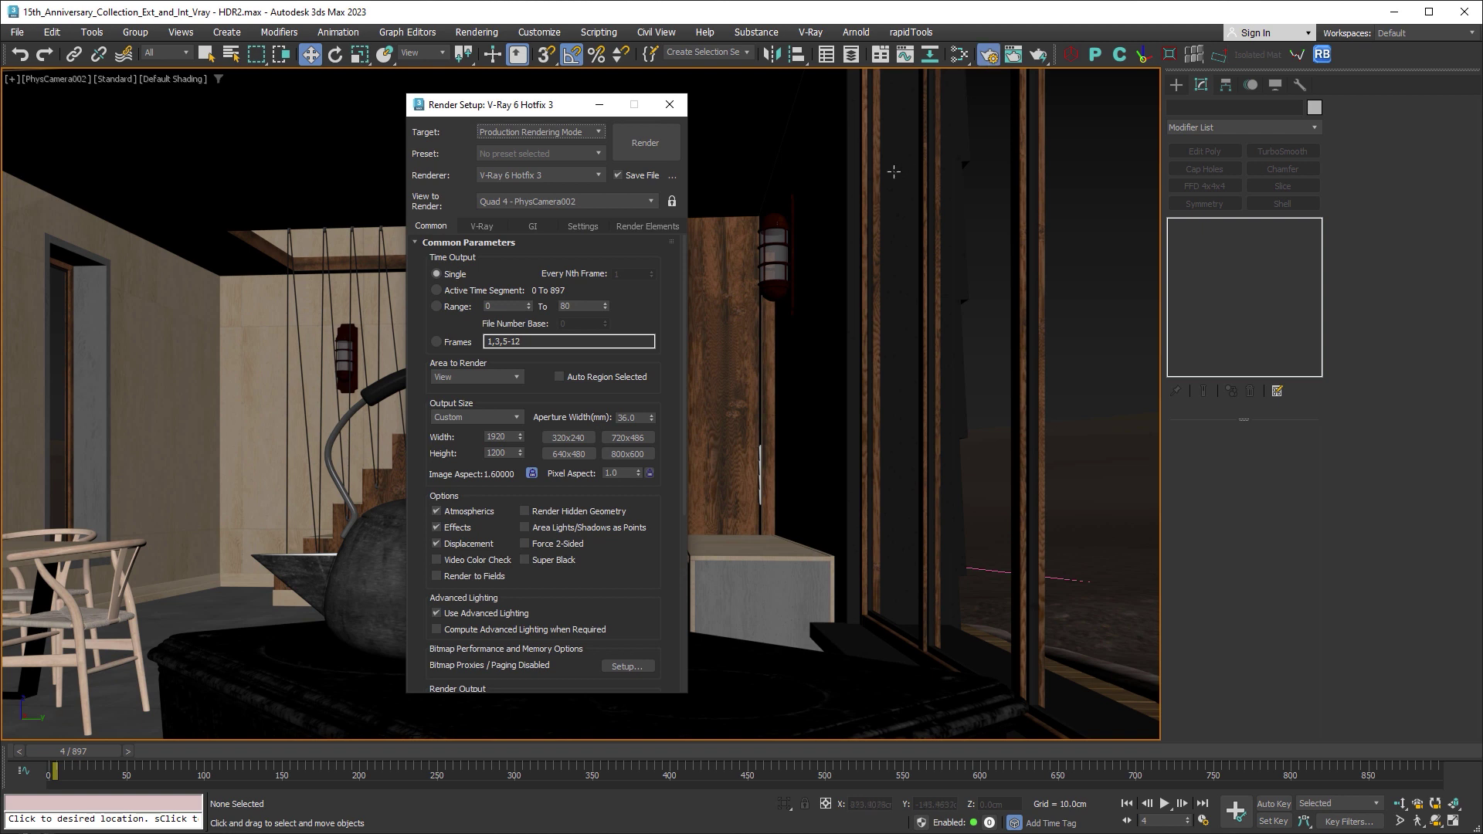
left_click(437, 291)
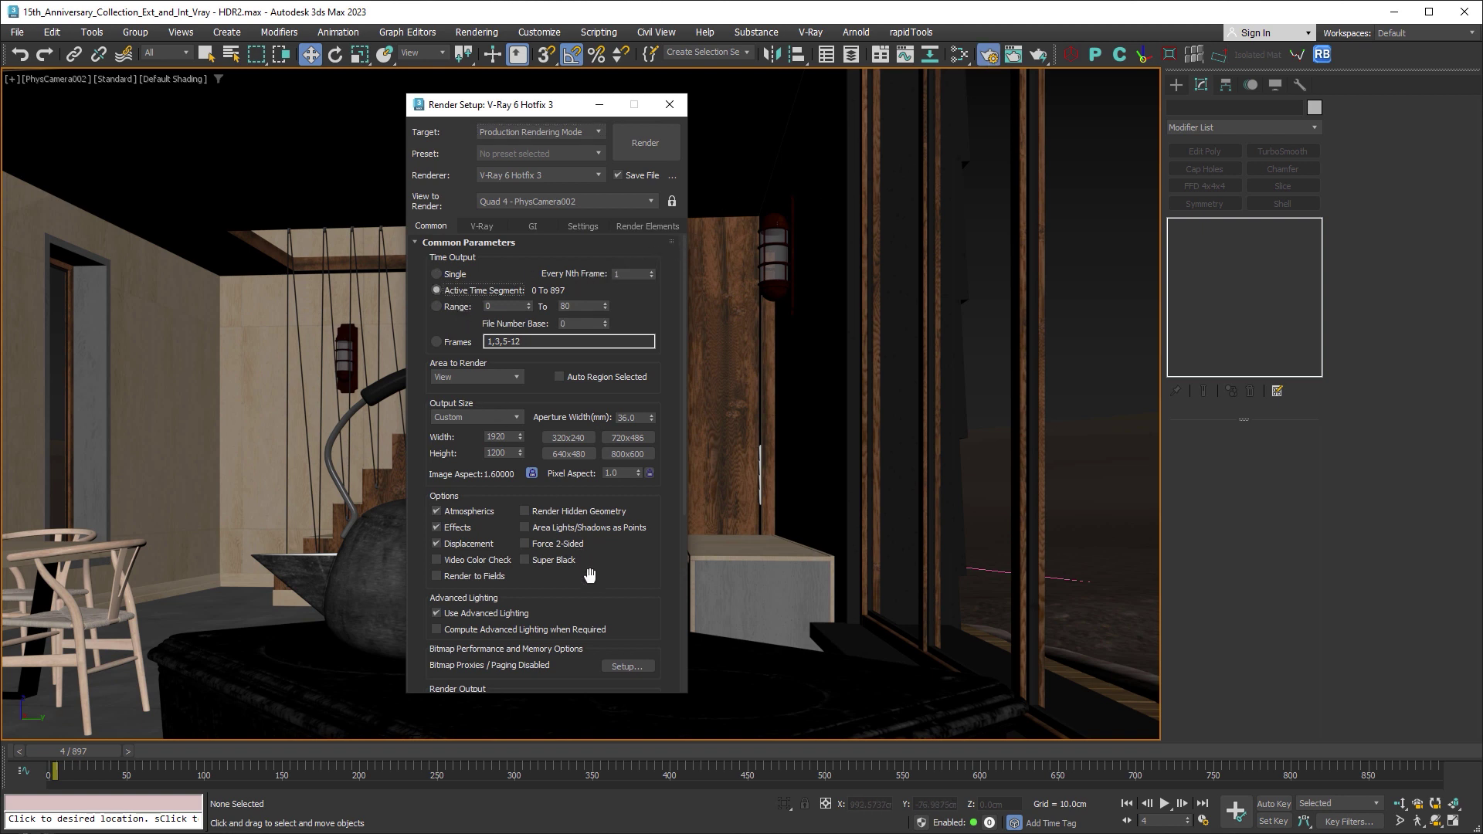
left_click_drag(590, 576, 591, 342)
Step: Save the rendered frames as JPEG files named 3dsMaxff.jpg in the tuto fire folder
left_click(627, 446)
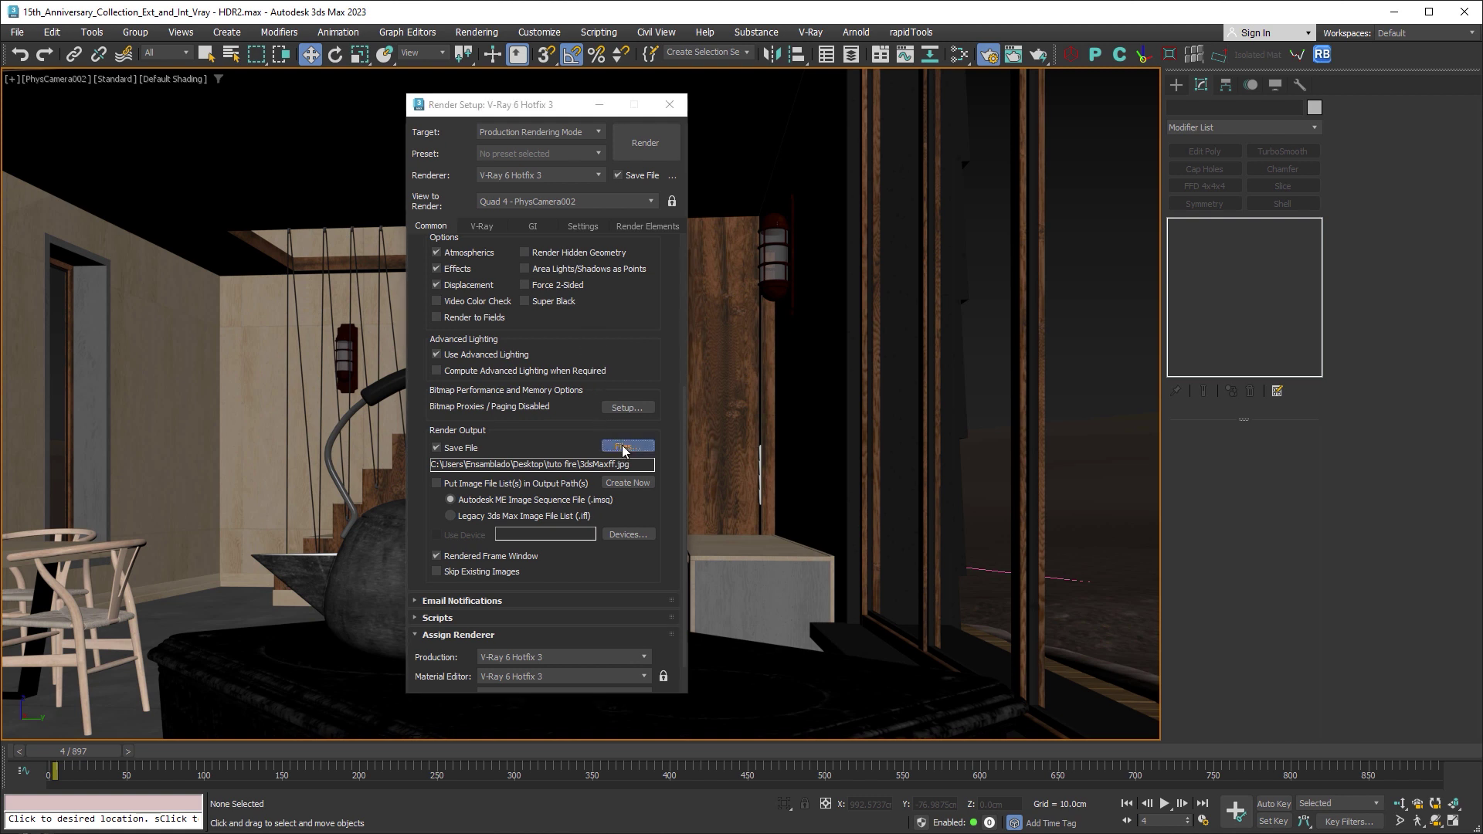
left_click(604, 449)
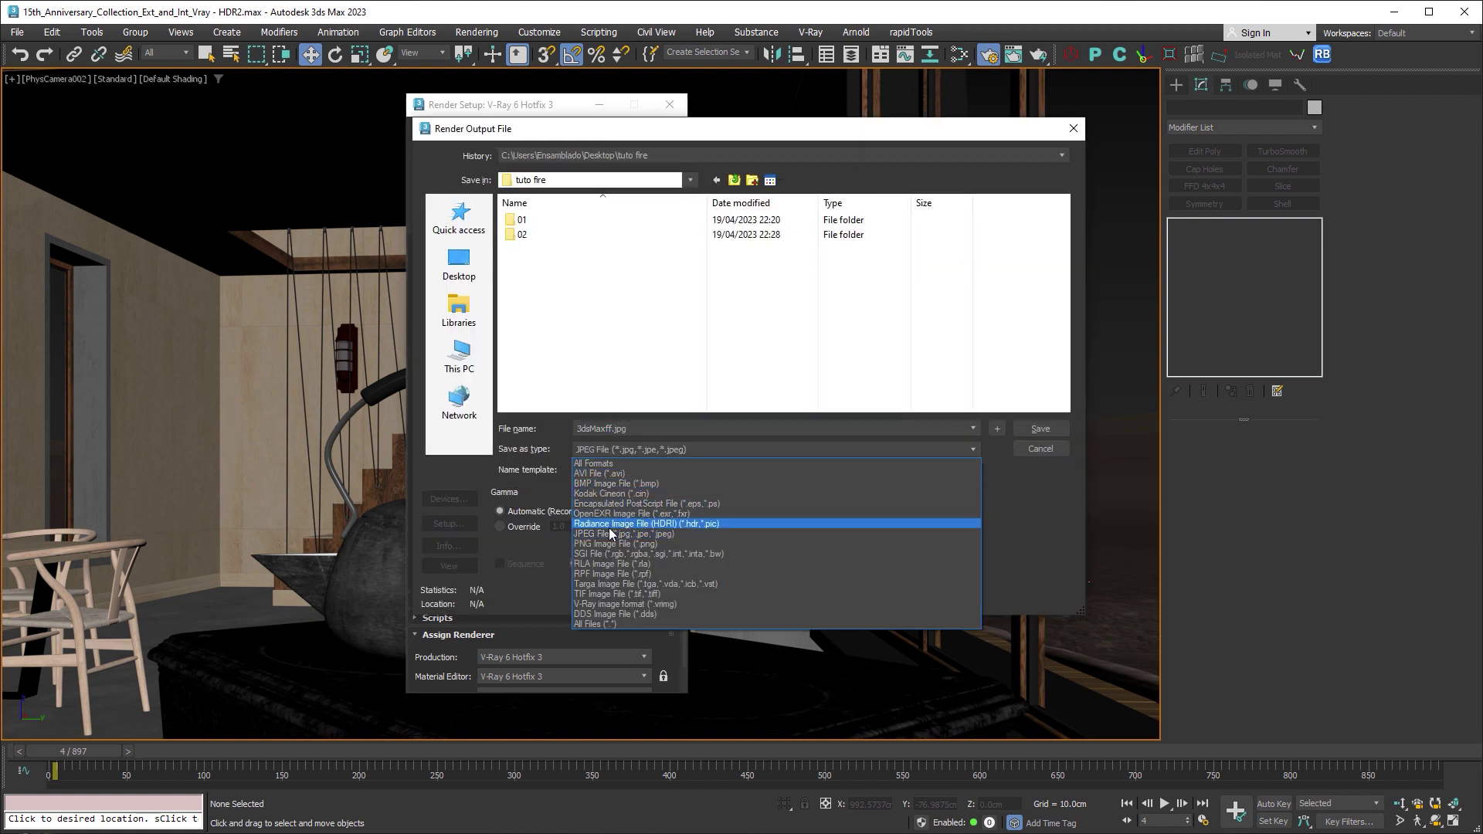
left_click(1045, 513)
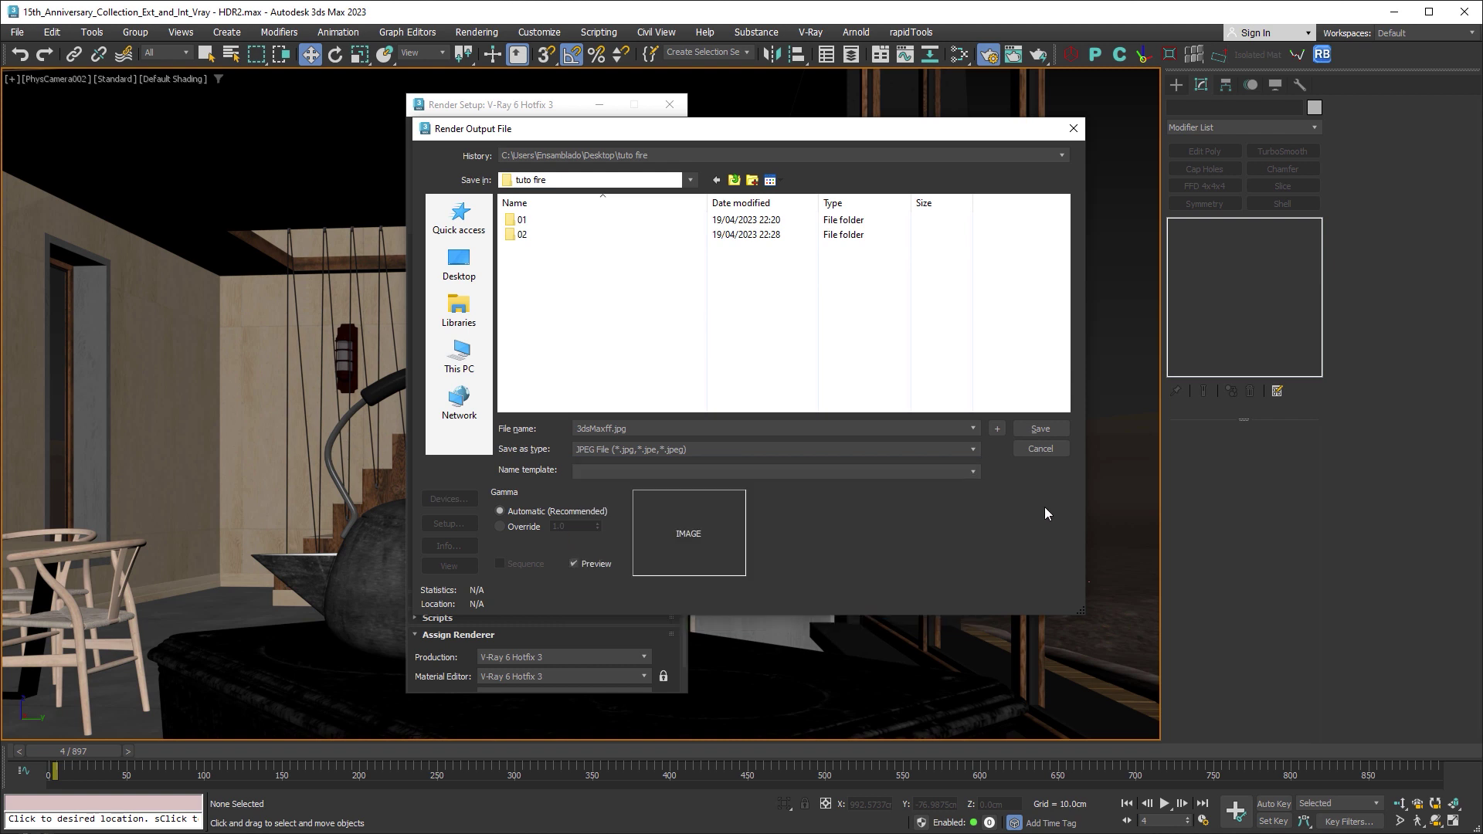
left_click(1045, 455)
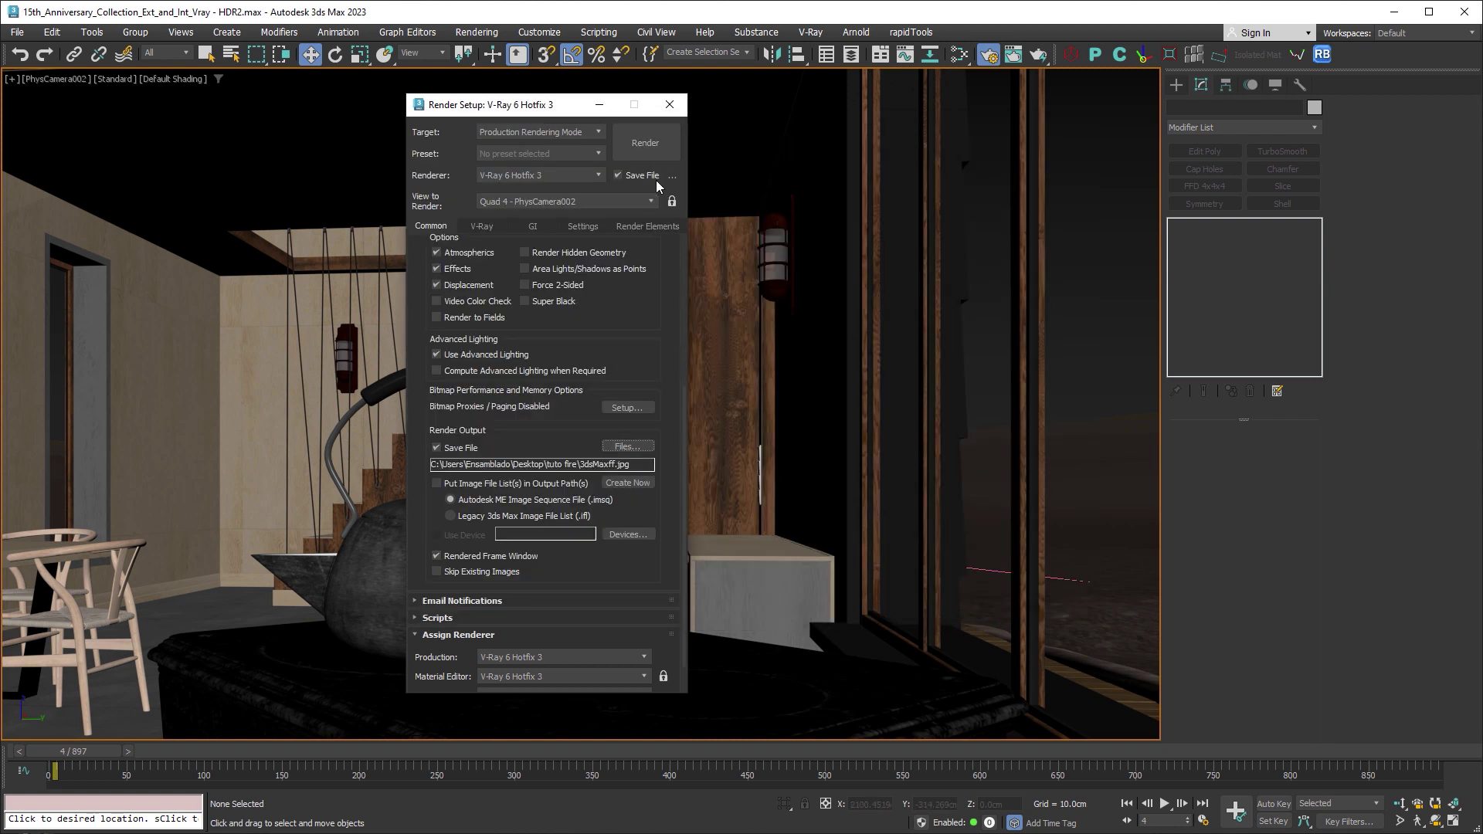